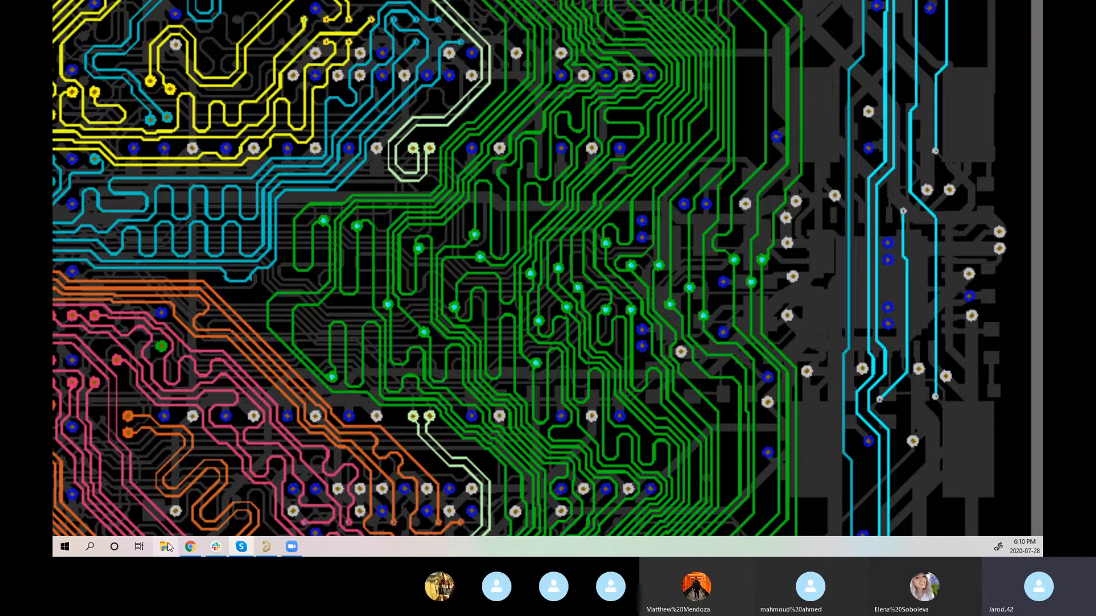
Step: Switch to File Explorer and open the Phantom Library folder inside PhantomGithub
left_click(168, 548)
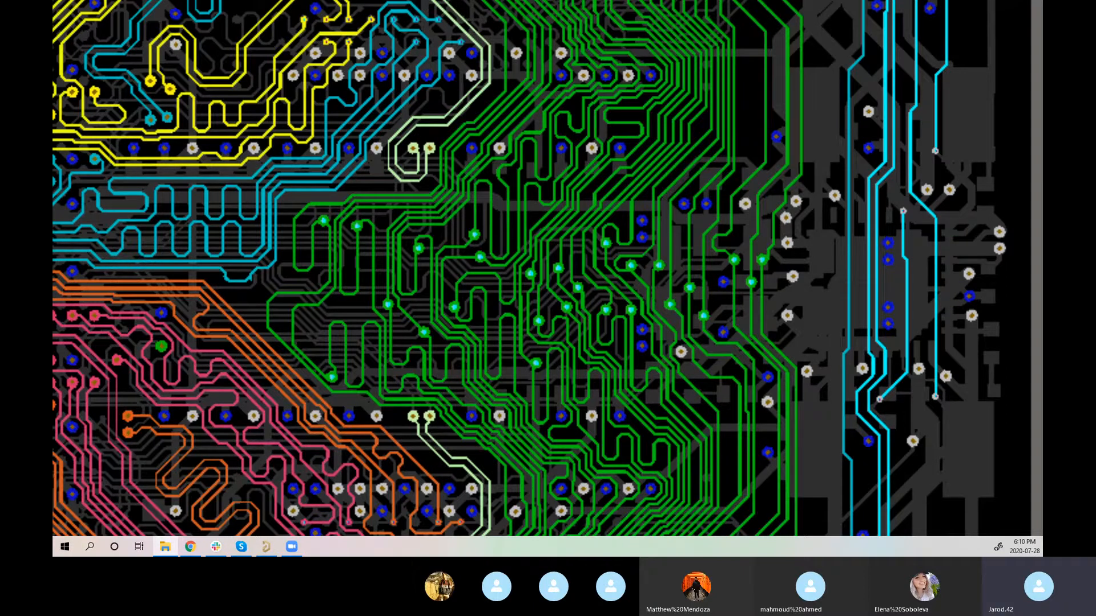
left_click_drag(53, 197, 480, 84)
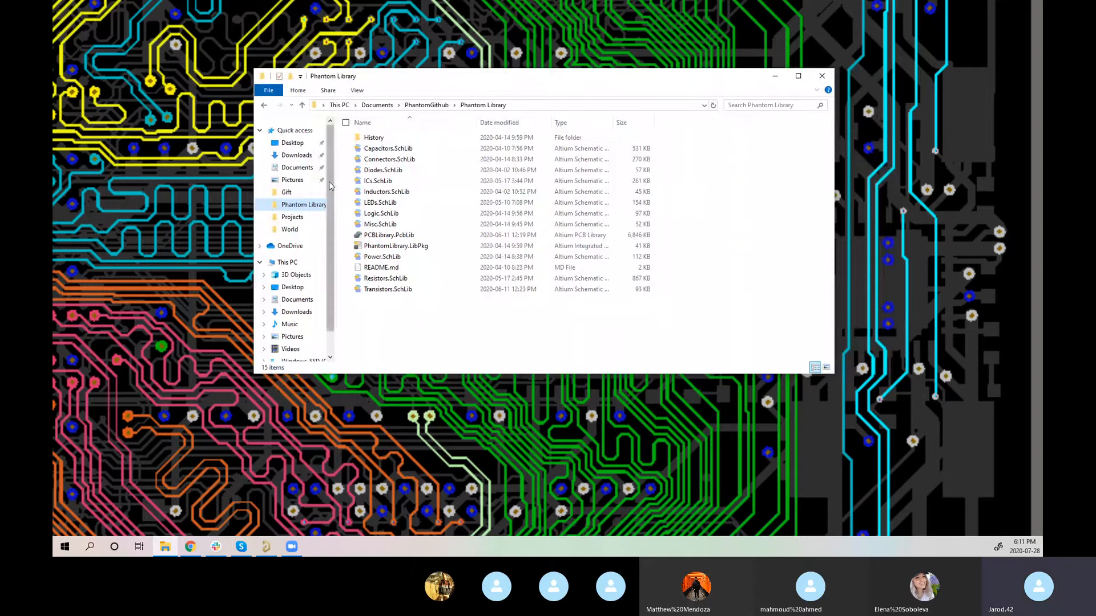
left_click(426, 106)
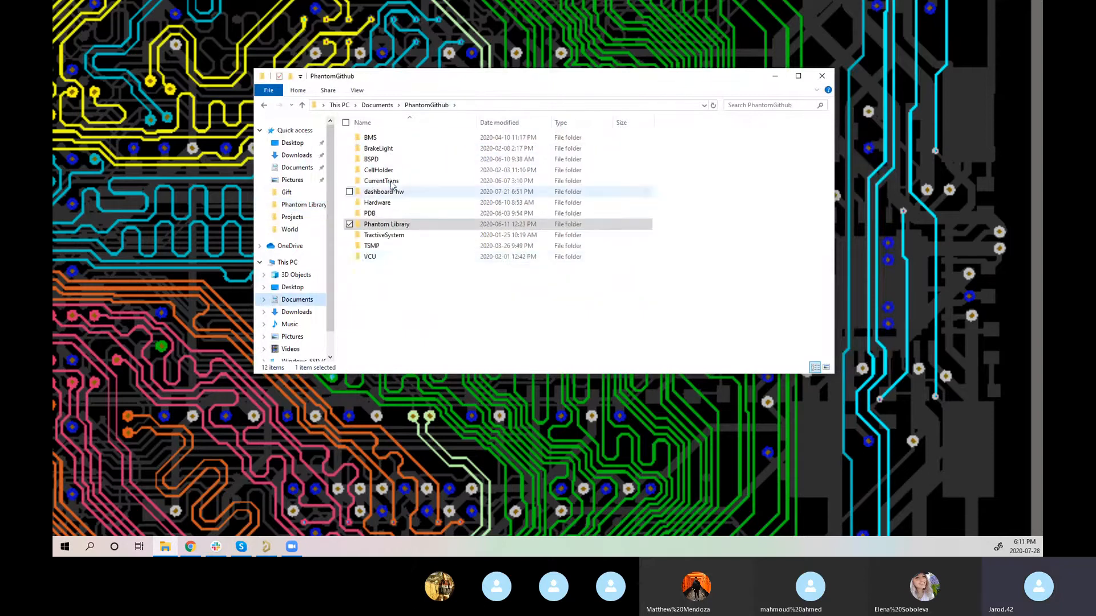
left_click(392, 228)
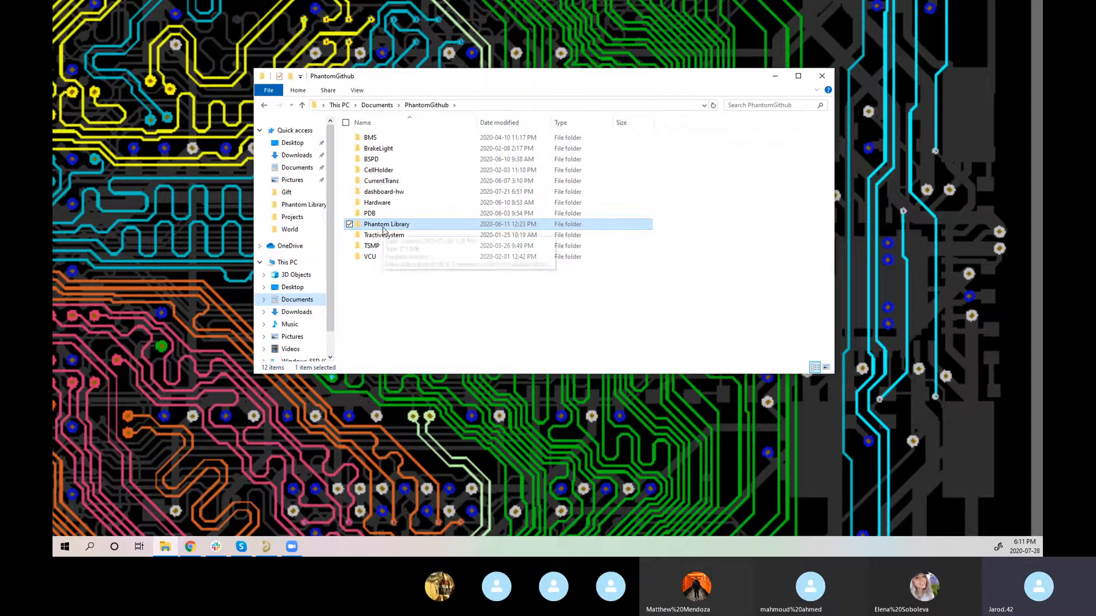
double_click(384, 226)
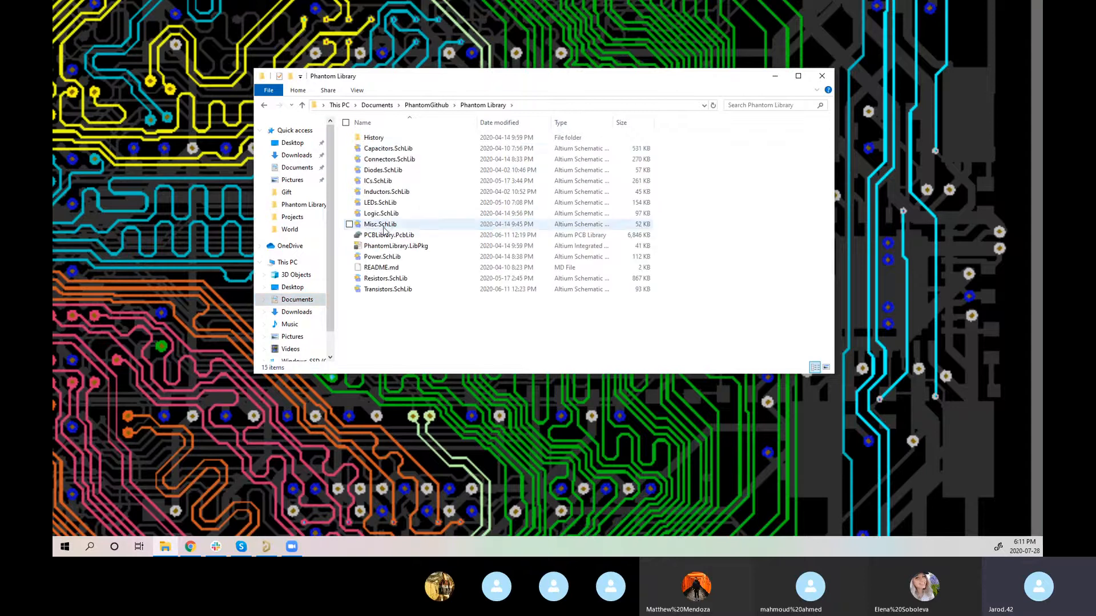
Step: Go through the schematic library files in the Phantom Library folder, from Capacitors.SchLib down to Transistors.SchLib
left_click(408, 160)
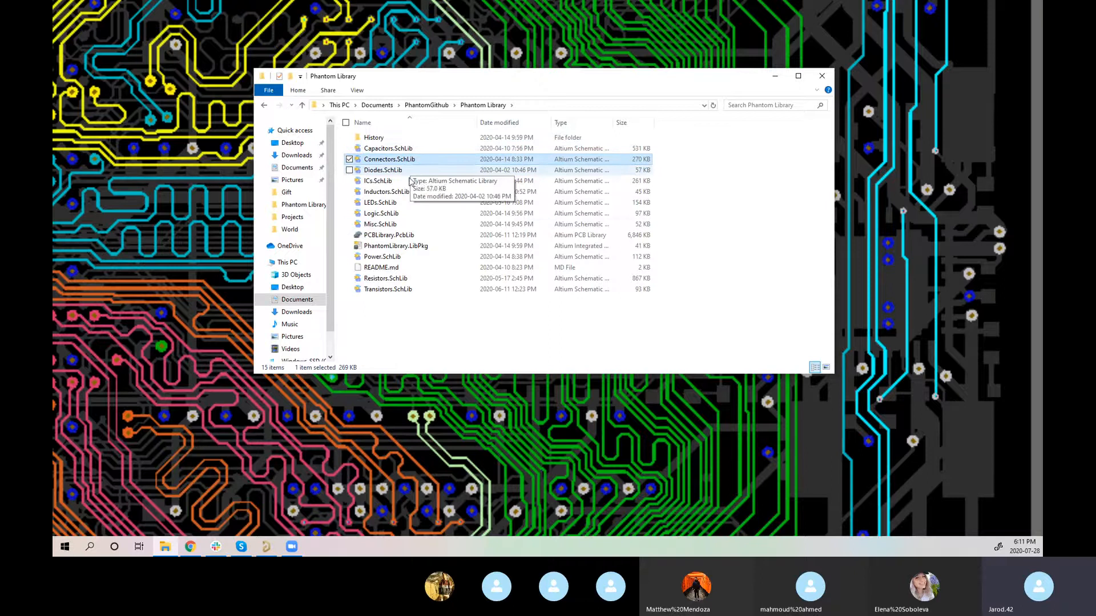
left_click(400, 149)
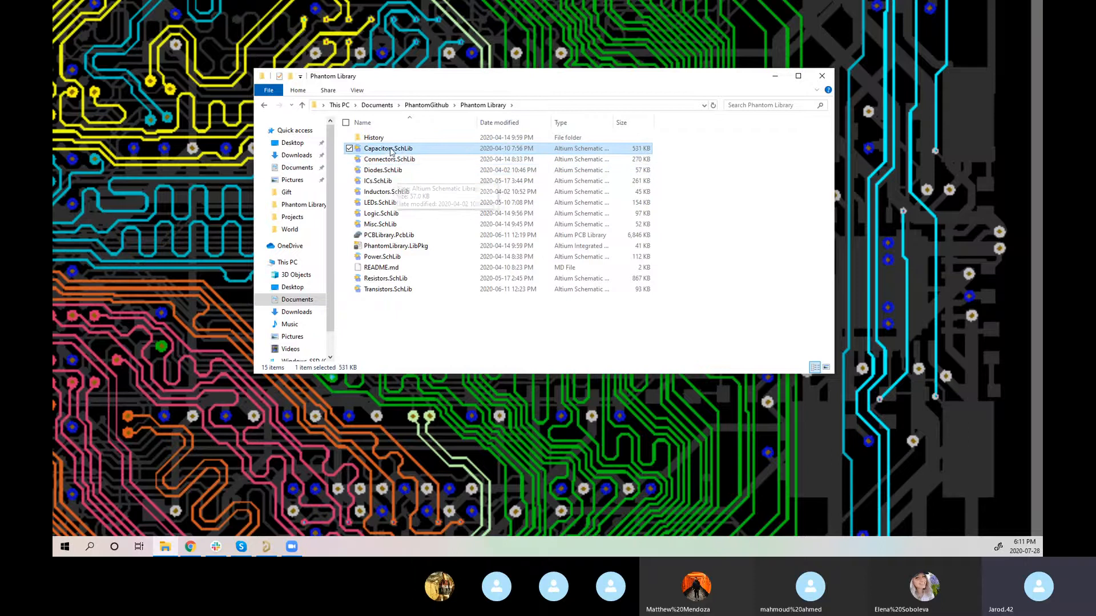
key("Down")
key("Down")
key("Down")
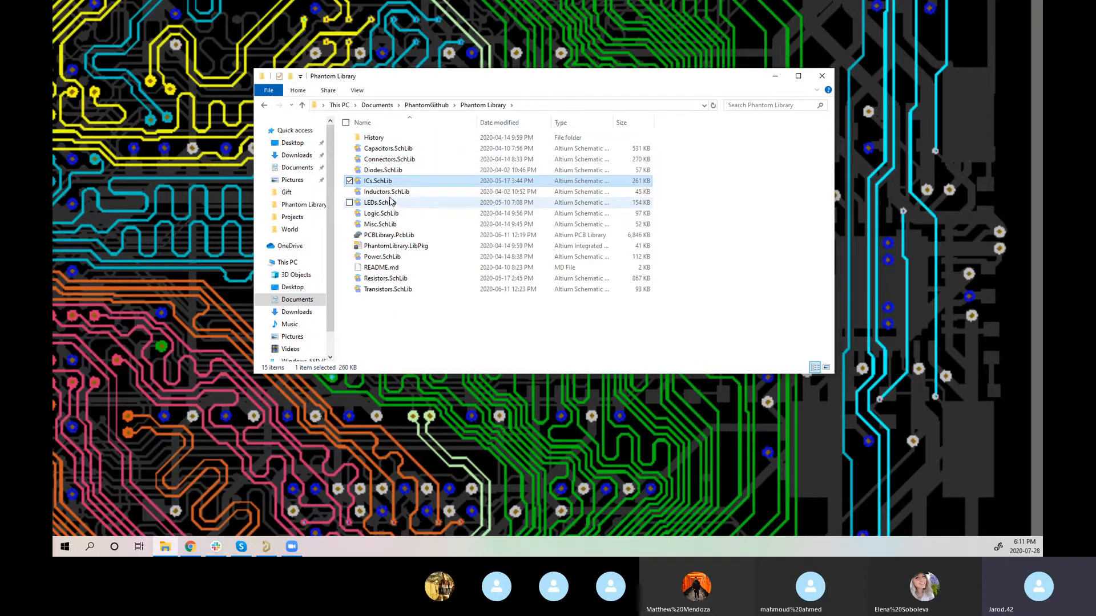
key("Down")
key("Down")
key("Down")
key("Down")
key("Down")
key("Down")
key("Down")
key("Down")
key("Down")
key("Down")
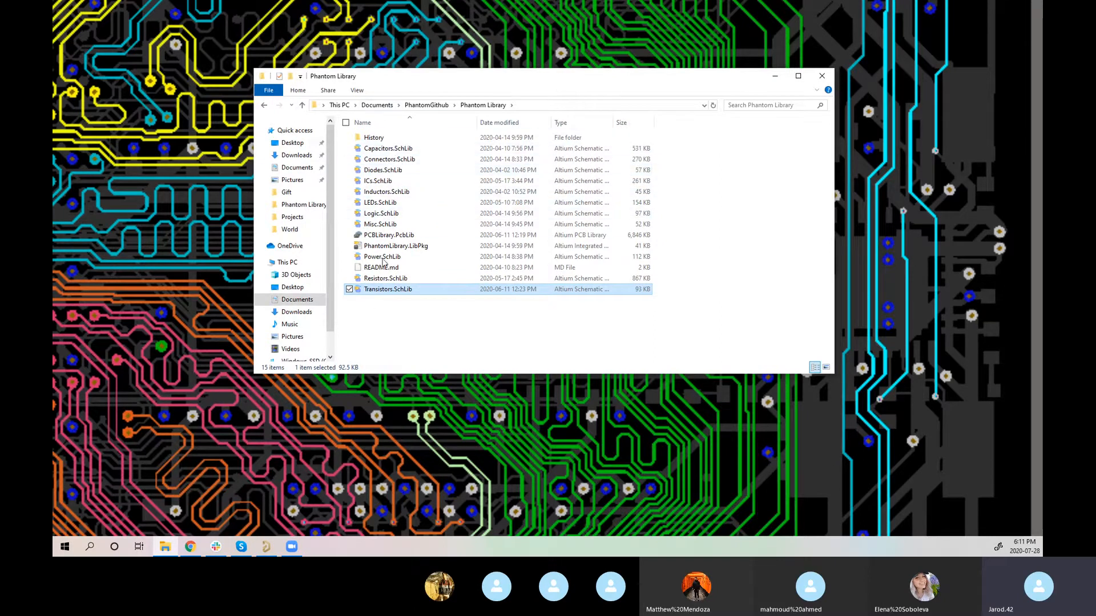
Step: Open Resistors.SchLib in Altium Designer and widen the component list so the full descriptions can be read
left_click(382, 280)
double_click(383, 280)
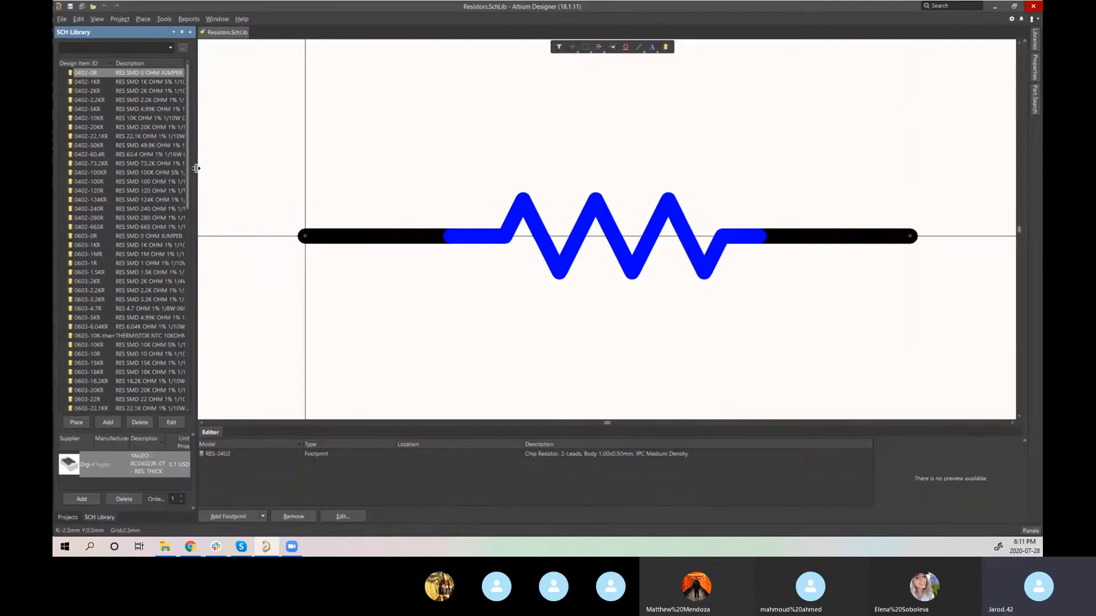
left_click_drag(195, 168, 326, 166)
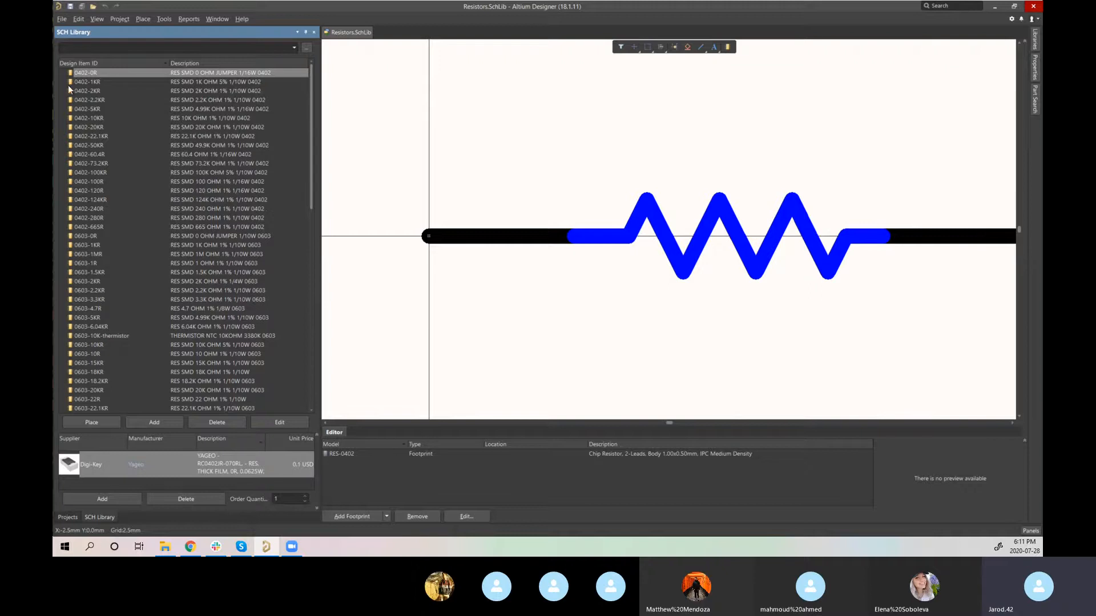
Step: Review the resistor components and their descriptions across the package sizes, and narrow the component list again
scroll(88, 268, "down", 10)
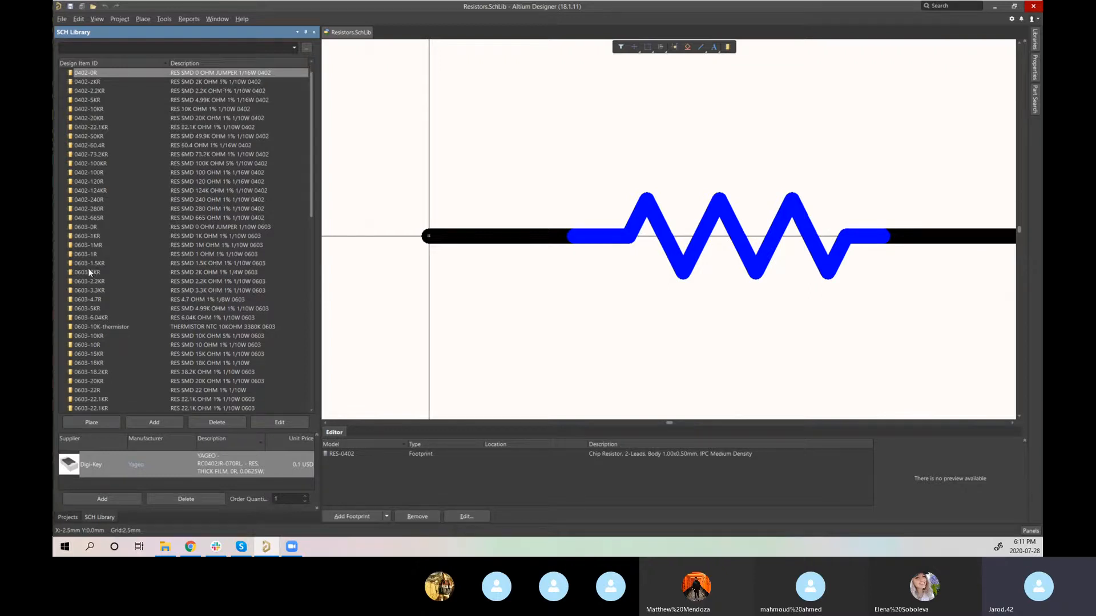
scroll(97, 291, "down", 7)
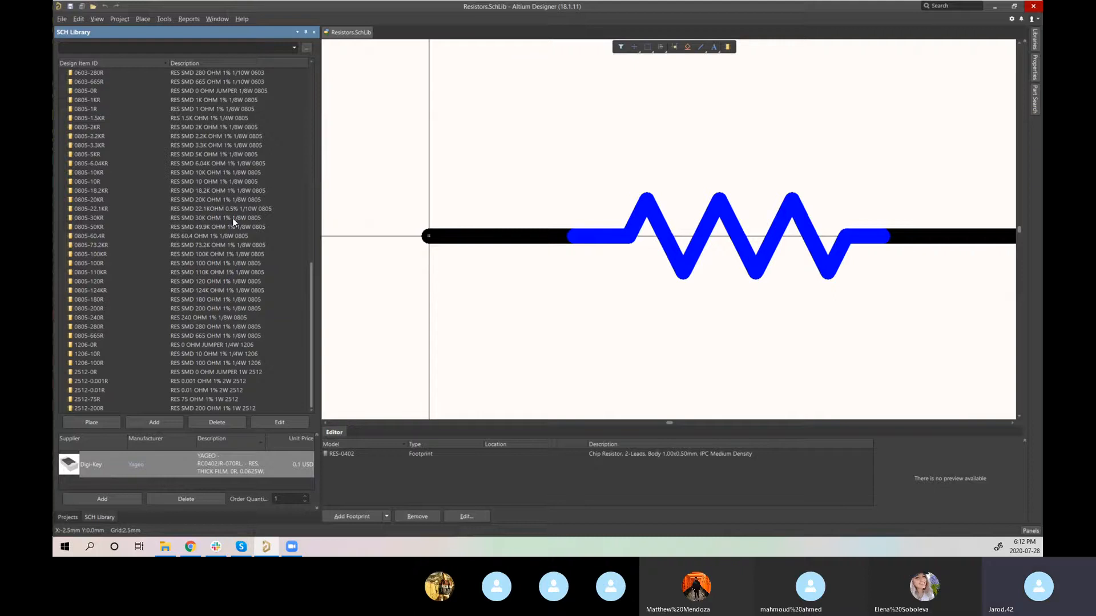
scroll(136, 246, "up", 2)
scroll(136, 248, "up", 10)
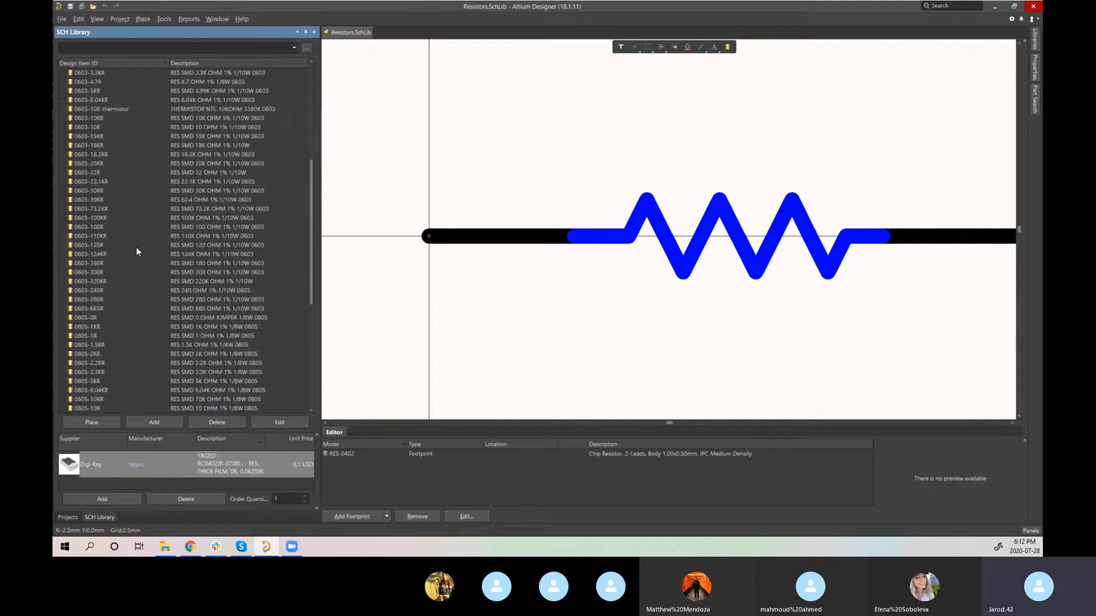
scroll(221, 311, "up", 5)
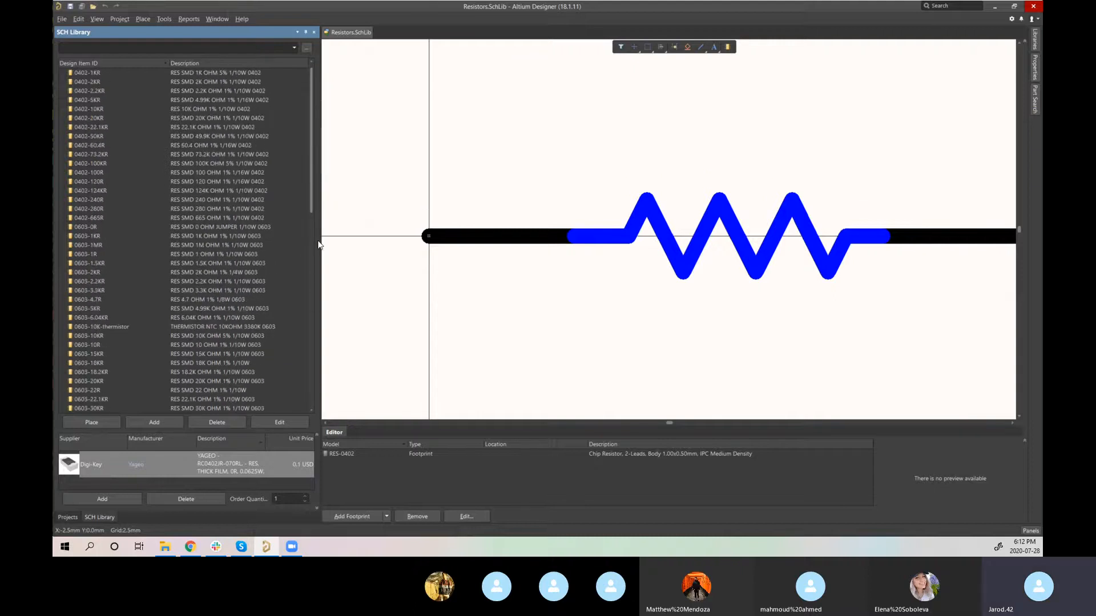
left_click_drag(319, 240, 206, 254)
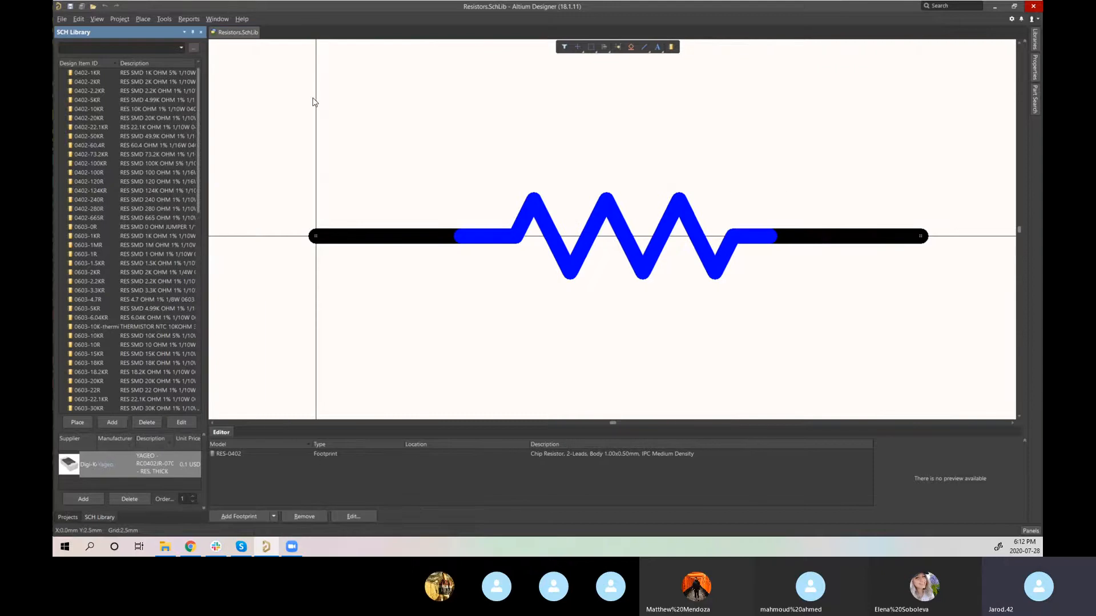
Step: Create a new schematic library document and bring the origin of its empty component into view
left_click(67, 515)
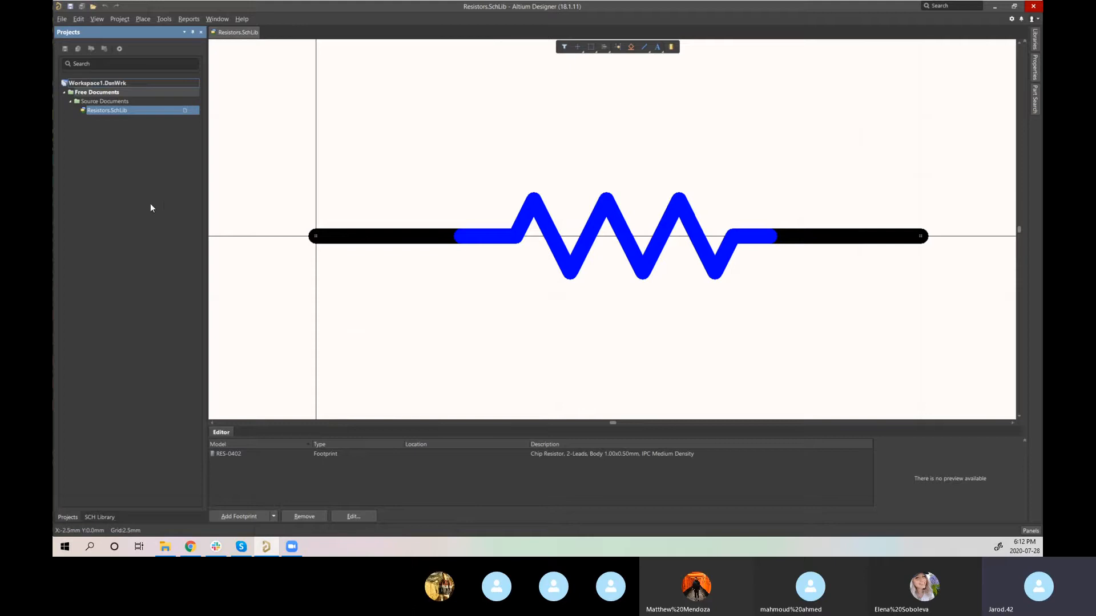
left_click(64, 19)
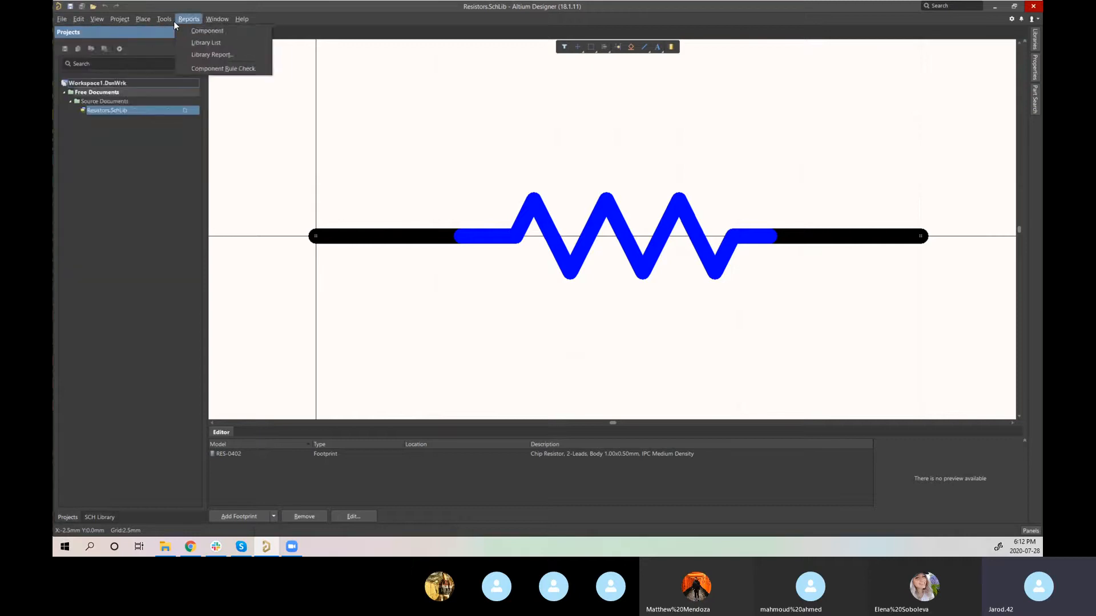
mouse_move(114, 31)
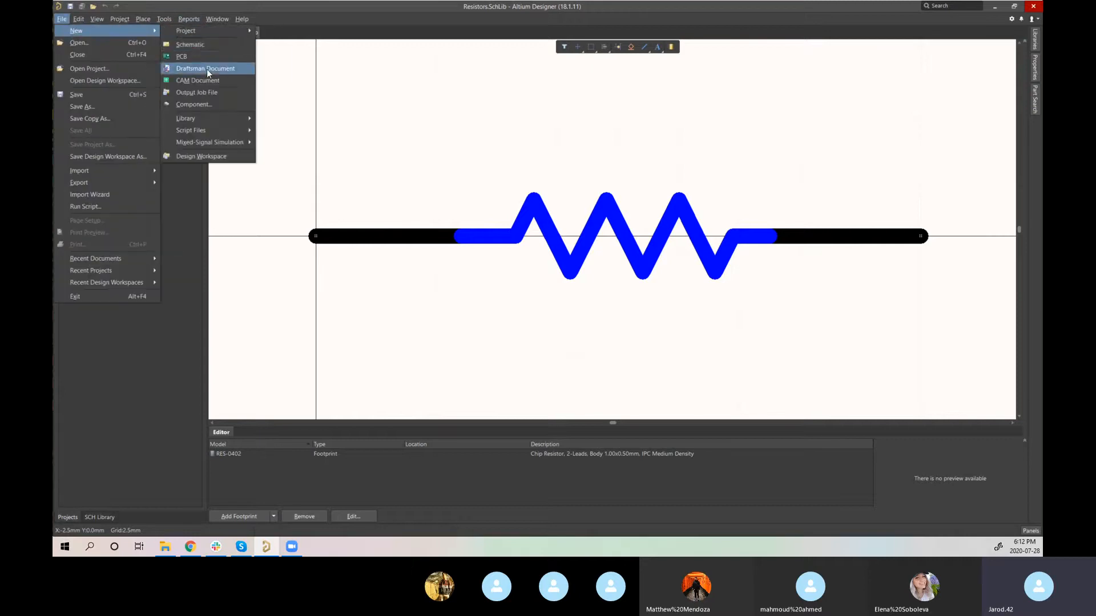
mouse_move(221, 120)
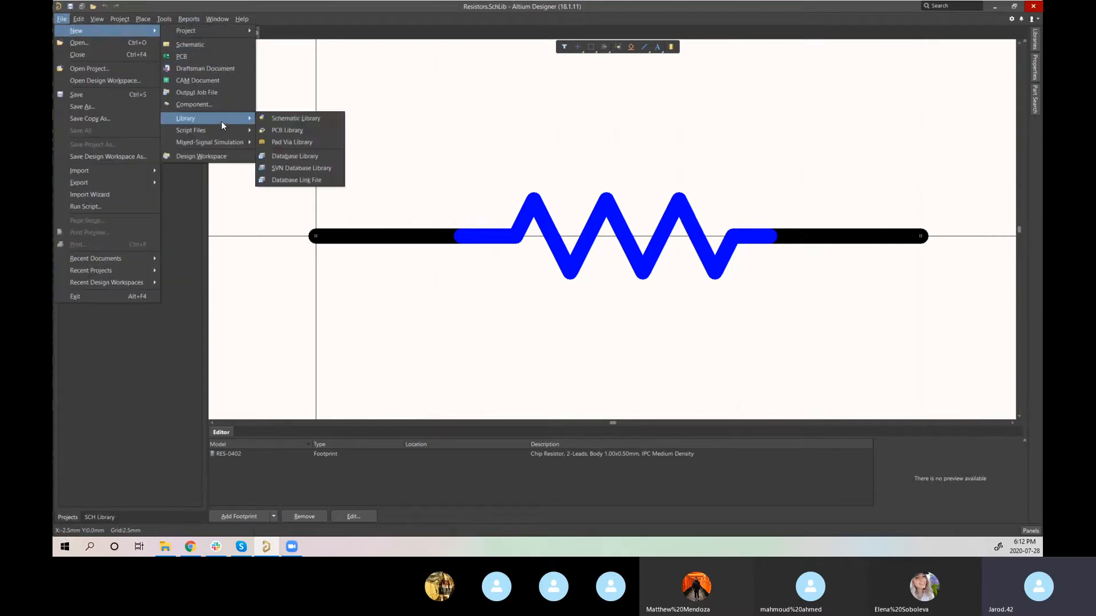
left_click(313, 118)
right_click_drag(609, 289, 435, 306)
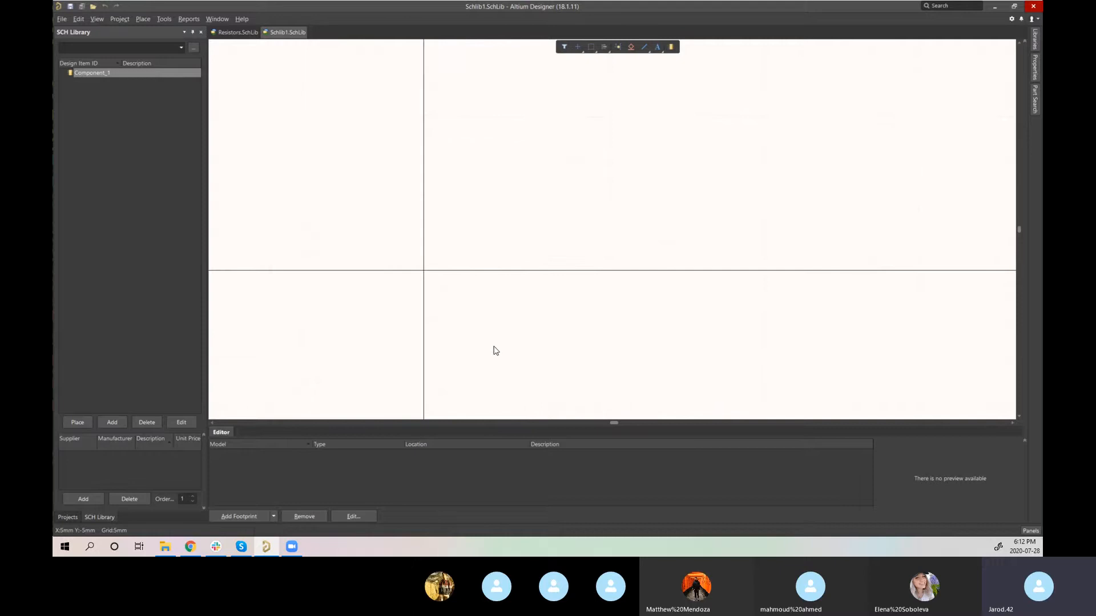
Step: Compare the resistor symbol in Resistors.SchLib with the blank Schlib1.SchLib component and look over the objects available for placing
left_click(238, 32)
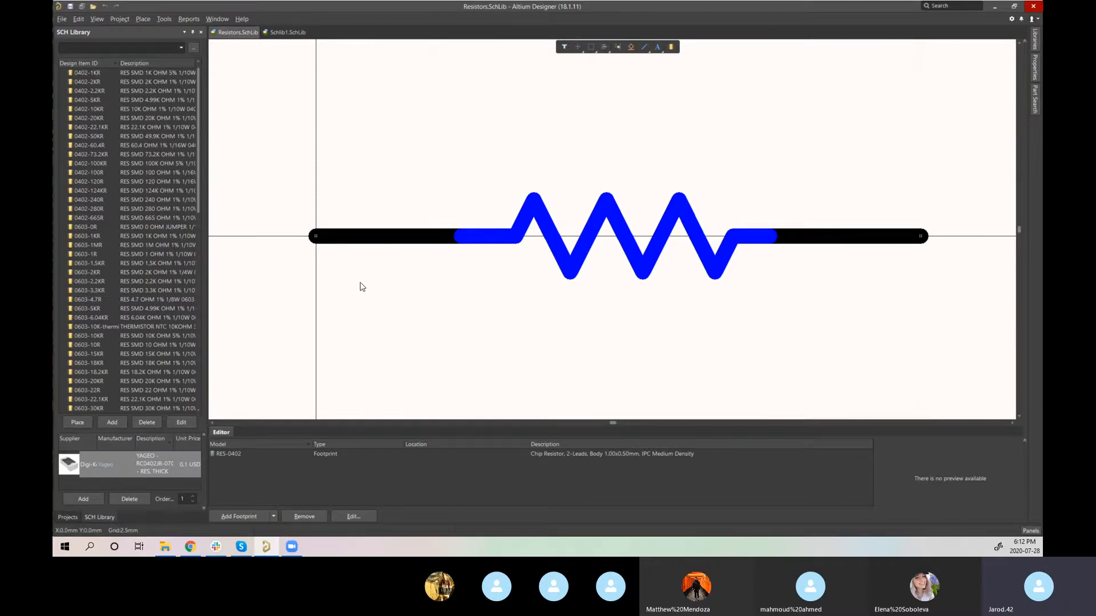
left_click(285, 32)
key("p")
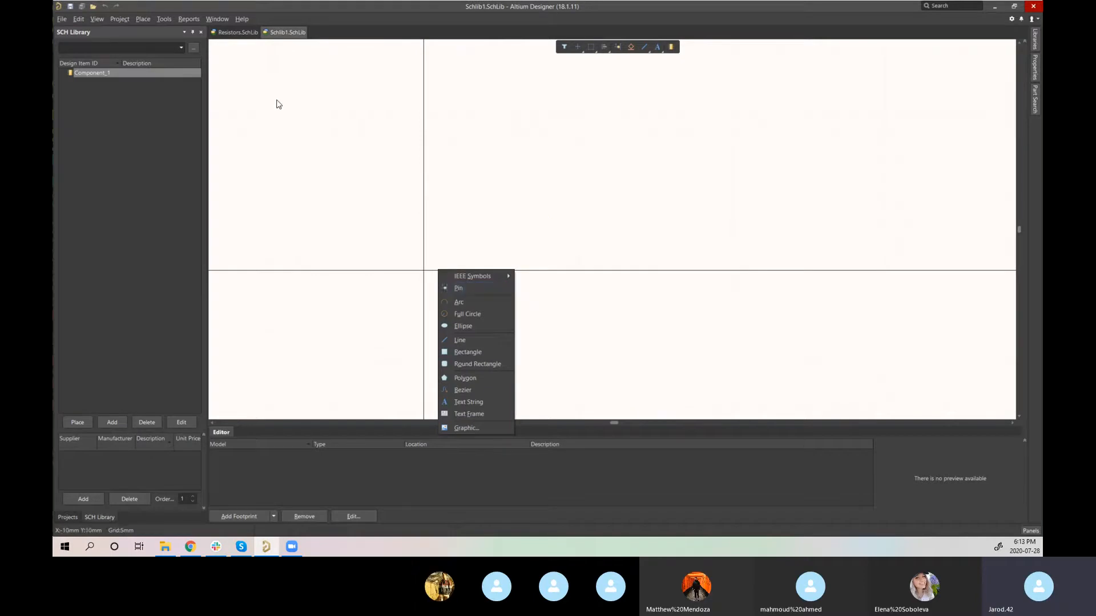
left_click(237, 32)
left_click(237, 32)
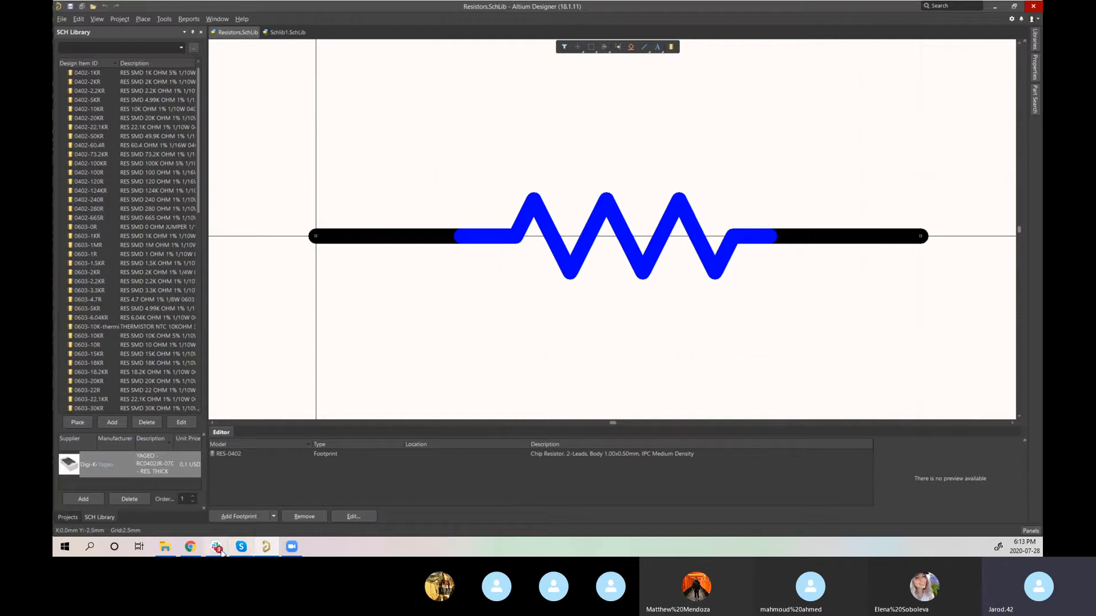
Step: Open ICs.SchLib from the Phantom Library folder to view an IC symbol, and return to Schlib1.SchLib
left_click(173, 549)
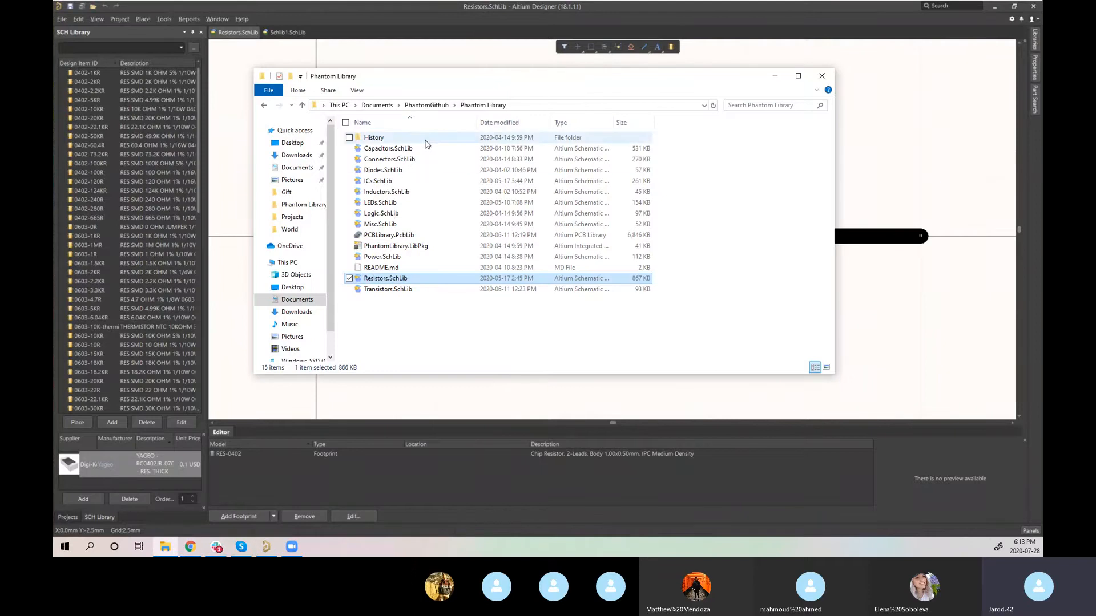
double_click(377, 181)
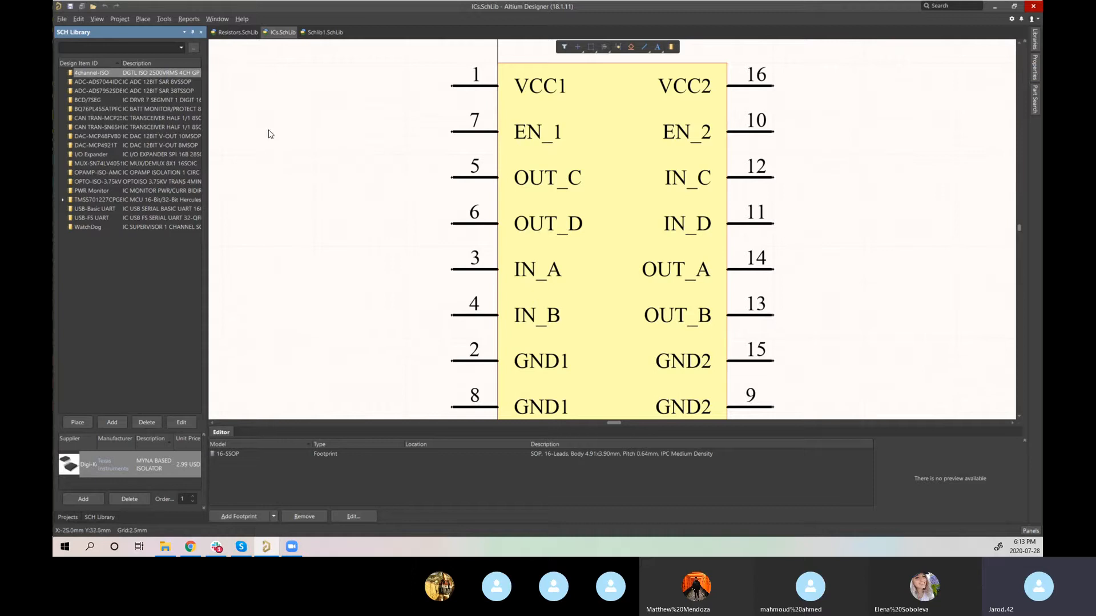
left_click(318, 33)
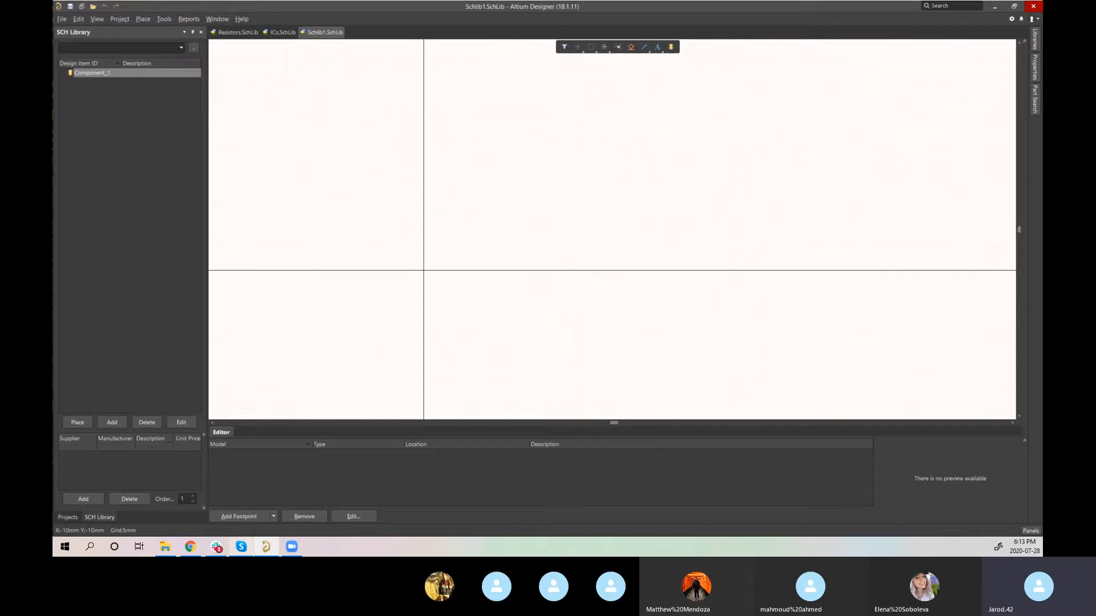
Step: Open Transistors.SchLib from the Phantom Library folder and copy the complete symbol of the 150A N-FET component
left_click(165, 546)
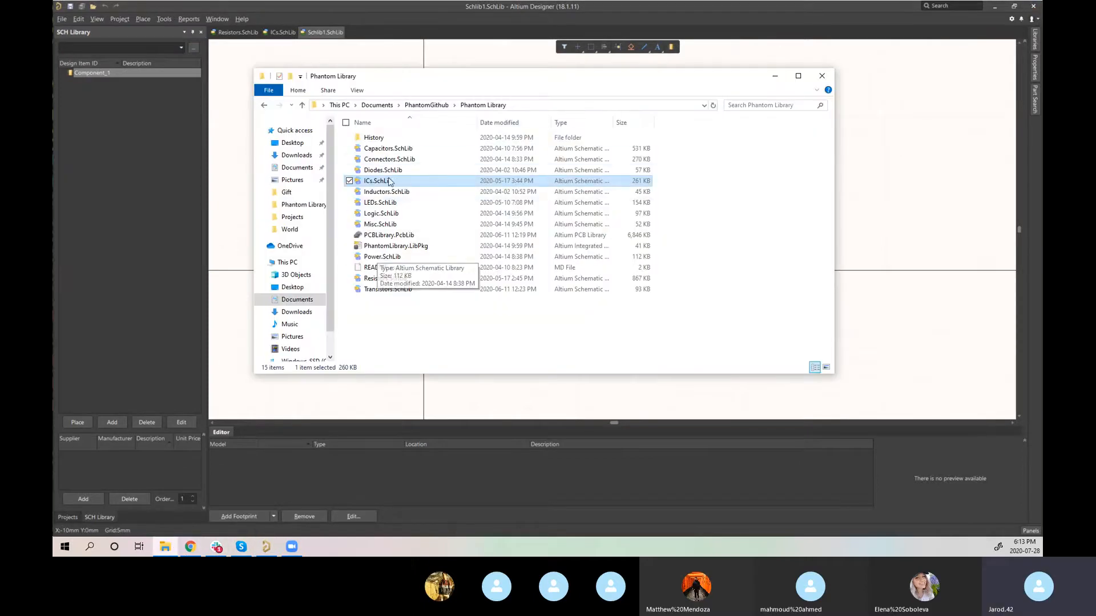
left_click(384, 290)
double_click(383, 290)
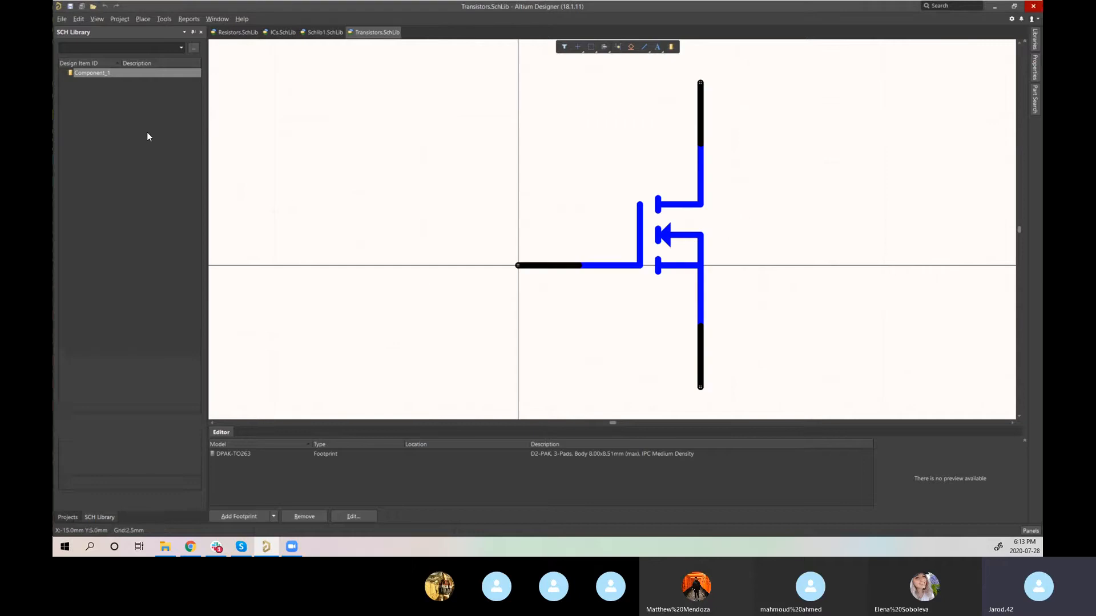
left_click(121, 108)
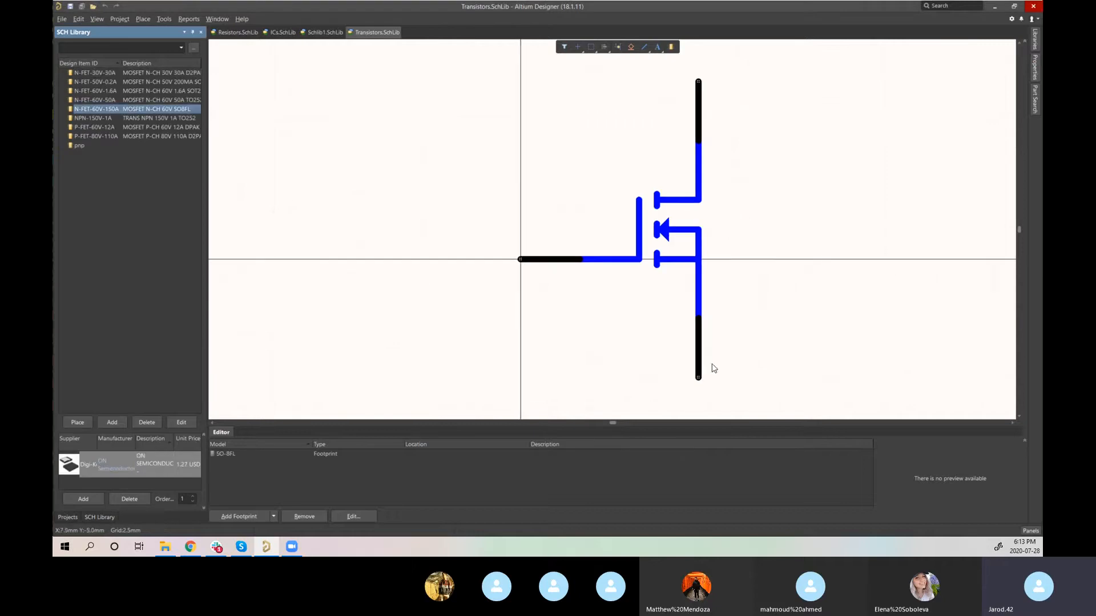
left_click_drag(773, 379, 461, 91)
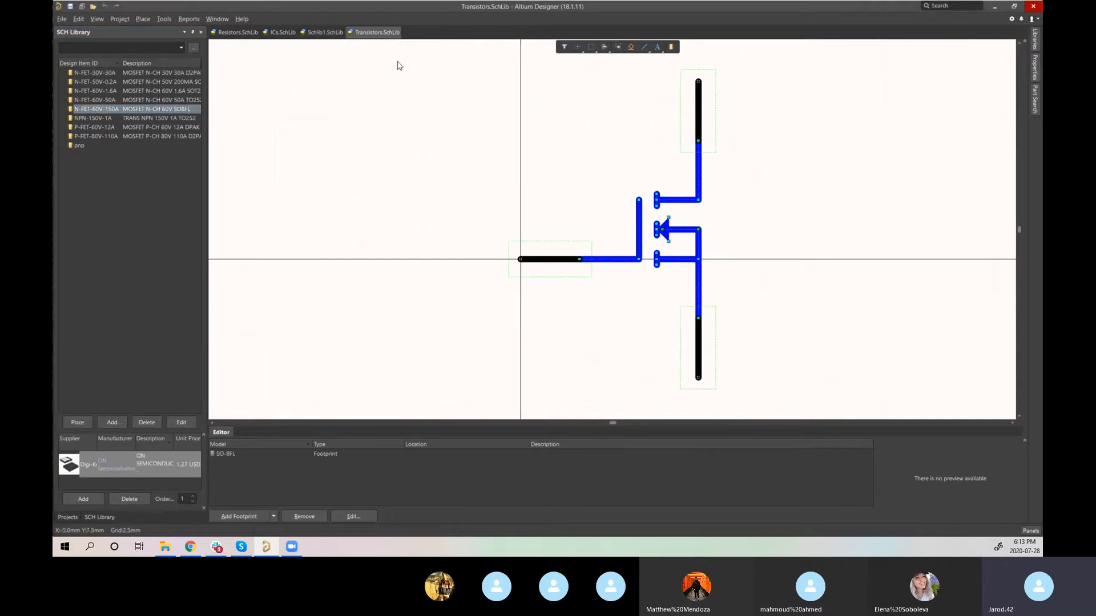
Step: Paste the copied transistor symbol into Component_1 of Schlib1.SchLib on a 2.5 mm grid, with the gate pin's outer end at the origin
left_click(323, 32)
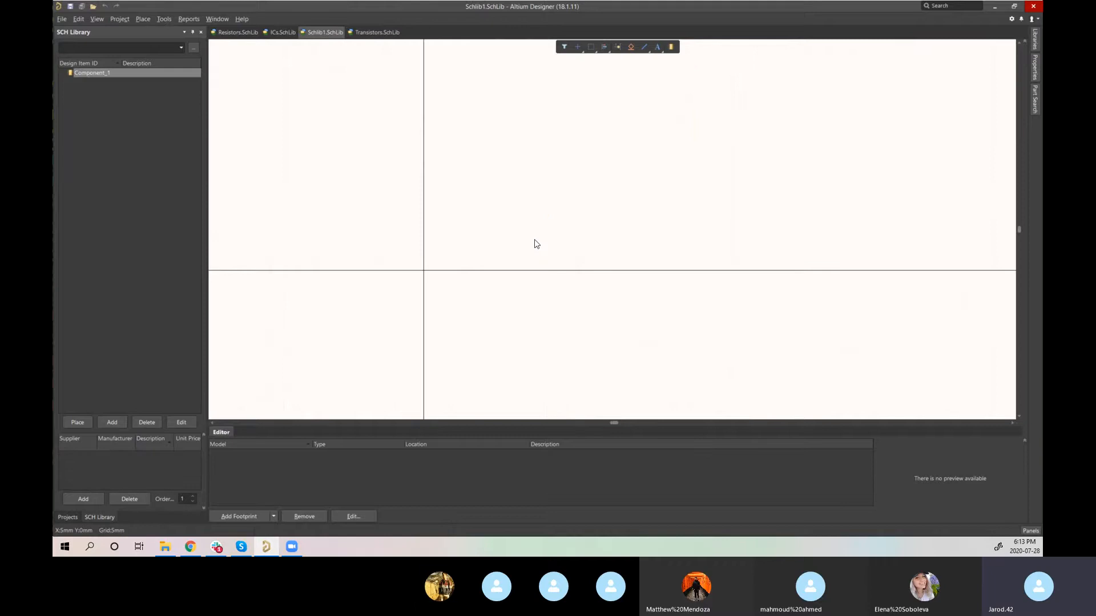
key("ctrl+v")
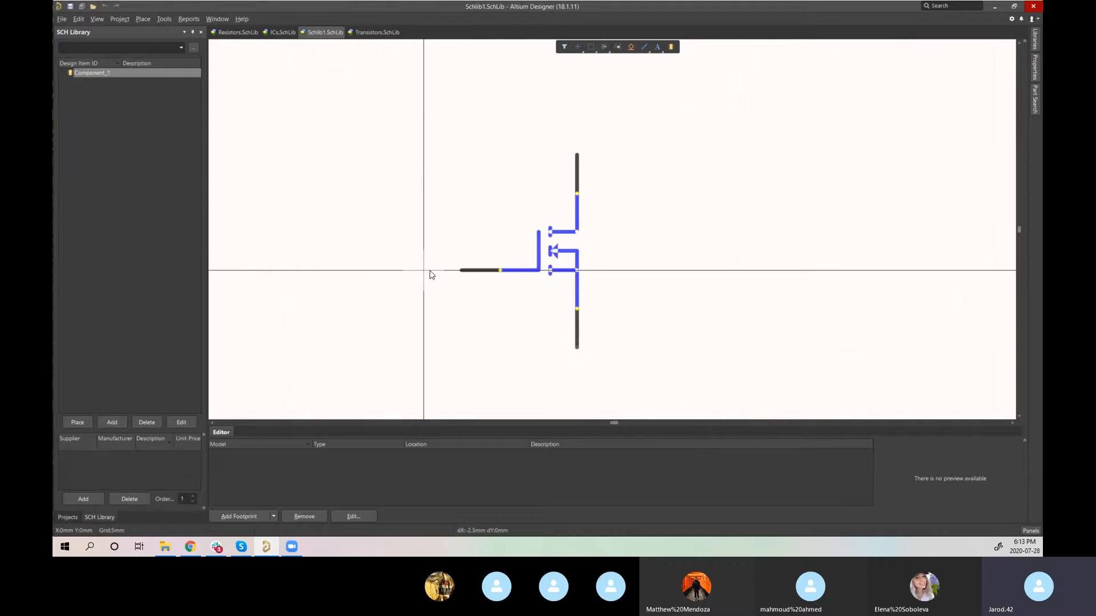
left_click(425, 273)
key("Escape")
key("g")
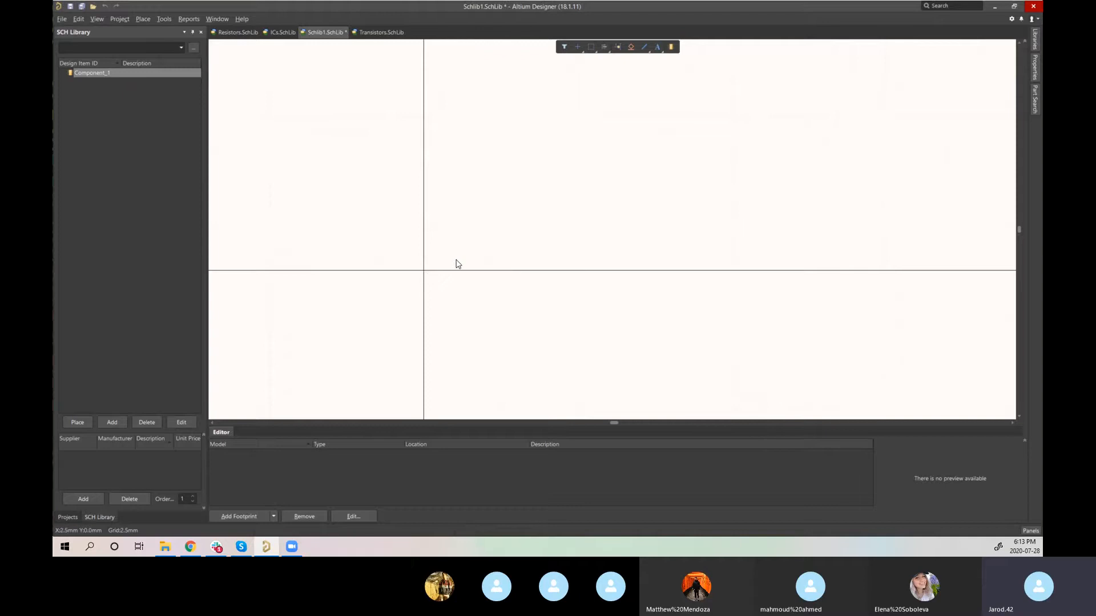
key("ctrl+v")
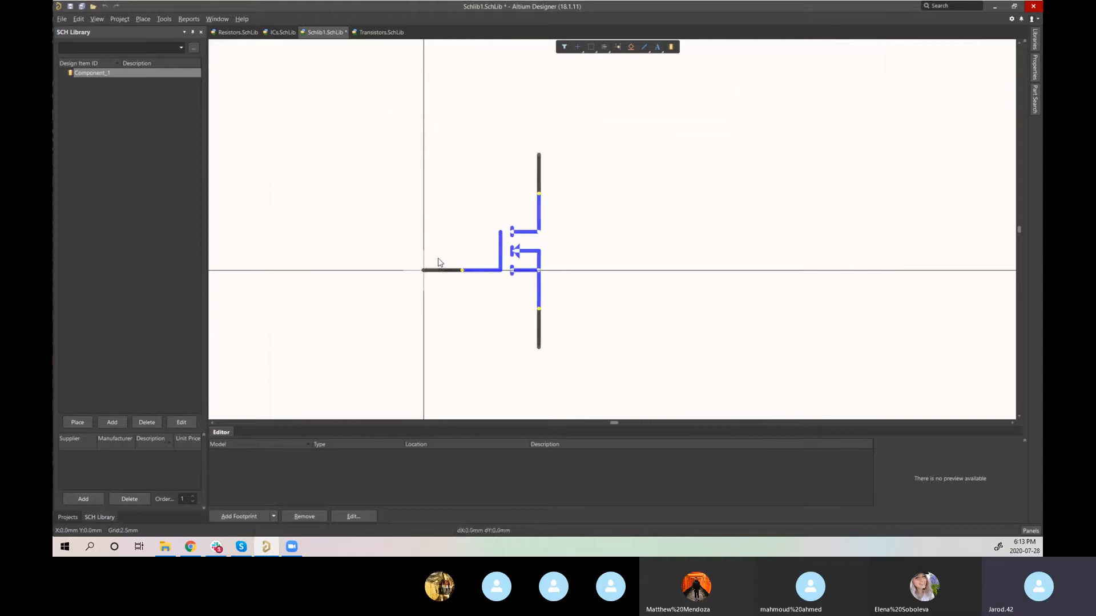
left_click(440, 262)
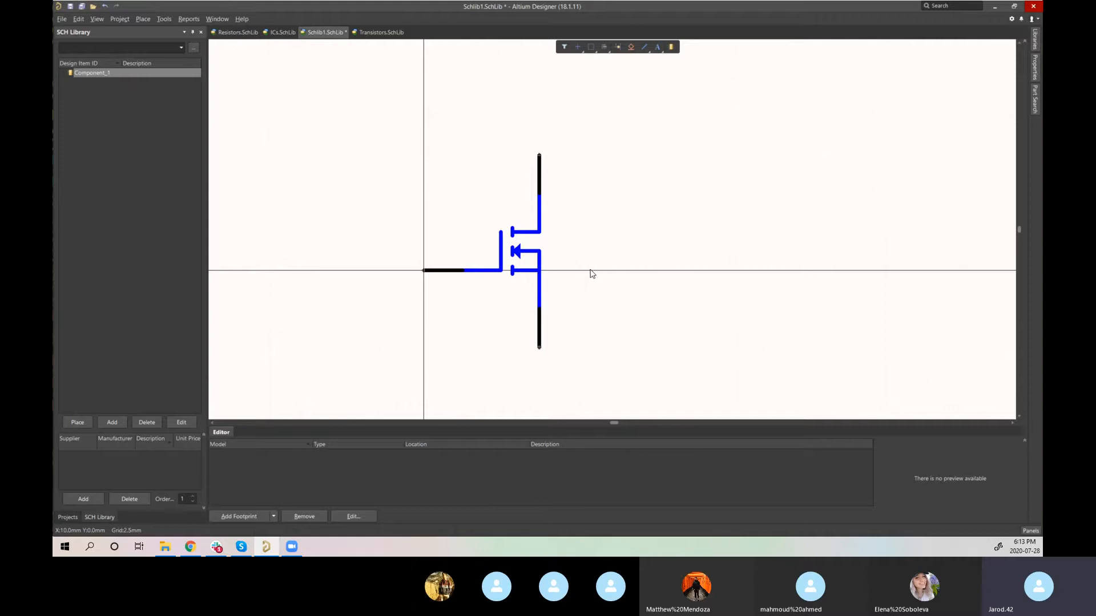
Step: Place a horizontal pin on the X axis beside the transistor symbol, with its connection end facing the symbol
right_click_drag(590, 271, 545, 296)
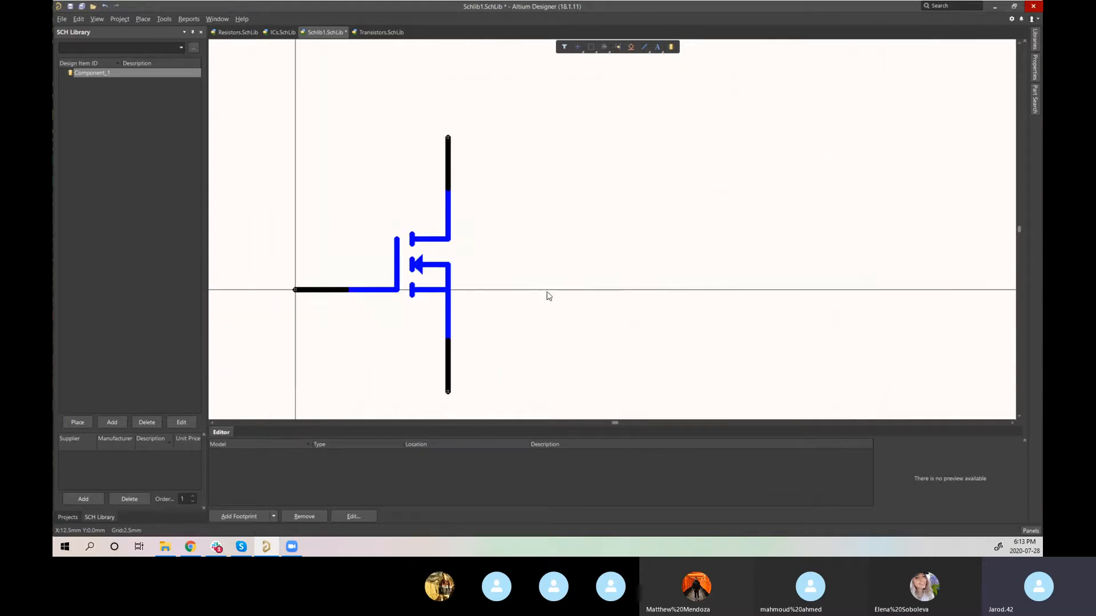
right_click(620, 281)
left_click(532, 298)
left_click(539, 378)
right_click(638, 258)
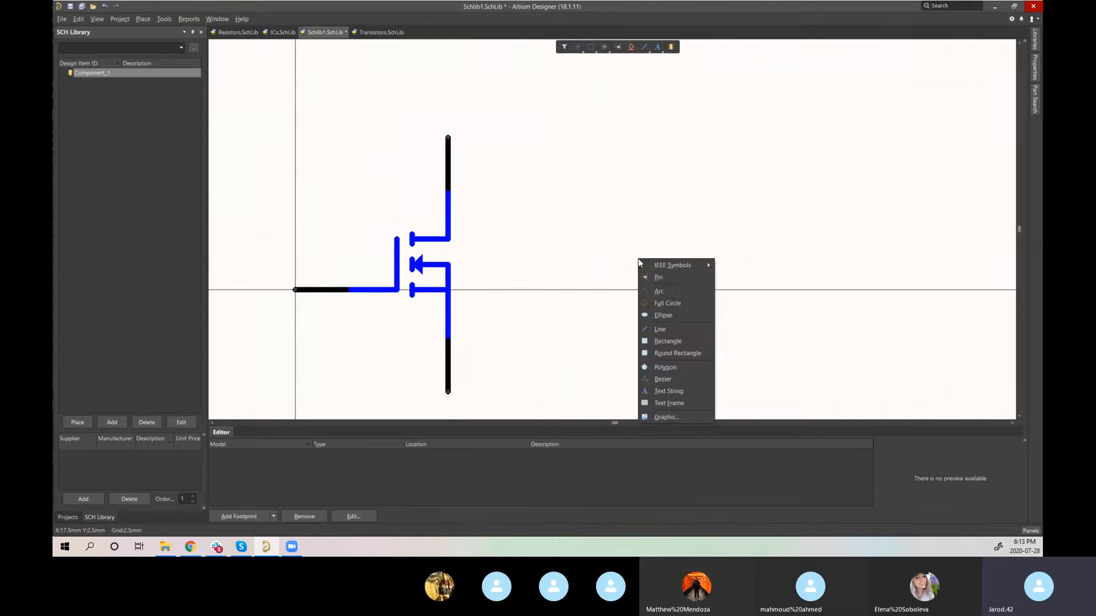
left_click(701, 293)
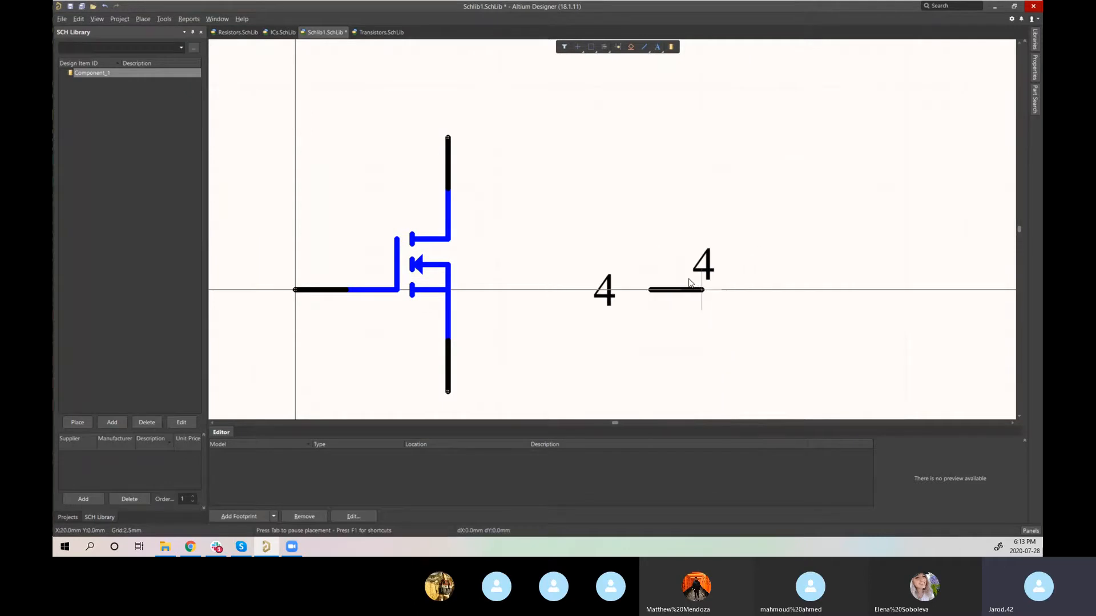
key("space")
key("space")
left_click(651, 292)
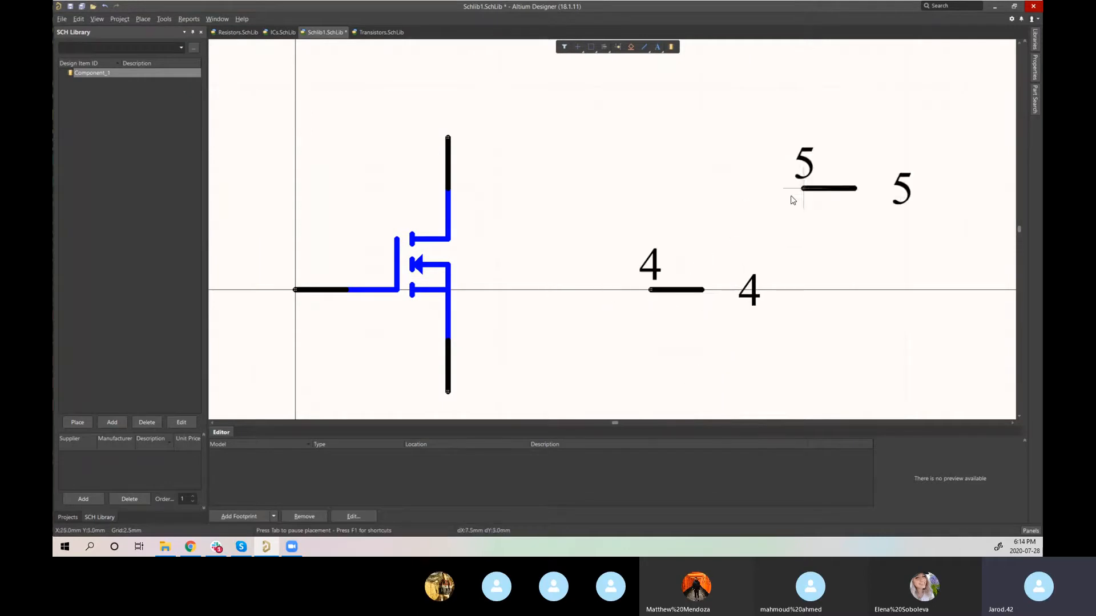
Step: Place two vertical pins in line at X 25 mm, one above and one below the X axis, with connection ends outward
key("space")
key("space")
key("space")
left_click(804, 137)
key("space")
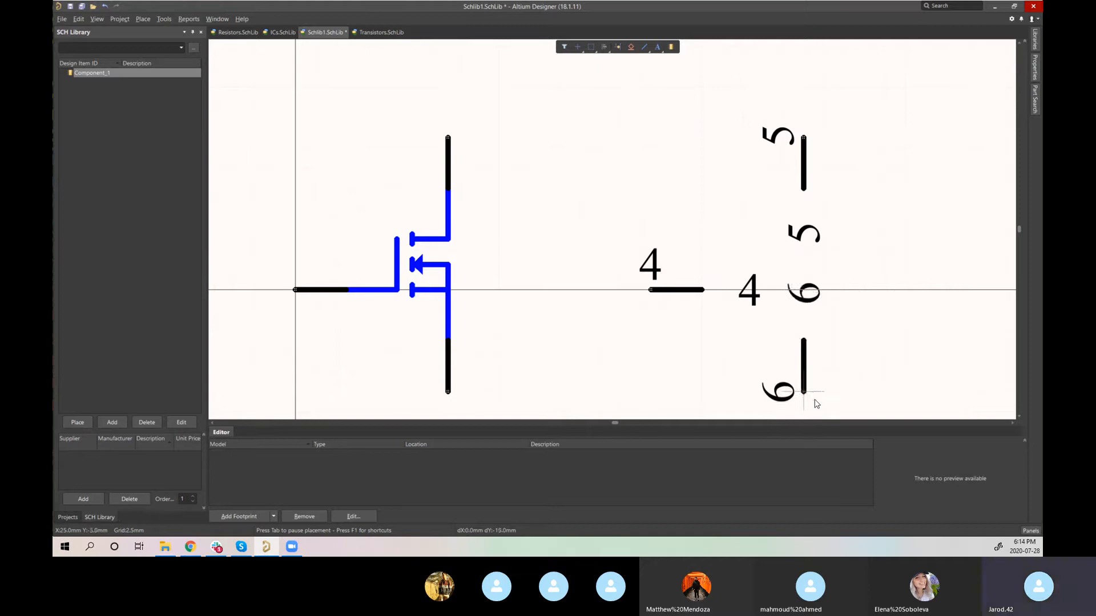
left_click(805, 394)
key("Escape")
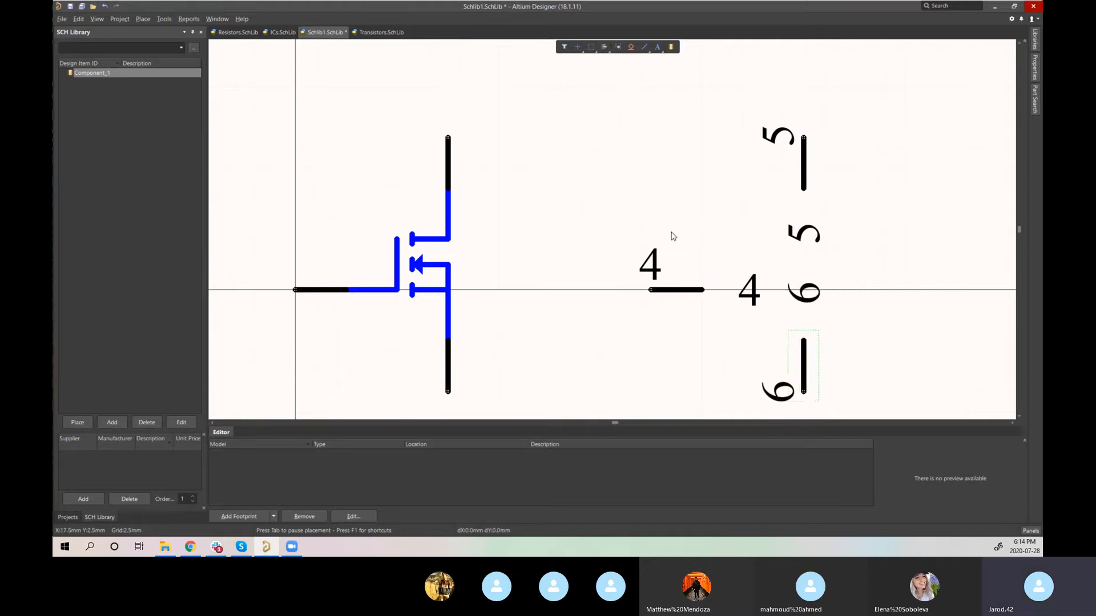
Step: Try drawing transistor body lines from the horizontal and upper vertical pins, and delete the whole trial symbol
key("p")
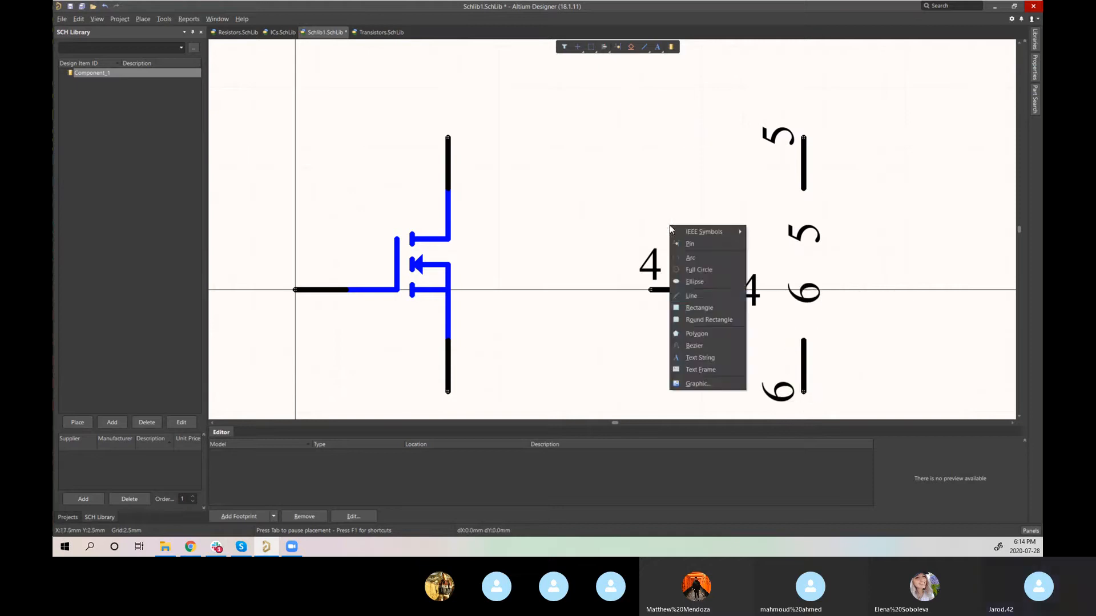
left_click(706, 293)
left_click(701, 289)
left_click(744, 241)
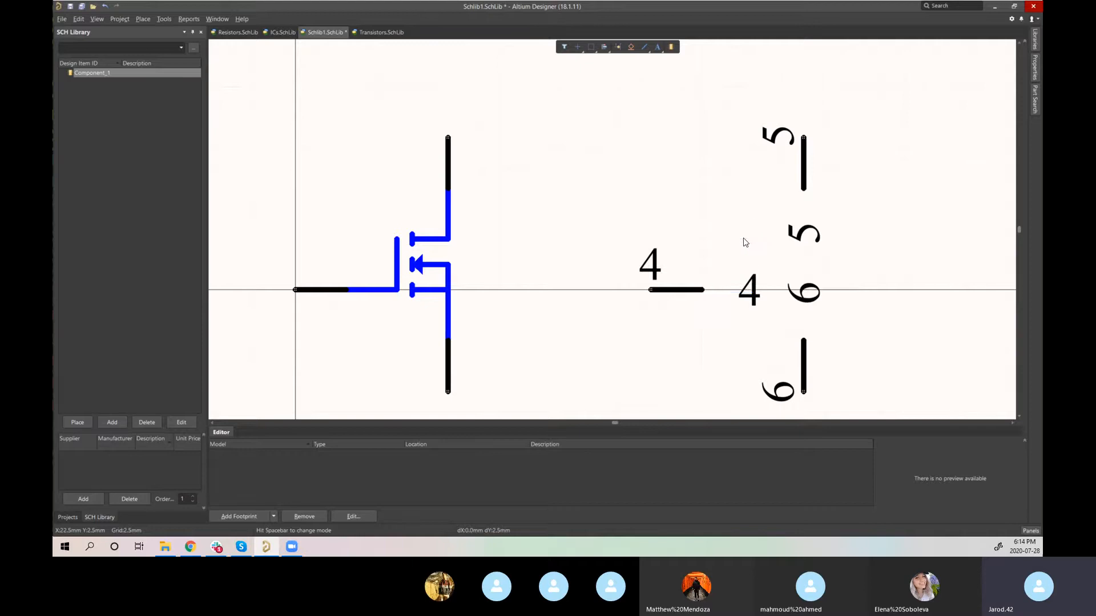
left_click(753, 342)
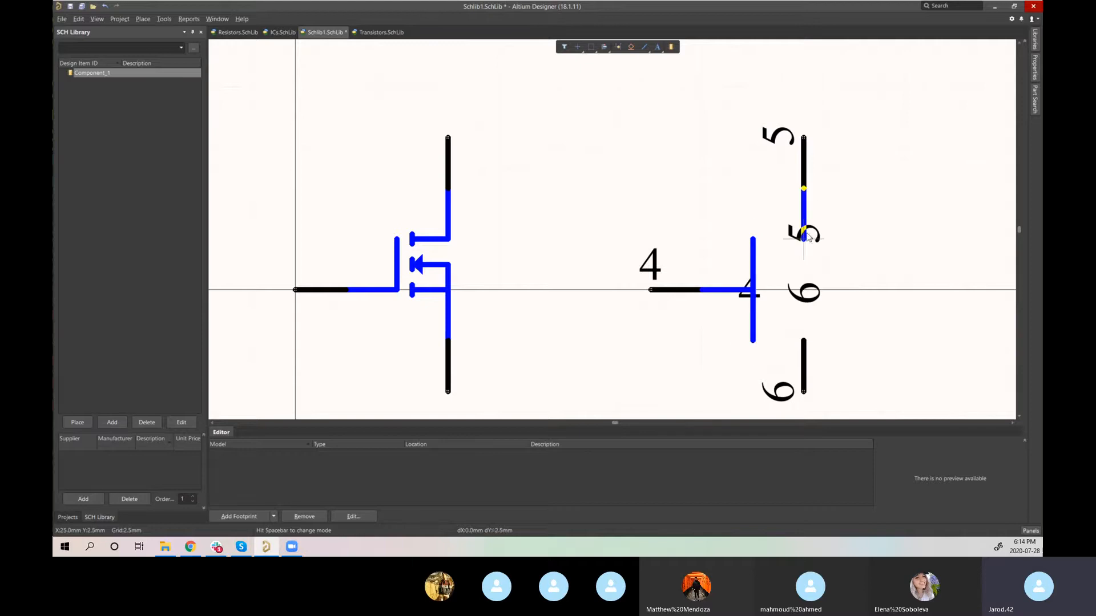
left_click(773, 241)
right_click(811, 305)
right_click(760, 340)
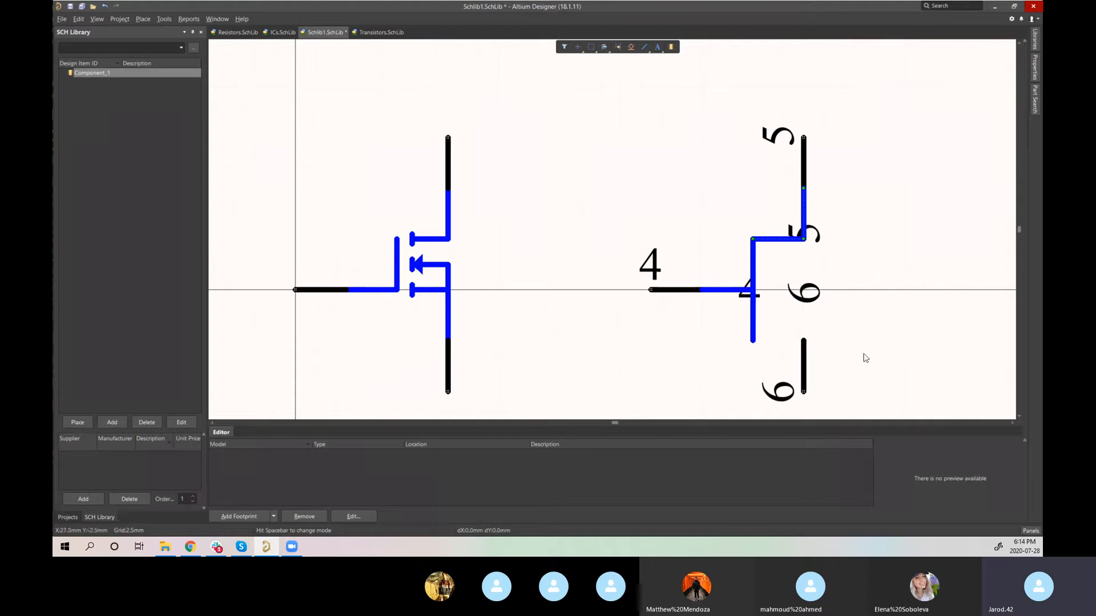
left_click_drag(901, 392, 587, 108)
key("Delete")
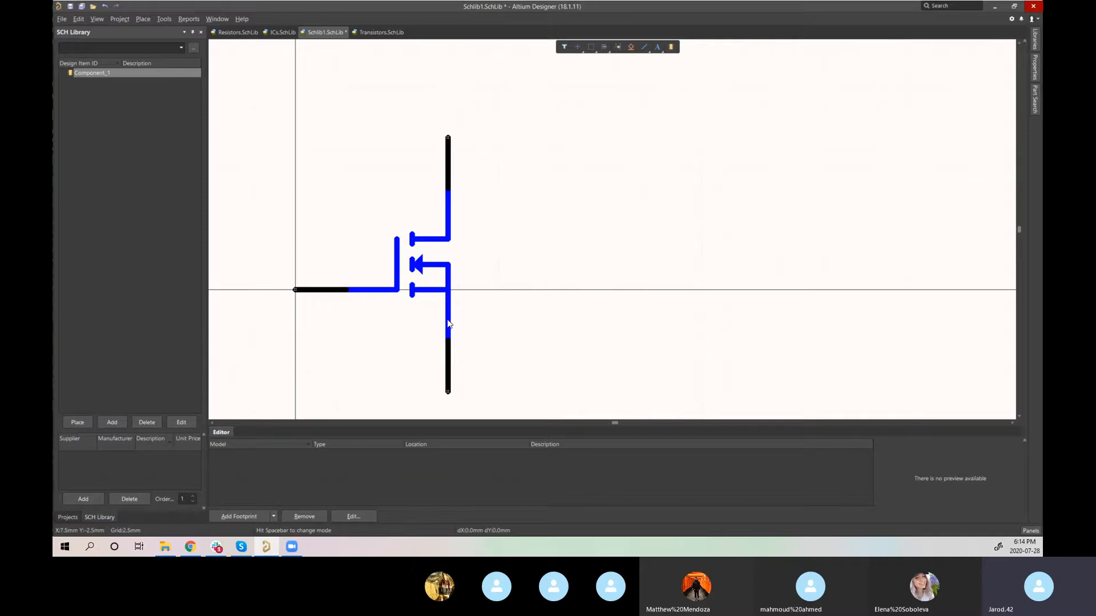
Step: Add a new component with the design item ID "Buck converter" to Schlib1.SchLib
left_click(112, 423)
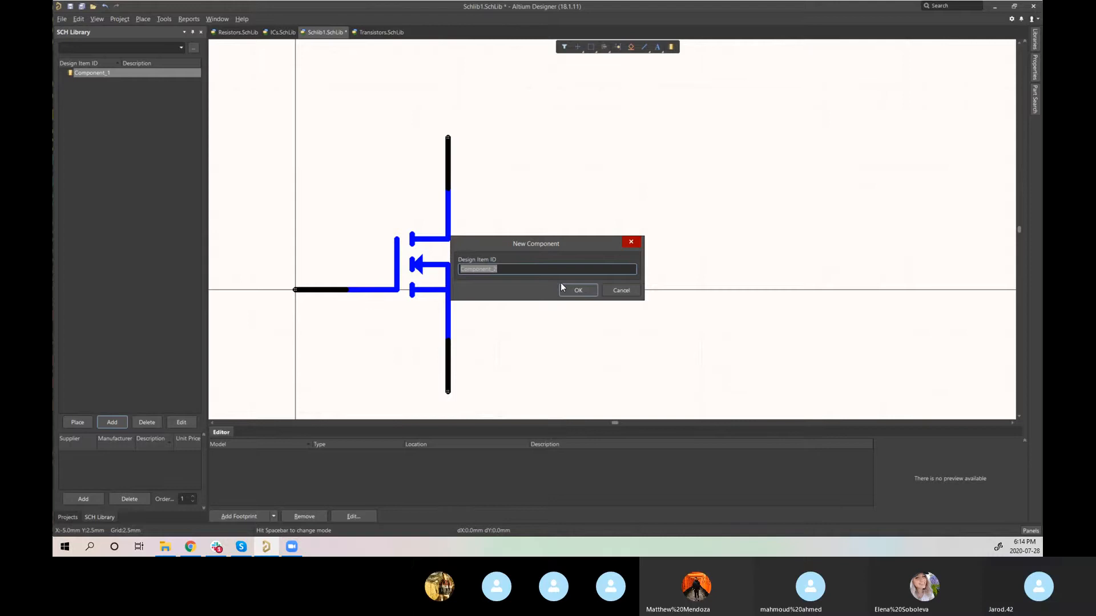
type("BBuc")
key("BackSpace")
key("BackSpace")
key("BackSpace")
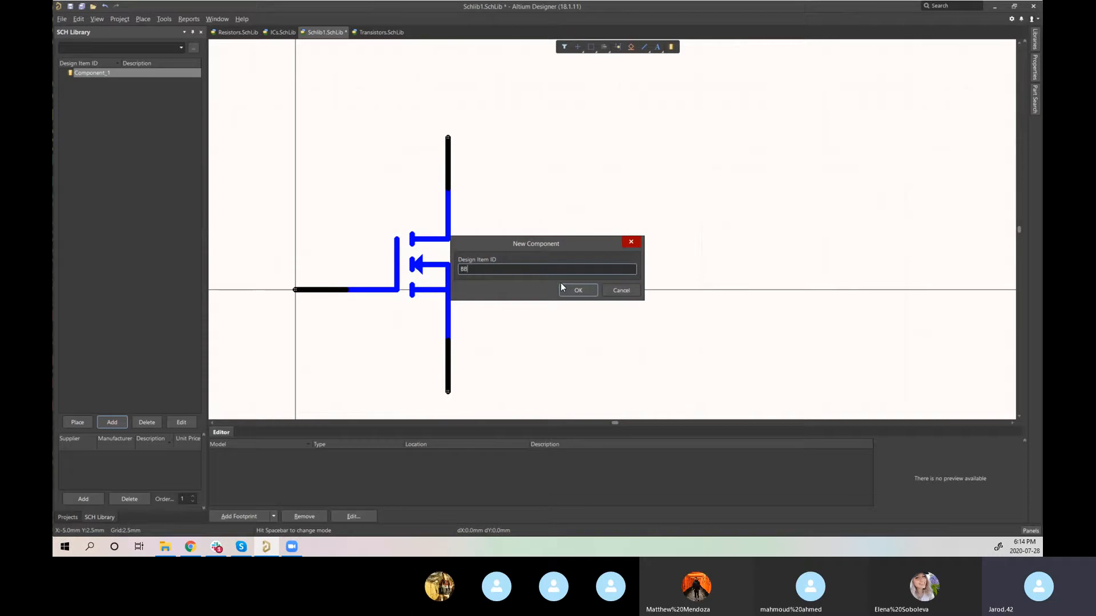
type("uck converter")
key("Return")
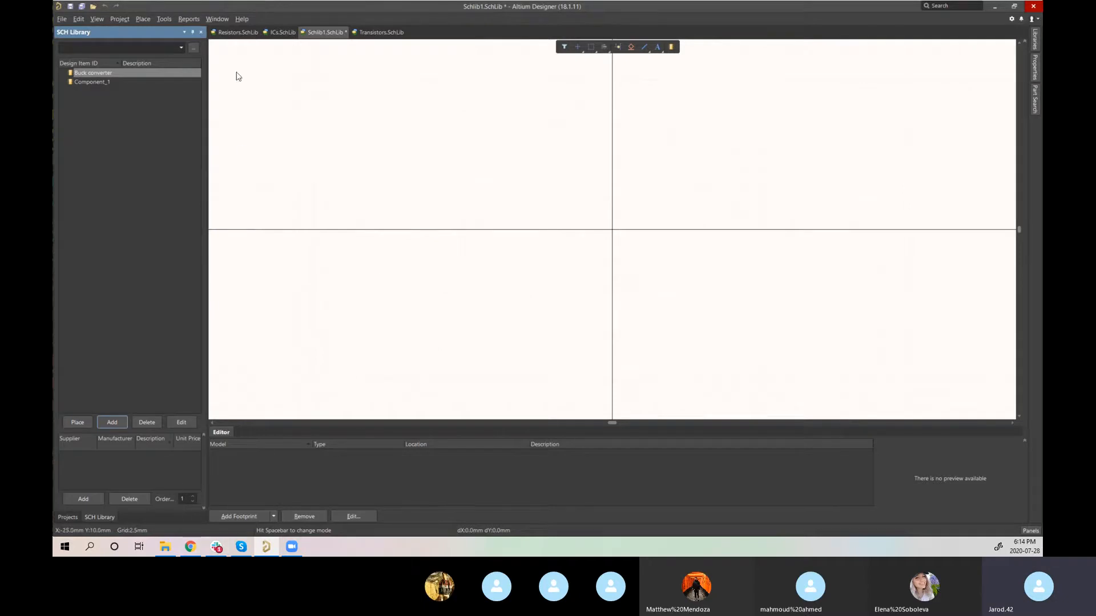
Step: Open Power.SchLib from the Phantom Library folder and view the Buck Adj-5A component's symbol and properties
left_click(169, 548)
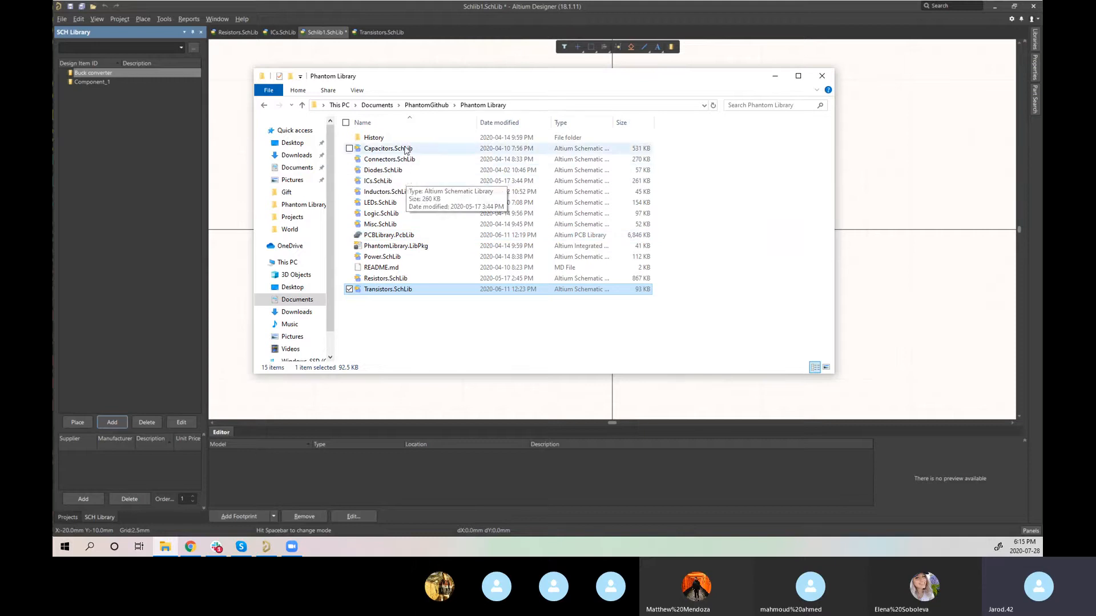
double_click(391, 259)
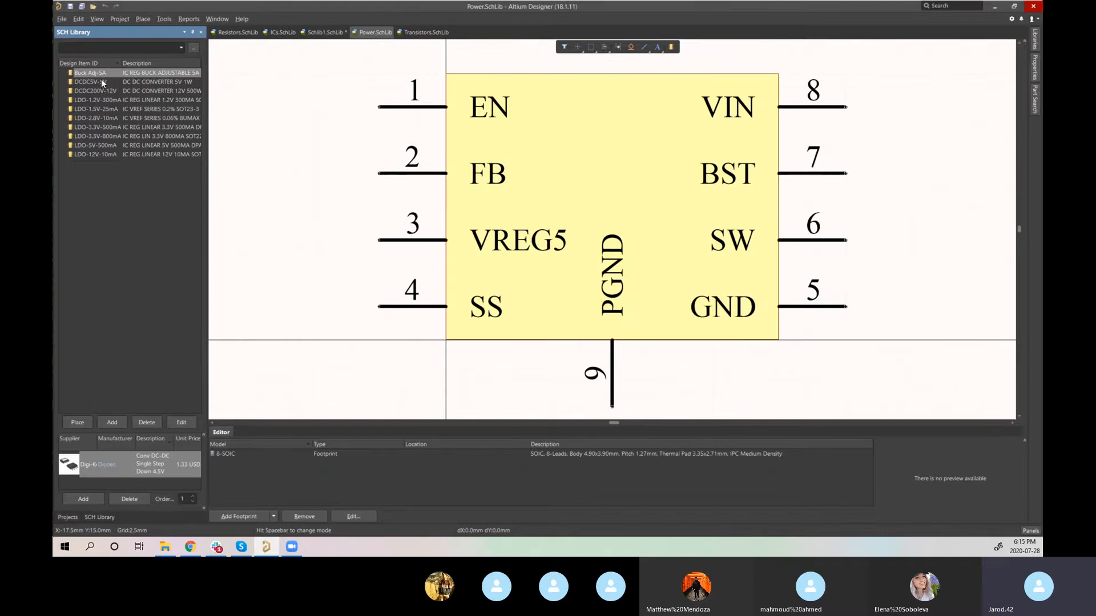
left_click(99, 82)
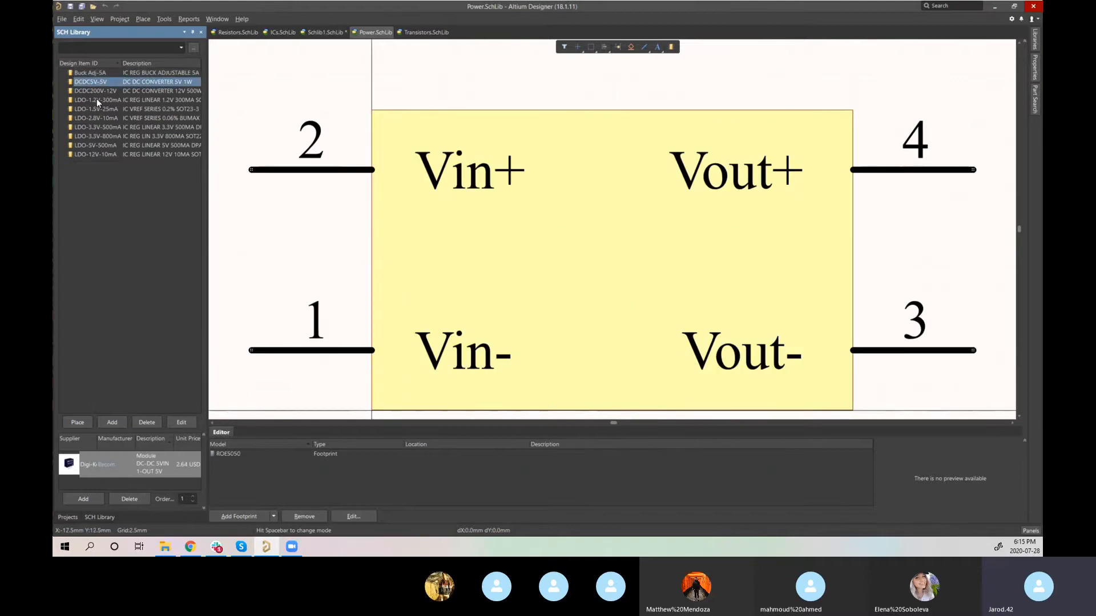
left_click(108, 73)
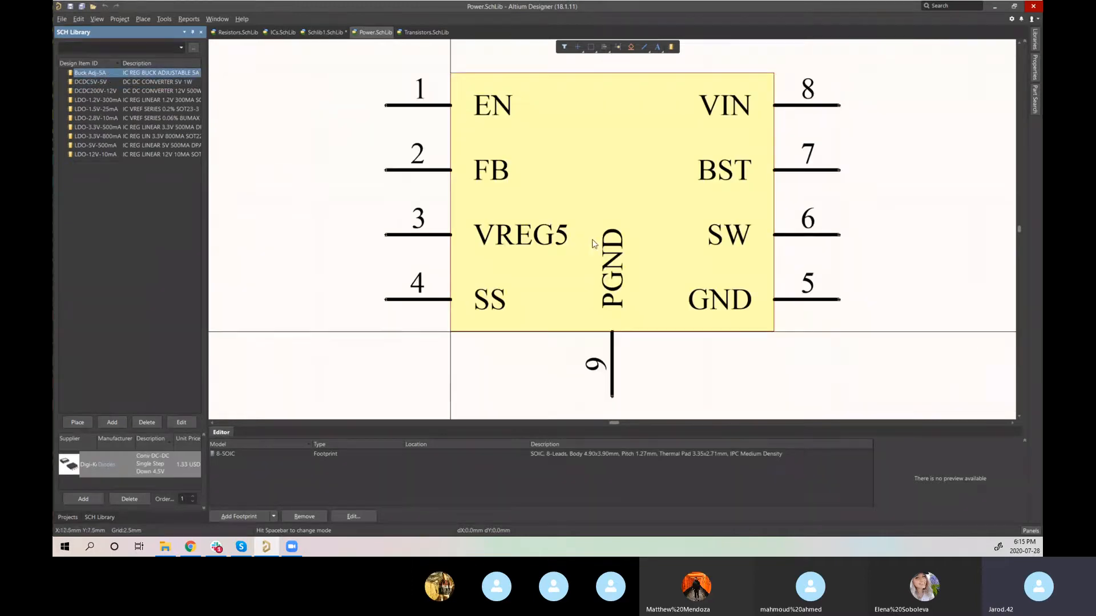
scroll(594, 244, "down", 1, "ctrl")
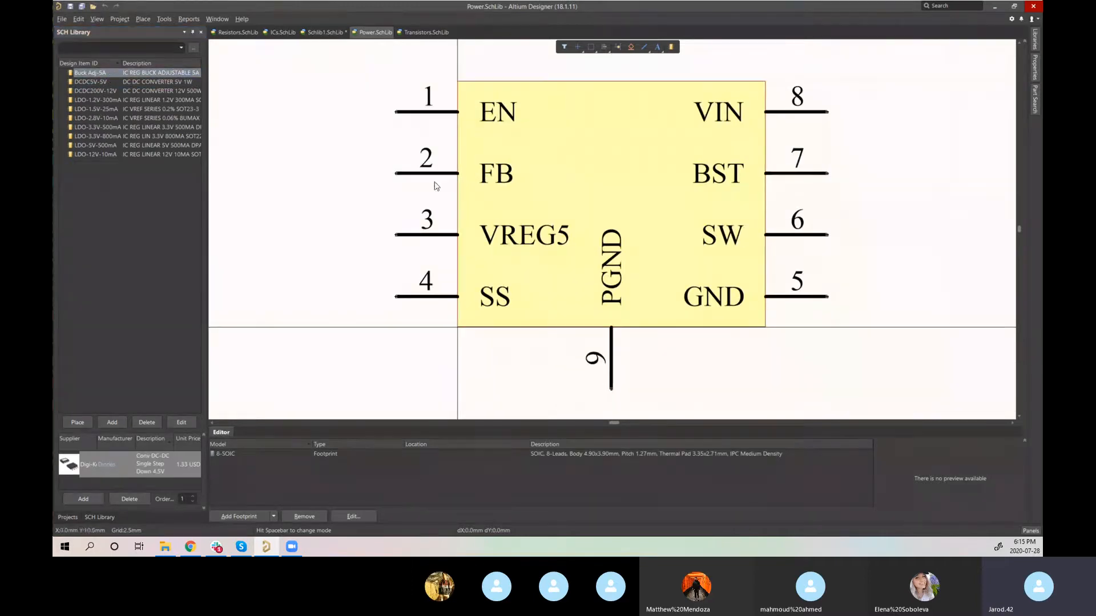
double_click(105, 71)
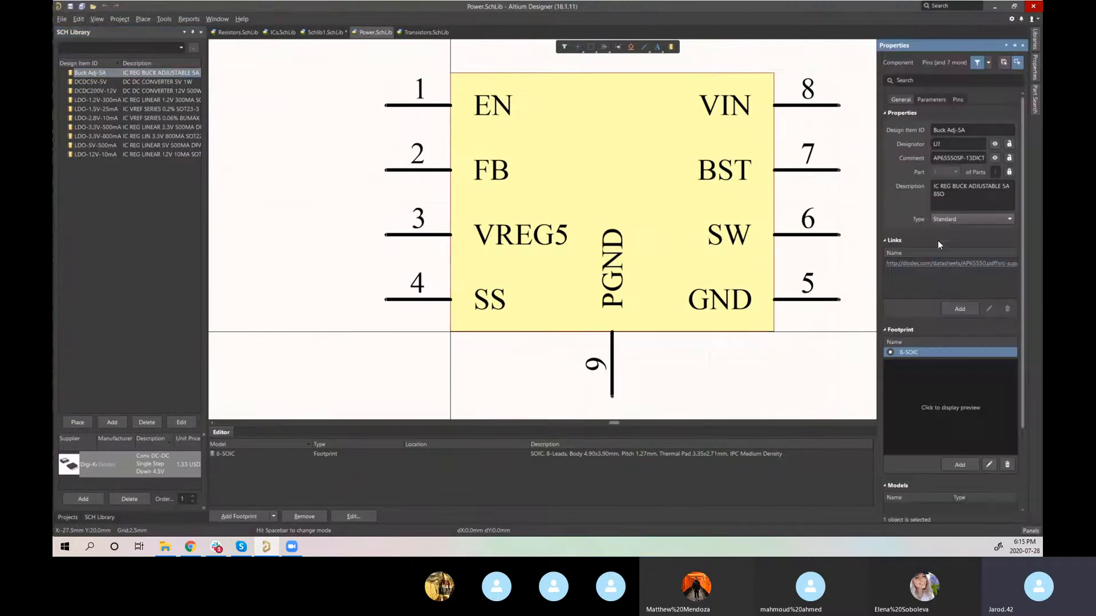
key("Tab")
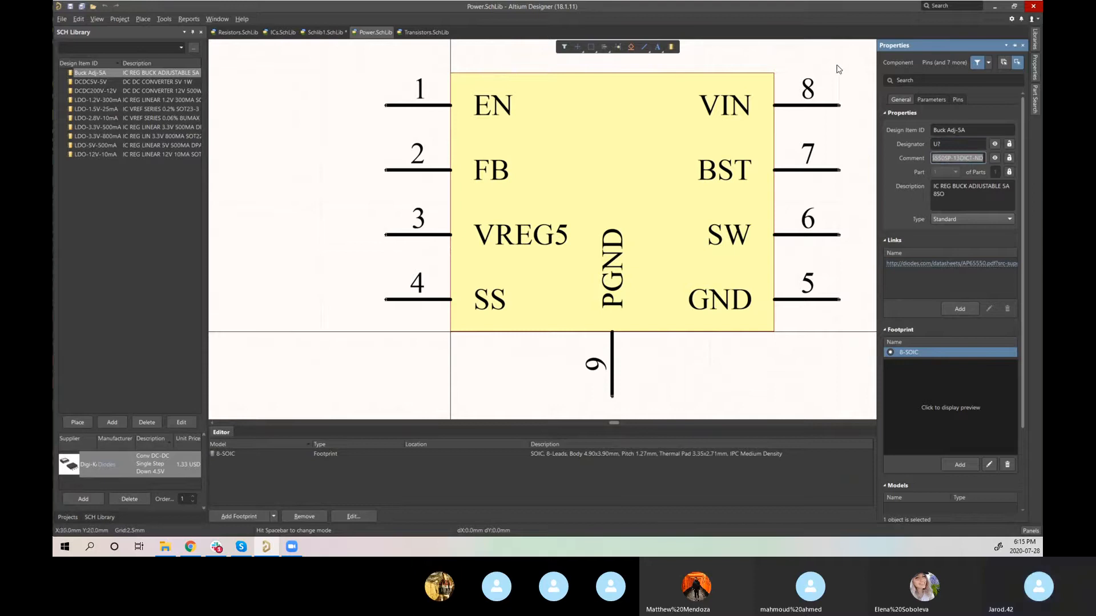
Step: Return to Schlib1.SchLib, switch to the Digi-Key page for AP65550SP-13 in Chrome, and open the AP65550 datasheet
left_click(324, 32)
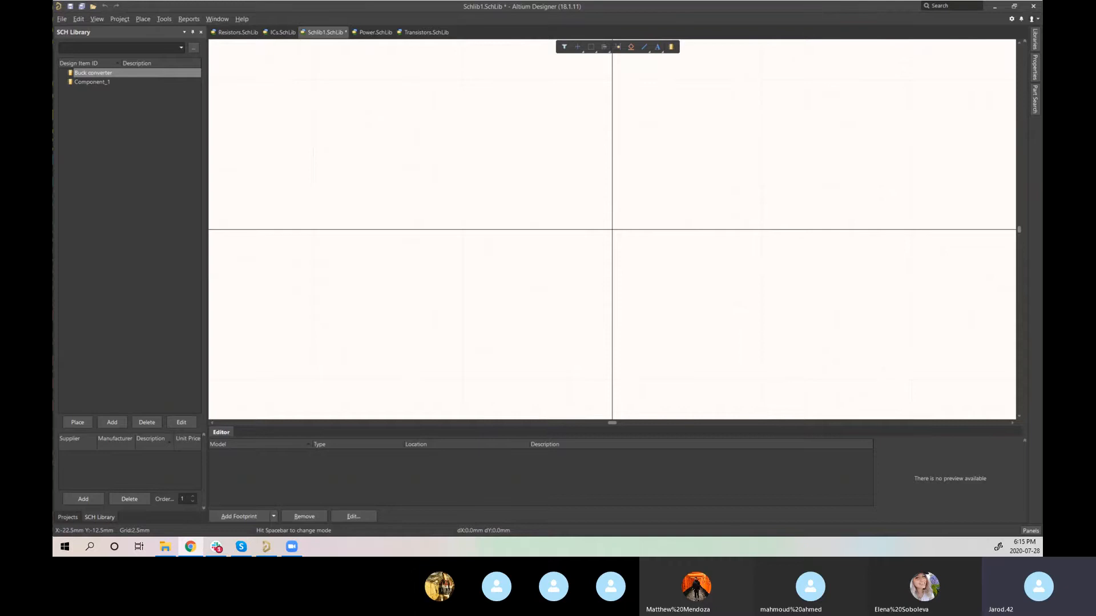
key("alt+Tab")
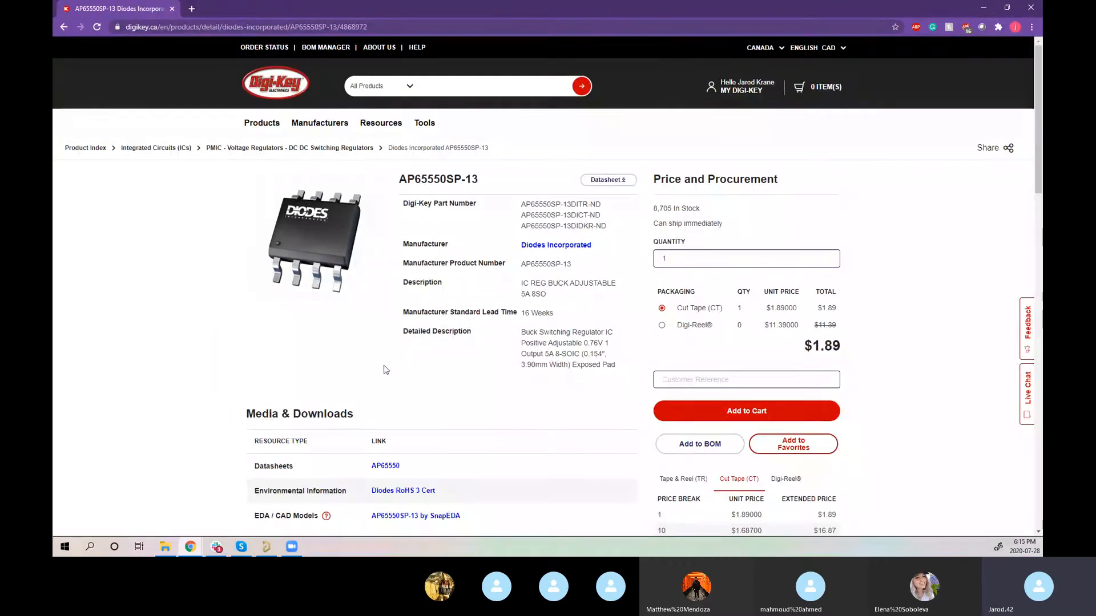
scroll(383, 370, "down", 1)
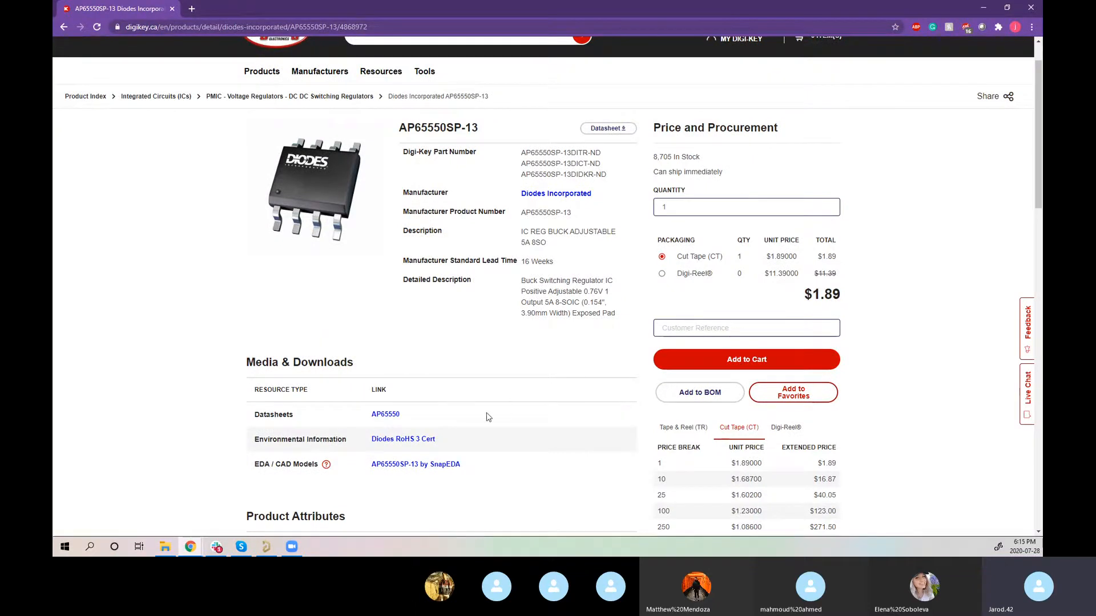
left_click(386, 415)
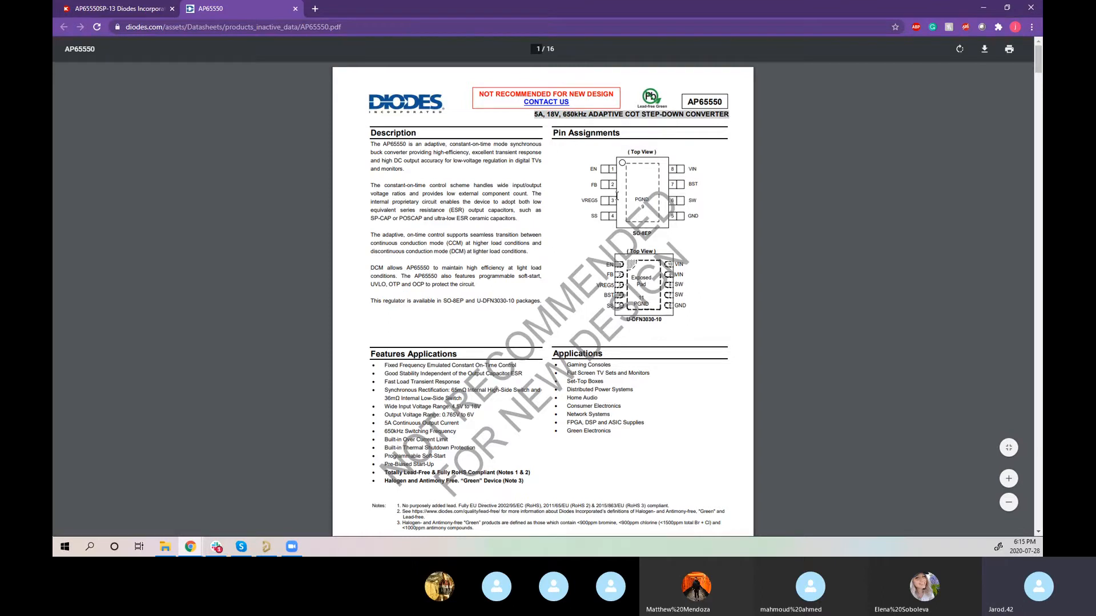
Step: Examine the pin assignments and the typical application circuit in the AP65550 datasheet
scroll(617, 195, "up", 3, "ctrl")
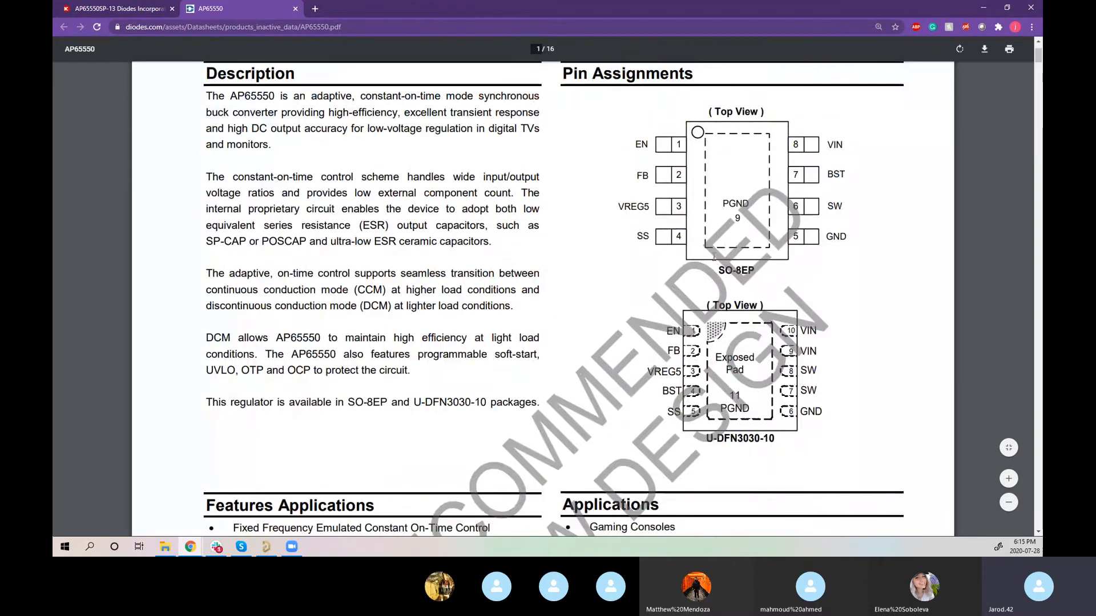
scroll(714, 258, "down", 2, "ctrl")
scroll(713, 260, "down", 4)
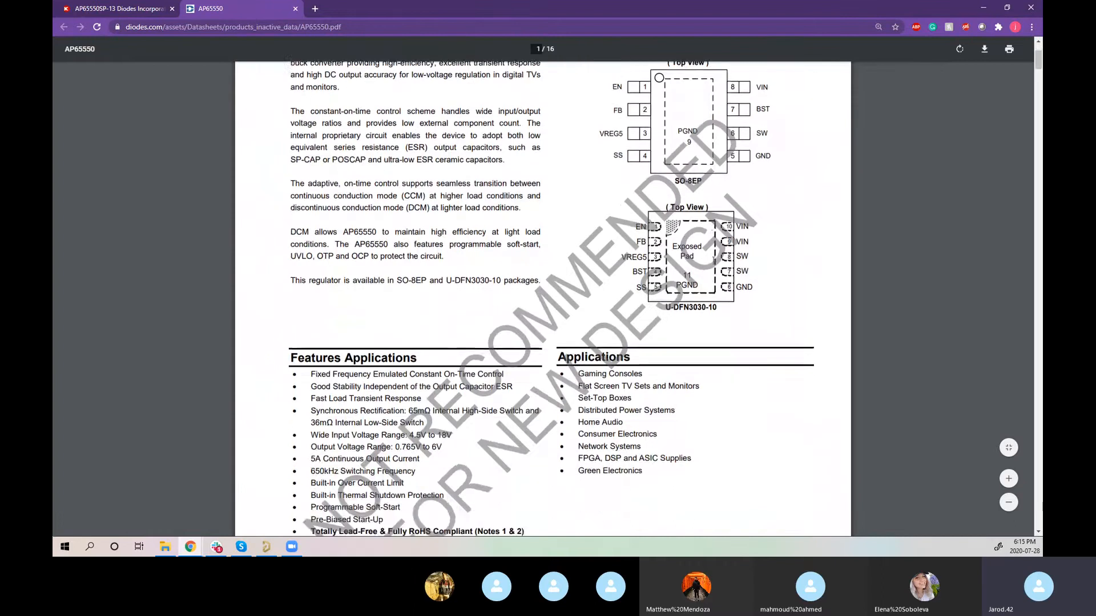
scroll(594, 279, "down", 1, "ctrl")
scroll(594, 280, "down", 8)
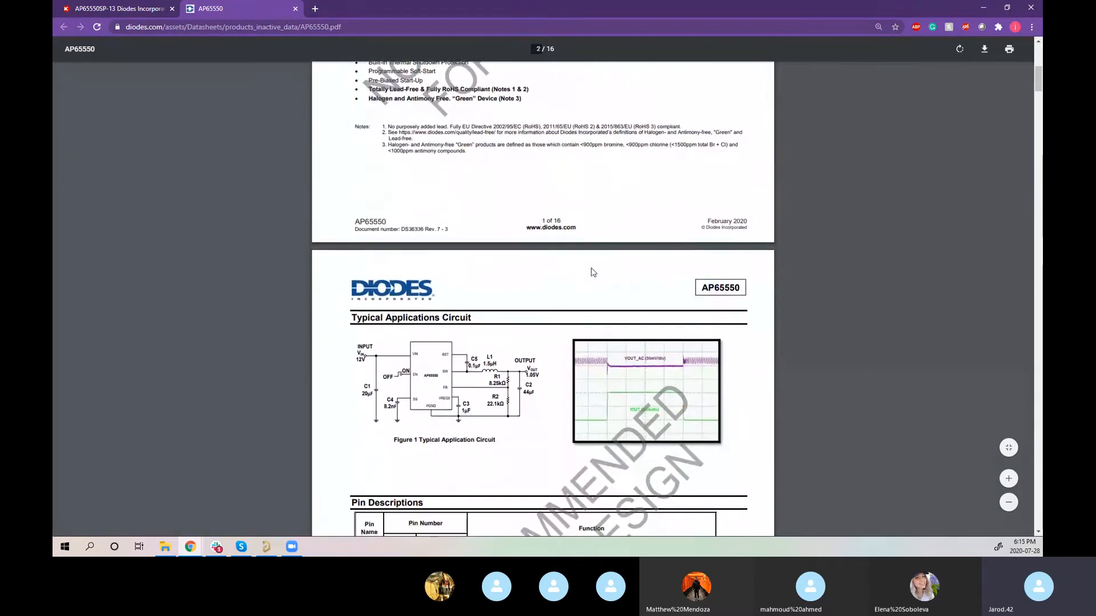
scroll(593, 272, "down", 2)
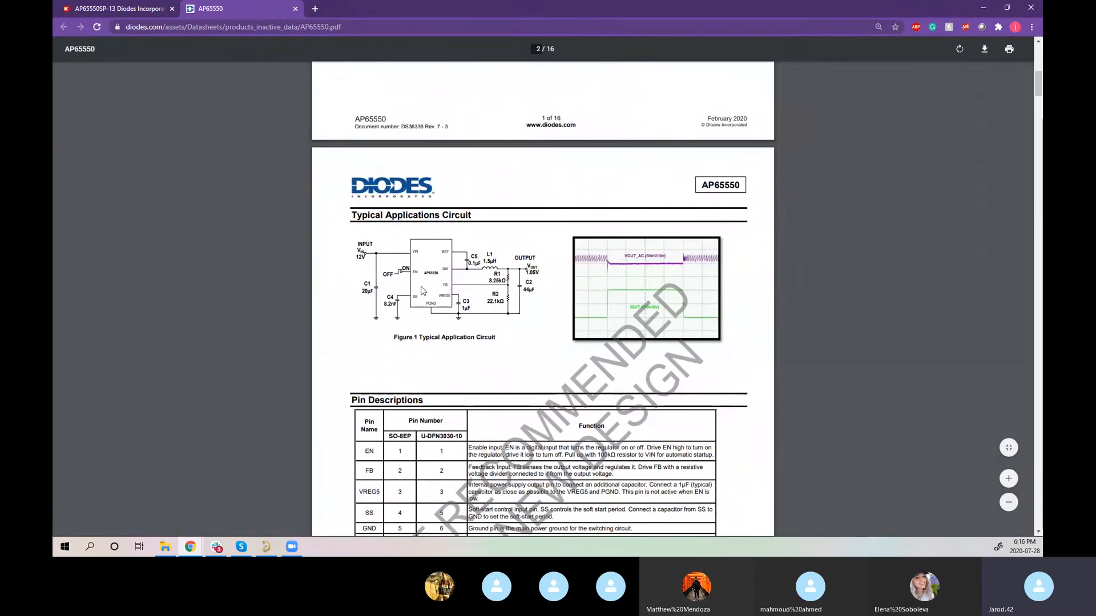
scroll(422, 291, "up", 5, "ctrl")
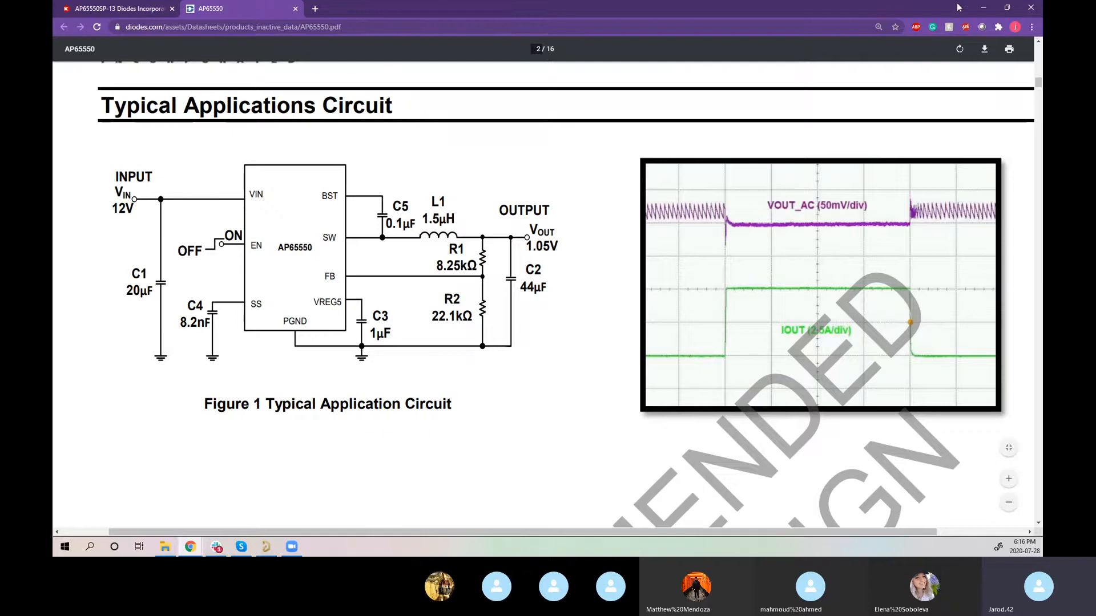
Step: Arrange the schematic library editor beside the AP65550 datasheet, widening the editor and fitting the typical application circuit in the narrower browser window
left_click(982, 8)
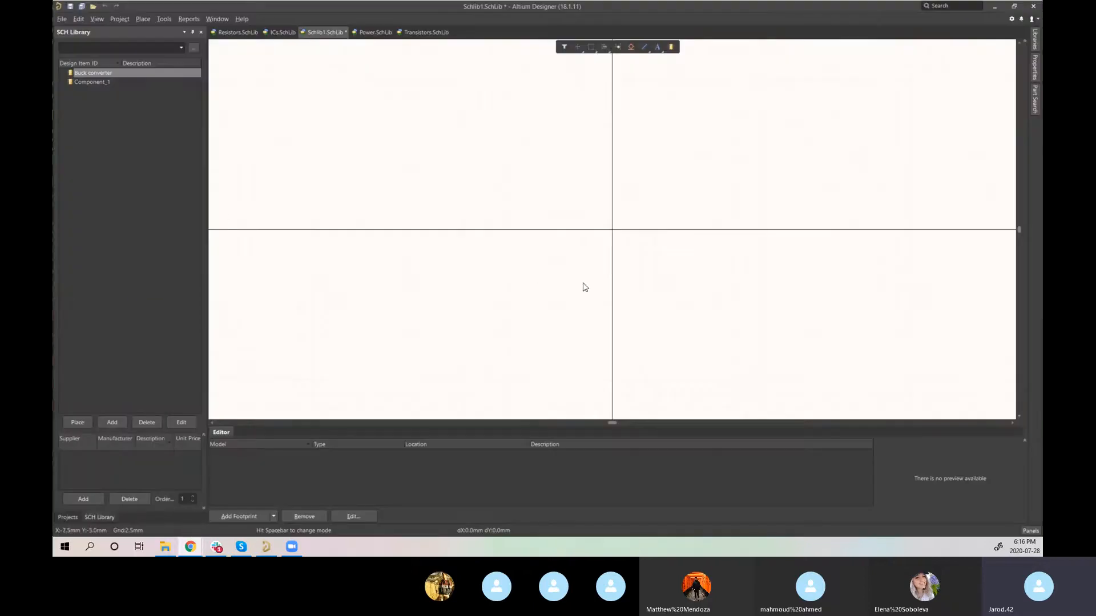
right_click_drag(620, 240, 340, 363)
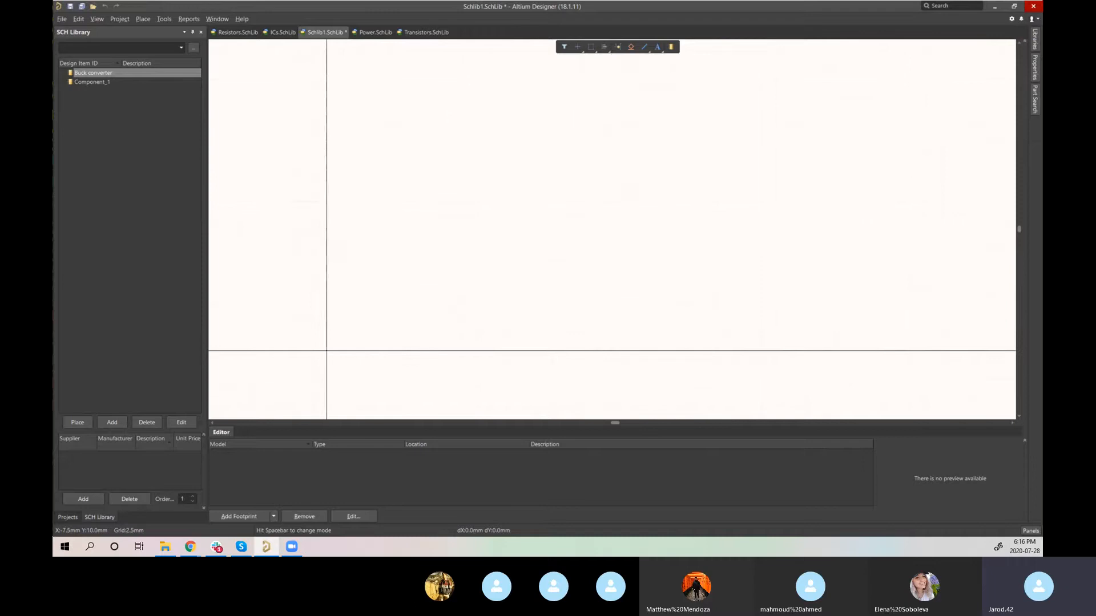
left_click_drag(53, 197, 1041, 163)
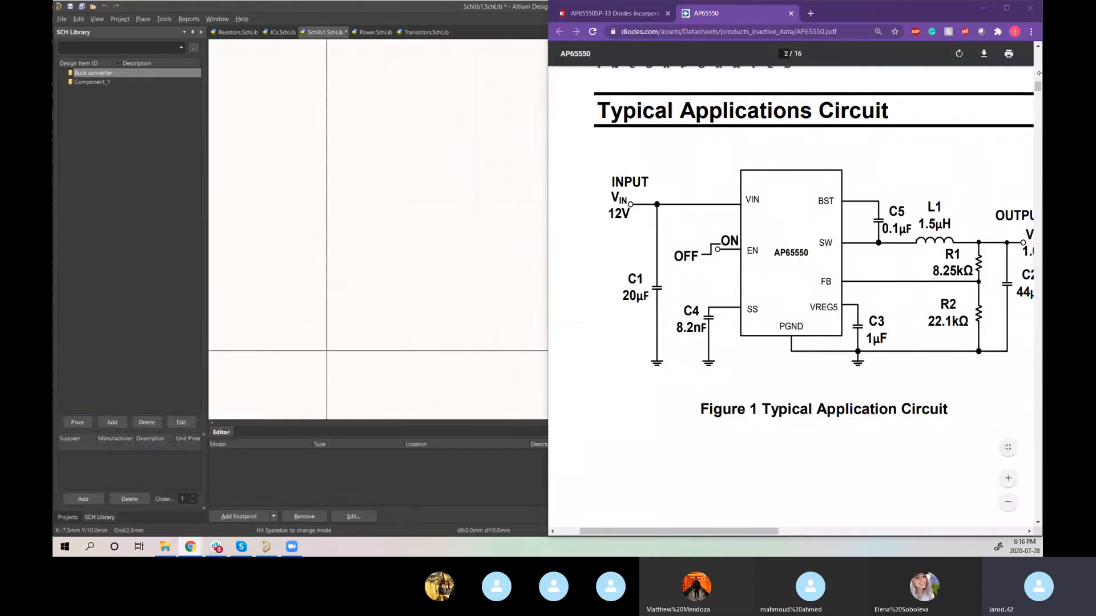
left_click(231, 135)
right_click_drag(344, 349, 272, 366)
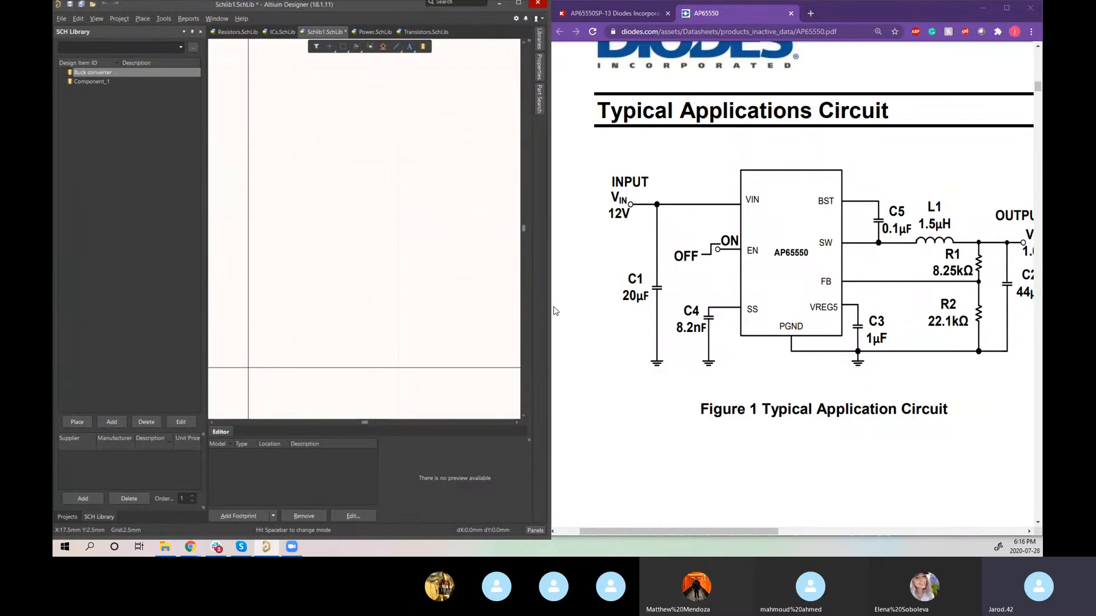
left_click_drag(553, 312, 753, 302)
scroll(889, 288, "down", 3, "ctrl")
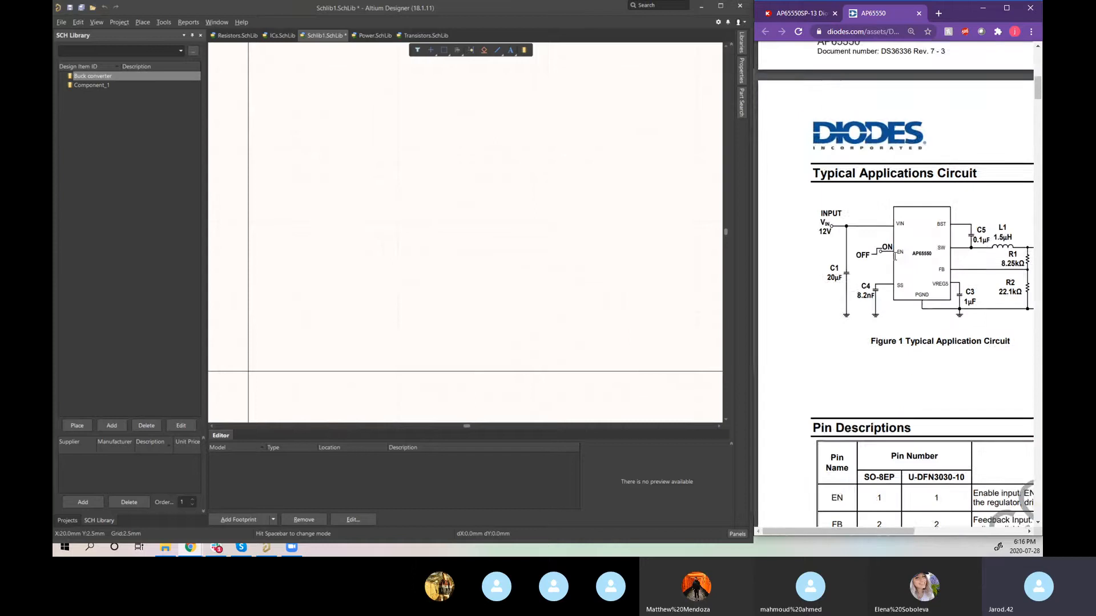
scroll(895, 256, "up", 2, "ctrl")
scroll(834, 289, "up", 1, "ctrl")
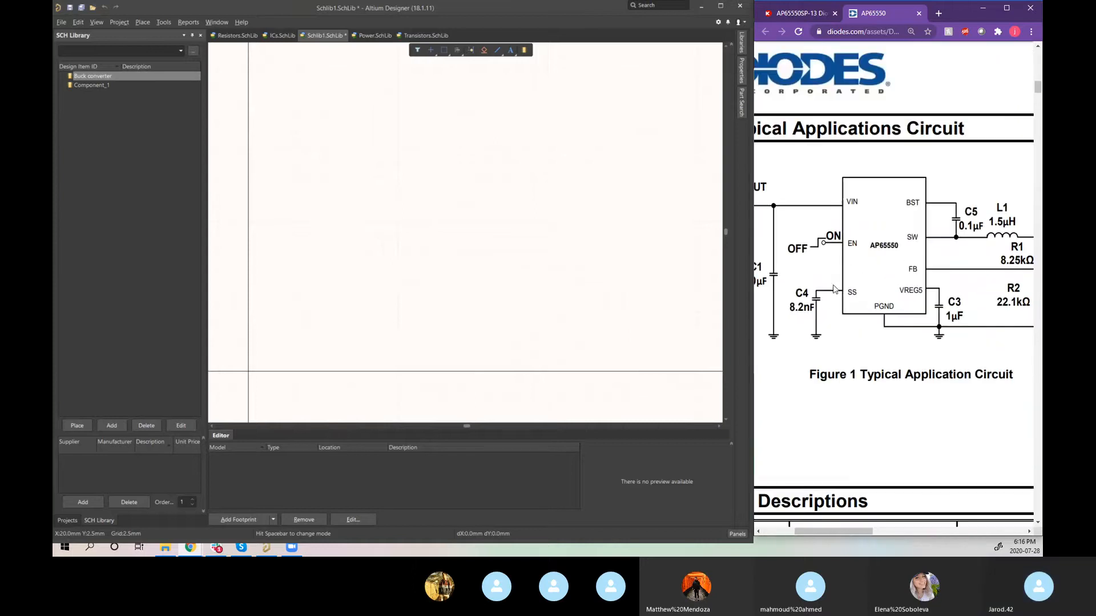
left_click(364, 318)
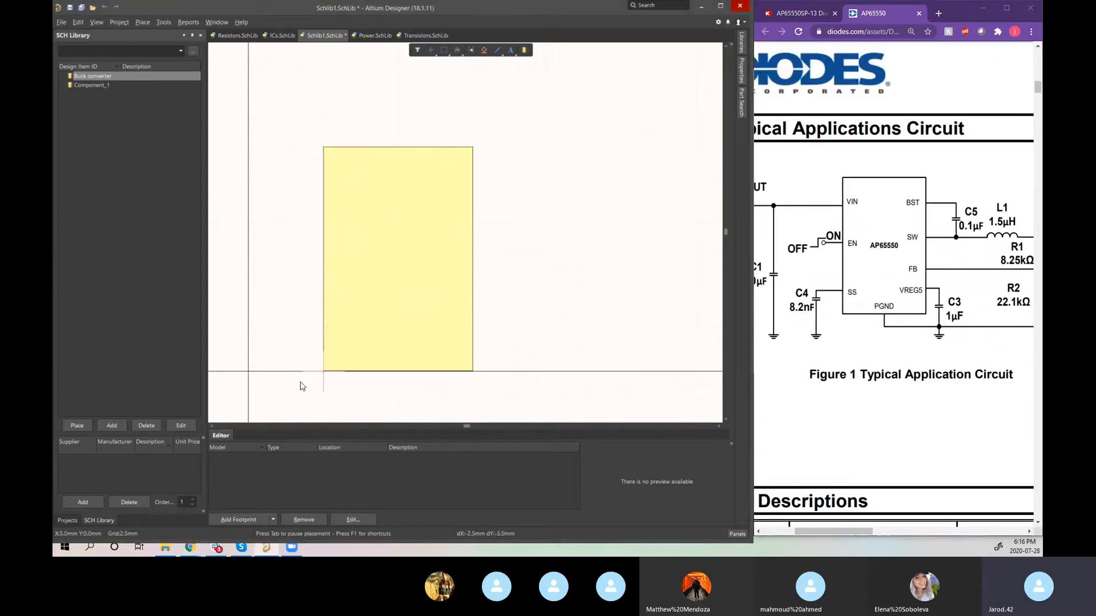
left_click(249, 371)
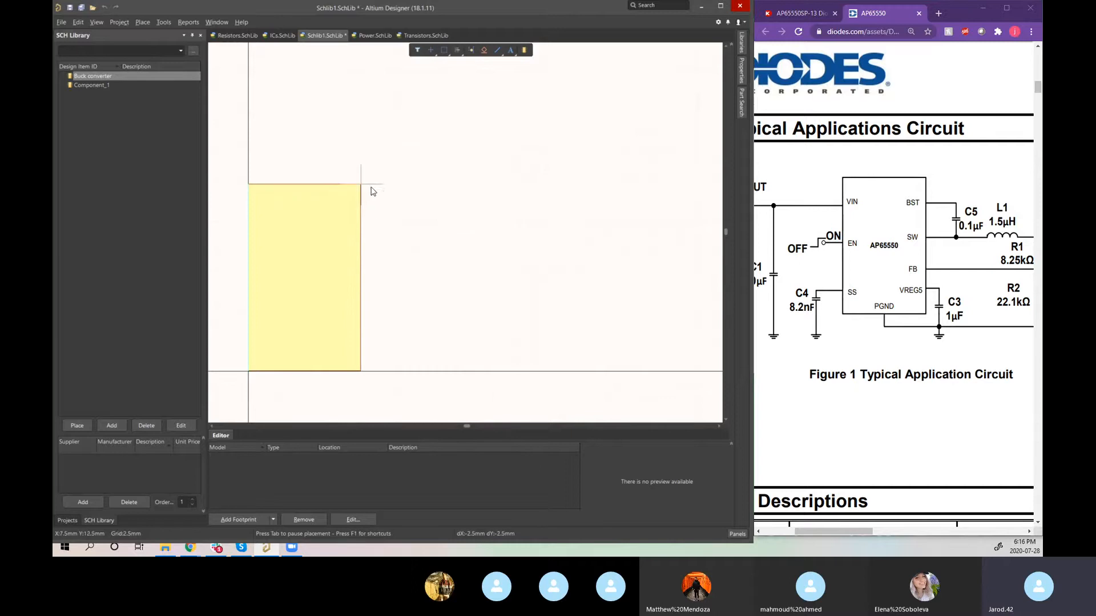
key("Left")
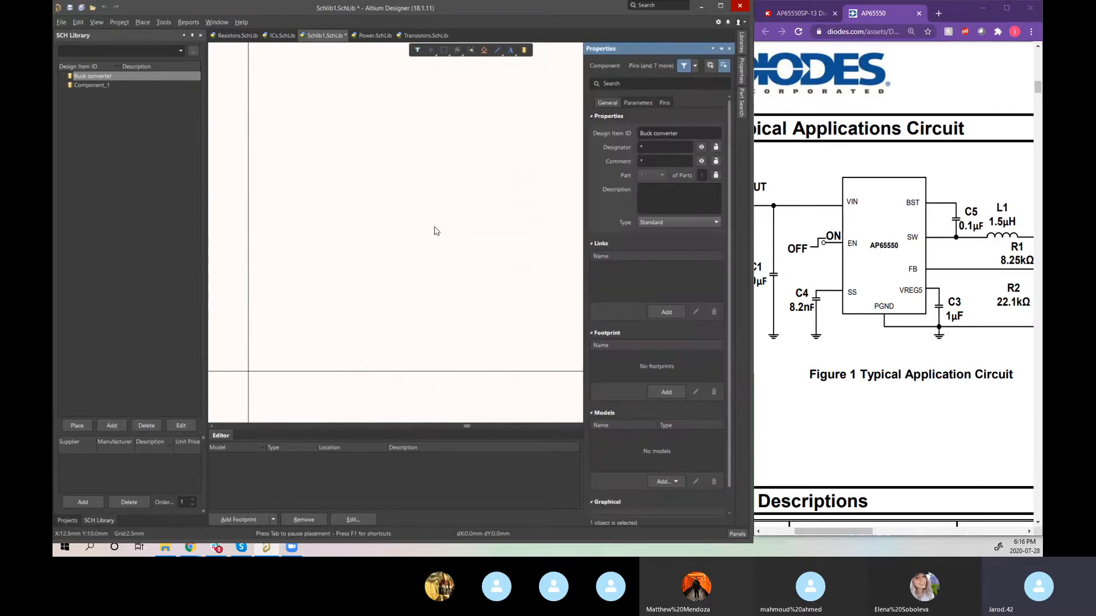
Step: View the Buck converter component's general properties and its parameters list
left_click(742, 76)
scroll(693, 163, "down", 2)
scroll(690, 175, "up", 2)
left_click(637, 103)
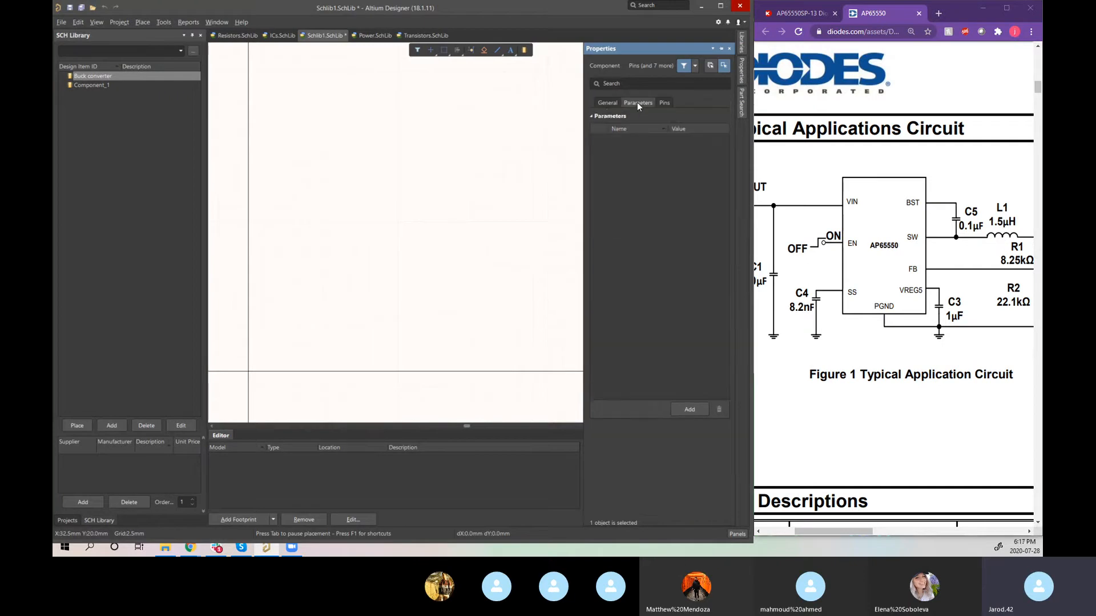
Step: View the Schematic General preferences, including the units options, and close them without making changes
right_click(370, 162)
left_click(400, 271)
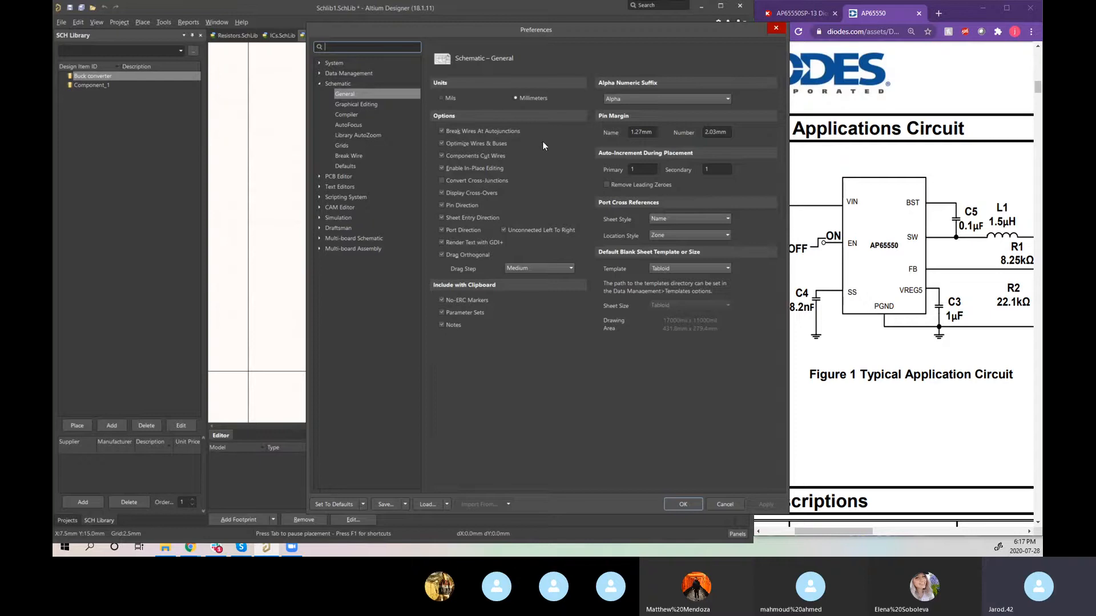
left_click(716, 504)
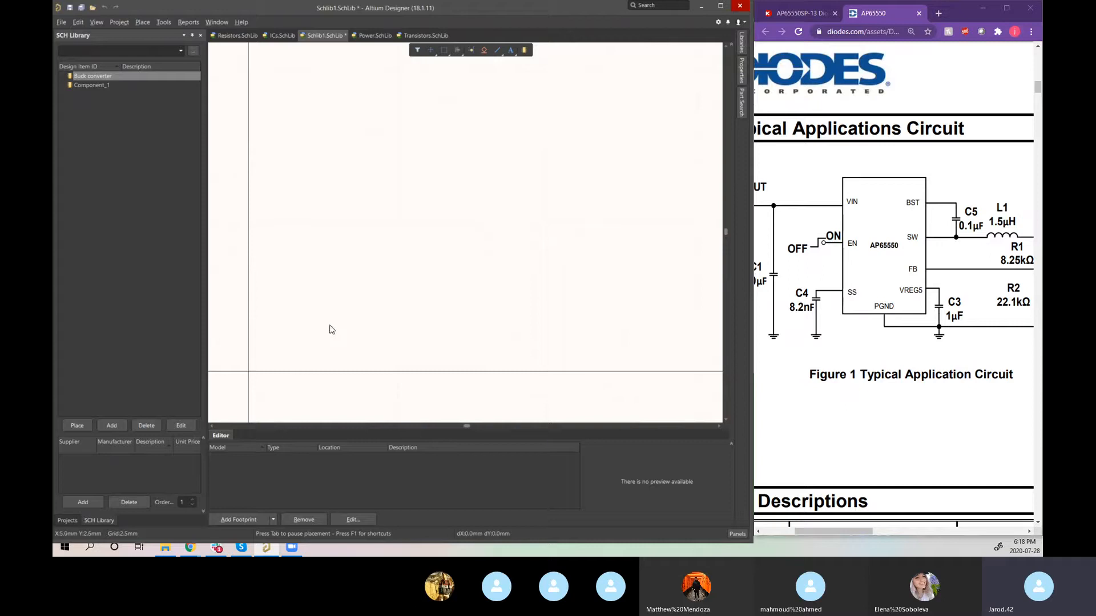
key("p")
key("r")
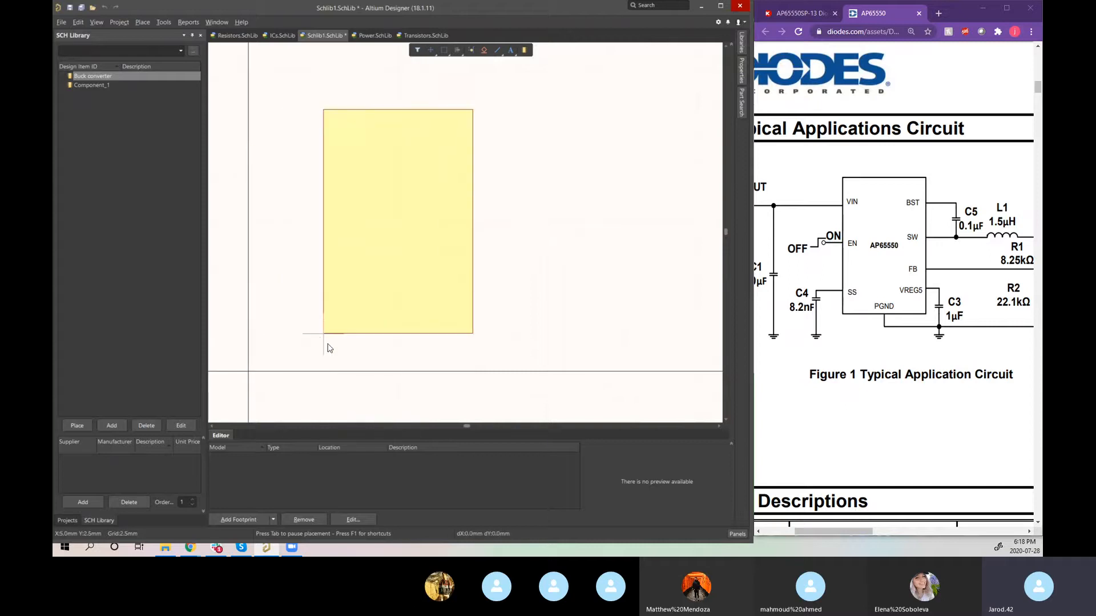
left_click(288, 344)
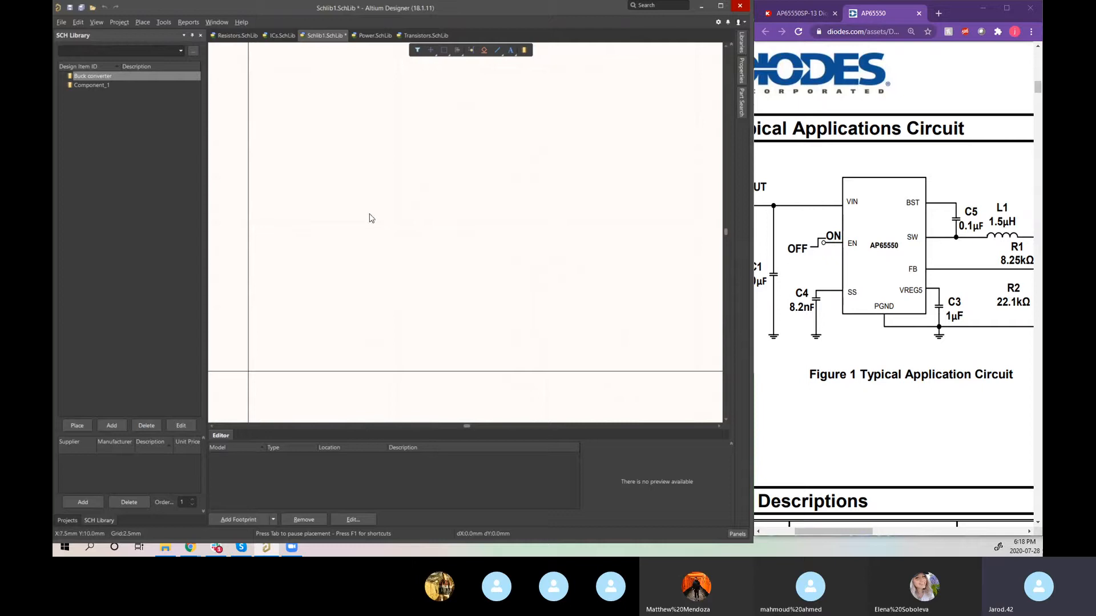
key("p")
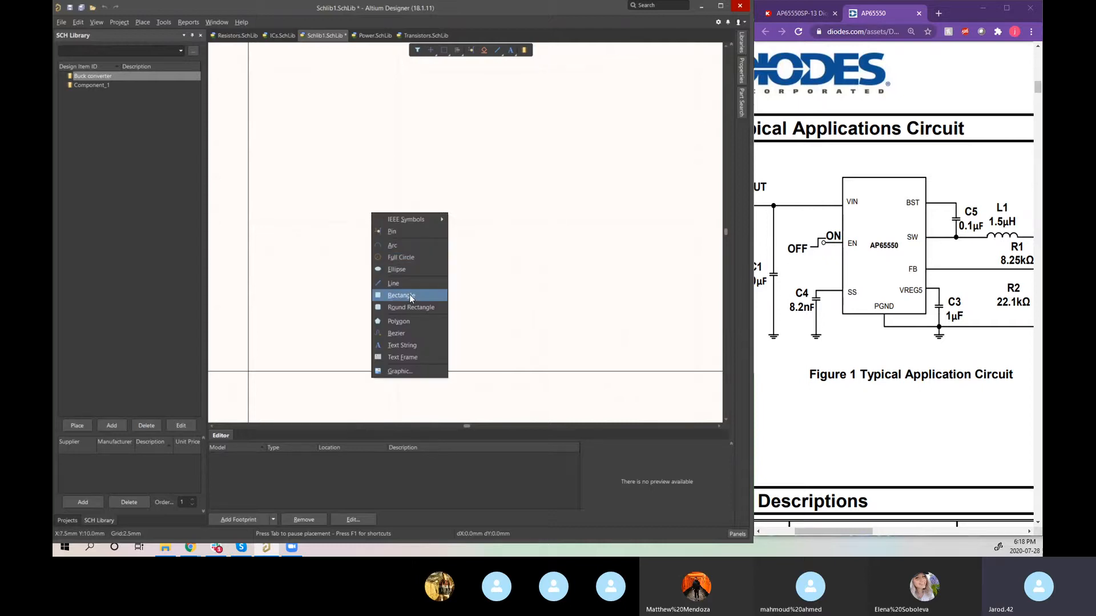
left_click(324, 258)
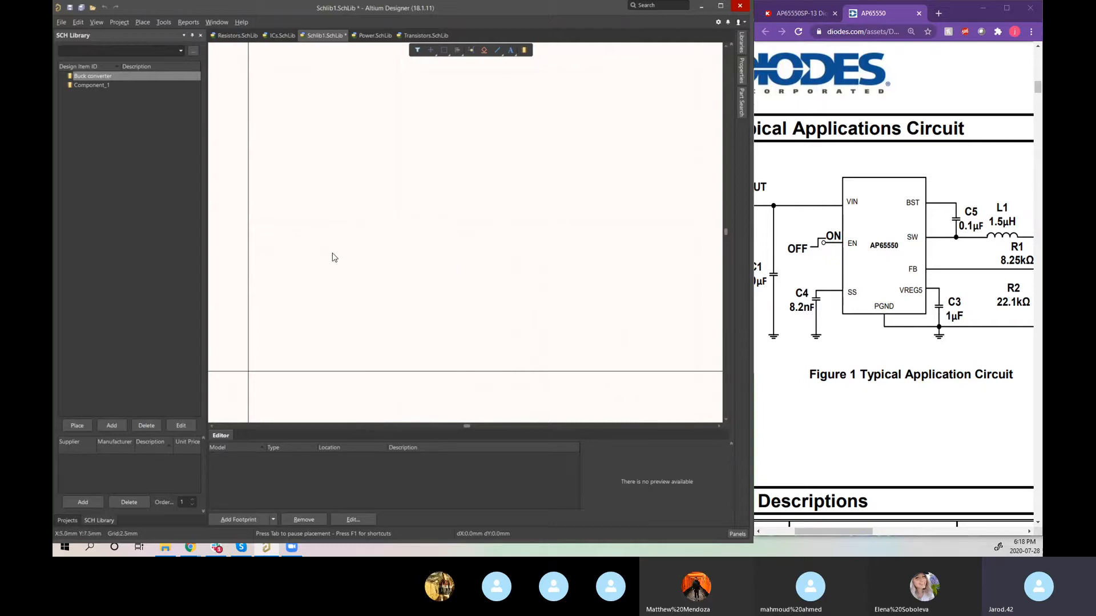
Step: Place a rectangle about 12.5 mm wide and 20 mm high as the Buck converter's body, with its lower-left corner at the origin
left_click(141, 23)
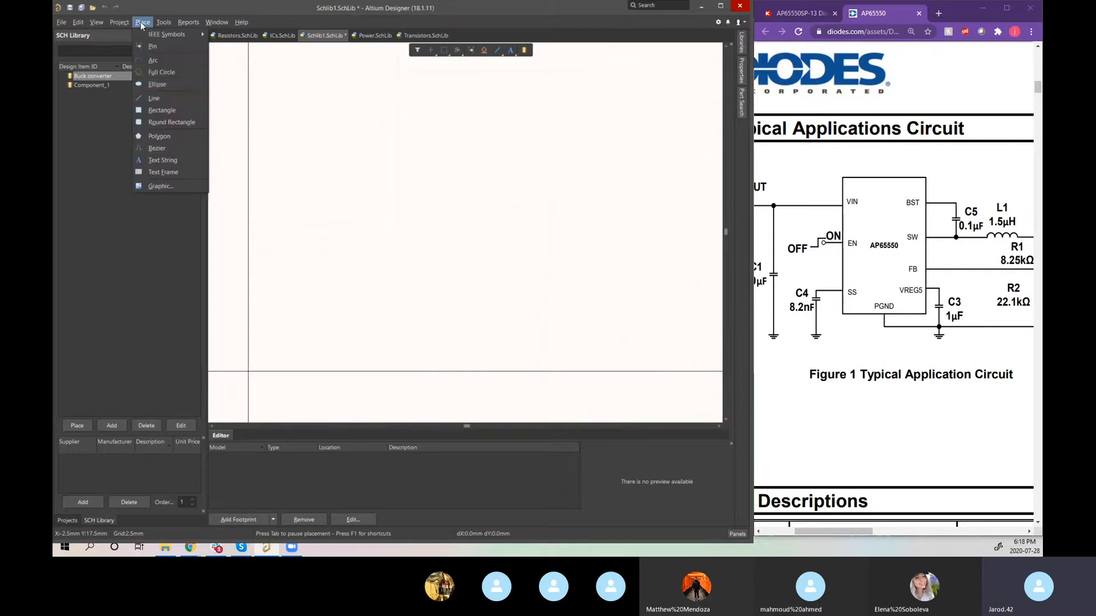
left_click(161, 111)
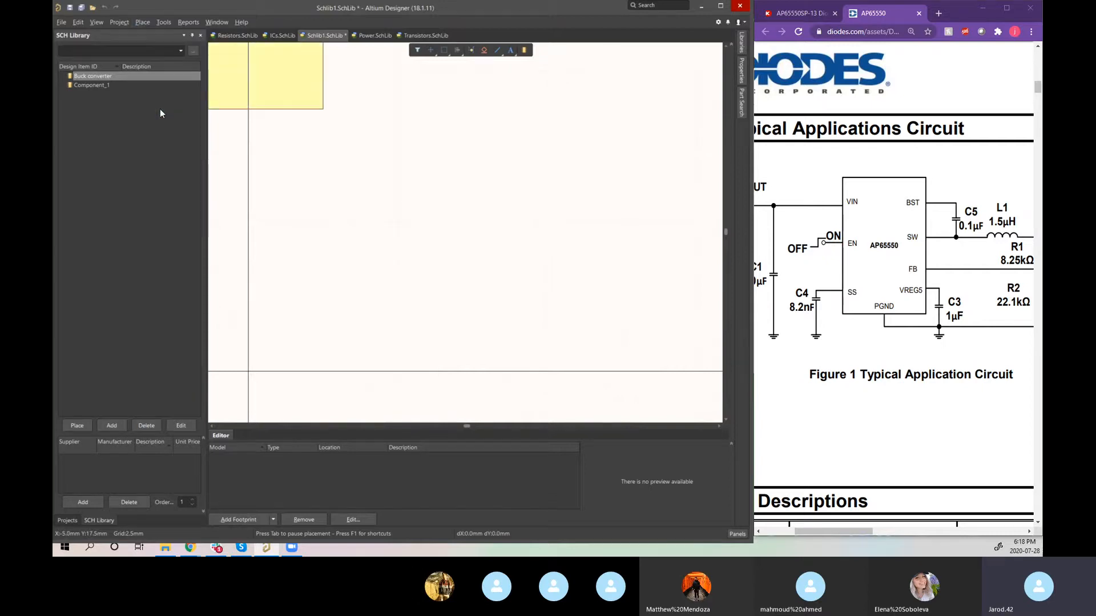
left_click(249, 373)
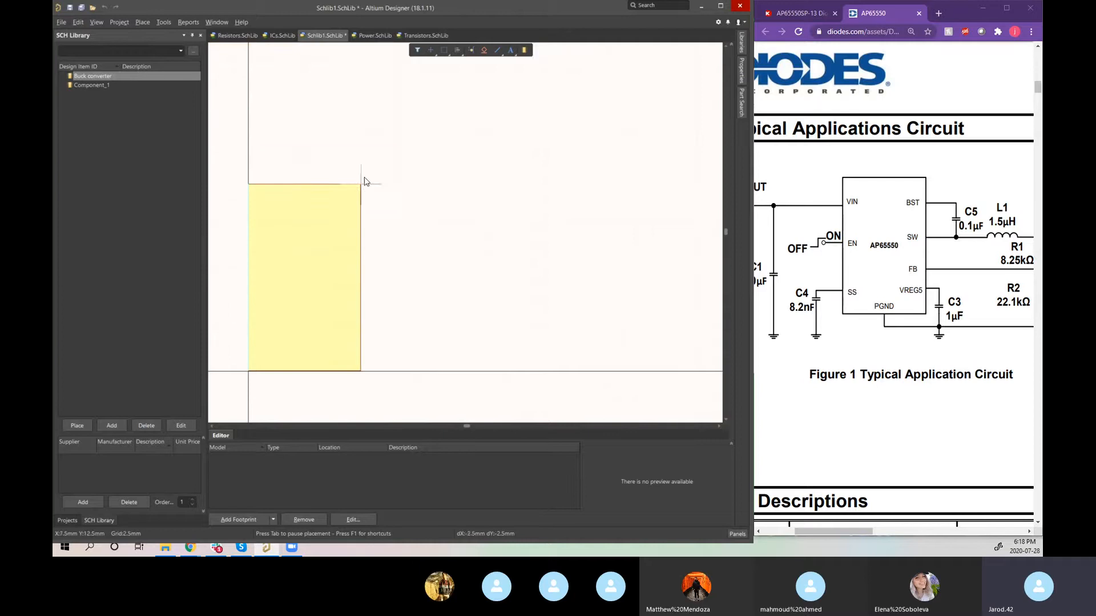
left_click(436, 72)
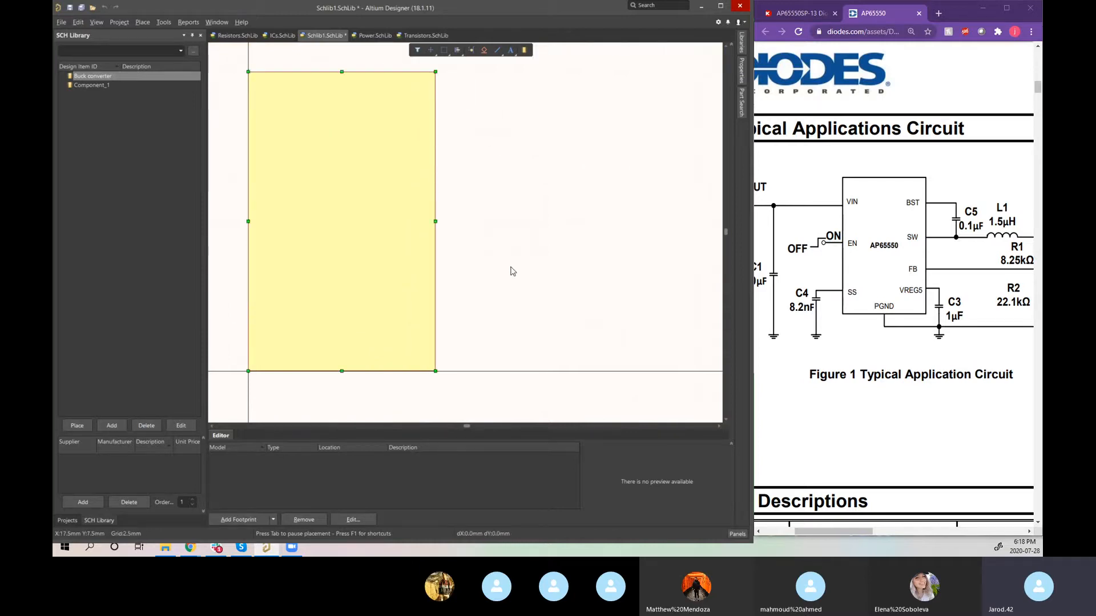
right_click_drag(511, 269, 670, 274)
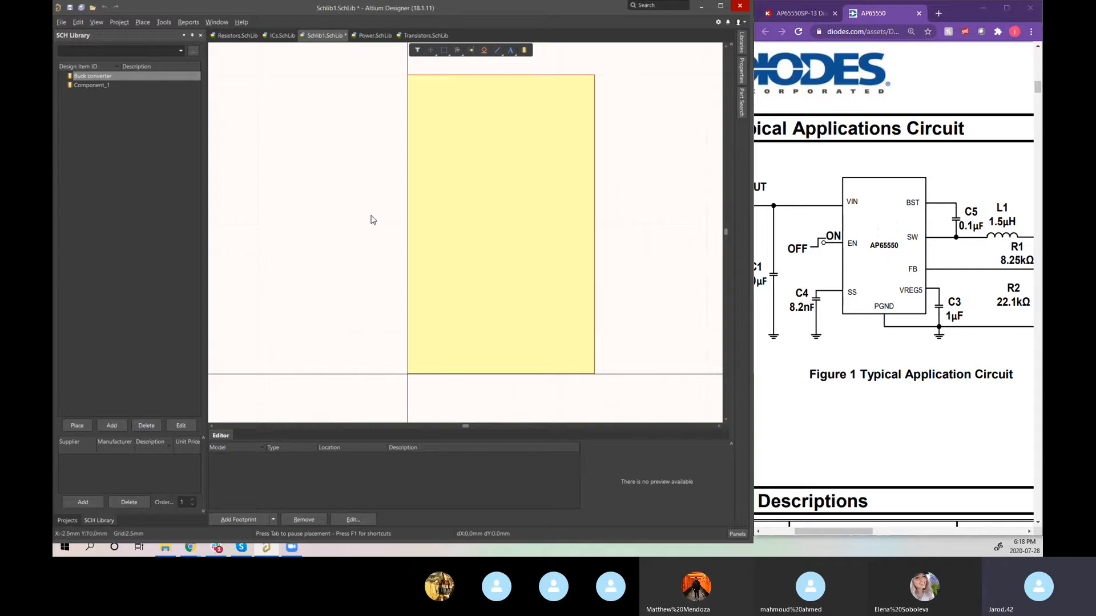
Step: Begin placing a pin for the Buck converter and set both its designator and name to 1
left_click(142, 22)
left_click(158, 46)
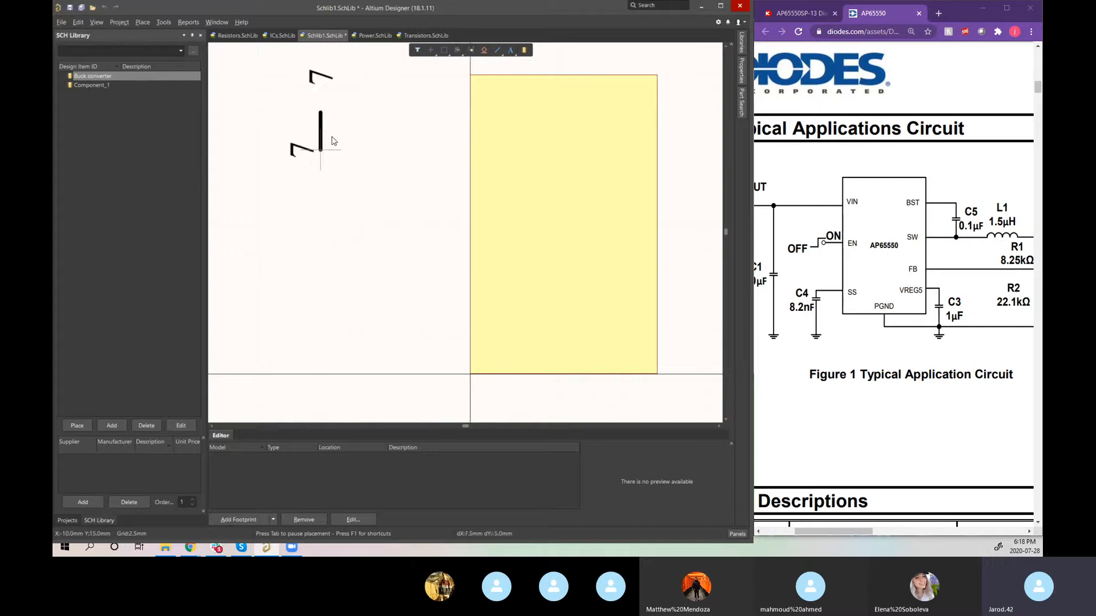
key("p")
left_click(436, 184)
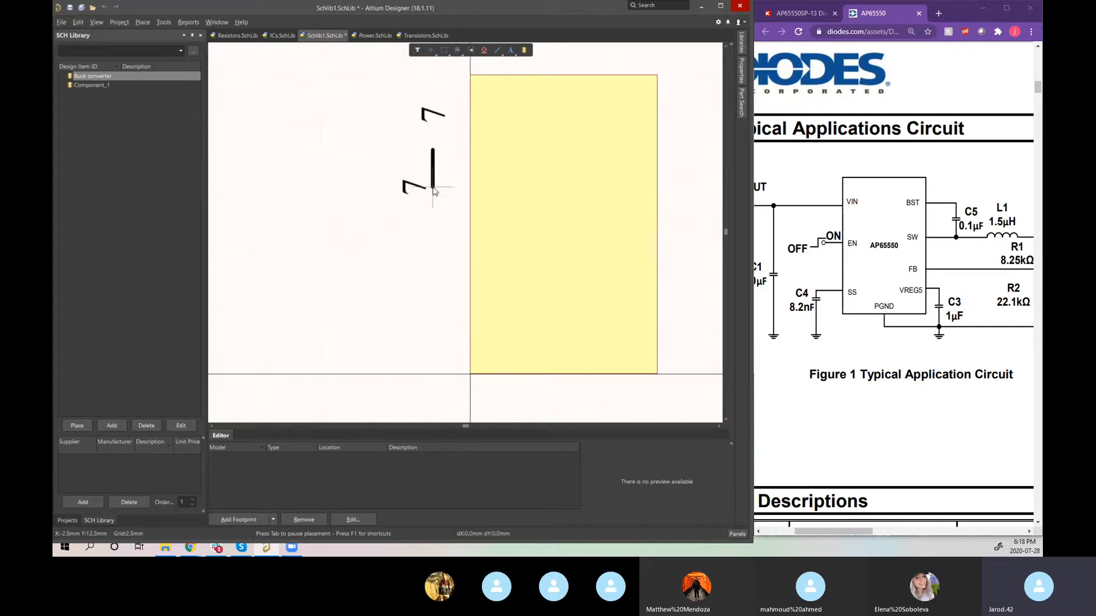
key("space")
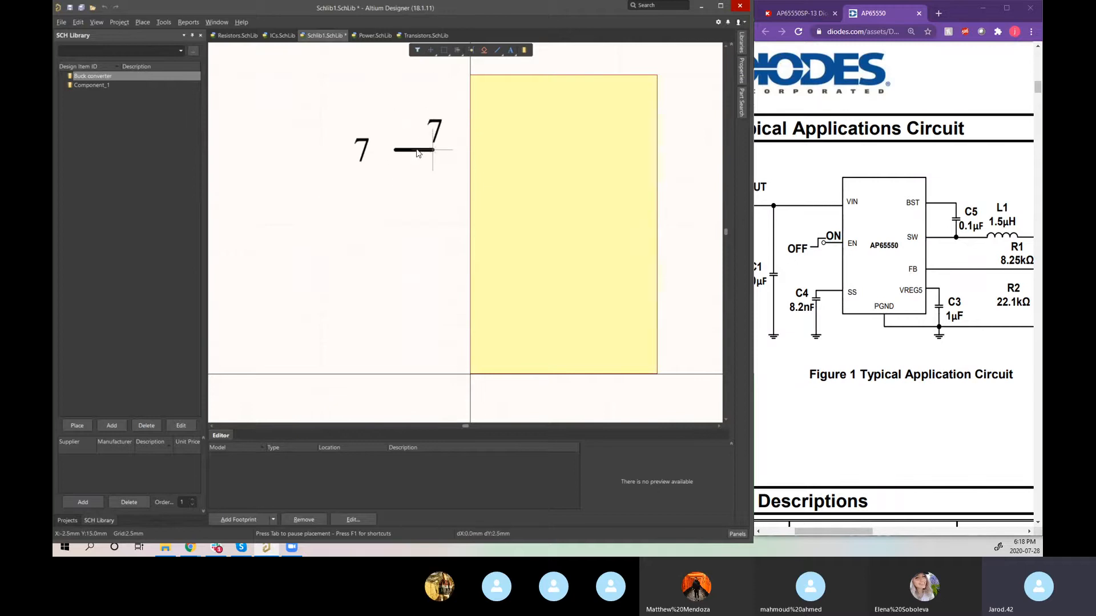
key("Tab")
left_click(670, 191)
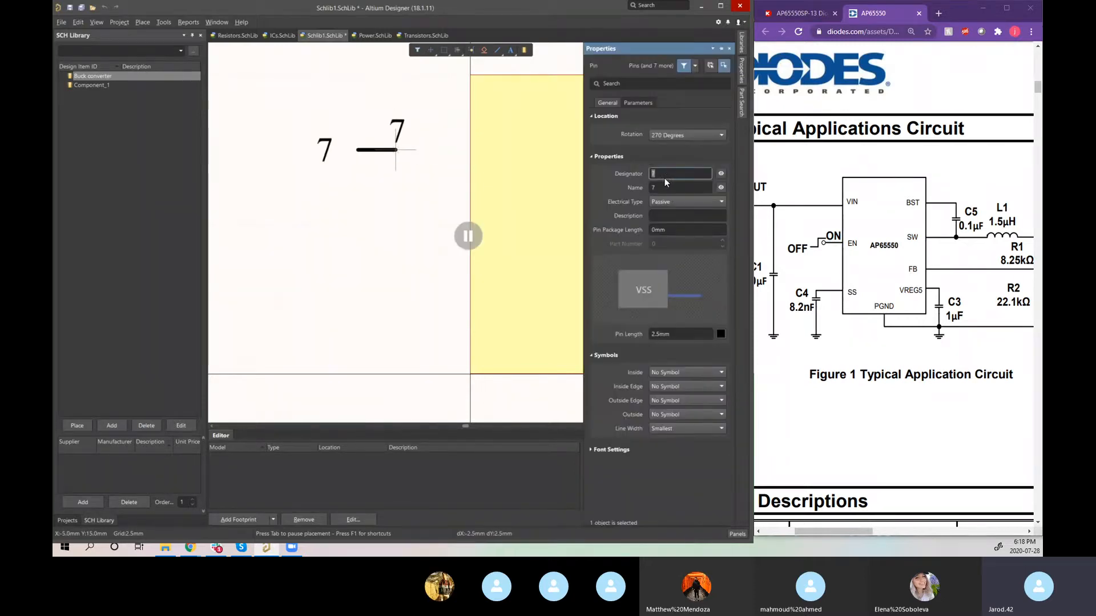
type("1")
key("Tab")
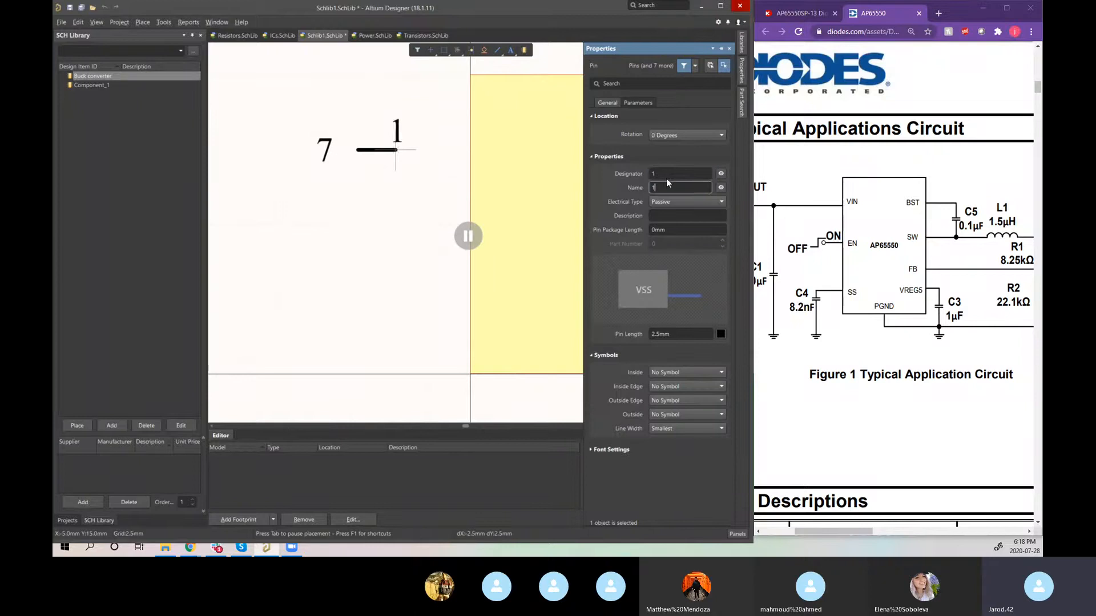
type("1")
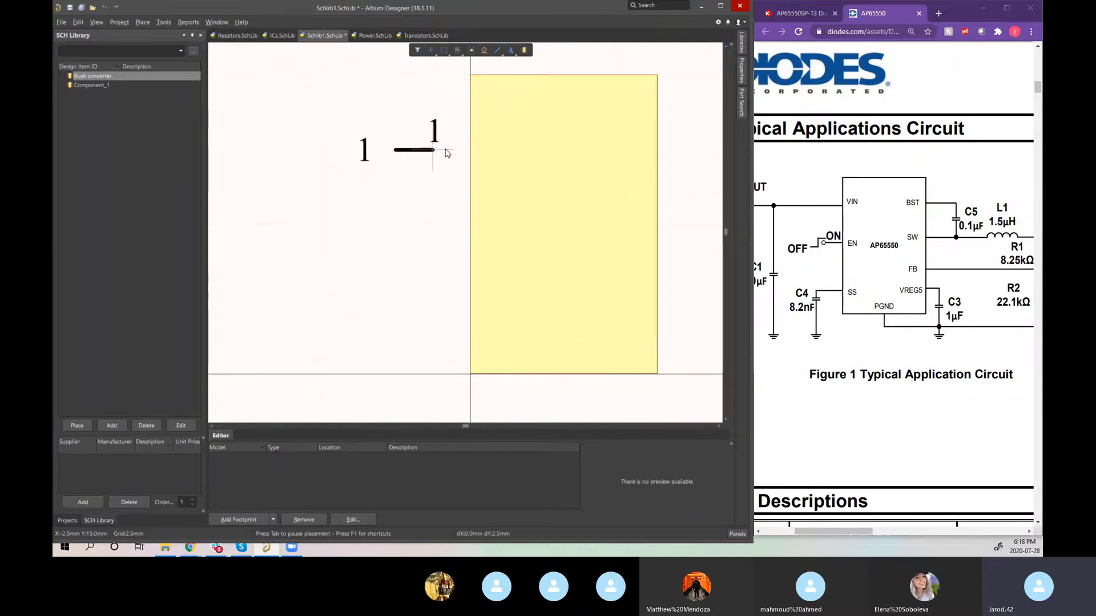
Step: Rotate the pin so its name faces the body, and place pins 1, 2 and 3 in a column left of the rectangle
key("space")
key("space")
key("Up")
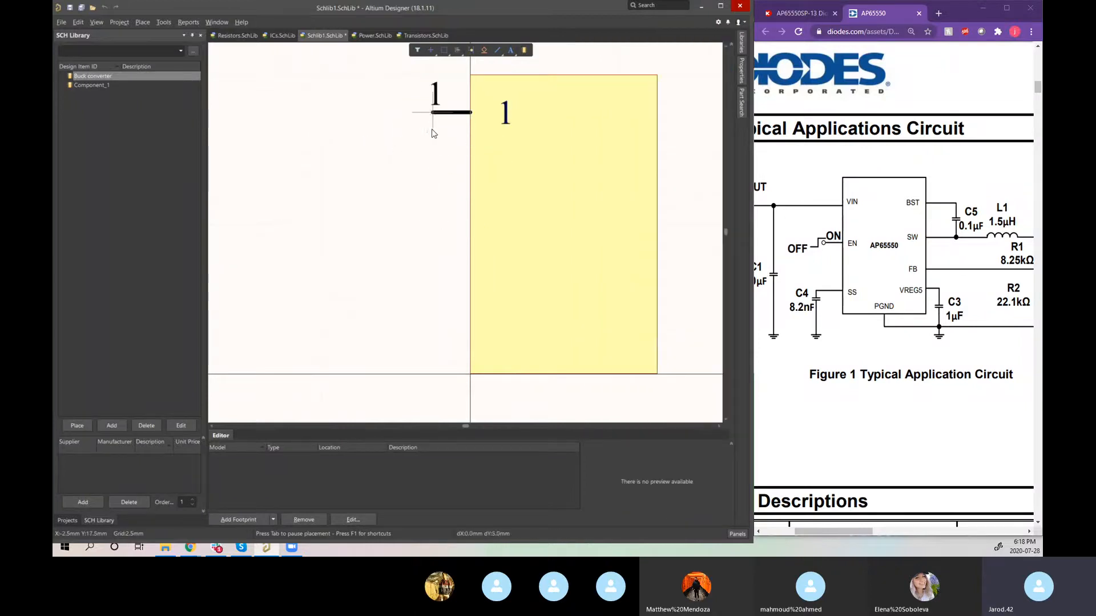
left_click(329, 83)
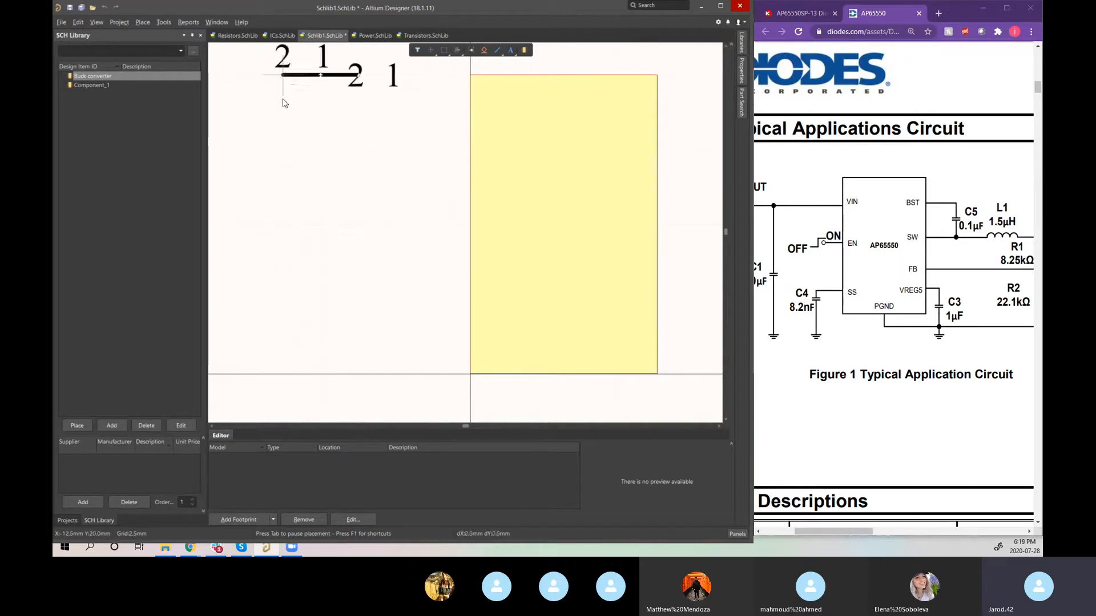
left_click(329, 124)
left_click(324, 191)
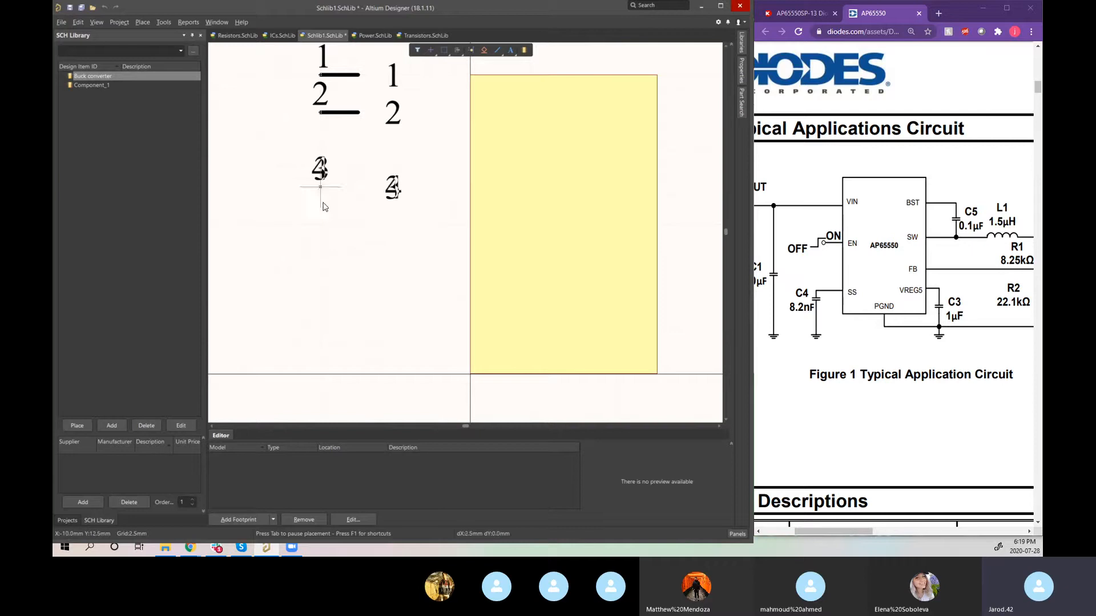
Step: Place pin 4 to the right of the transistor symbol in Component_1, and compare that component with the Buck converter
left_click(107, 86)
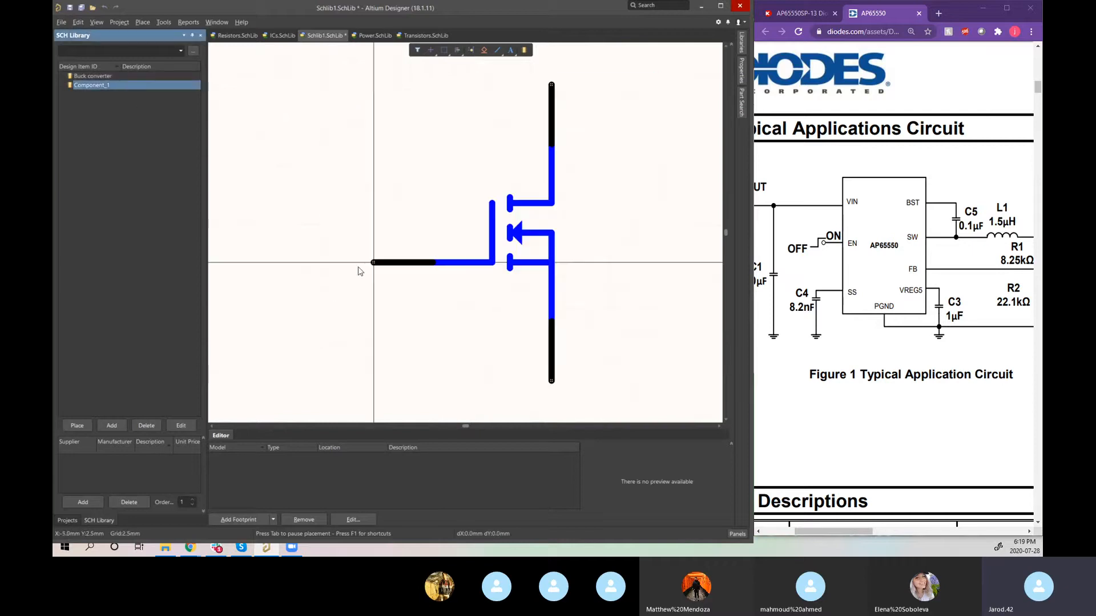
right_click_drag(611, 342, 465, 342)
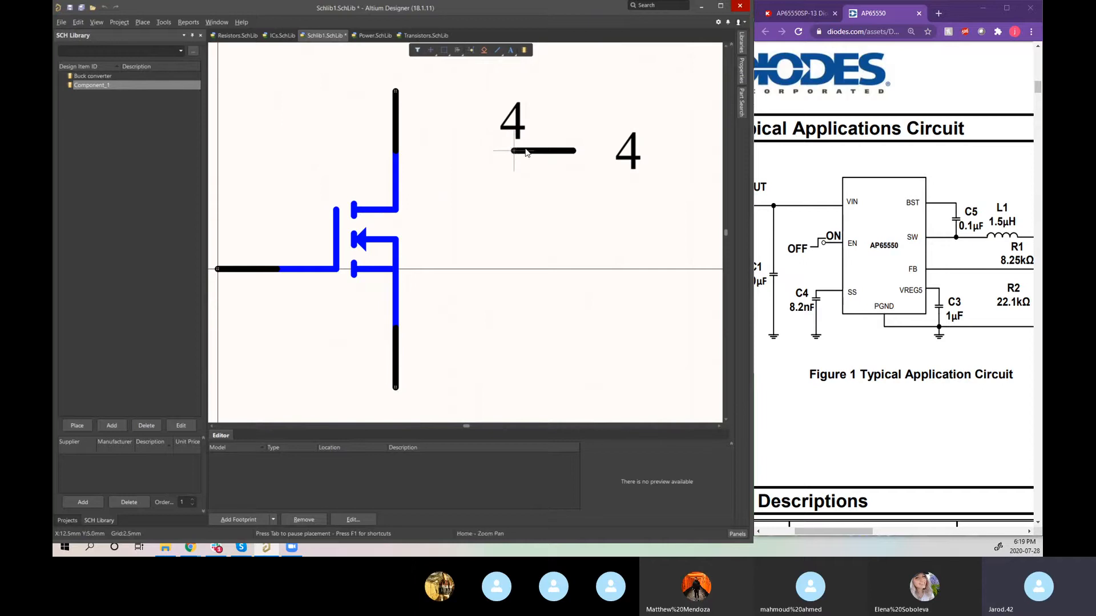
left_click(525, 169)
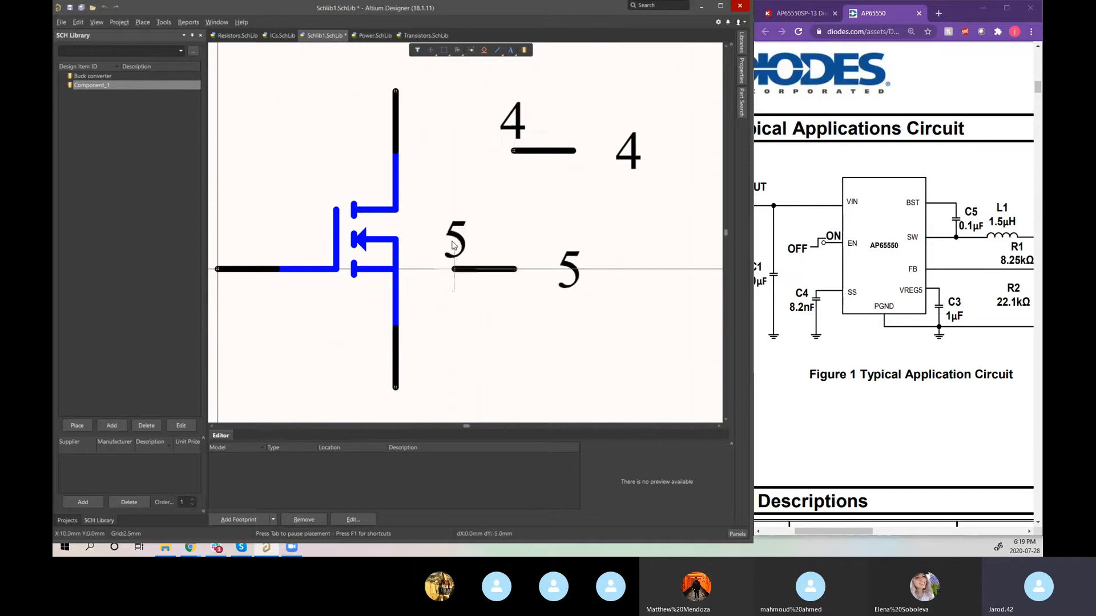
left_click(110, 77)
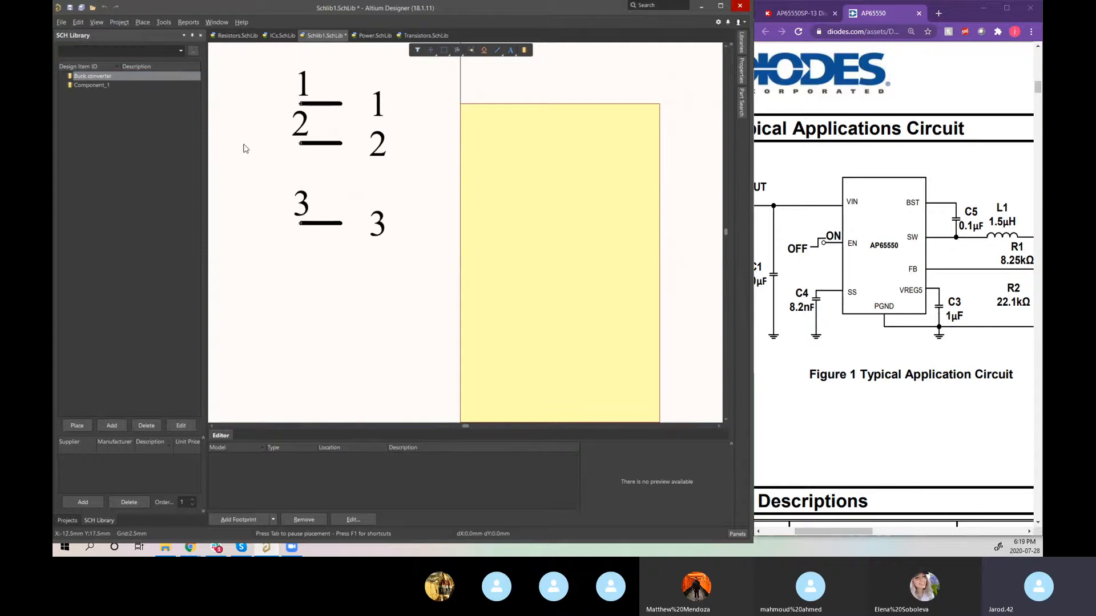
left_click(108, 85)
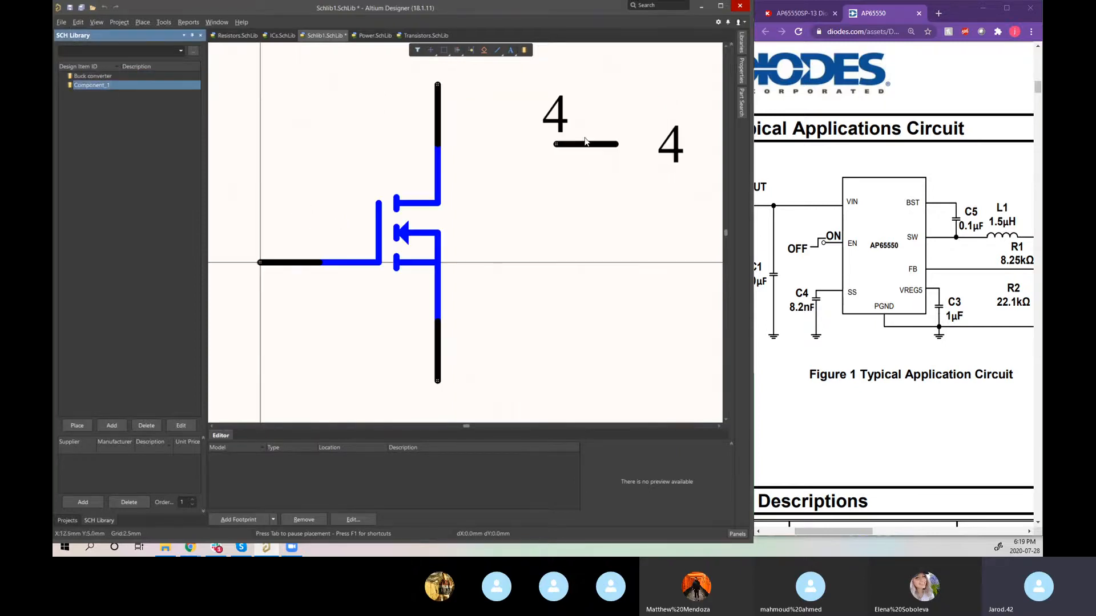
Step: Delete pin 4 from the transistor symbol in Component_1 and reopen the Buck converter component
left_click_drag(652, 210, 574, 122)
key("Delete")
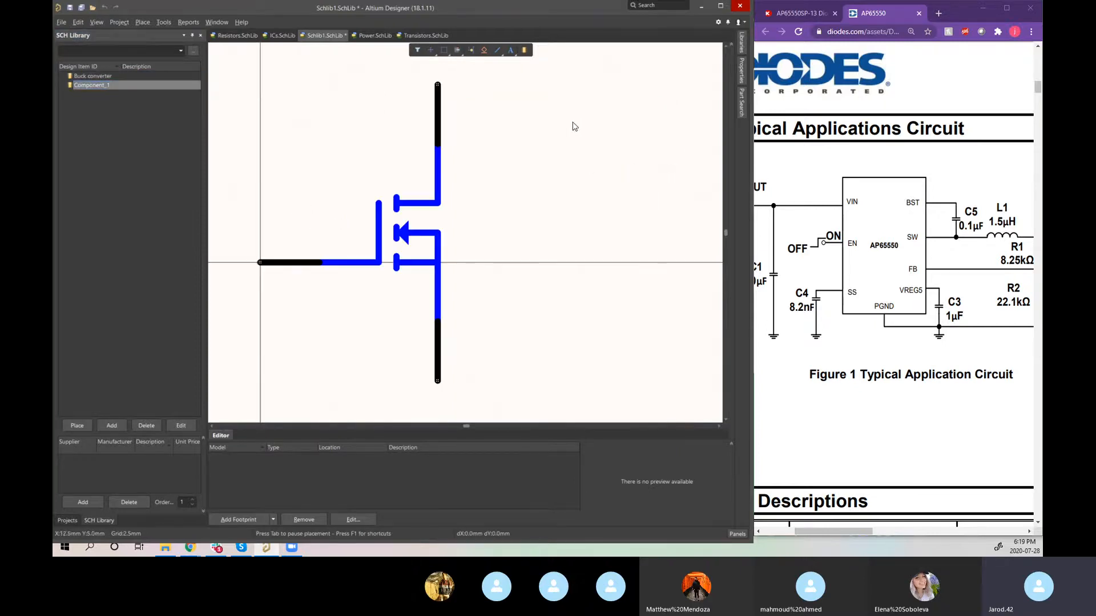
left_click(87, 78)
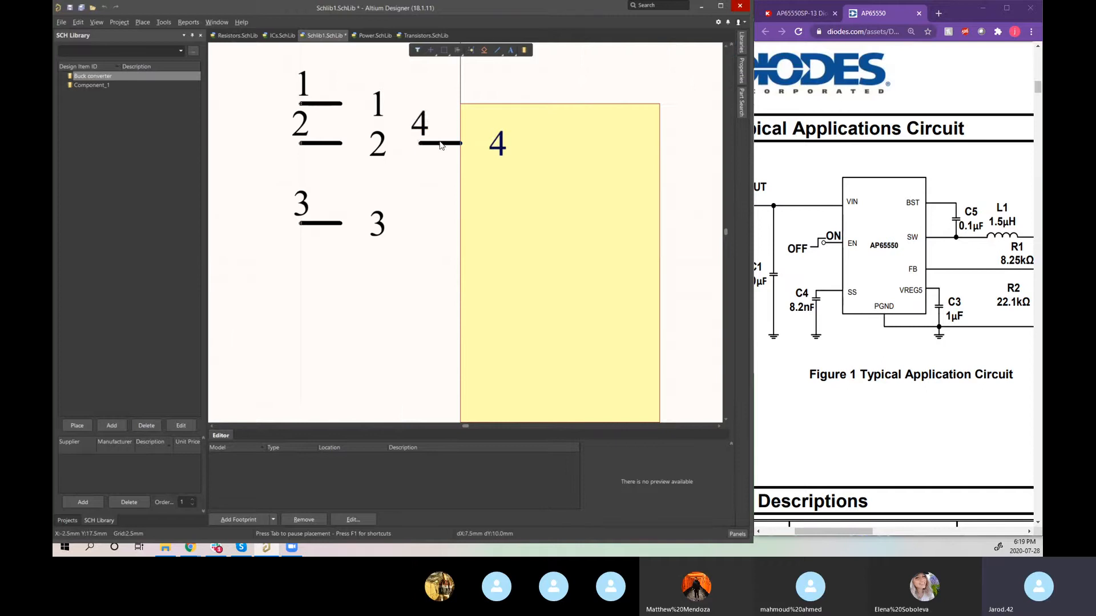
Step: Examine the Pin Assignments diagrams on the AP65550 datasheet's first page for the SO-8EP package's pin numbers and names
scroll(935, 266, "up", 5)
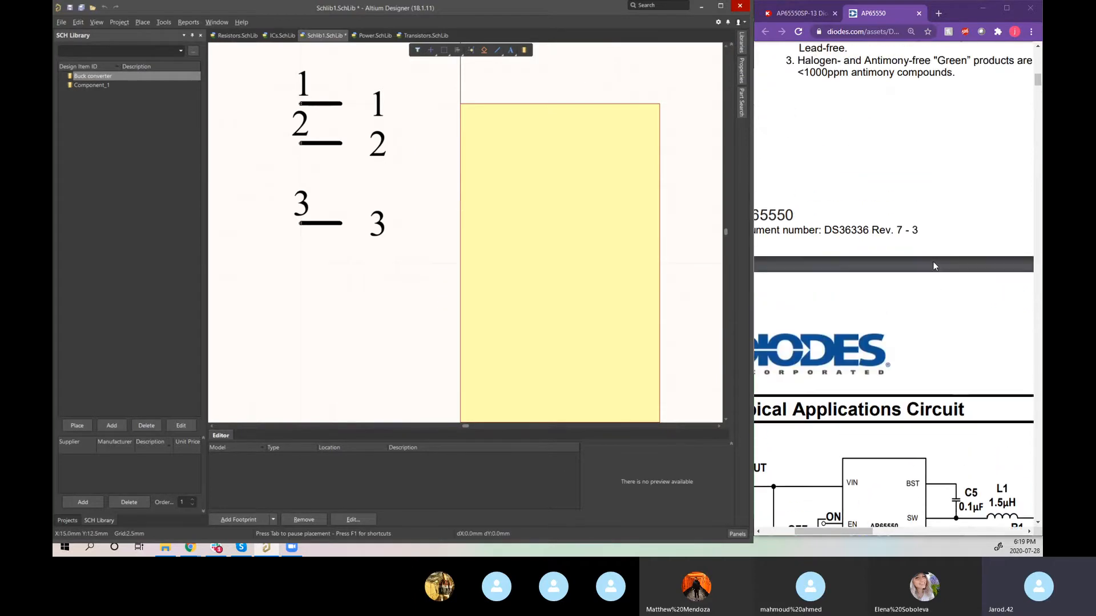
scroll(934, 266, "up", 15)
scroll(934, 268, "up", 3, "ctrl")
scroll(934, 267, "down", 10, "ctrl")
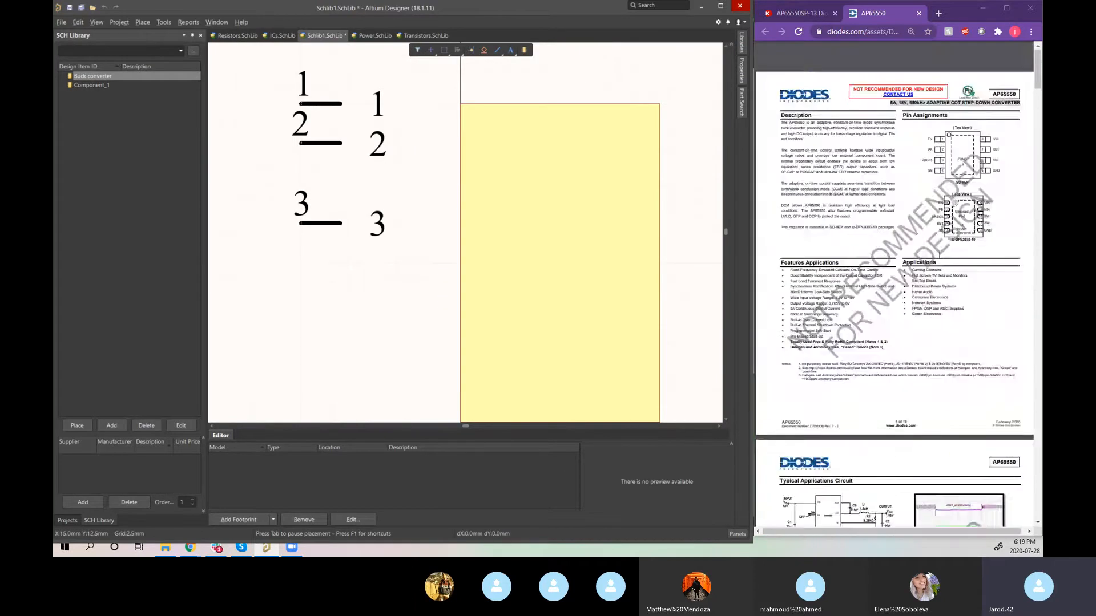
scroll(940, 255, "down", 4, "ctrl")
scroll(948, 171, "up", 5, "ctrl")
scroll(959, 115, "up", 1)
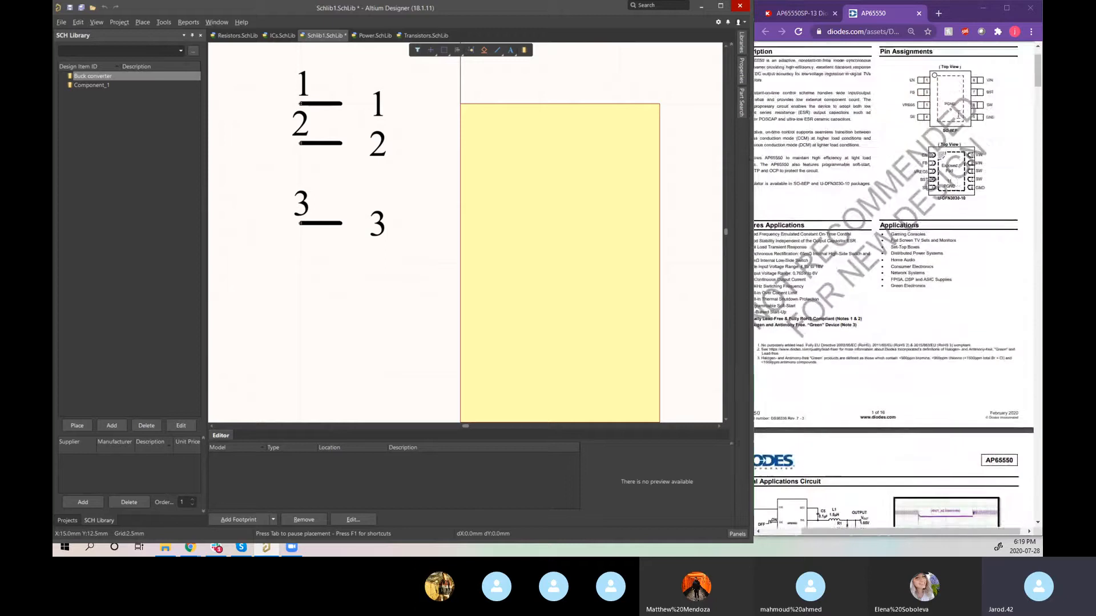
scroll(959, 115, "up", 5, "ctrl")
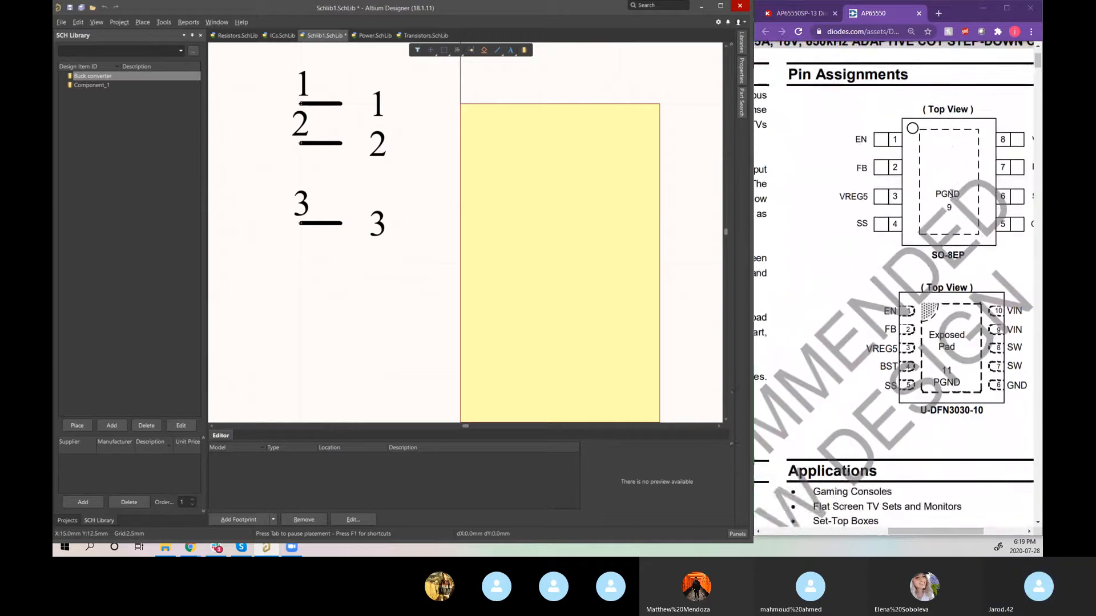
scroll(953, 233, "up", 1)
scroll(954, 233, "right", 1, "shift")
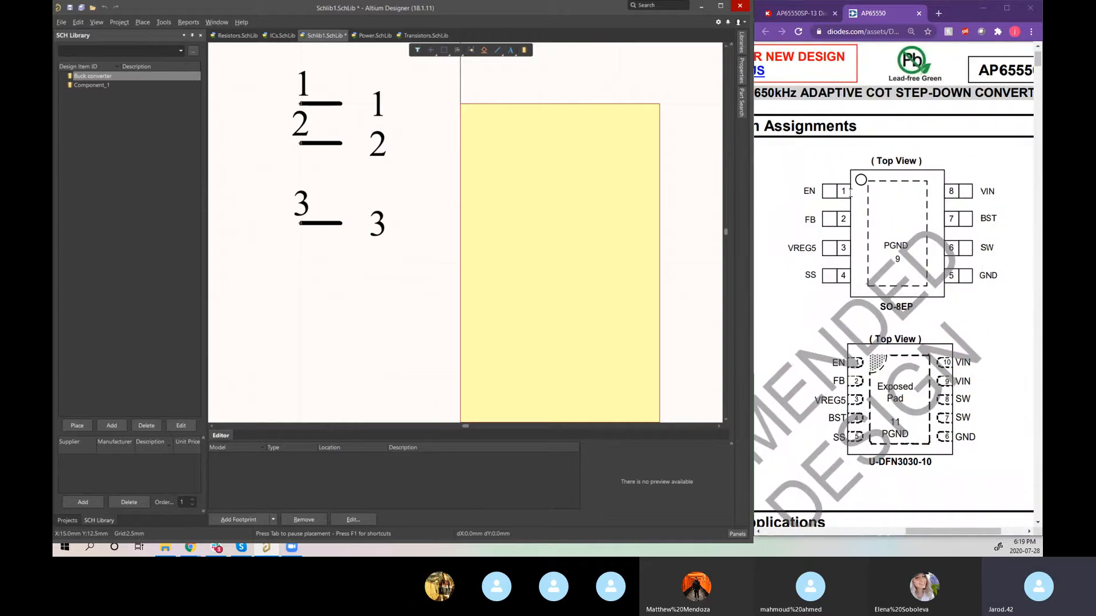
left_click_drag(845, 192, 812, 191)
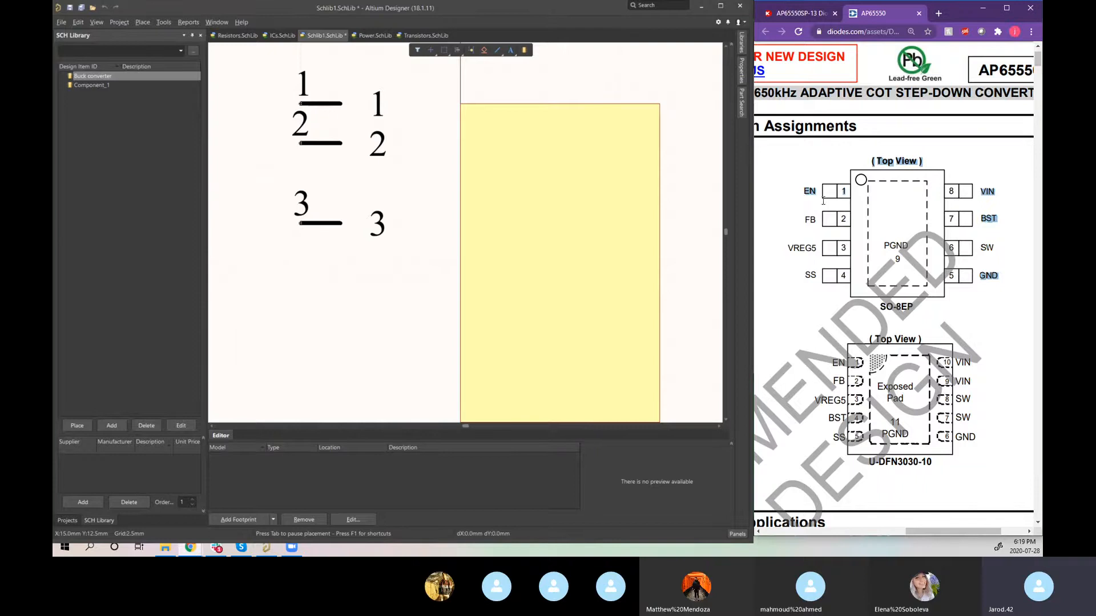
left_click(843, 219)
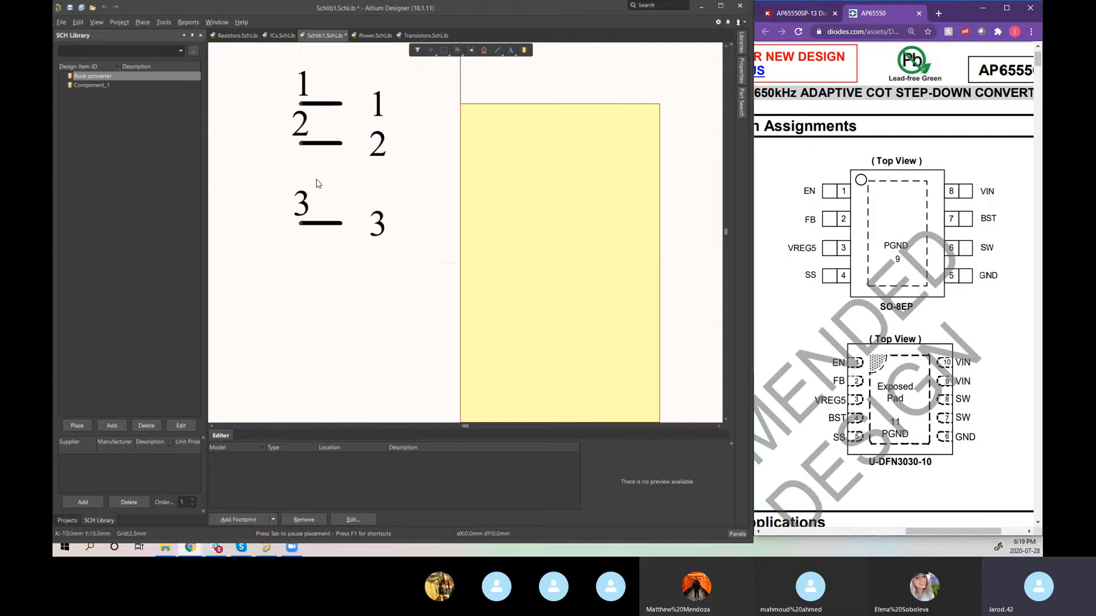
Step: Delete pins 1, 2 and 3 from the column beside the Buck converter's rectangle
left_click_drag(413, 277, 303, 62)
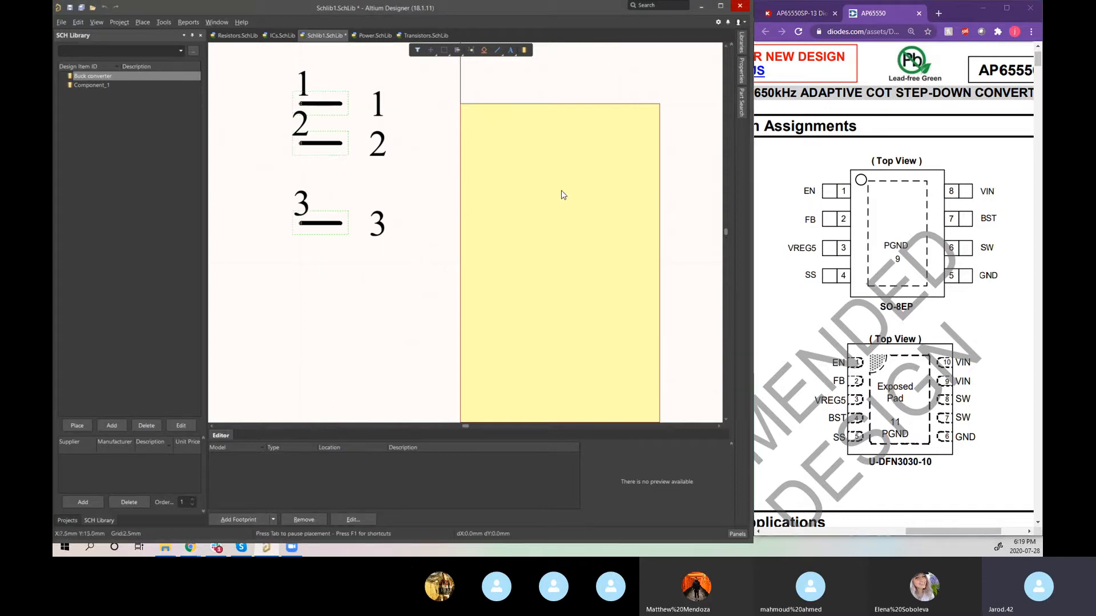
key("Delete")
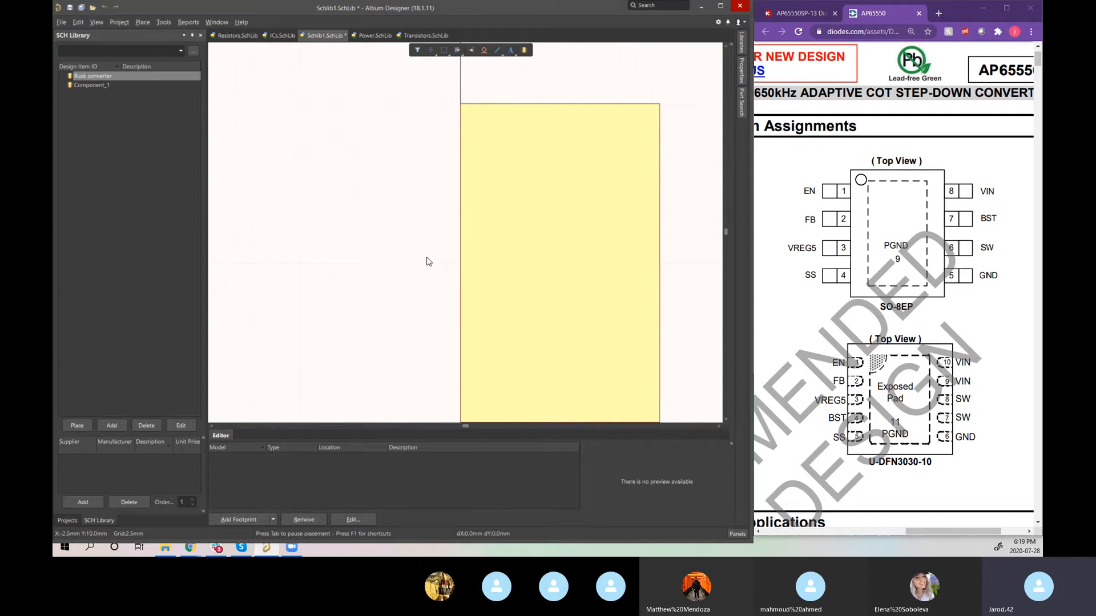
right_click_drag(384, 283, 375, 261)
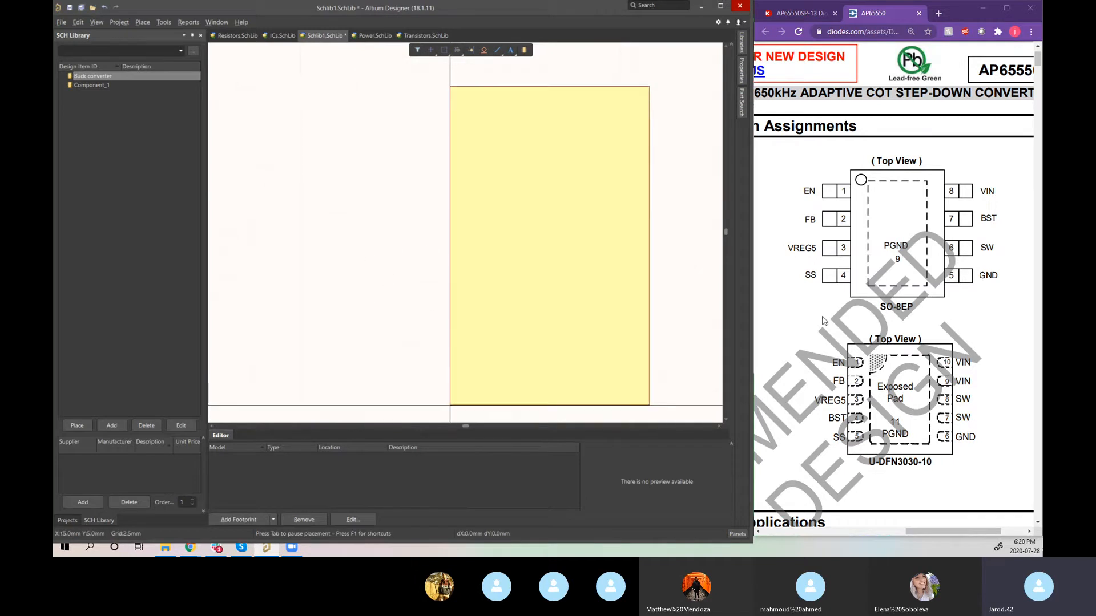
Step: Compare the pin arrangement in the datasheet's Typical Applications Circuit with the package pinout under Pin Assignments
scroll(830, 359, "down", 10)
scroll(830, 359, "down", 3, "ctrl")
scroll(829, 360, "down", 10)
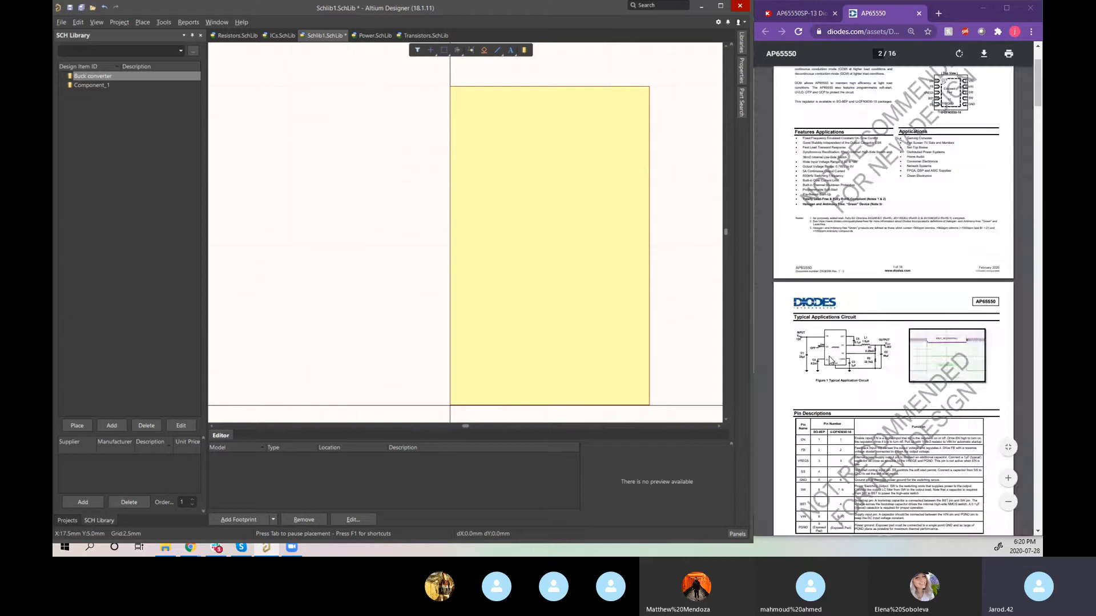
scroll(828, 356, "up", 3, "ctrl")
scroll(829, 357, "up", 1)
scroll(839, 362, "left", 3)
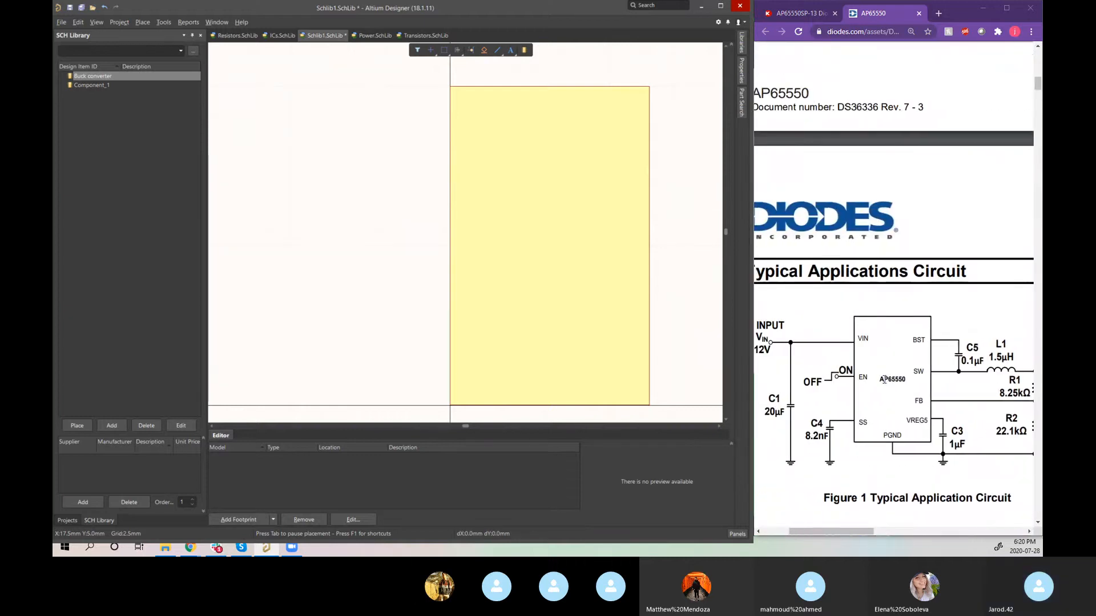
scroll(884, 380, "down", 2)
scroll(885, 378, "right", 2)
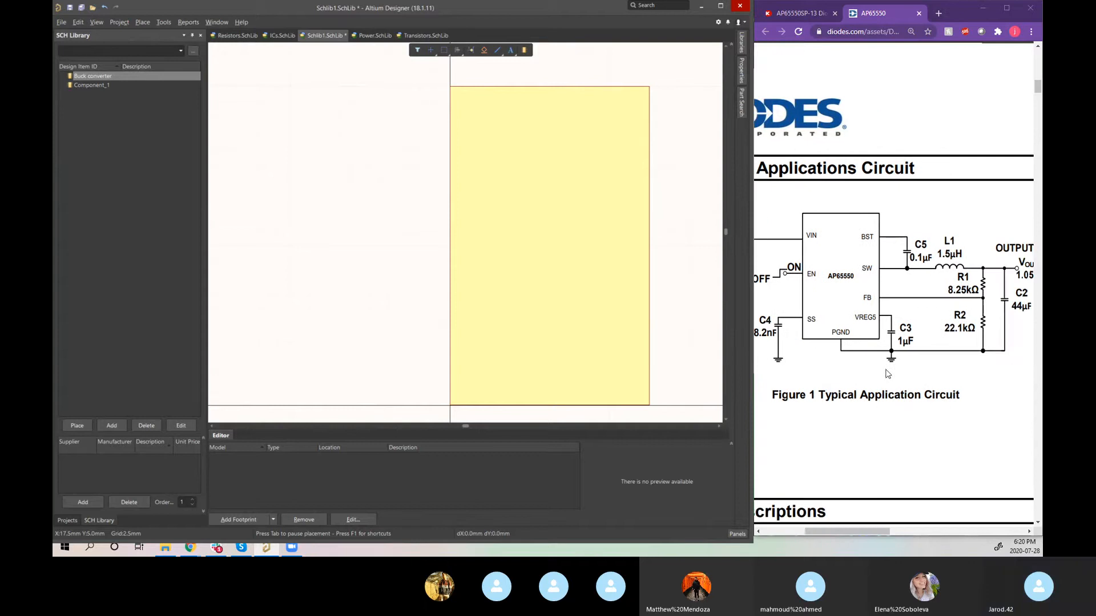
scroll(887, 374, "up", 15)
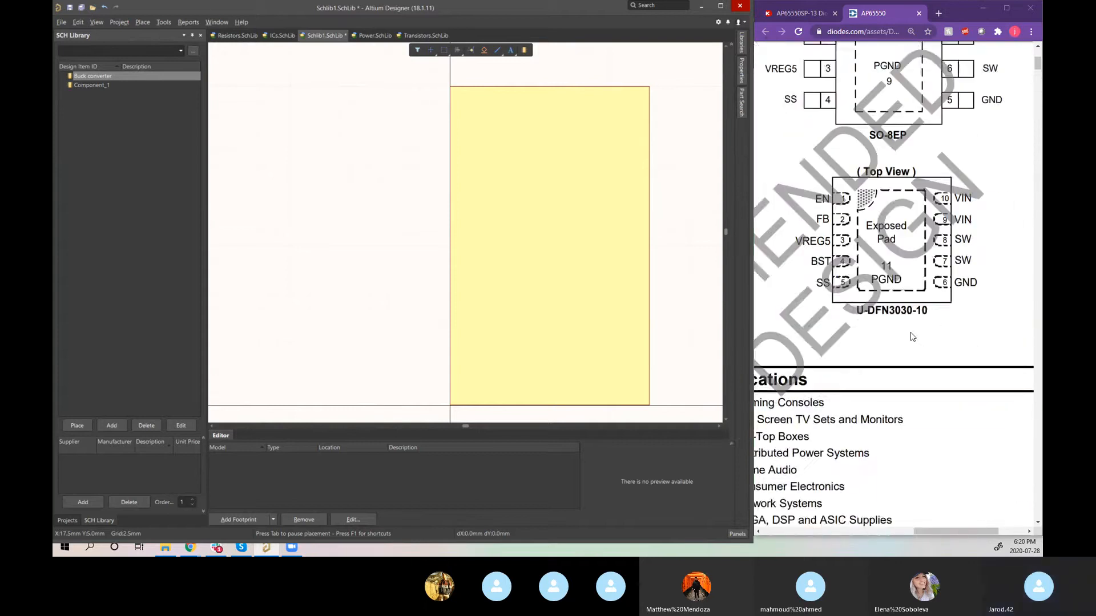
scroll(911, 337, "up", 5)
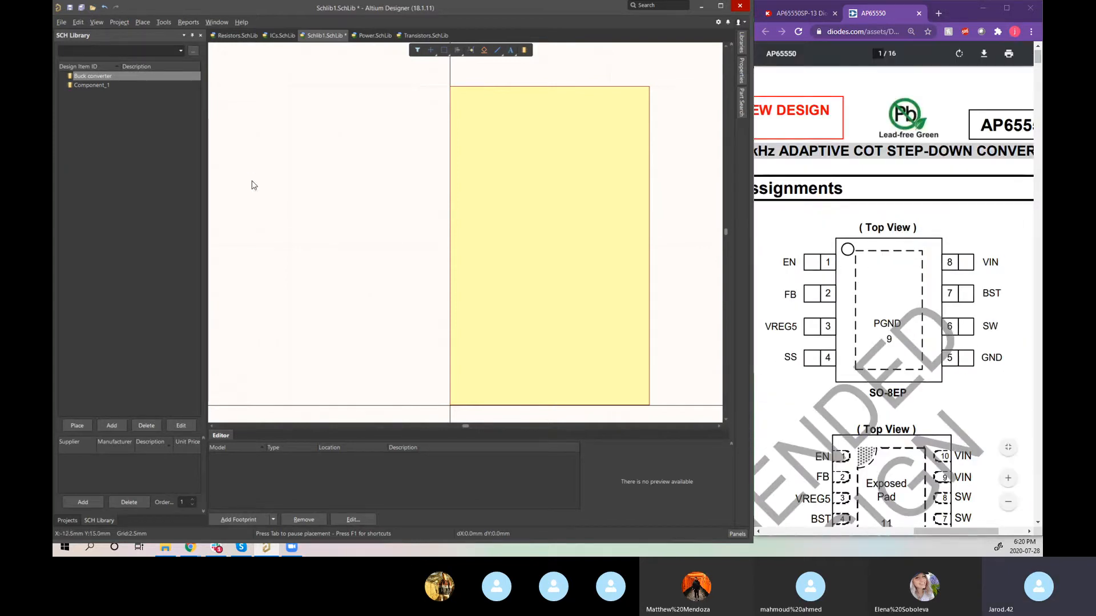
Step: Place a pin with designator 1 and name EN near the top of the body's left edge, mirrored so its name points outward
key("p")
key("p")
key("Tab")
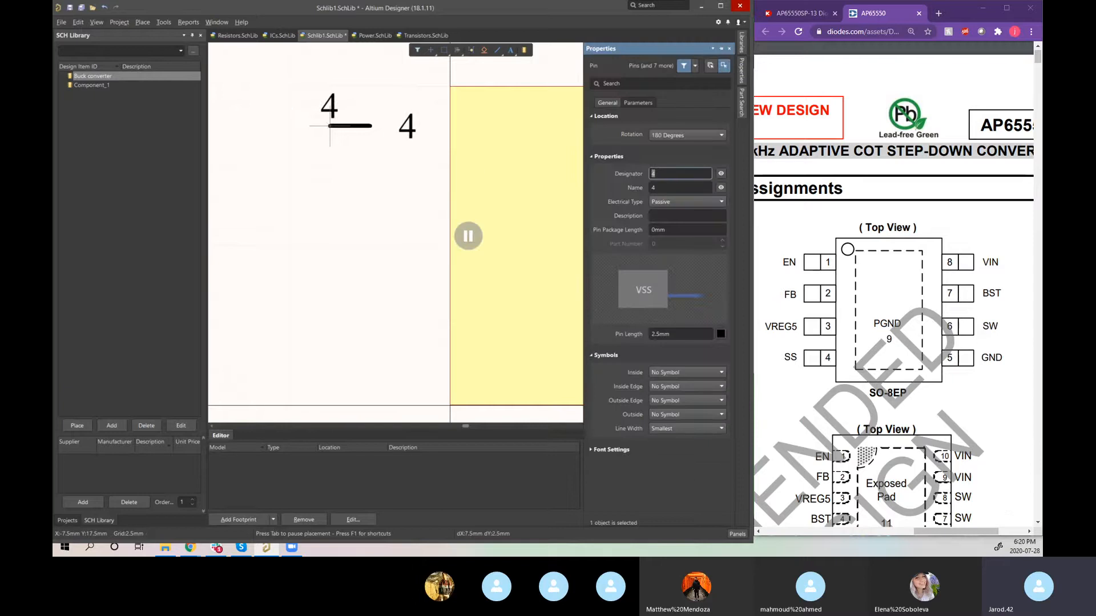
type("1")
left_click(687, 187)
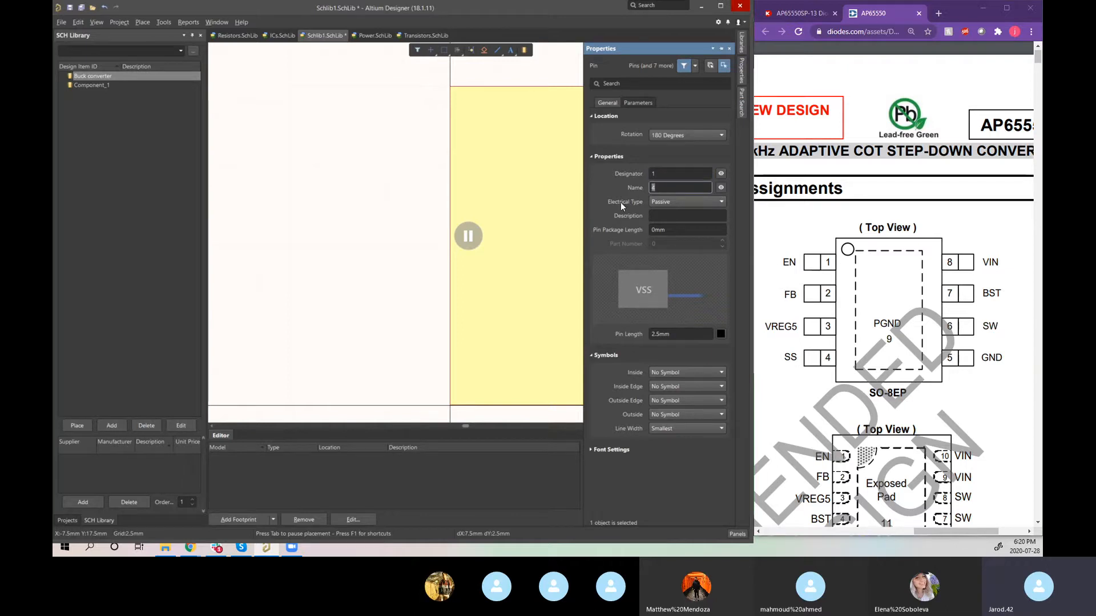
type("EN")
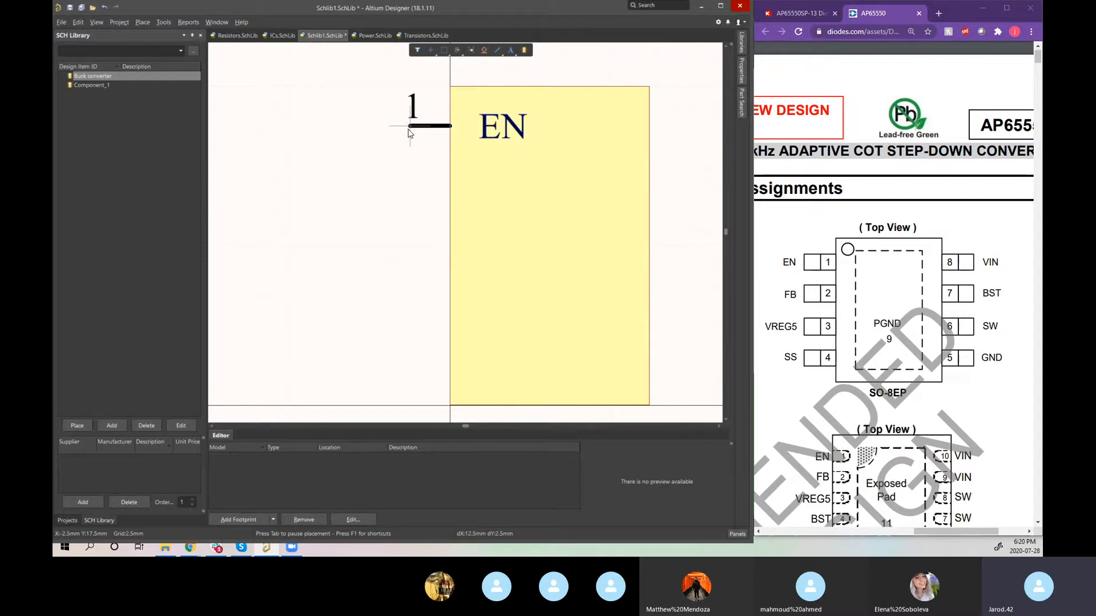
key("x")
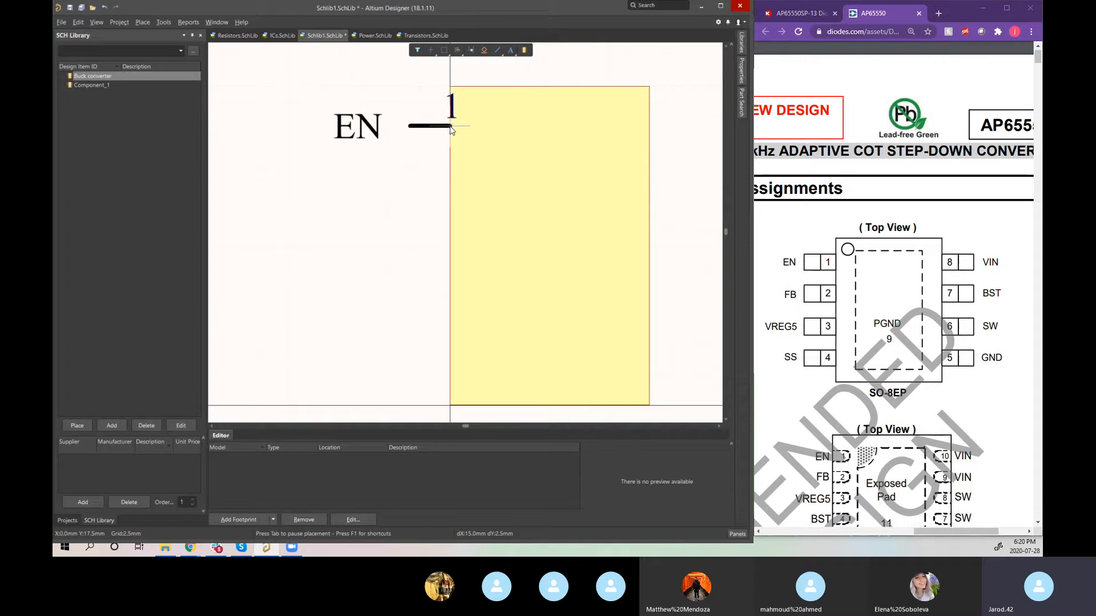
left_click(450, 127)
Step: Draw a horizontal line about 7.5 mm long through the EN label, ending at the pin's outer end
key("p")
key("l")
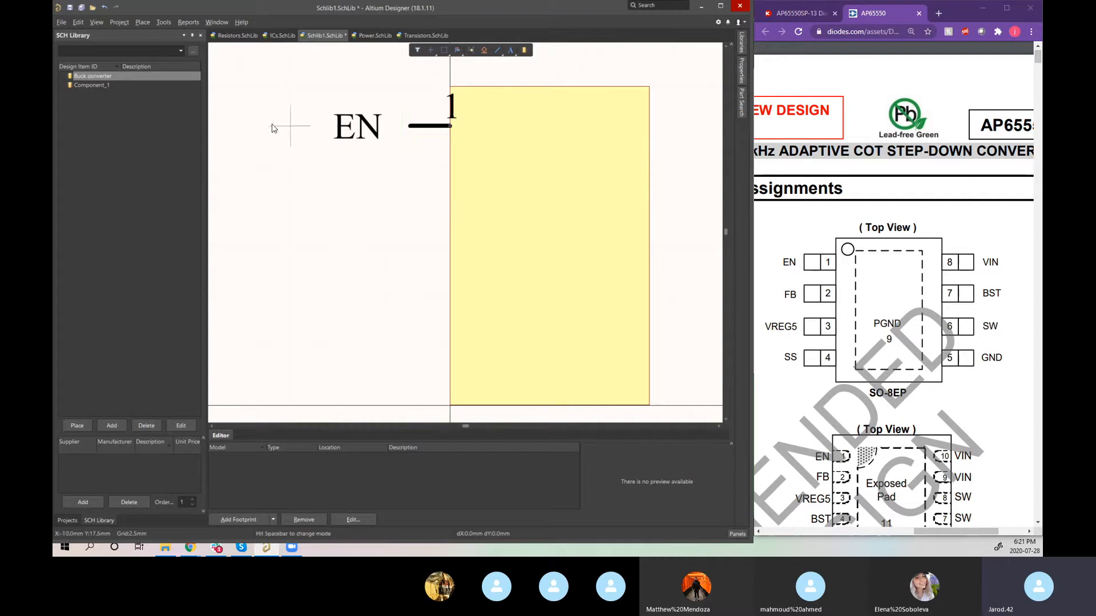
left_click(285, 127)
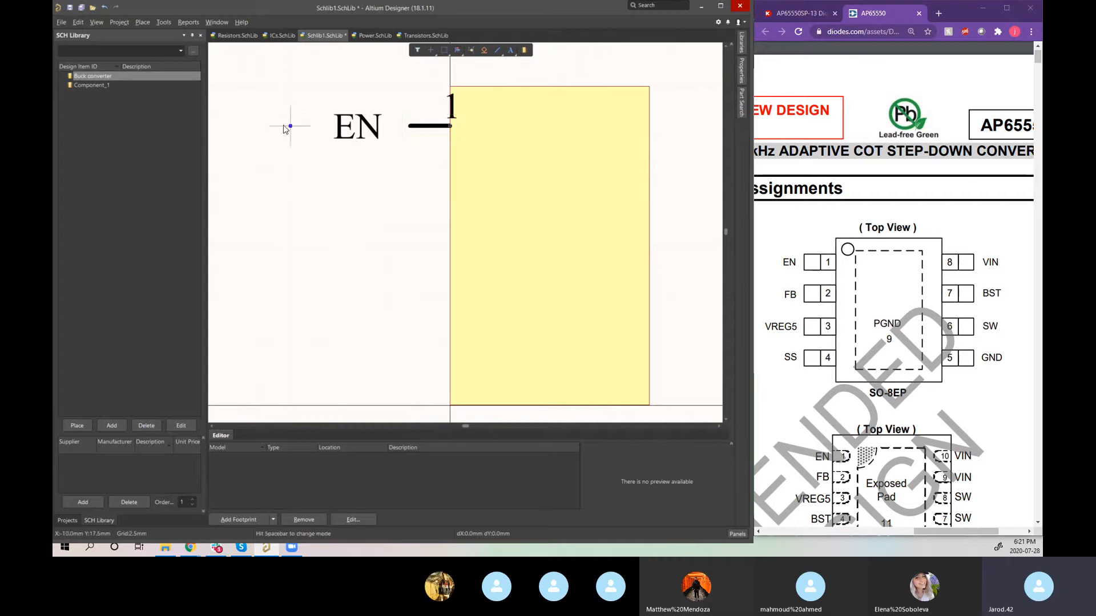
left_click(411, 128)
right_click(409, 165)
right_click(409, 130)
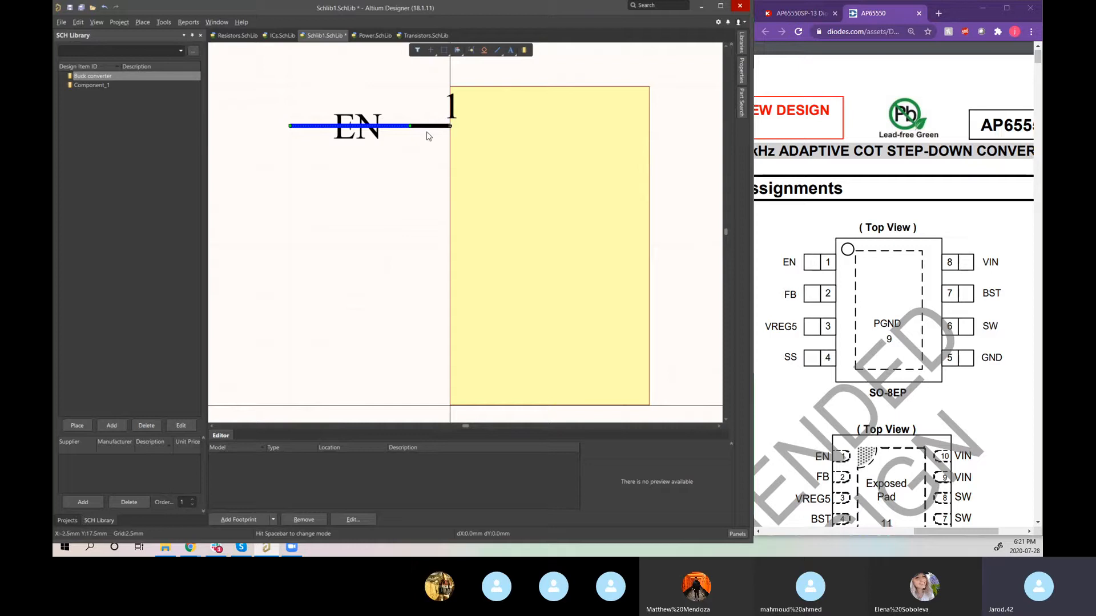
left_click(274, 165)
Step: Rotate the EN pin by 180 degrees so its name lies inside the Buck converter's body
mouse_move(416, 127)
left_mouse_down()
mouse_move(293, 109)
mouse_move(337, 153)
mouse_move(336, 129)
mouse_move(413, 120)
left_mouse_up()
key("space")
key("space")
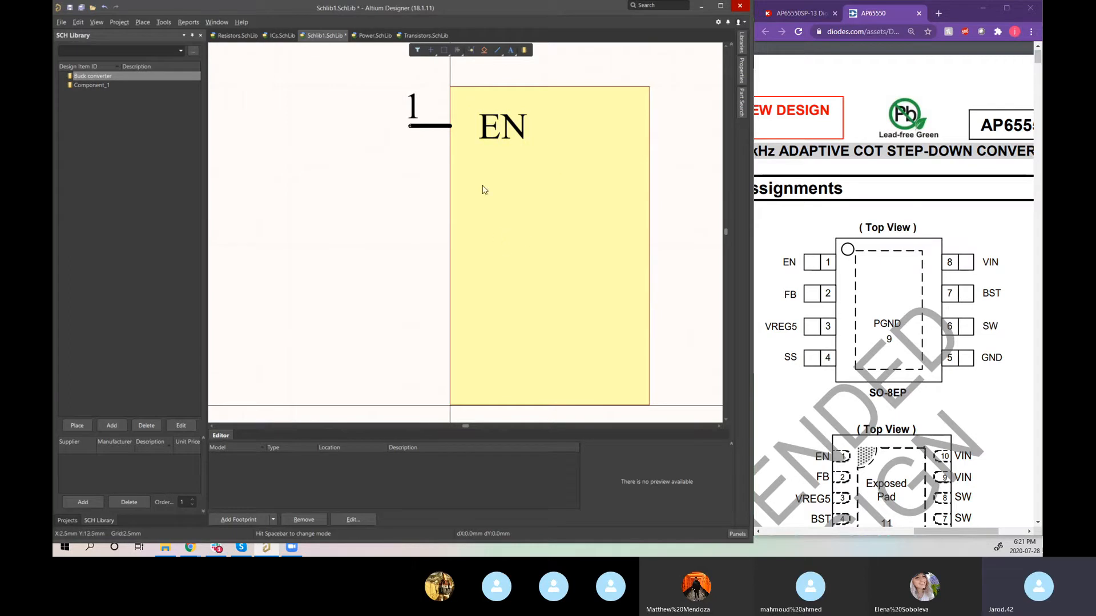
Step: Check the EN pin's name and designator in its properties
double_click(418, 130)
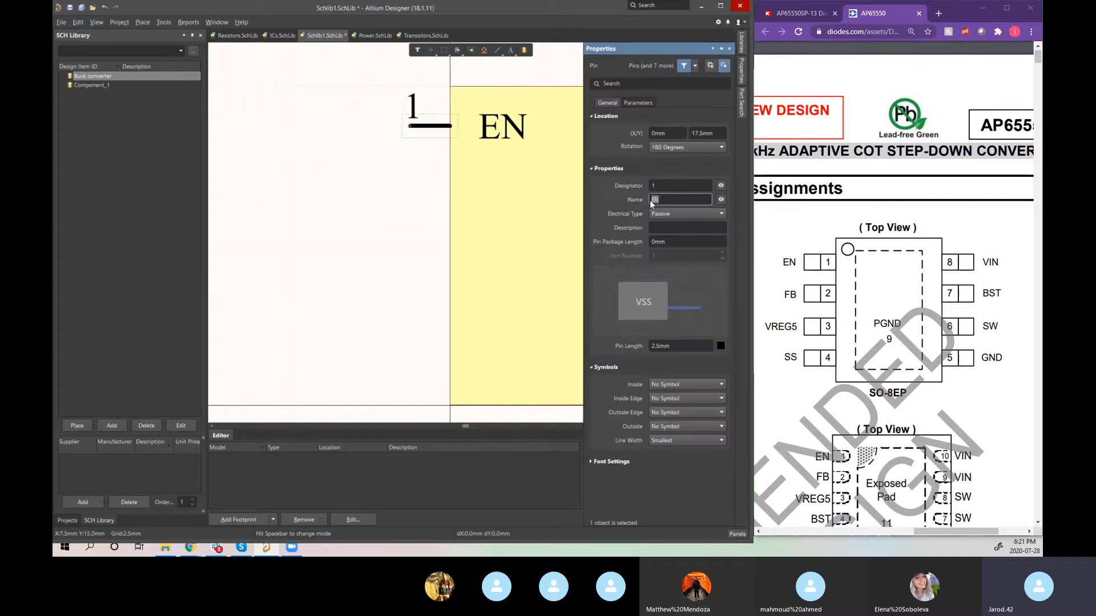
double_click(650, 199)
left_click(473, 211)
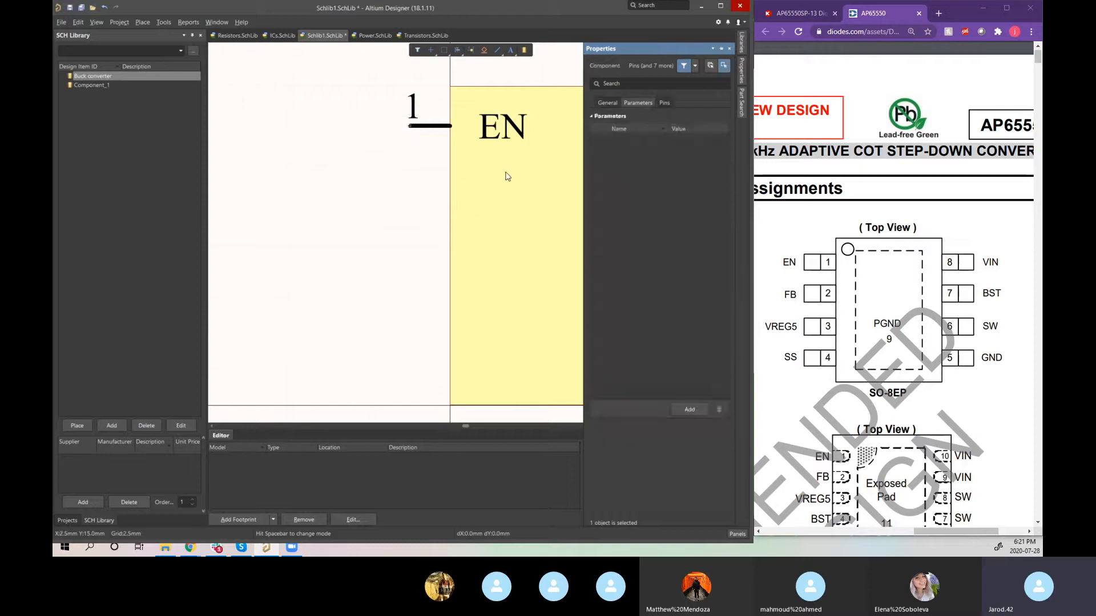
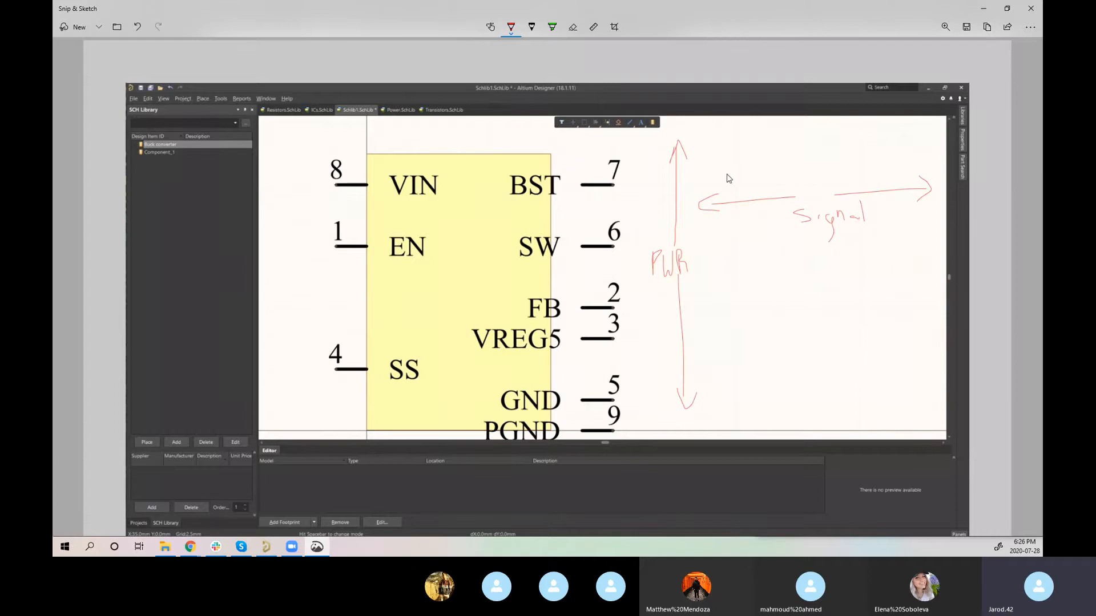
Step: Handwrite In and Out above the two signal arrows on the Snip & Sketch screenshot
mouse_move(721, 167)
left_mouse_down()
mouse_move(721, 187)
mouse_move(739, 186)
left_mouse_up()
mouse_move(864, 164)
left_mouse_down()
mouse_move(864, 175)
mouse_move(892, 150)
mouse_move(894, 178)
mouse_move(897, 162)
left_mouse_up()
left_click_drag(645, 149, 640, 156)
left_click(574, 27)
left_click(648, 150)
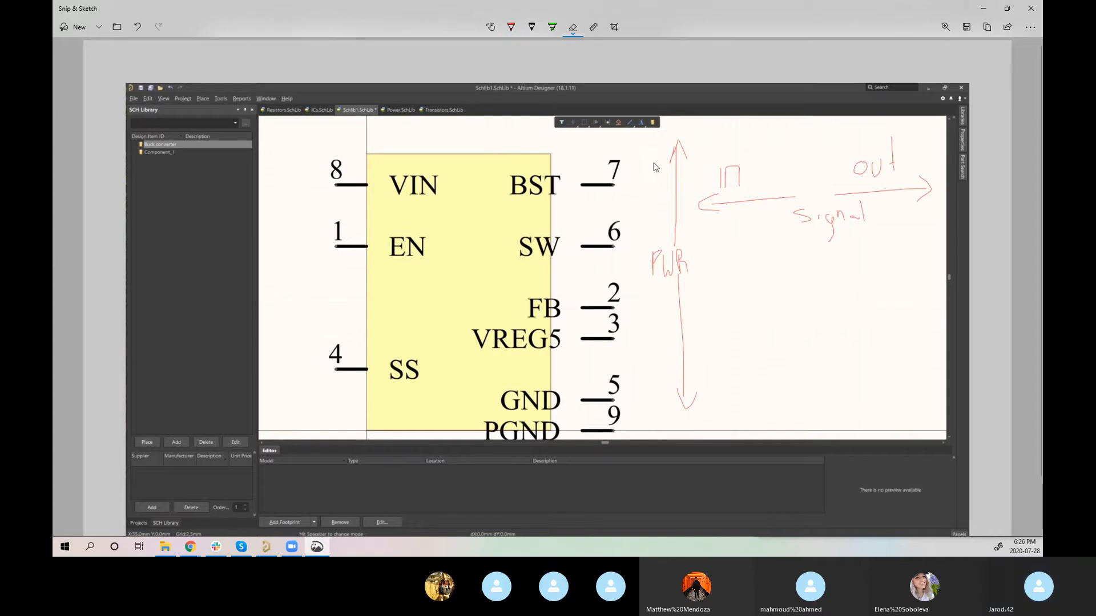
Step: Handwrite Vcc in red at the upper end of the PWR arrow and GND at its lower end
left_click(512, 29)
mouse_move(621, 139)
left_mouse_down()
mouse_move(626, 150)
mouse_move(646, 128)
mouse_move(645, 155)
mouse_move(656, 159)
left_mouse_up()
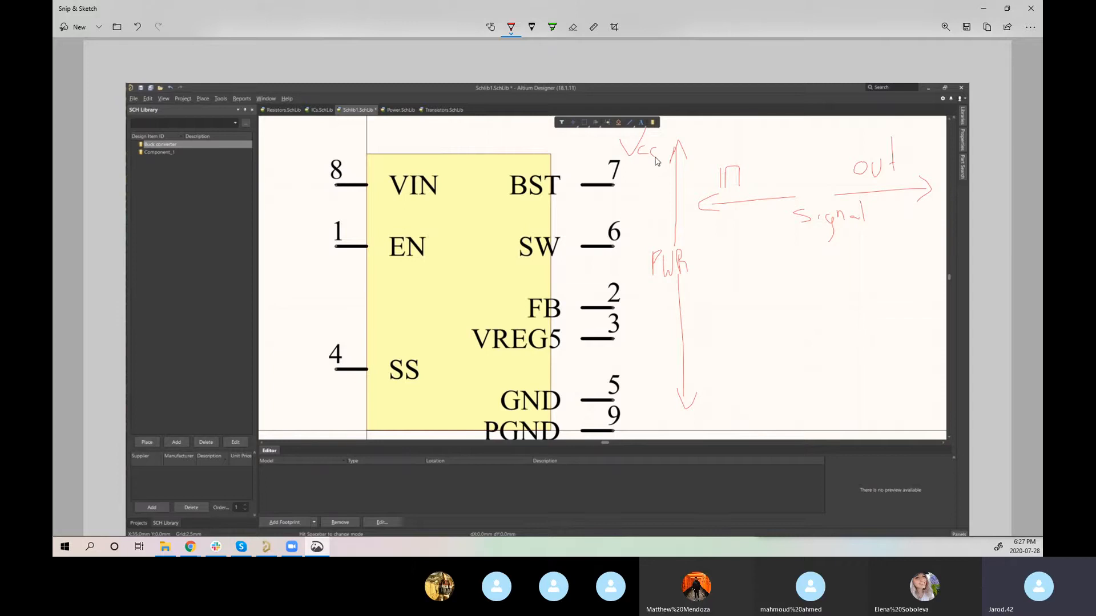
mouse_move(649, 412)
left_mouse_down()
mouse_move(636, 421)
mouse_move(653, 421)
mouse_move(656, 409)
mouse_move(671, 427)
left_mouse_up()
Step: Mark the pin groups in green: circle VIN and the GND/PGND pair, and bracket EN with SS and BST through VREG5
mouse_move(402, 150)
left_mouse_down()
mouse_move(332, 140)
mouse_move(341, 216)
mouse_move(447, 157)
mouse_move(352, 138)
left_mouse_up()
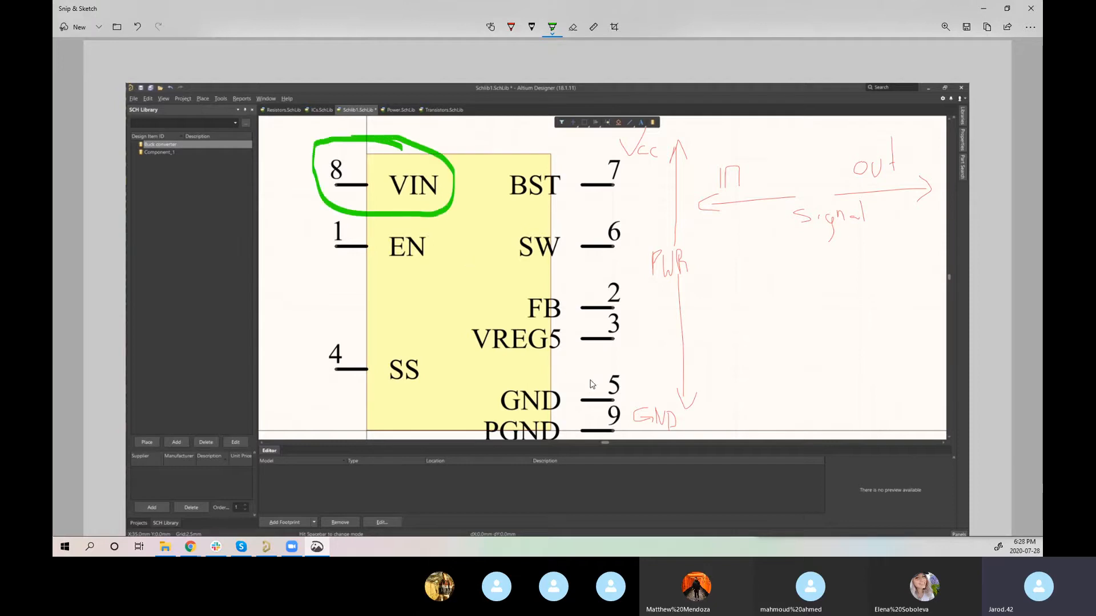
mouse_move(652, 375)
left_mouse_down()
mouse_move(631, 370)
mouse_move(474, 411)
mouse_move(564, 440)
mouse_move(641, 398)
mouse_move(634, 374)
left_mouse_up()
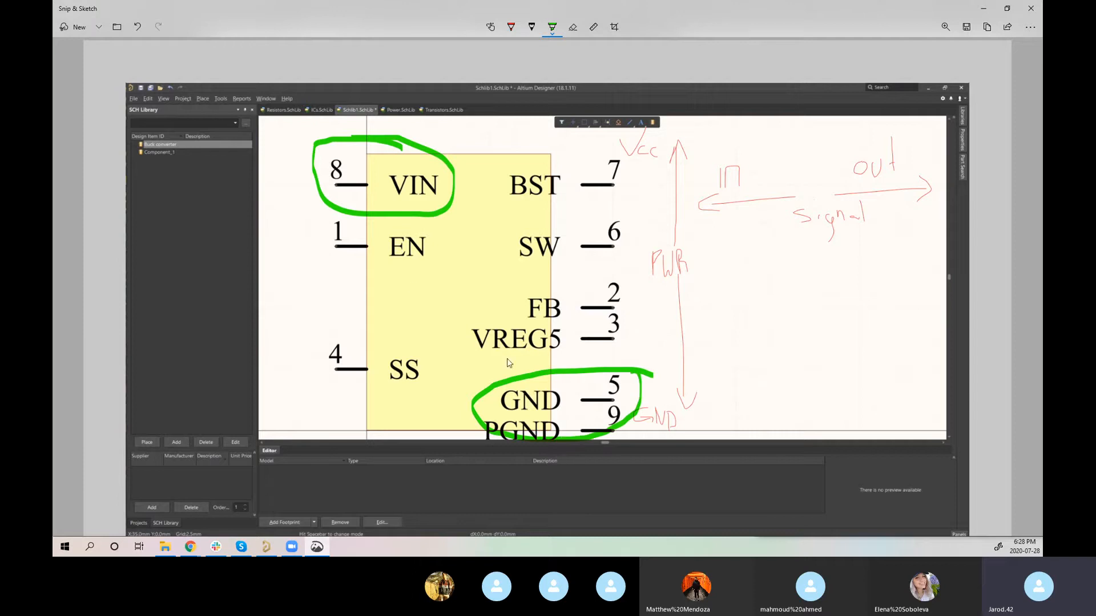
mouse_move(306, 219)
left_mouse_down()
mouse_move(401, 236)
mouse_move(453, 415)
mouse_move(301, 403)
left_mouse_up()
mouse_move(570, 142)
left_mouse_down()
mouse_move(496, 157)
mouse_move(501, 352)
mouse_move(678, 353)
left_mouse_up()
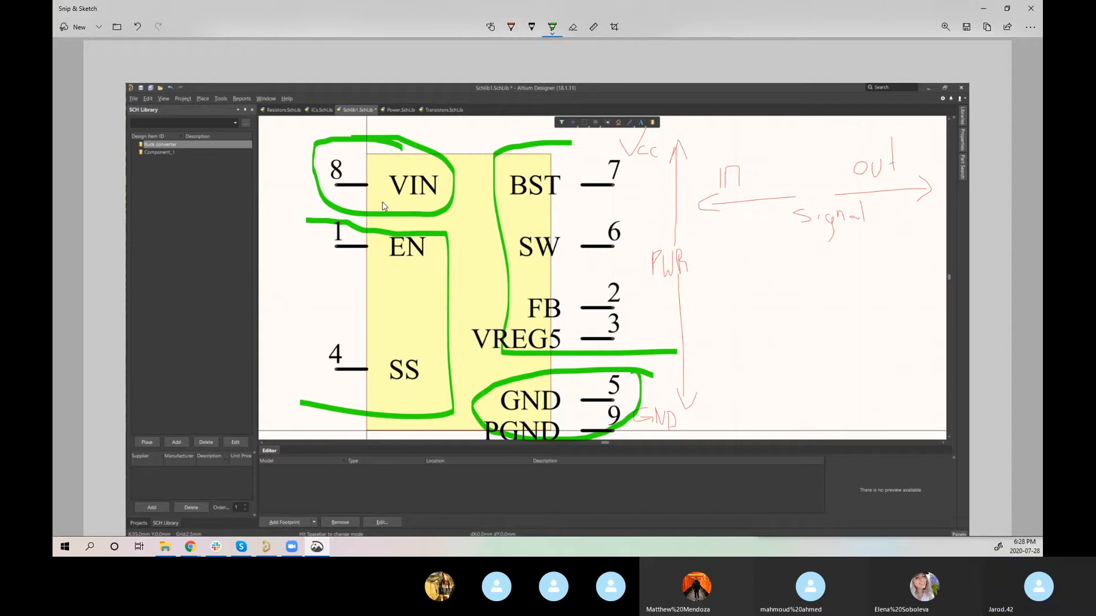
Step: Return to Altium Designer and move the six pins BST through PGND together up one 2.5 mm grid step
left_click(984, 10)
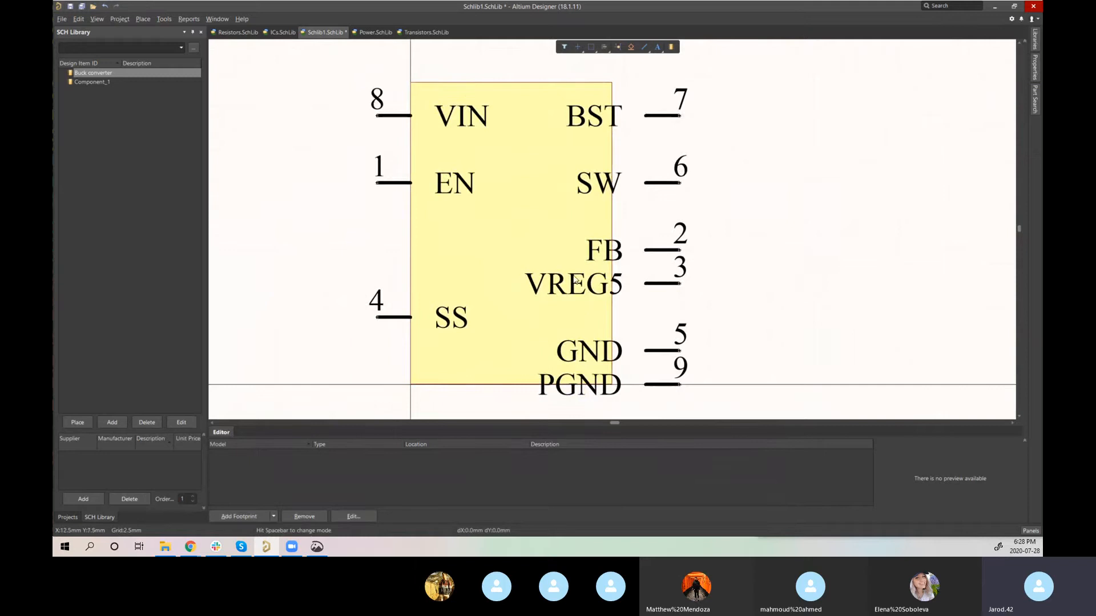
left_click_drag(718, 400, 649, 93)
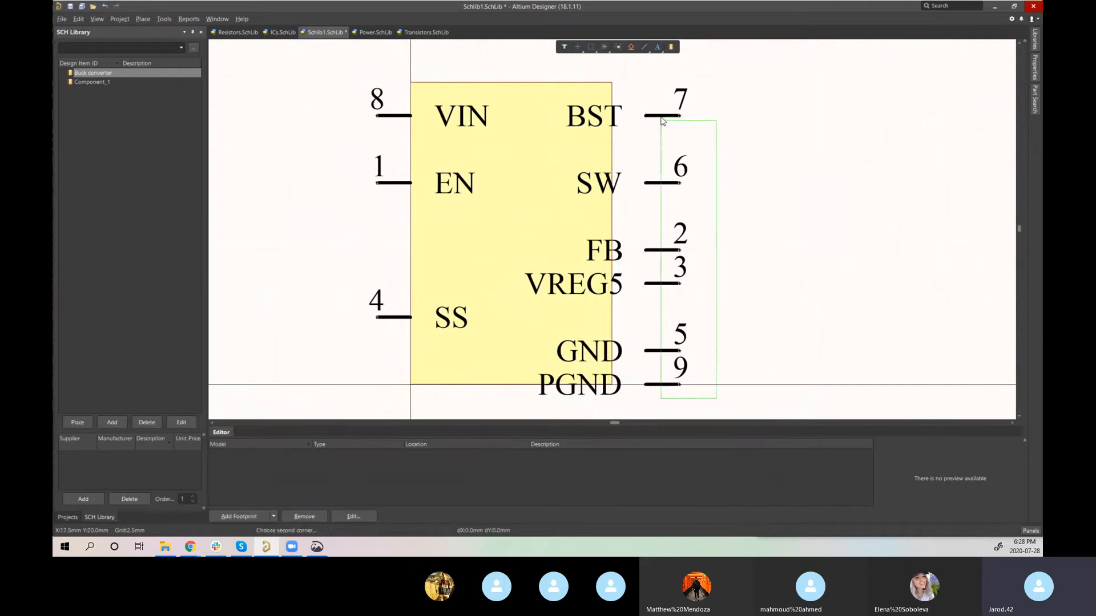
mouse_move(680, 131)
left_mouse_down()
mouse_move(680, 97)
mouse_move(680, 111)
left_mouse_up()
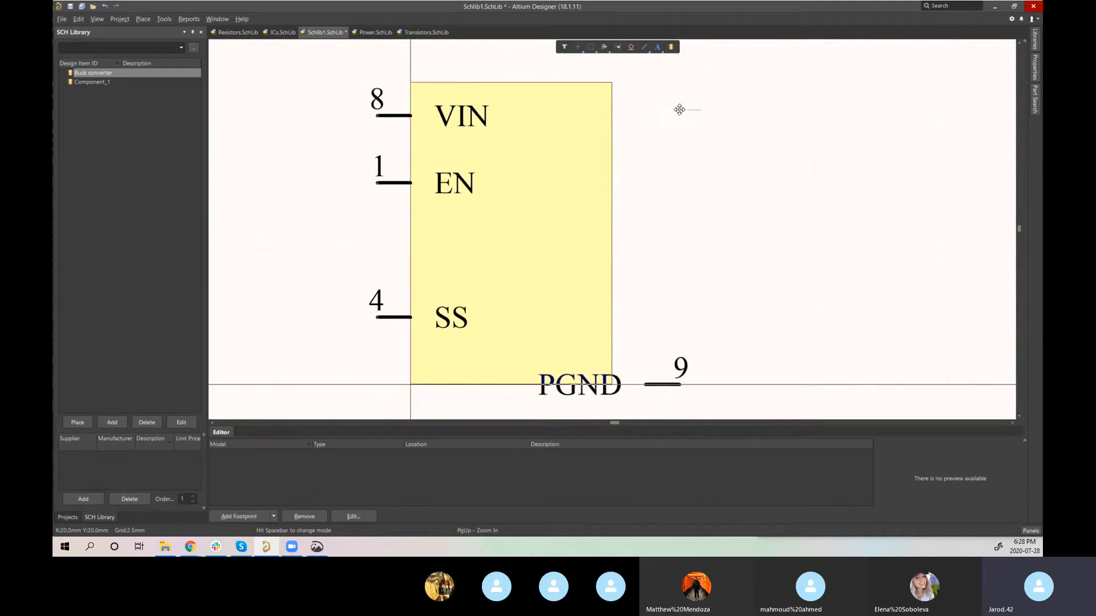
left_click_drag(717, 399, 648, 94)
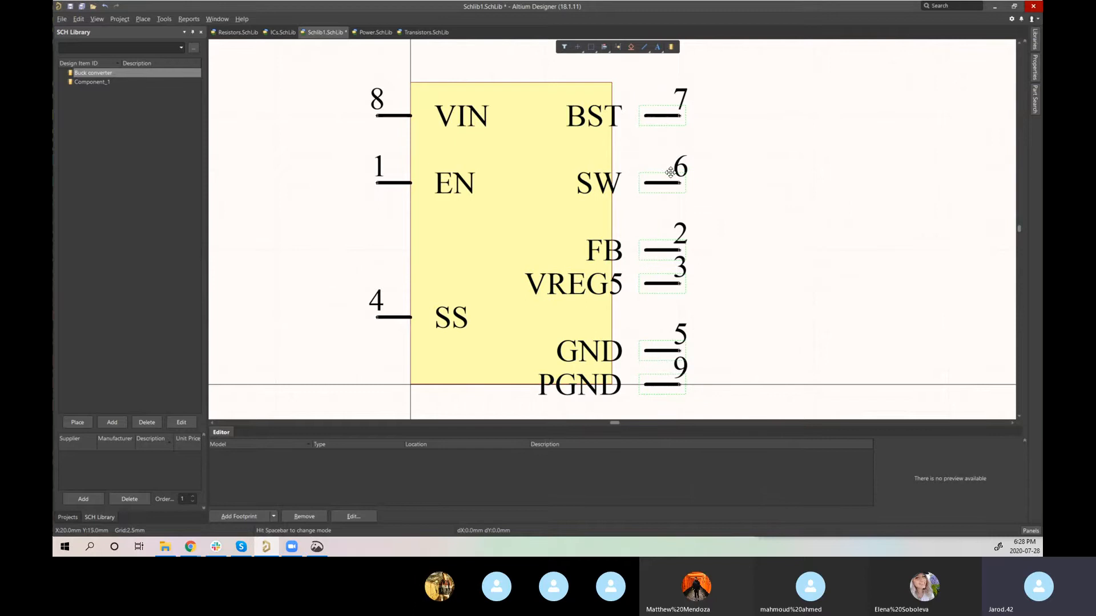
left_click_drag(651, 252, 678, 225)
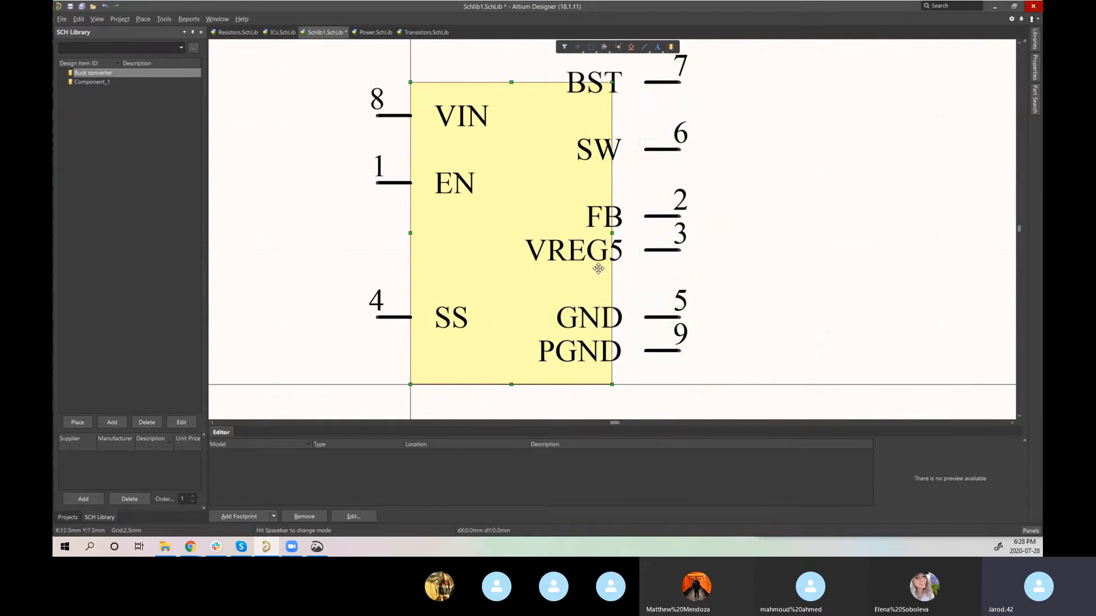
Step: Widen the symbol body to meet the BST–PGND pin column and raise its upper edge one grid step above BST
left_click(612, 233)
left_click_drag(612, 233, 645, 233)
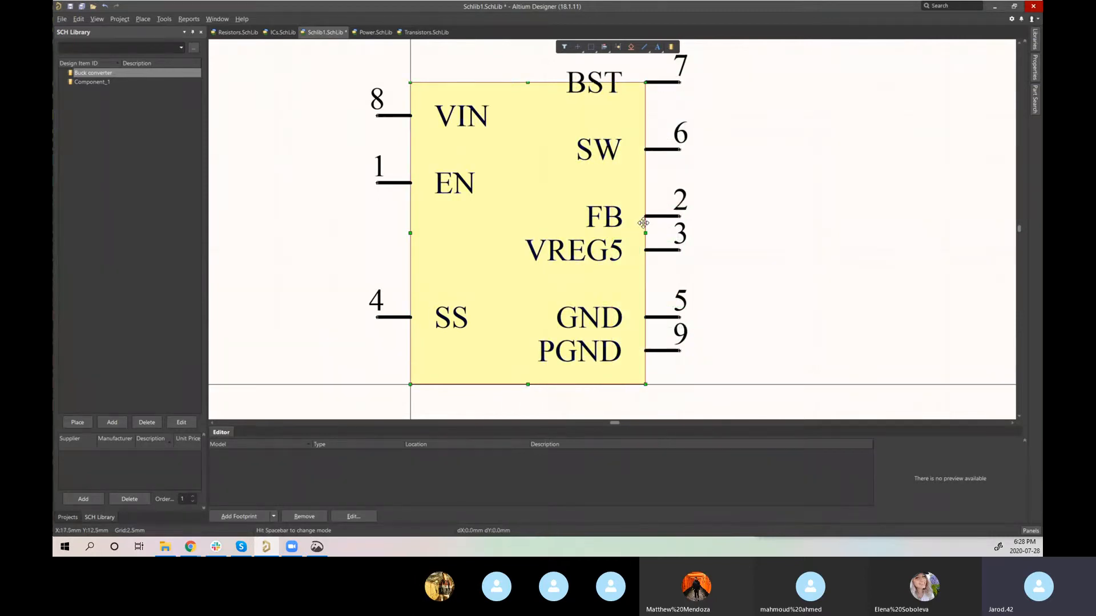
scroll(526, 132, "up", 1)
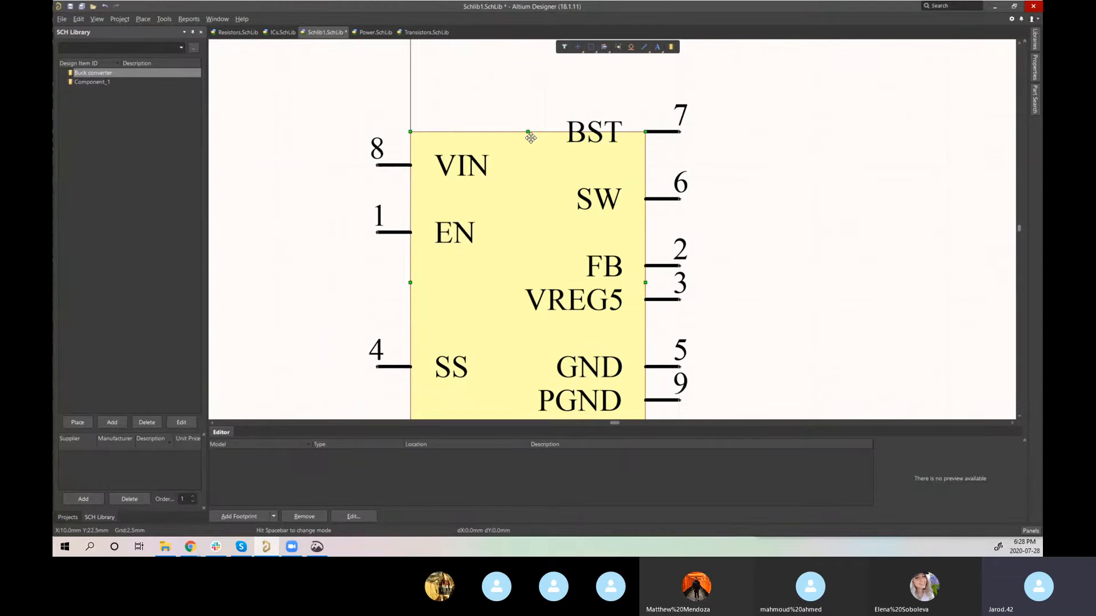
left_click_drag(529, 131, 531, 98)
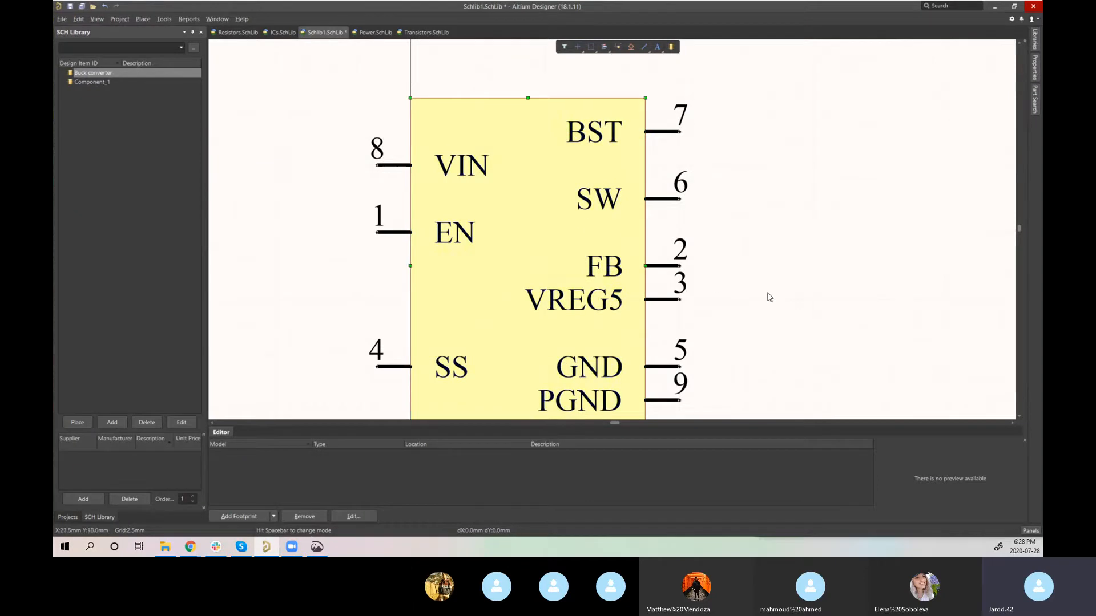
Step: Move the VIN pin up level with BST and the VREG5 pin down to directly above GND
right_click_drag(739, 375, 788, 314)
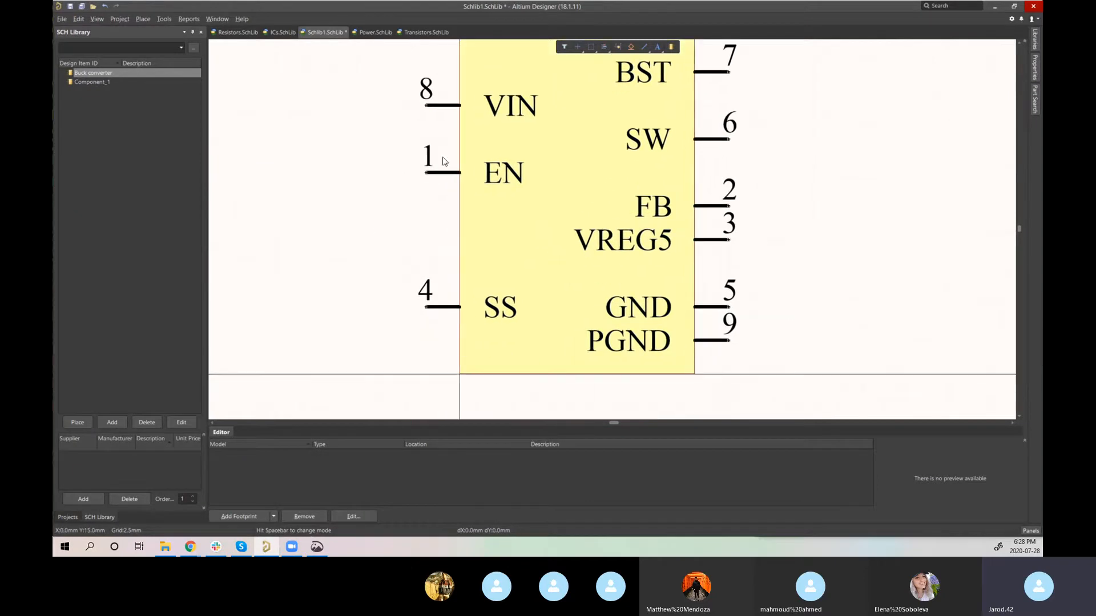
scroll(450, 228, "up", 2)
left_click_drag(432, 226, 428, 180)
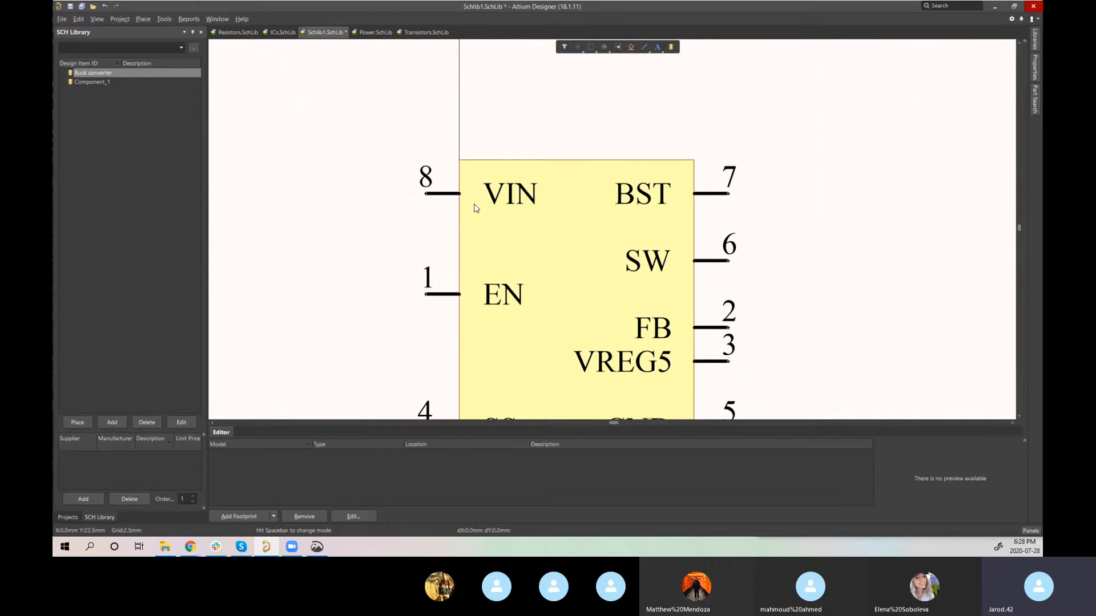
right_click_drag(740, 274, 711, 166)
left_click_drag(700, 244, 701, 278)
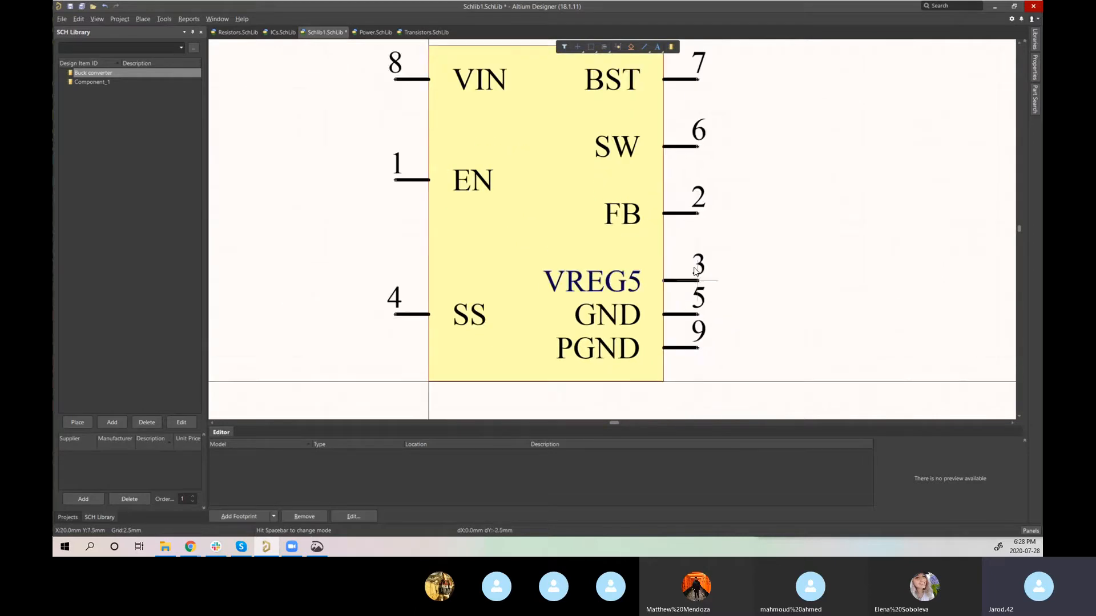
Step: Raise the body's upper edge one grid step and shift the BST, SW, FB and VREG5 pins up by the same amount
scroll(628, 239, "up", 1)
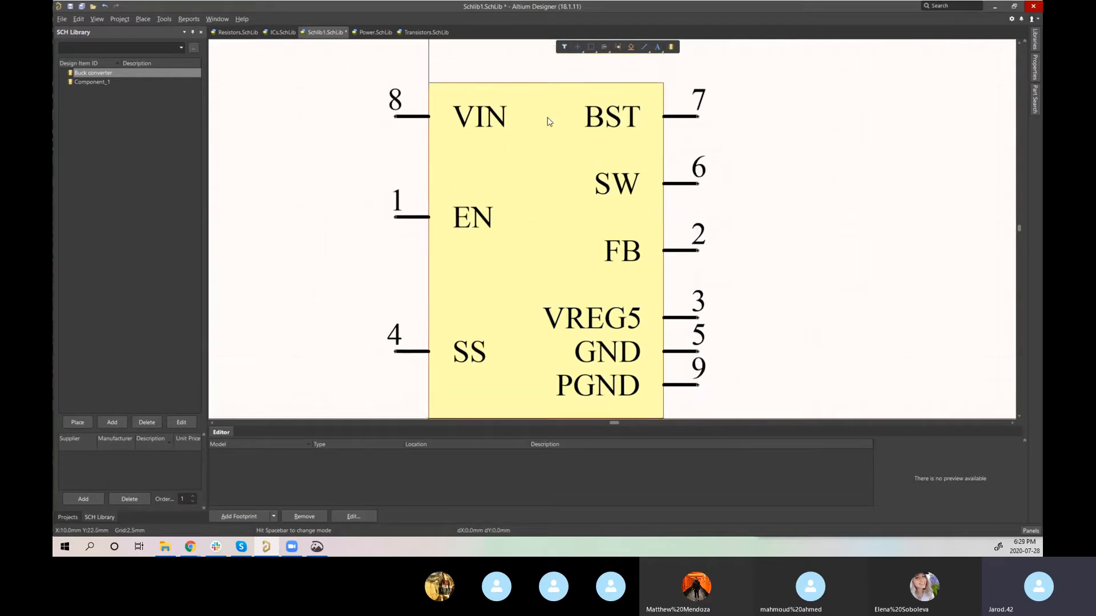
left_click(546, 85)
left_click_drag(548, 81, 548, 59)
left_click_drag(741, 342, 693, 85)
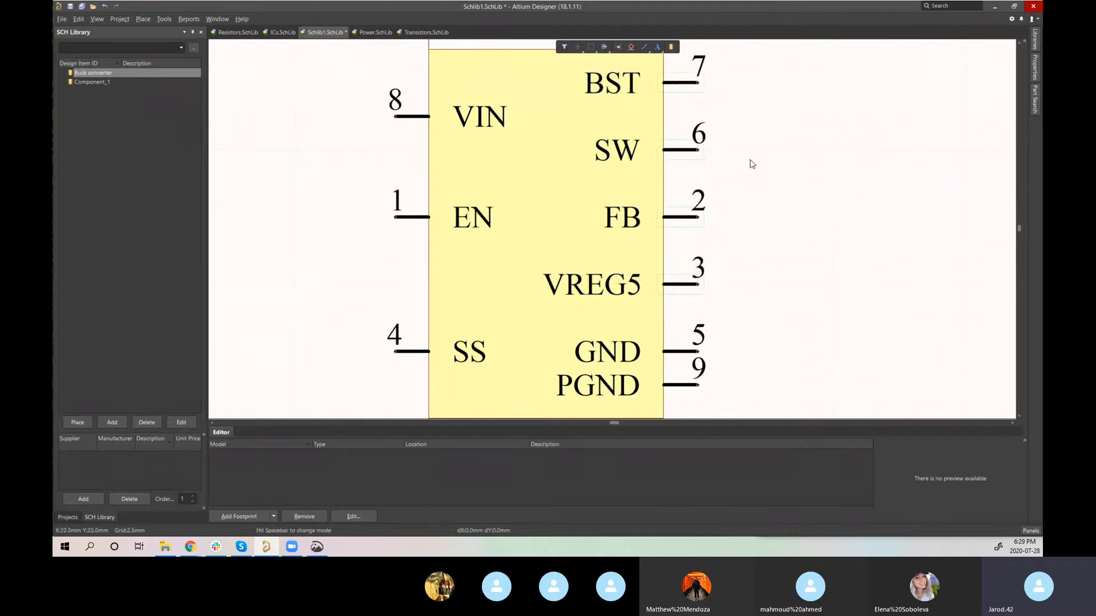
Step: Move the VIN pin up level with BST and place the EN pin level with FB
scroll(754, 272, "down", 1)
scroll(751, 281, "down", 2, "ctrl")
right_click_drag(751, 281, 665, 255)
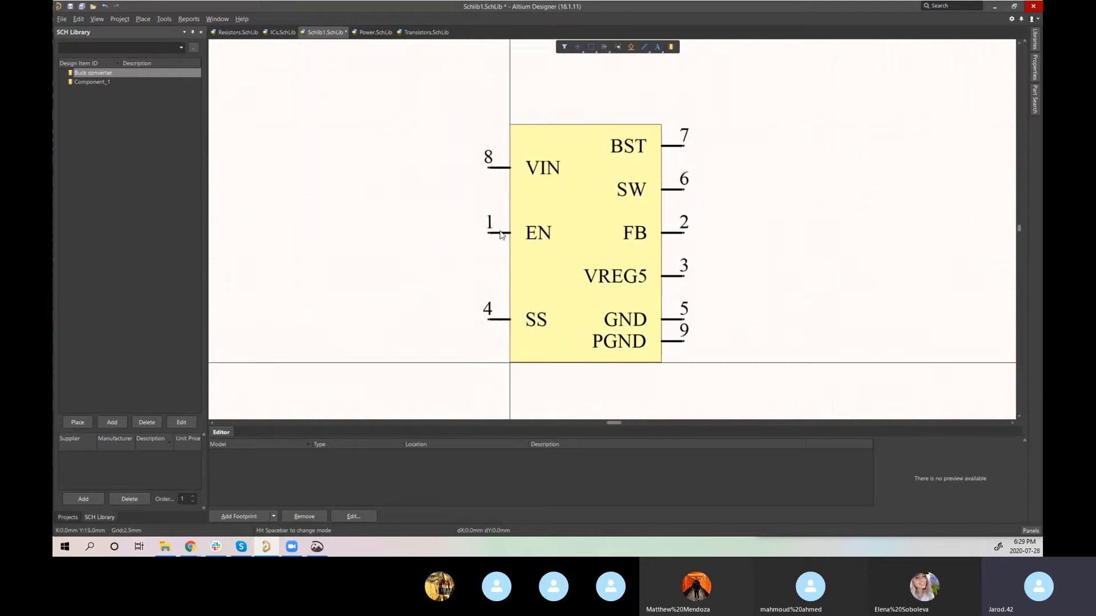
left_click(500, 234)
left_click(520, 255)
left_click(493, 244)
left_click_drag(494, 169, 488, 147)
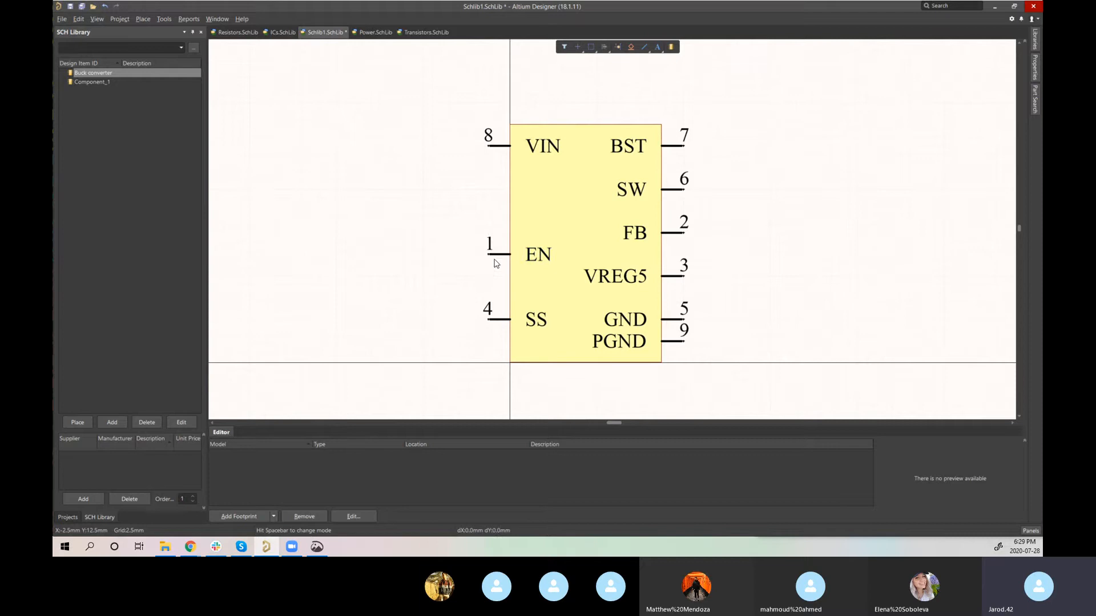
left_click_drag(495, 256, 488, 233)
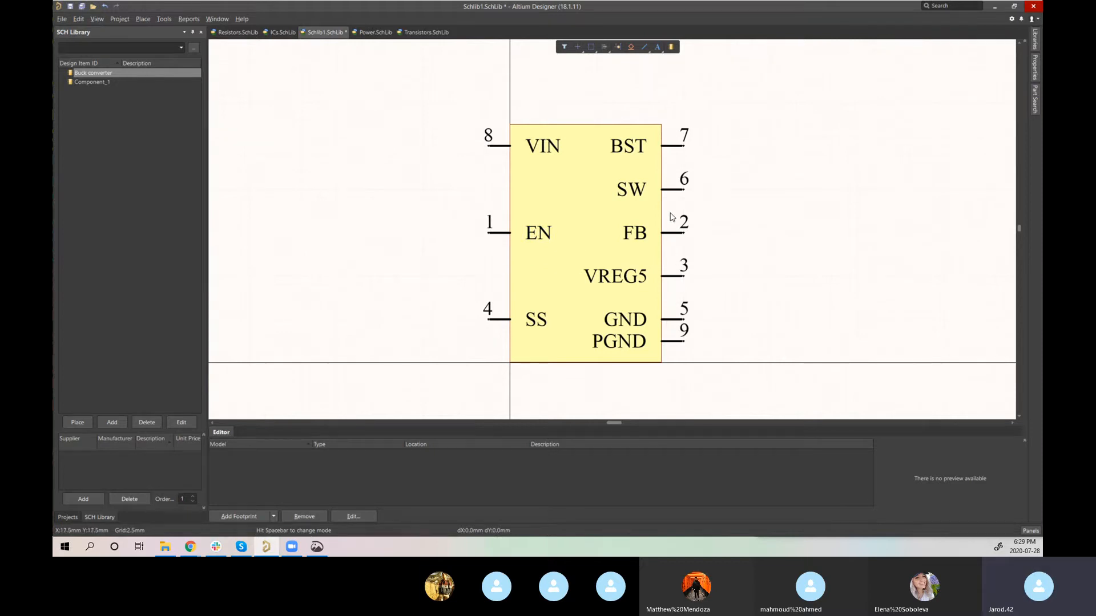
Step: Stack the VREG5, FB, SW and BST pins on consecutive grid steps directly above GND
left_click_drag(677, 278, 677, 298)
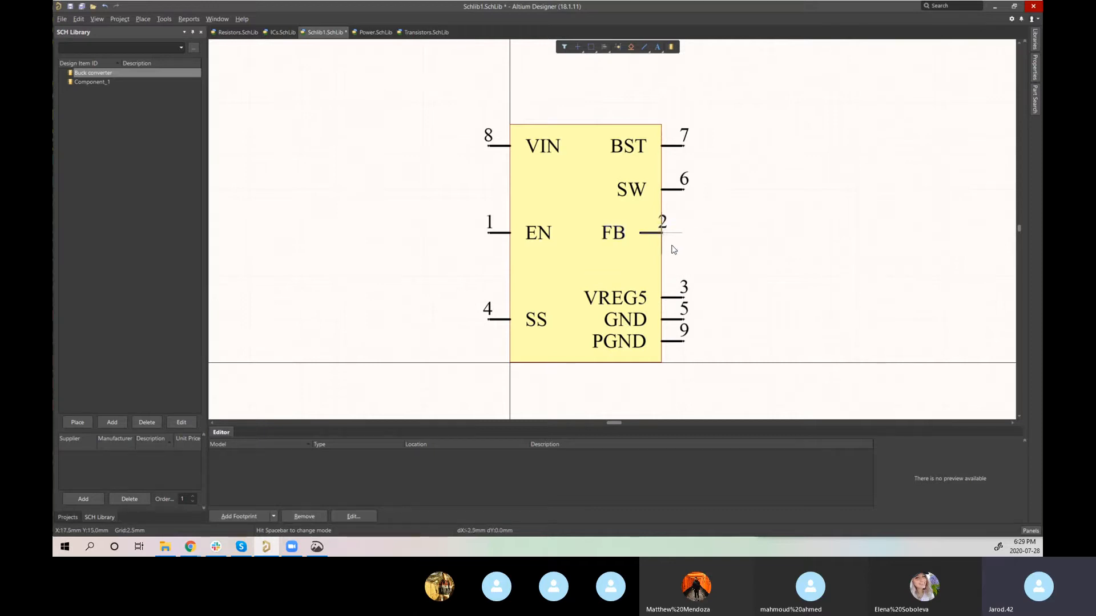
left_click_drag(673, 227, 692, 277)
left_click_drag(676, 189, 676, 255)
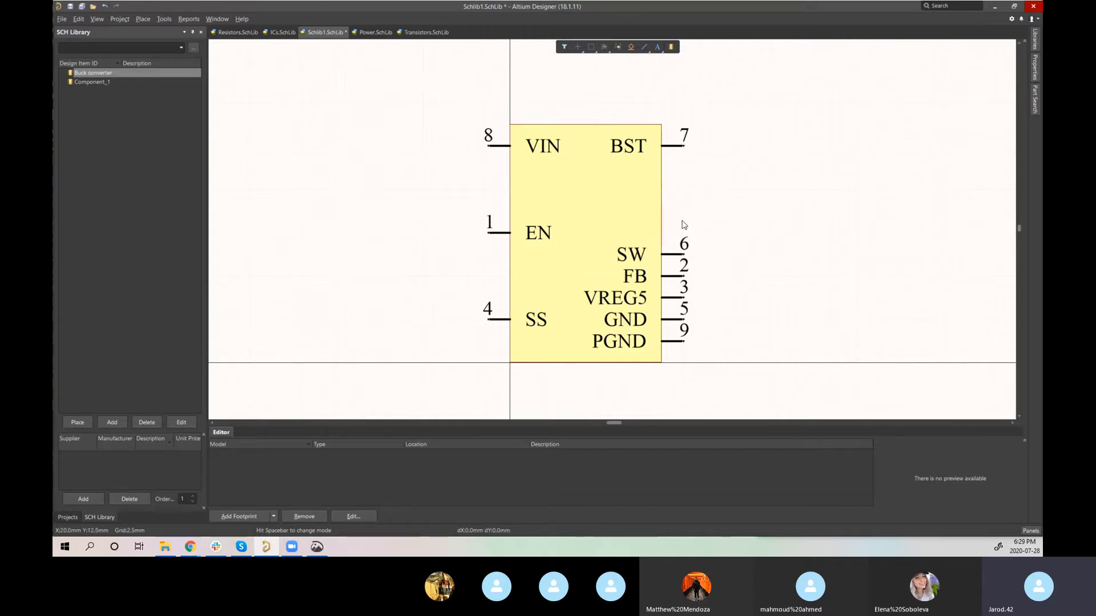
left_click_drag(676, 147, 677, 234)
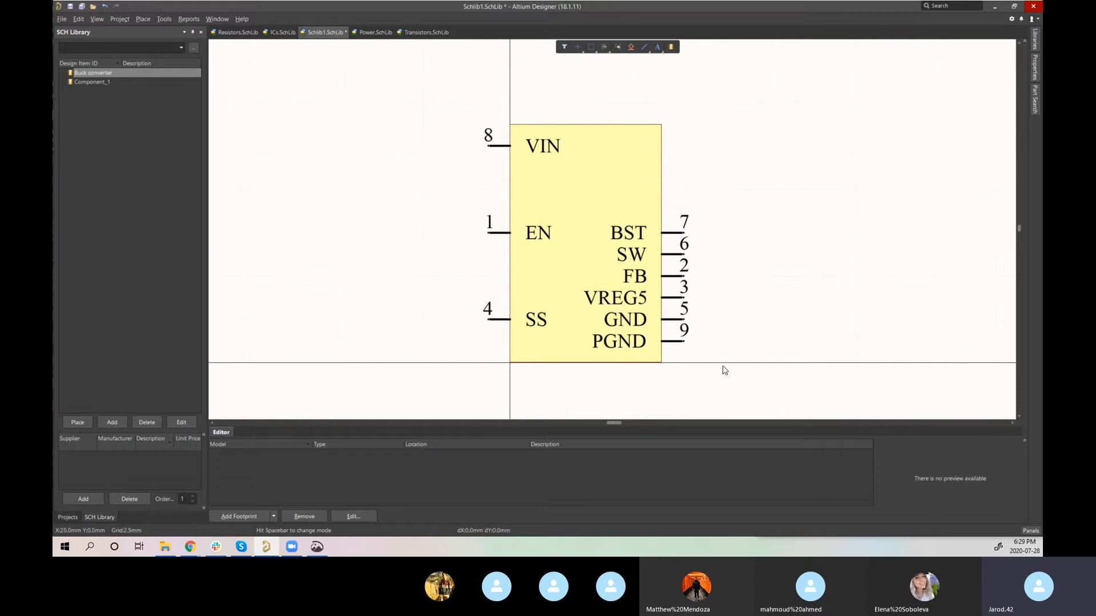
Step: Move the EN and VIN pins down so they sit on consecutive grid steps directly above SS
left_click(500, 233)
left_click(510, 256)
left_click(489, 298)
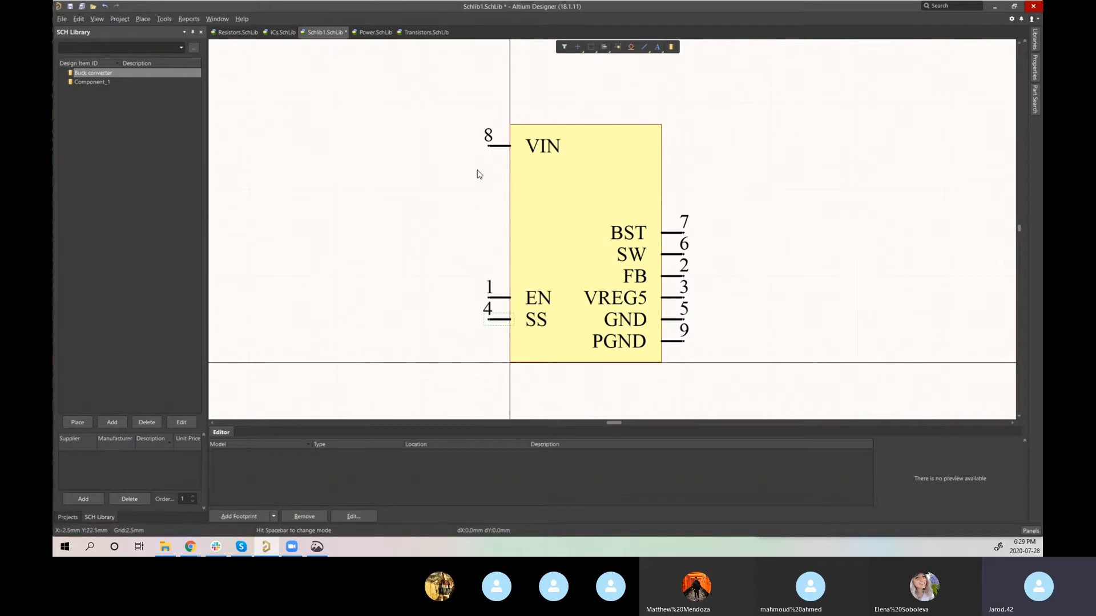
double_click(492, 144)
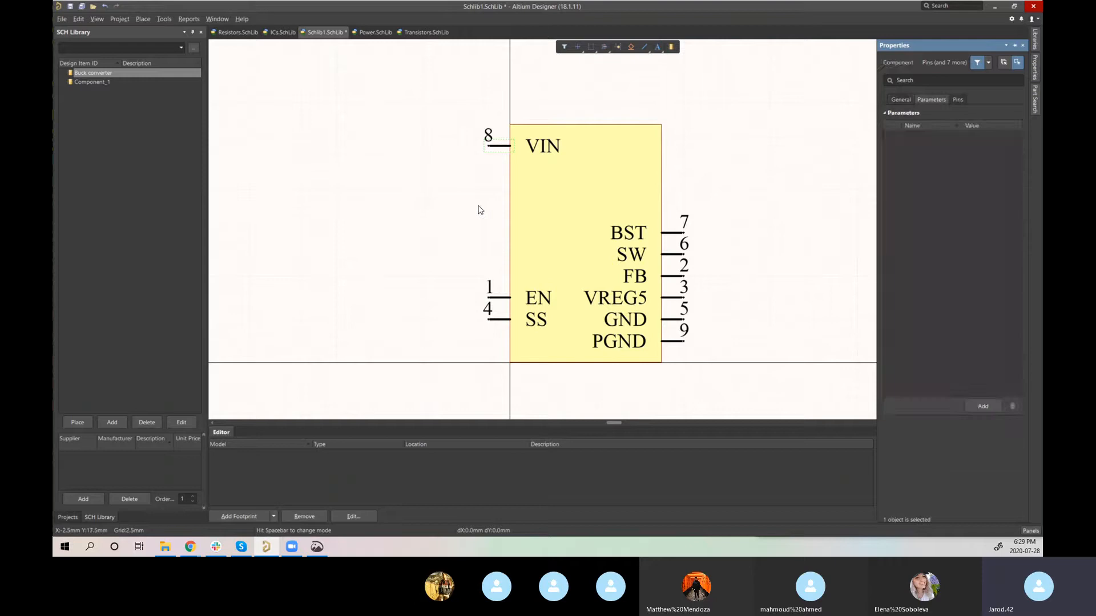
left_click_drag(490, 147, 490, 276)
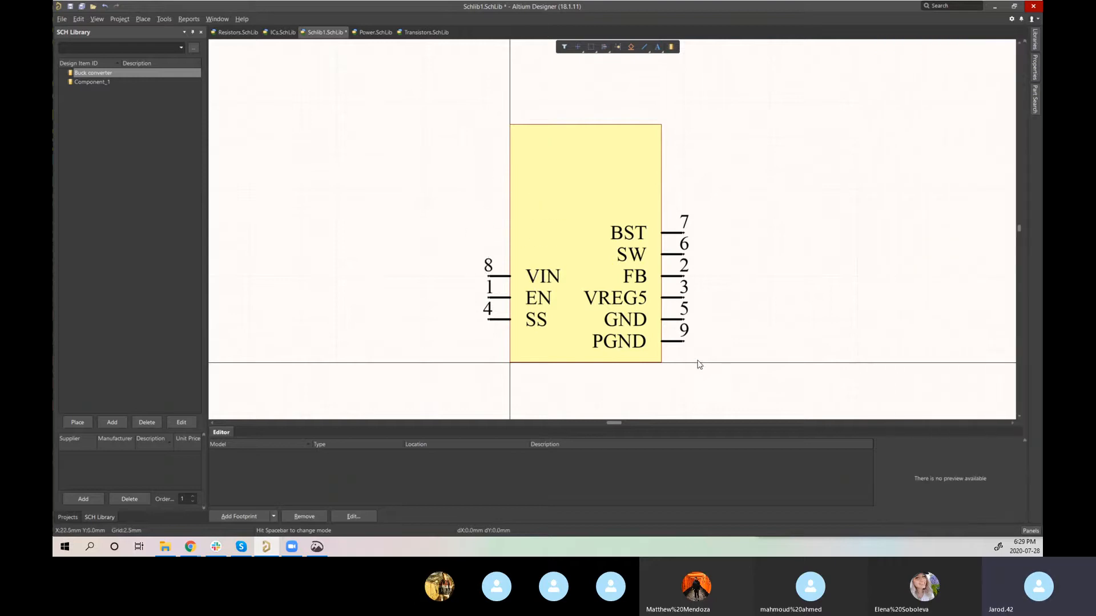
Step: Bring the BST–PGND pin column inward, shrink the body around the packed pins, and try shifting the column back outward one grid step
left_click_drag(698, 364, 643, 239)
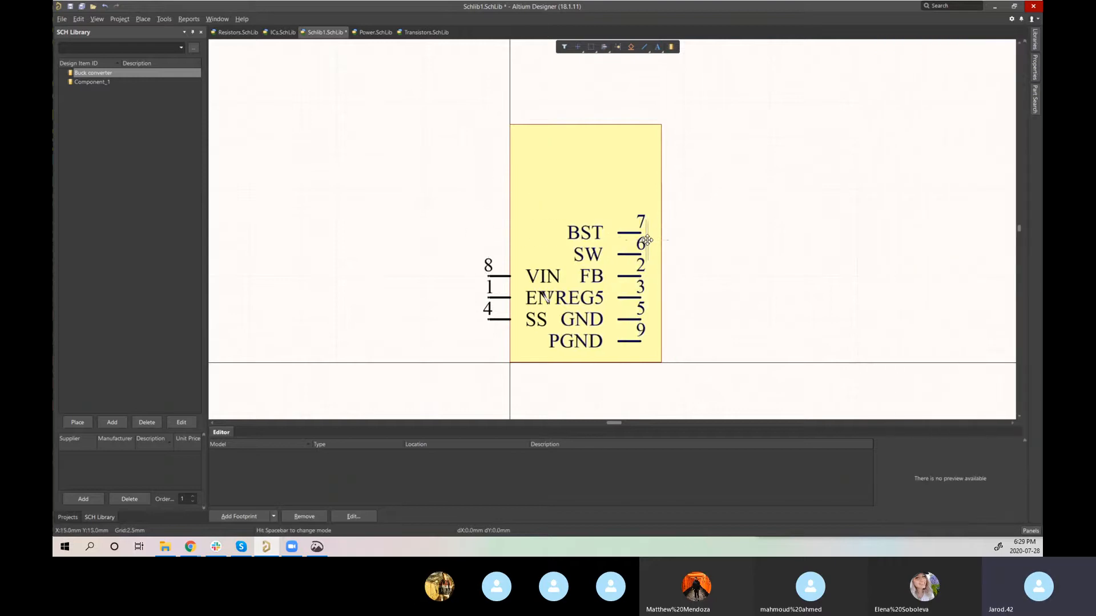
left_click(631, 133)
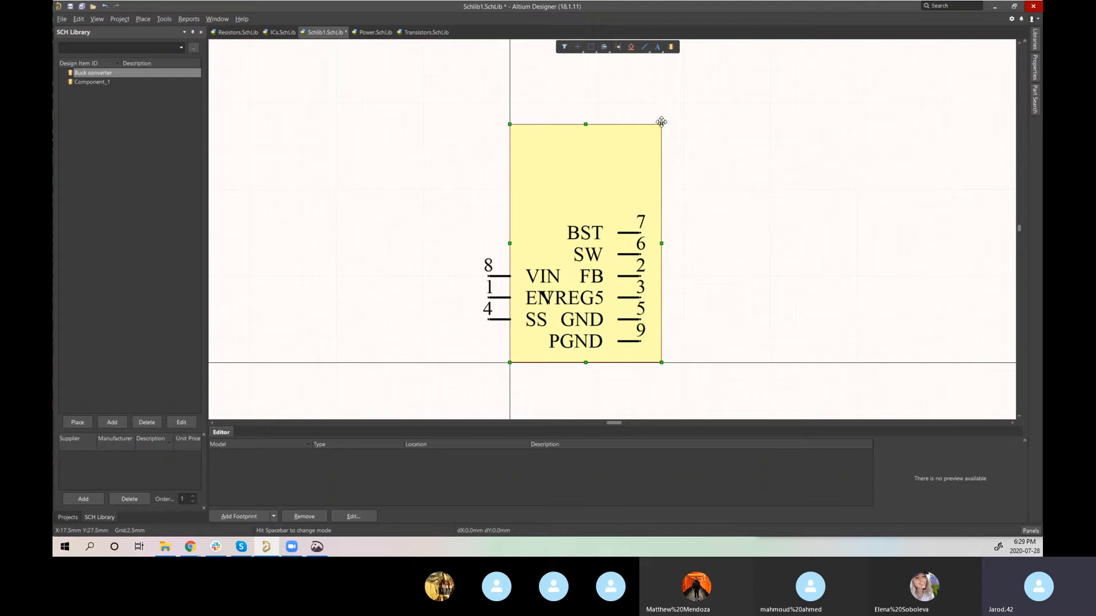
left_click_drag(654, 126, 618, 211)
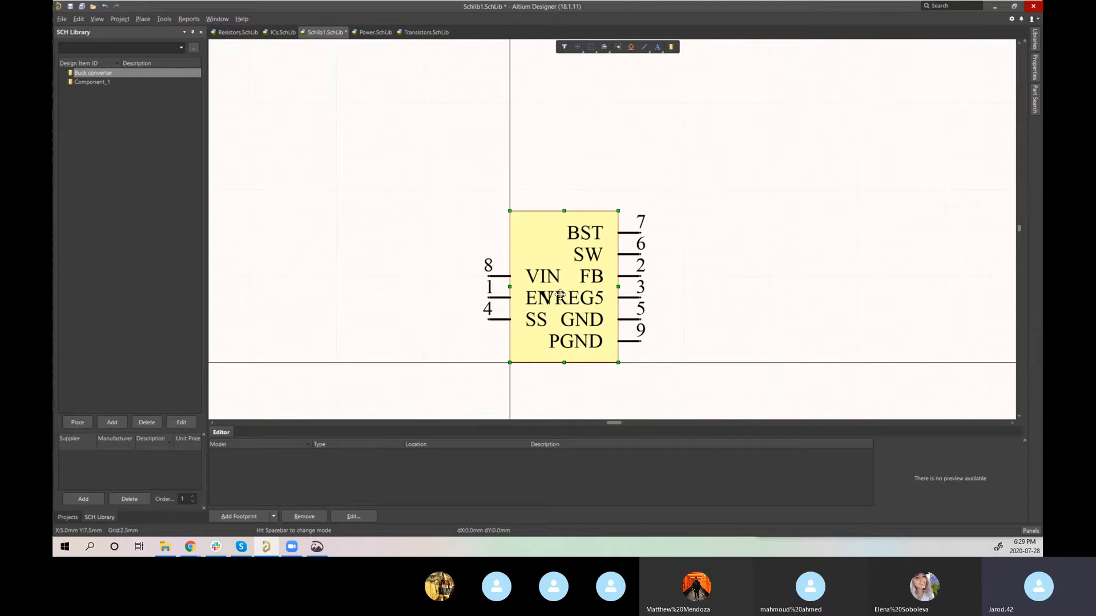
left_click_drag(674, 364, 653, 230)
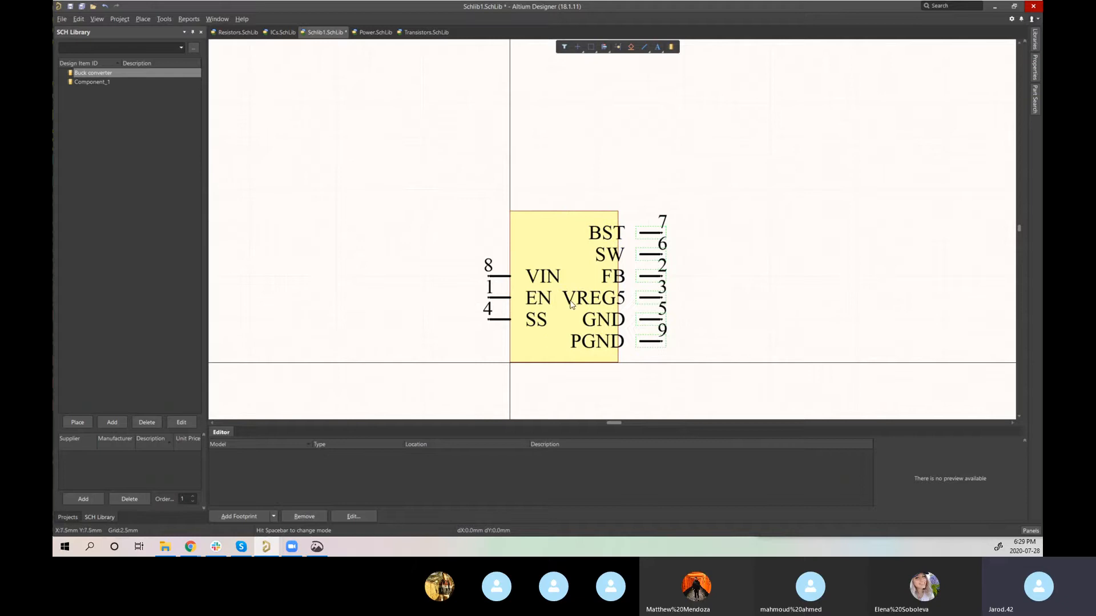
left_click(565, 249)
Step: Undo the compact layout edits back to the widely spaced pins and the larger symbol body
key("ctrl+z")
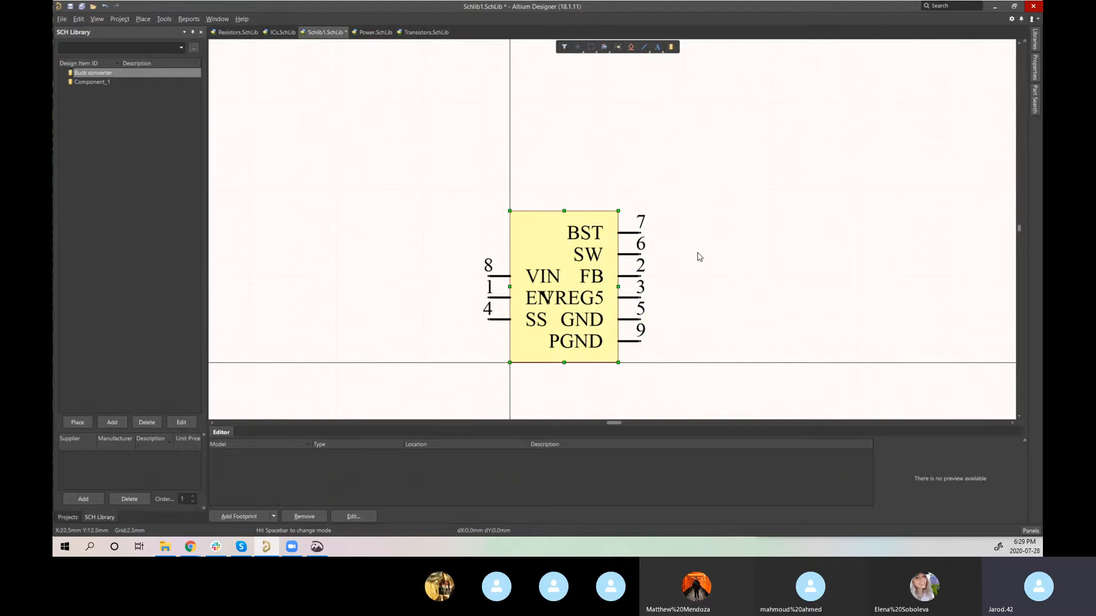
key("ctrl+z")
key("ctrl+z")
key("ctrl+z")
key("ctrl+z")
key("ctrl+z")
key("ctrl+z")
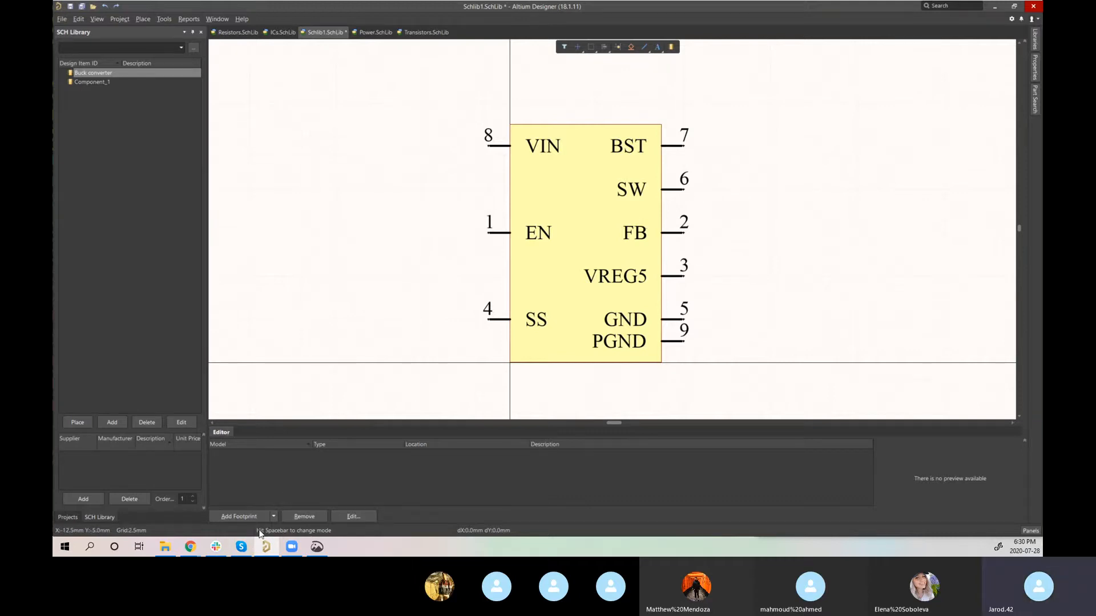
Step: Switch to Chrome to examine the pin arrangement in the AP65550 typical application circuit, and return to Altium Designer
mouse_move(190, 546)
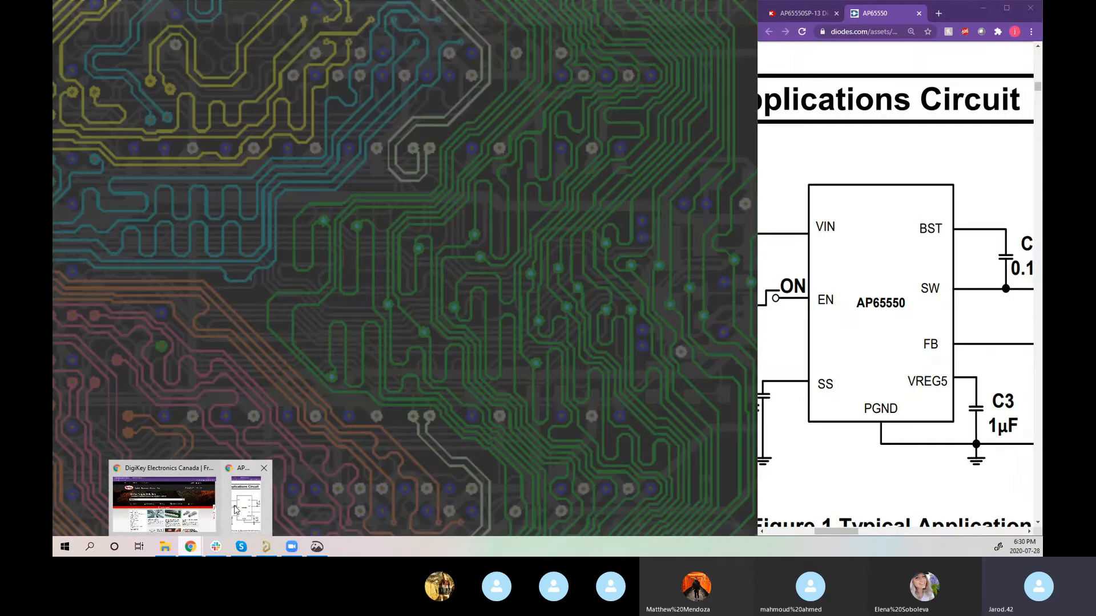
left_click(235, 509)
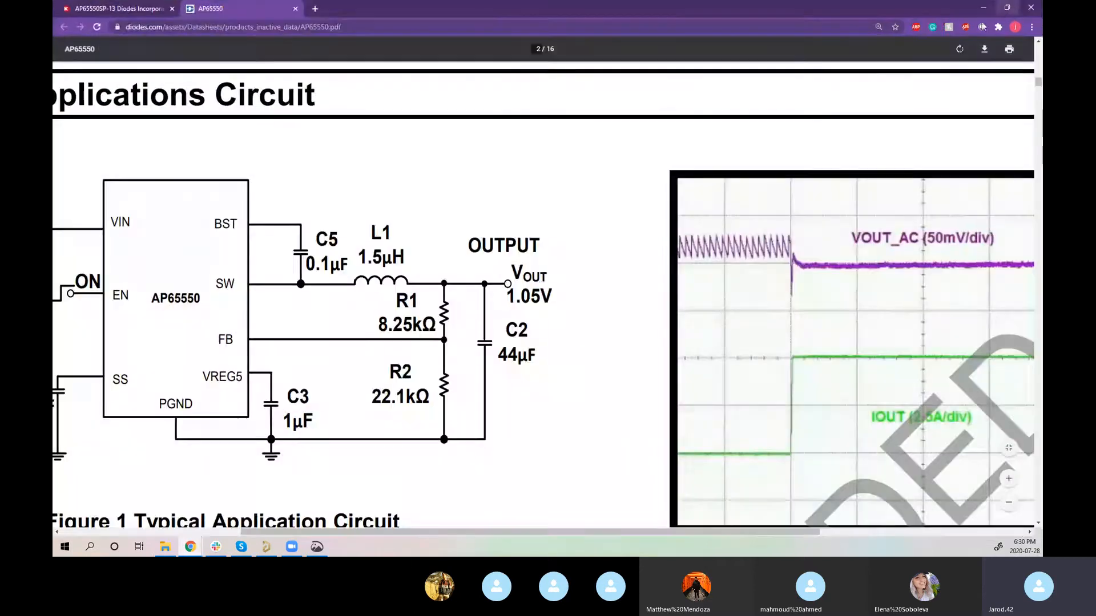
right_click(462, 344)
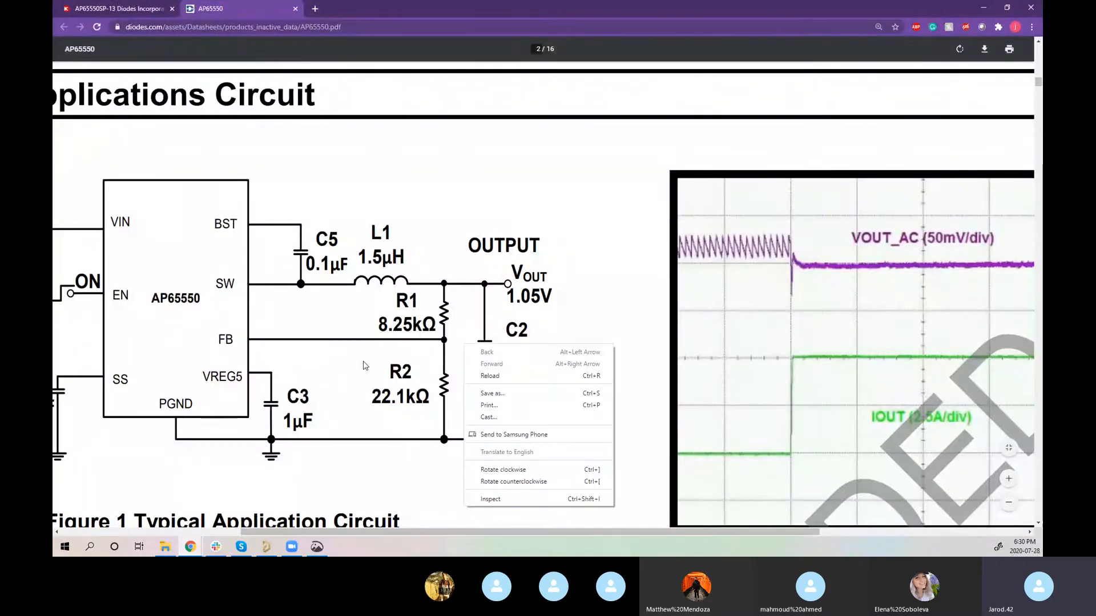
left_click(364, 367)
scroll(362, 368, "down", 4)
scroll(361, 368, "left", 1)
scroll(361, 368, "up", 4)
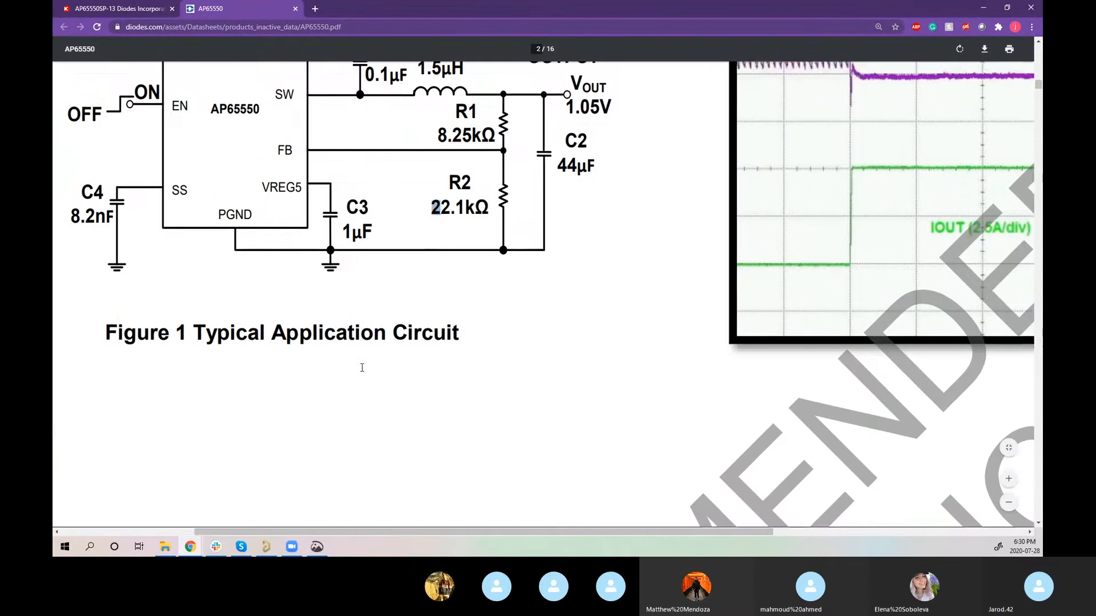
scroll(362, 367, "left", 1)
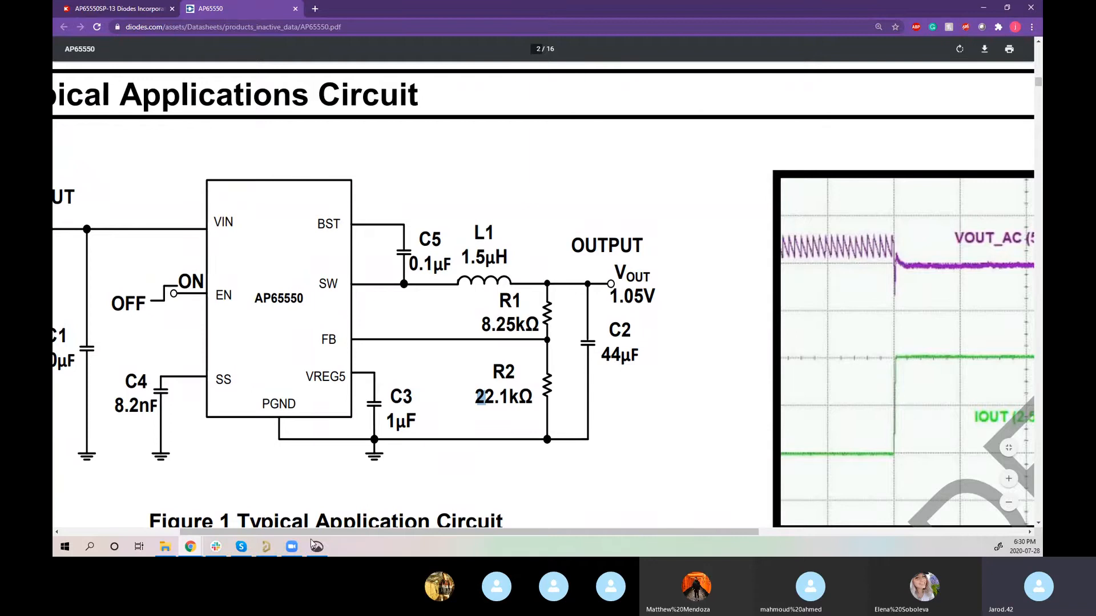
mouse_move(319, 551)
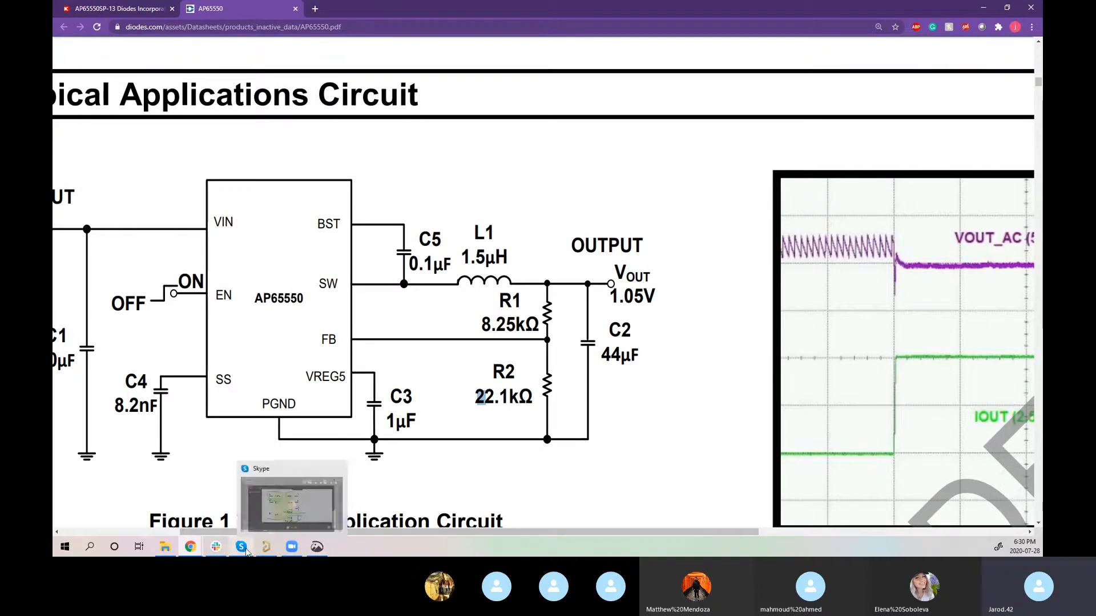
left_click(266, 547)
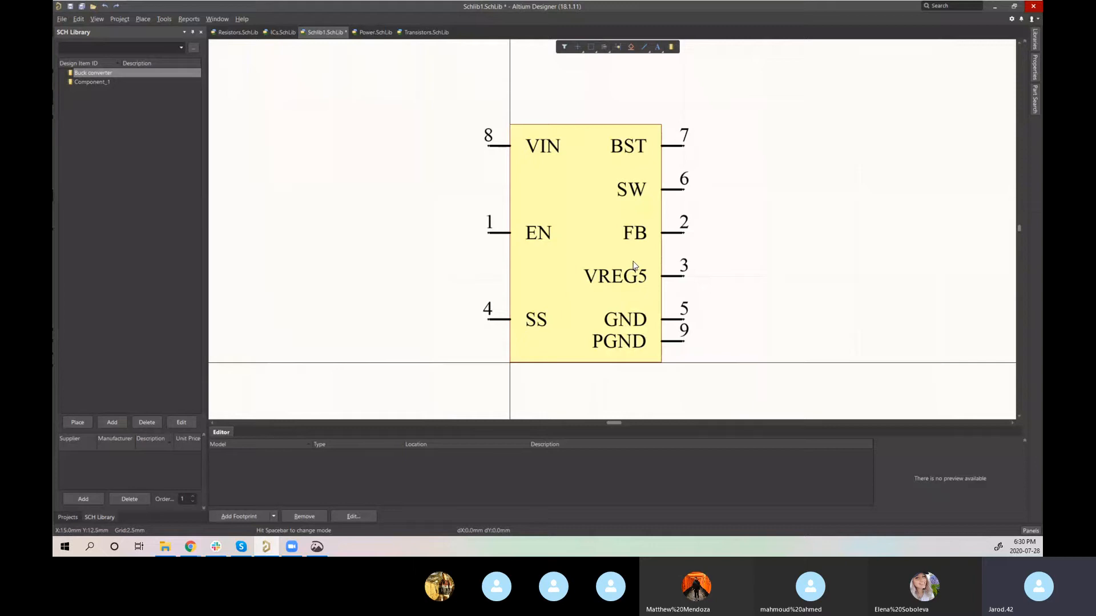
Step: Move the BST pin up two grid steps so it sits above the symbol body
left_click(673, 146)
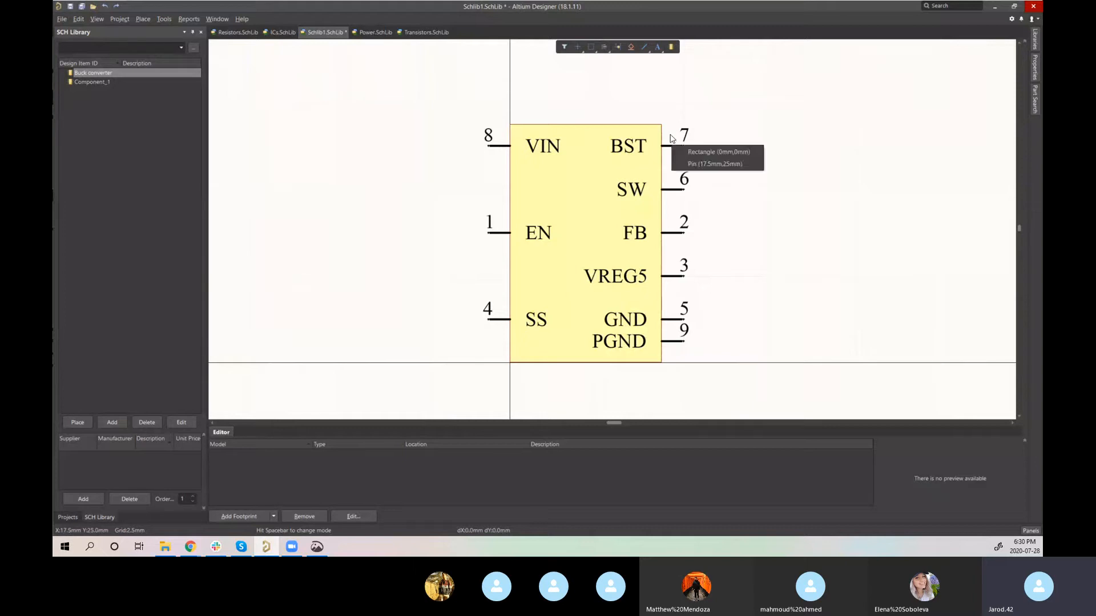
left_click(685, 164)
left_click(681, 113)
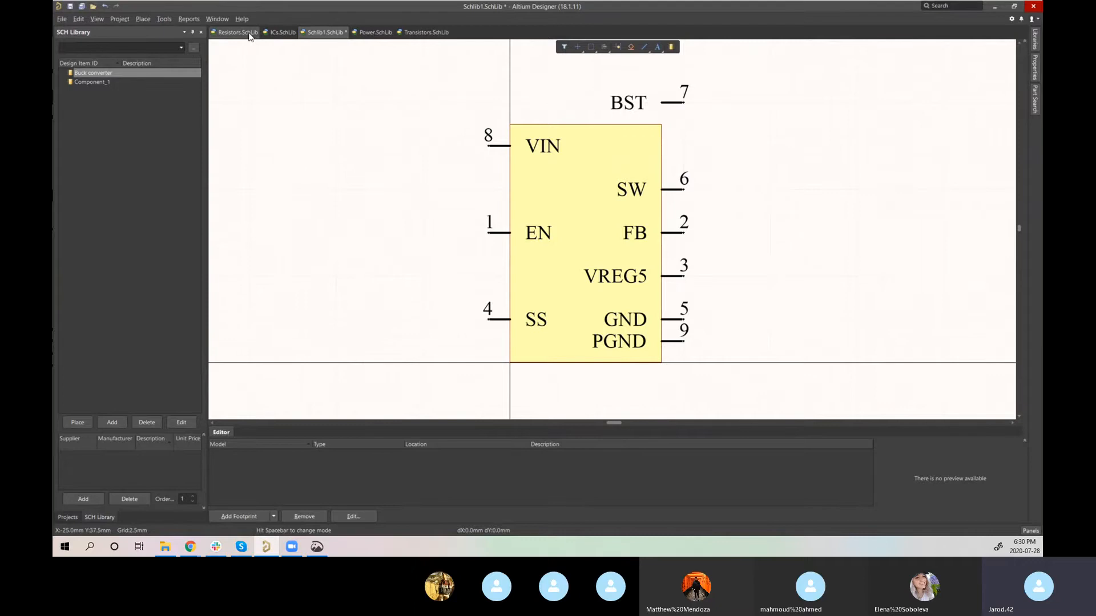
Step: Copy the resistor symbol from Resistors.SchLib and place it vertically in Schlib1.SchLib, one grid step outward between the BST and SW pins
left_click(219, 33)
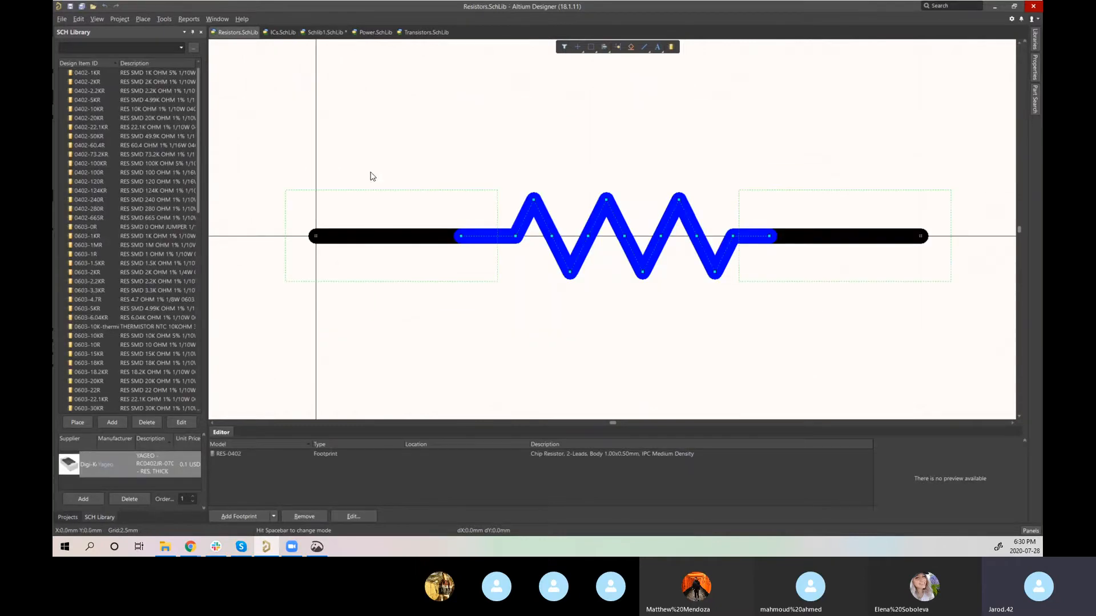
left_click(323, 33)
key("ctrl+v")
key("space")
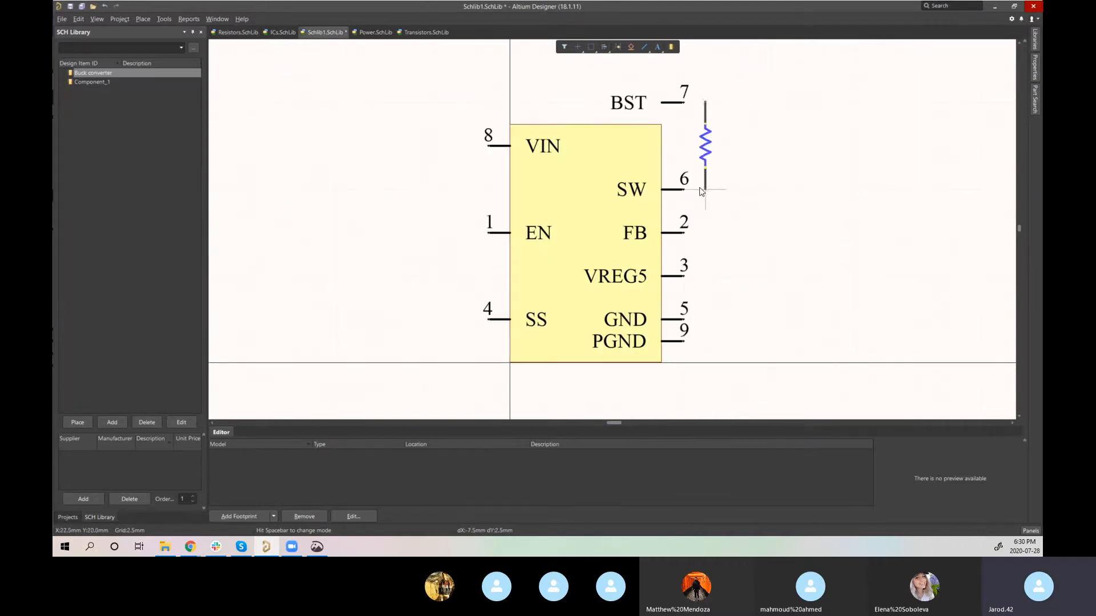
left_click(717, 192)
Step: Draw lines connecting BST to the resistor's upper end and SW through its lower end, extending the SW line outward
key("p")
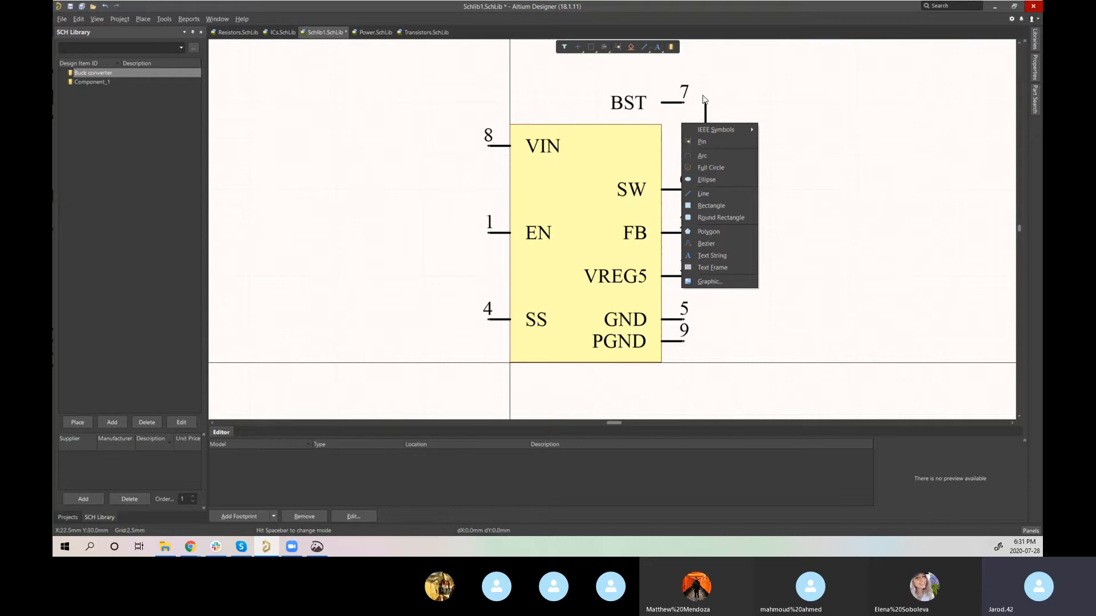
key("Escape")
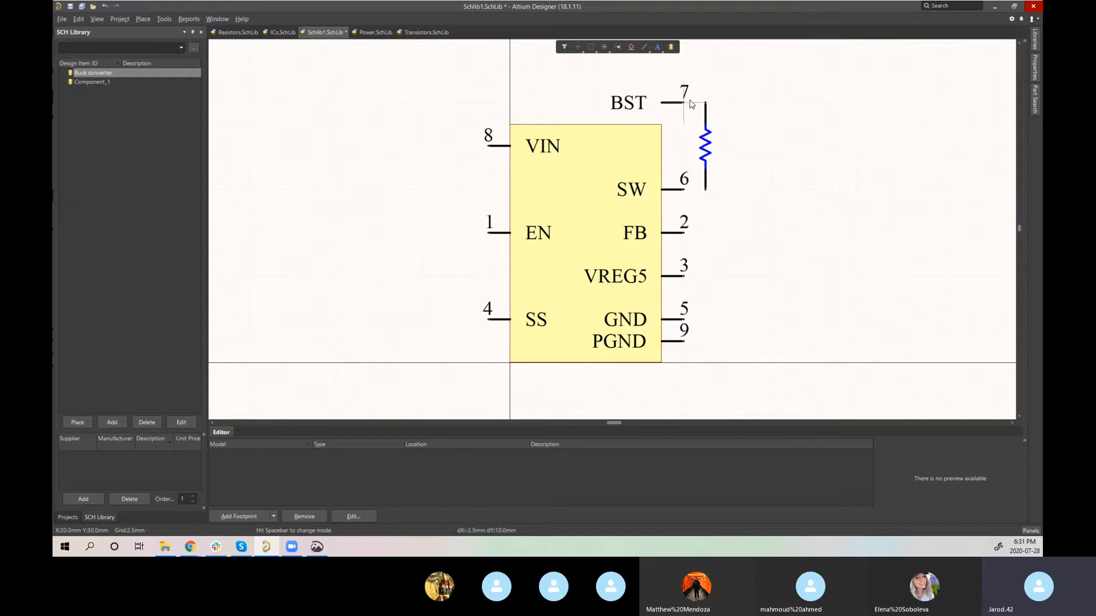
left_click(686, 106)
left_click(706, 104)
right_click(710, 189)
left_click(685, 193)
left_click(706, 191)
left_click(875, 194)
right_click(875, 194)
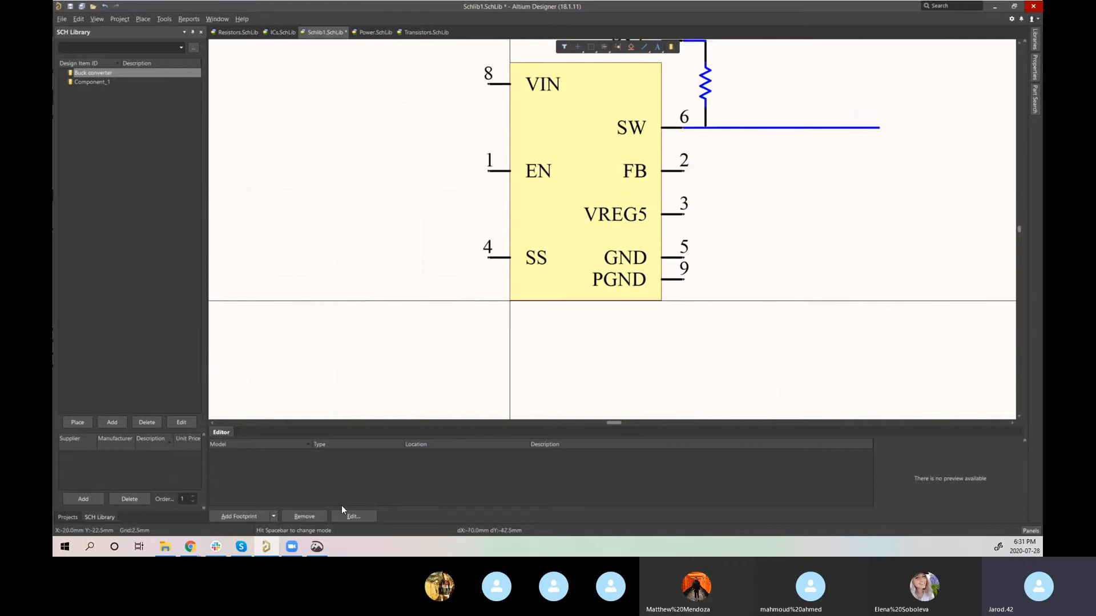
Step: Switch to Chrome to compare the BST and SW wiring with the AP65550 typical application circuit, and return to Altium Designer
scroll(641, 79, "up", 3)
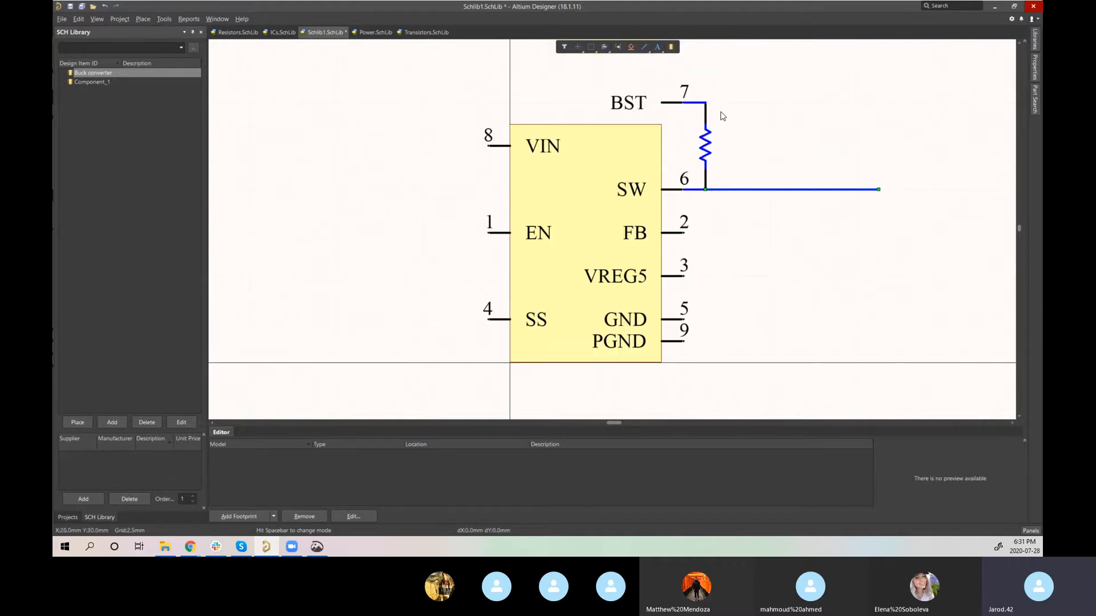
left_click(194, 547)
left_click(246, 502)
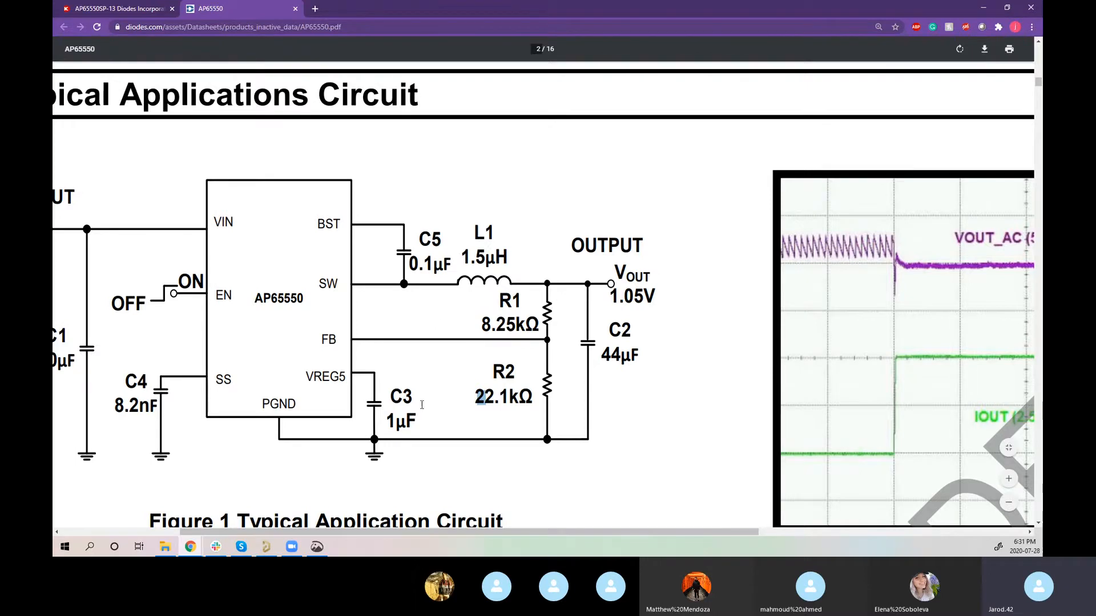
left_click(266, 547)
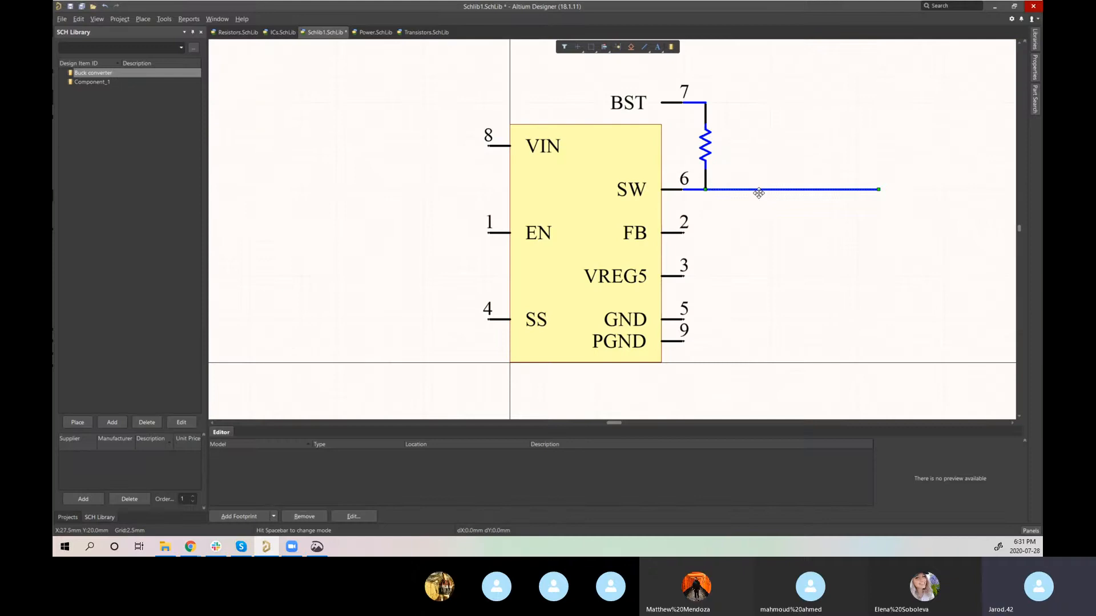
Step: Remove the trial lines and resistor, and move the BST pin down to the grid step directly above SW
key("Delete")
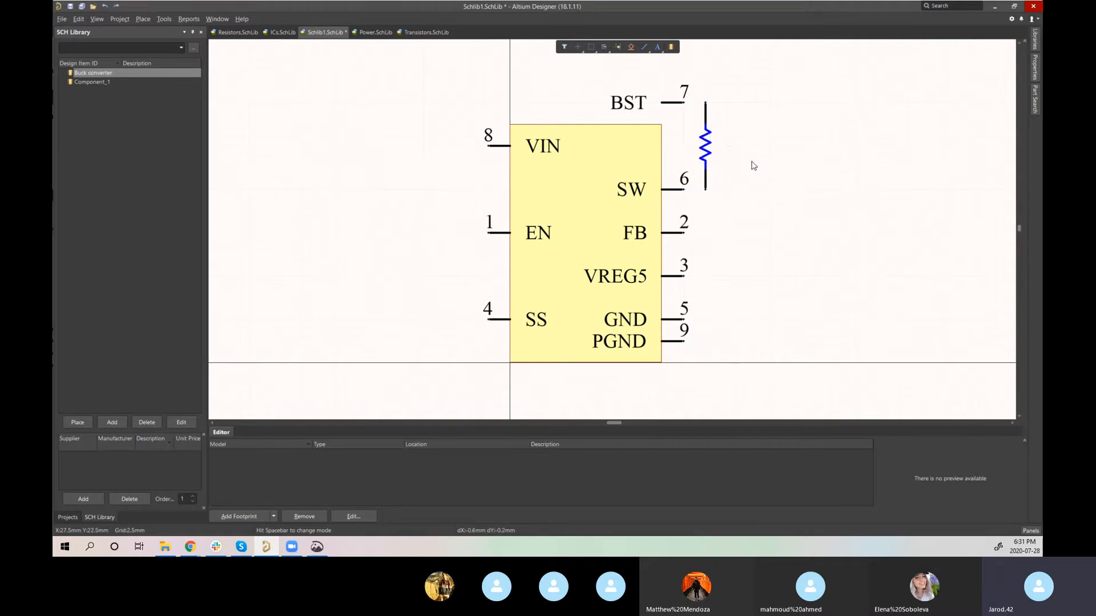
left_click_drag(745, 192, 708, 122)
key("ctrl+z")
key("ctrl+z")
key("ctrl+z")
left_click_drag(672, 105, 673, 168)
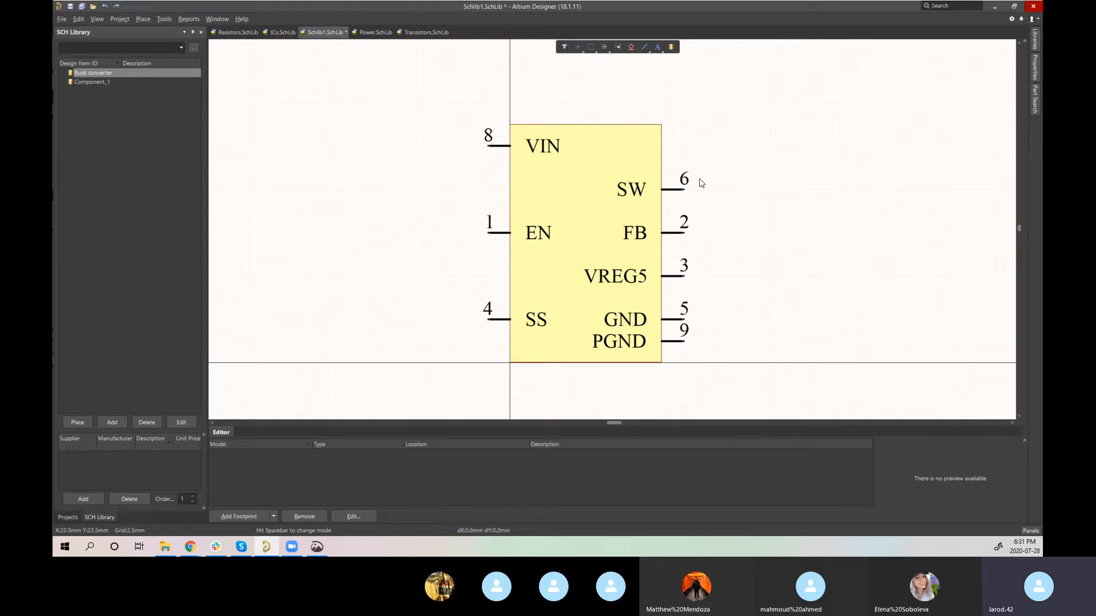
Step: Paste the resistor again and place it vertically, three grid steps outward from the ends of the BST and SW pins
key("ctrl+v")
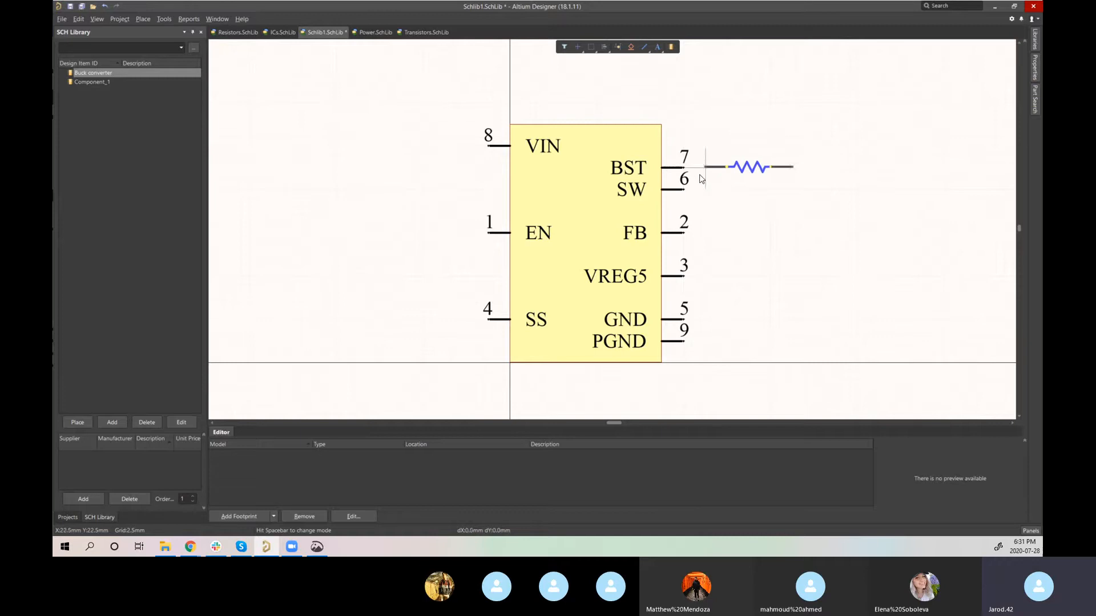
key("space")
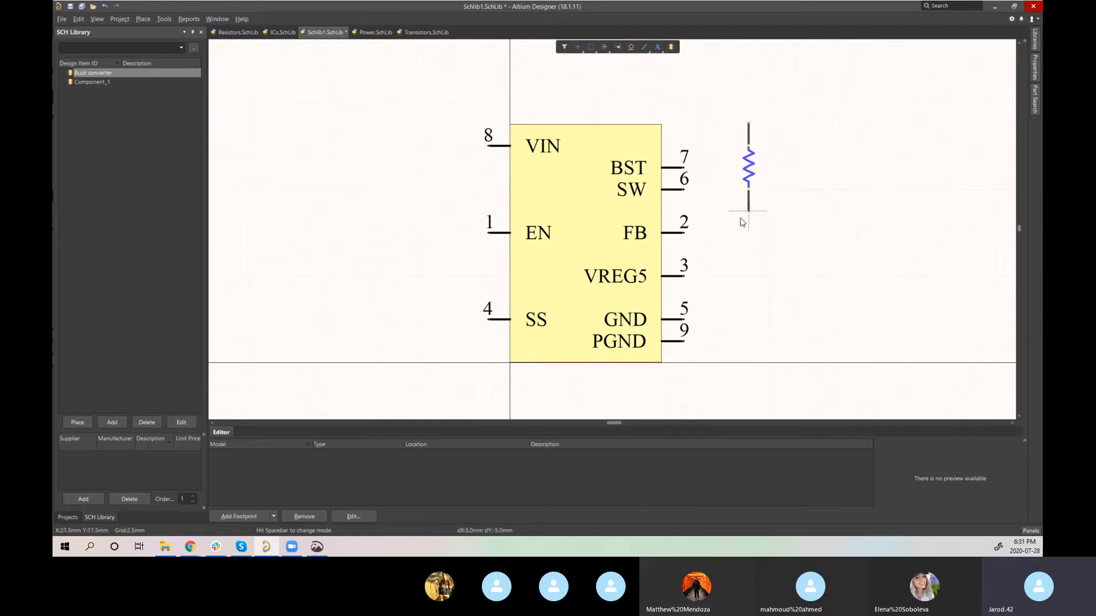
left_click(749, 213)
Step: Draw a stepped line from the BST pin outward and up to the resistor's upper end
key("p")
key("l")
left_click(685, 168)
left_click(719, 169)
left_click(719, 127)
left_click(746, 122)
right_click(797, 185)
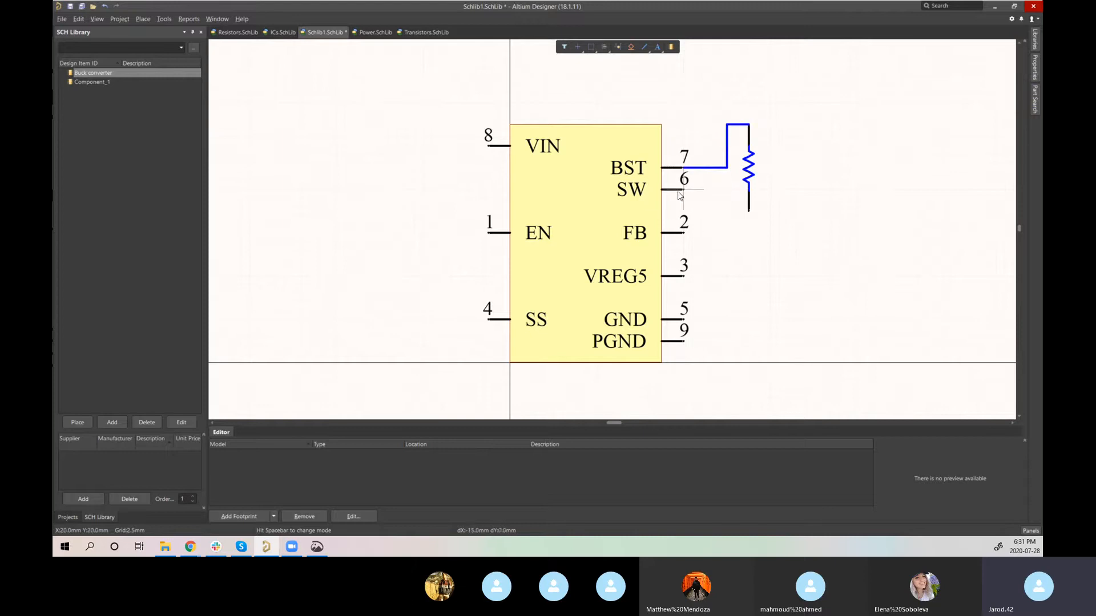
Step: Draw a stepped line from the SW pin down to the resistor's lower end and extend it outward past the resistor
left_click(682, 191)
left_click(728, 189)
left_click(727, 210)
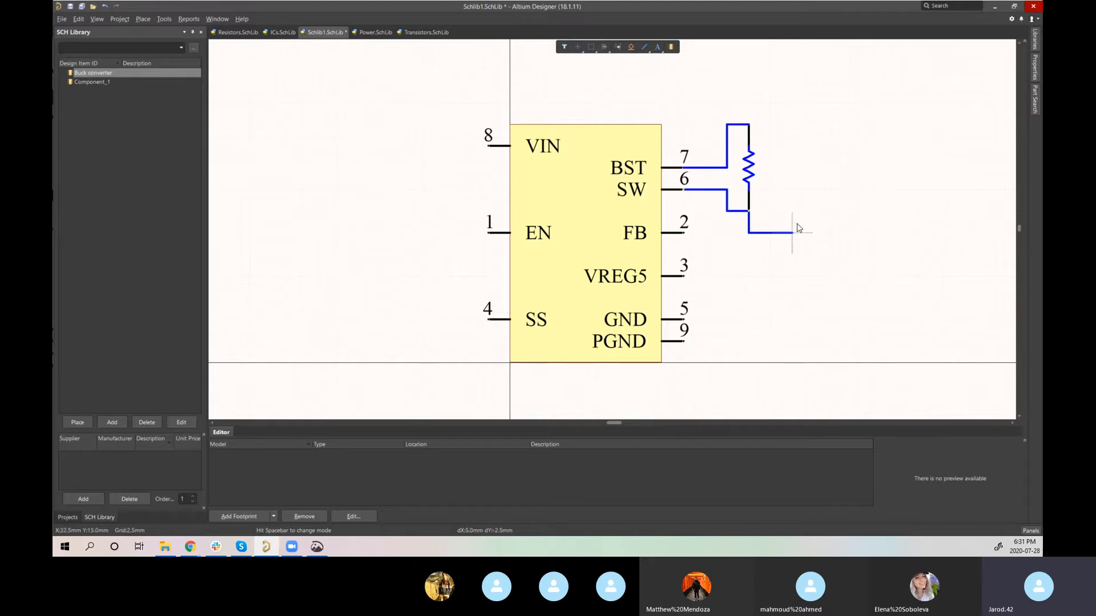
left_click(749, 211)
right_click(869, 210)
left_click(869, 210)
right_click(870, 210)
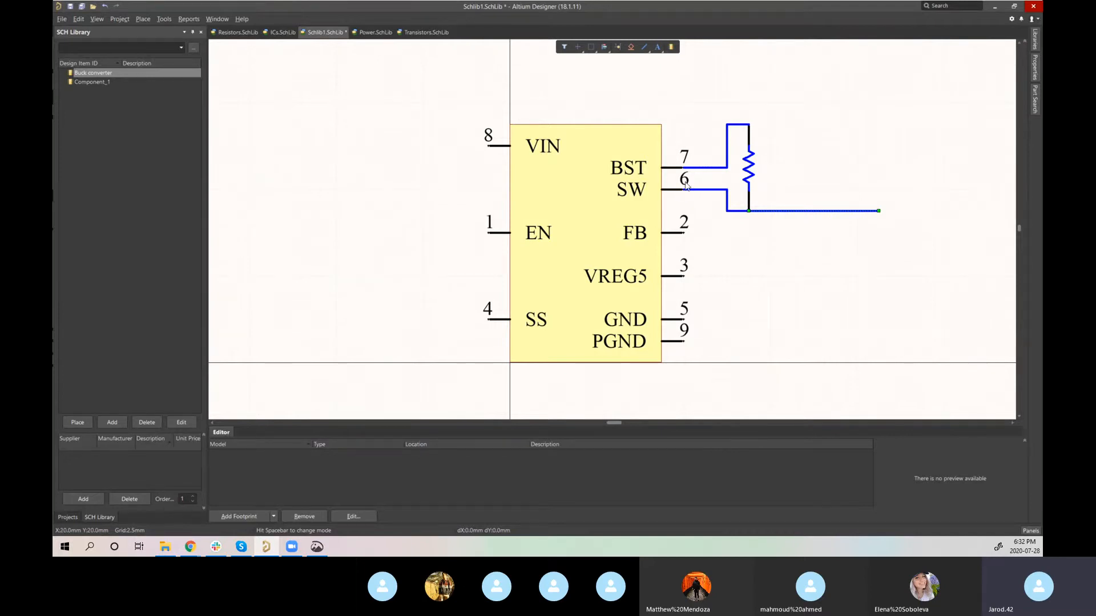
Step: Undo the close-spacing trial, including its connection lines, the pasted resistor and the BST pin move
key("ctrl+z")
key("ctrl+z")
key("ctrl+z")
key("ctrl+z")
key("ctrl+z")
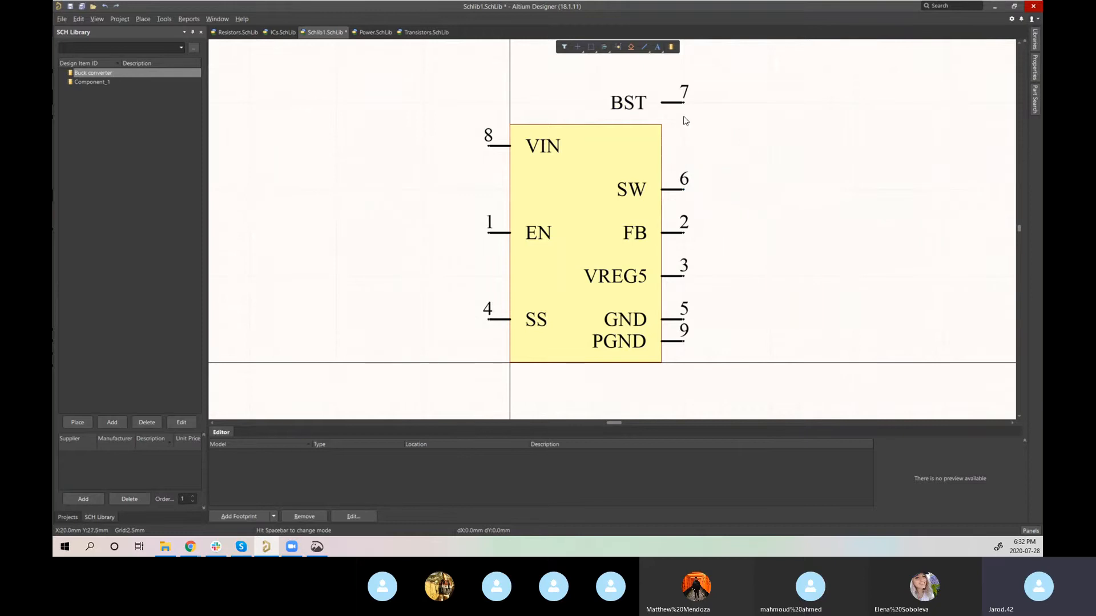
Step: Move the BST pin back inside the body outline, level with VIN, and clear any leftover trial graphics beside the symbol
key("ctrl+y")
left_click_drag(737, 210, 747, 99)
left_click_drag(668, 103, 667, 147)
left_click_drag(754, 215, 721, 96)
key("Delete")
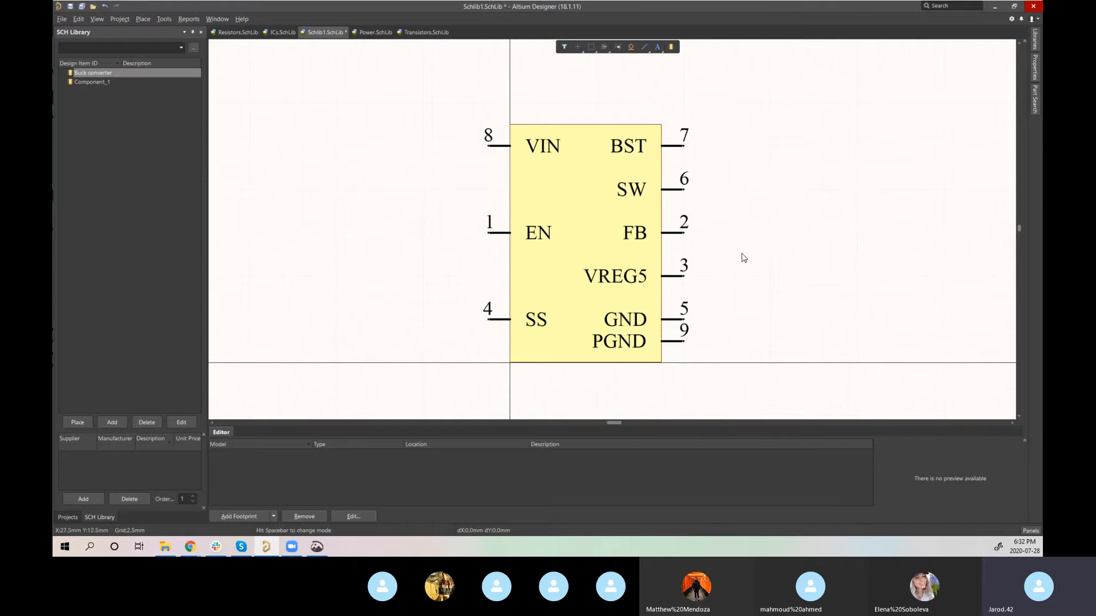
key("ctrl+s")
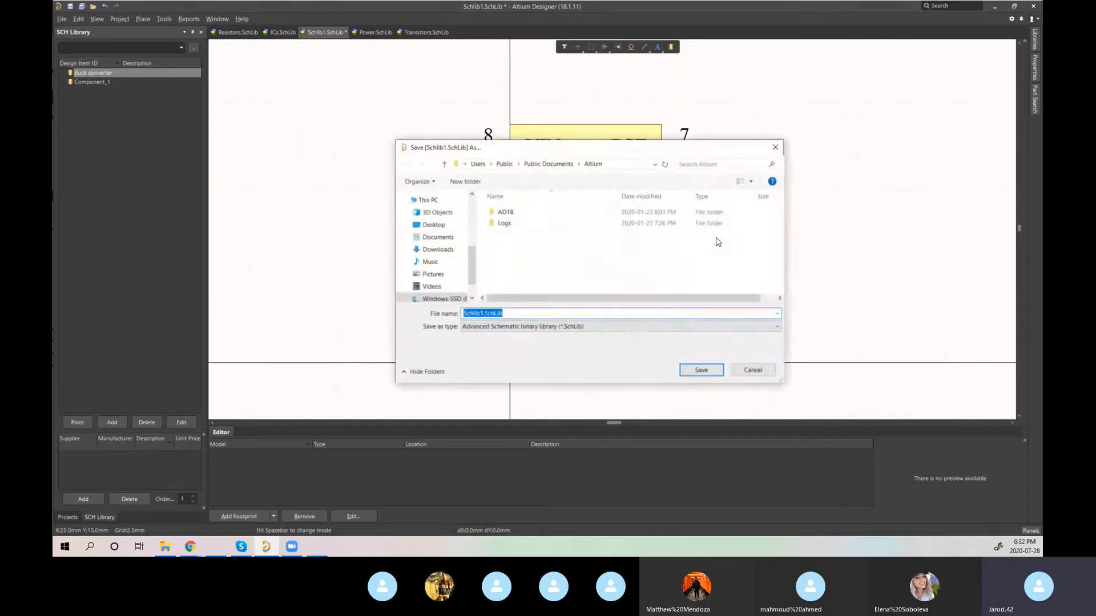
left_click(753, 370)
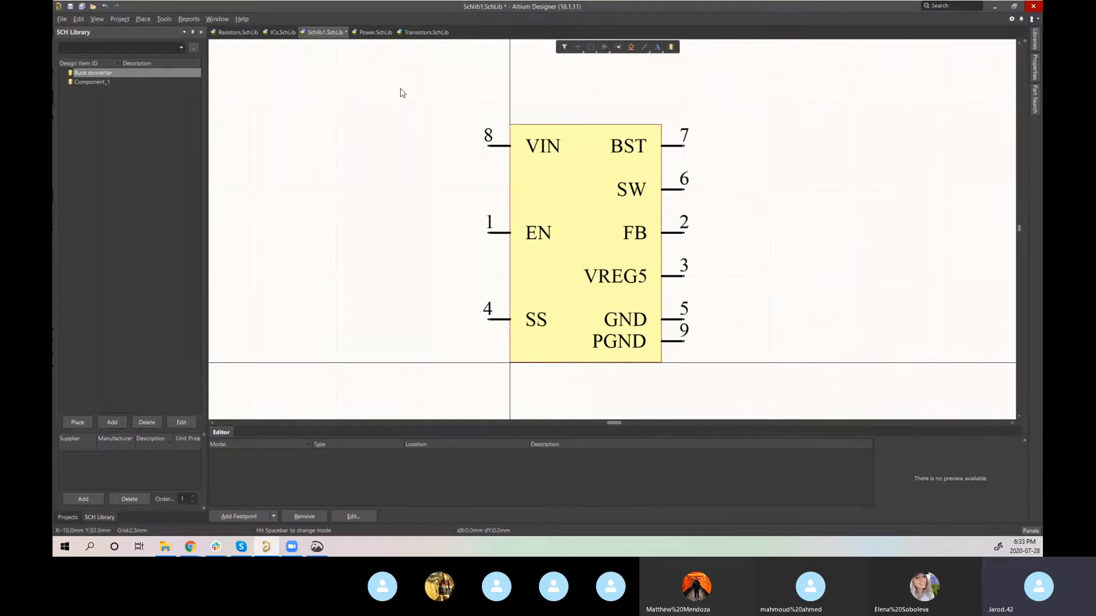
left_click(142, 19)
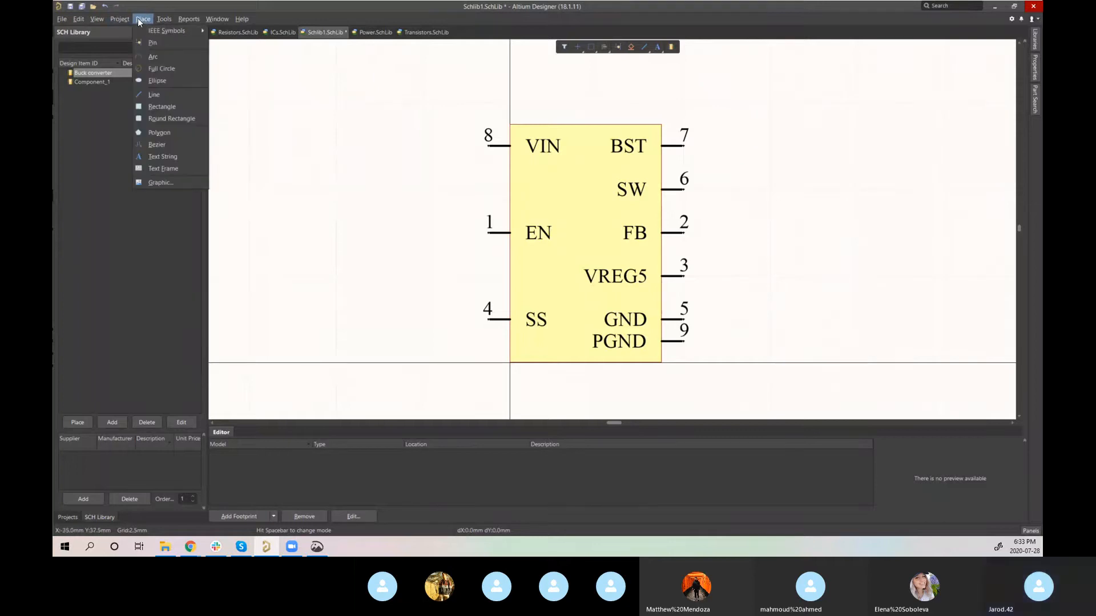
left_click(251, 191)
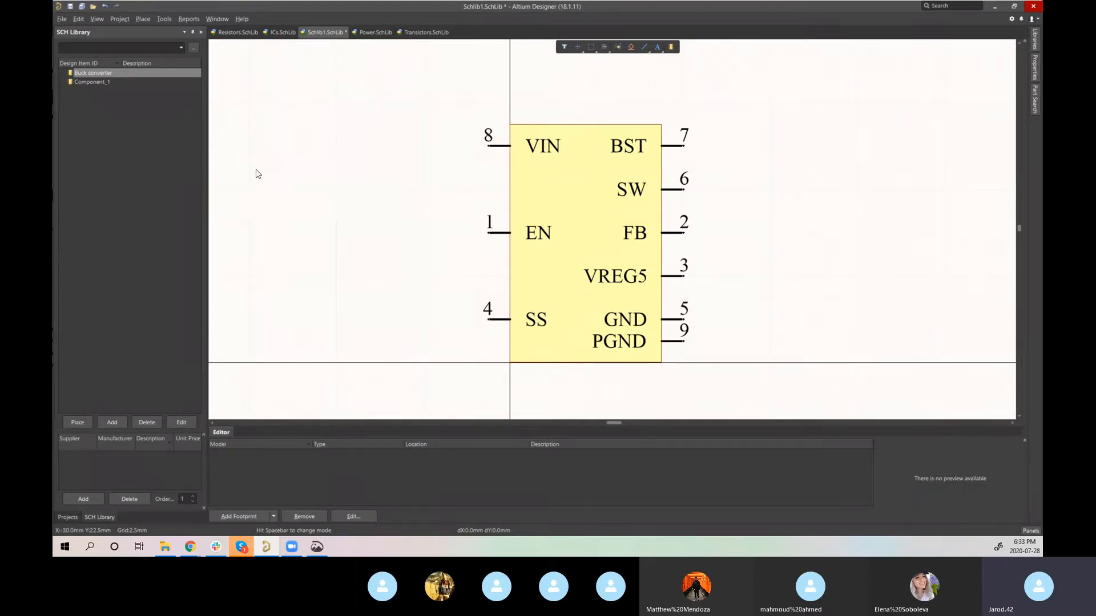
Step: Open the online Altium help on creating schematic symbols, examine its workspace and symbol-shape guidance, and return to Altium Designer
key("F1")
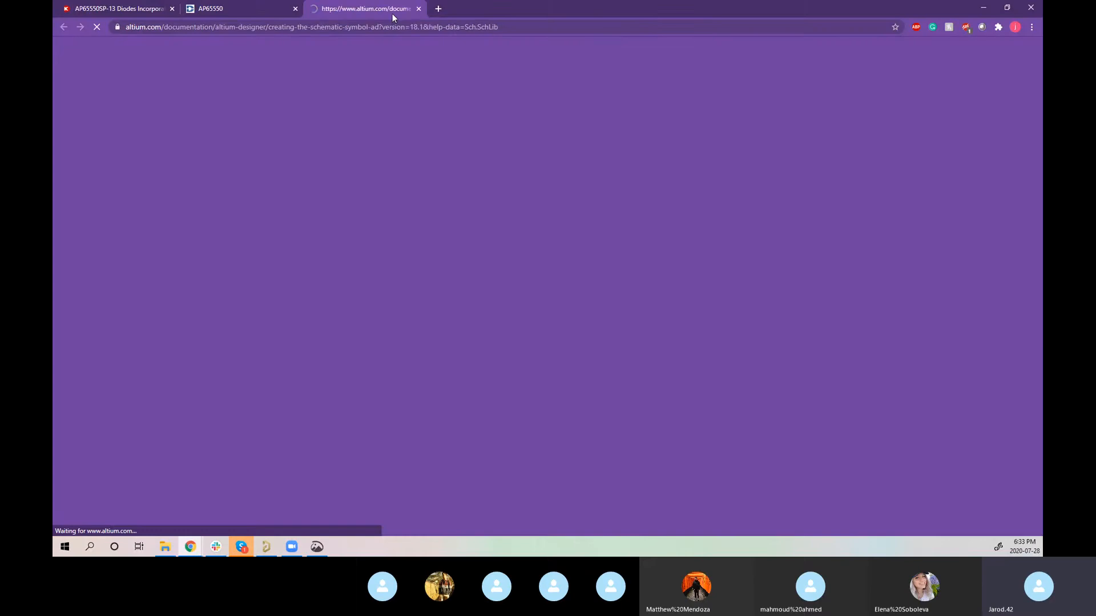
scroll(457, 189, "down", 20)
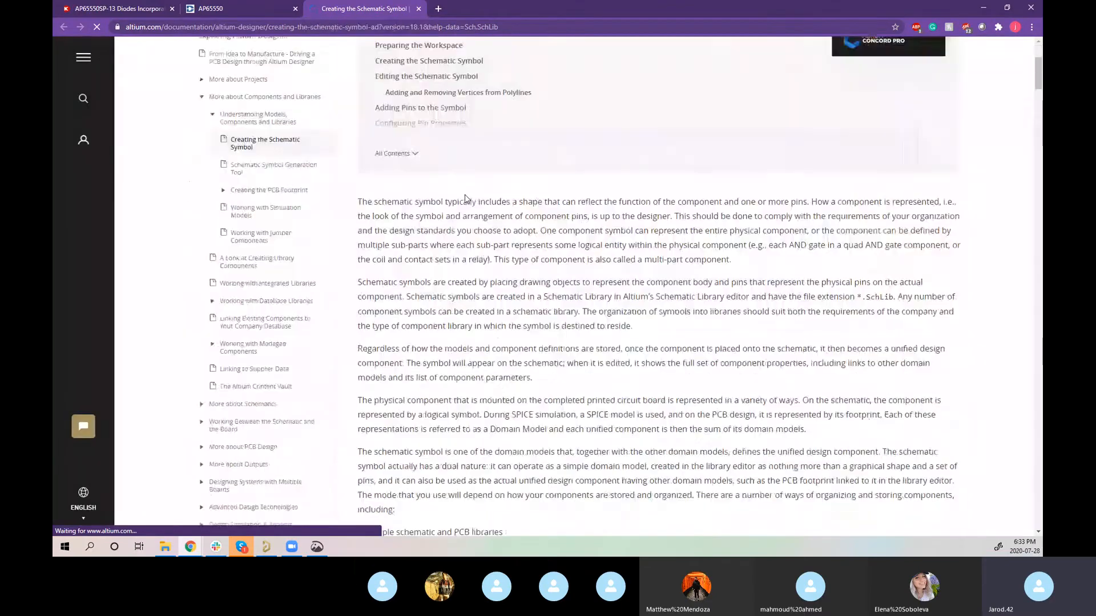
scroll(465, 196, "down", 6)
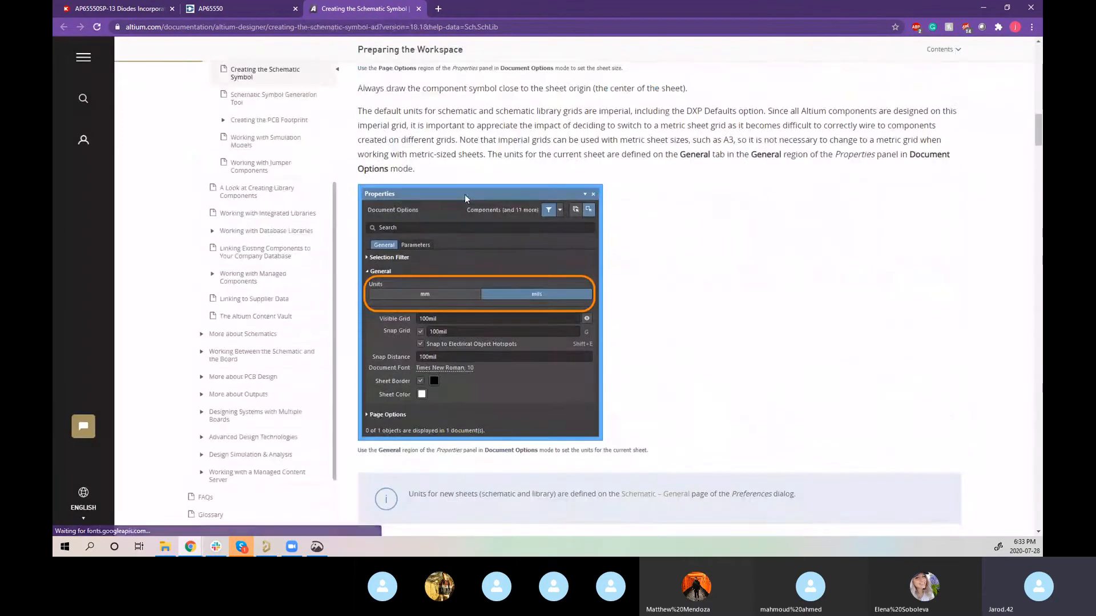
scroll(465, 198, "down", 5)
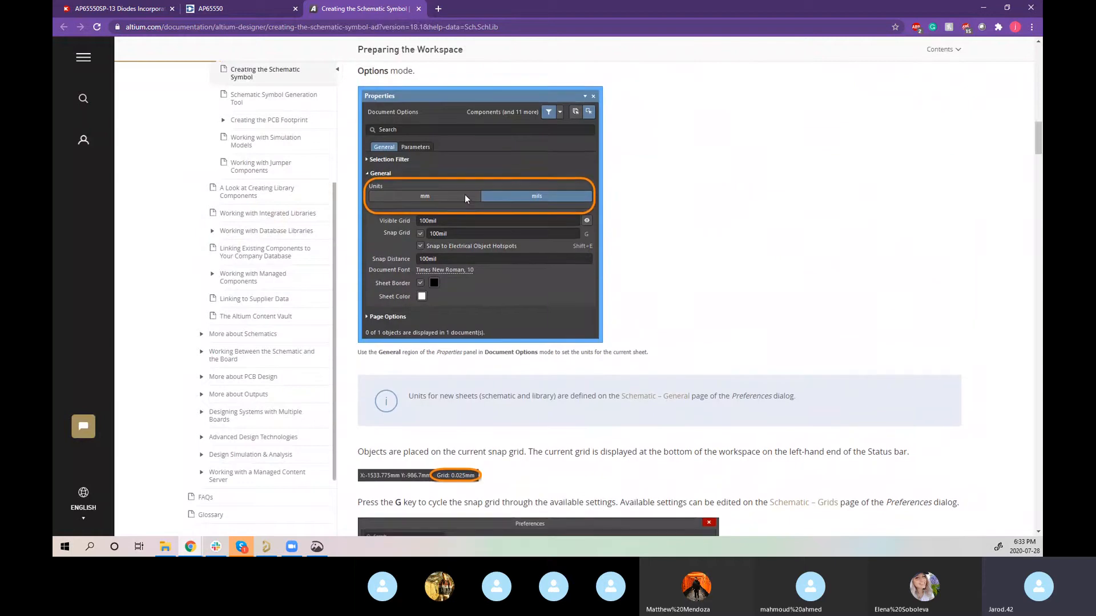
scroll(467, 198, "down", 8)
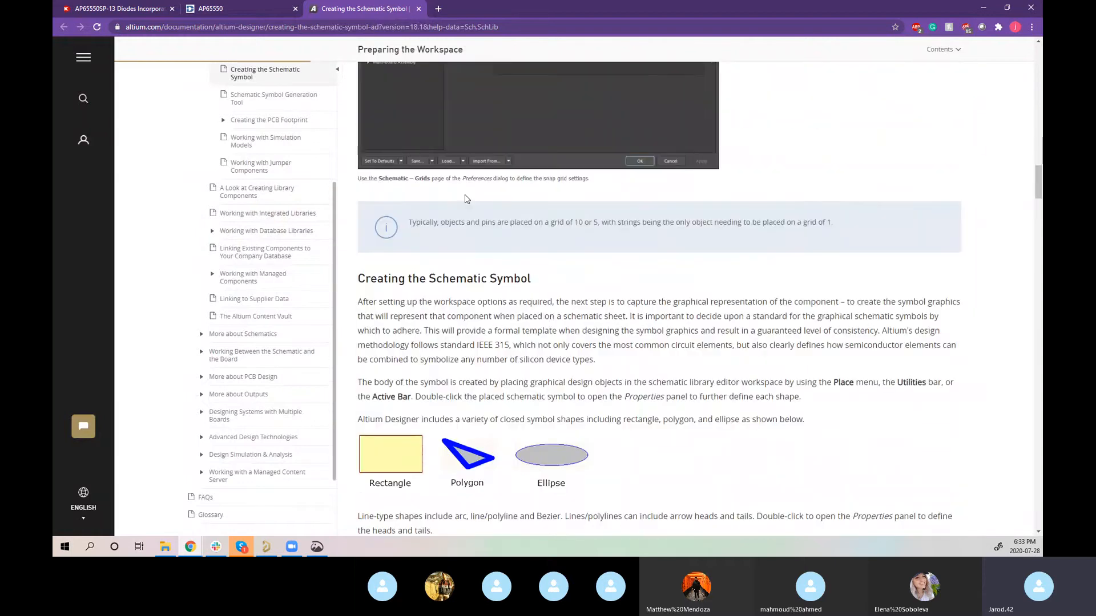
scroll(468, 198, "down", 8)
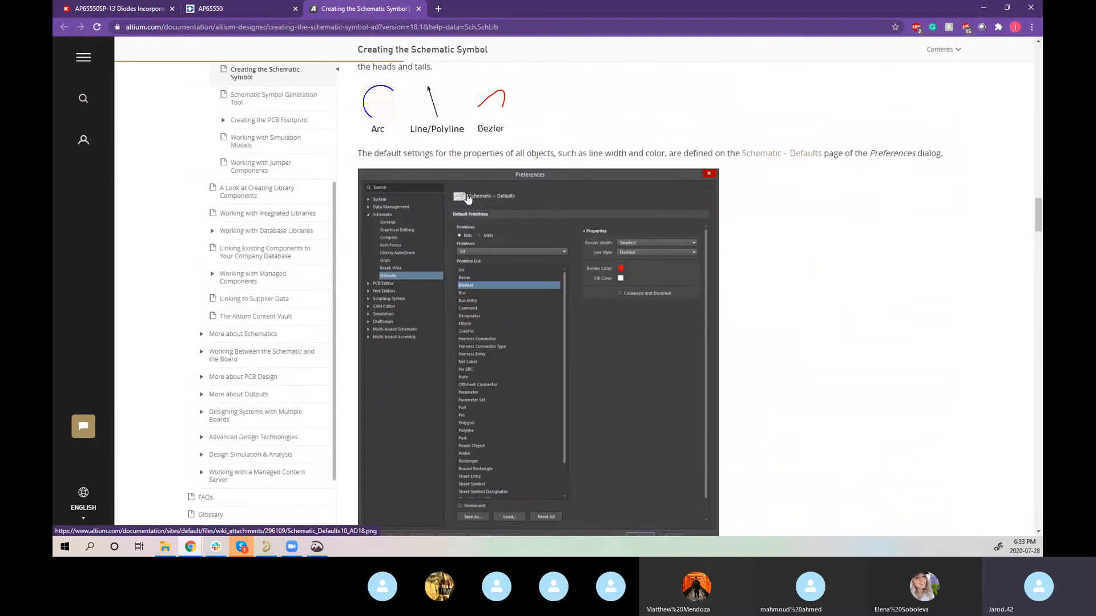
scroll(468, 198, "up", 2)
left_click(419, 9)
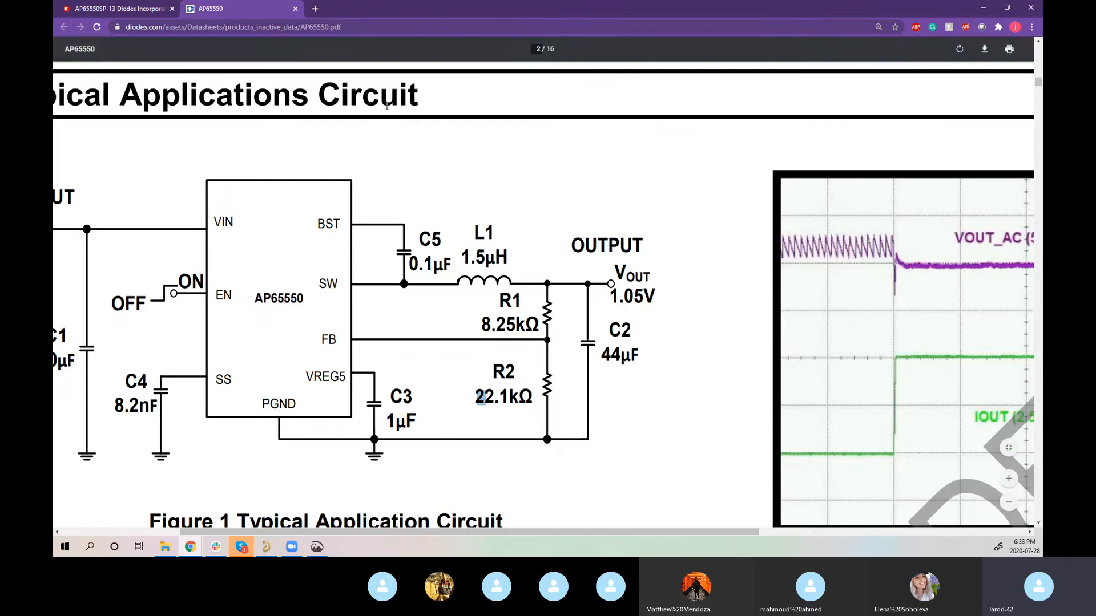
left_click(984, 8)
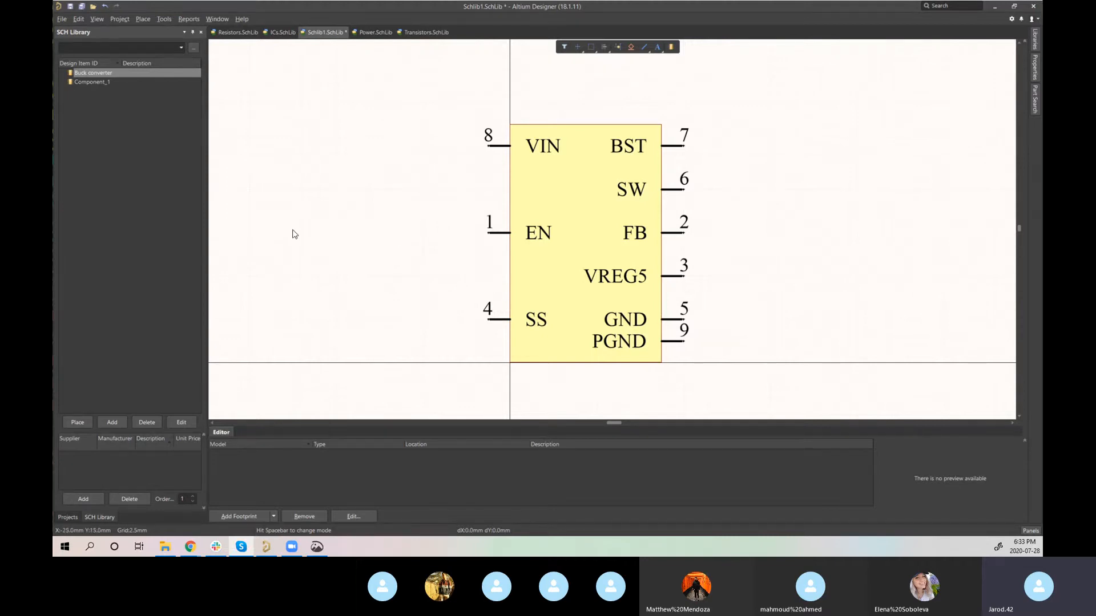
Step: Examine the transistor symbol of Component_1, and return to the Buck converter component in Schlib1.SchLib
left_click(827, 235)
mouse_move(328, 278)
right_mouse_down()
mouse_move(330, 262)
mouse_move(334, 274)
right_mouse_up()
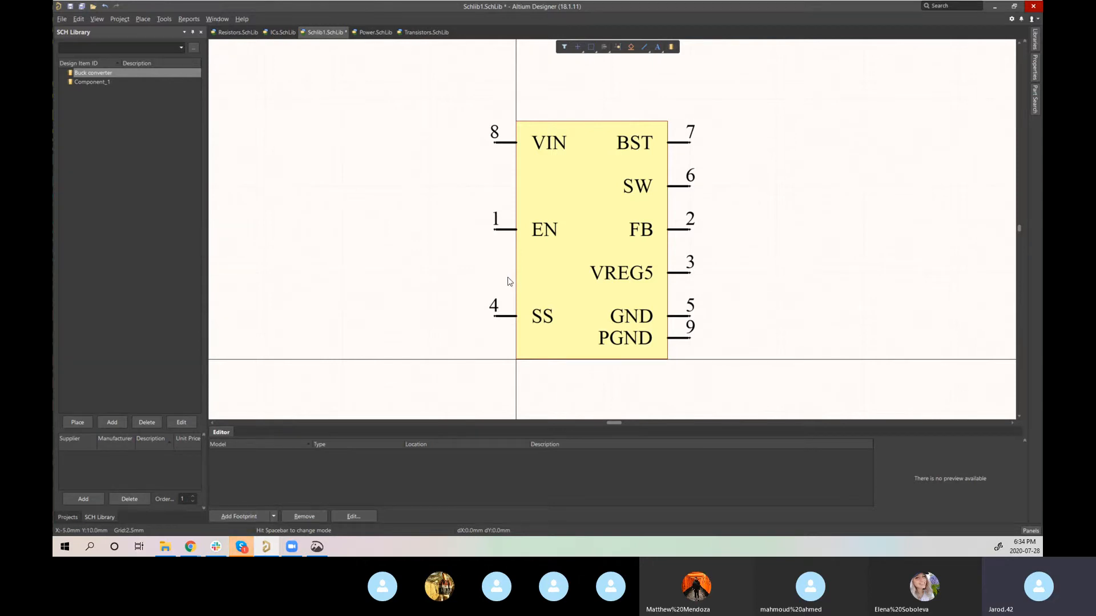
left_click(111, 82)
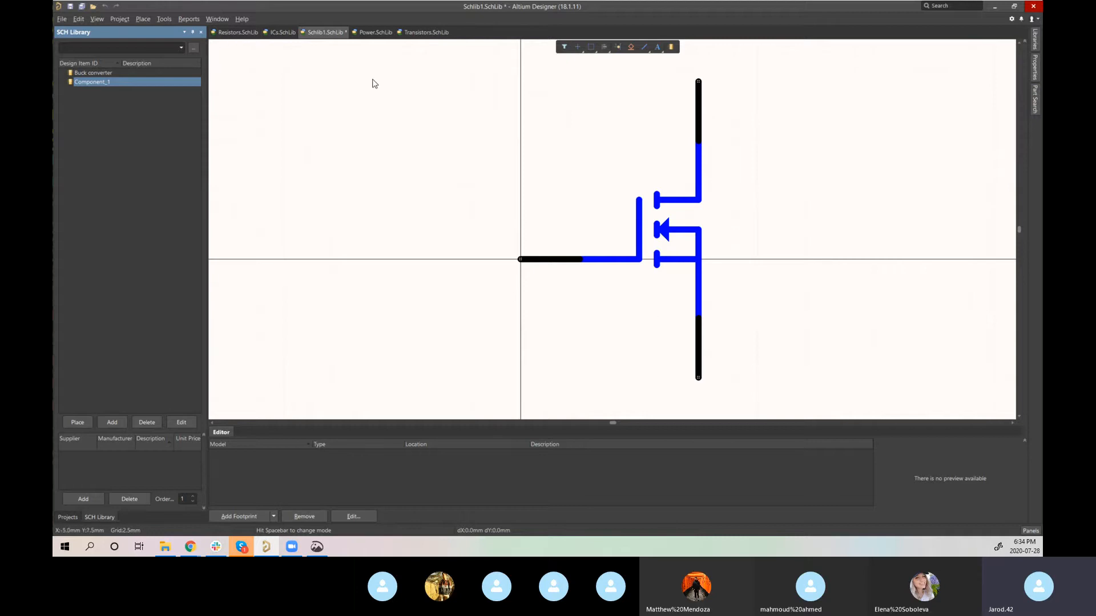
left_click(288, 35)
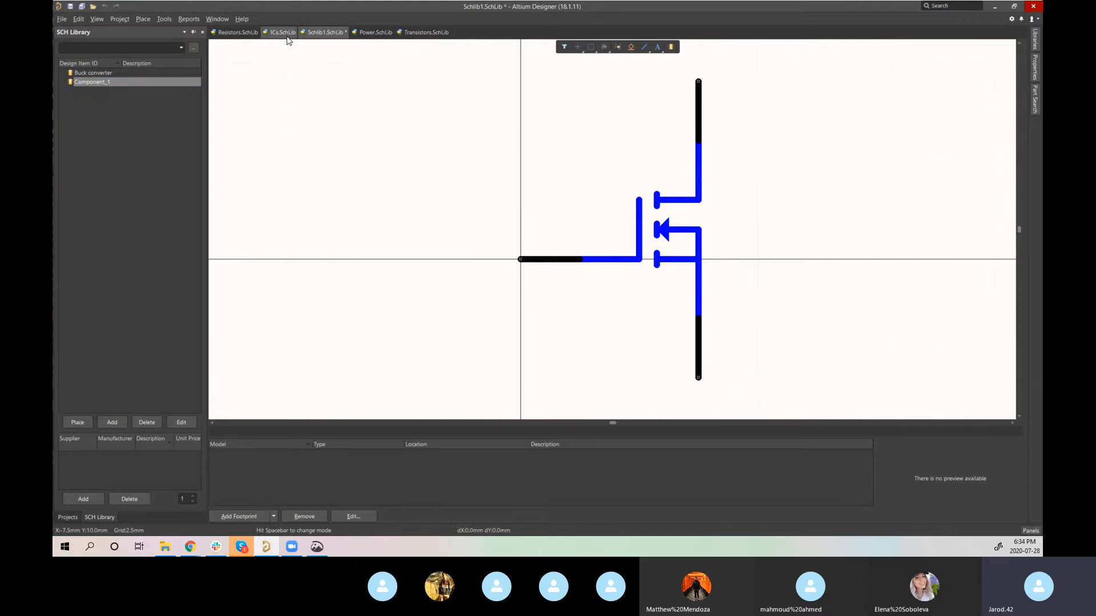
left_click(325, 32)
left_click(91, 73)
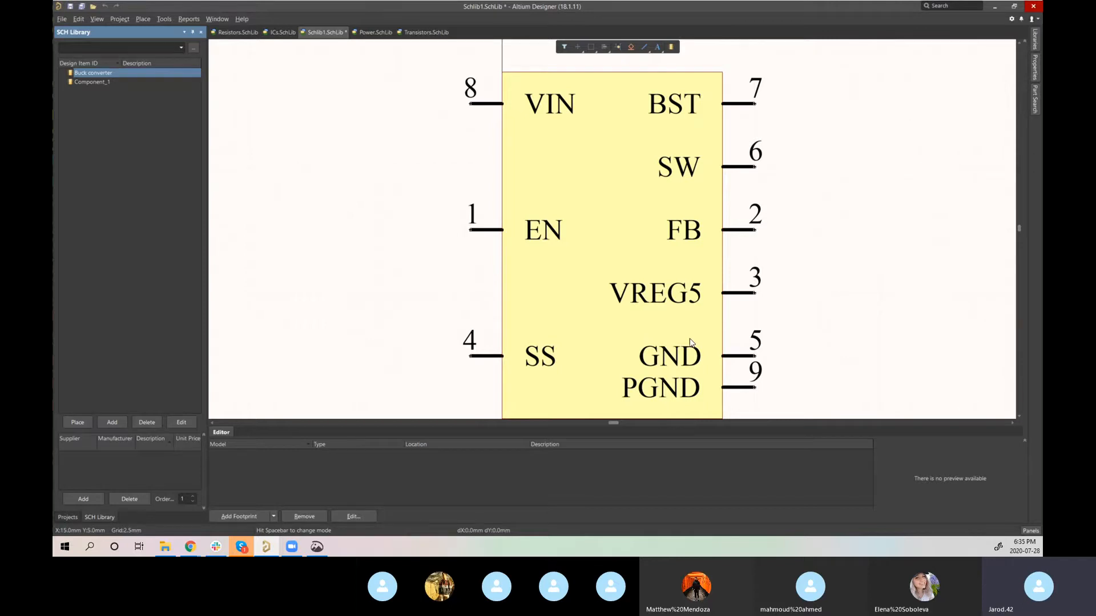
scroll(691, 342, "down", 1, "ctrl")
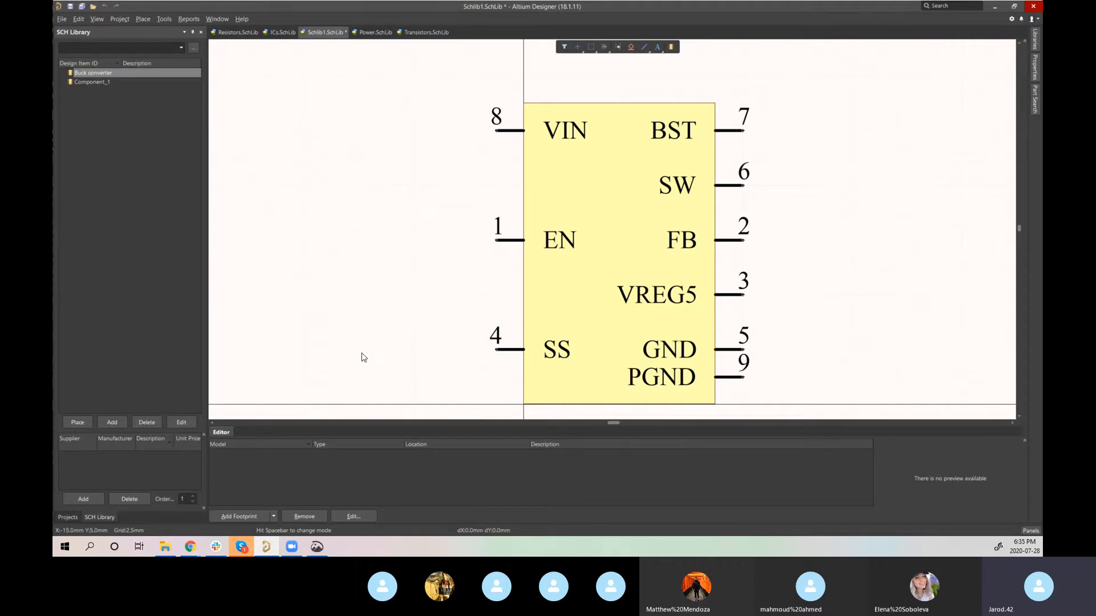
right_click_drag(359, 355, 329, 331)
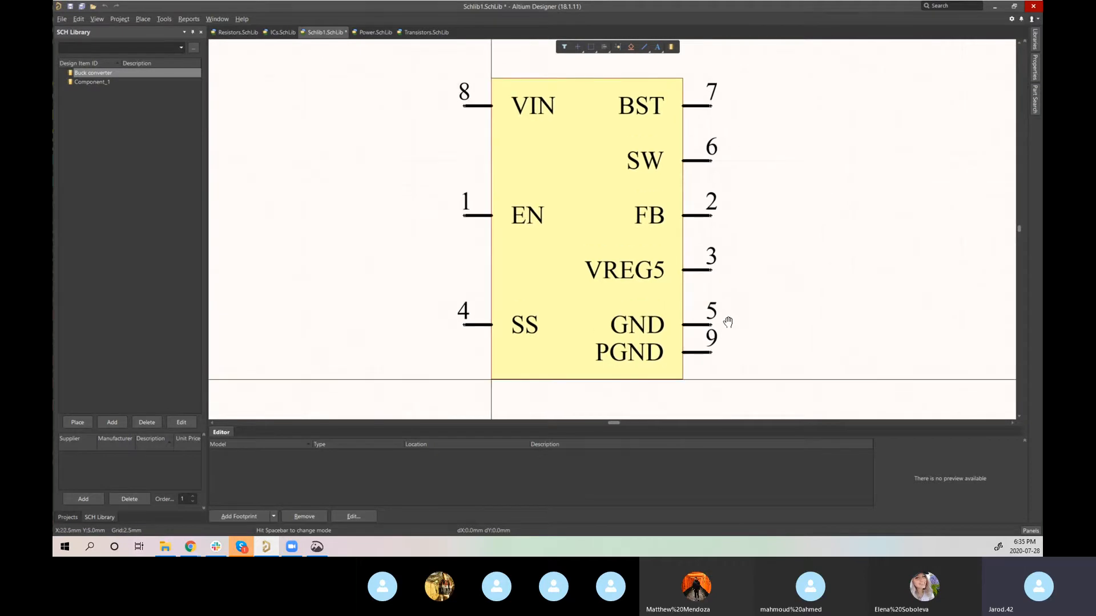
right_click_drag(726, 320, 350, 359)
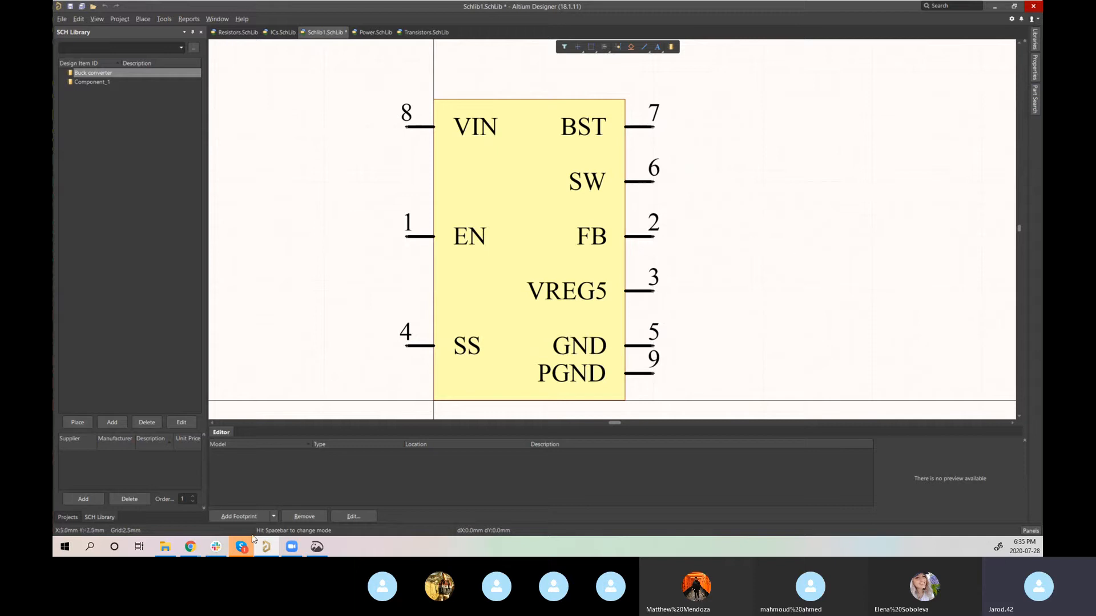
Step: Open Logic.SchLib from the Phantom Library folder
mouse_move(191, 548)
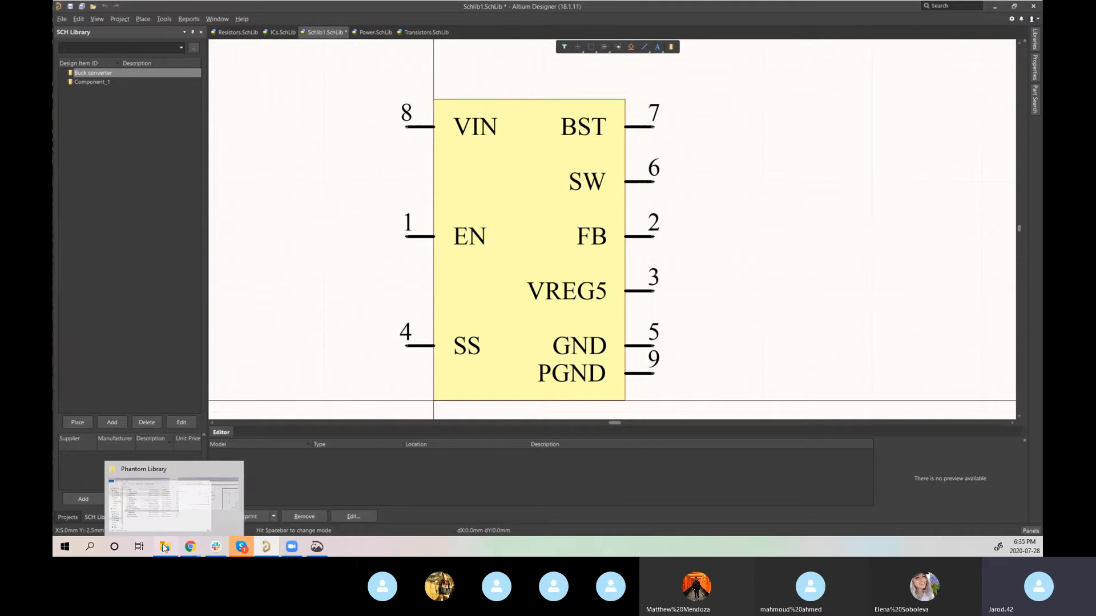
left_click(165, 549)
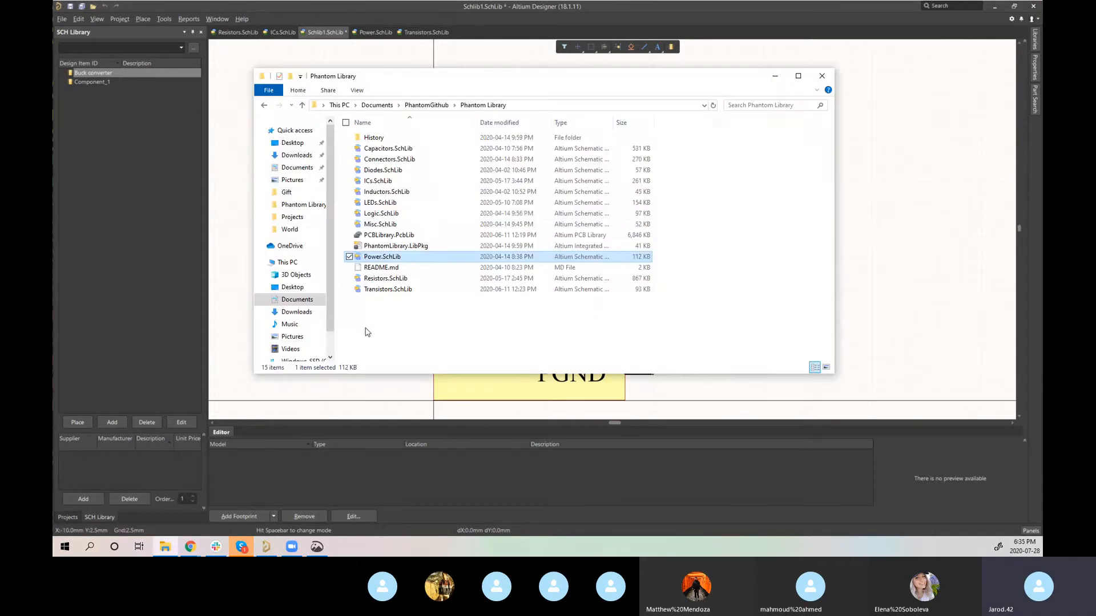
left_click(409, 215)
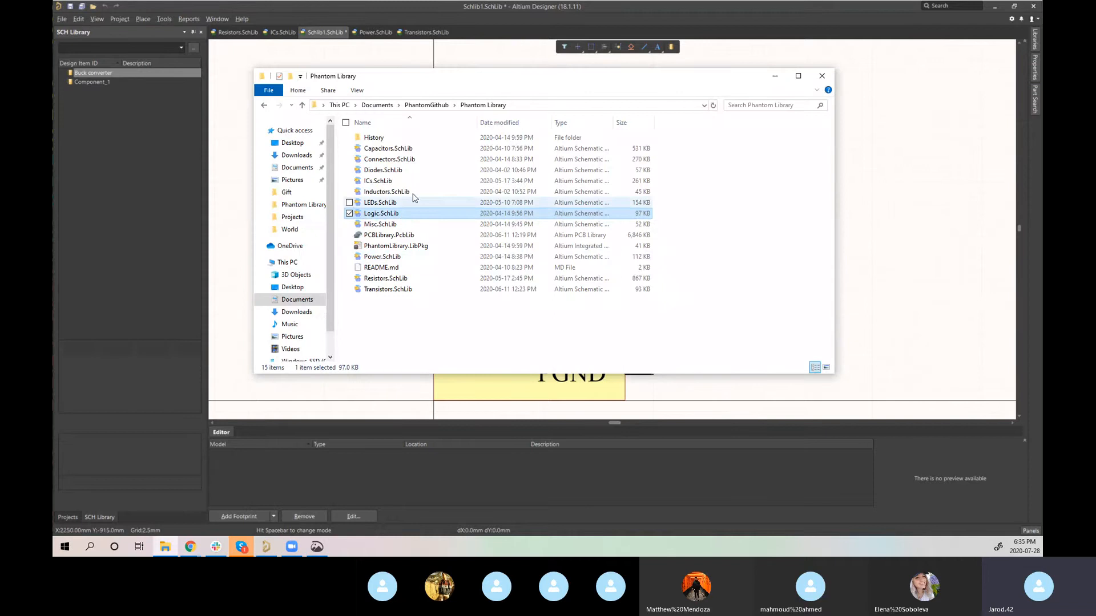
double_click(401, 213)
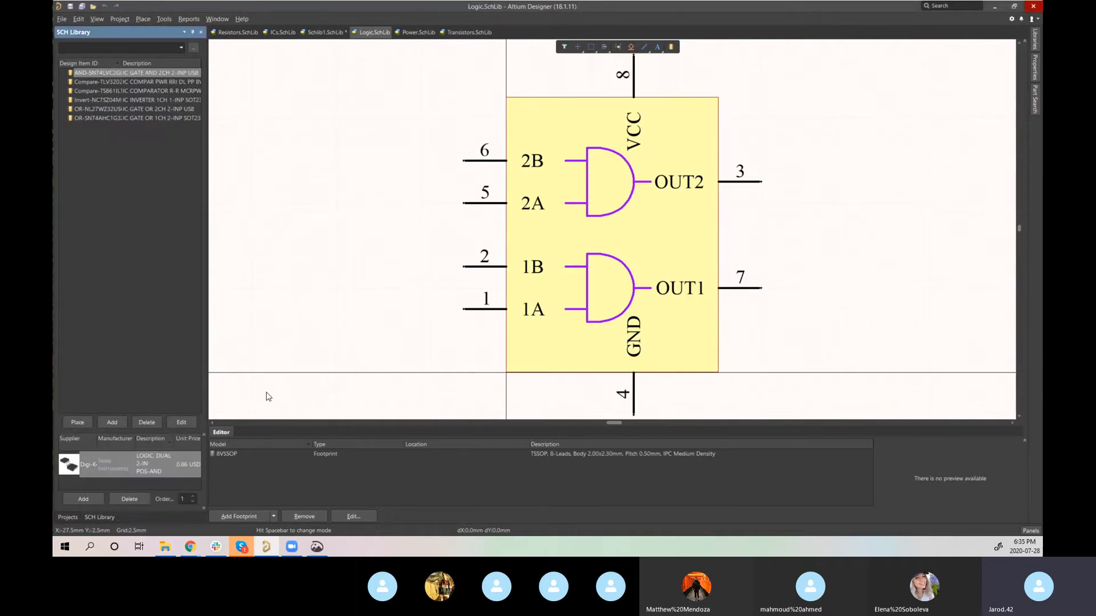
Step: Examine the symbols of the two comparators and the two-channel OR gate in the logic library
left_click(119, 83)
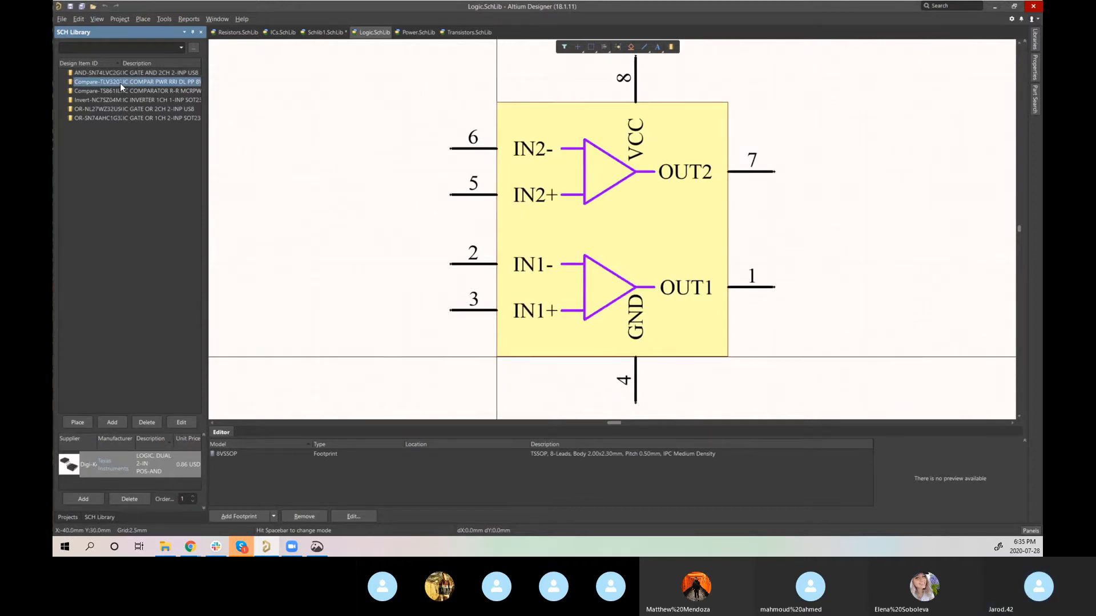
left_click(127, 91)
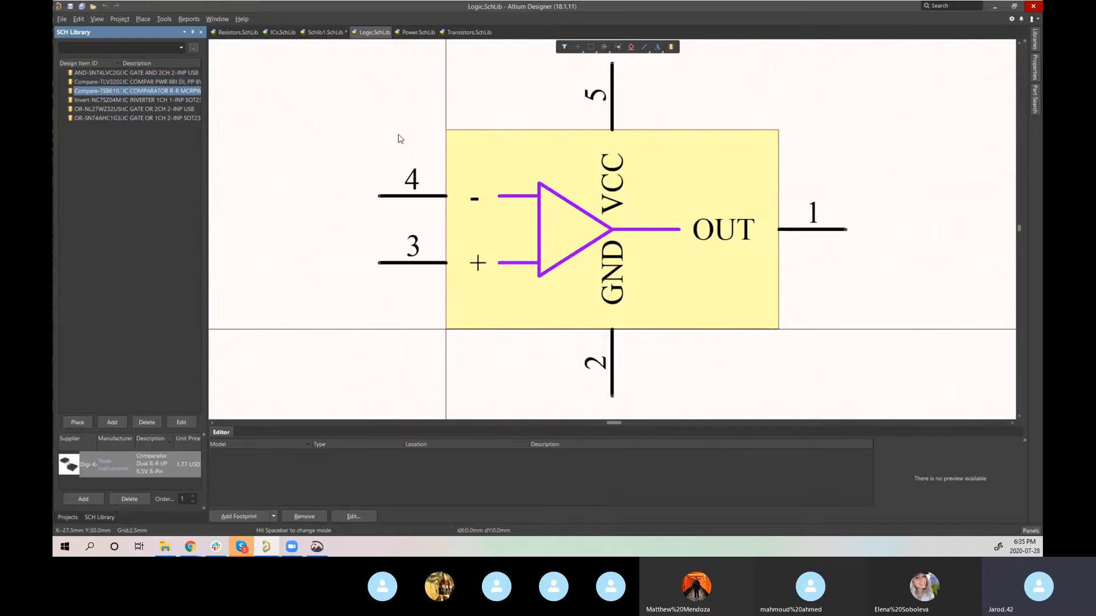
left_click(143, 107)
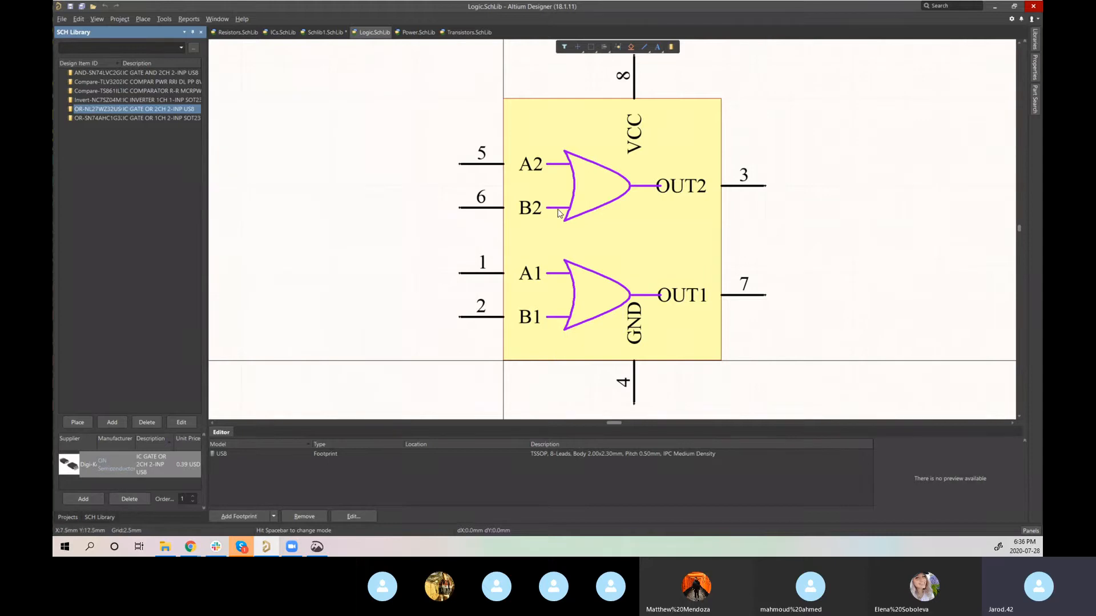
Step: Draw two parallel horizontal lines about 5 mm long beside the OR gate symbol as trial gate inputs
left_click(337, 195)
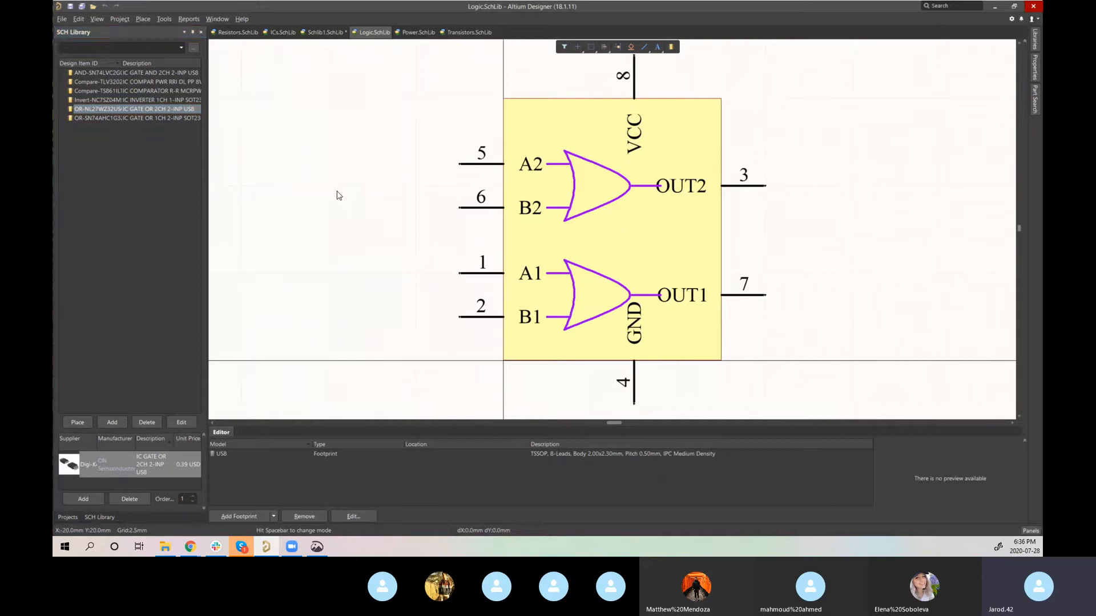
key("p")
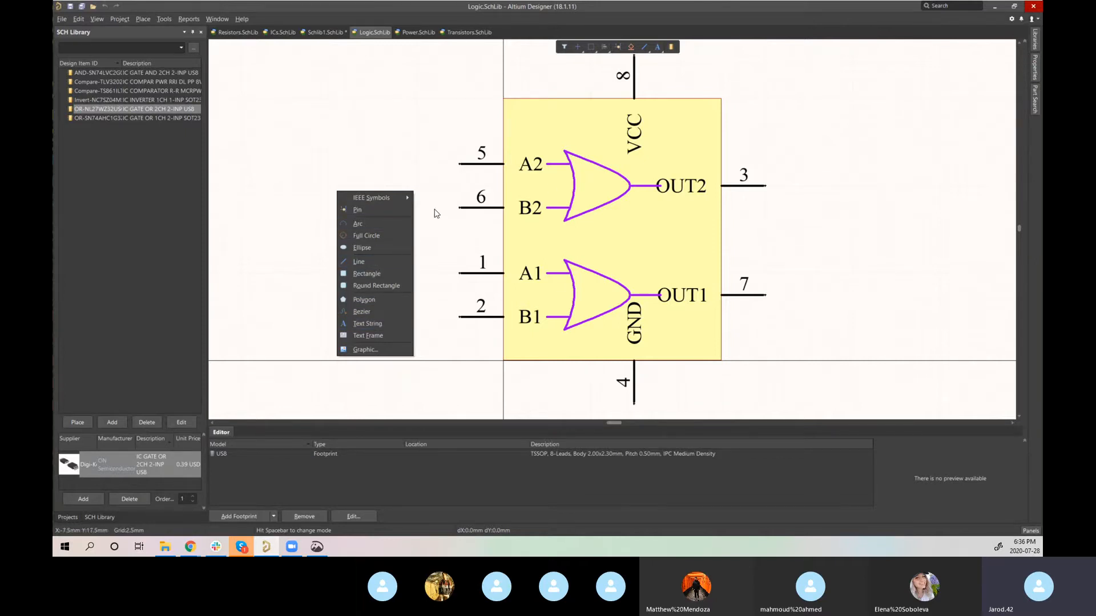
left_click(392, 263)
left_click(291, 162)
left_click(331, 165)
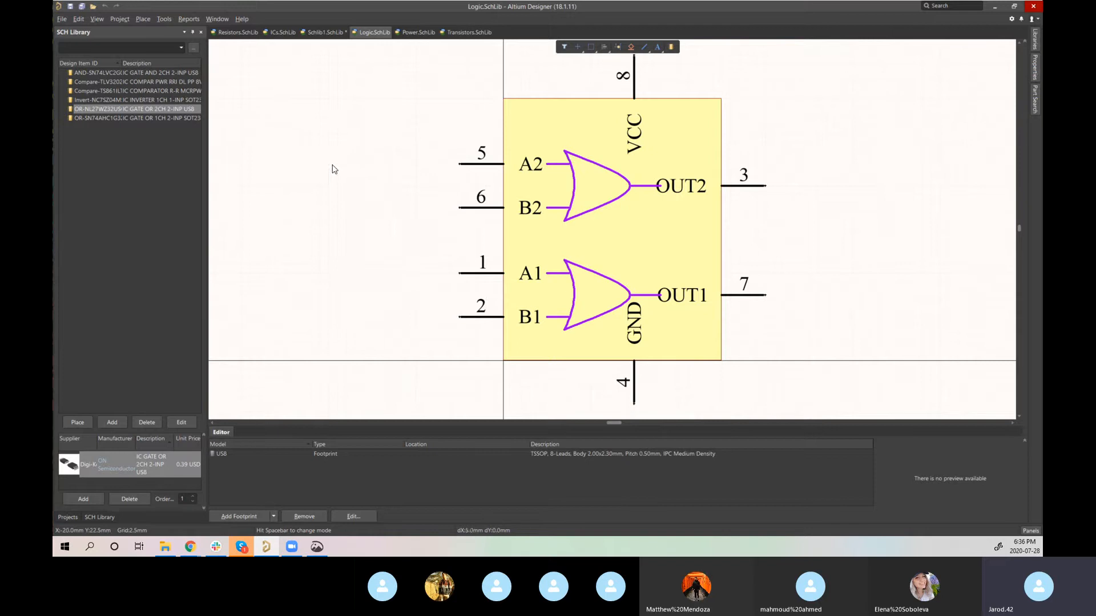
right_click(331, 166)
left_click(287, 188)
left_click(331, 187)
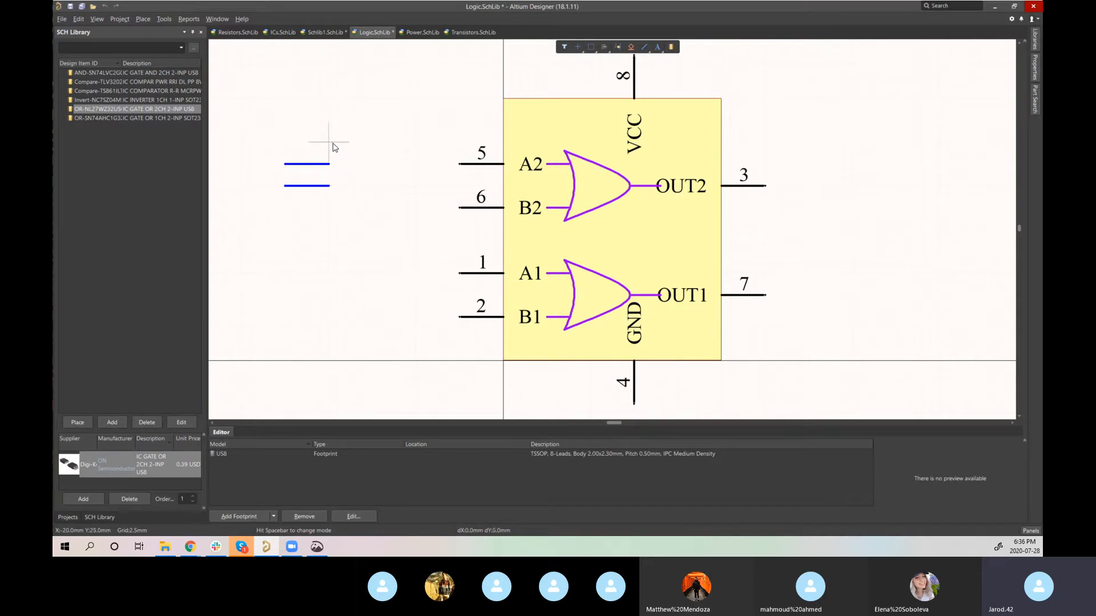
Step: Draw a trial triangular gate body with a vertical back edge at the input line ends and two sides meeting at a point
left_click(329, 143)
left_click(329, 207)
right_click(377, 263)
left_click(330, 207)
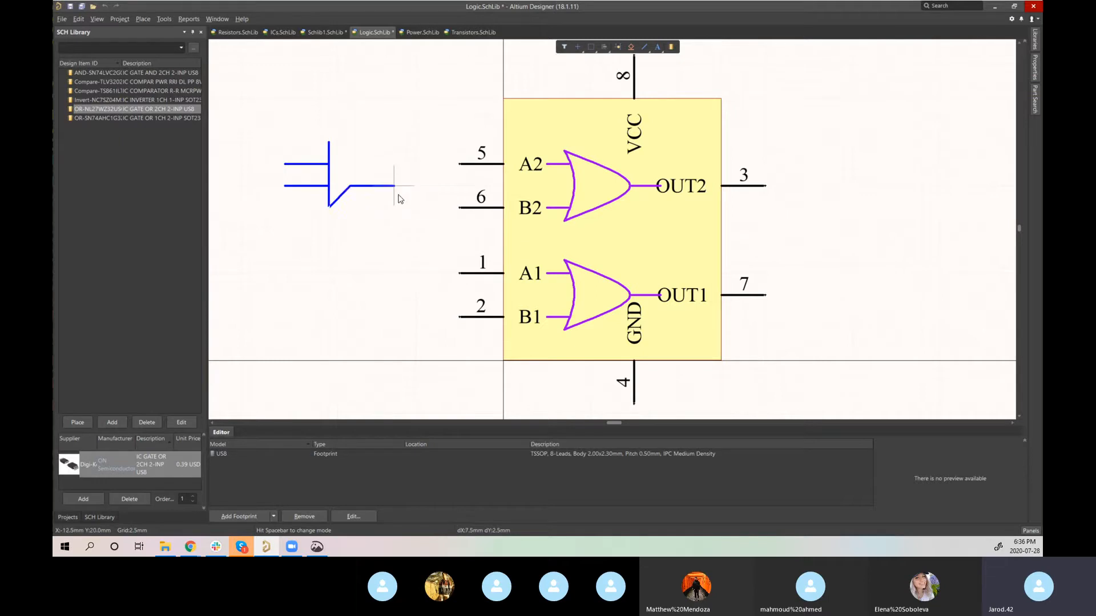
left_click(416, 185)
left_click(329, 143)
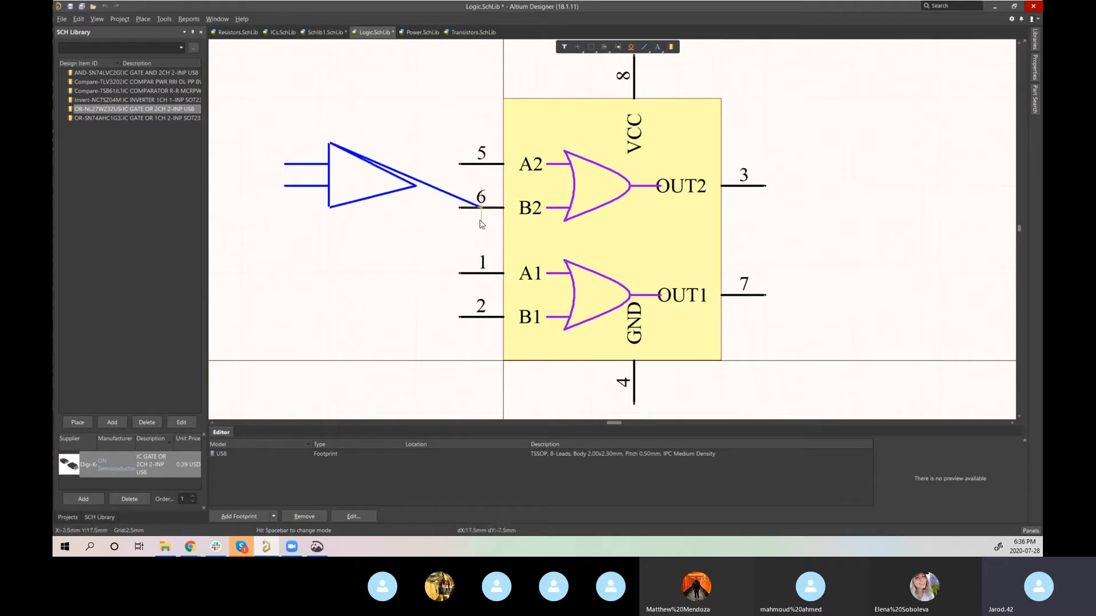
right_click(480, 221)
right_click(480, 220)
Step: Delete the trial gate shape, including its input lines, from beside the OR gate symbol
left_click_drag(408, 236, 375, 165)
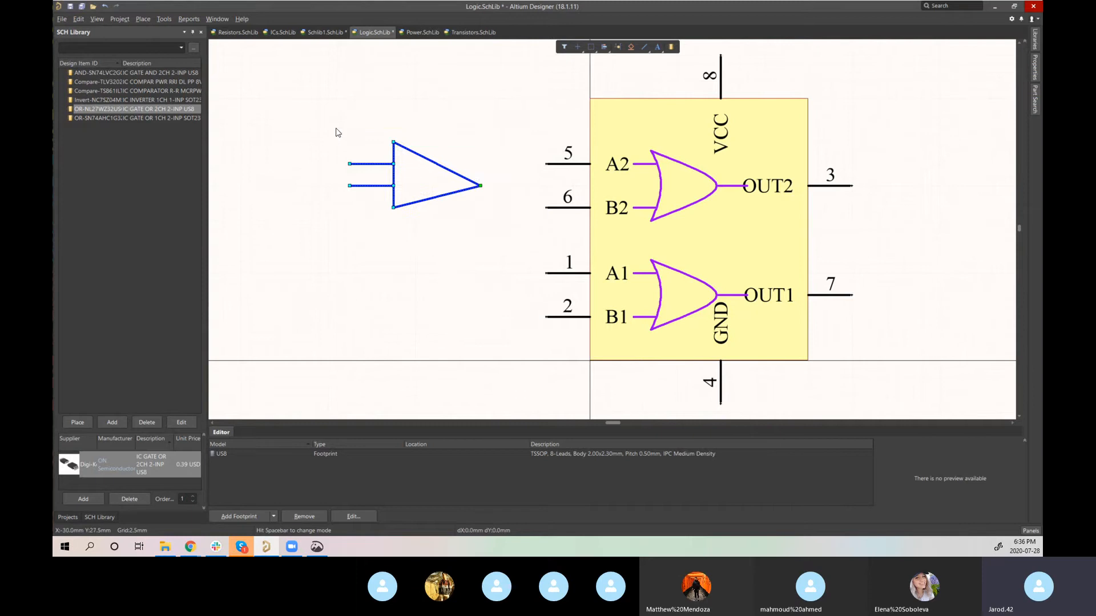
key("Delete")
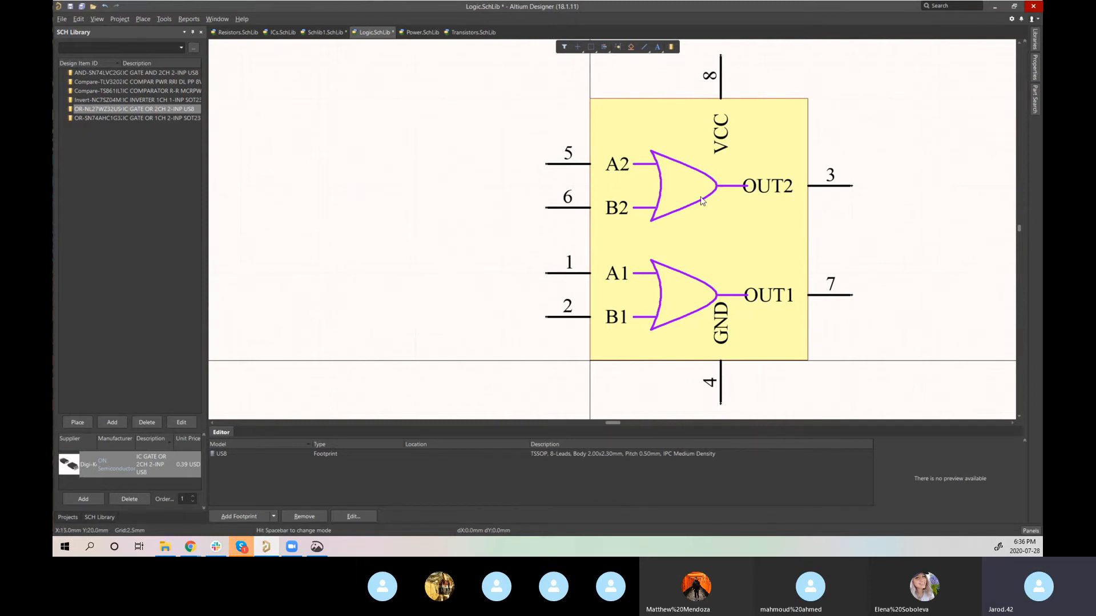
right_click_drag(533, 255, 415, 269)
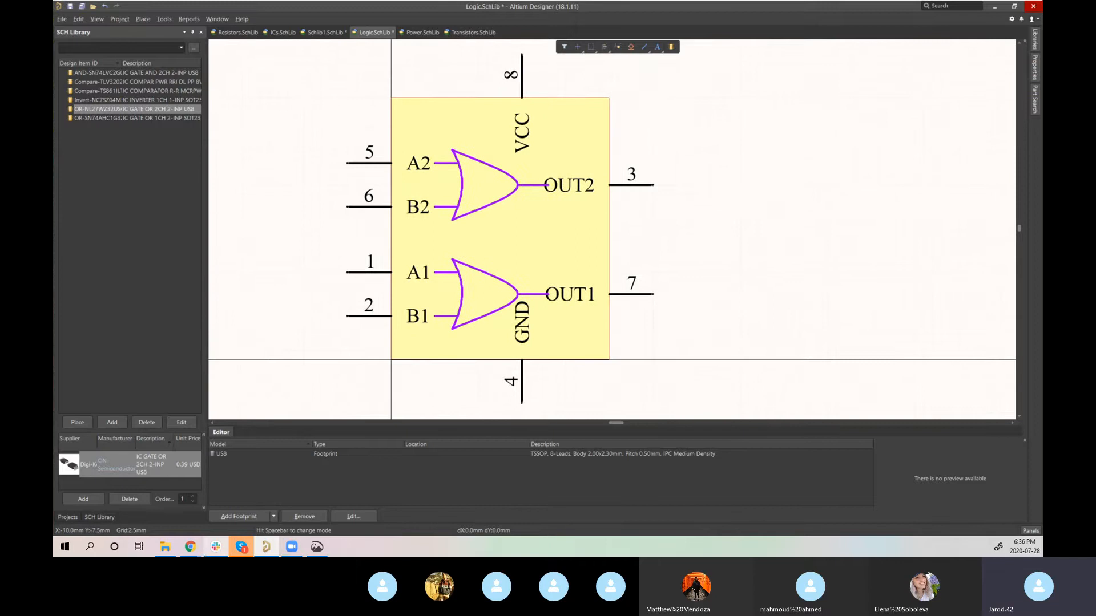
Step: Open BSPD.SchLib from the BSPD folder inside PhantomGithub
left_click(165, 546)
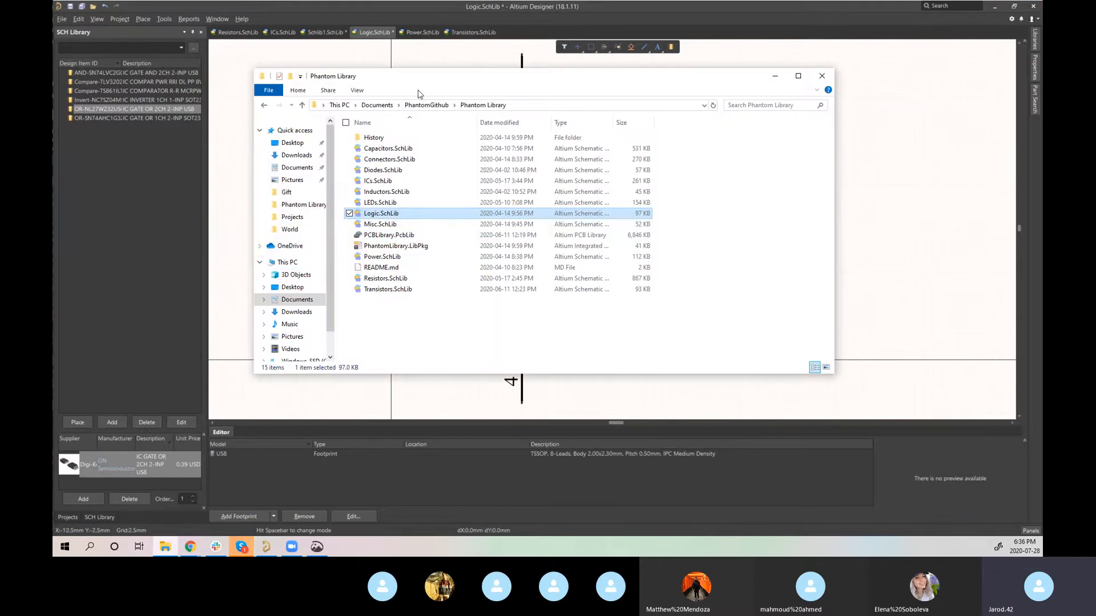
left_click(427, 105)
double_click(387, 159)
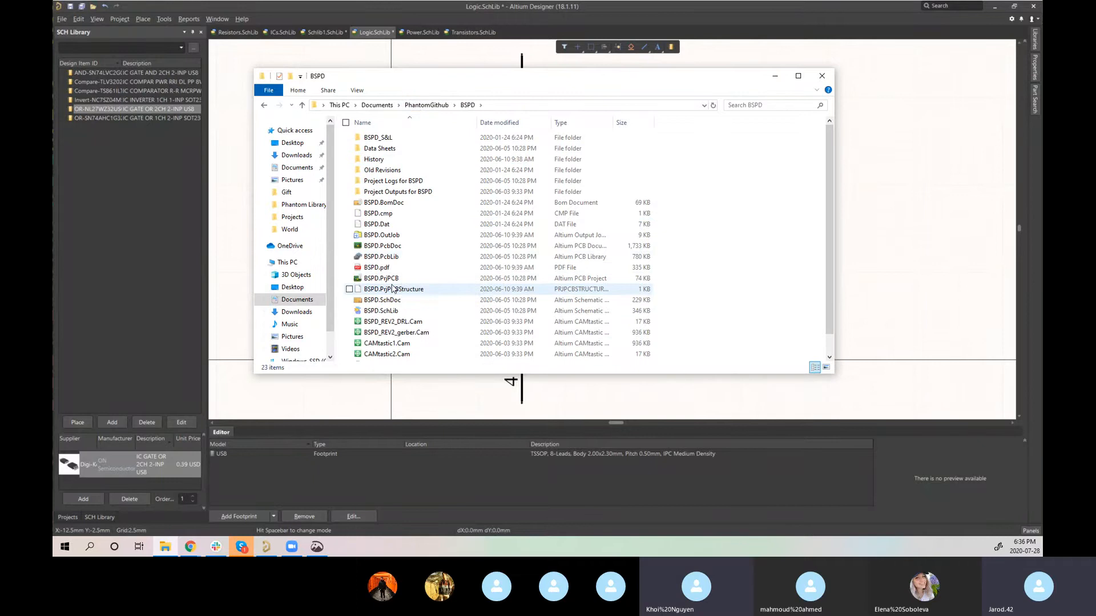
double_click(380, 316)
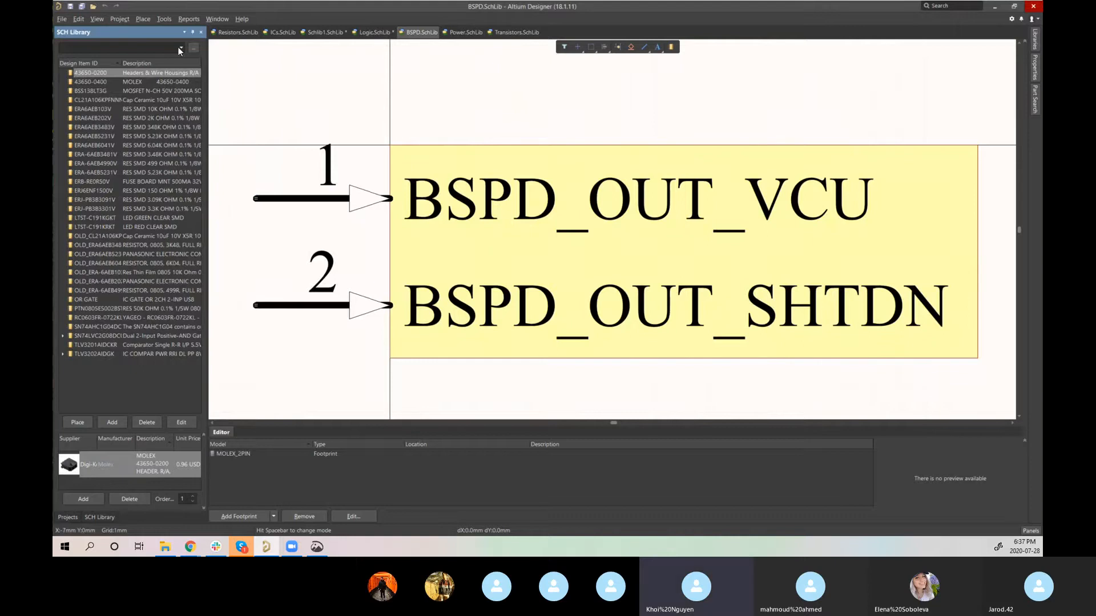
left_click(164, 19)
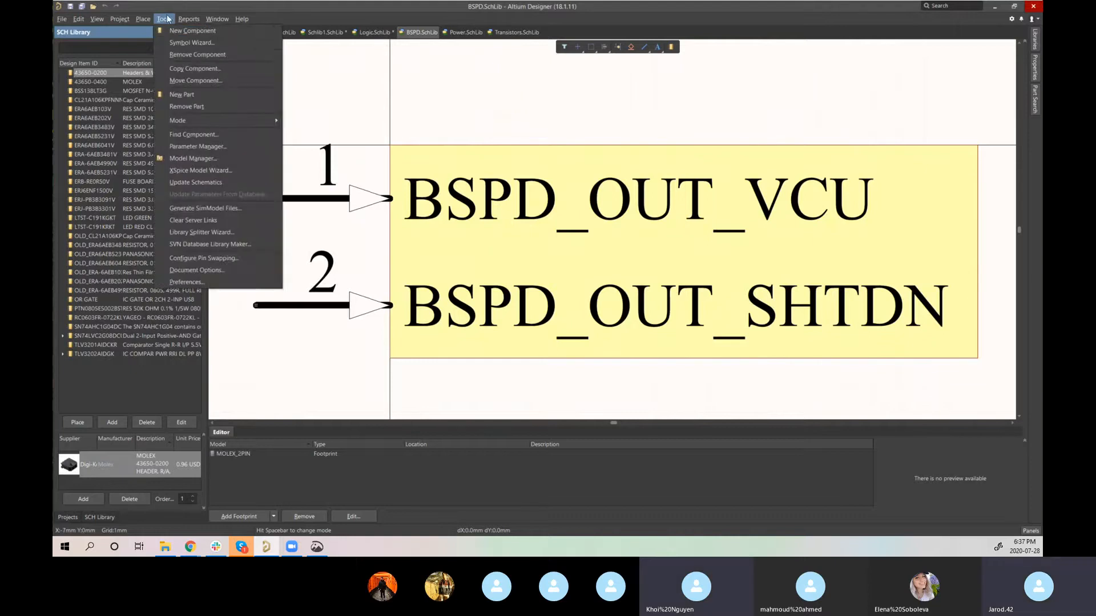
mouse_move(143, 18)
left_click(317, 92)
mouse_move(581, 217)
right_mouse_down()
mouse_move(514, 197)
mouse_move(502, 246)
mouse_move(567, 230)
right_mouse_up()
scroll(512, 203, "down", 1, "ctrl")
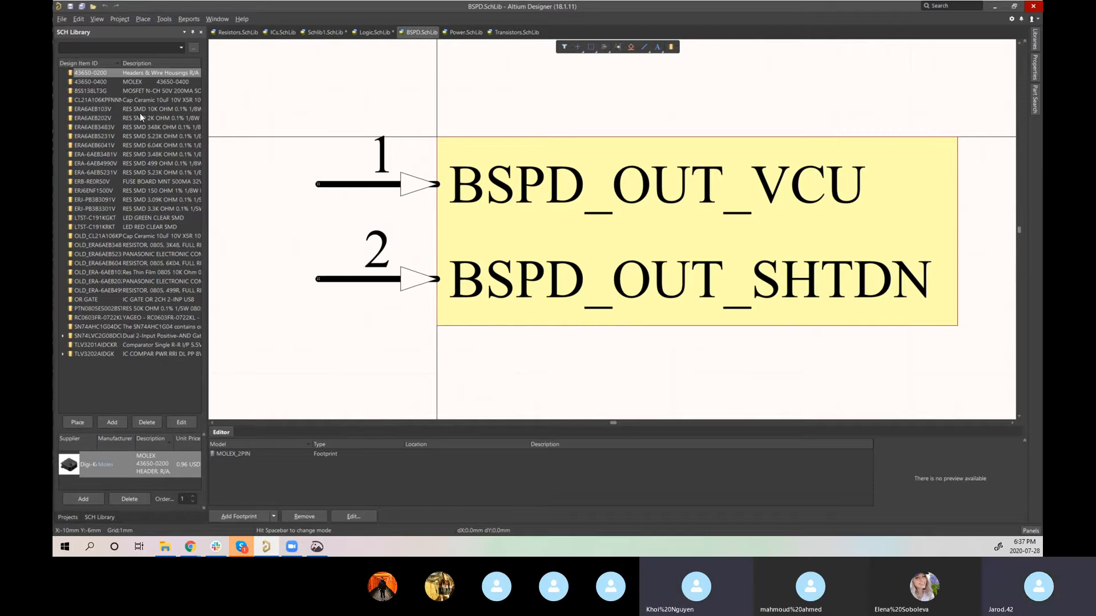
Step: Close BSPD.SchLib from the list of open project documents
left_click(77, 519)
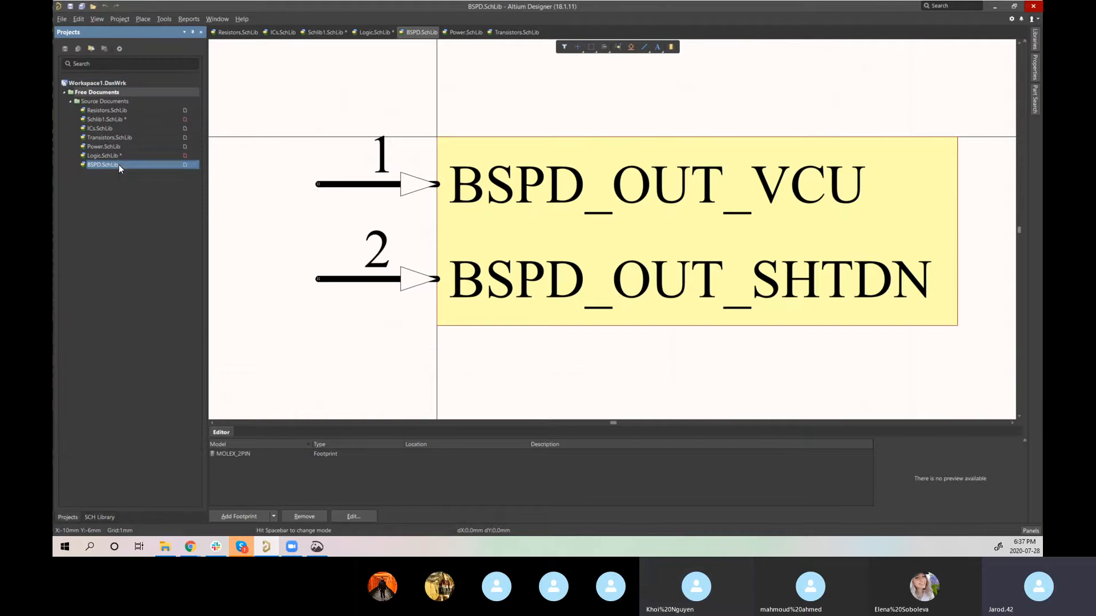
right_click(119, 164)
left_click(157, 170)
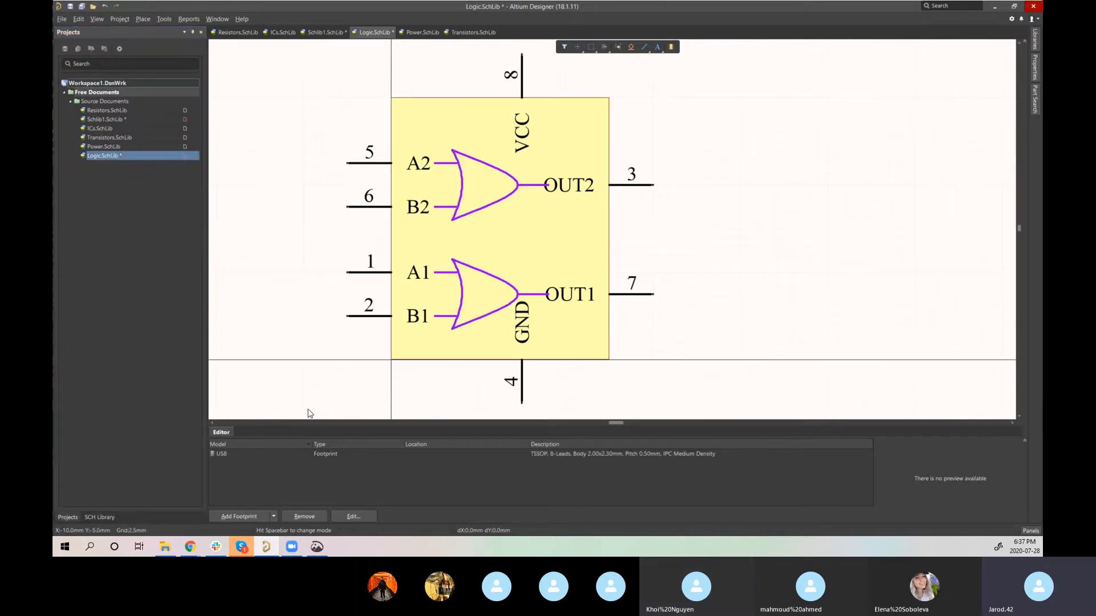
Step: Open the BSPD.SchDoc schematic from the BSPD folder and examine how its logic gate symbols are used
mouse_move(165, 547)
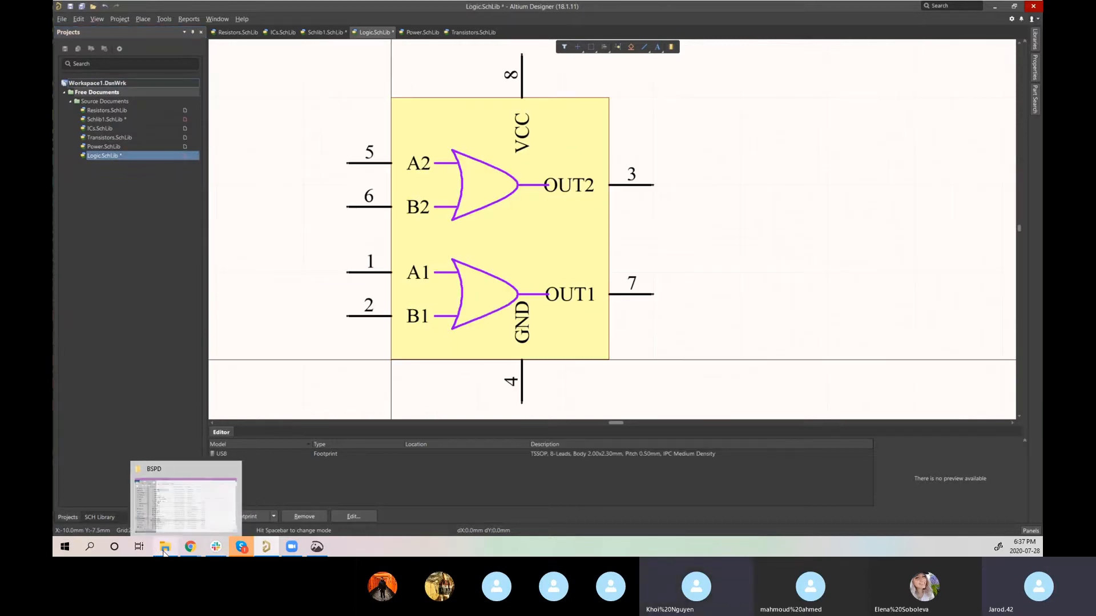
left_click(181, 517)
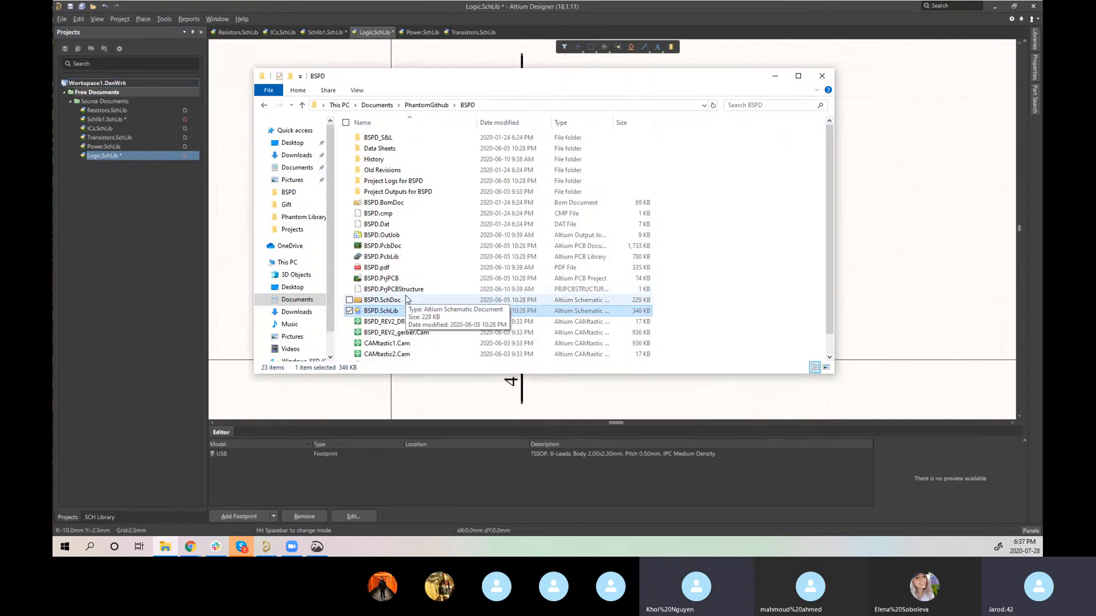
scroll(407, 299, "down", 1)
scroll(406, 296, "up", 1)
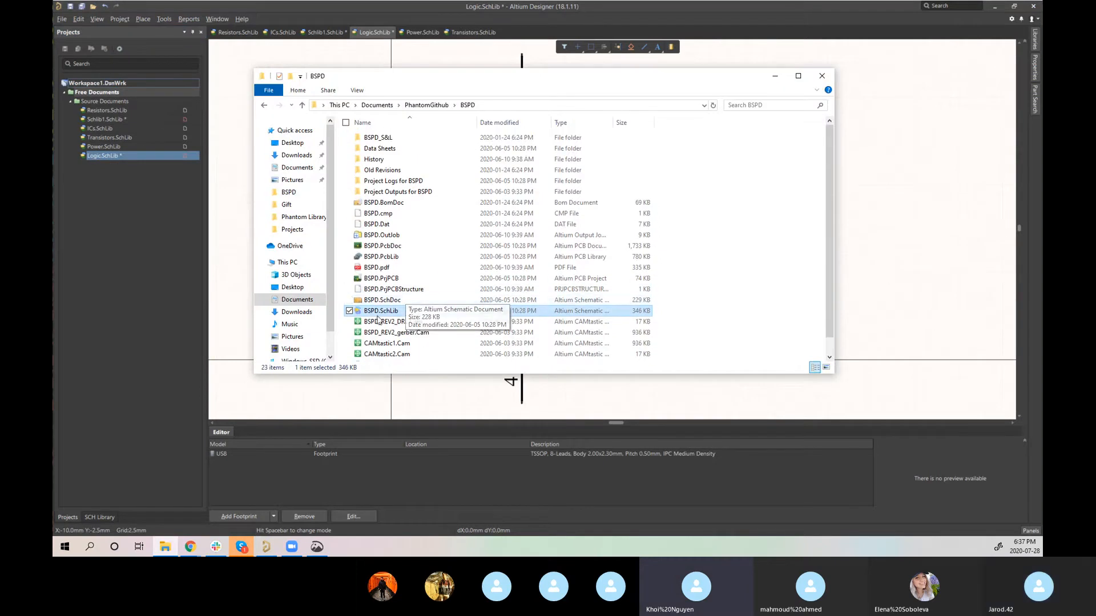
double_click(385, 300)
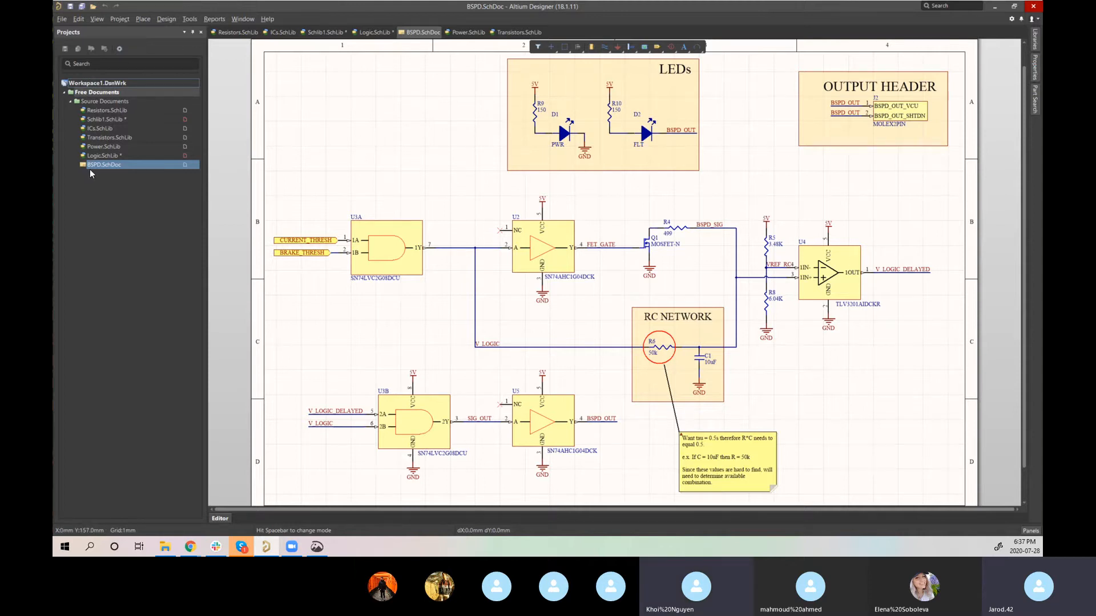
Step: Close BSPD.SchDoc, and close Logic.SchLib without saving its changes
right_click(108, 165)
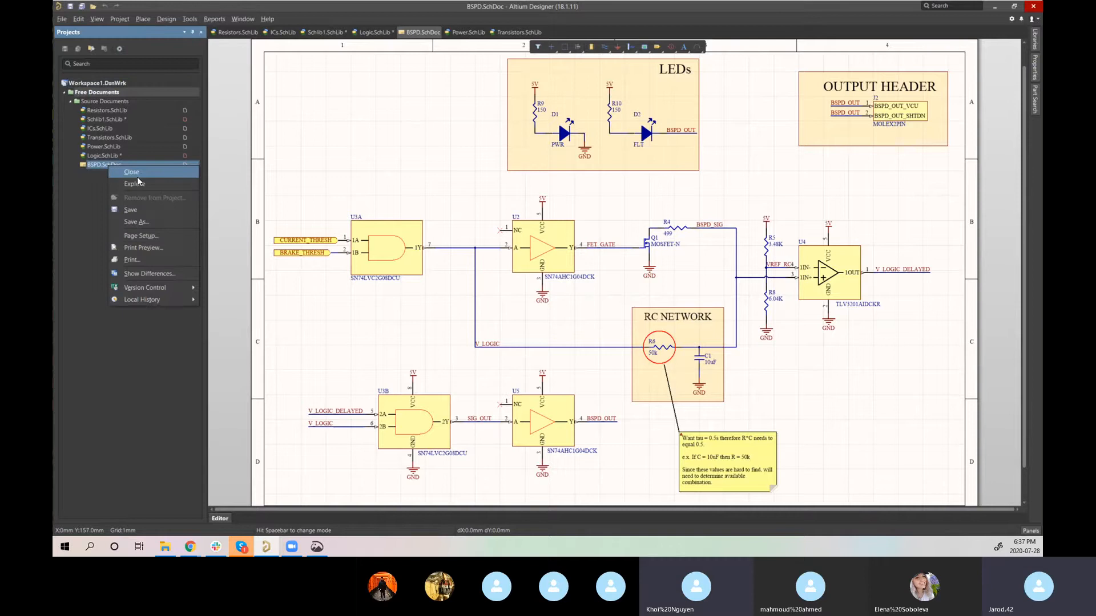
left_click(137, 177)
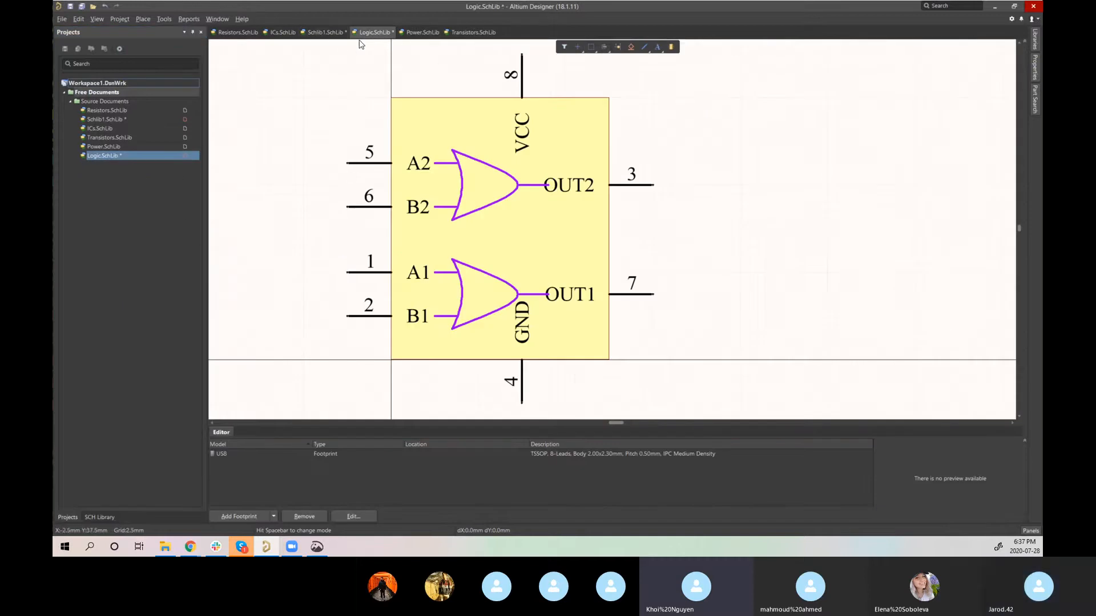
right_click(374, 33)
left_click(386, 42)
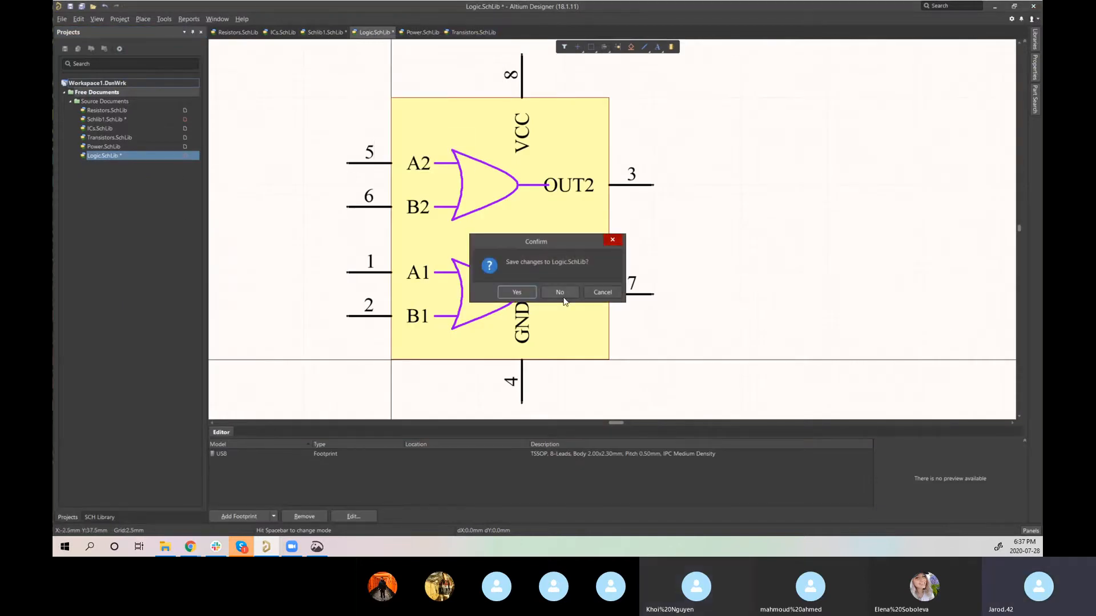
left_click(561, 295)
Step: Show the component list of Schlib1.SchLib with the Buck converter component current
right_click(287, 162)
left_click(239, 177)
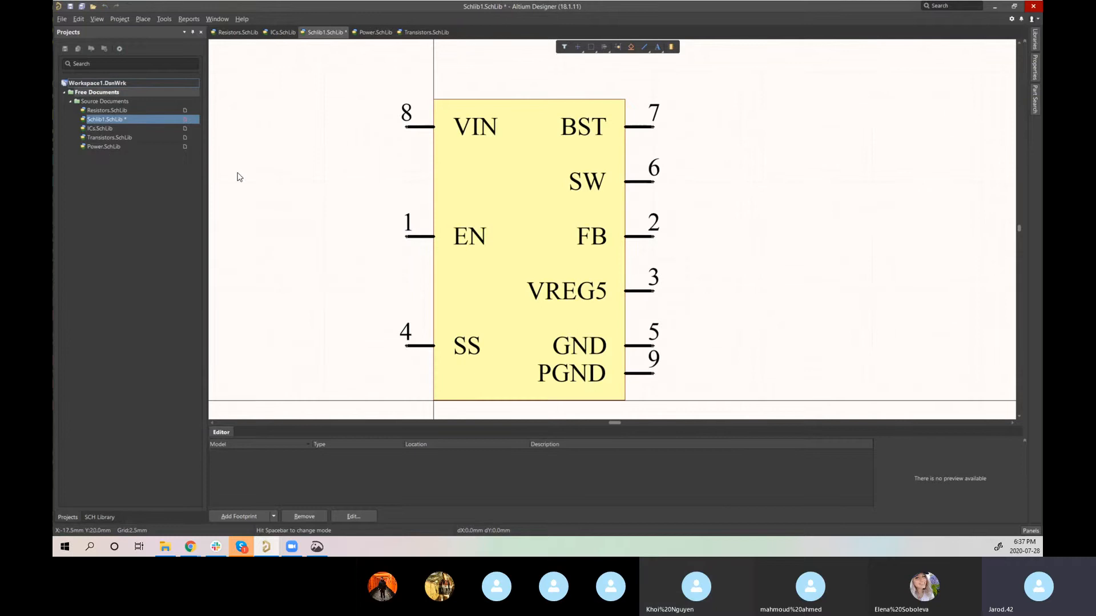
left_click(111, 516)
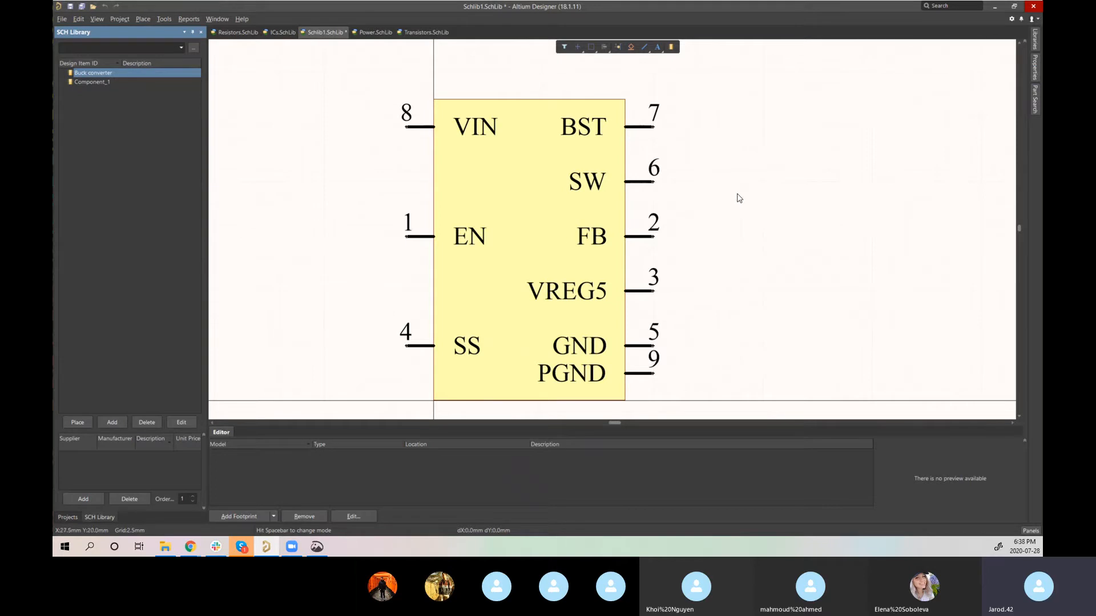
Step: Try the IEEE Or Gate symbol beside the Buck converter body, cancel it, and look through the other IEEE symbols
left_click(235, 50)
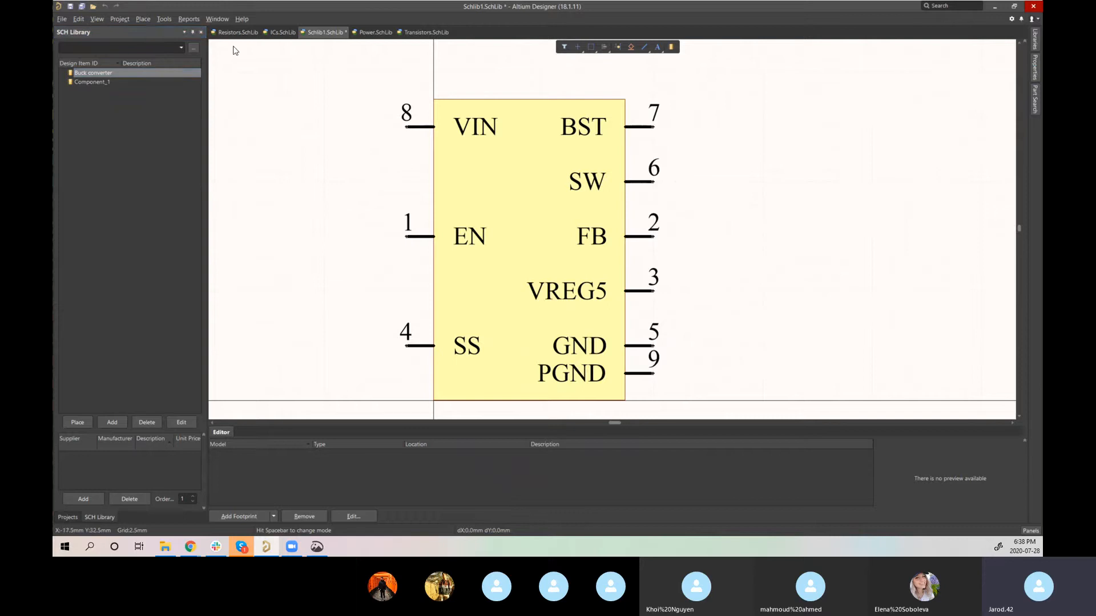
left_click(146, 19)
mouse_move(155, 19)
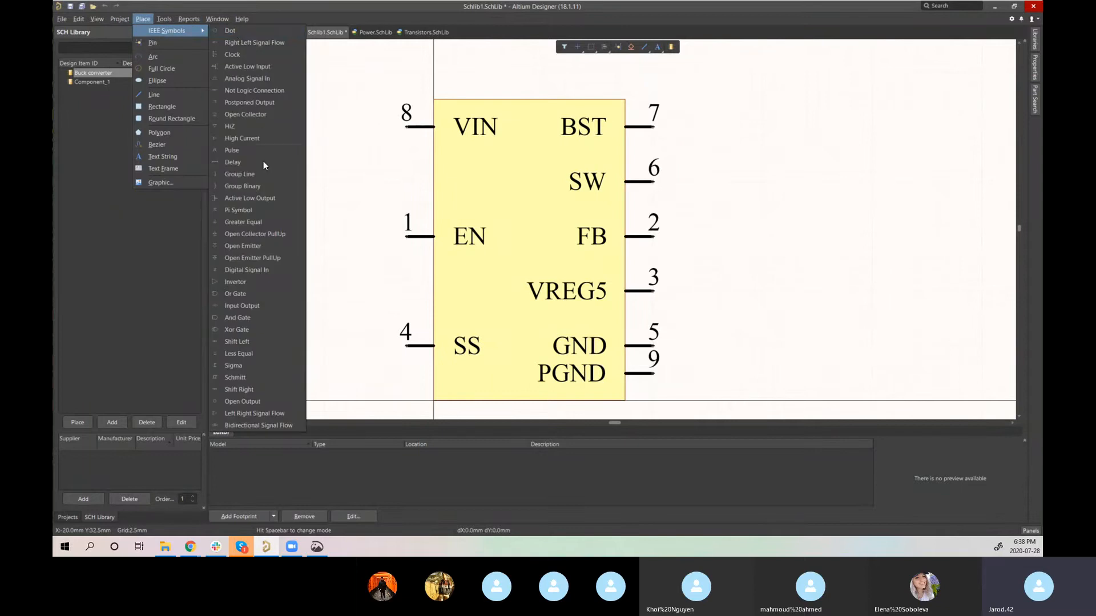
left_click(251, 294)
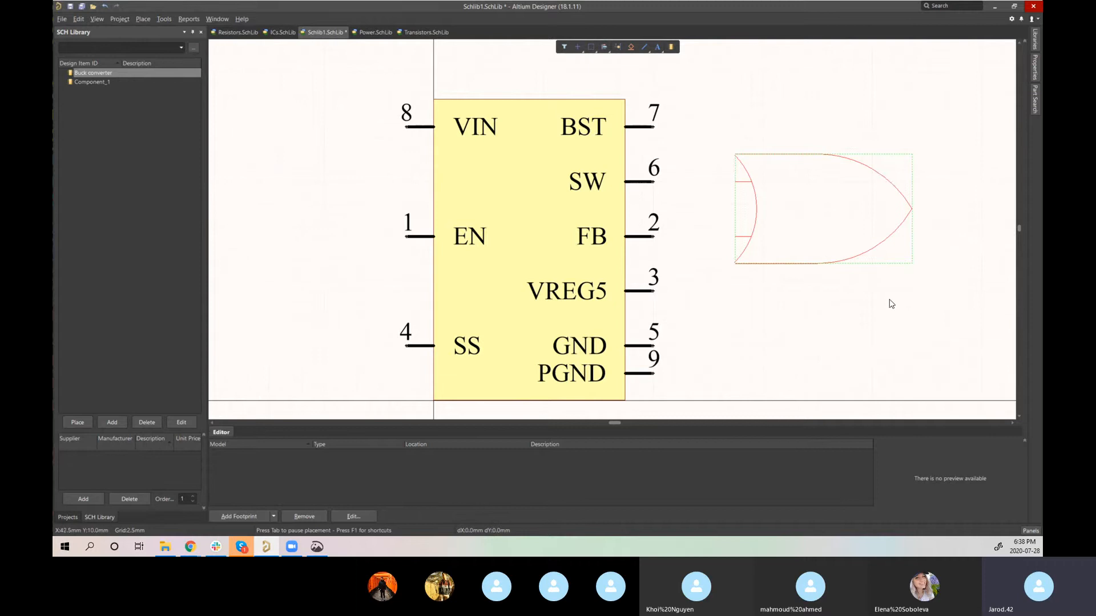
key("Delete")
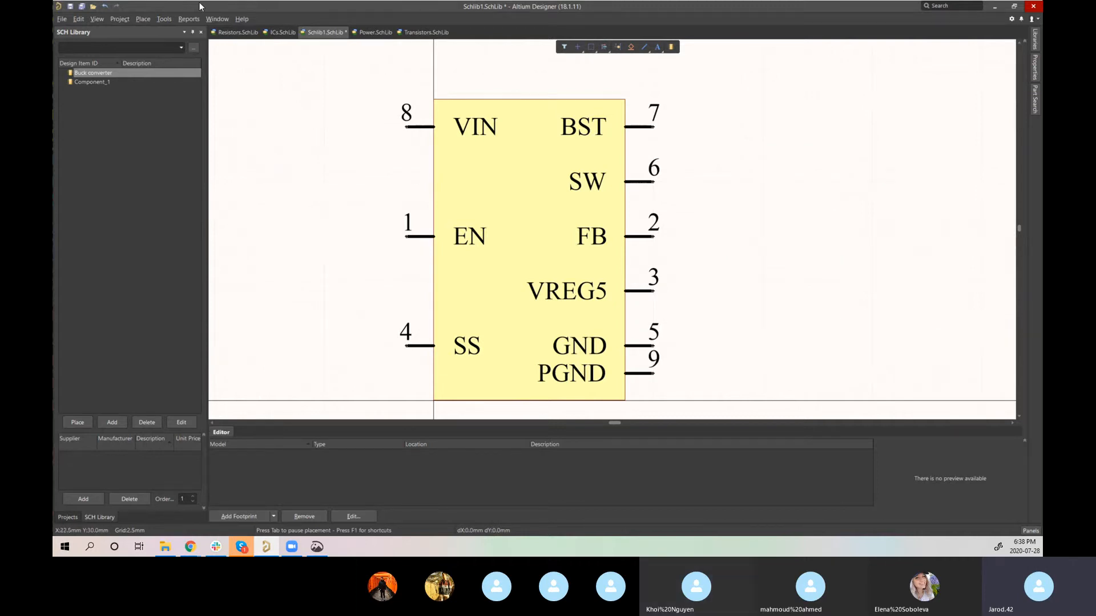
left_click(156, 18)
mouse_move(142, 21)
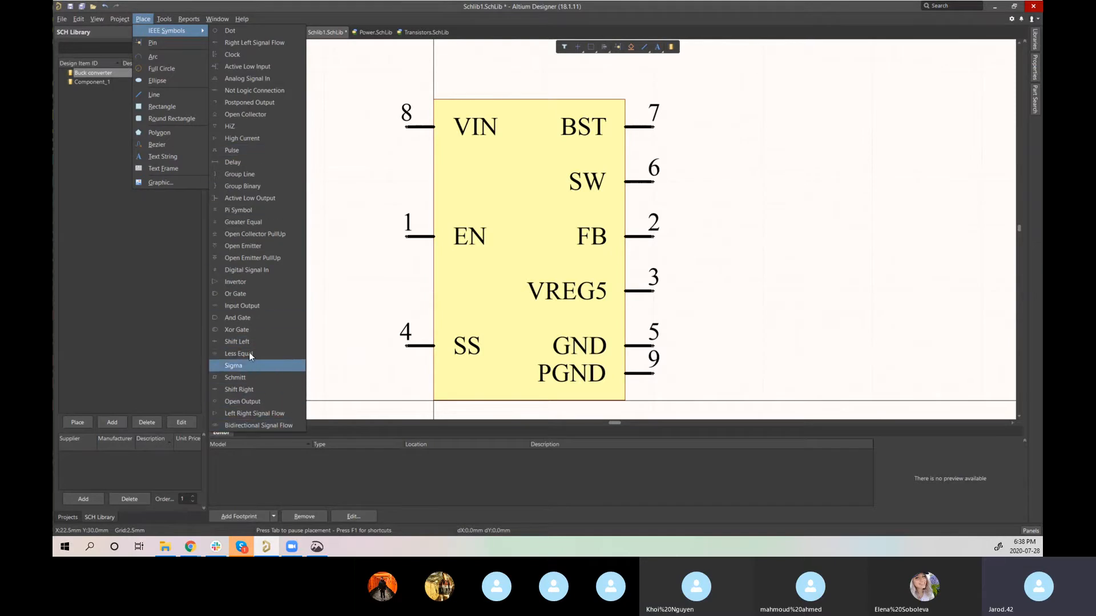
left_click(348, 177)
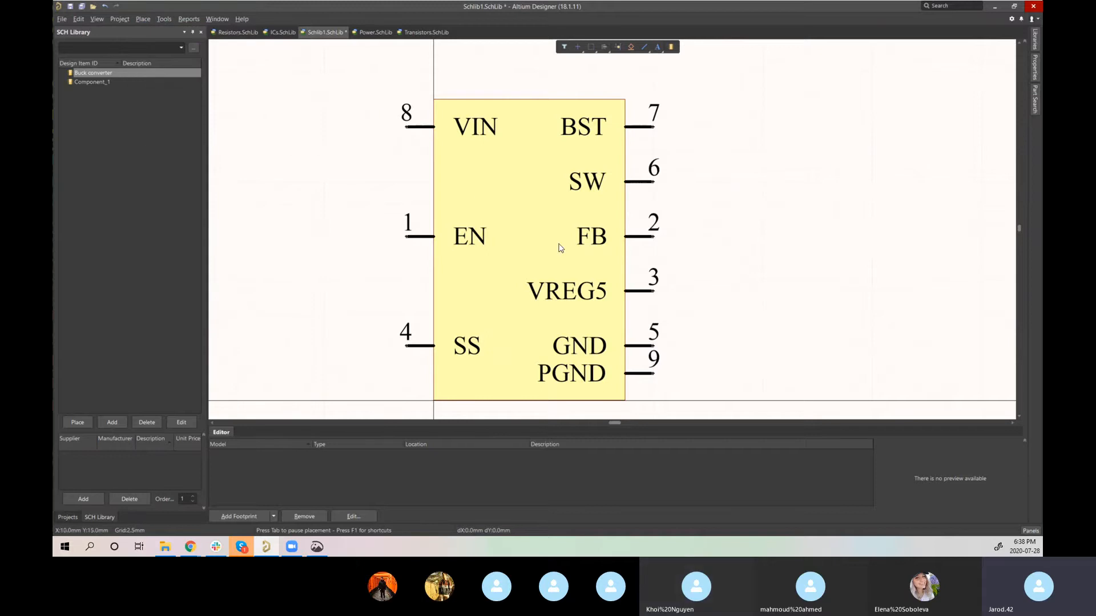
mouse_move(778, 303)
right_mouse_down()
mouse_move(795, 264)
mouse_move(792, 295)
right_mouse_up()
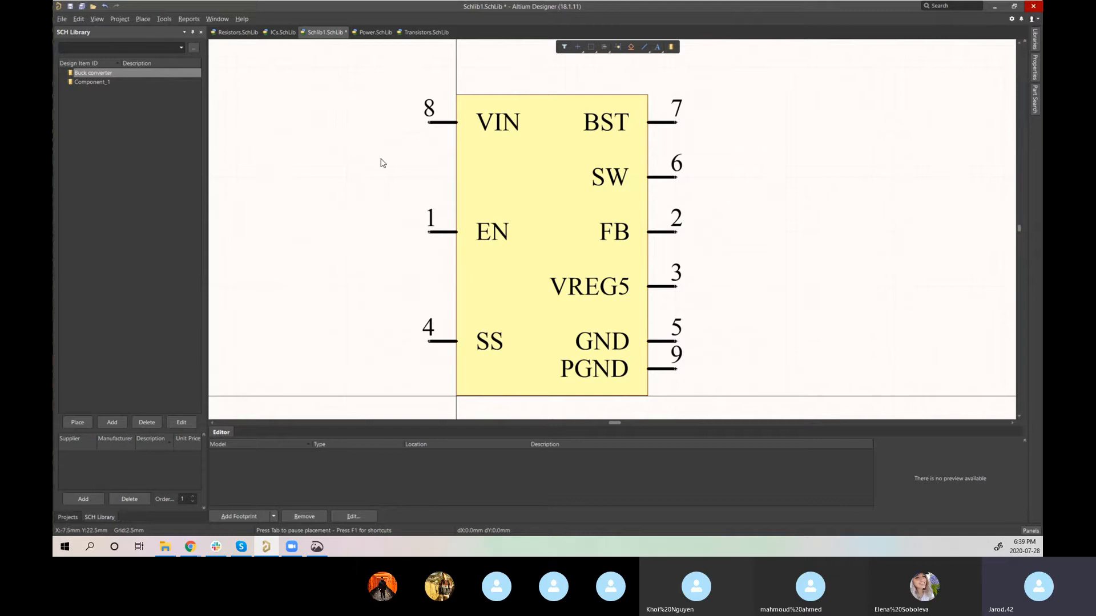
Step: Set the Buck converter component's designator to U? in its general properties
double_click(95, 74)
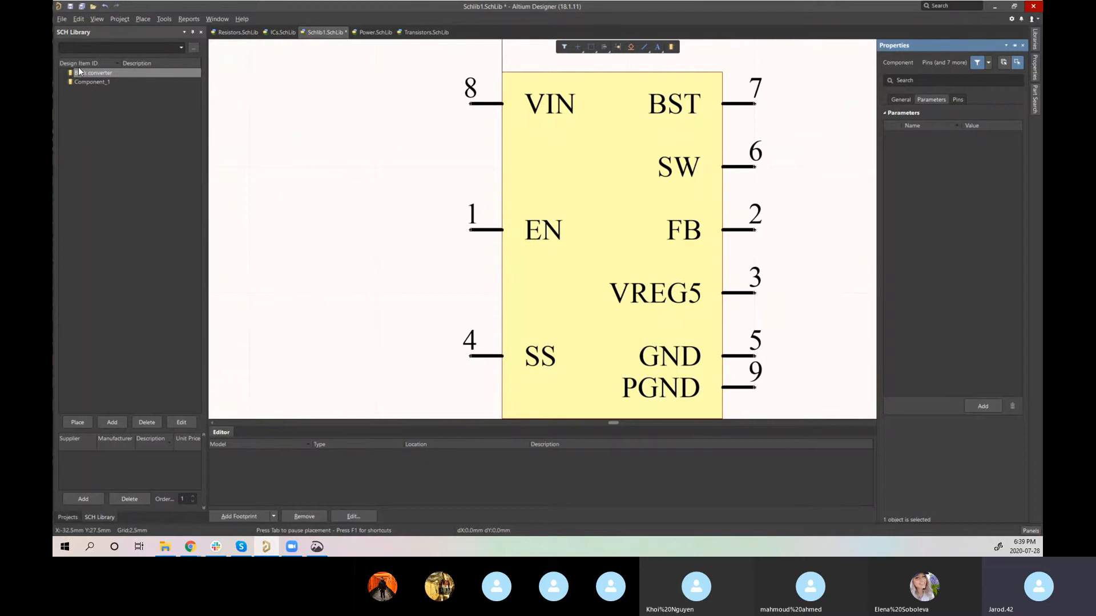
left_click(896, 100)
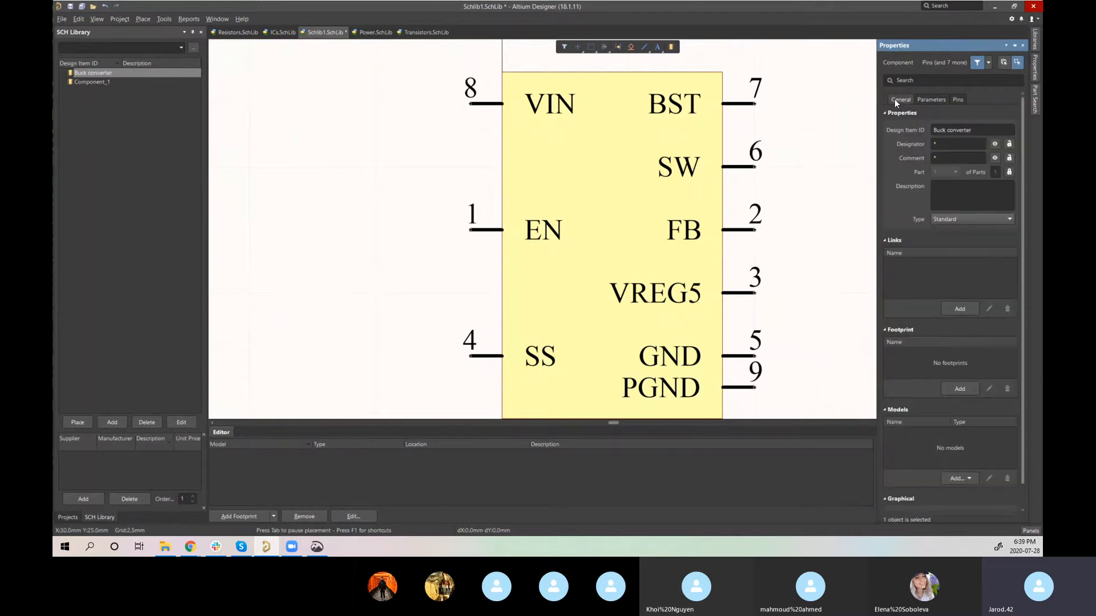
left_click(942, 128)
left_click(955, 142)
left_click(941, 144)
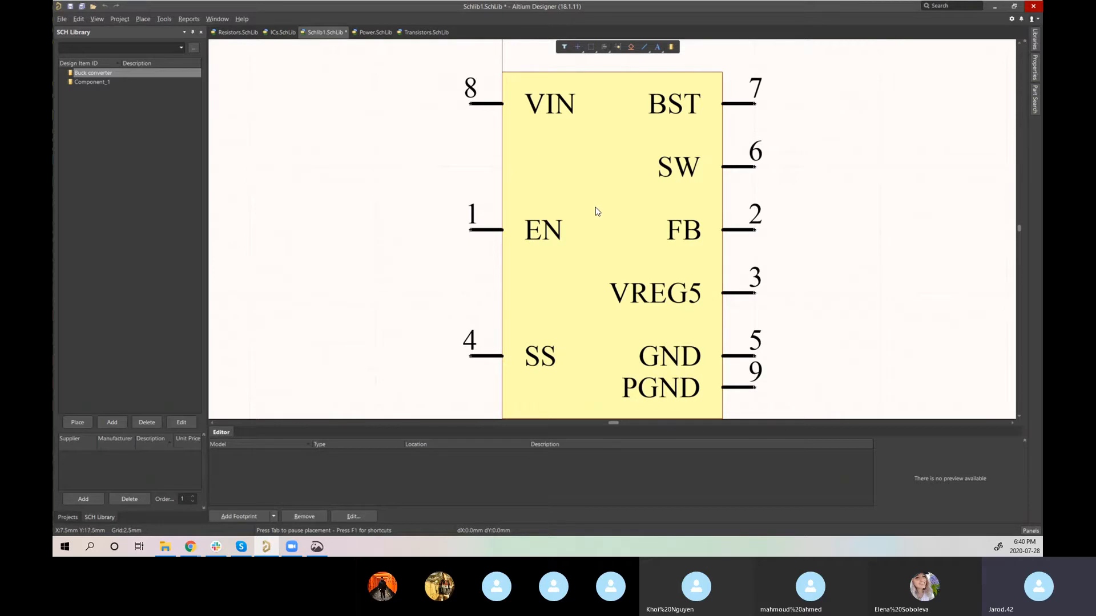
double_click(90, 73)
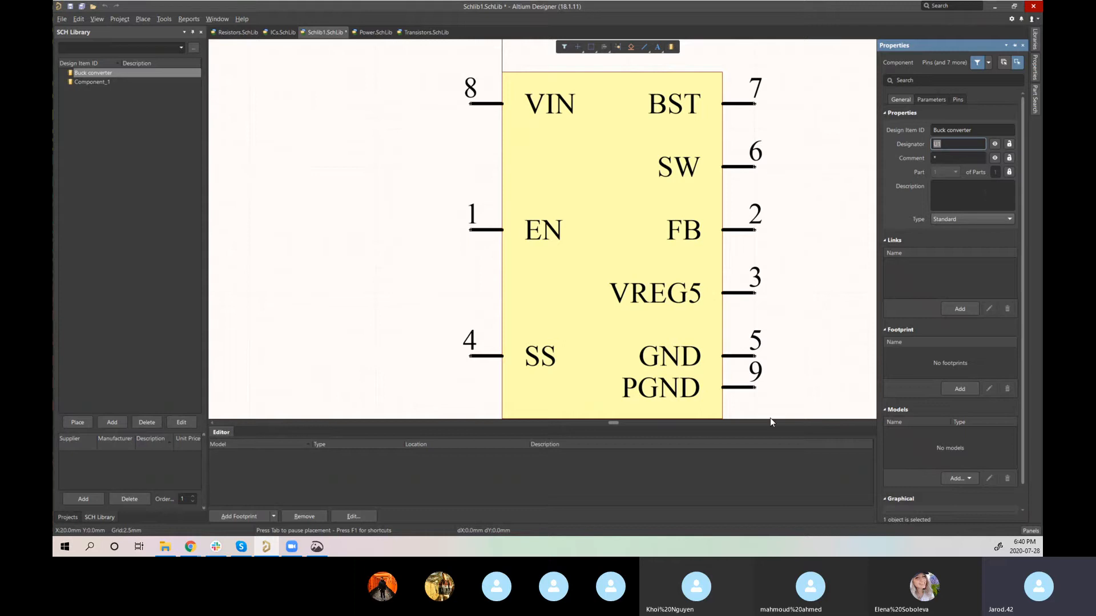
key("Right")
key("BackSpace")
type("?")
key("BackSpace")
type("1")
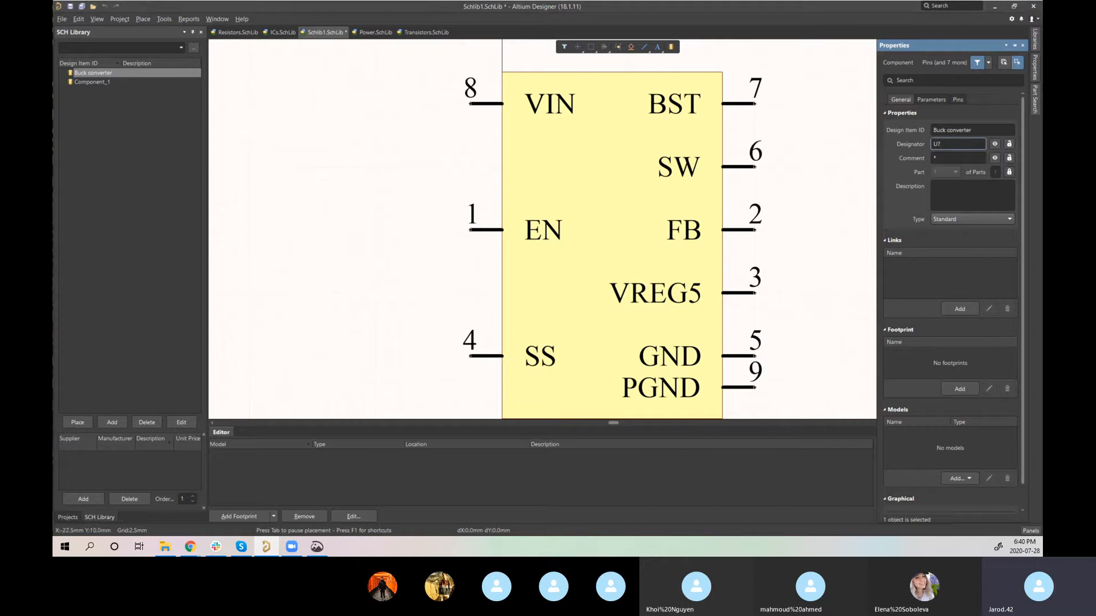
Step: Switch to the AP65550SP-13 Digi-Key page in Chrome and arrange it side by side with Altium Designer
key("alt+Tab")
left_click(120, 12)
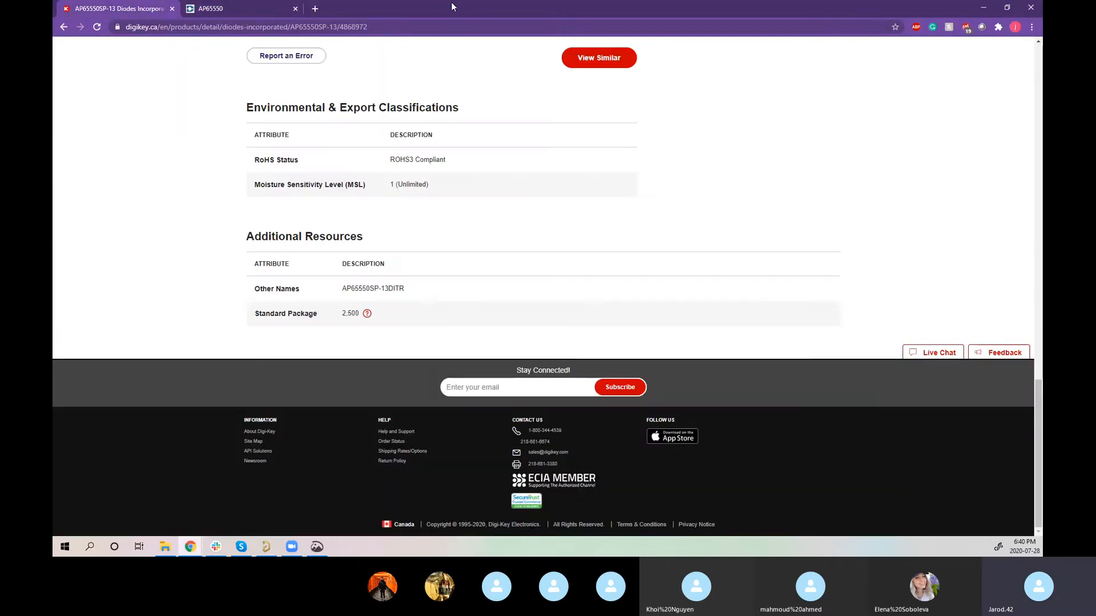
left_click_drag(452, 6, 54, 52)
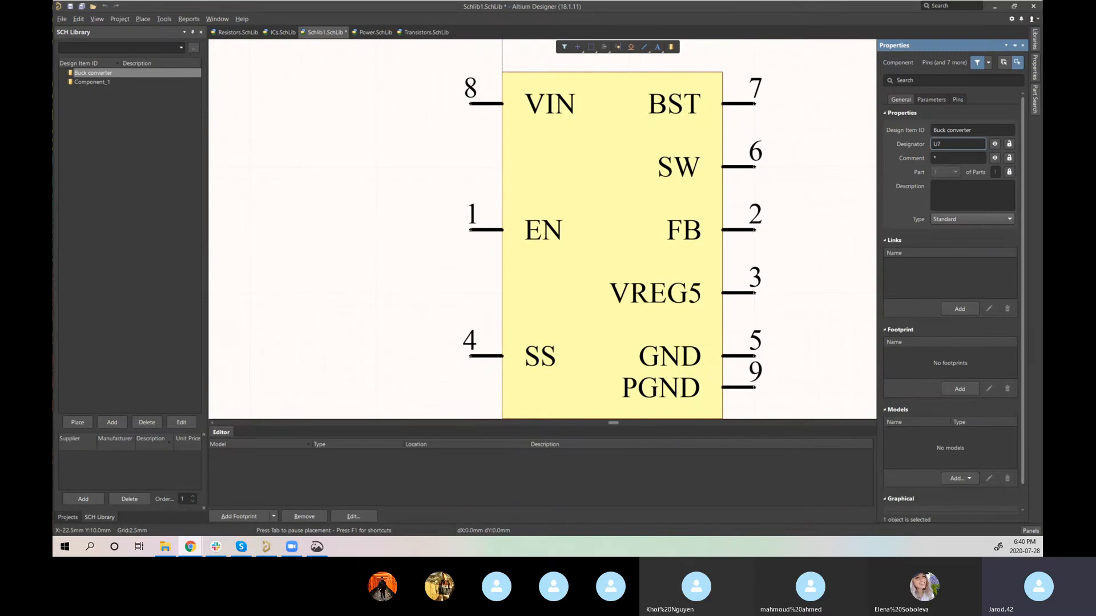
left_click_drag(53, 171, 52, 146)
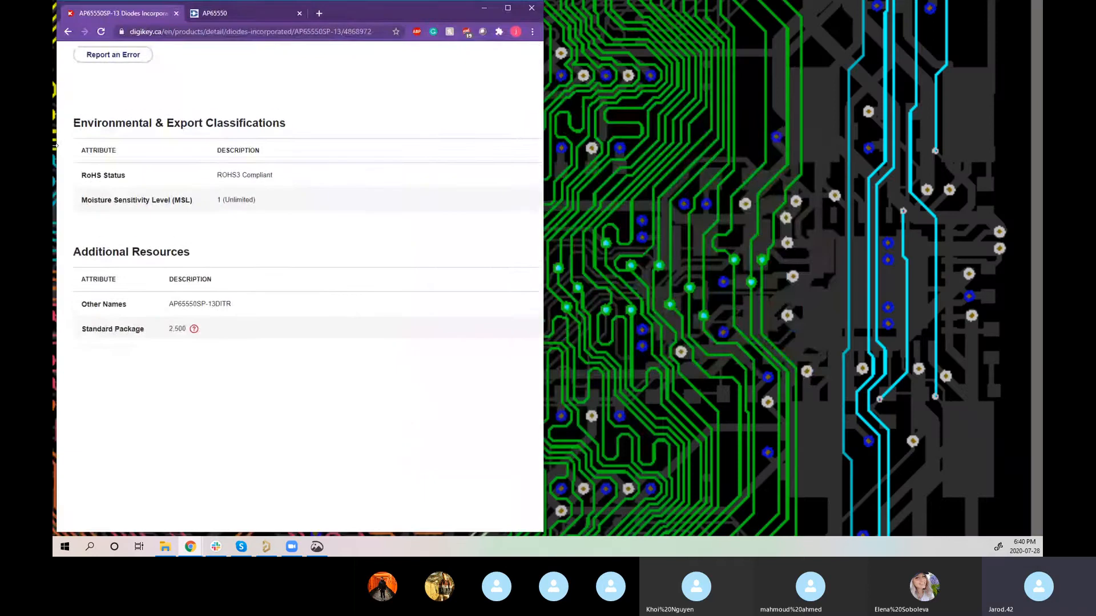
left_click(267, 546)
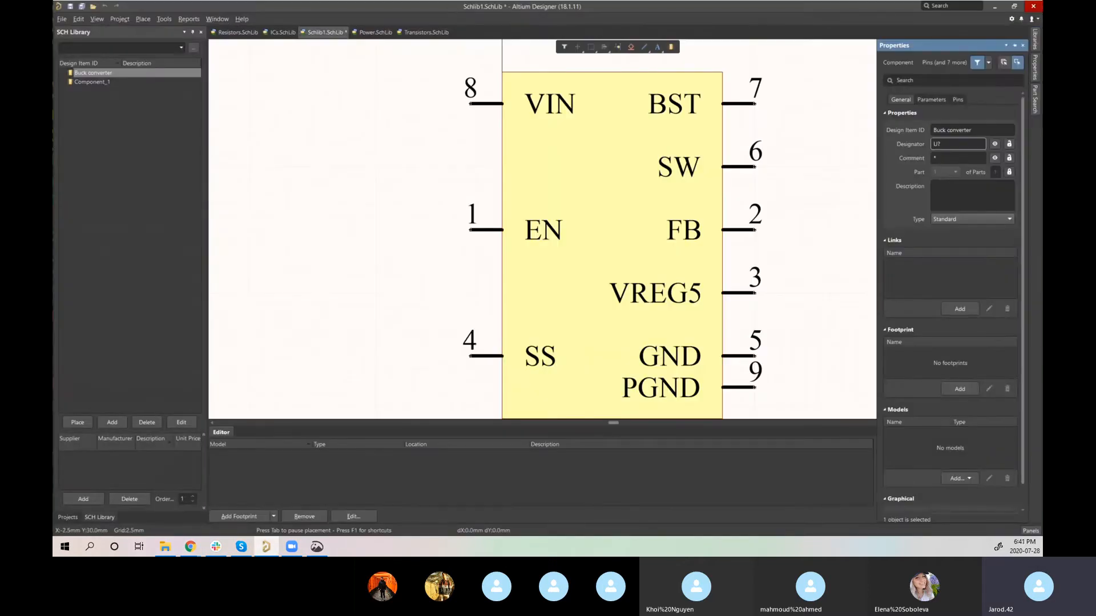
key("super+Right")
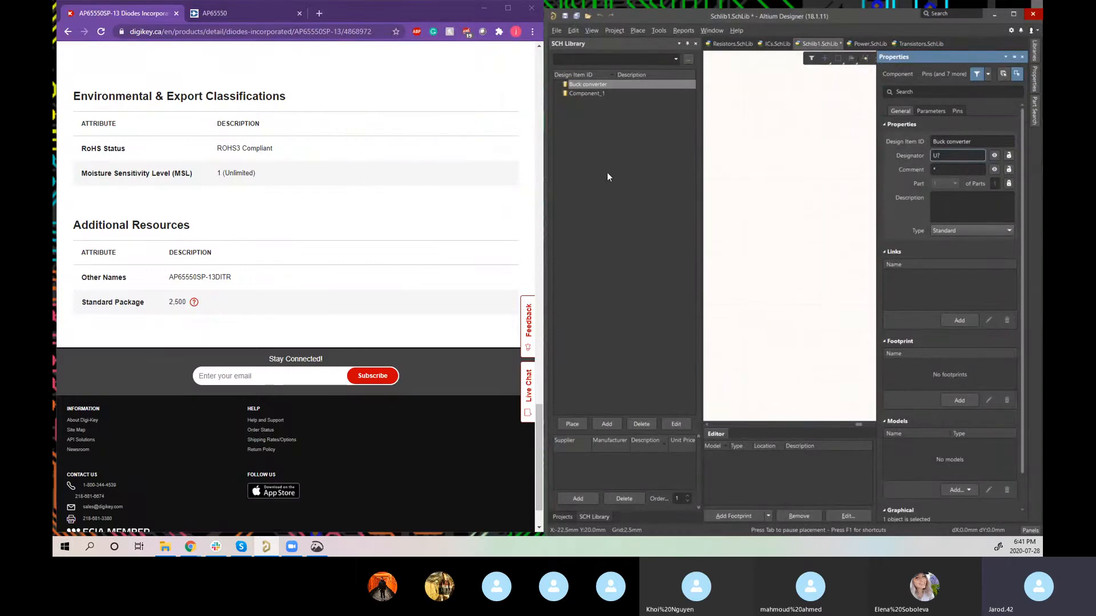
Step: Copy the Digi-Key description "IC REG BUCK ADJUSTABLE 5A 8SO" into the Buck converter component's description
scroll(220, 220, "up", 10)
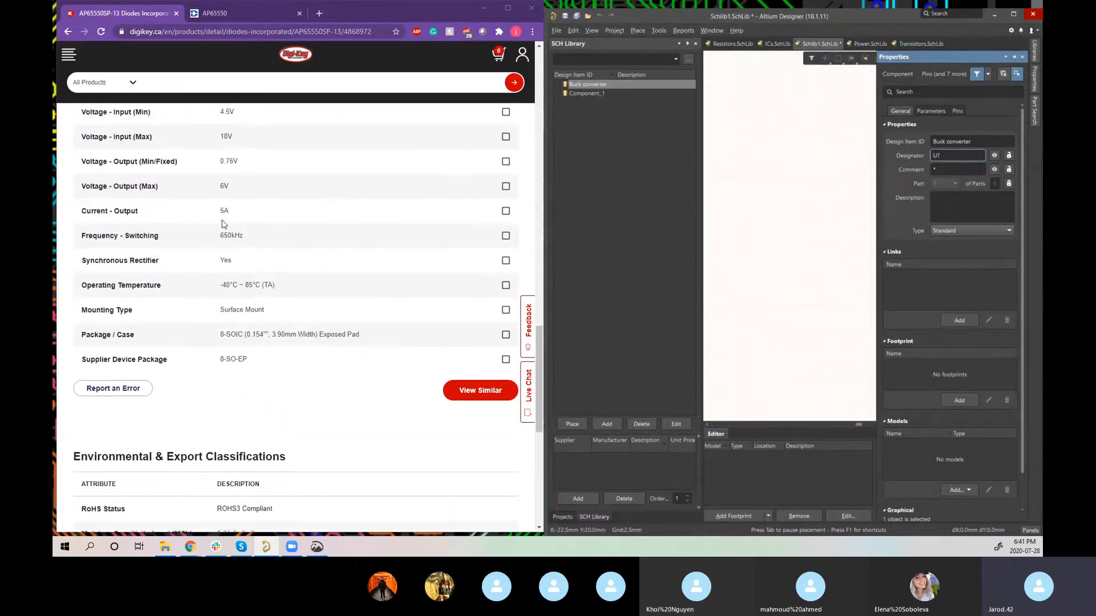
scroll(223, 226, "up", 8)
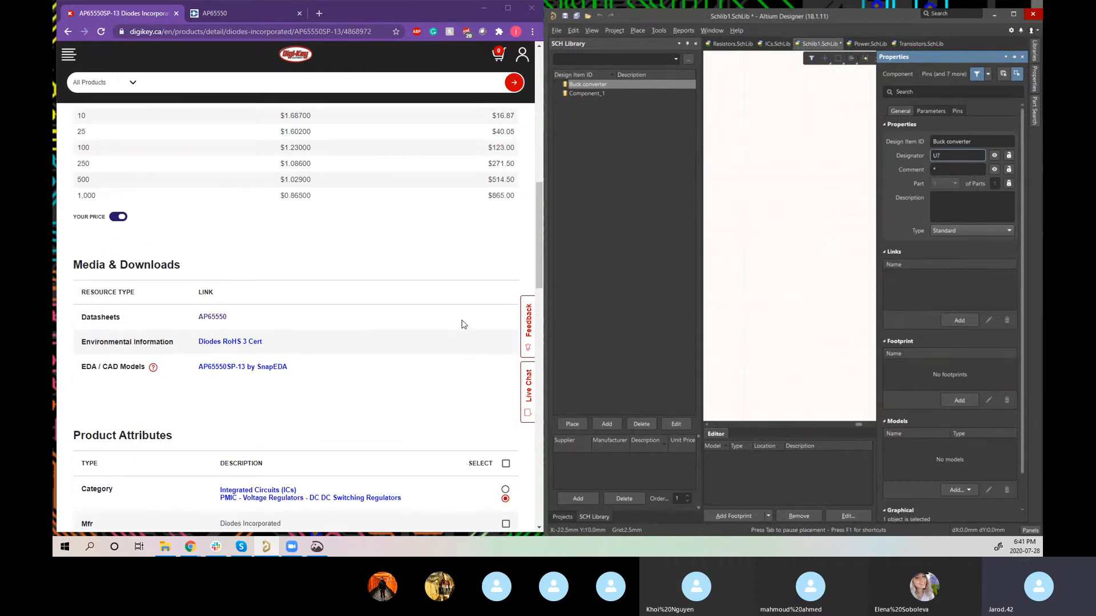
scroll(457, 318, "up", 9)
scroll(440, 310, "up", 1)
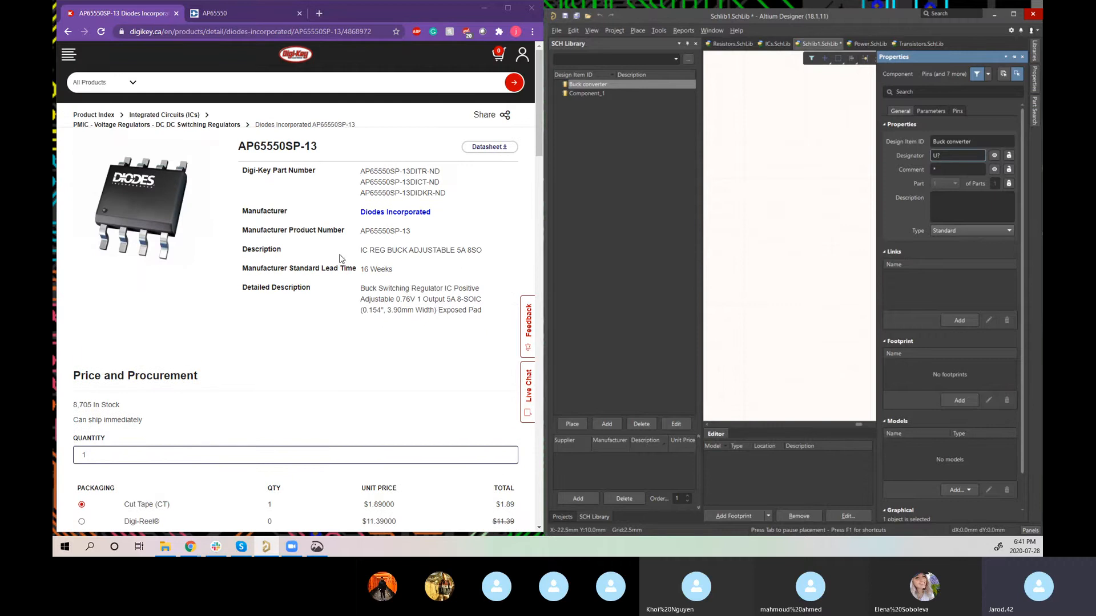
left_click(960, 203)
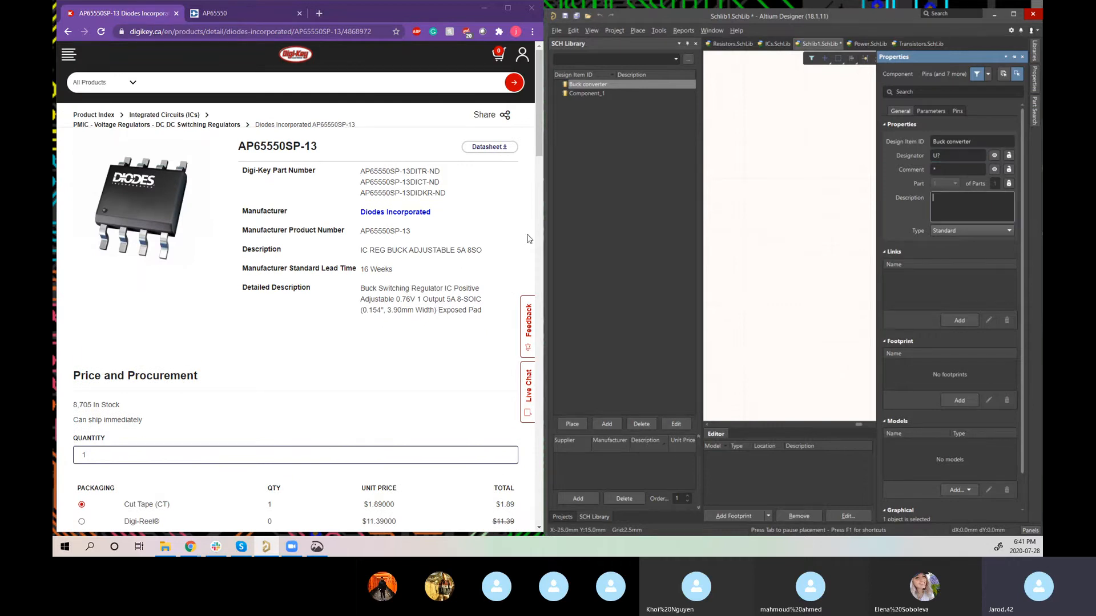
left_click_drag(244, 254, 342, 260)
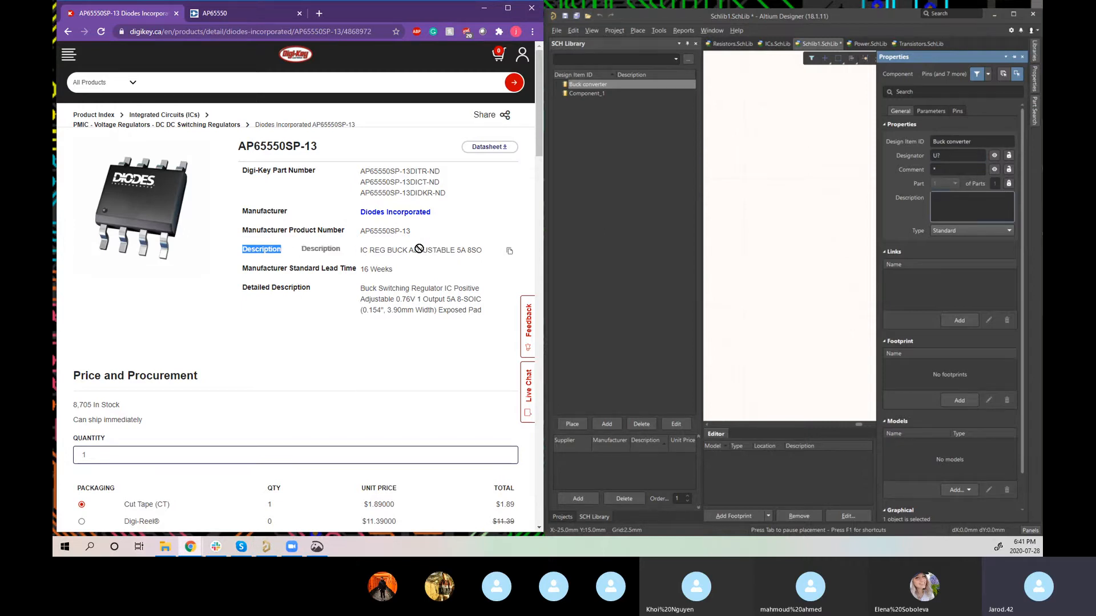
left_click_drag(485, 253, 361, 253)
key("ctrl+c")
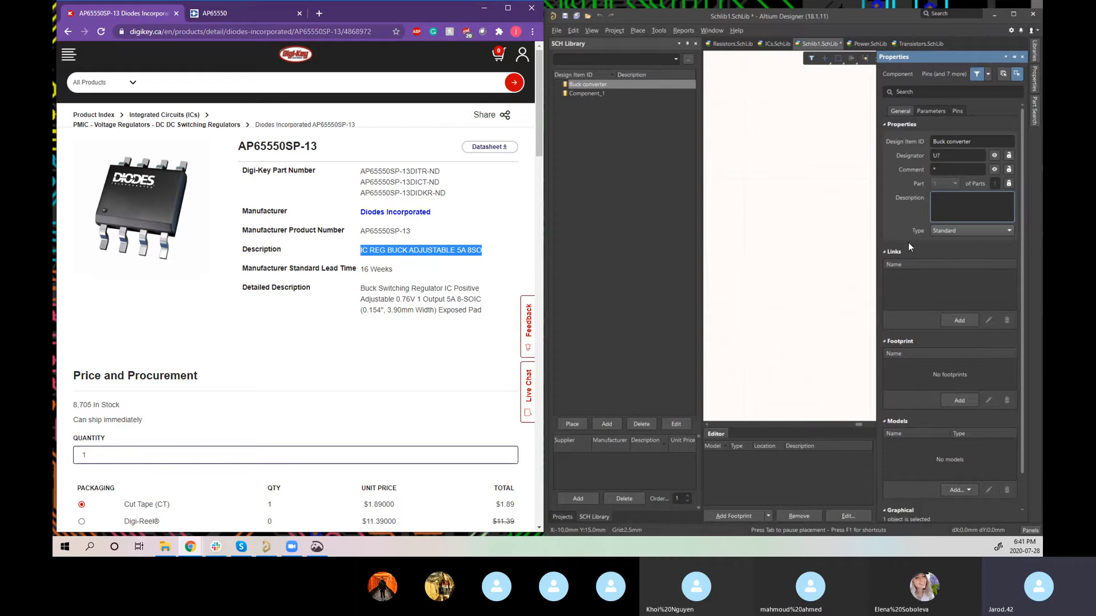
left_click(958, 206)
key("ctrl+v")
Step: Copy the manufacturer product number AP65550SP-13 from the Digi-Key page into the component's comment, replacing the placeholder
left_click(949, 169)
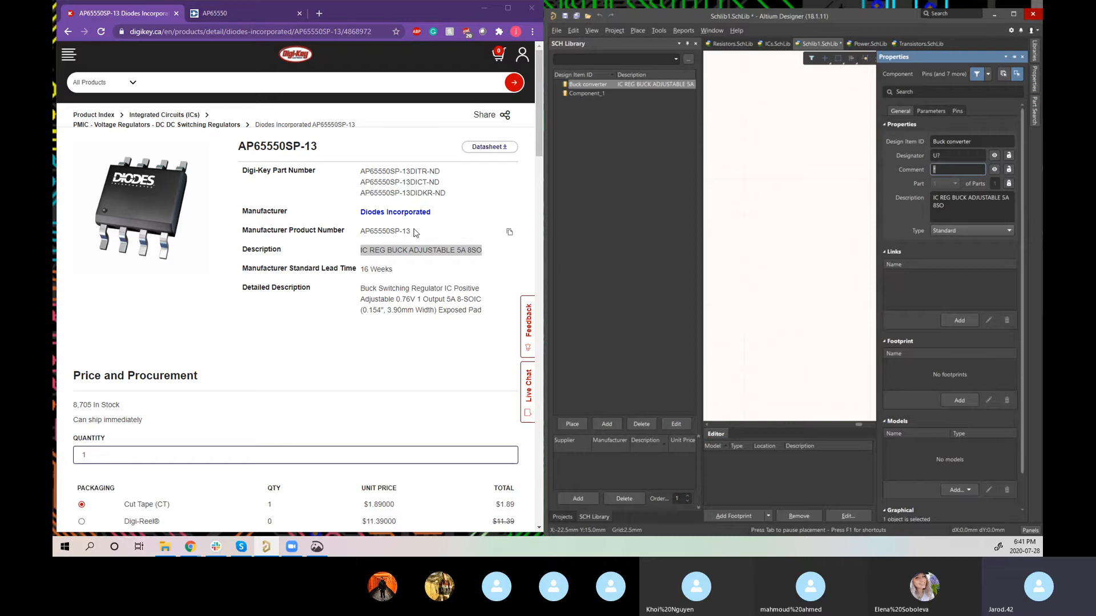
left_click_drag(412, 231, 364, 232)
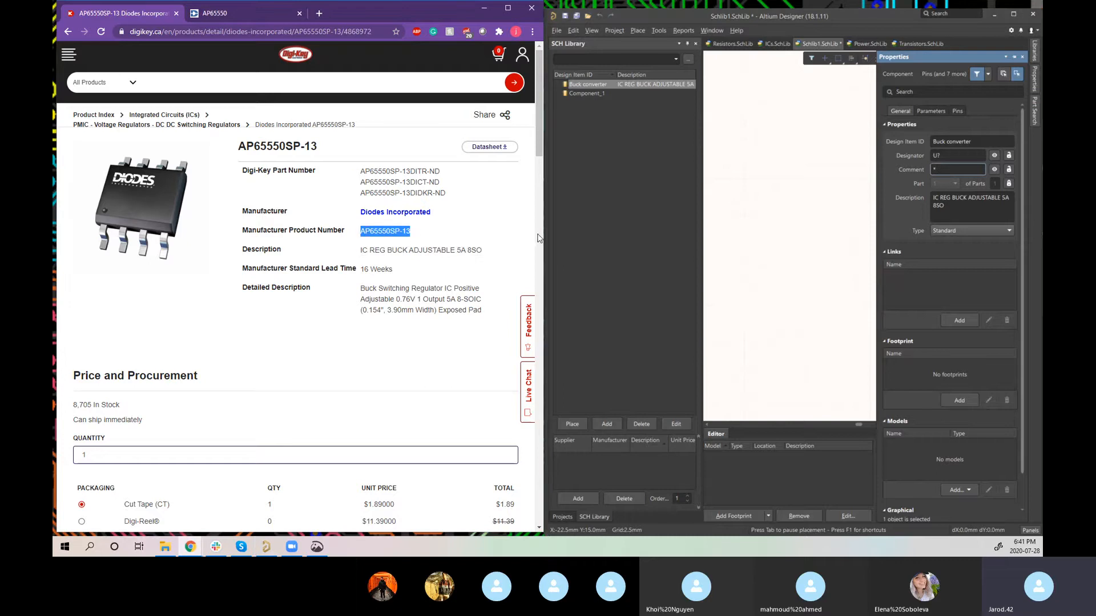
left_click(940, 170)
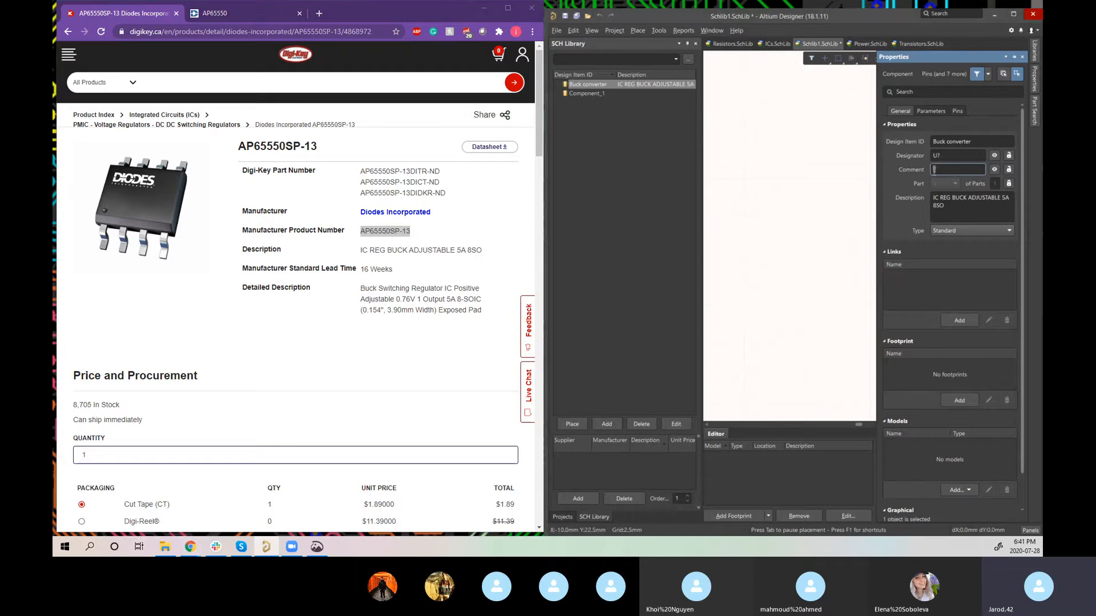
key("ctrl+v")
left_click(414, 233)
left_click_drag(409, 231, 362, 234)
key("ctrl+c")
left_click(949, 170)
key("ctrl+a")
key("ctrl+v")
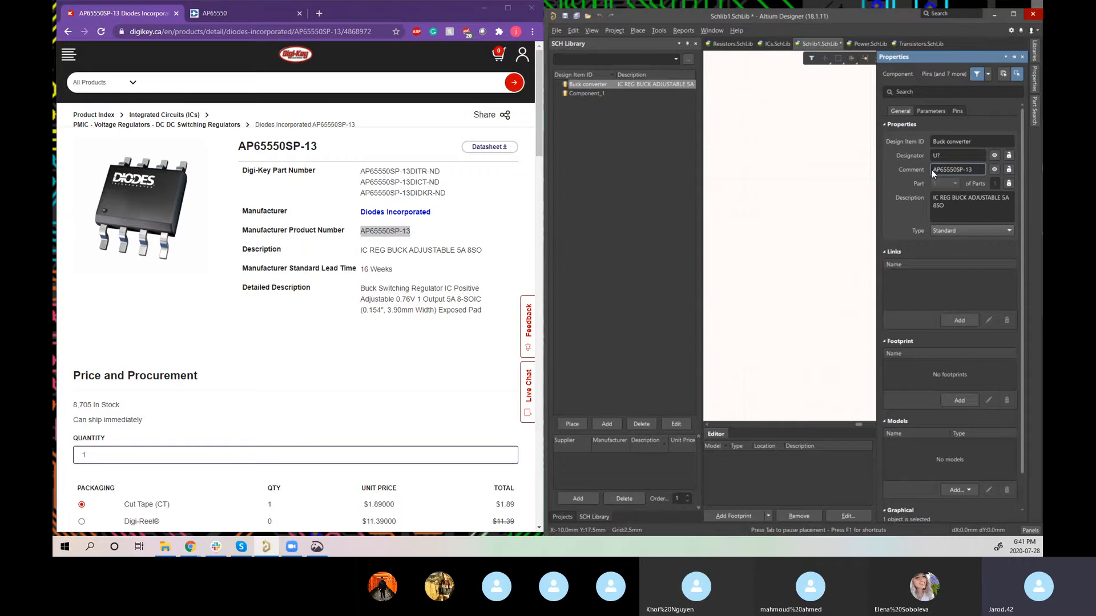
Step: Clear the Design Item ID of the Buck converter component
left_click(960, 140)
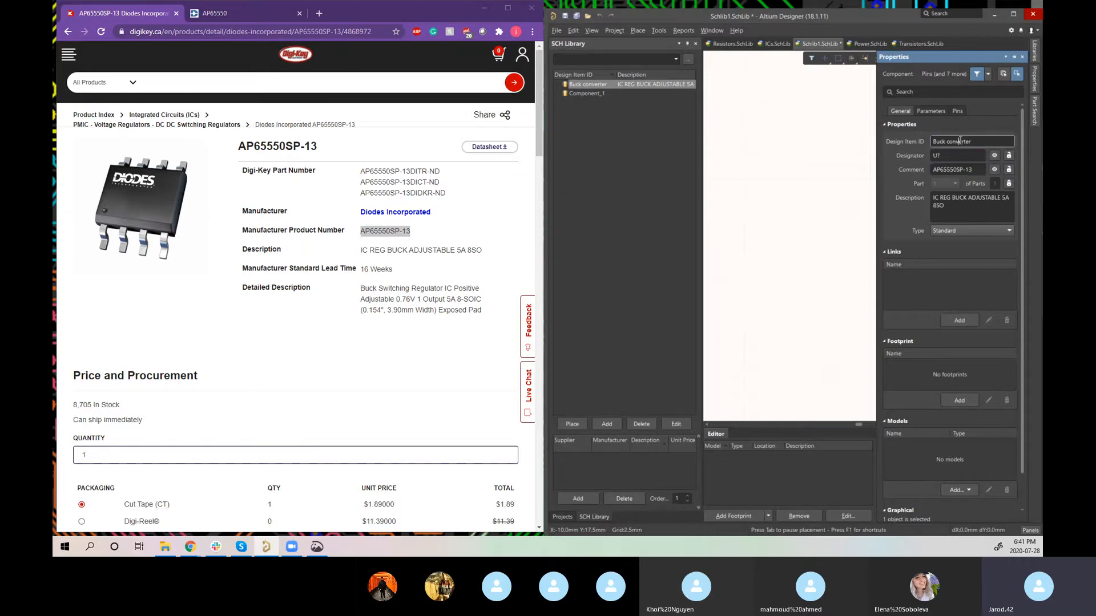
triple_click(976, 140)
key("BackSpace")
key("BackSpace")
key("BackSpace")
key("BackSpace")
key("BackSpace")
key("BackSpace")
key("BackSpace")
key("BackSpace")
key("BackSpace")
key("BackSpace")
key("BackSpace")
Step: Examine the detailed description and the voltage and current attributes on the Digi-Key page for naming the component
double_click(450, 299)
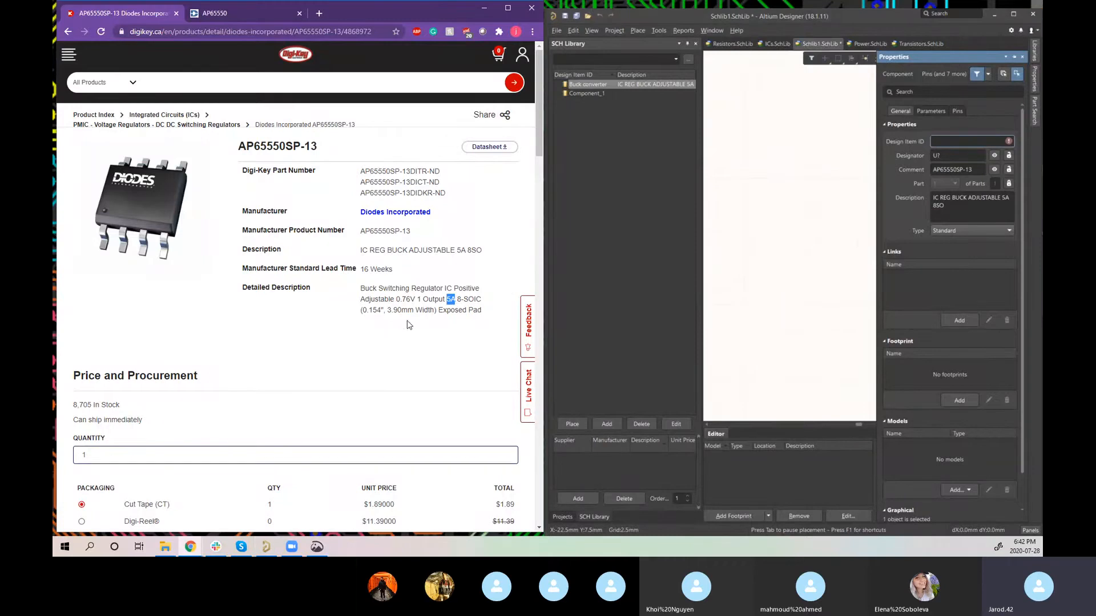
scroll(399, 326, "down", 10)
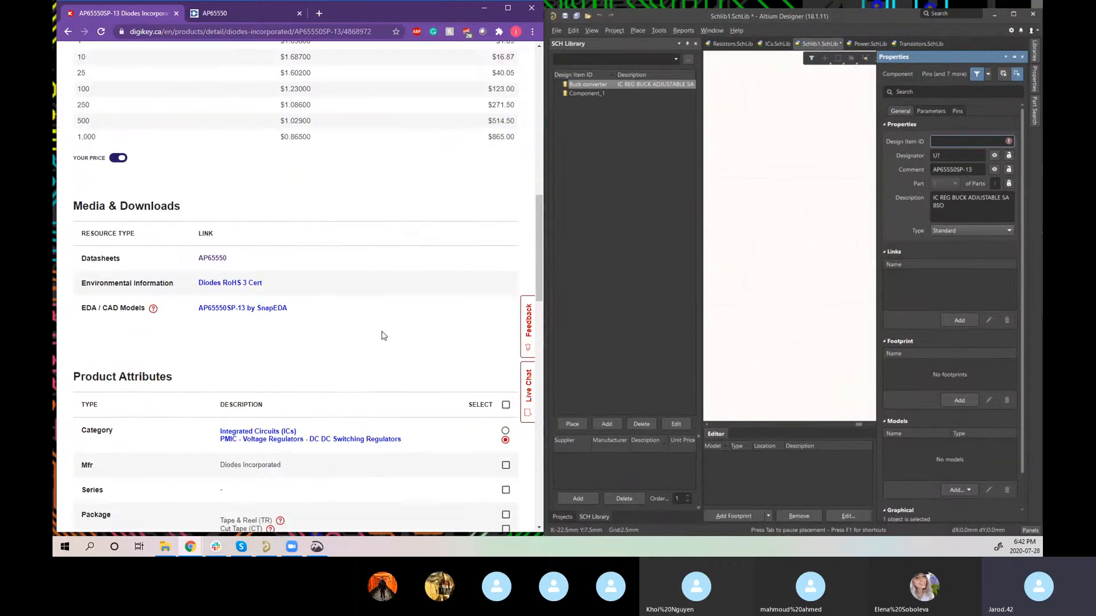
scroll(383, 336, "down", 7)
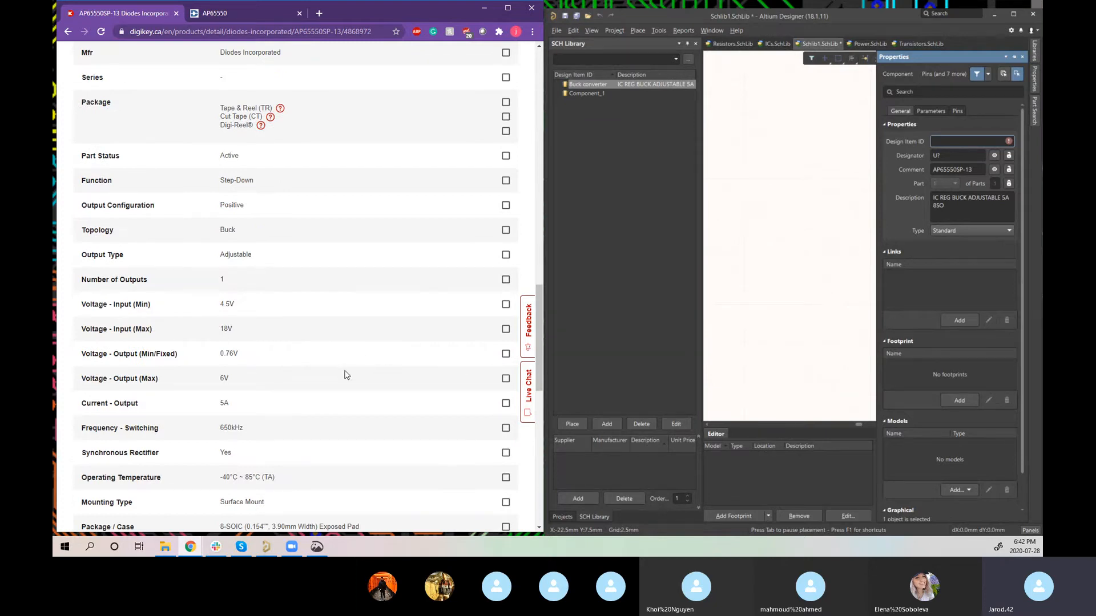
scroll(440, 354, "up", 3)
scroll(440, 353, "down", 3)
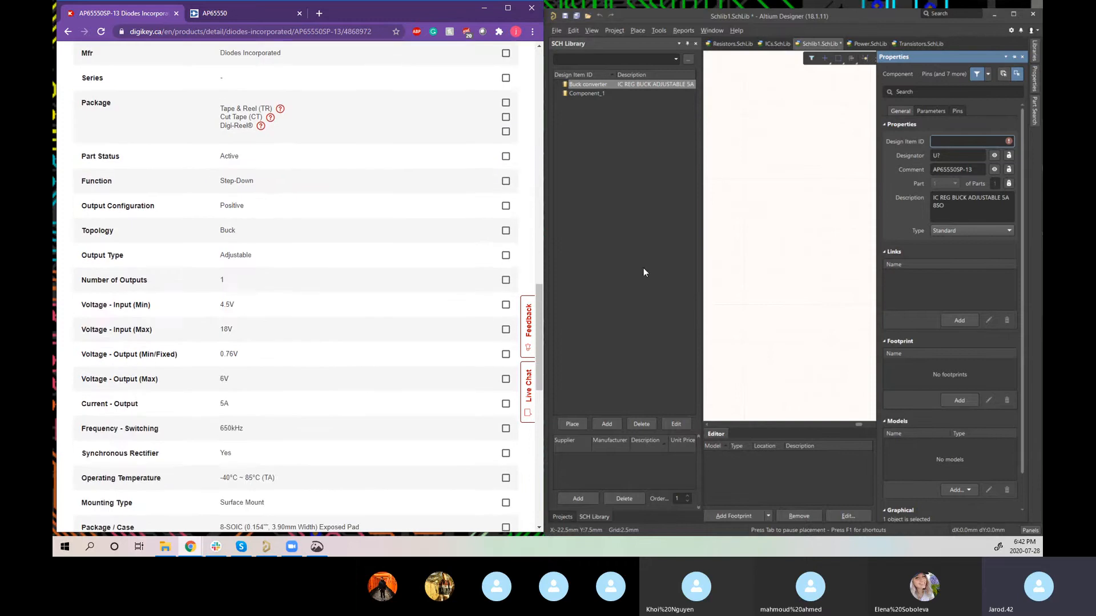
scroll(269, 325, "up", 10)
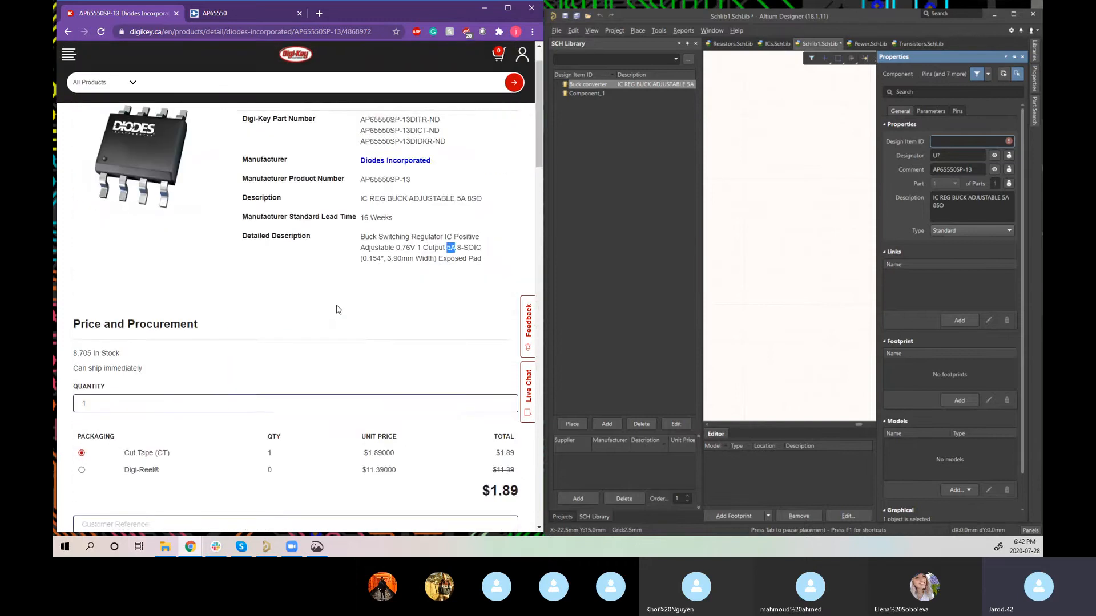
scroll(338, 309, "up", 1)
Step: Set the Design Item ID of the Buck converter component to BUCK12-5V and maximize the schematic library window
left_click(964, 141)
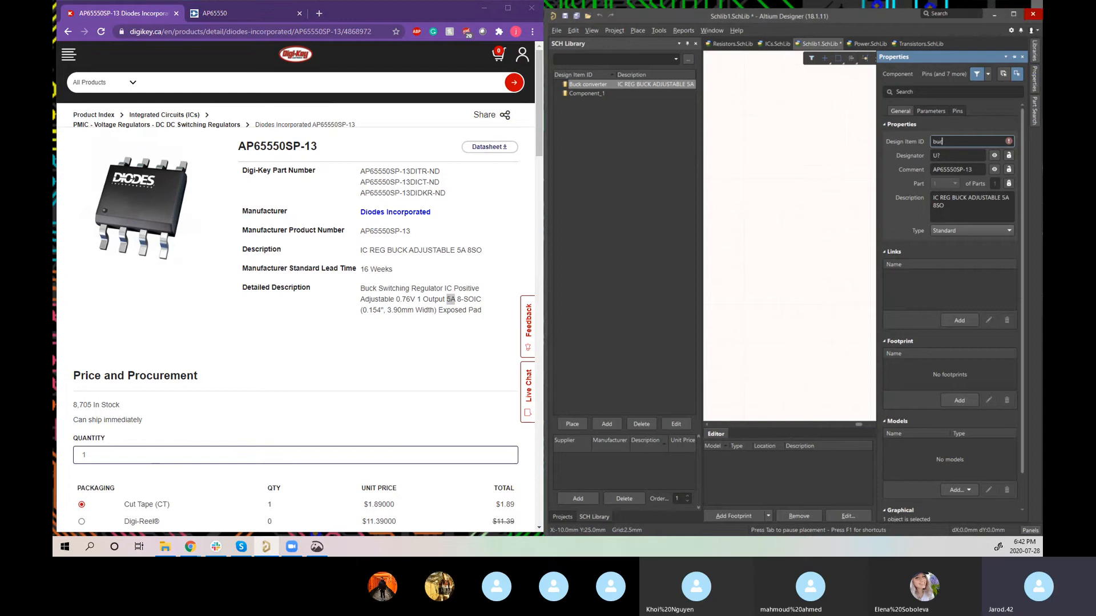
type("BBUBCK")
key("BackSpace")
key("BackSpace")
key("BackSpace")
key("BackSpace")
key("BackSpace")
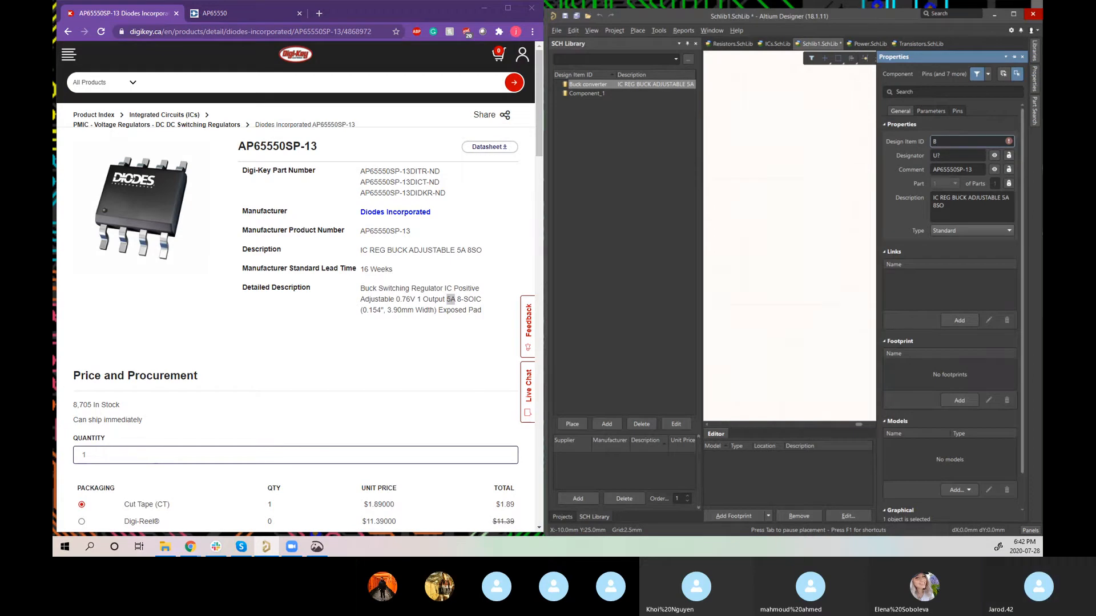
type("UCK")
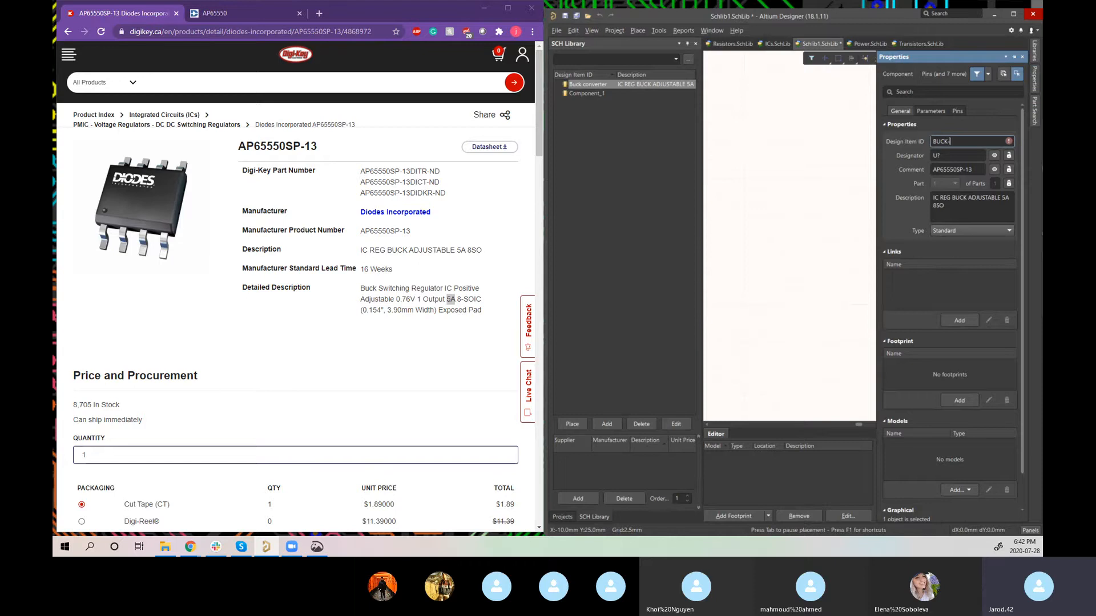
type("12-5V")
key("Return")
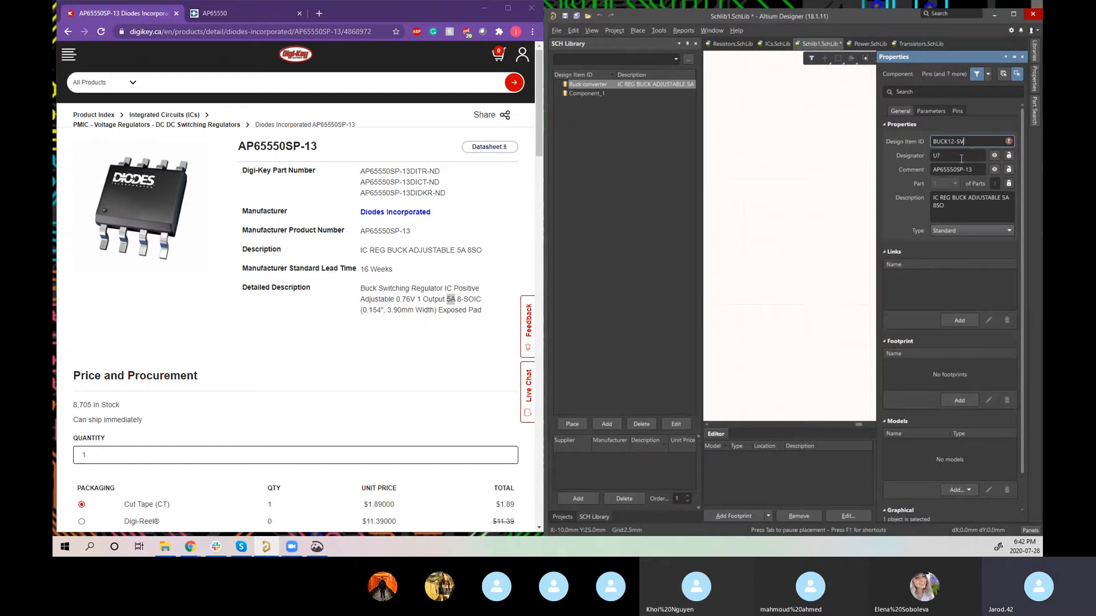
left_click(582, 87)
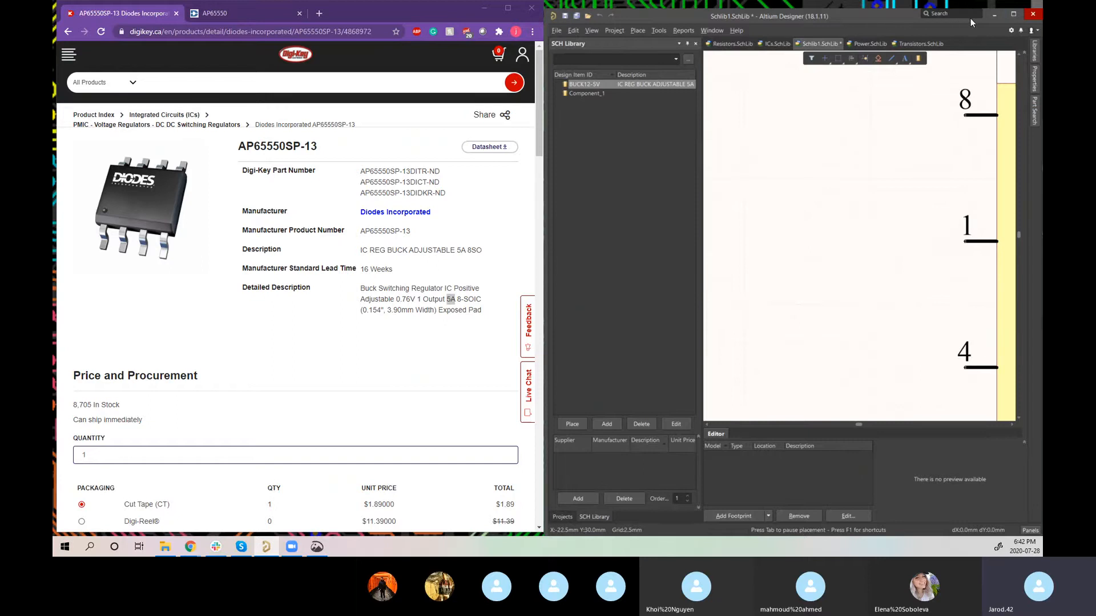
left_click(1014, 13)
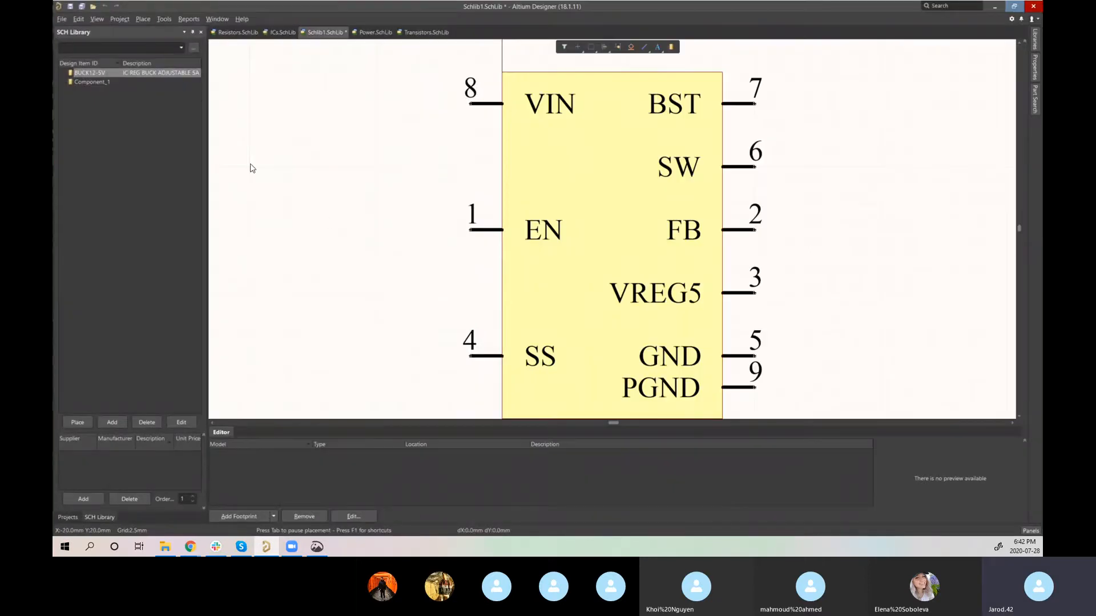
Step: Open the properties of the 0603-2KR component in the Resistors library and examine its Design Item ID naming format
left_click(235, 32)
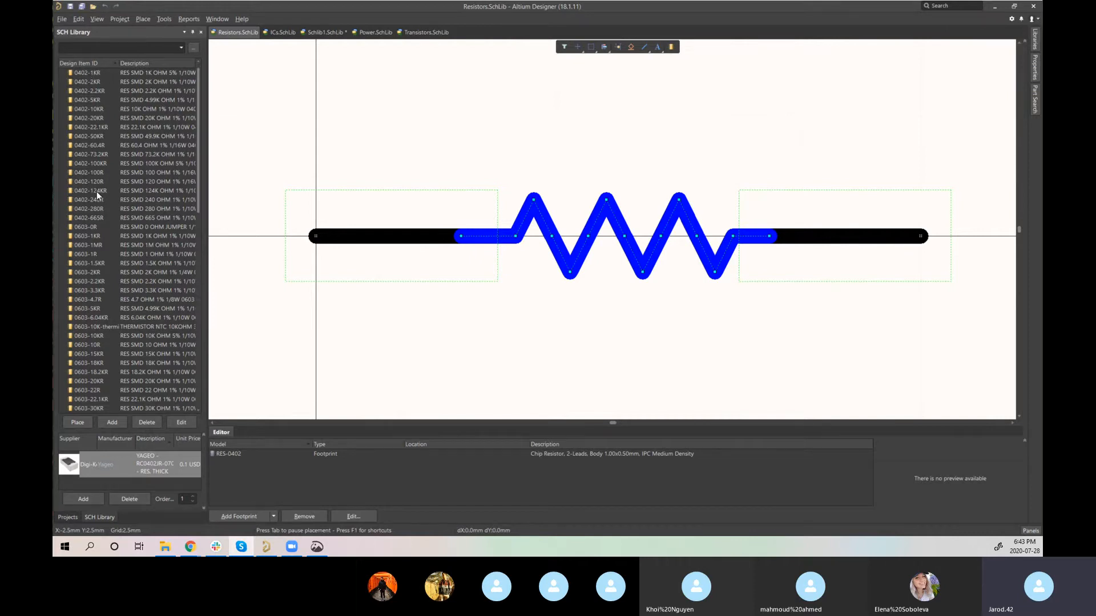
left_click(88, 273)
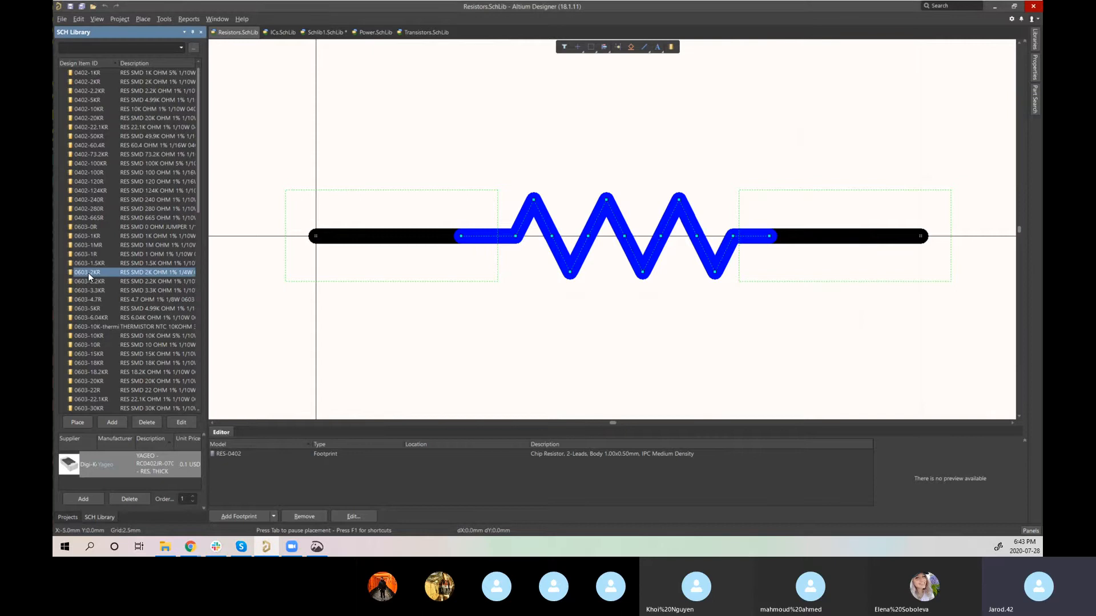
double_click(88, 273)
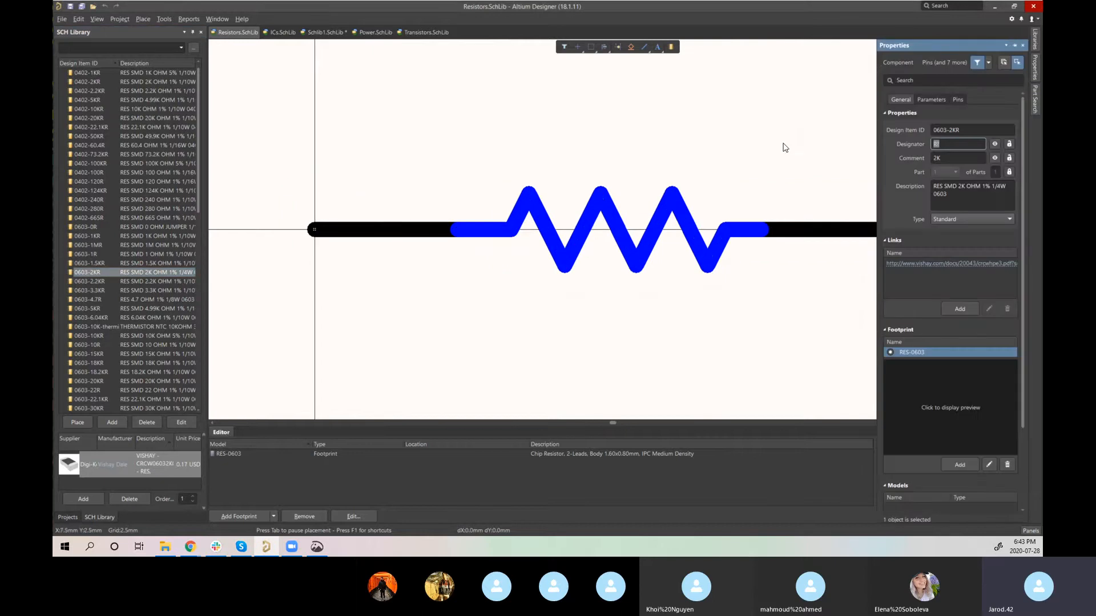
left_click(974, 132)
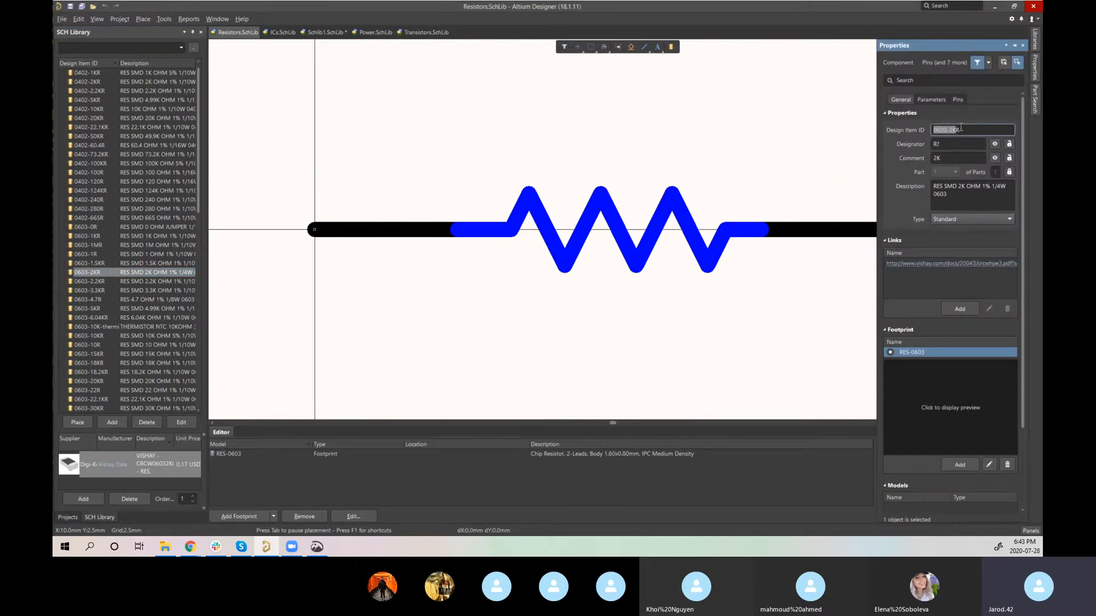
left_click_drag(942, 130, 935, 130)
double_click(956, 130)
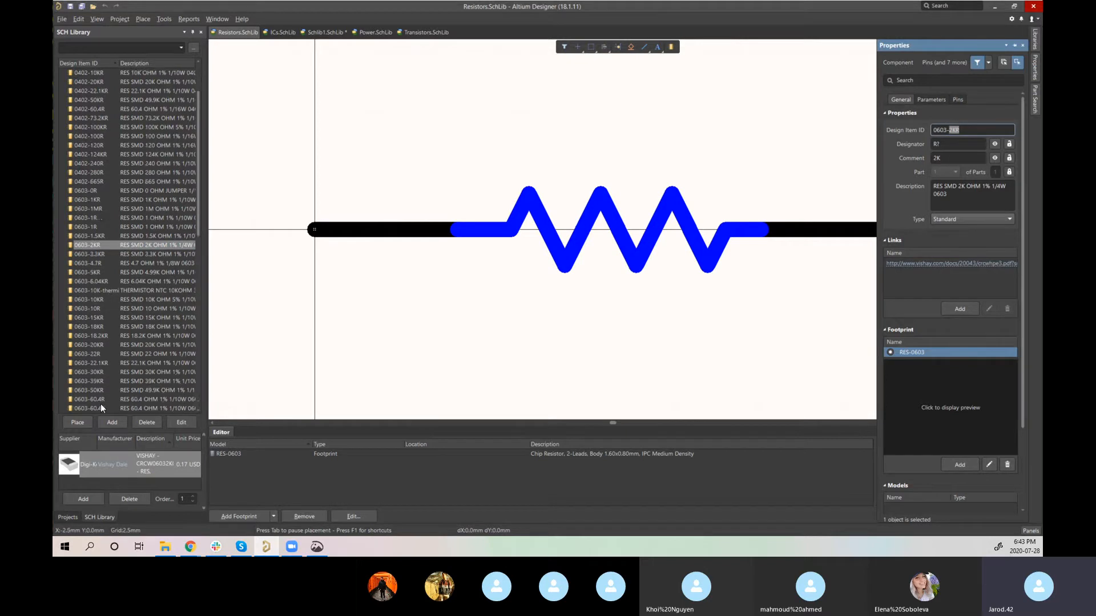
scroll(100, 403, "up", 1)
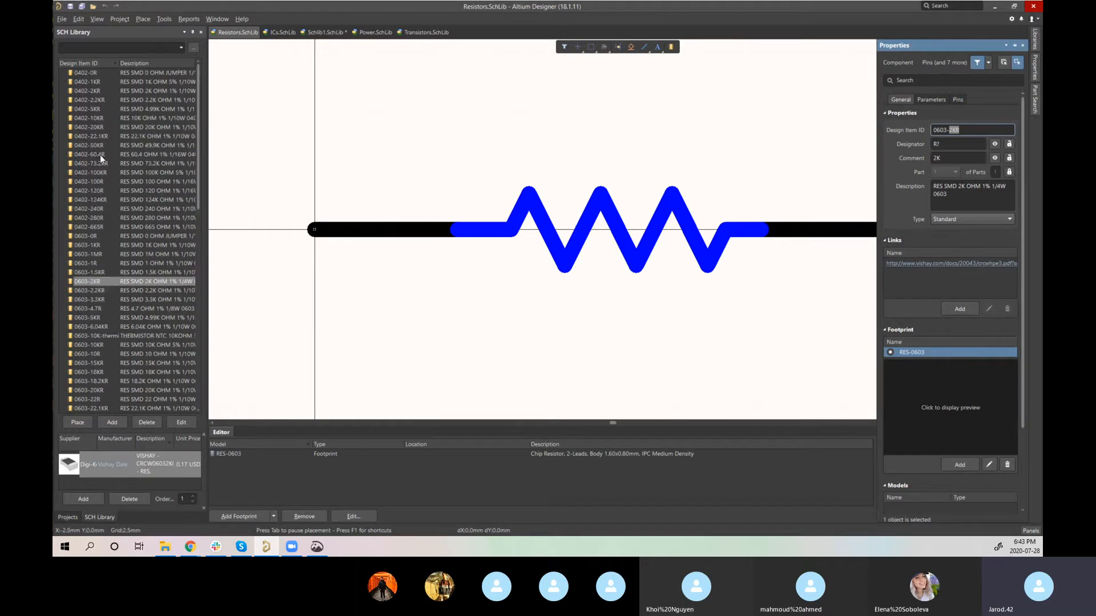
Step: Examine the designator, comment and description of the 0603-2KR resistor as a reference for filling in component properties
left_click(953, 144)
key("BackSpace")
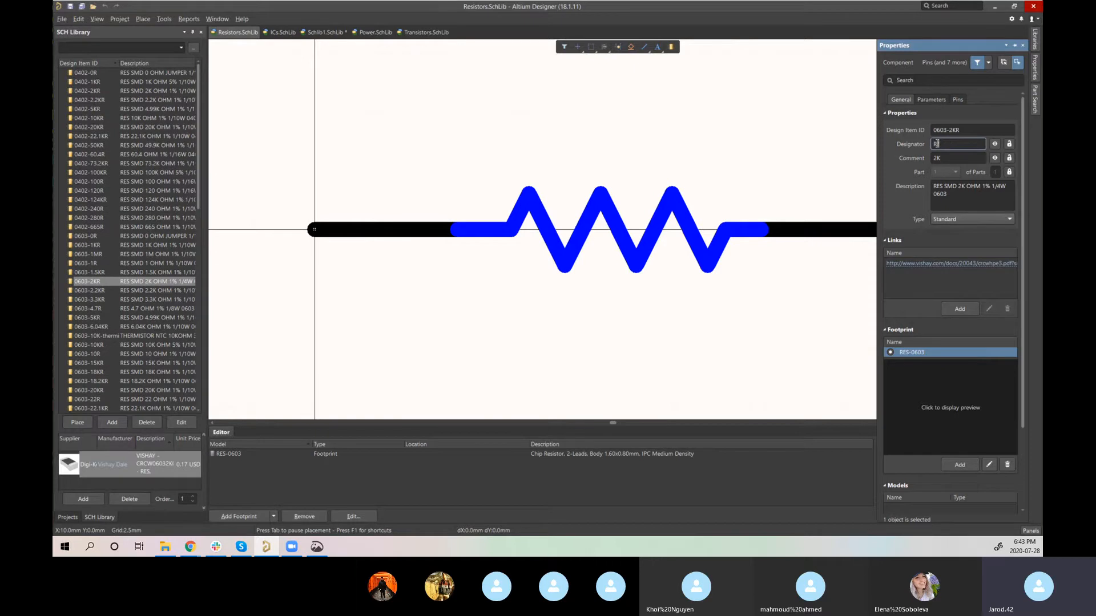
left_click(948, 157)
left_click(948, 157)
left_click(964, 190)
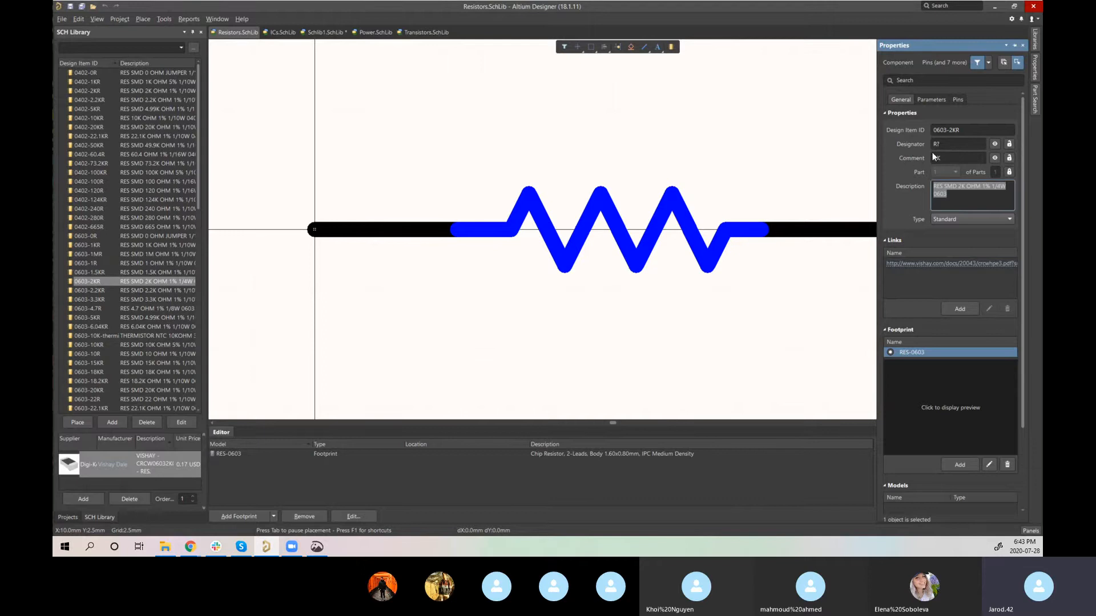
left_click(946, 158)
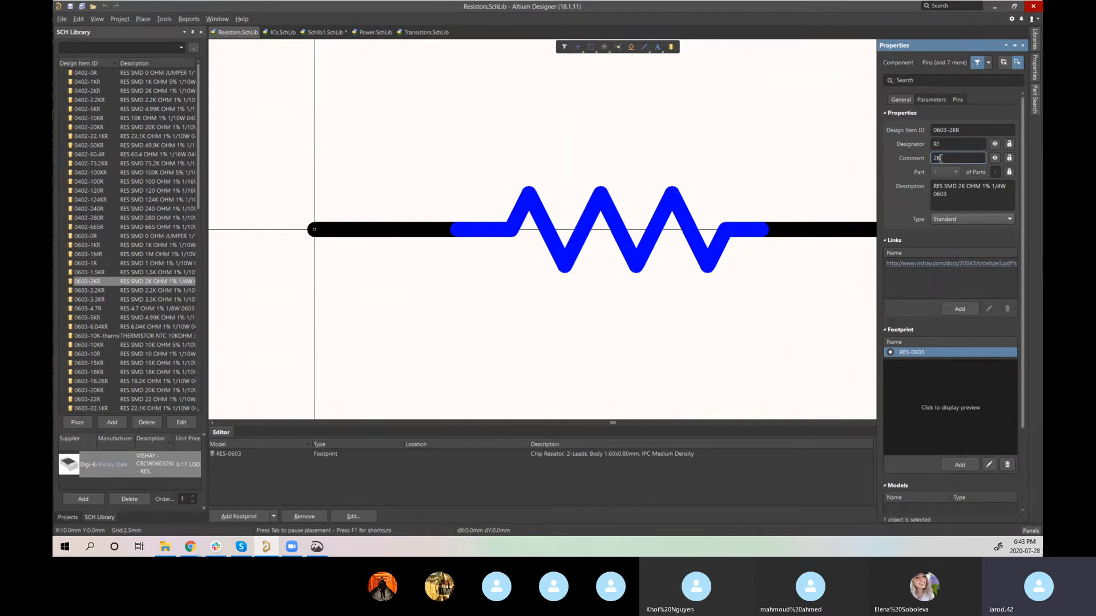
left_click_drag(942, 159, 934, 159)
left_click(946, 160)
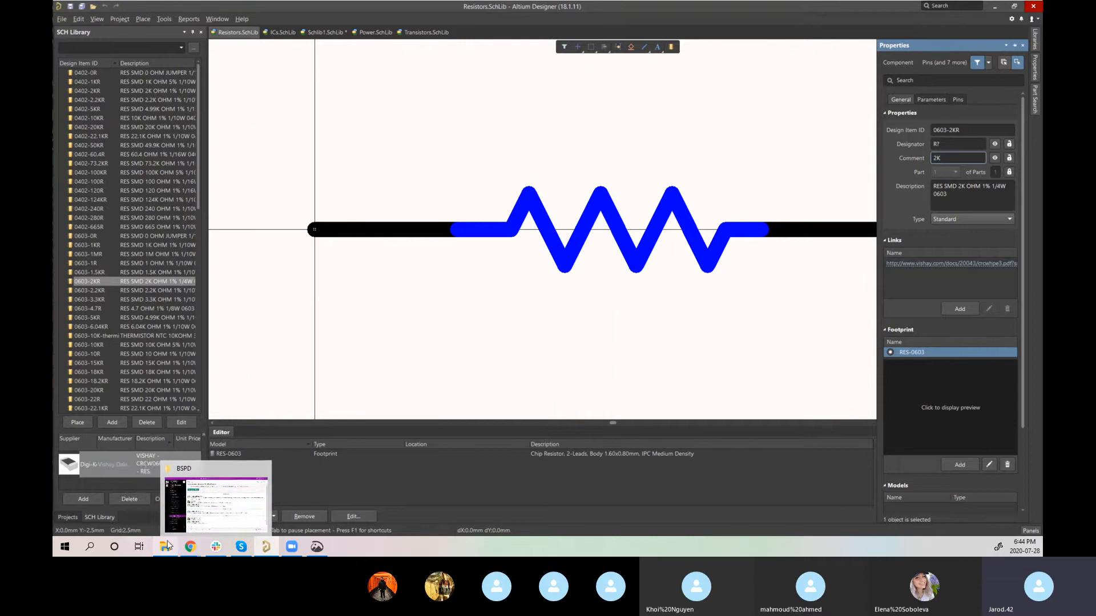
mouse_move(165, 549)
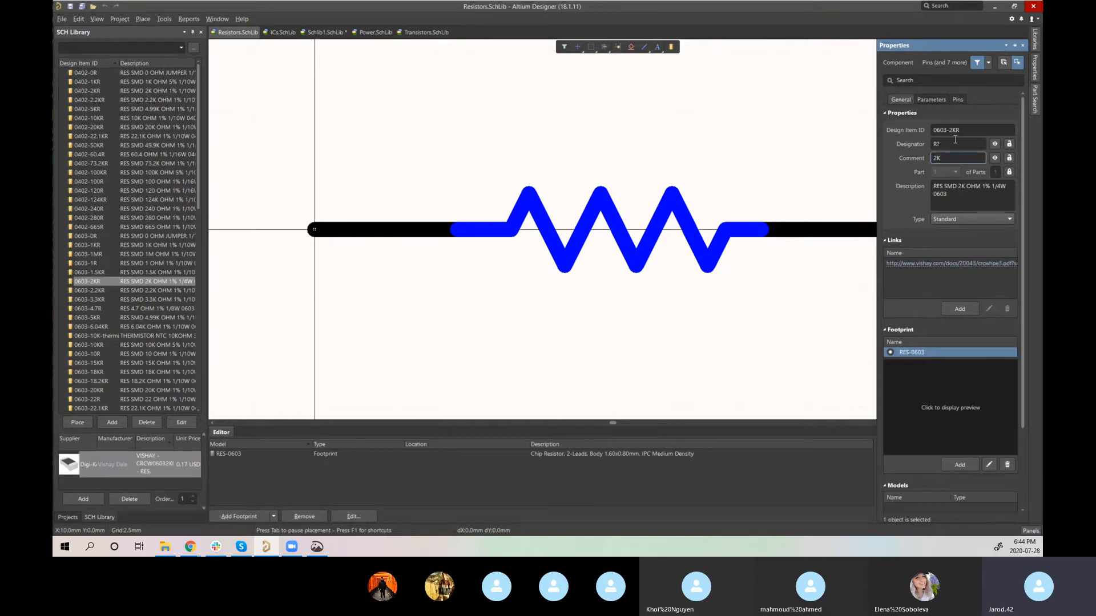
left_click_drag(934, 131, 942, 130)
left_click_drag(952, 195, 917, 189)
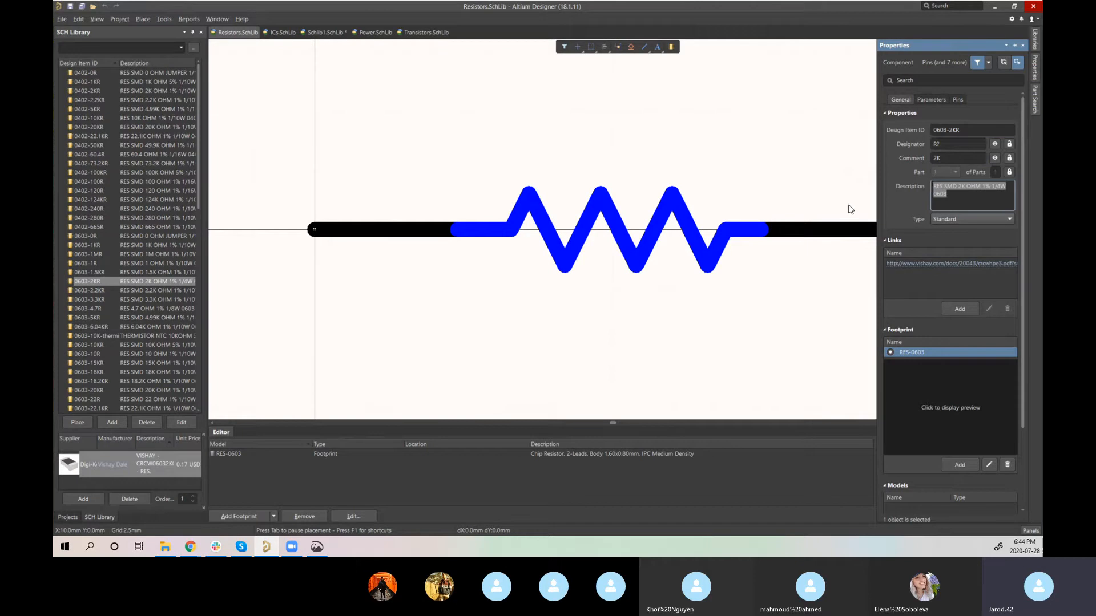
left_click(932, 157)
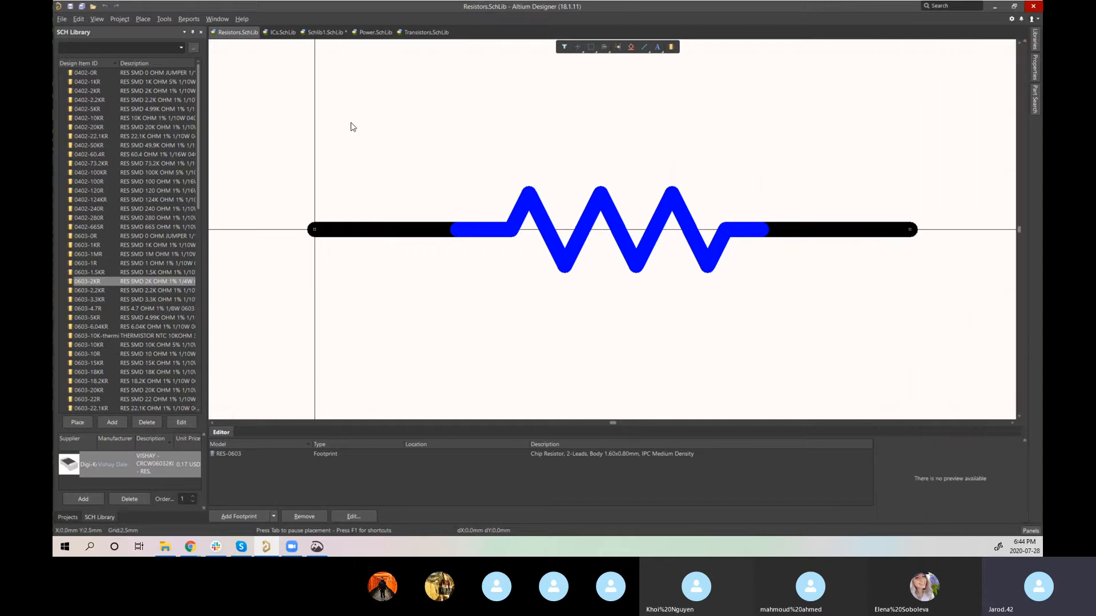
Step: Return to Schlib1 and review the Design Item ID, designator and comment of the BUCK12-5V component
left_click(324, 32)
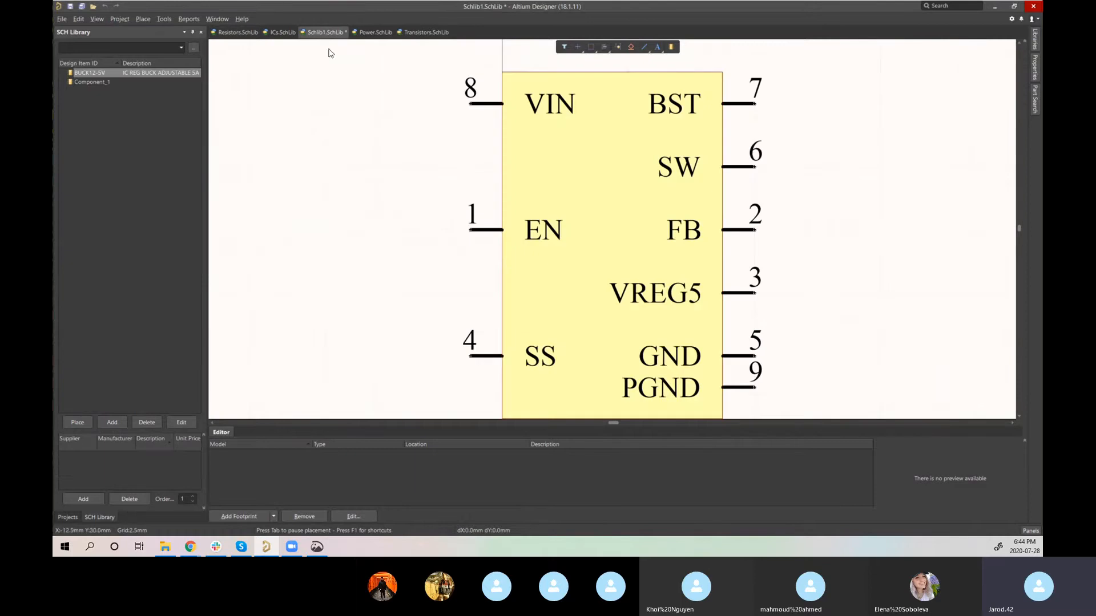
double_click(93, 73)
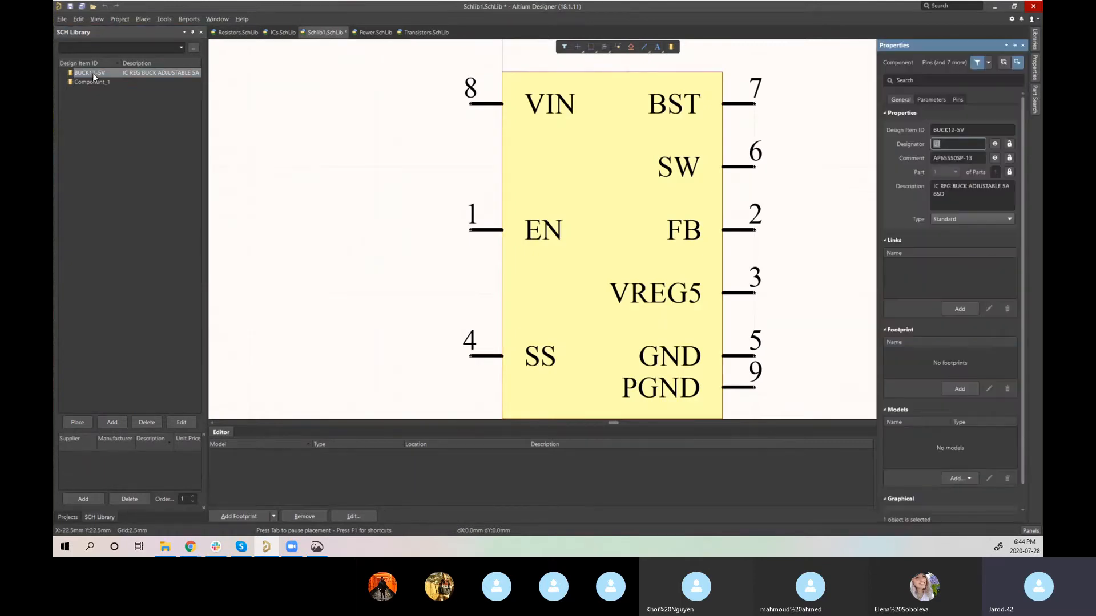
left_click(960, 131)
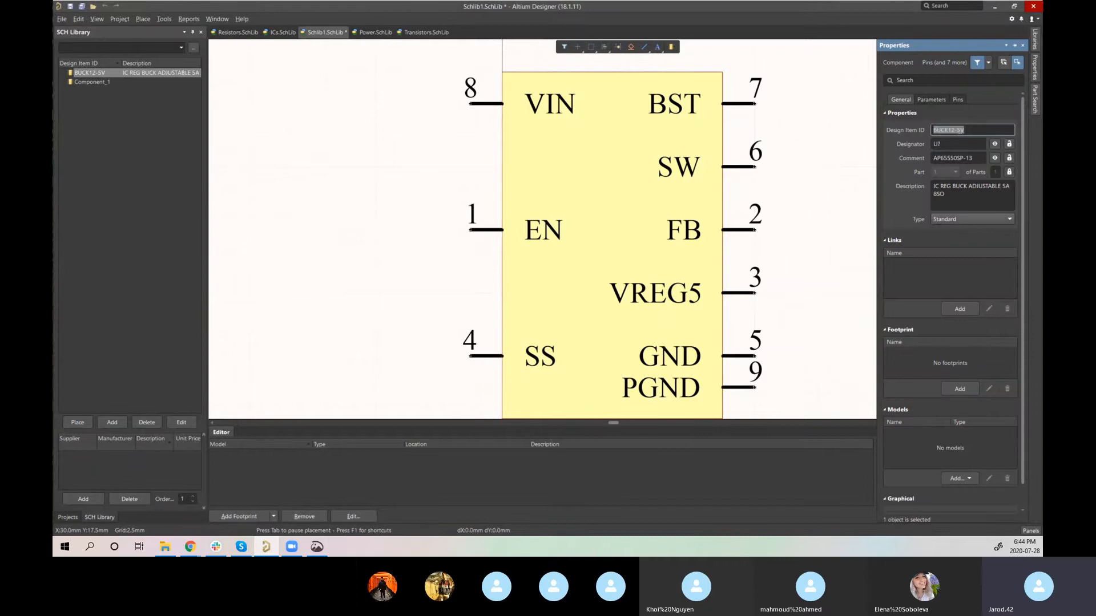
left_click(945, 144)
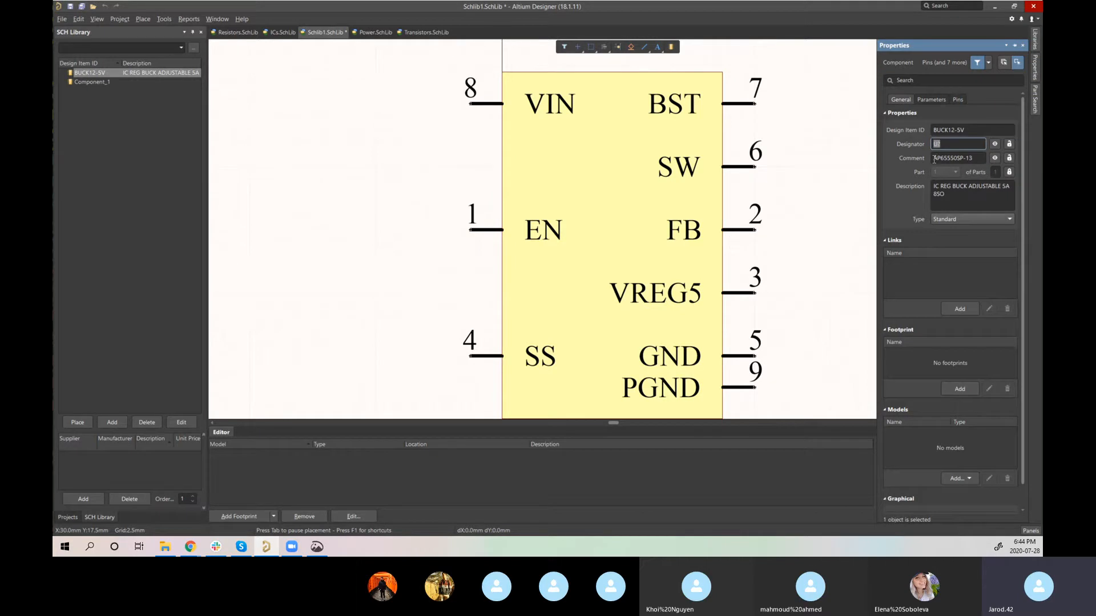
left_click(934, 160)
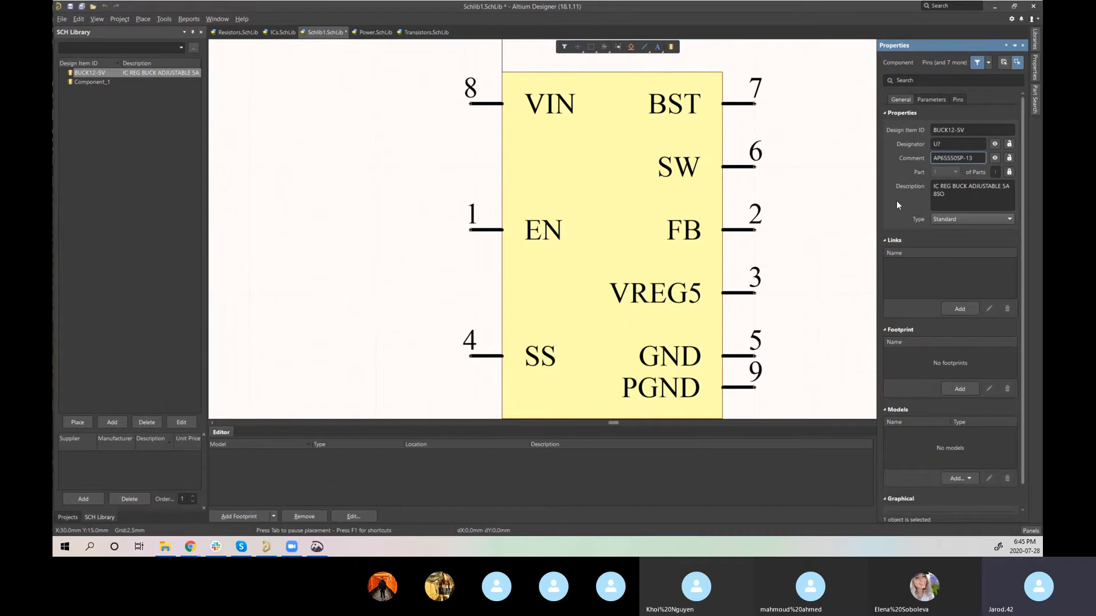
left_click(346, 210)
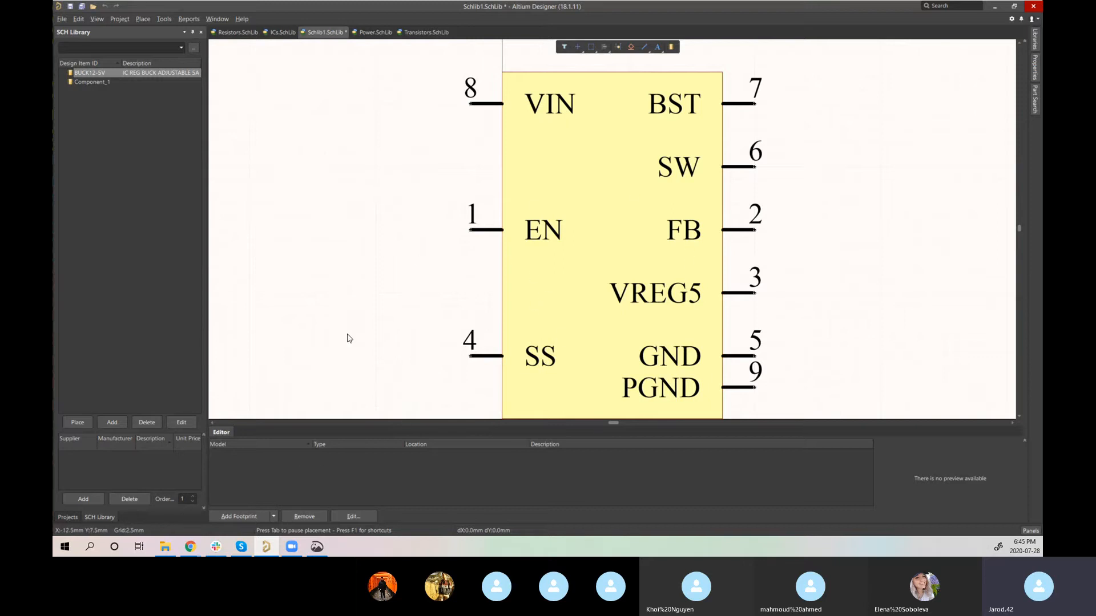
Step: Copy the manufacturer product number AP65550SP-13 from the Digi-Key page and run a supplier Part Search for it in Altium Designer
left_click(191, 544)
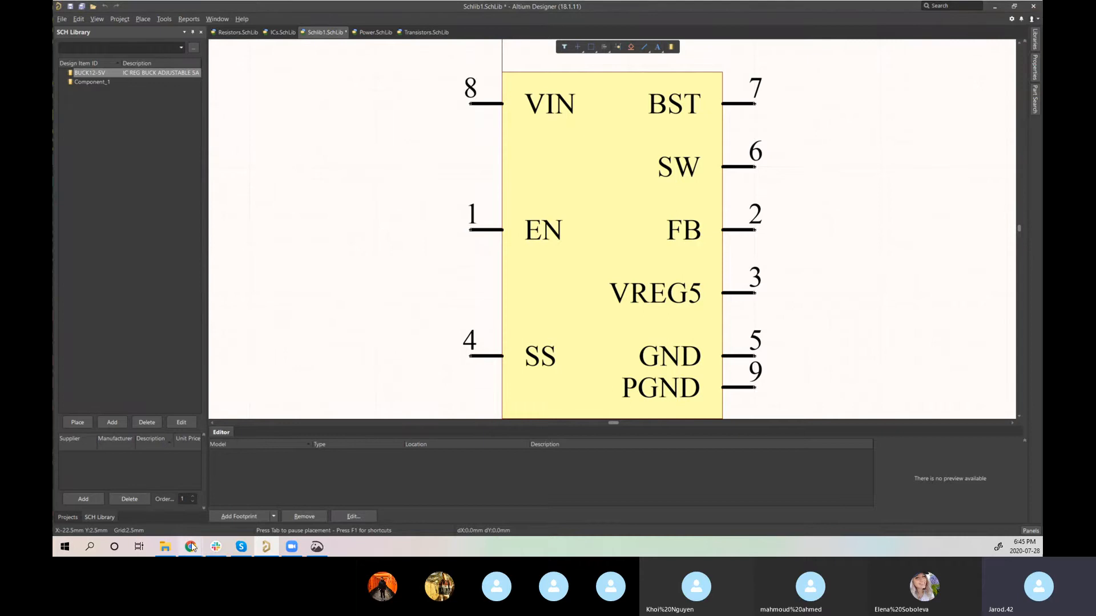
left_click(242, 488)
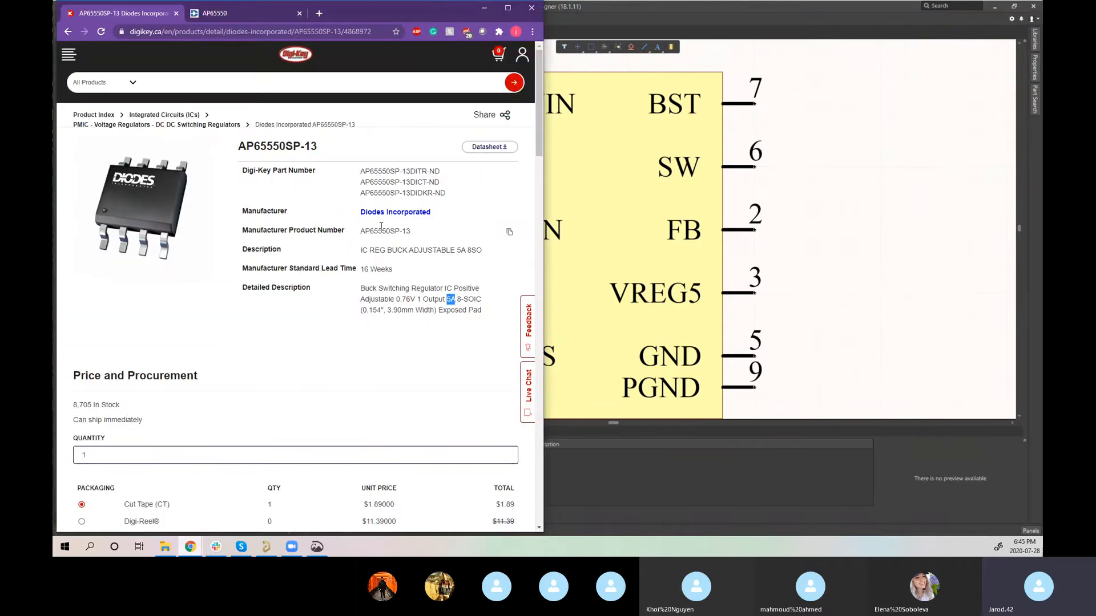
left_click_drag(361, 231, 412, 234)
key("ctrl+c")
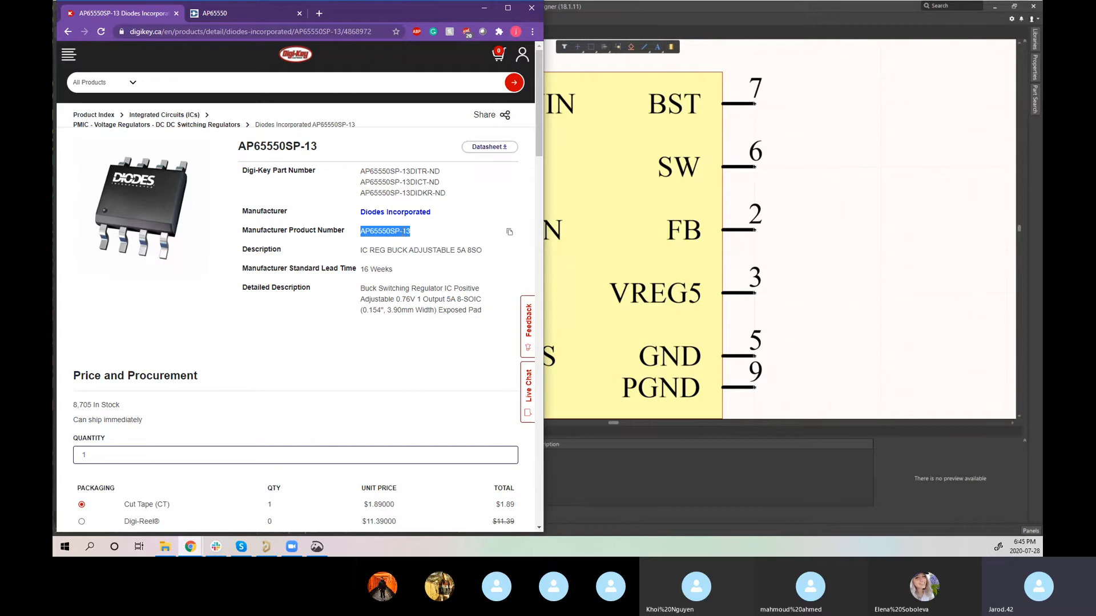
left_click(483, 8)
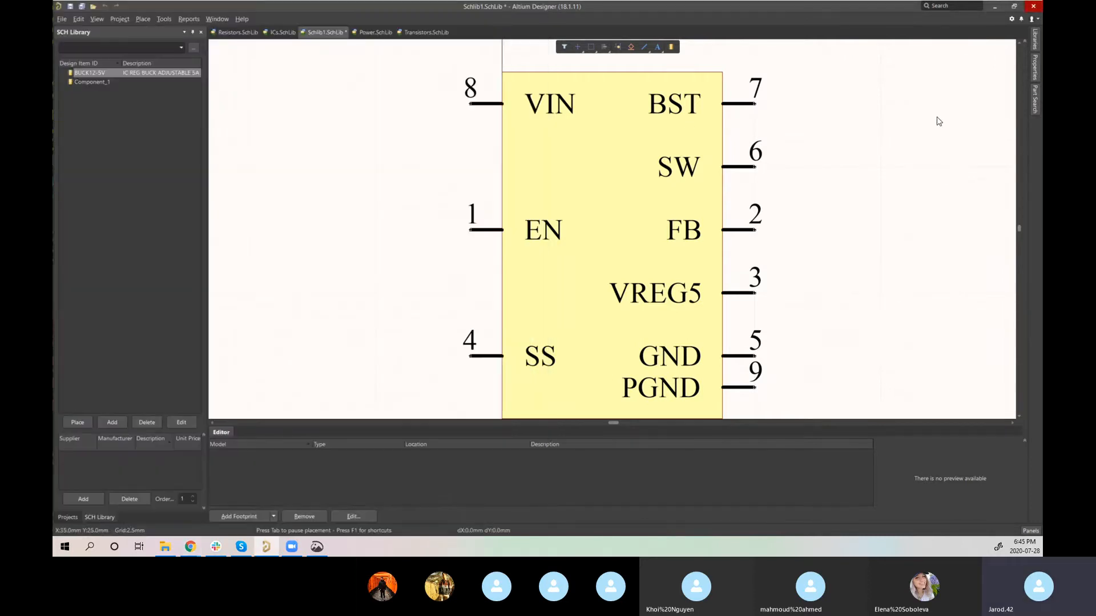
mouse_move(1036, 94)
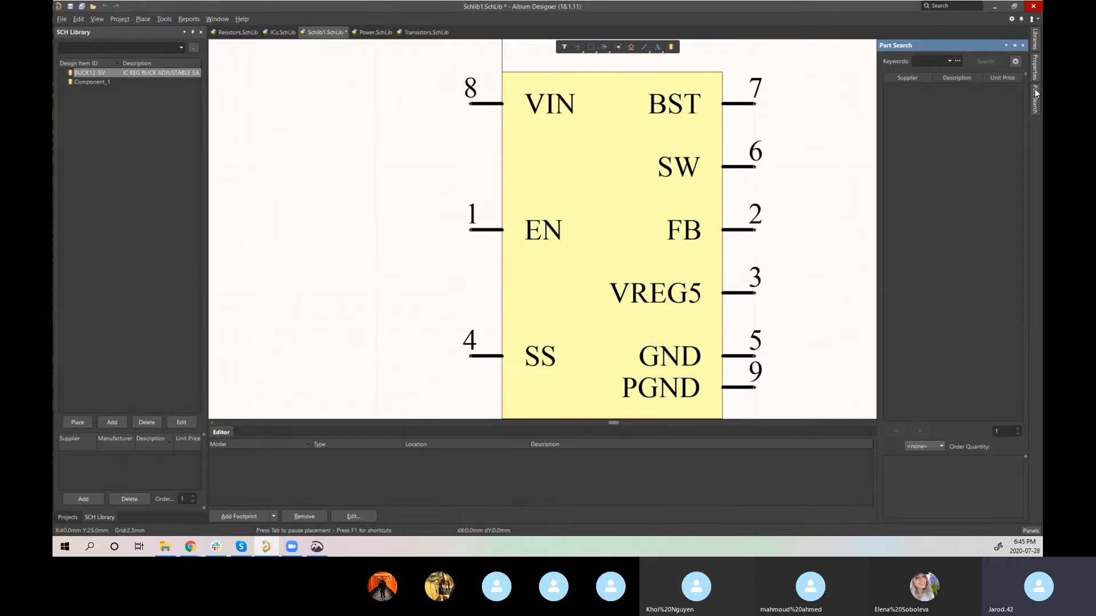
left_click(927, 61)
key("ctrl+v")
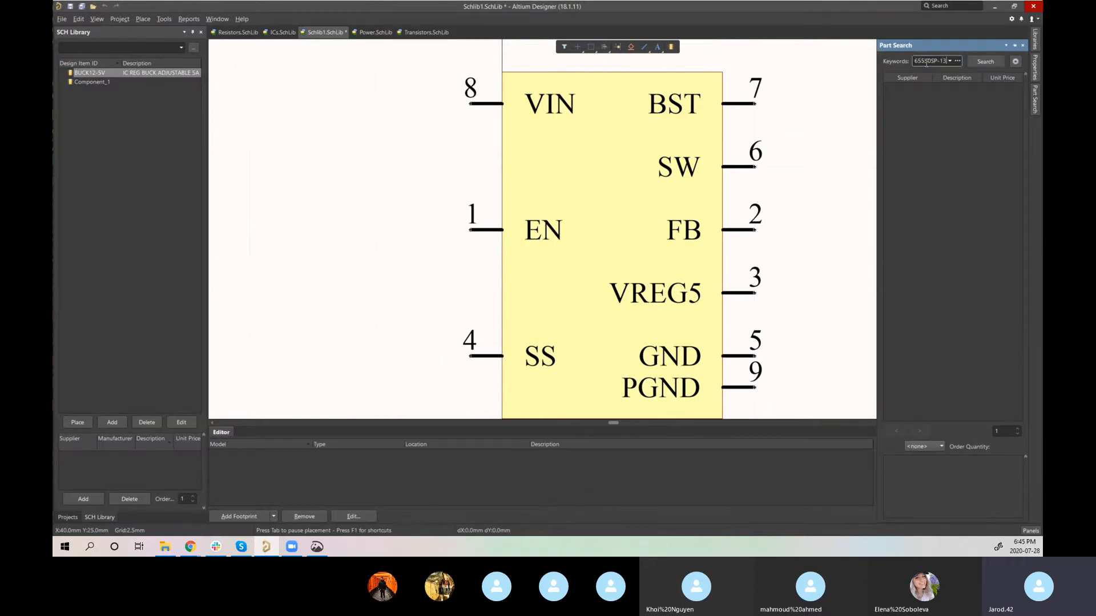
left_click(973, 61)
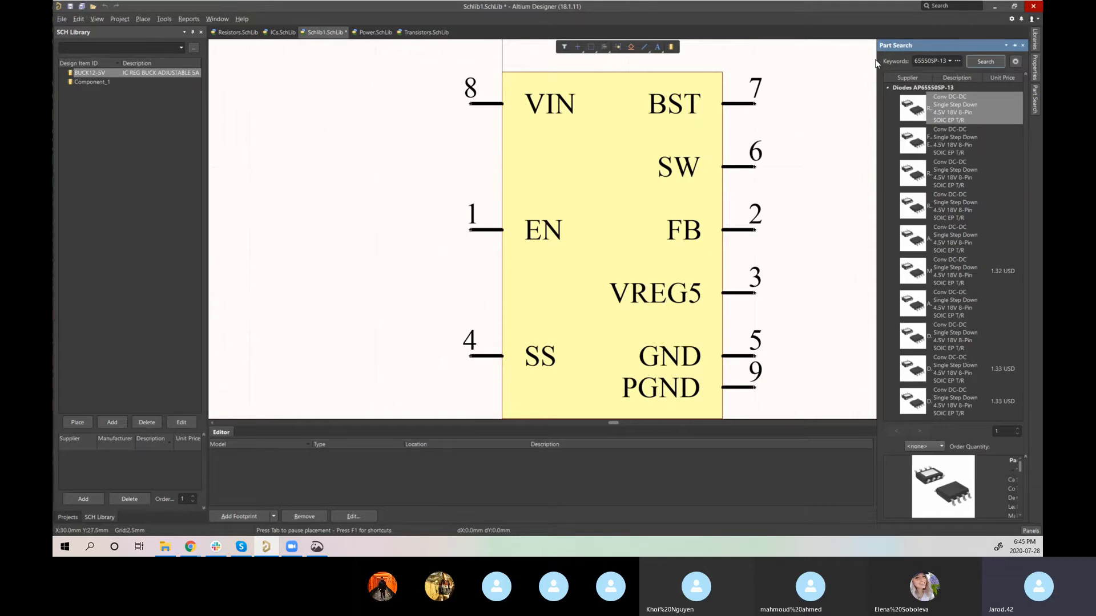
Step: Widen the Part Search results and compare the three Digi-Key offers for AP65550SP-13
left_click_drag(879, 61, 635, 88)
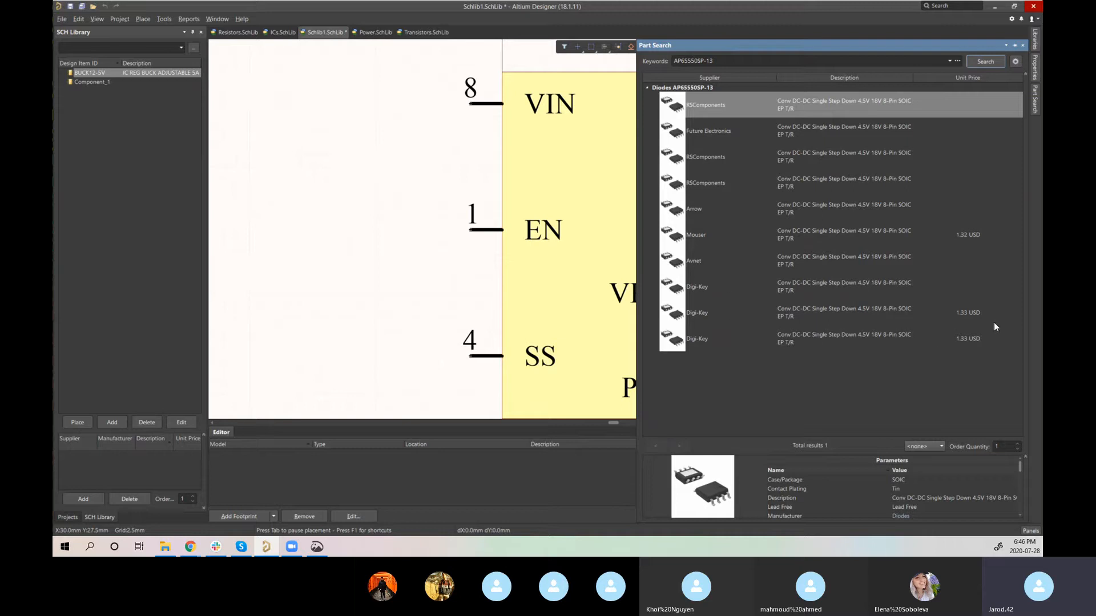
left_click(715, 313)
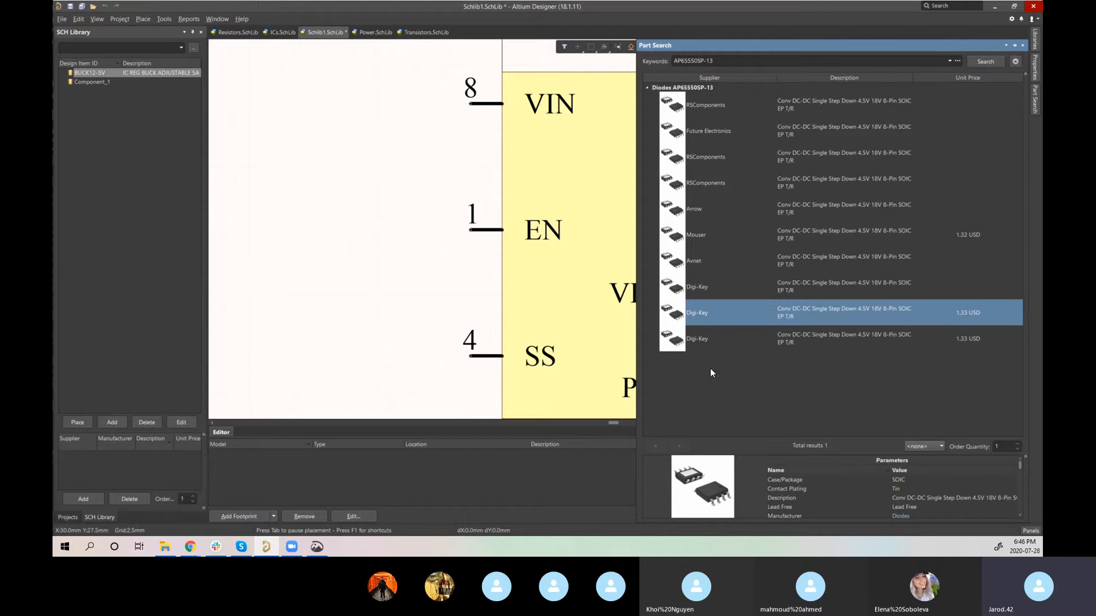
left_click(742, 341)
left_click(732, 311)
left_click(719, 282)
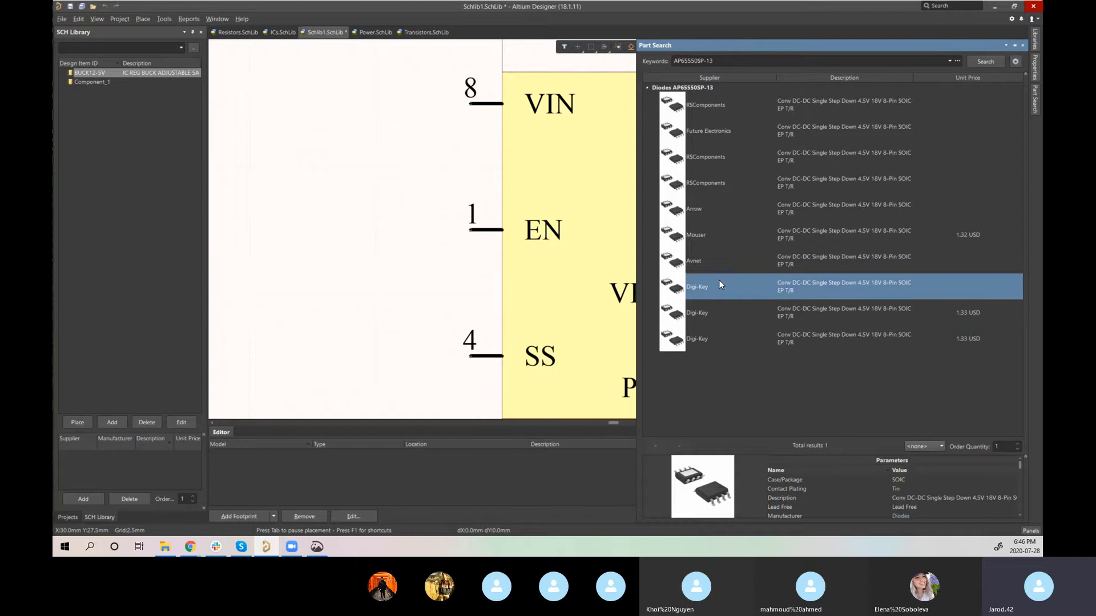
left_click(711, 313)
left_click(721, 339)
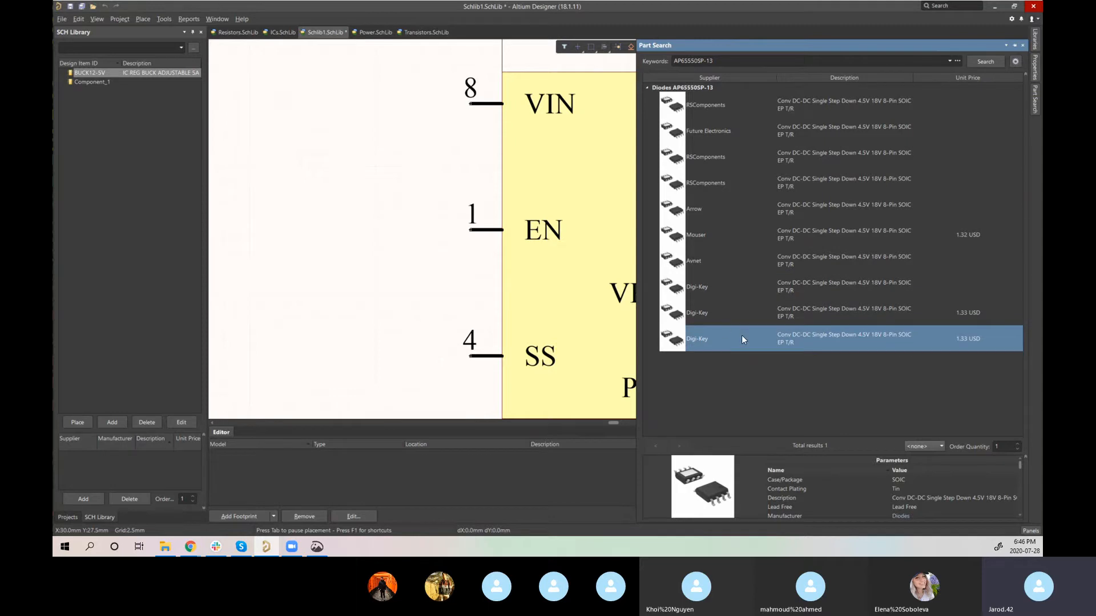
left_click_drag(713, 323, 709, 319)
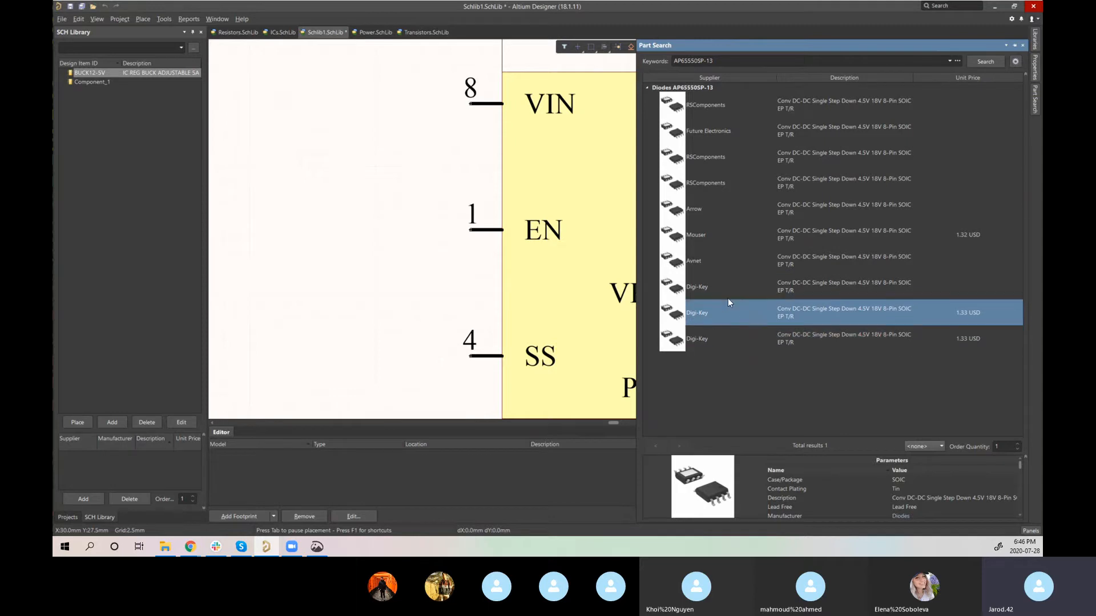
left_click(729, 298)
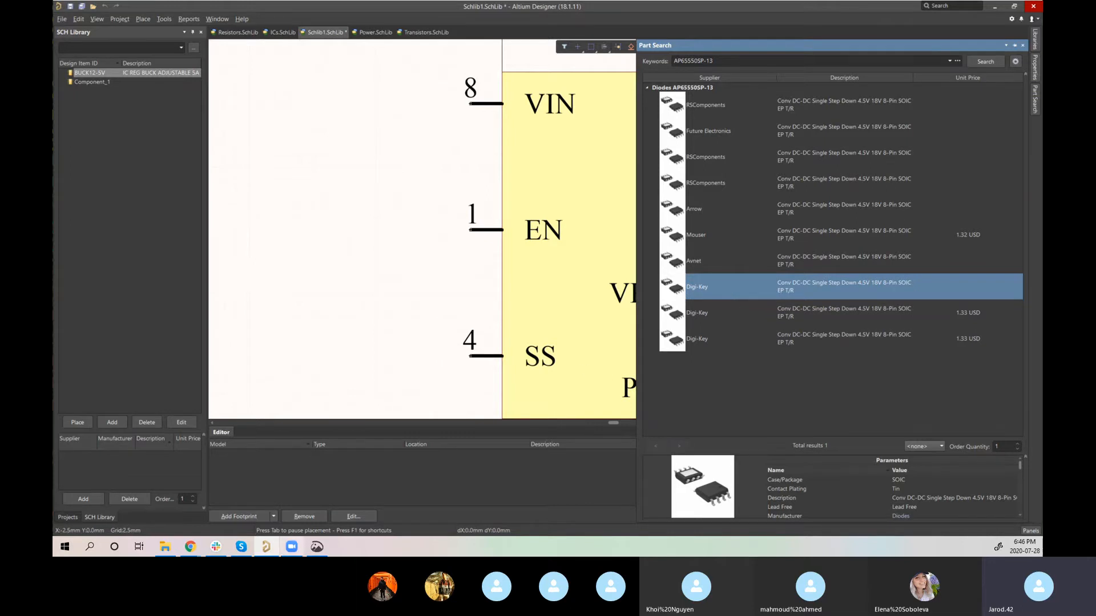
Step: Switch to Chrome and examine the Tape & Reel, Cut Tape and Digi-Reel price breaks on Digi-Key's AP65550SP-13 page
mouse_move(199, 552)
left_click(163, 485)
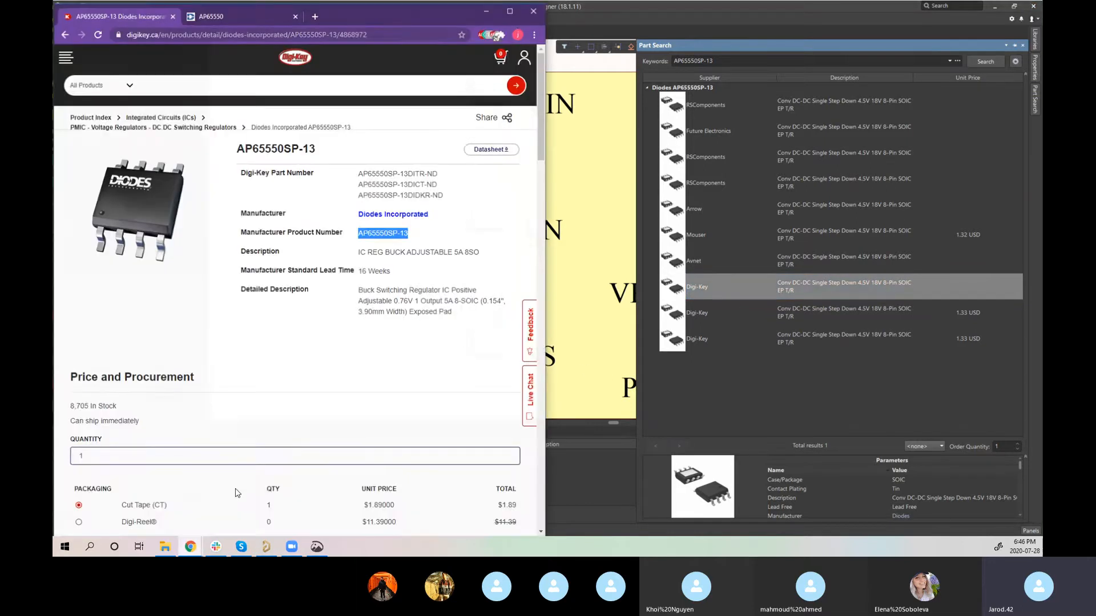
left_click(512, 8)
scroll(706, 287, "down", 2)
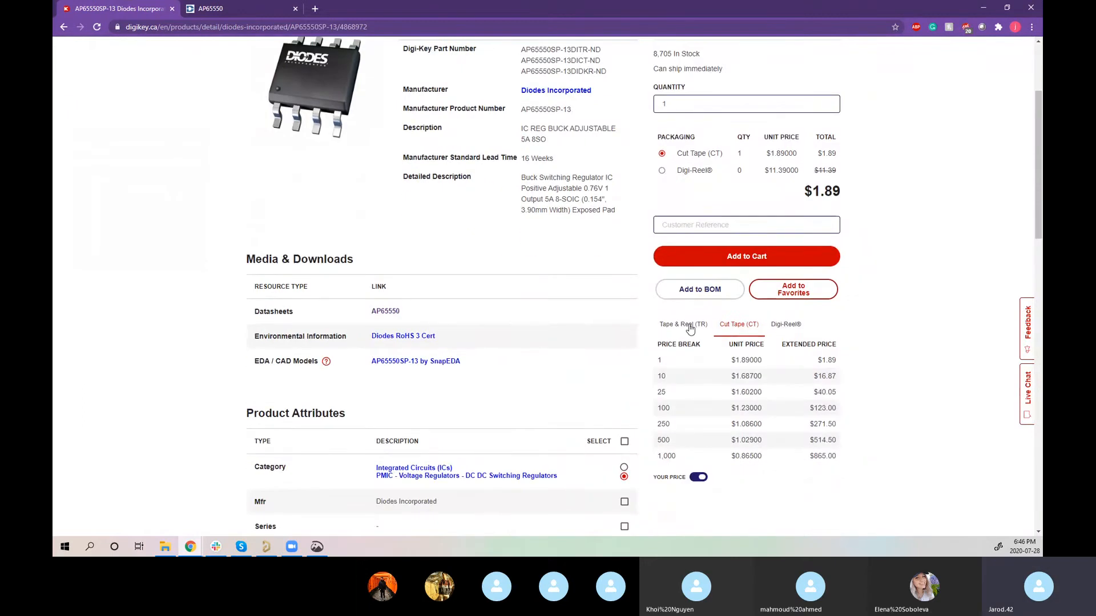
left_click(689, 325)
left_click(726, 326)
left_click(780, 328)
left_click(744, 331)
left_click(704, 332)
left_click(734, 329)
left_click(689, 324)
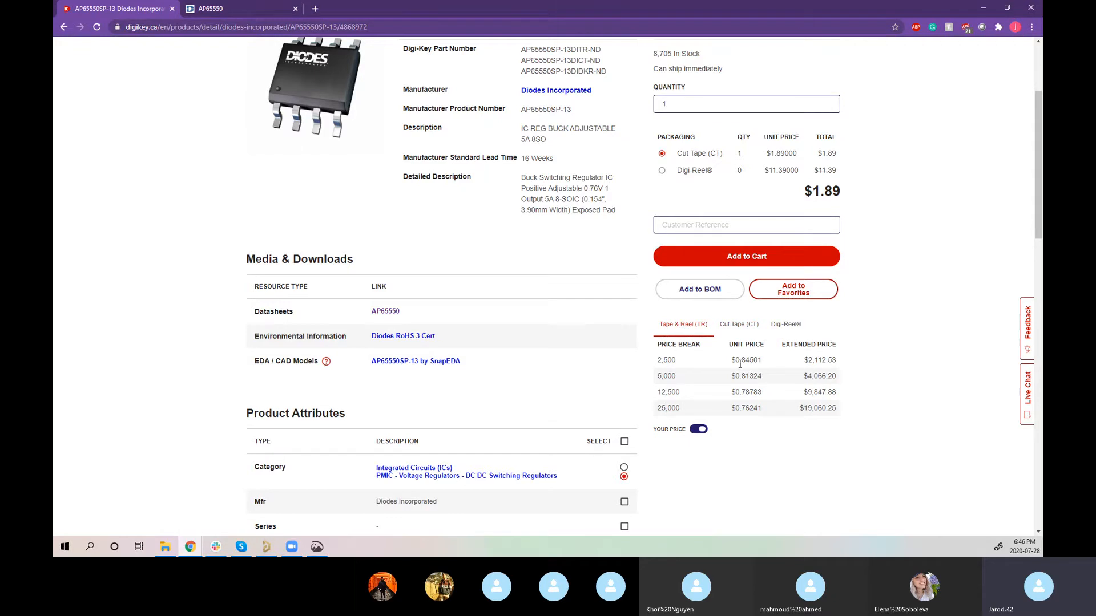
left_click_drag(678, 363, 635, 365)
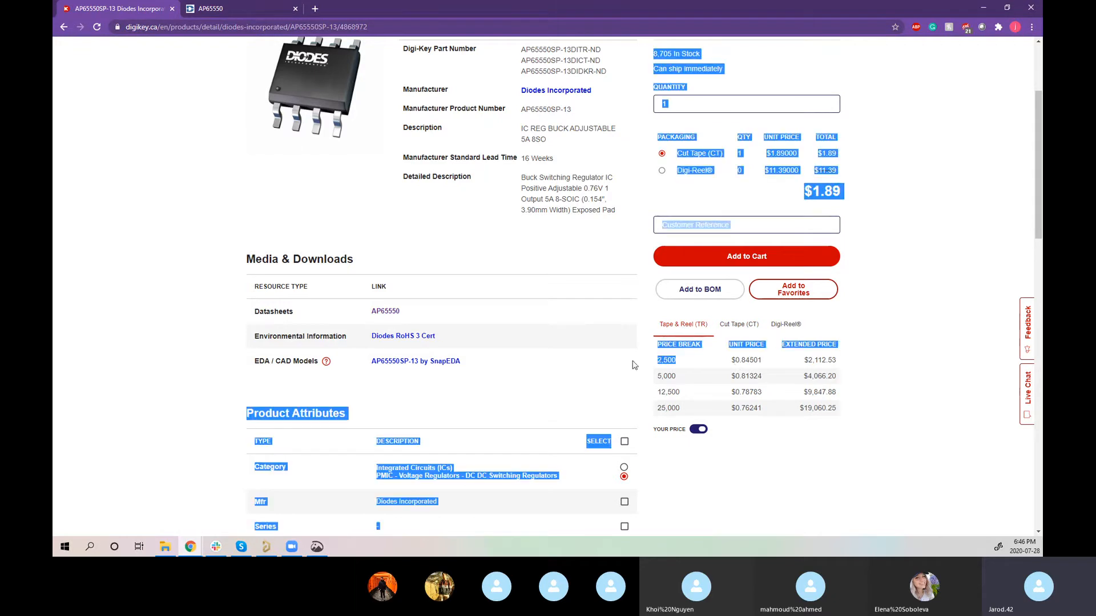
left_click(660, 360)
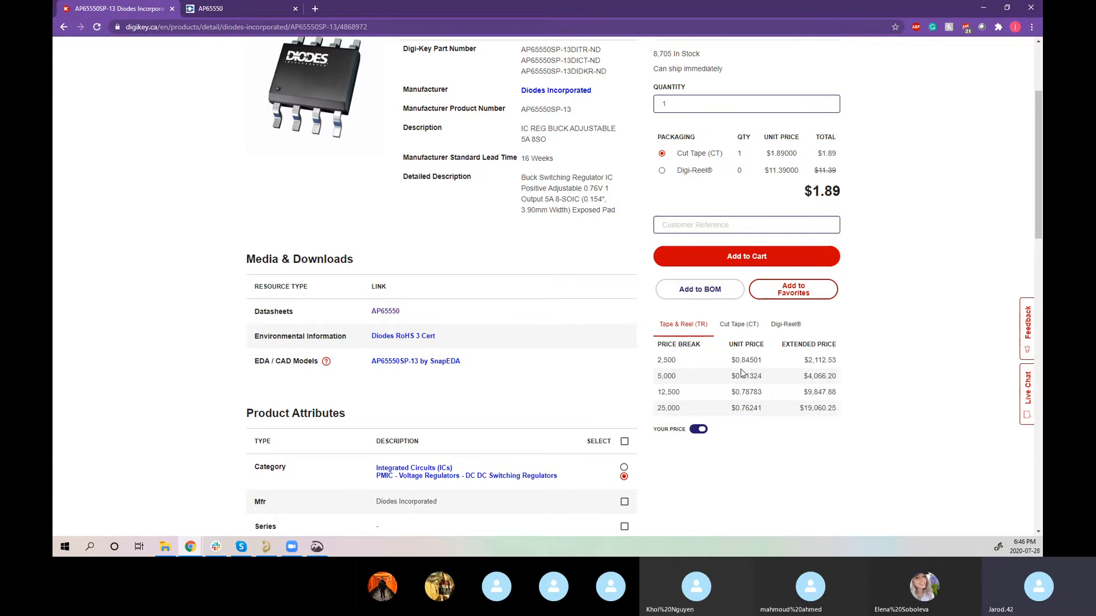
Step: Return to Altium Designer and select the second Digi-Key offer in the AP65550SP-13 search results
left_click(983, 7)
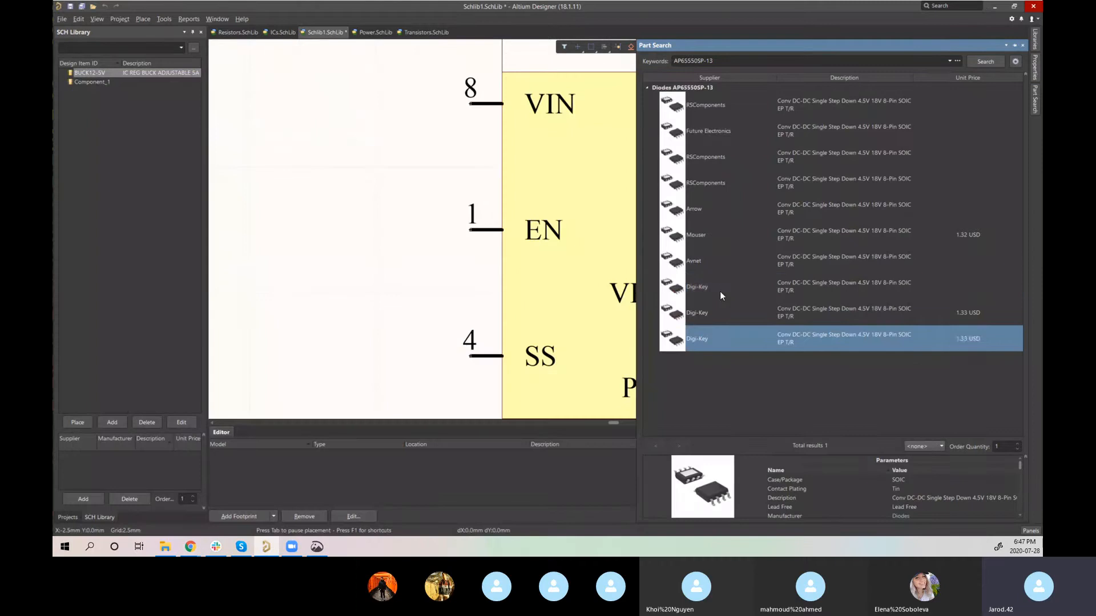
left_click(721, 295)
left_click_drag(724, 311, 723, 333)
left_click(723, 319)
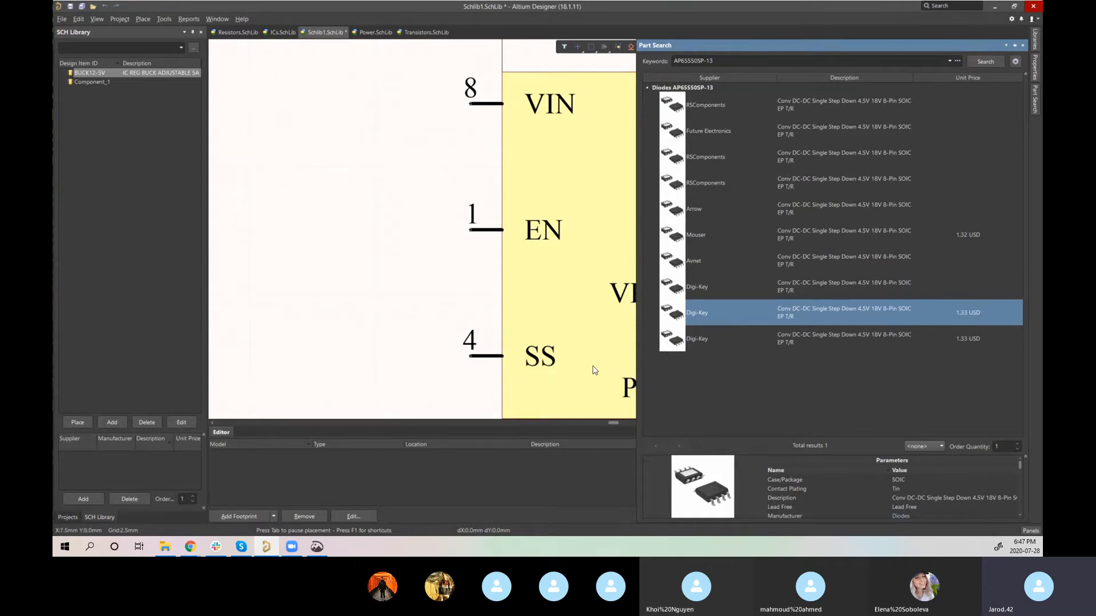
Step: Switch back to the Digi-Key page in Chrome and recheck the order quantity and the Cut Tape and Tape & Reel price breaks
left_click(198, 552)
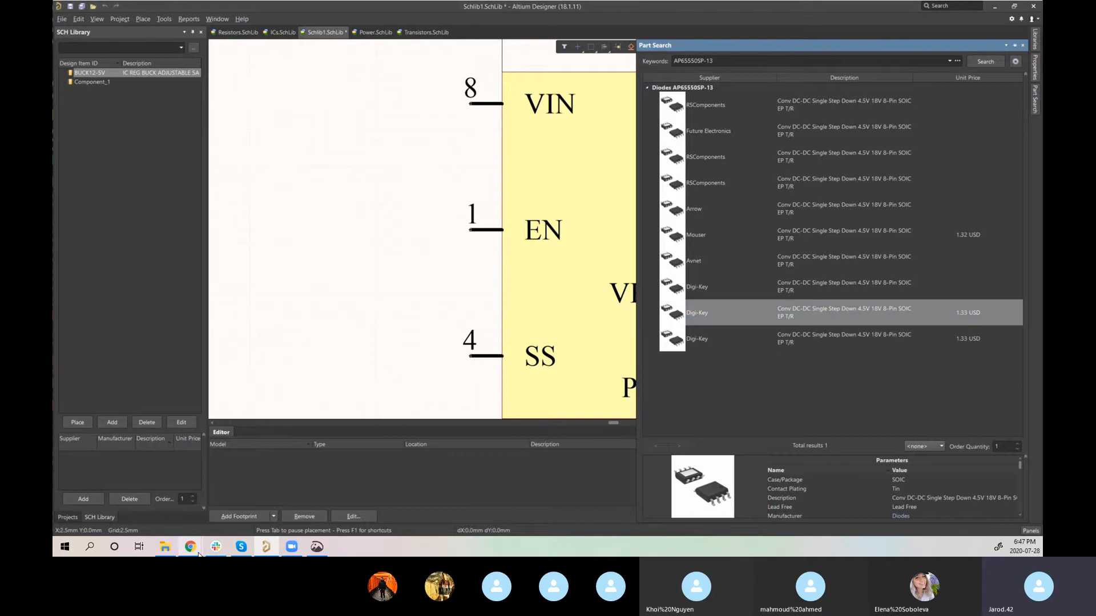
left_click(201, 510)
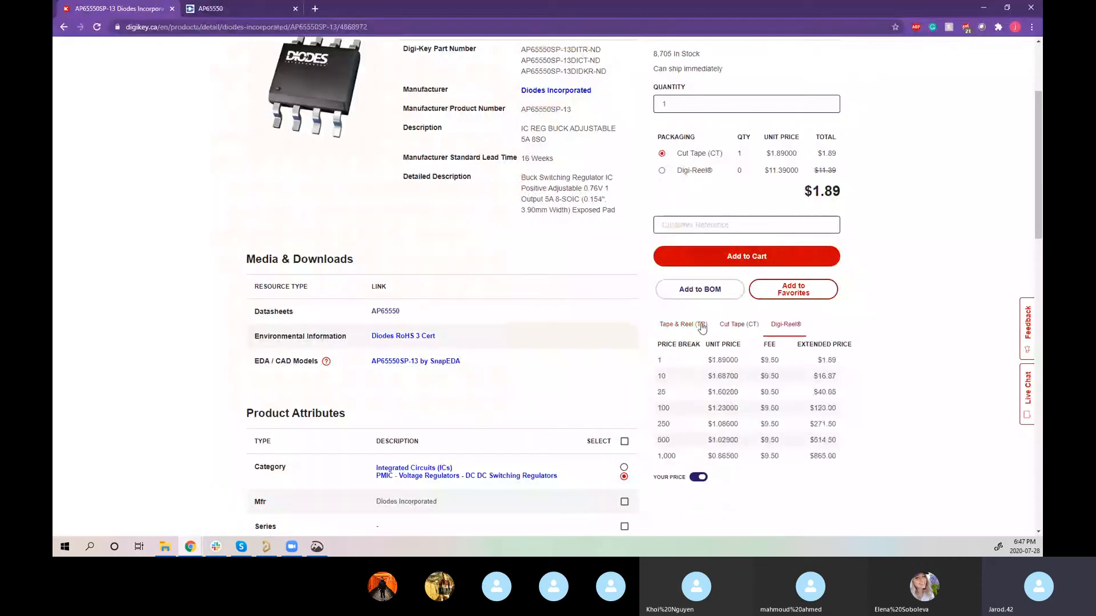
left_click(723, 327)
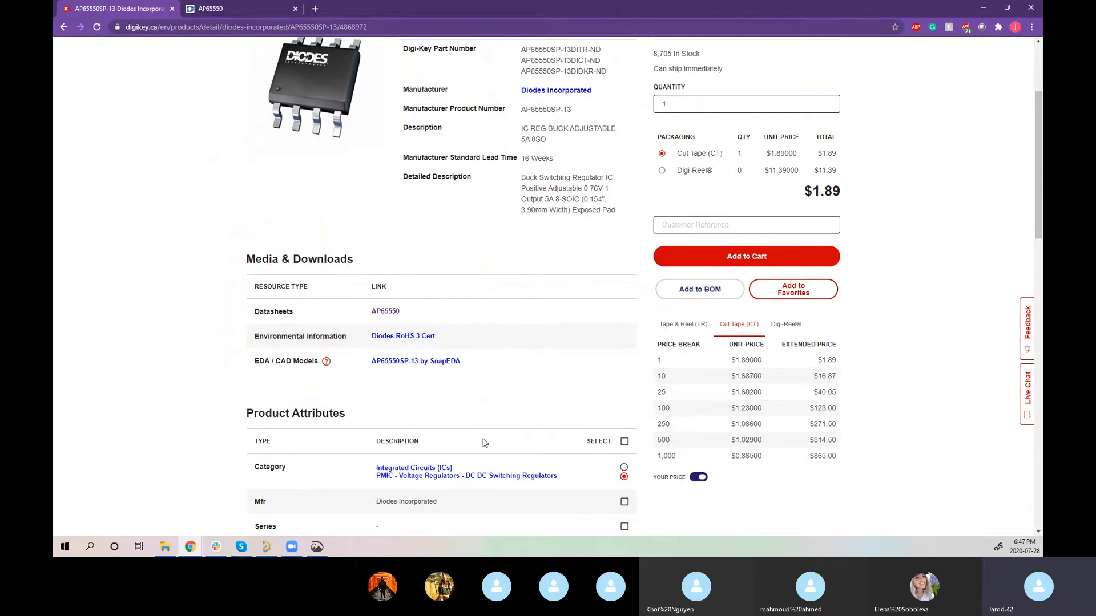
left_click(693, 324)
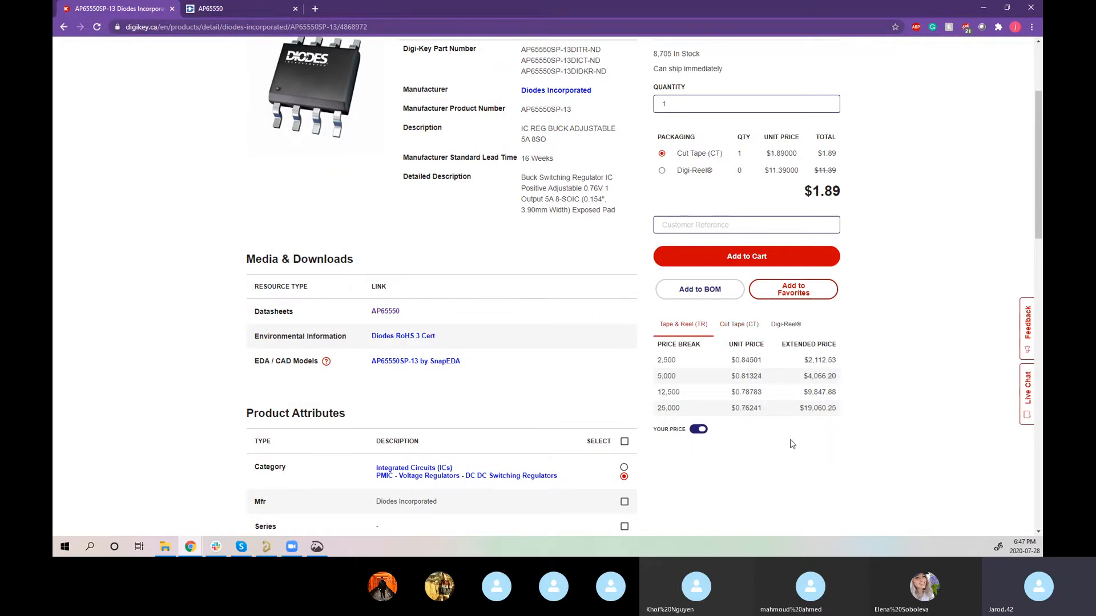
scroll(661, 314, "up", 3)
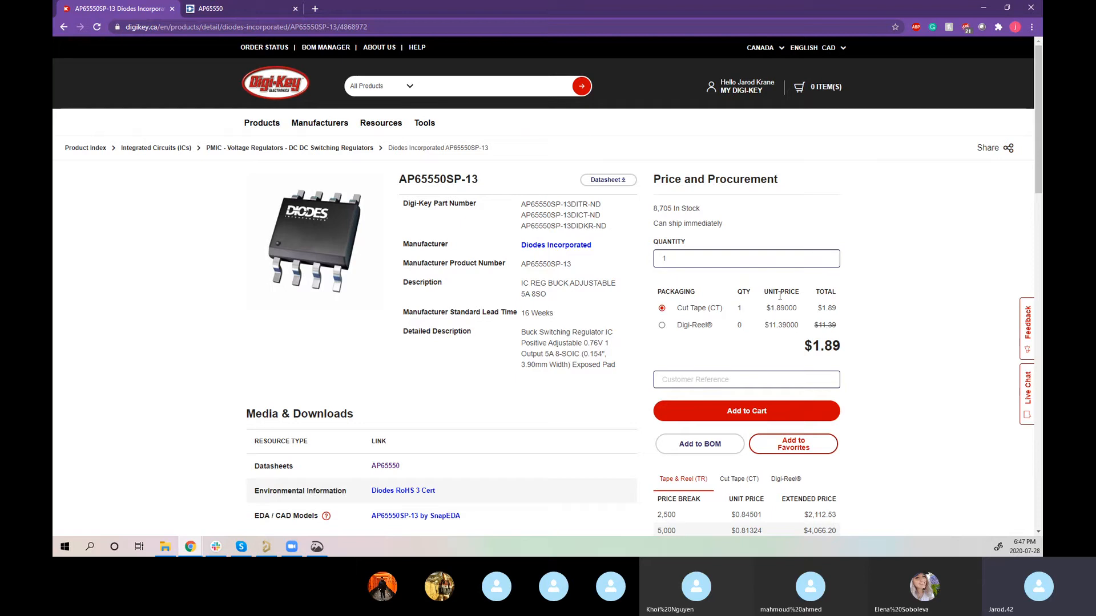
left_click(688, 258)
scroll(735, 353, "down", 2)
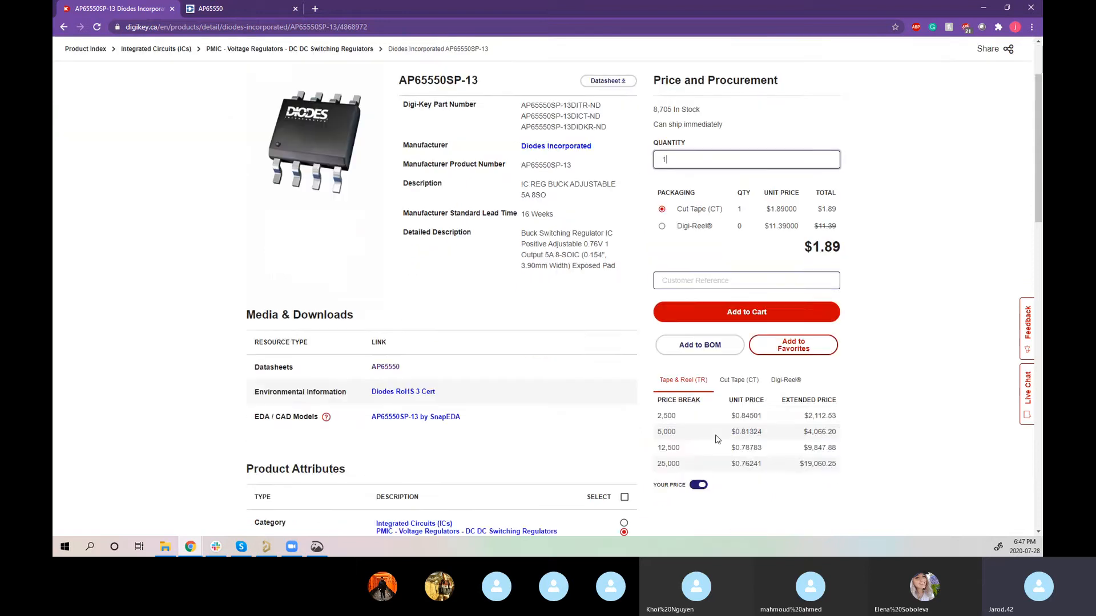
left_click(734, 376)
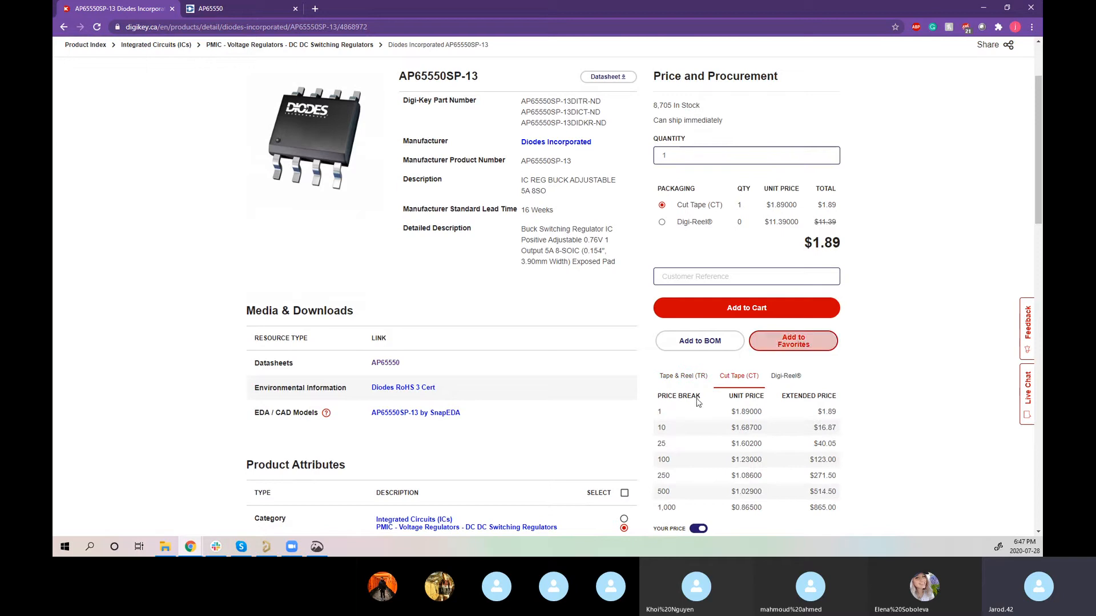
mouse_move(191, 550)
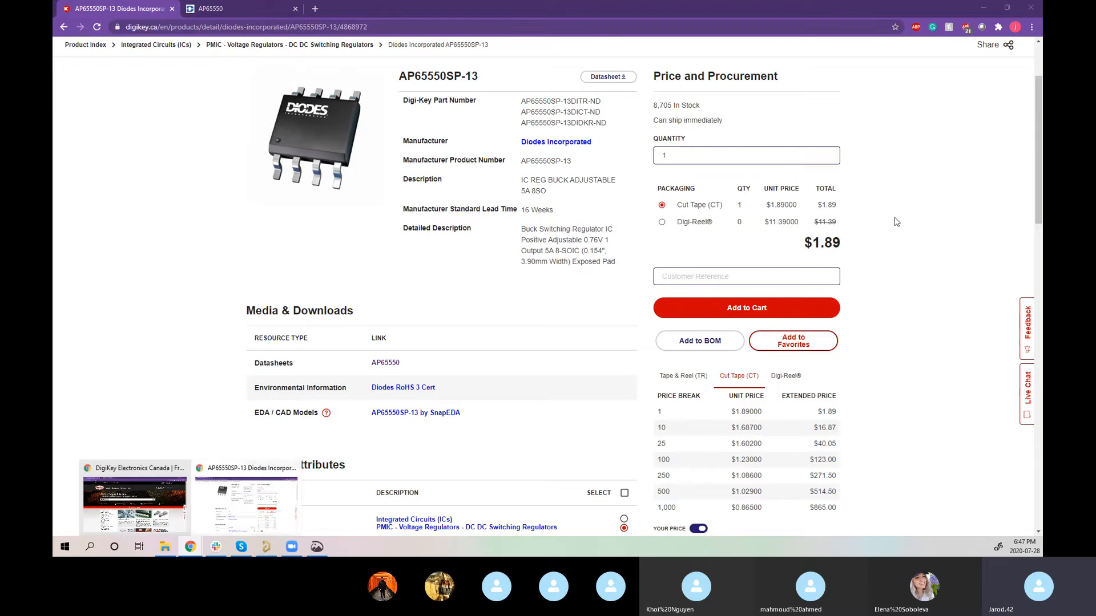
Step: Return to Altium Designer and add the second Digi-Key offer's supplier link and parameters to BUCK12-5V
left_click(983, 9)
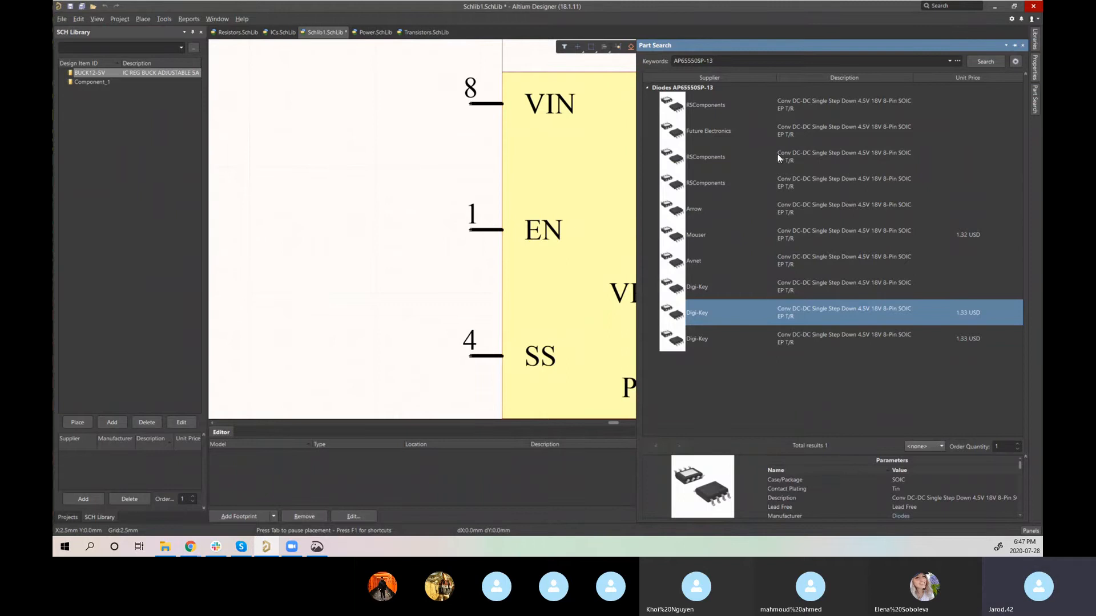
right_click(723, 313)
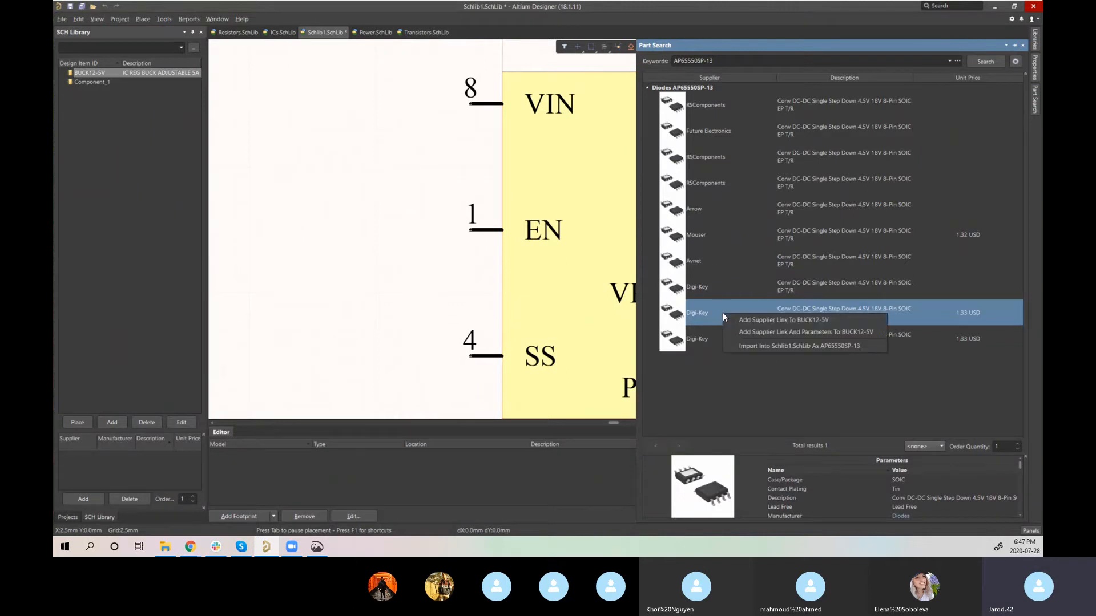
left_click(830, 332)
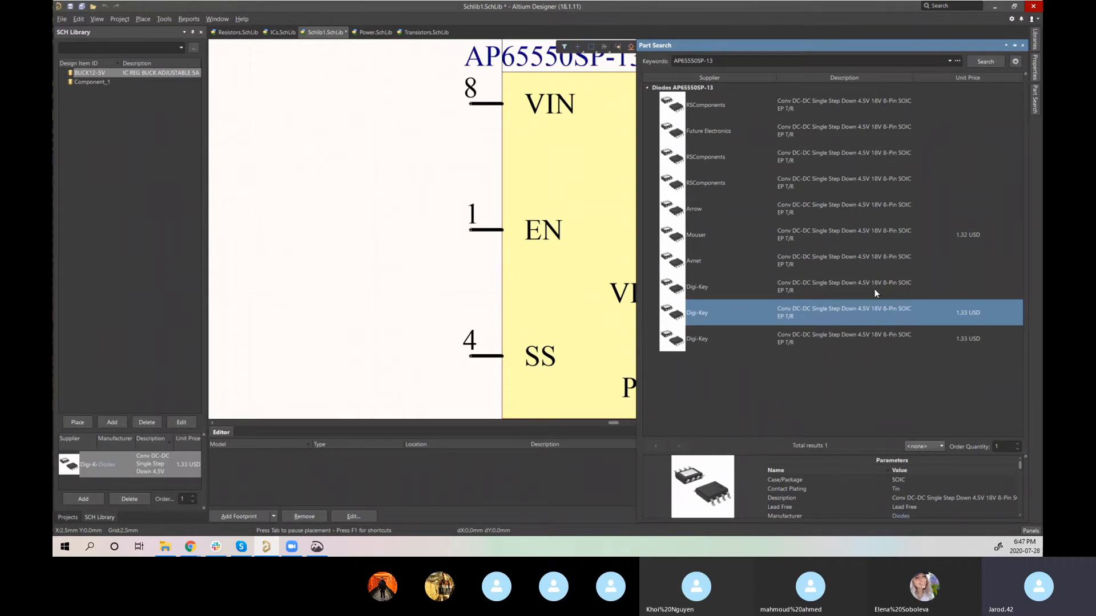
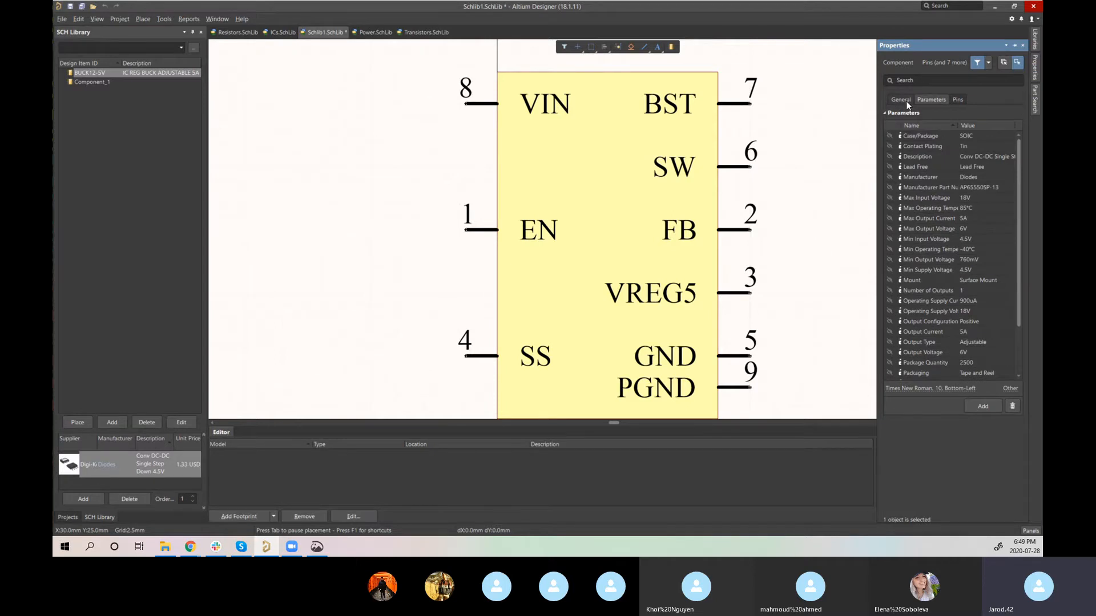
Step: View the general properties of BUCK12-5V and bring its whole schematic symbol into view
left_click(907, 101)
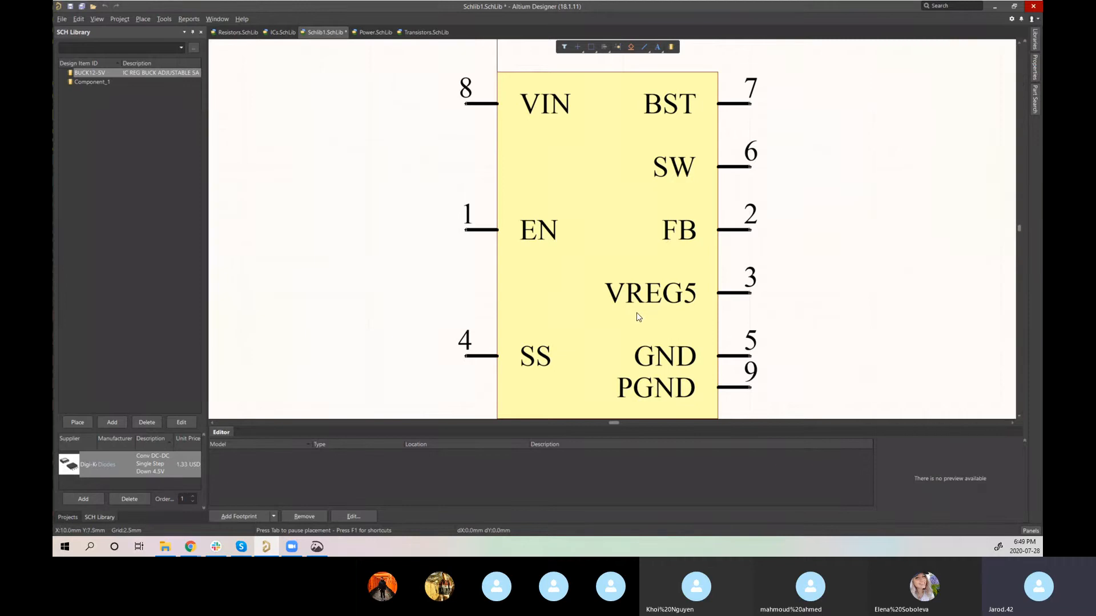
right_click_drag(506, 343, 516, 318)
scroll(520, 343, "down", 1, "ctrl")
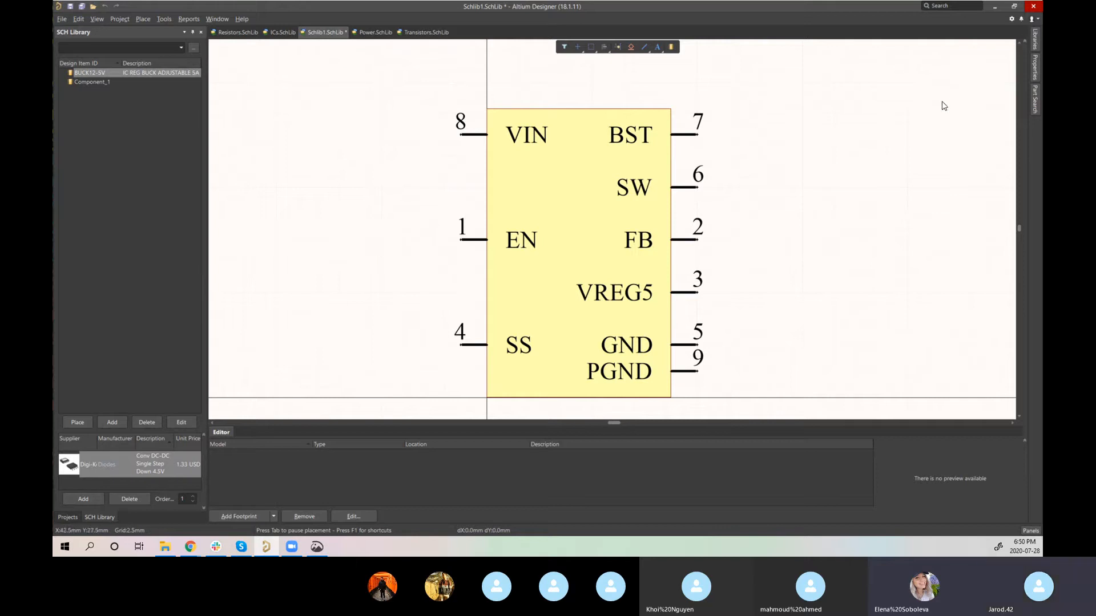
Step: Examine the list of available panels and look through the Libraries, Properties, Part Search, Projects and SCH Library panels
left_click(1036, 95)
left_click(1031, 531)
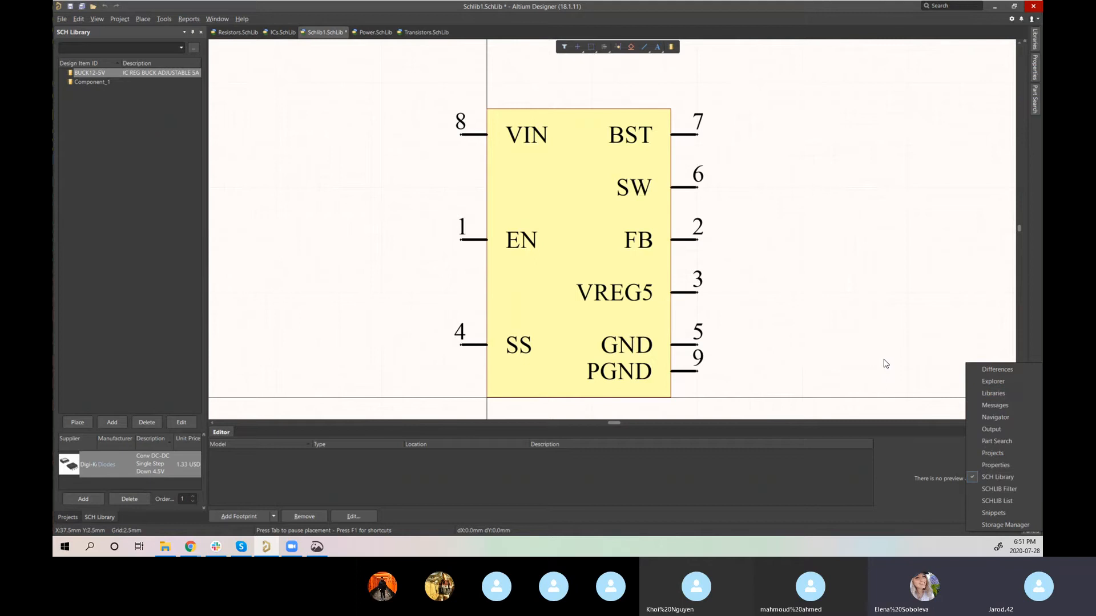
left_click(916, 309)
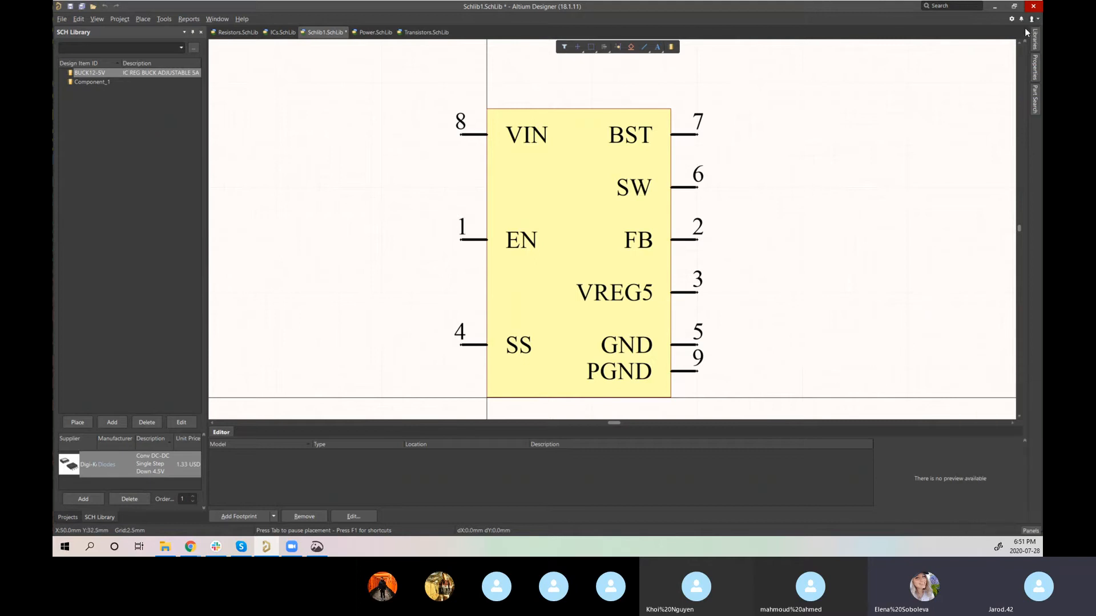
left_click(1037, 39)
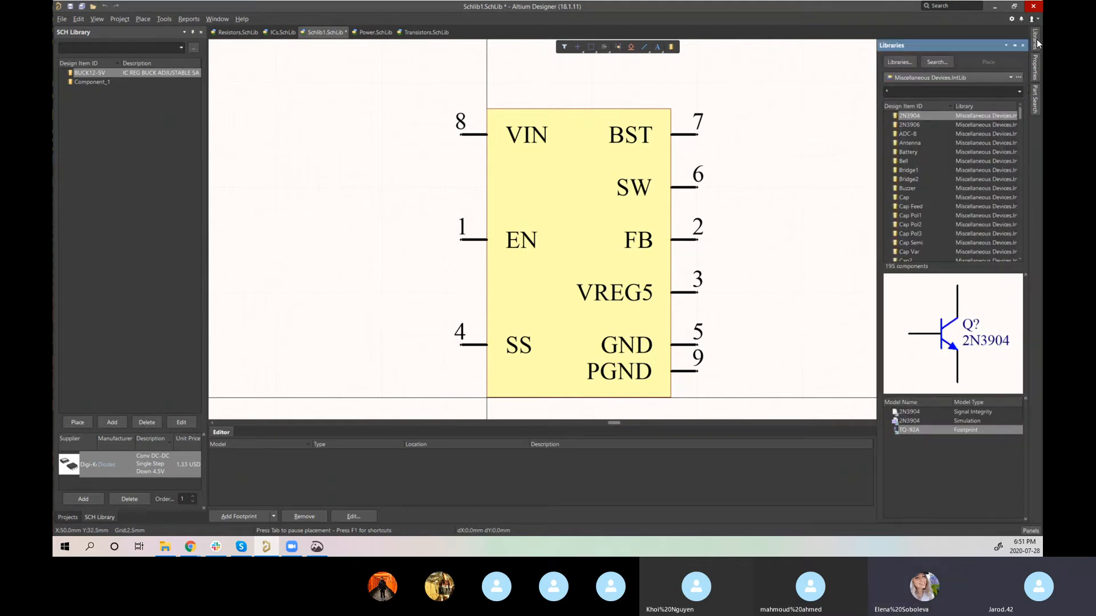
left_click(1036, 68)
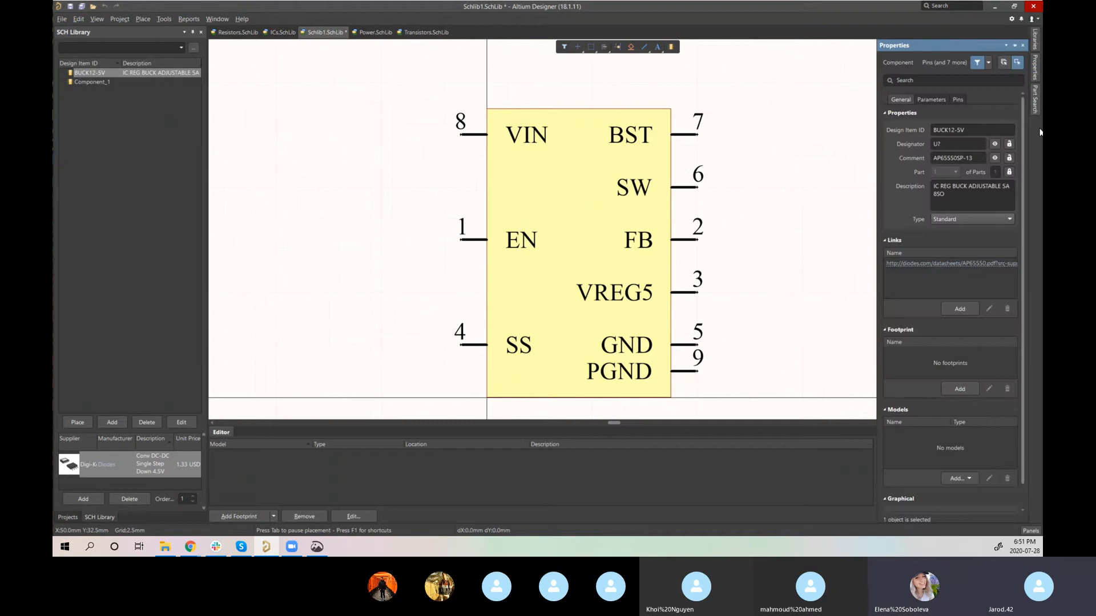
left_click(1036, 99)
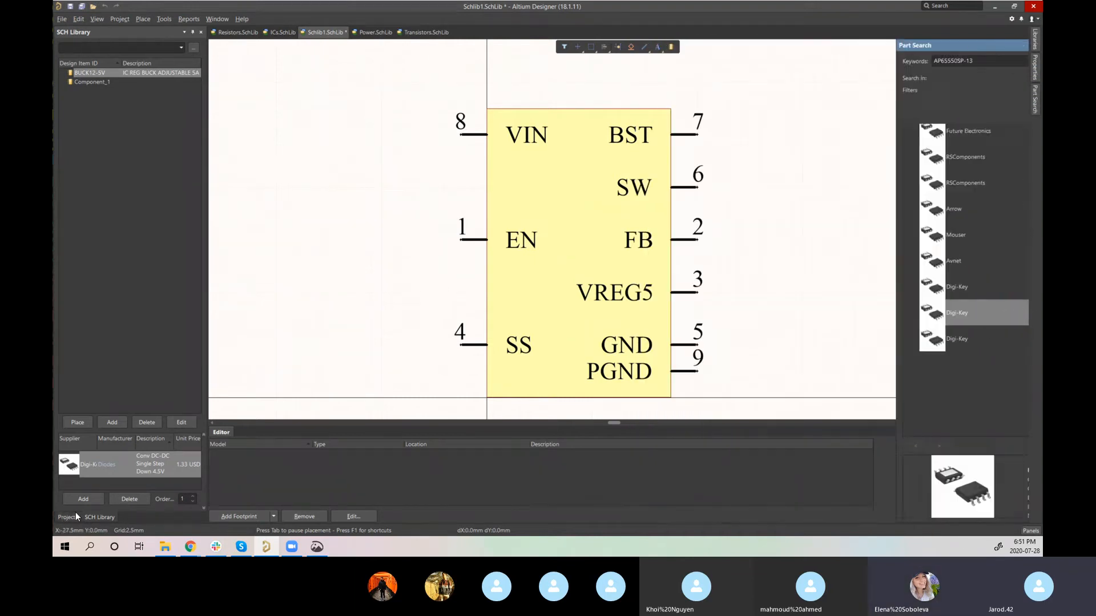
left_click(67, 517)
left_click(98, 517)
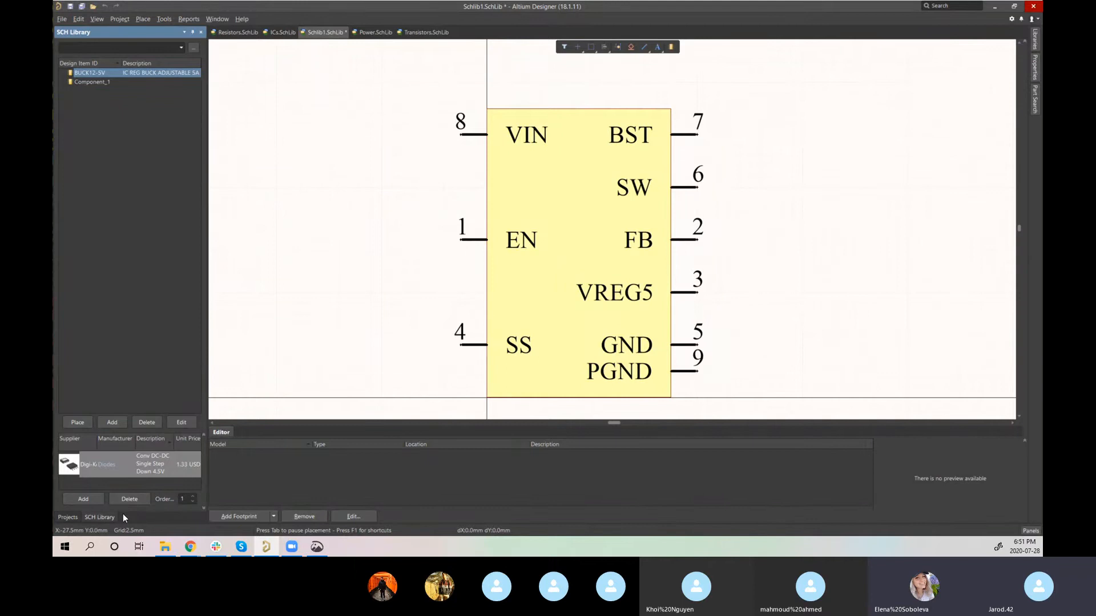
left_click(1034, 534)
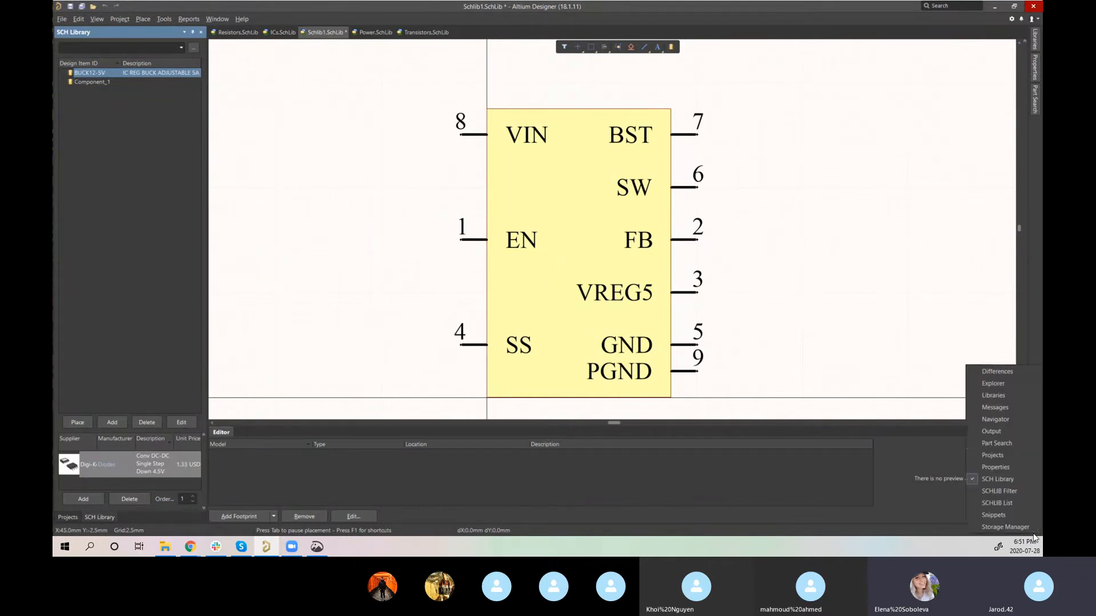
left_click(922, 366)
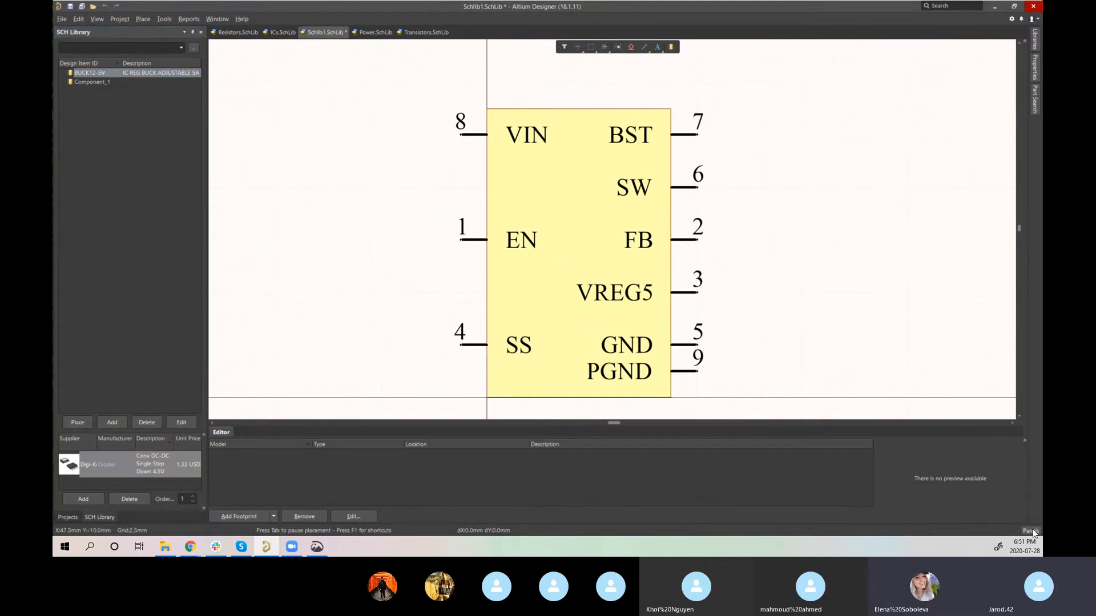
Step: Recheck the list of available panels, then switch to the Digi-Key page in Chrome and highlight the regulator's manufacturer product number
left_click(1032, 530)
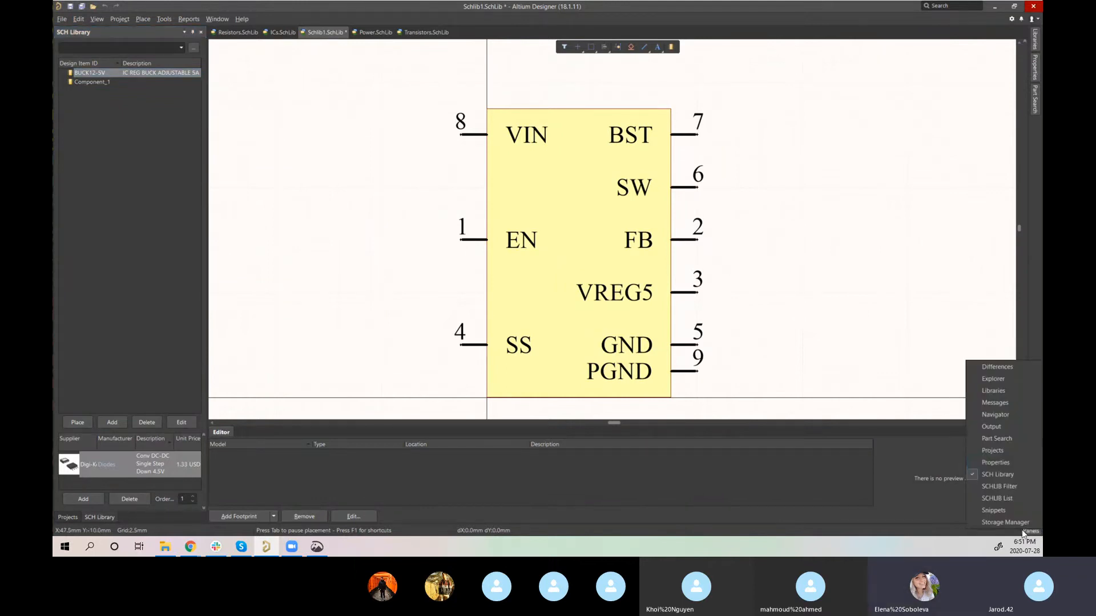
left_click(997, 439)
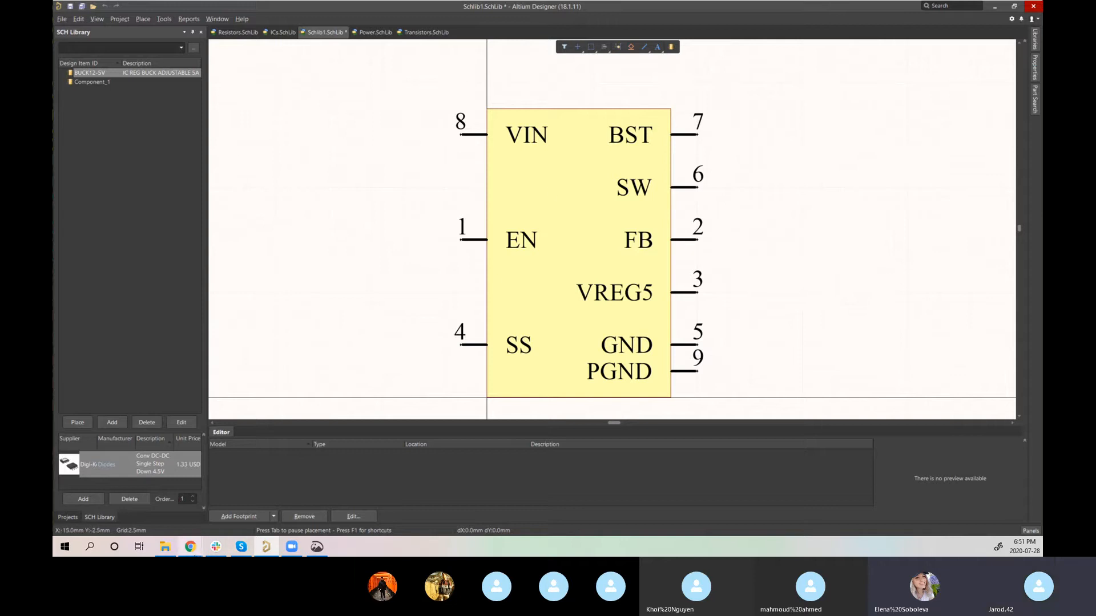
left_click(241, 501)
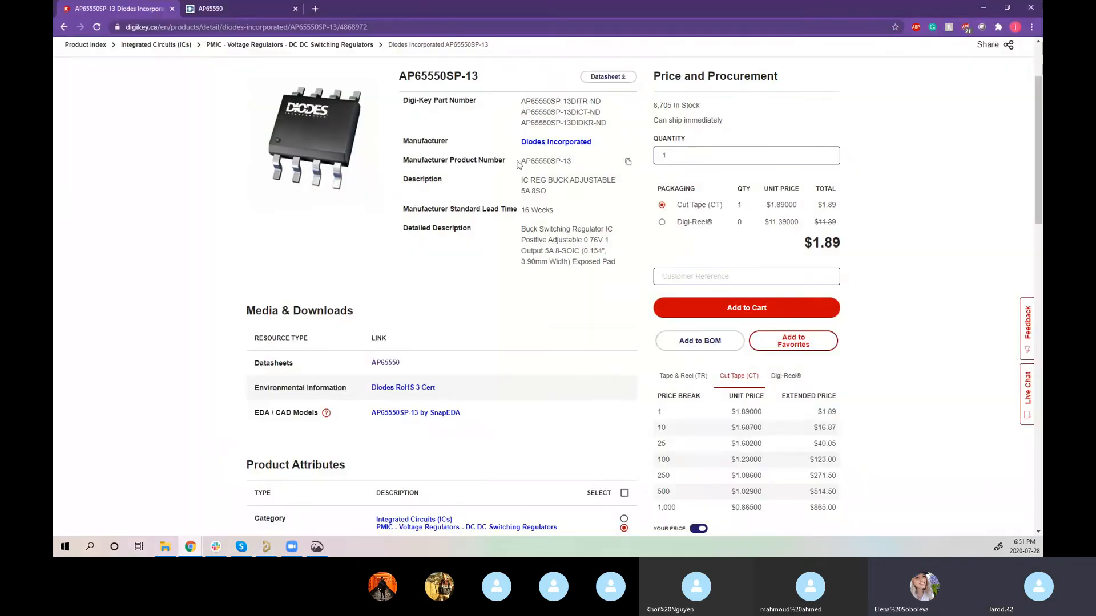
left_click_drag(521, 160, 573, 163)
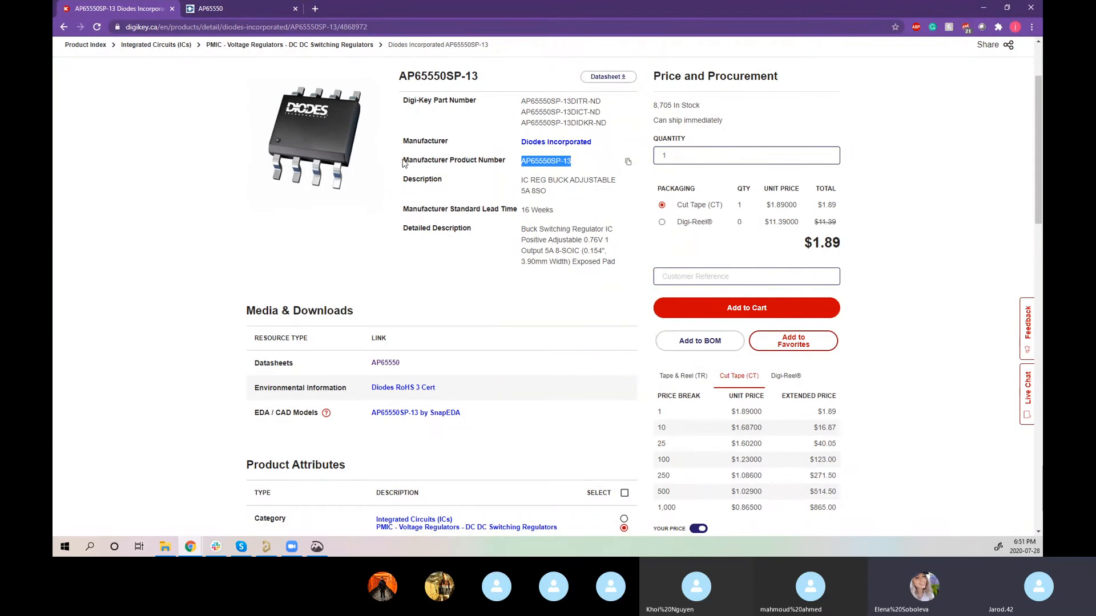
left_click_drag(402, 161, 520, 162)
Step: Return to Altium Designer and view the supplier offers in the part search for AP65550SP-13
left_click(266, 546)
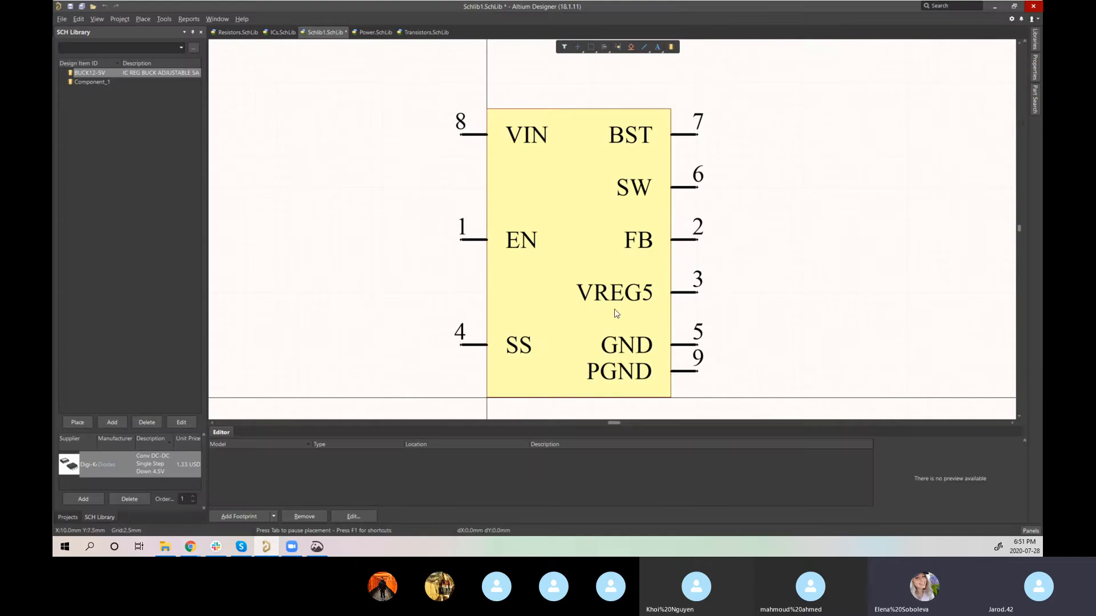
left_click(1036, 94)
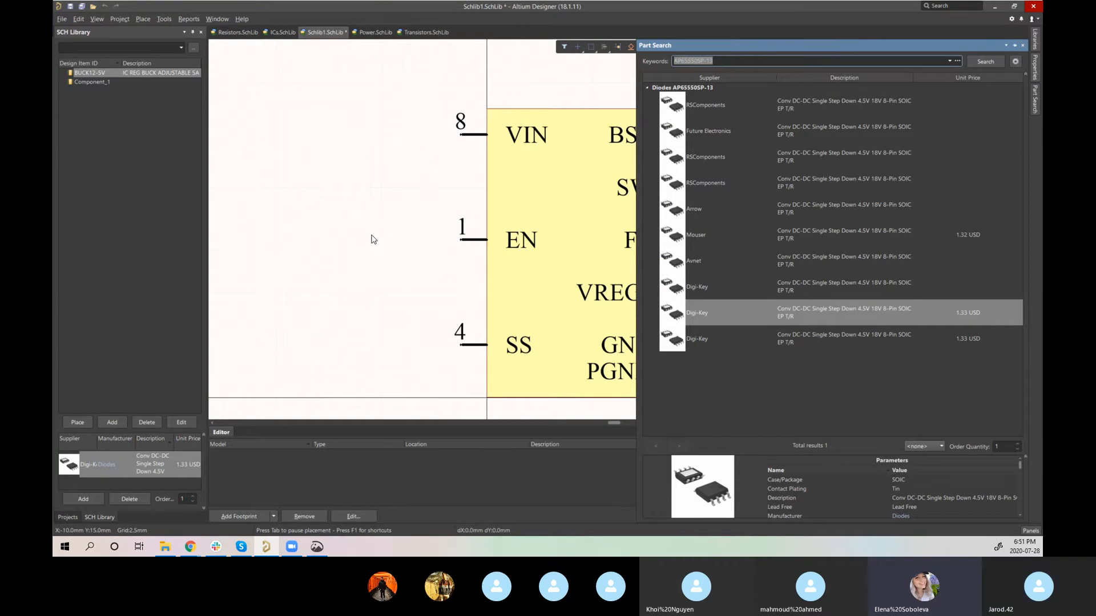
left_click(357, 253)
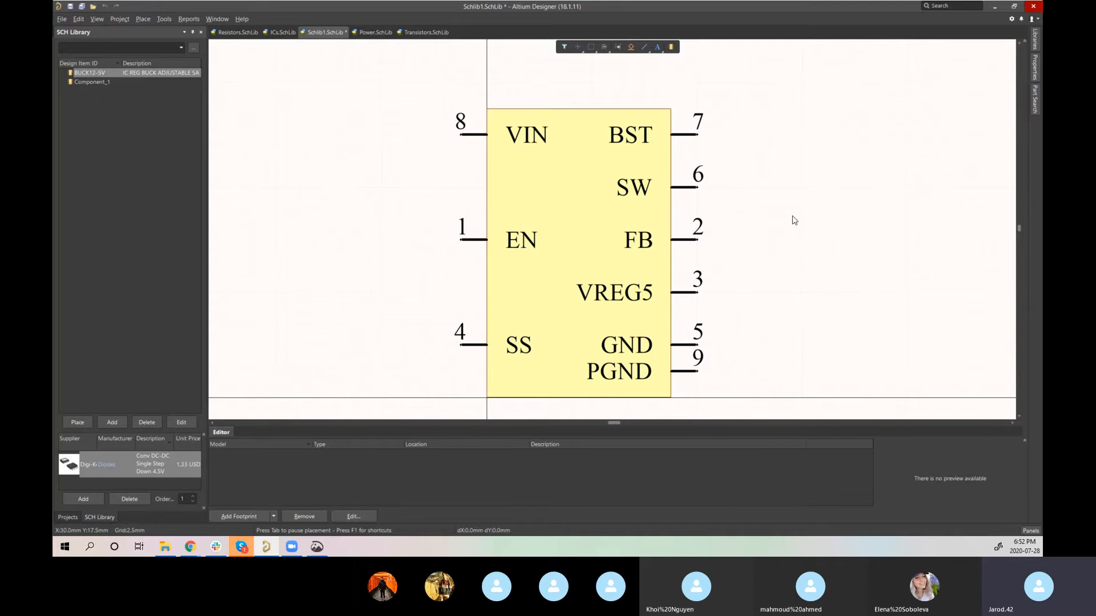
right_click_drag(780, 272, 786, 247)
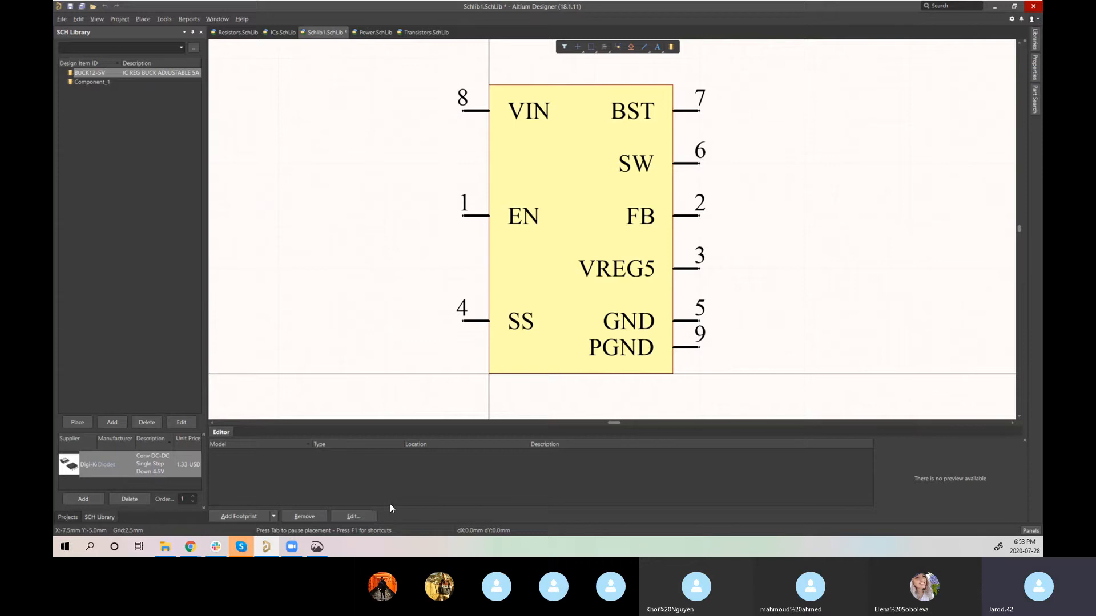
left_click(236, 517)
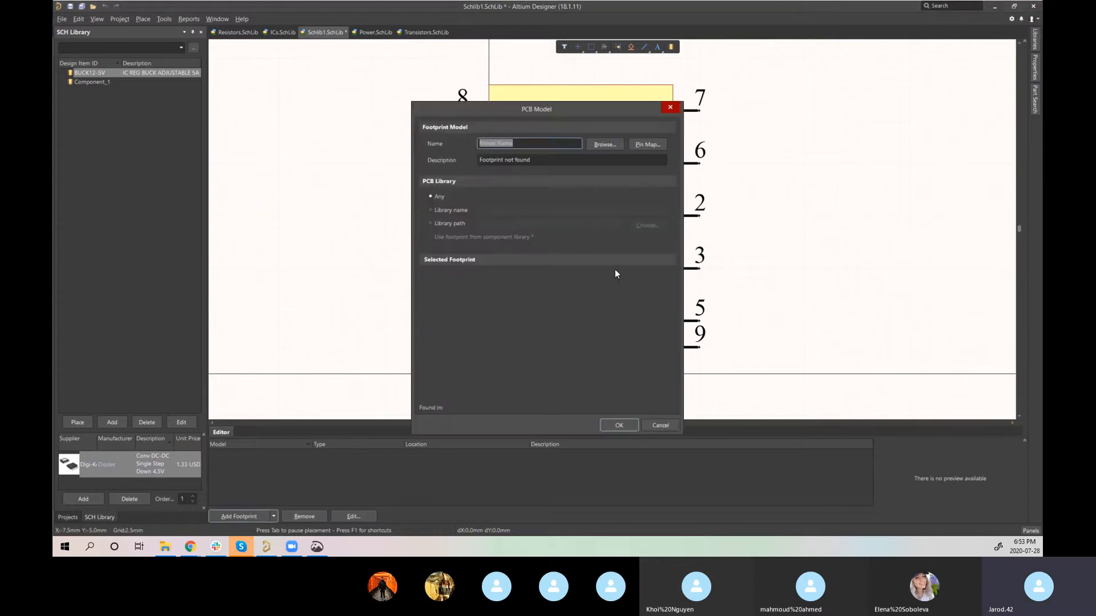
left_click(616, 147)
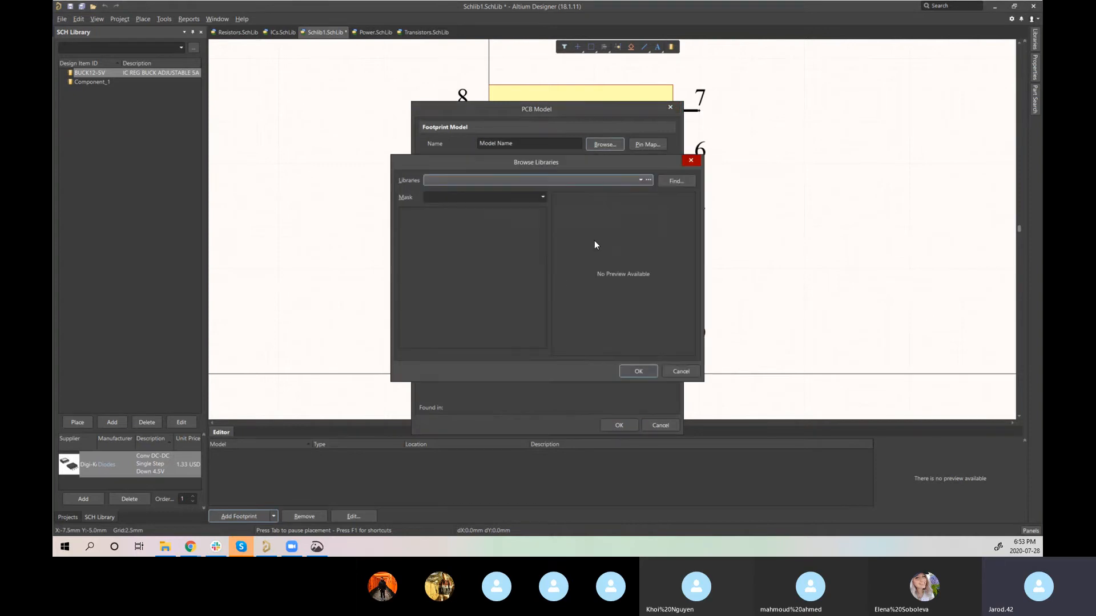
left_click(638, 181)
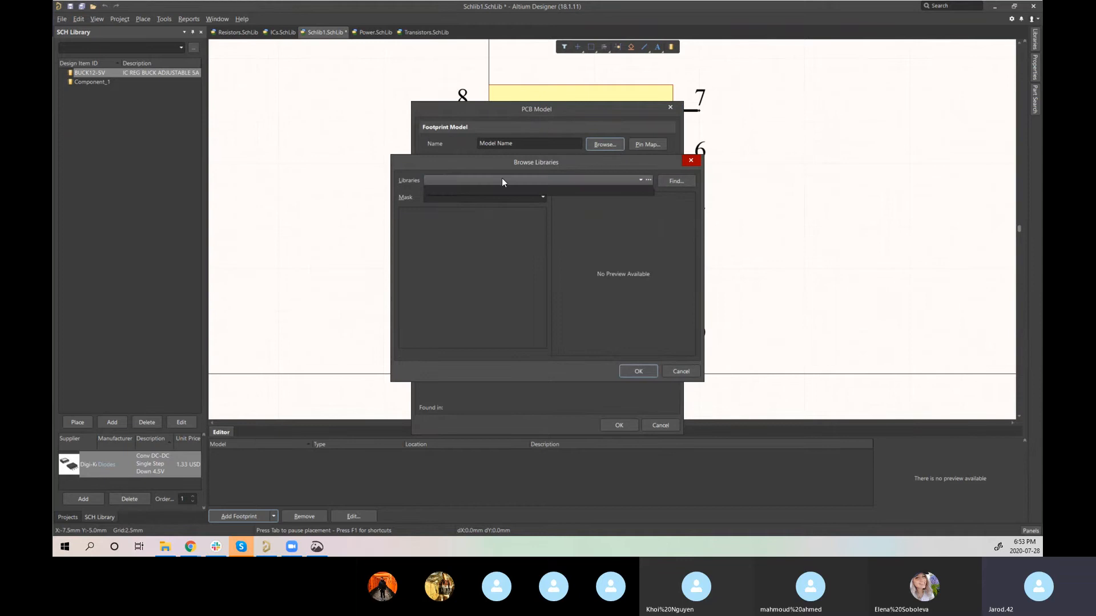
left_click(682, 371)
left_click(681, 371)
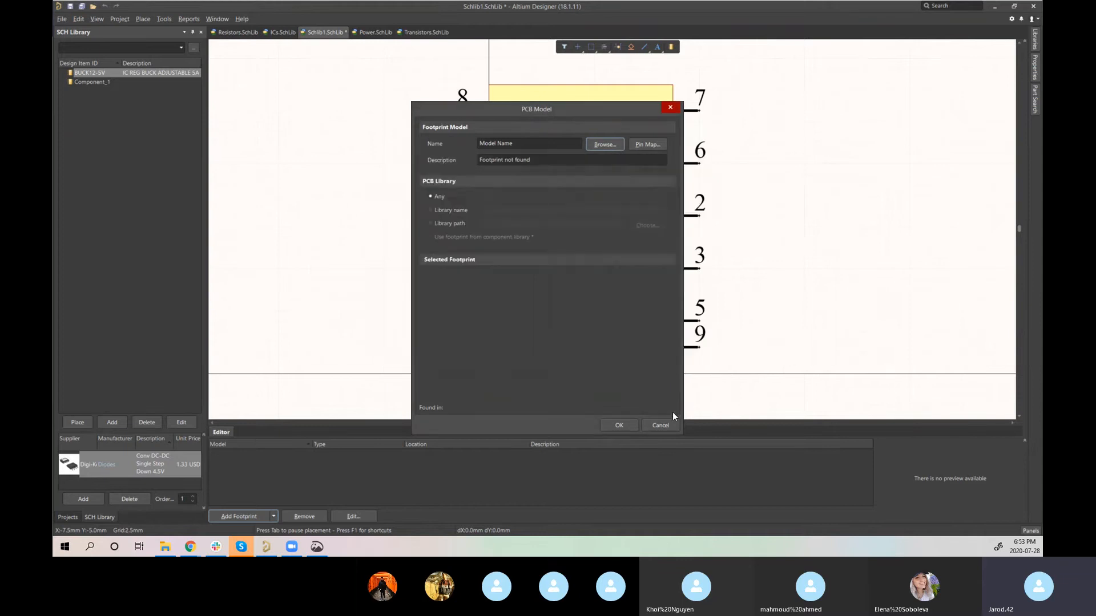
left_click(661, 426)
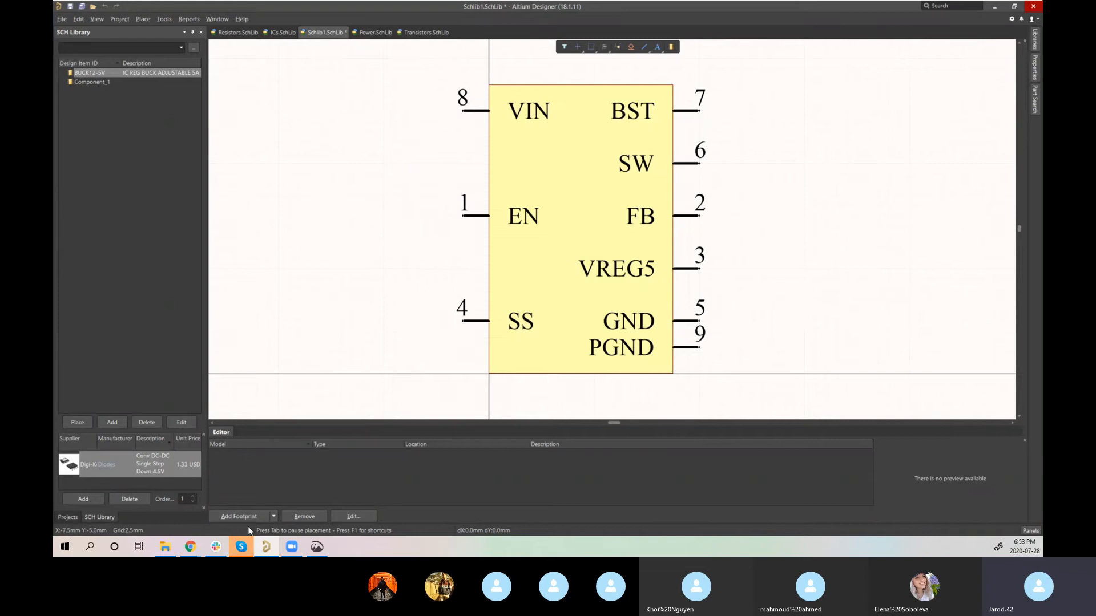
Step: Create a new PCB library document and collapse the Other section below its footprint primitives
left_click(71, 517)
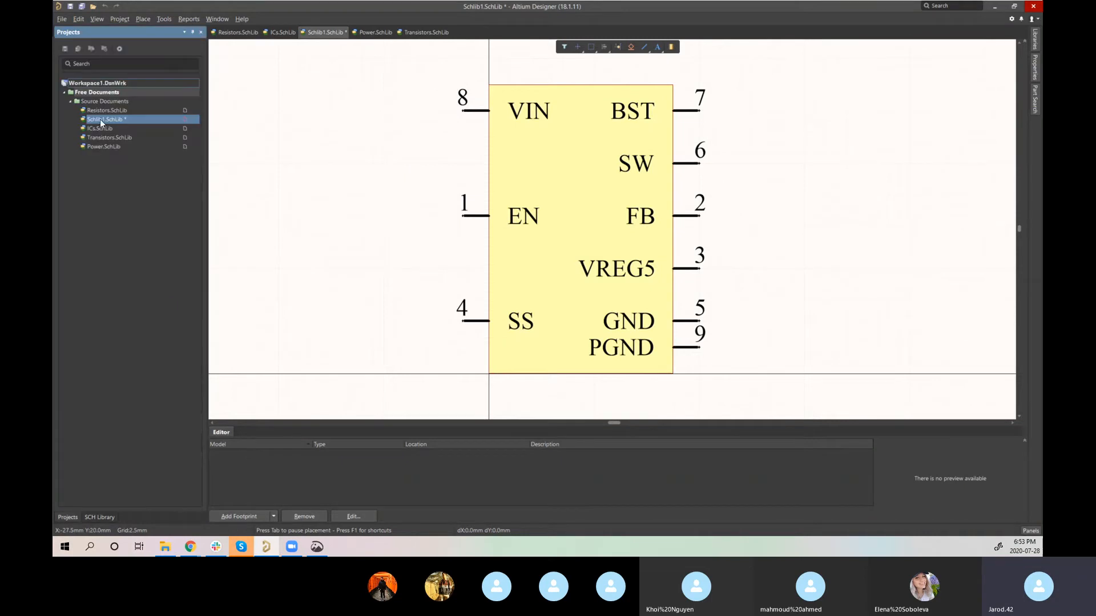
left_click(62, 19)
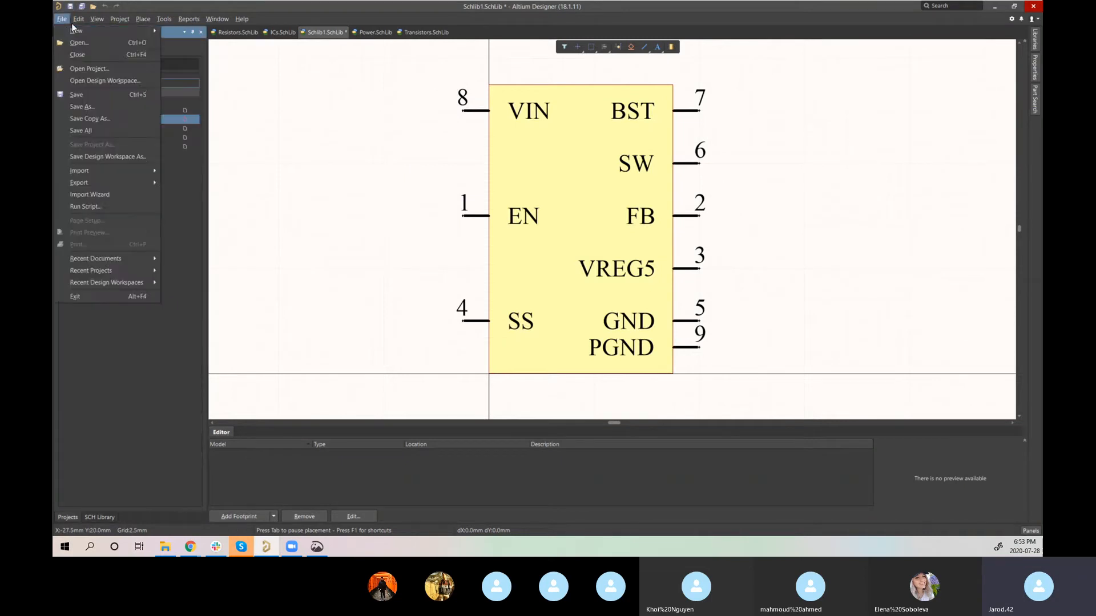
mouse_move(77, 30)
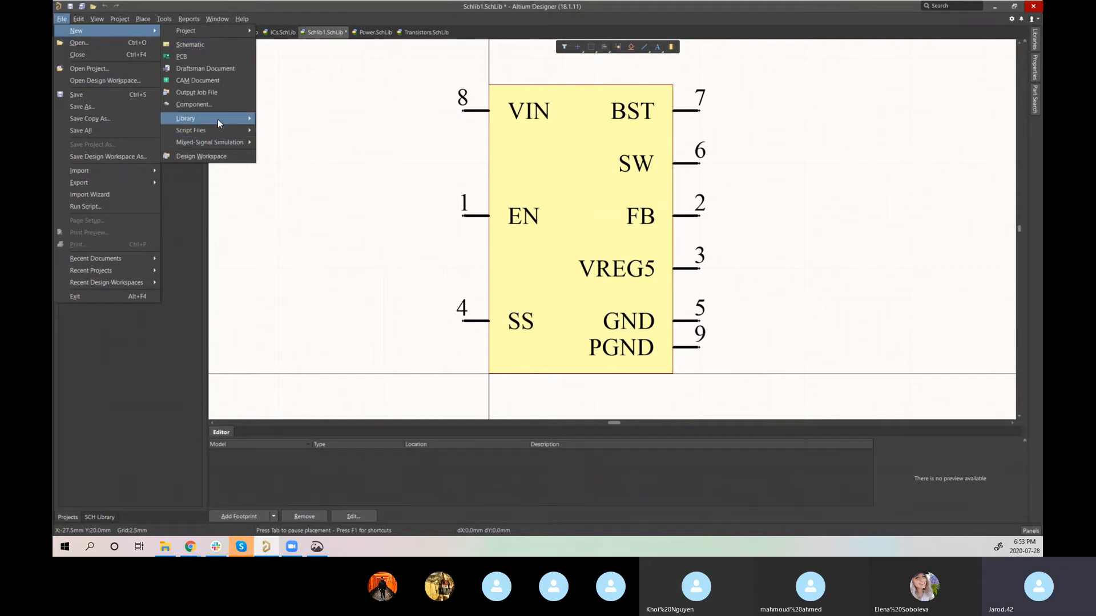
mouse_move(218, 119)
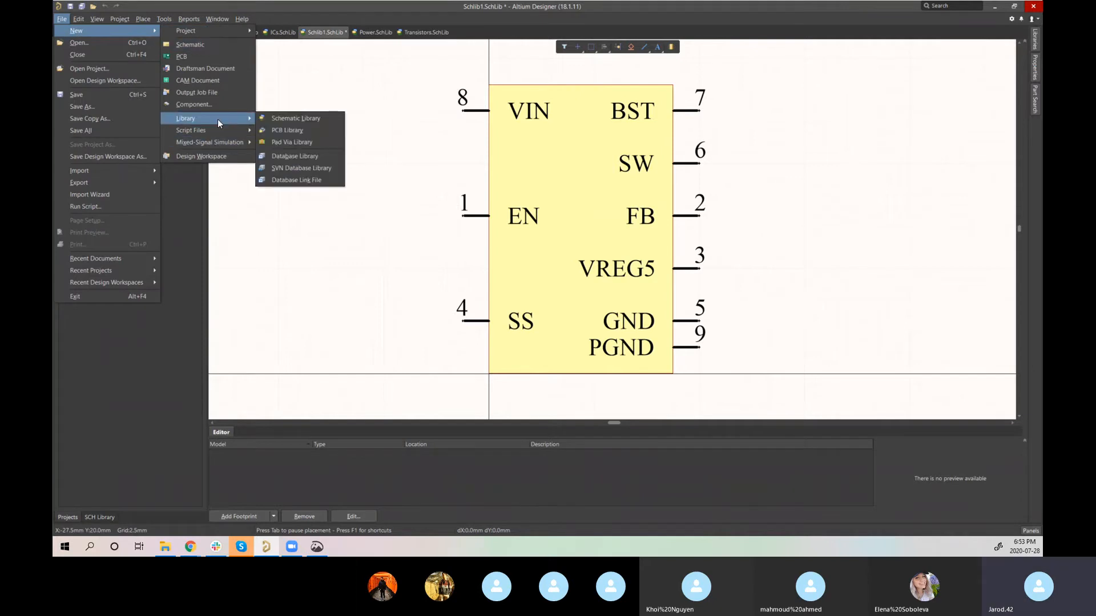
left_click(283, 130)
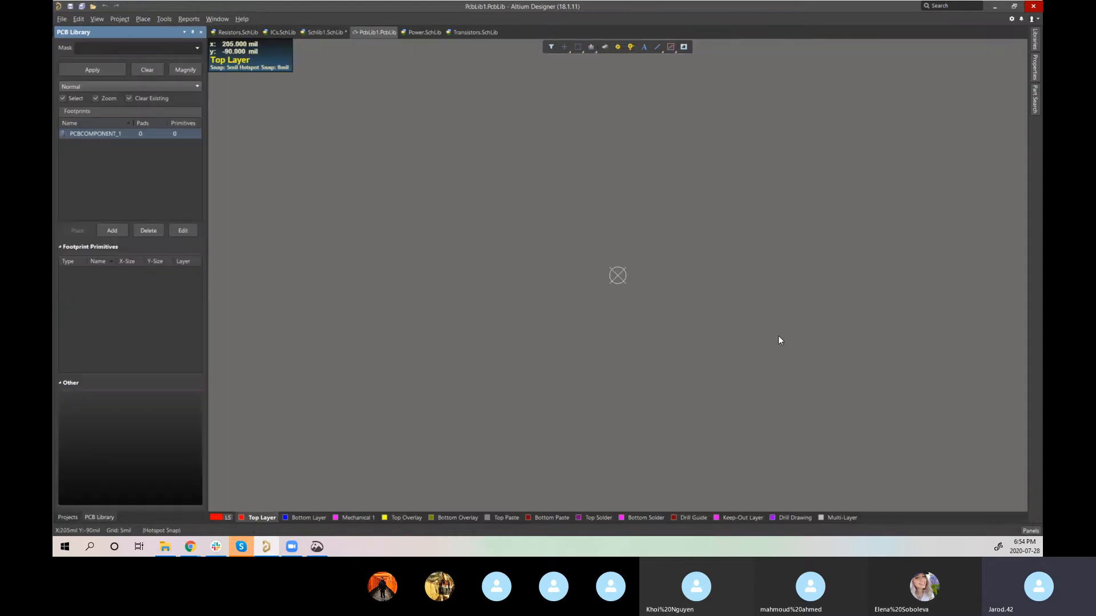
right_click_drag(788, 244, 746, 252)
scroll(645, 293, "up", 2)
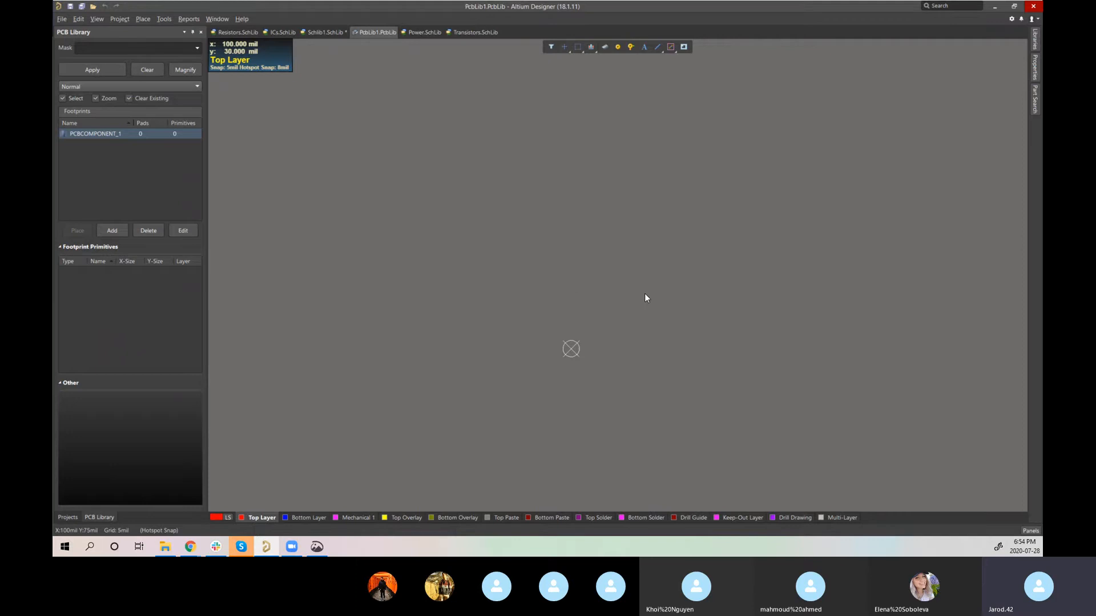
scroll(645, 293, "down", 4)
right_click_drag(575, 284, 519, 374)
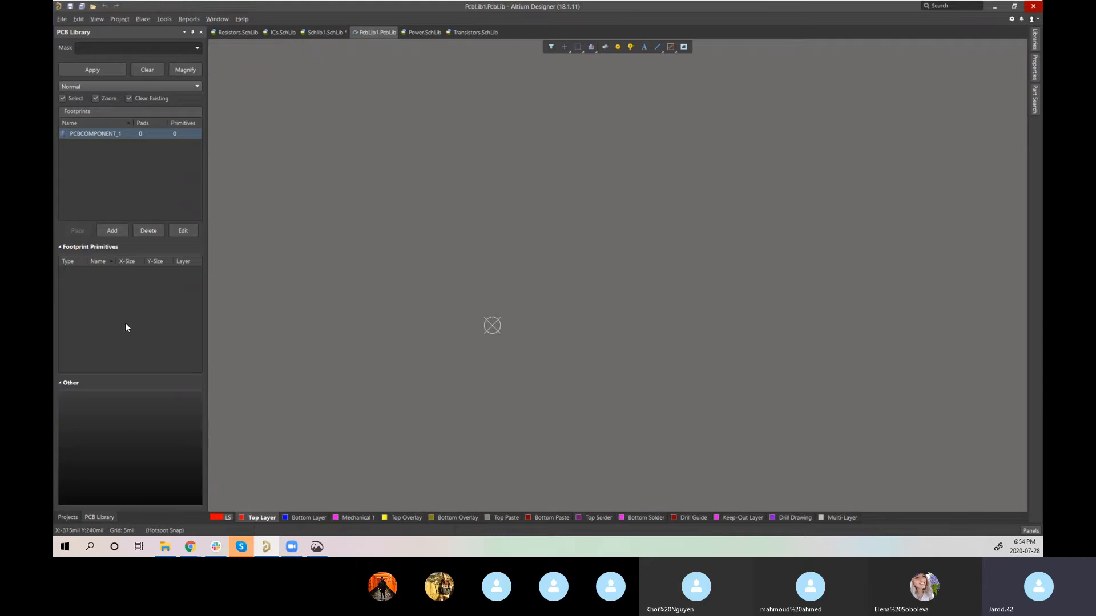
left_click(60, 383)
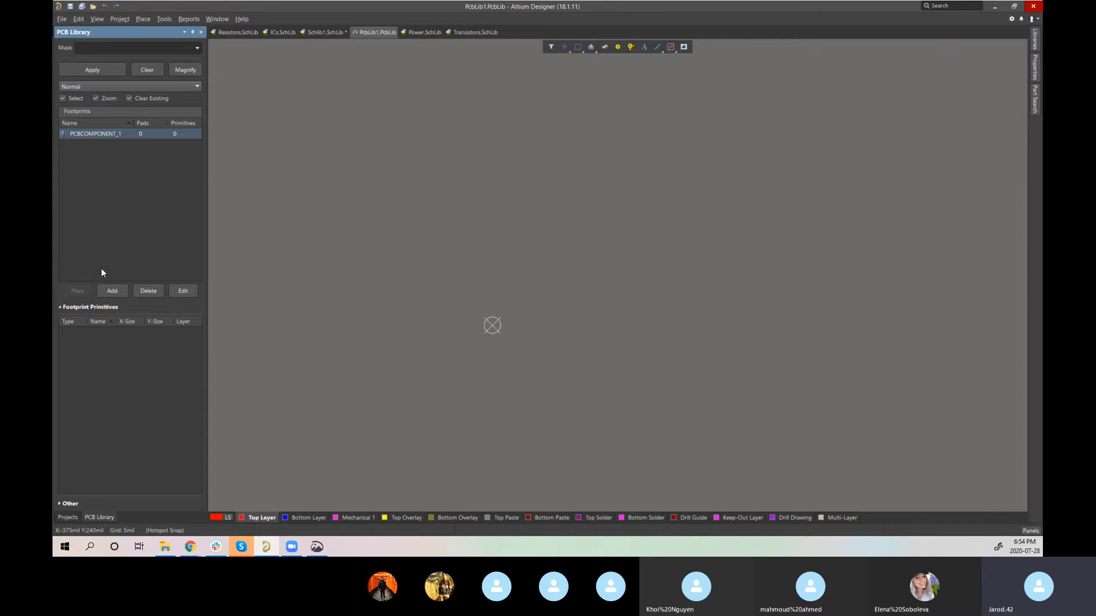
Step: Start the IPC Compliant Footprint Wizard and advance to the component type selection
left_click(165, 20)
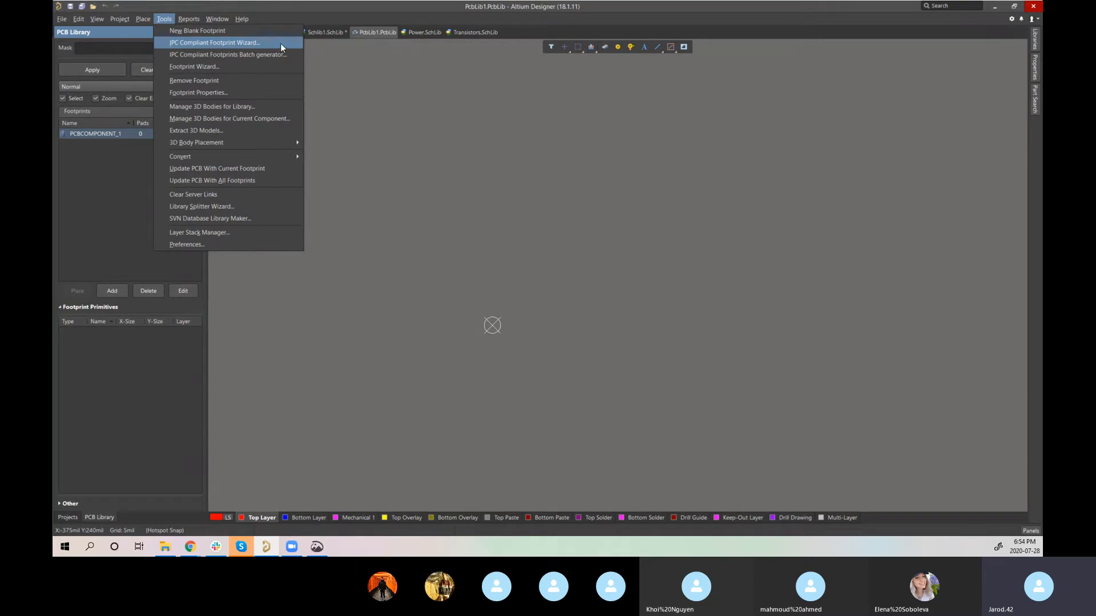
left_click(166, 42)
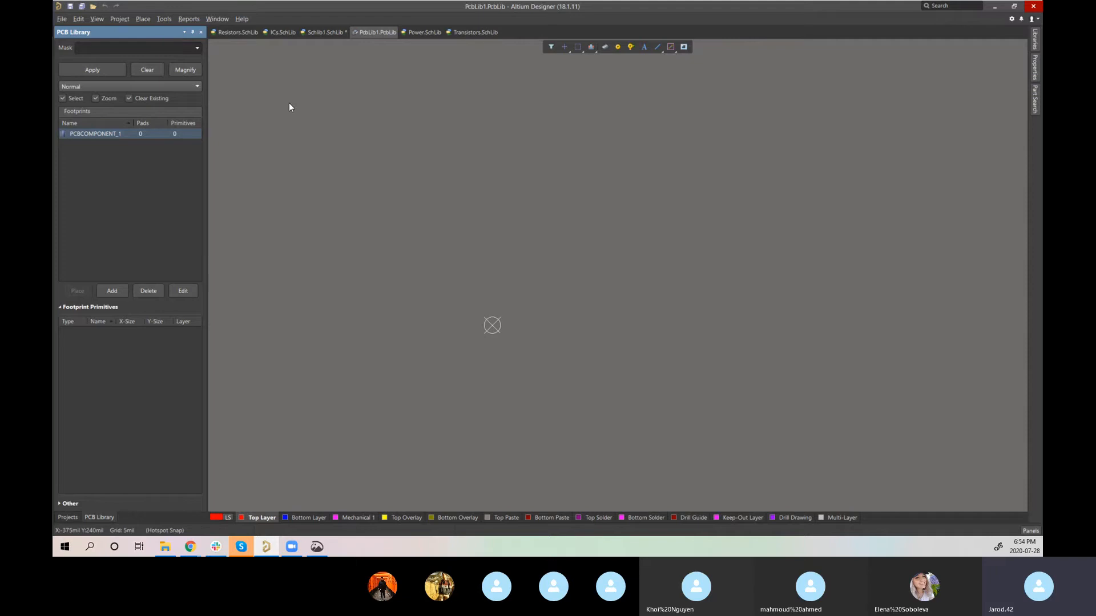
left_click(729, 437)
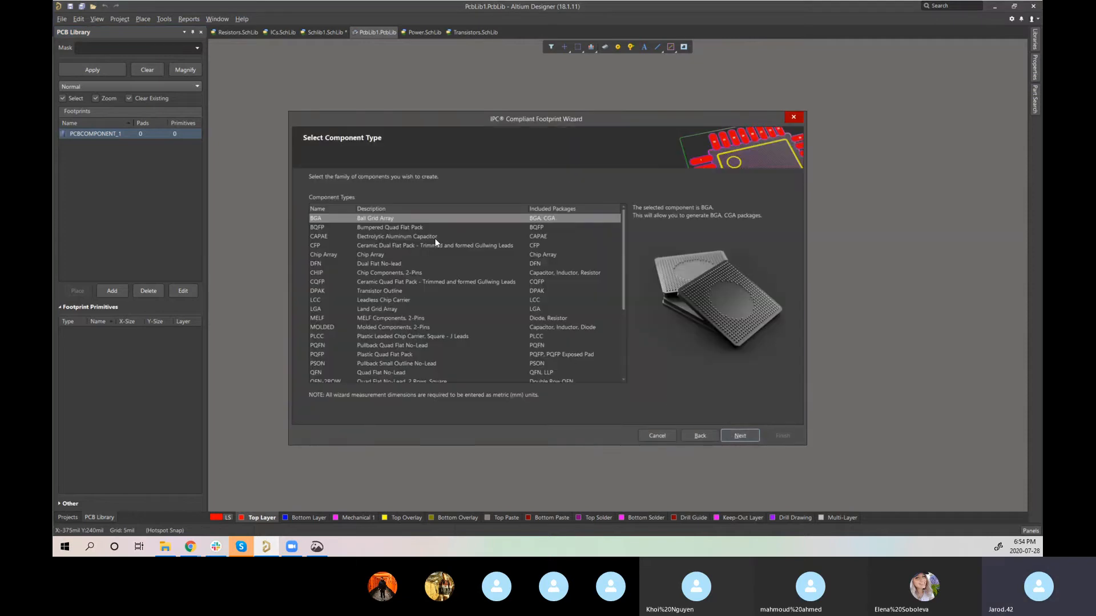
Step: Examine the wizard's component families and their included packages, previewing types such as PQFN, CHIP and SOP/TSOP
left_click(406, 228)
scroll(399, 299, "down", 2)
left_click(388, 292)
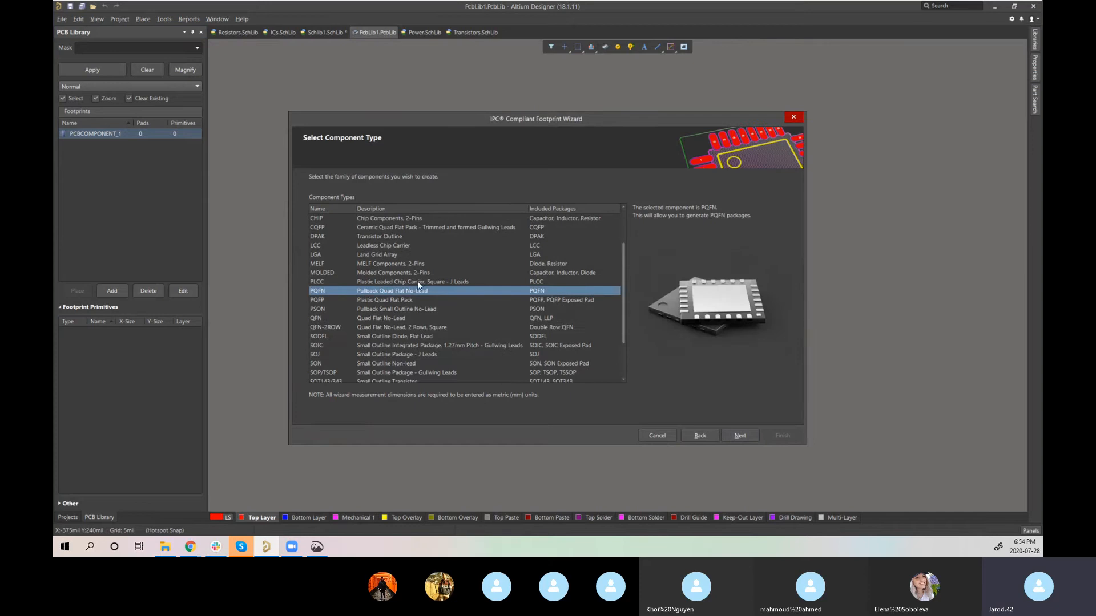
scroll(417, 281, "up", 1)
left_click(375, 234)
left_click(416, 248)
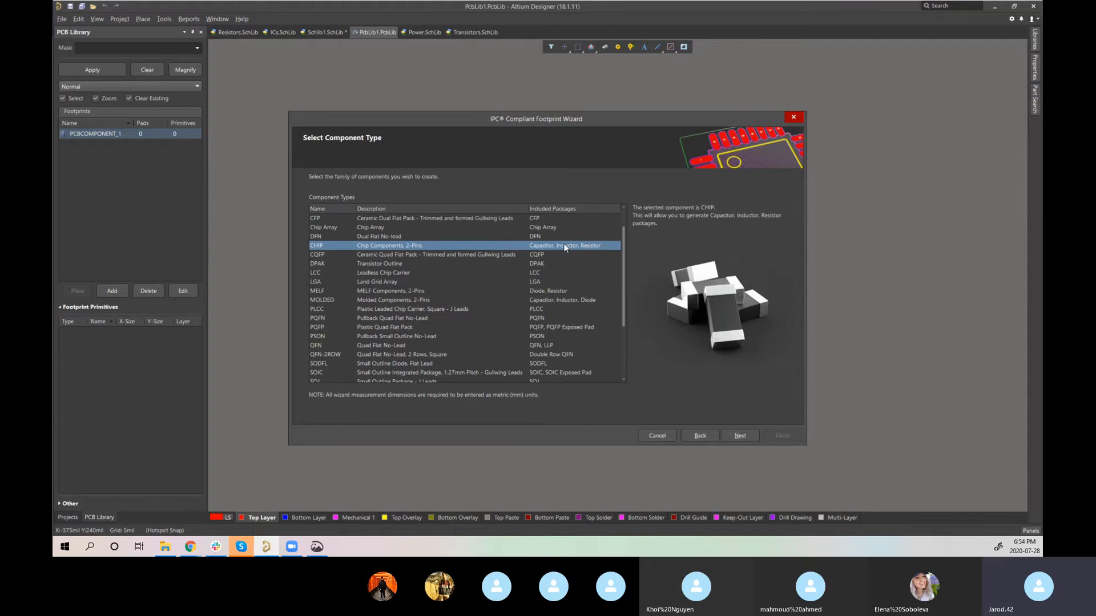
scroll(552, 328, "down", 1)
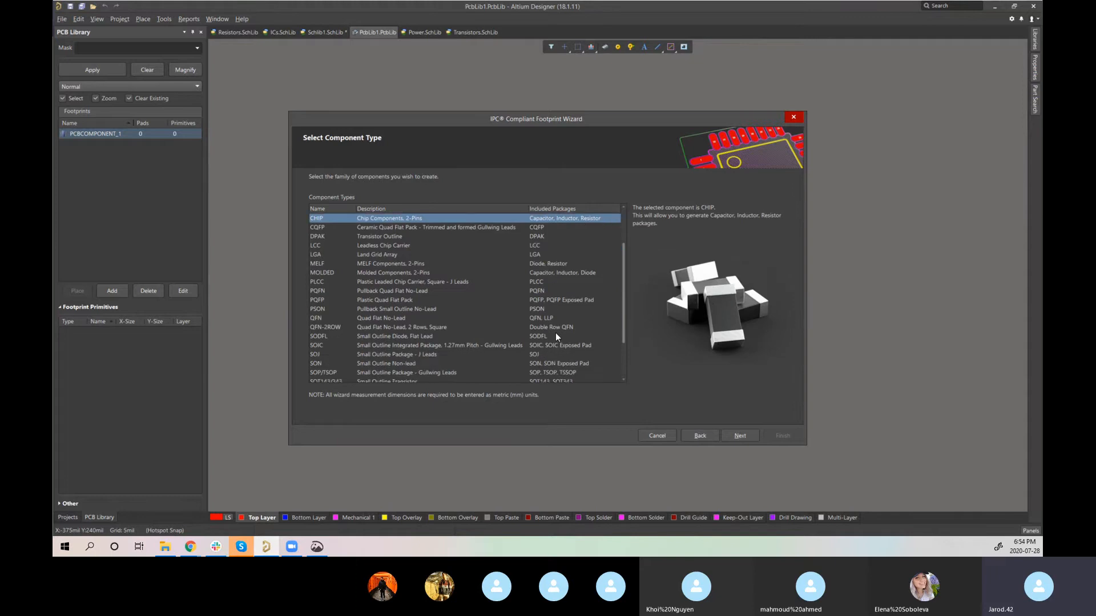
scroll(555, 333, "down", 2)
left_click(543, 320)
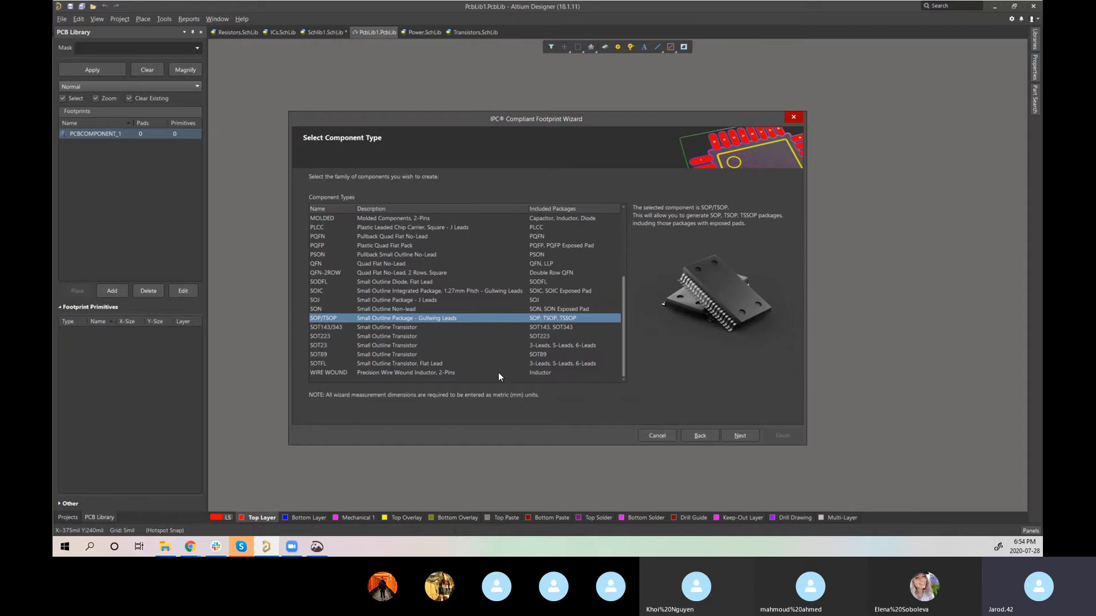
scroll(447, 334, "up", 2)
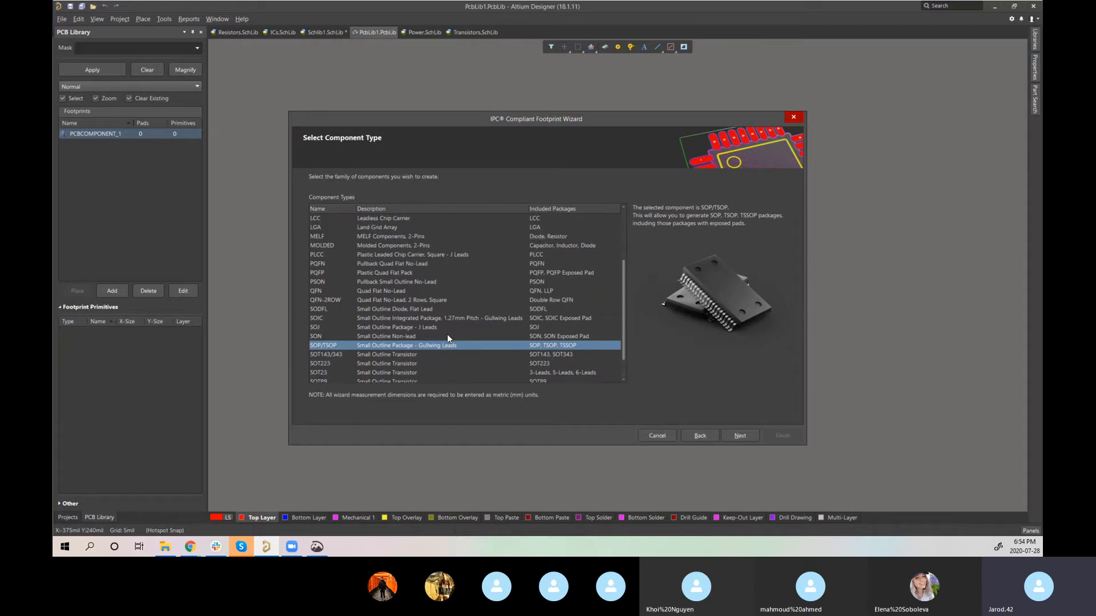
scroll(400, 343, "down", 2)
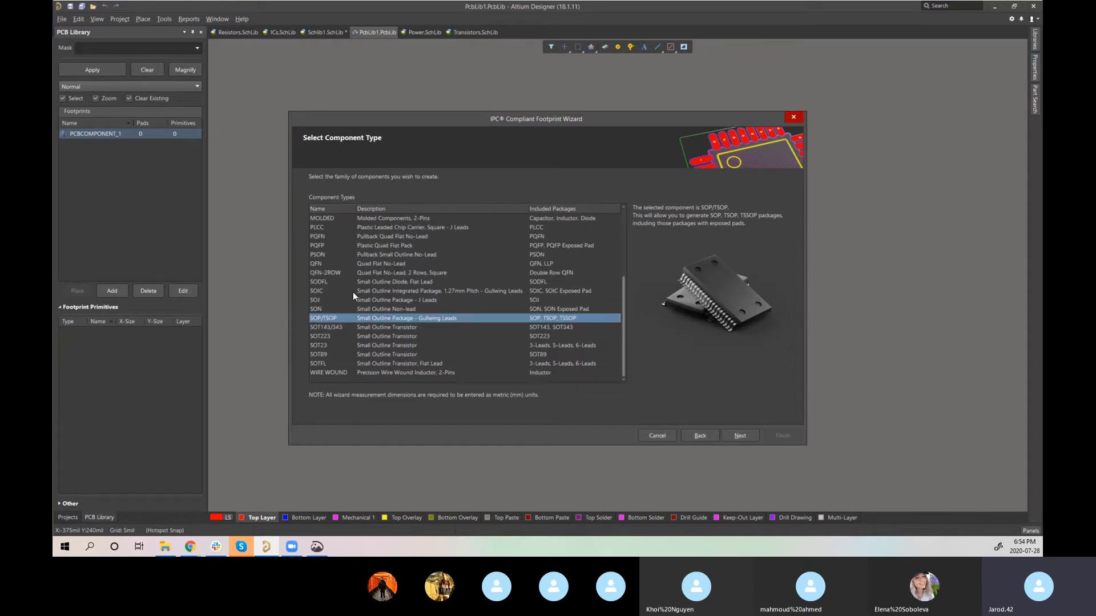
Step: Choose SOIC as the component type for the new footprint and review the rest of the family list
left_click(328, 293)
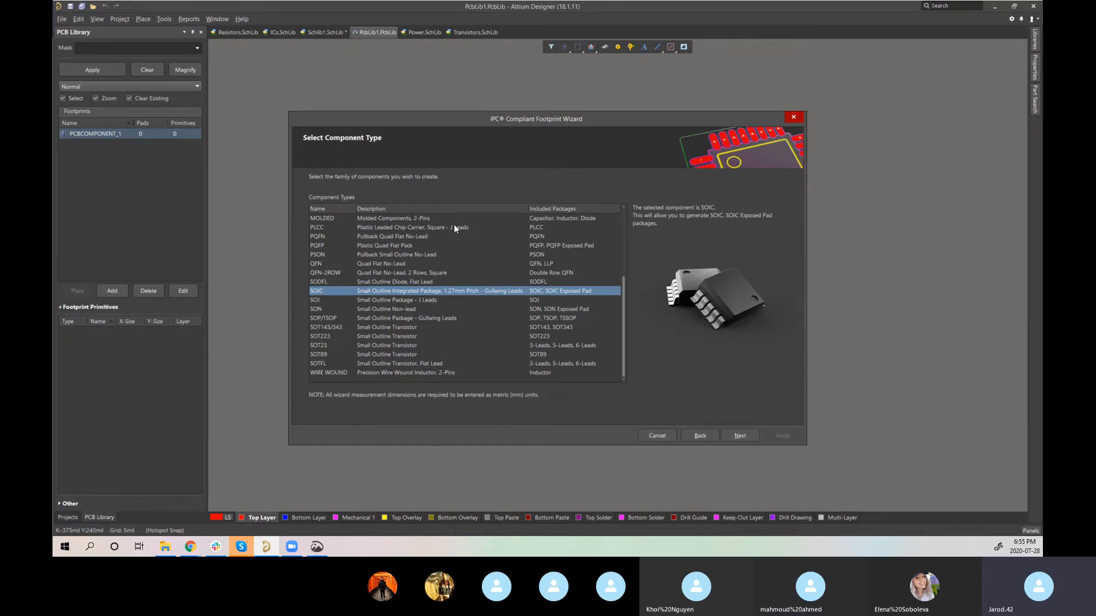
scroll(449, 304, "up", 2)
scroll(467, 314, "down", 2)
scroll(464, 315, "up", 1)
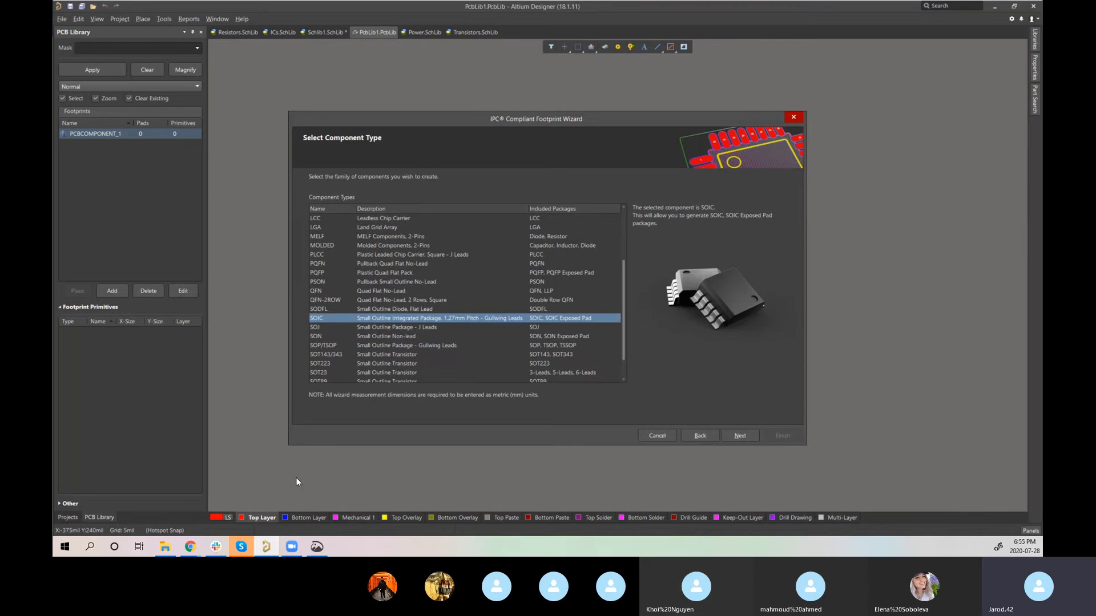
scroll(403, 302, "up", 2)
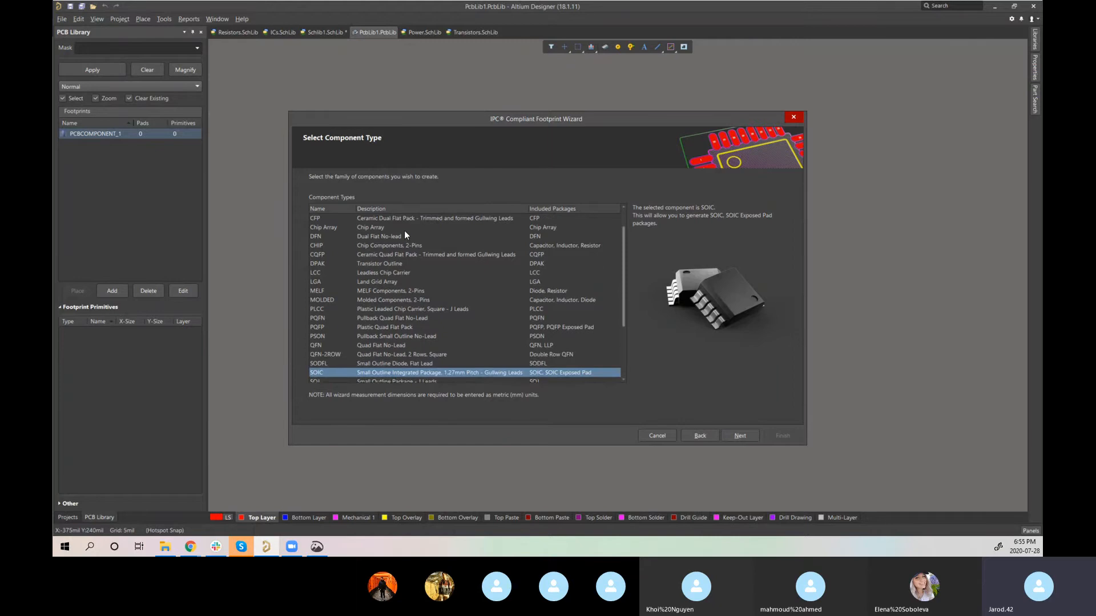
scroll(501, 319, "down", 3)
scroll(519, 286, "up", 4)
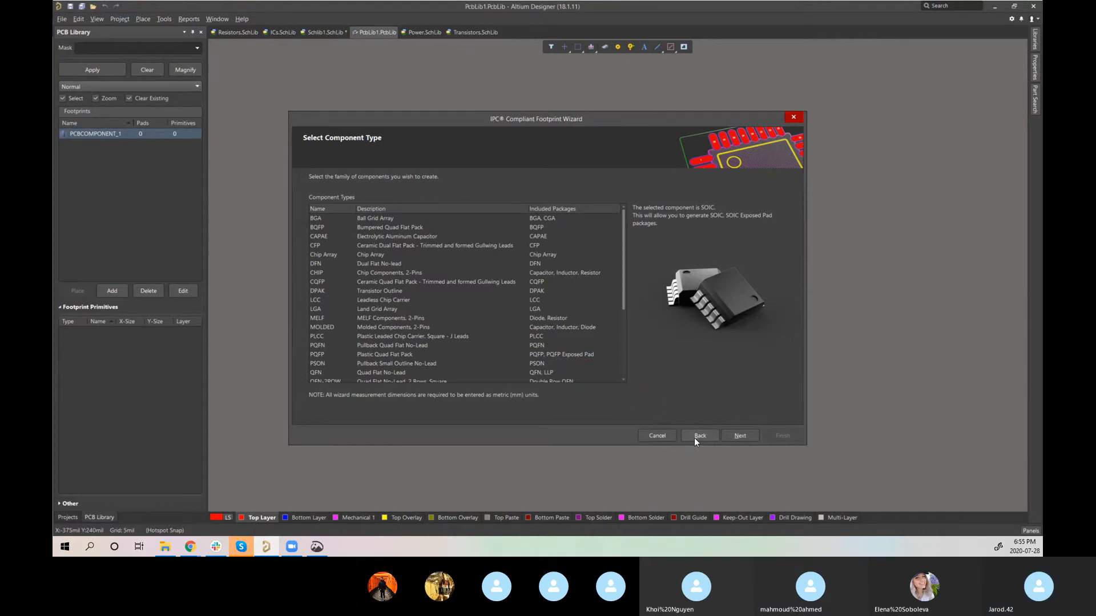
Step: Check the package type in the Digi-Key detailed descriptions of the AP65550SP-13 and NTMFS5C628NLT1G, switching back to the footprint wizard
left_click(192, 549)
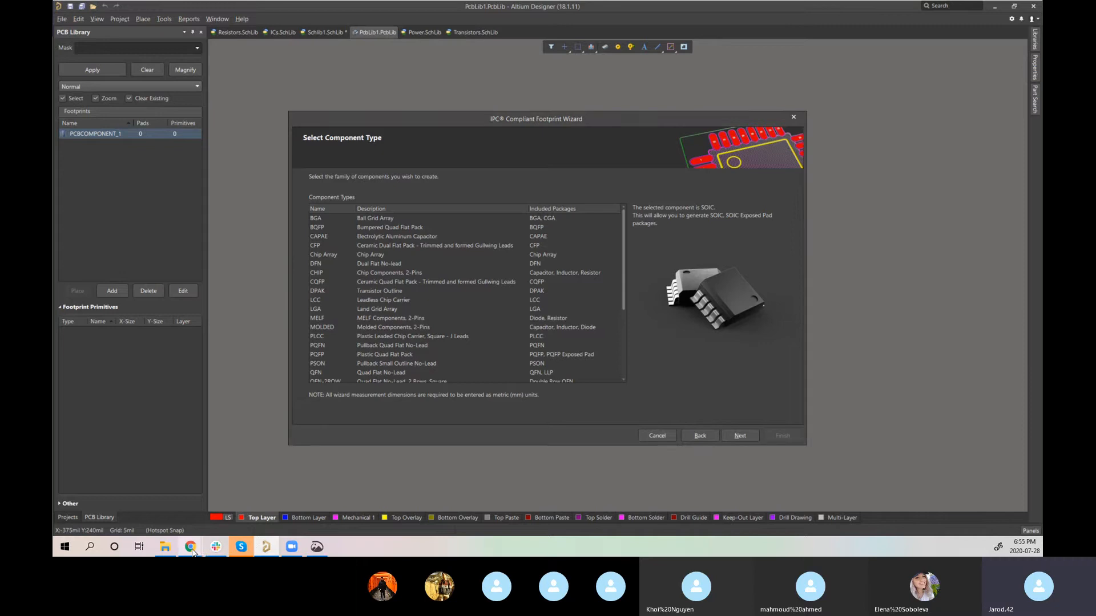
left_click(267, 474)
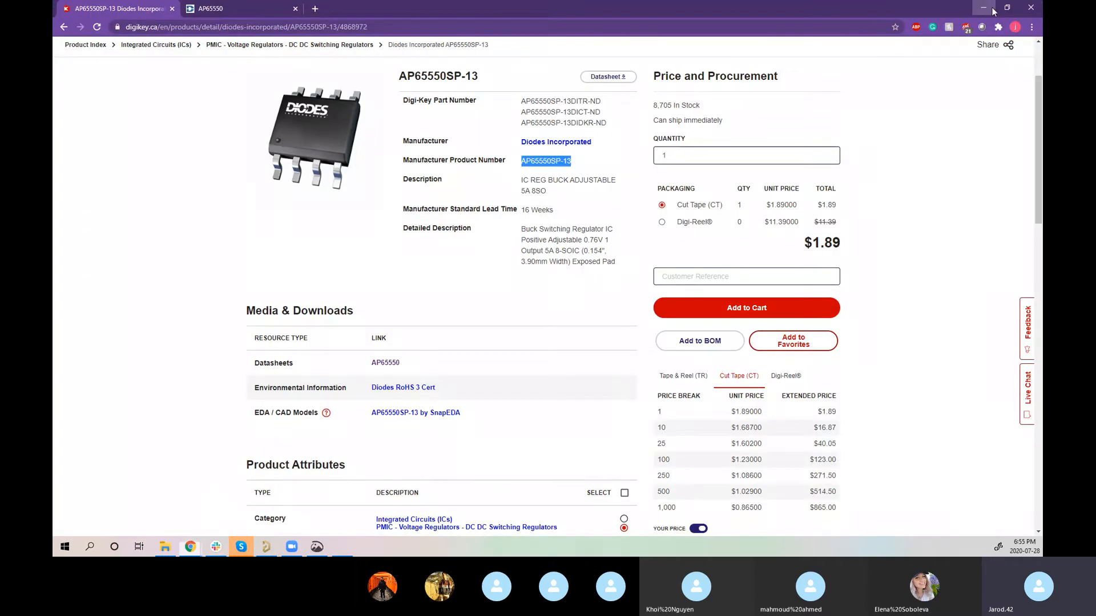
left_click(992, 9)
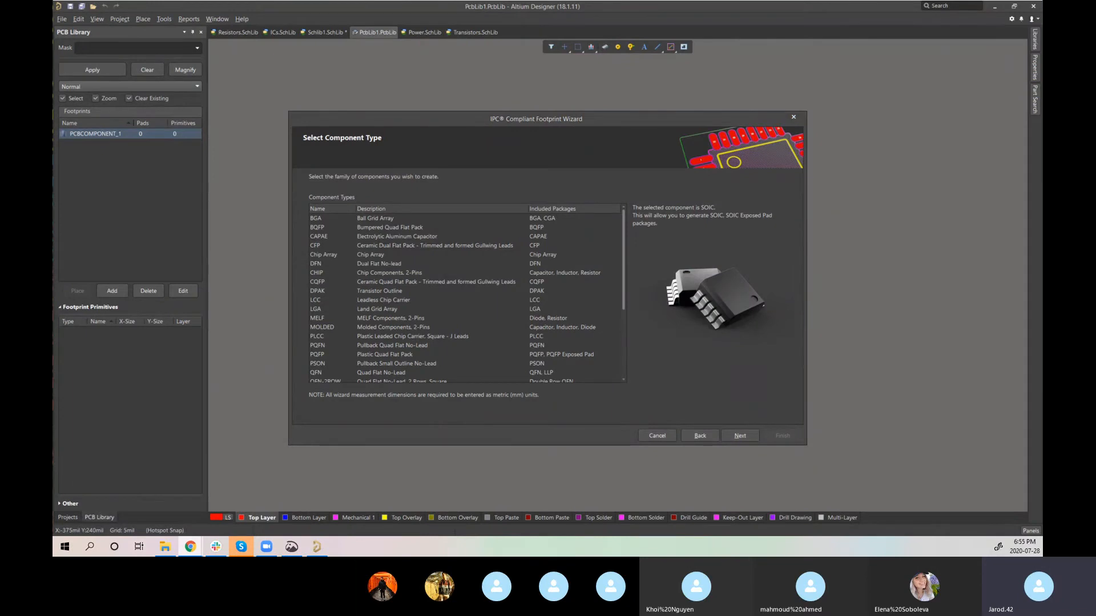
left_click_drag(54, 229, 471, 91)
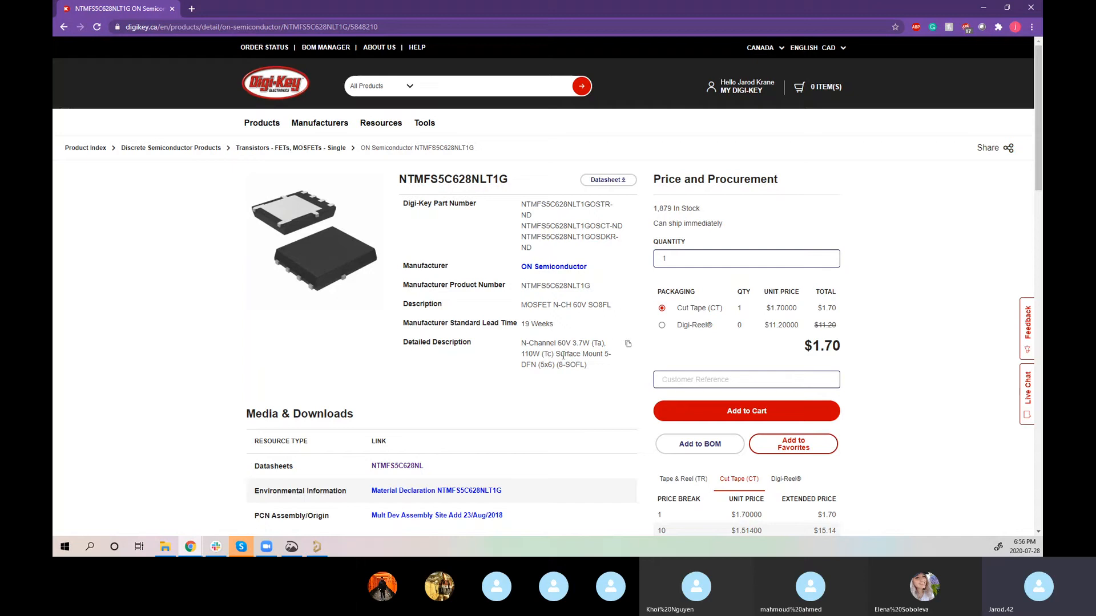
mouse_move(556, 355)
left_mouse_down()
mouse_move(608, 356)
mouse_move(547, 368)
left_mouse_up()
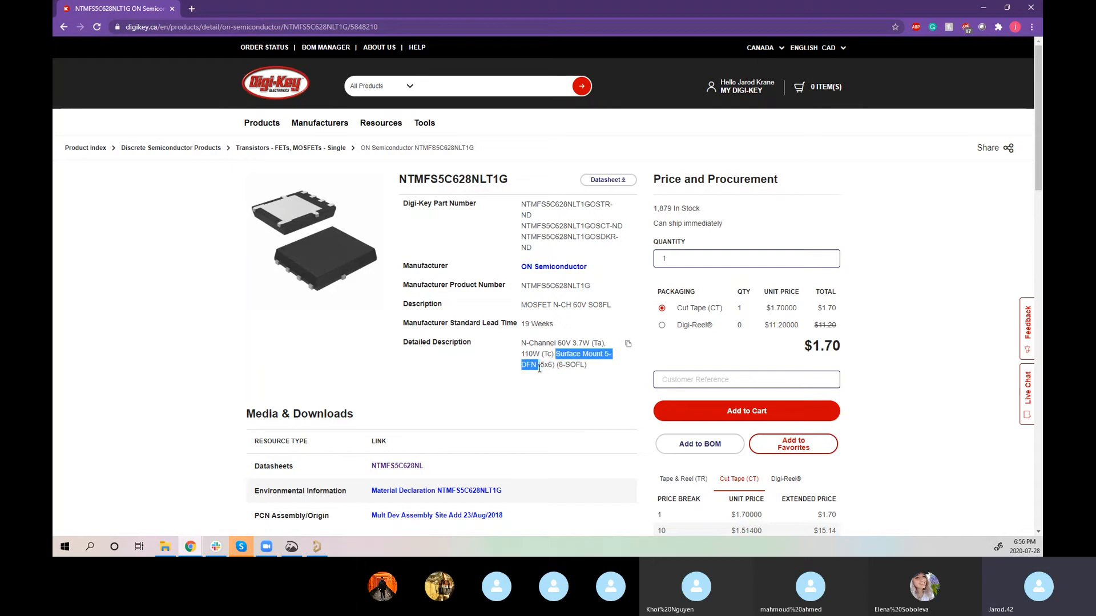
left_click_drag(560, 366, 599, 370)
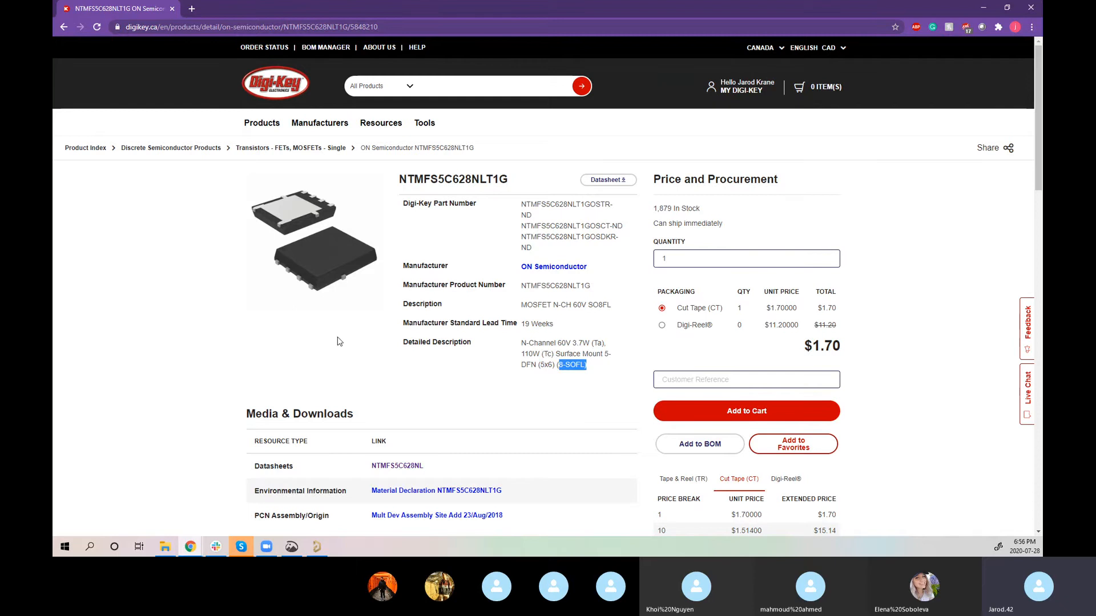
left_click(975, 13)
Step: Preview other component families in the wizard's list, including SOP/TSOP, SOT23, QFN-2ROW, PQFP, PLCC and CQFP
scroll(447, 296, "down", 1)
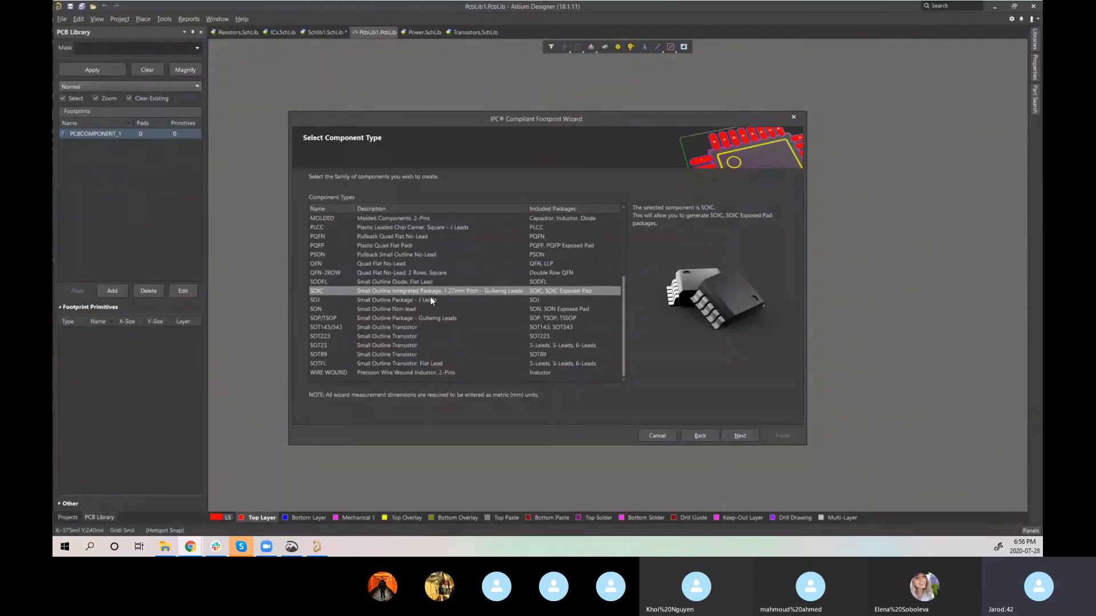
left_click(427, 298)
left_click(415, 319)
left_click(415, 346)
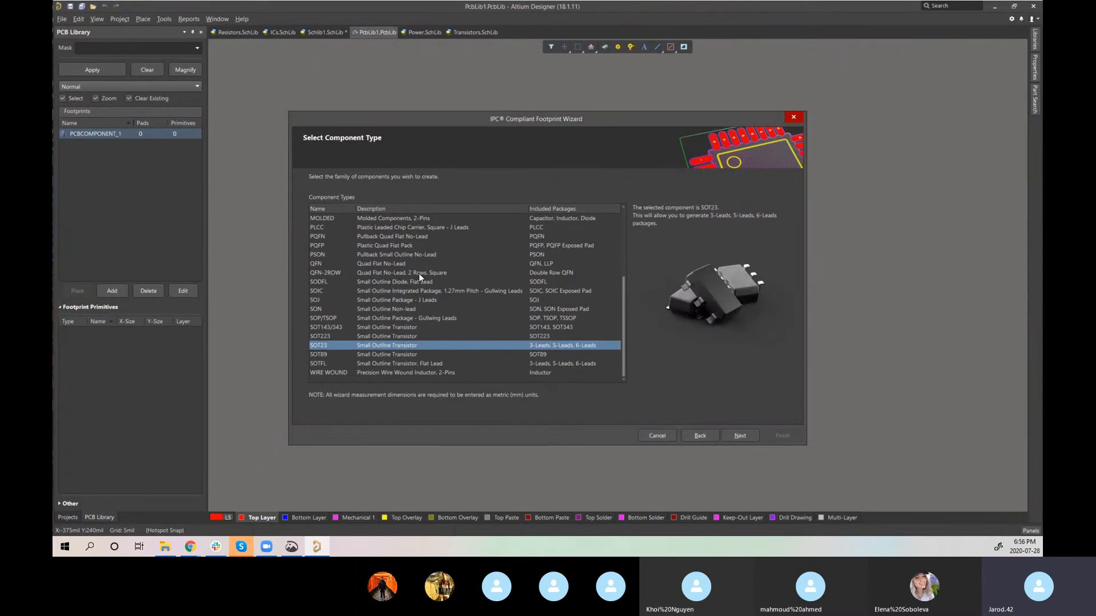
left_click(420, 272)
left_click(424, 246)
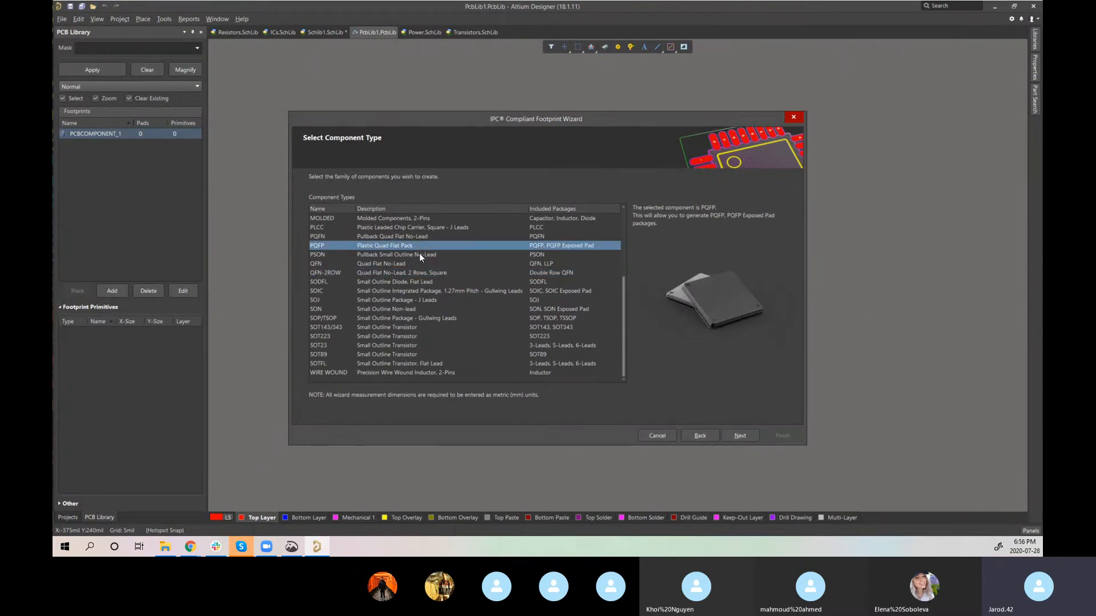
left_click(410, 229)
scroll(419, 248, "up", 2)
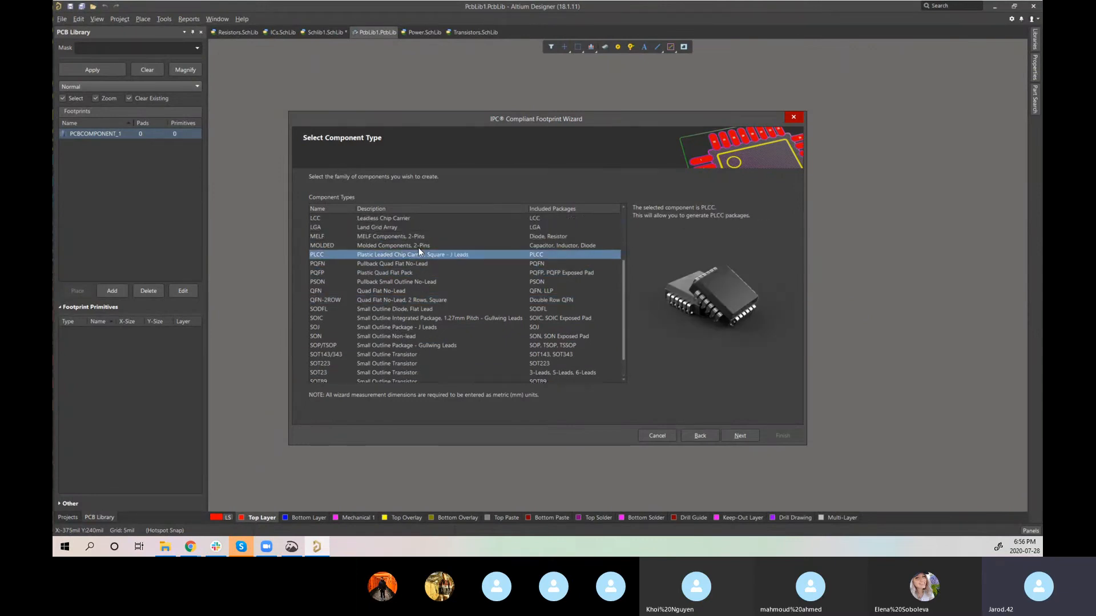
left_click(446, 228)
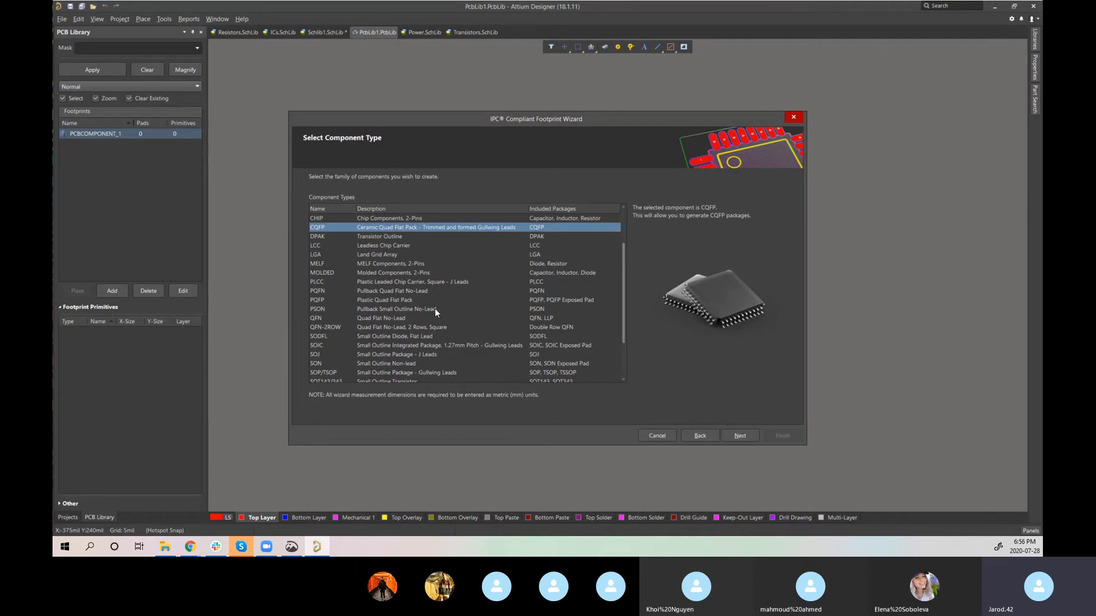
Step: Select SOIC as the component type and advance to the SOIC package dimensions
scroll(435, 308, "down", 2)
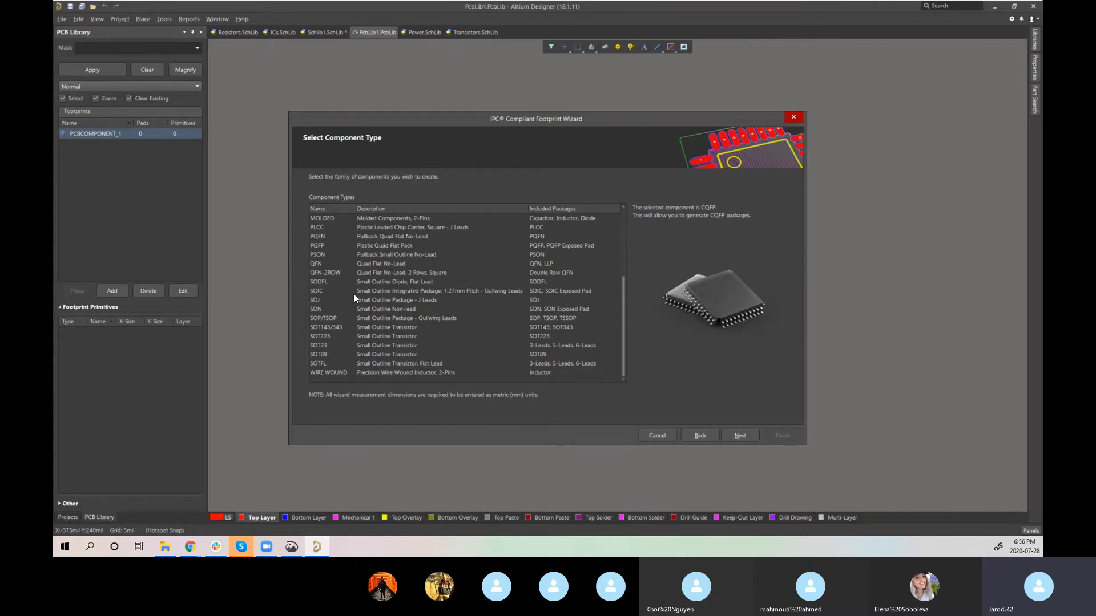
left_click(392, 283)
left_click(409, 290)
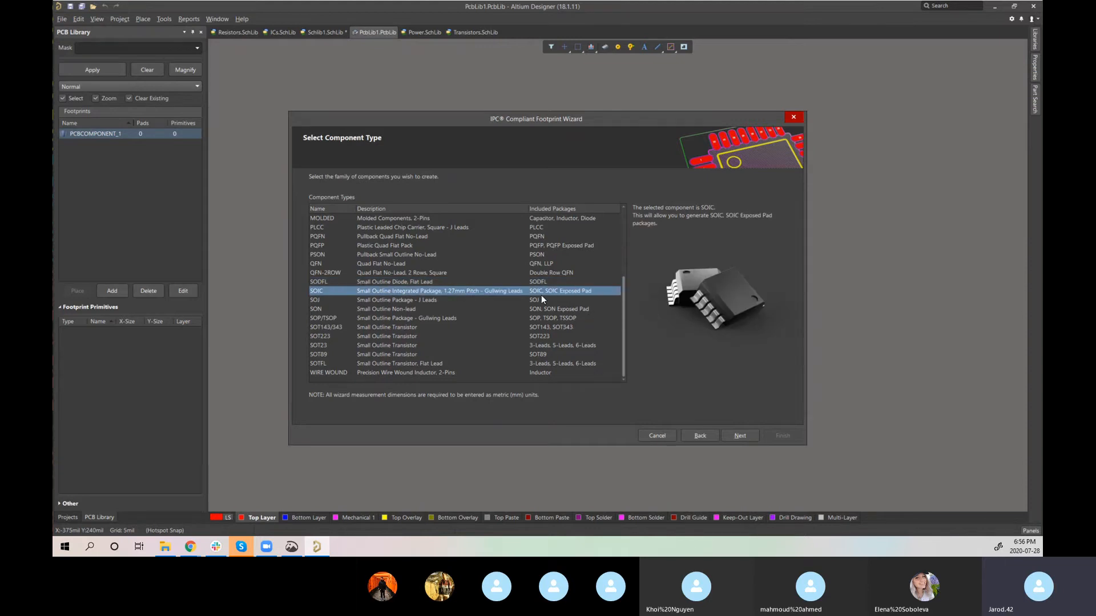
left_click(734, 437)
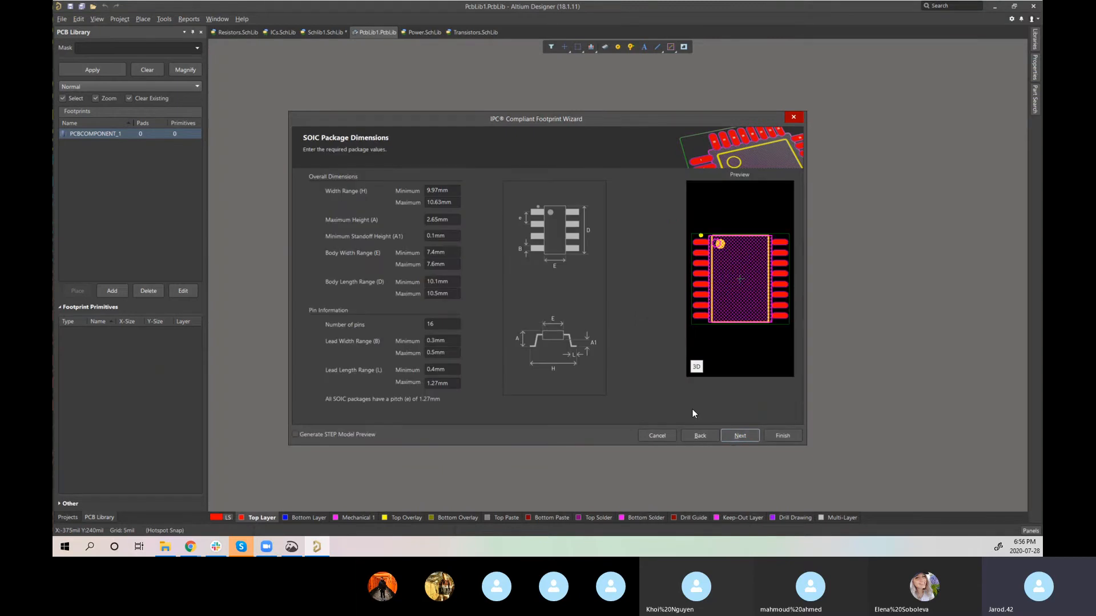
Step: Switch the footprint preview to 3D, compare it with and without the generated STEP model, and leave STEP model preview enabled
left_click(296, 435)
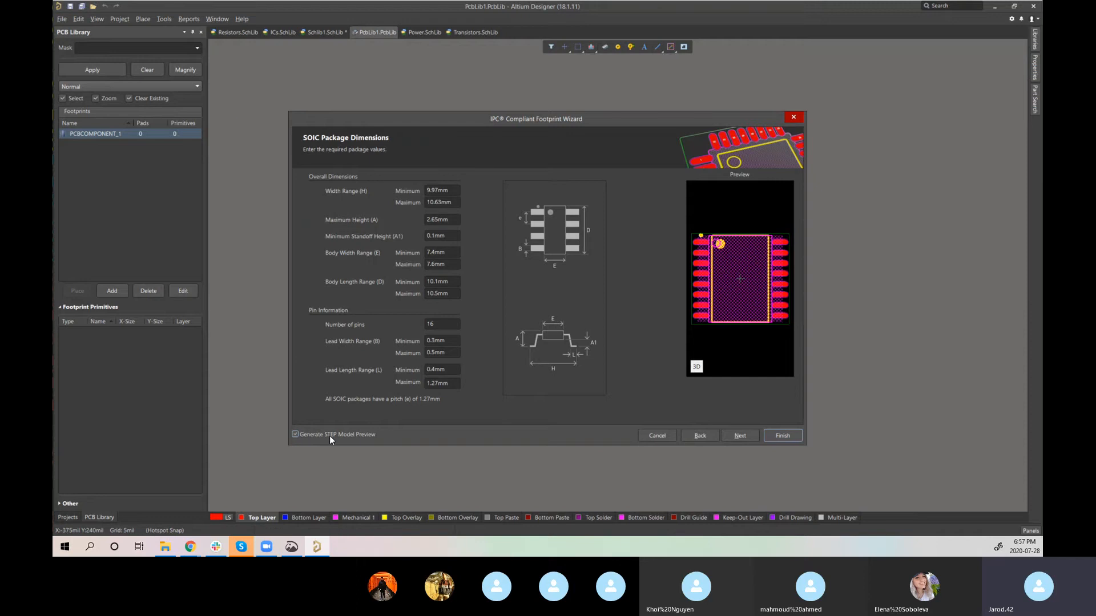
left_click(696, 367)
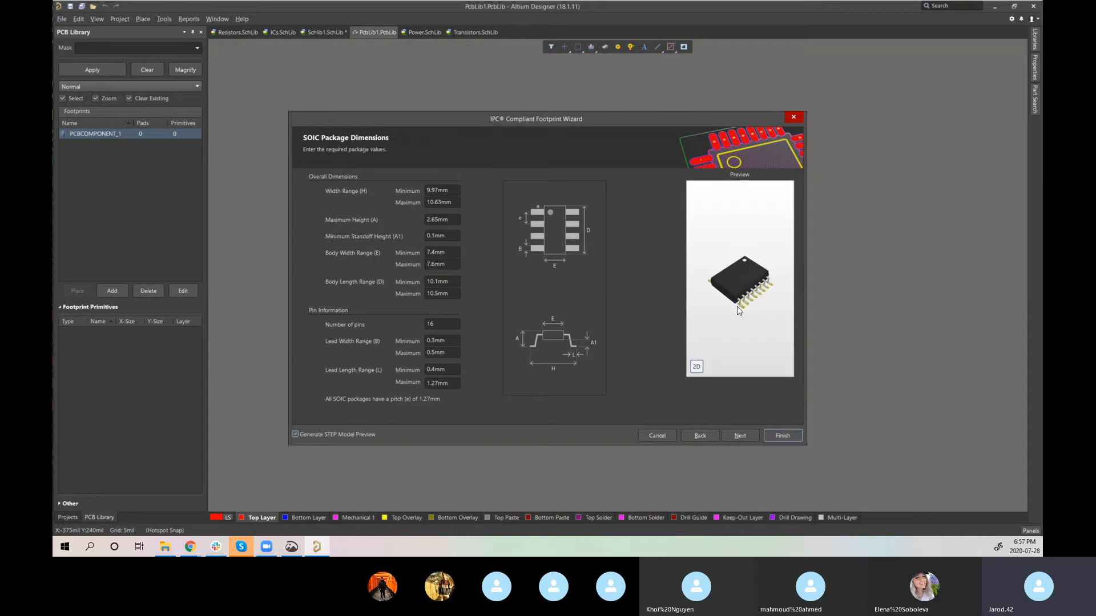
left_click(294, 436)
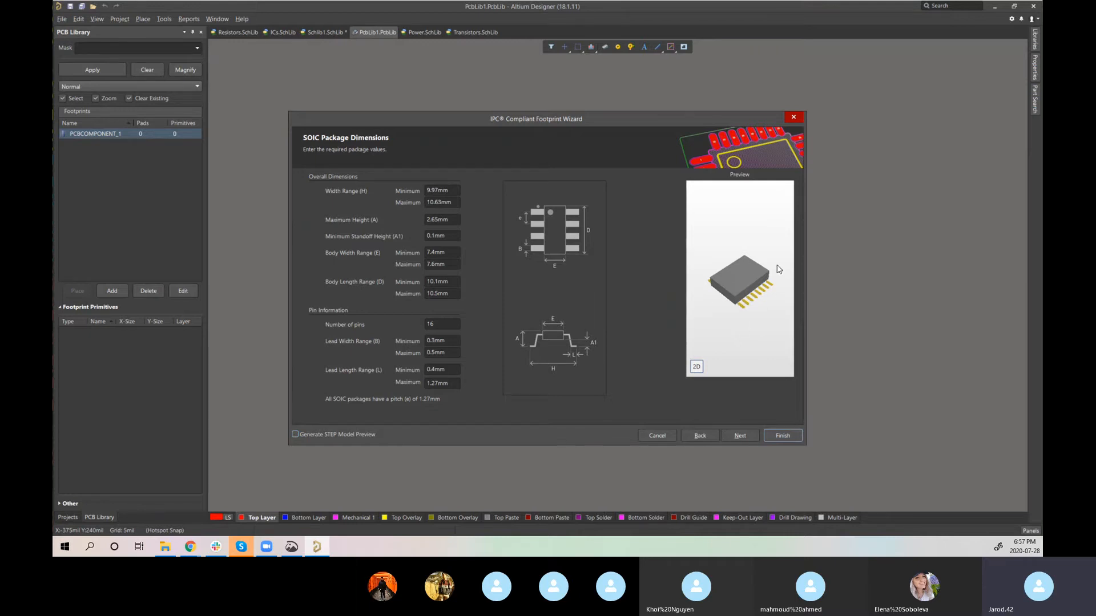
left_click(295, 435)
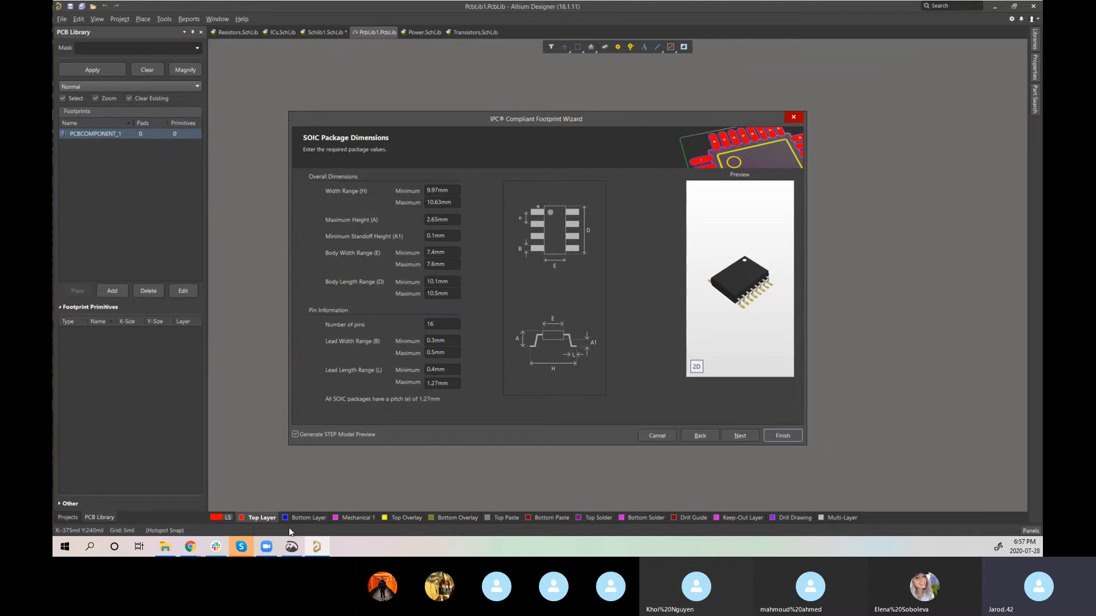
Step: Switch to the AP65550 datasheet in the browser and find its Package Outline Dimensions page
left_click(190, 547)
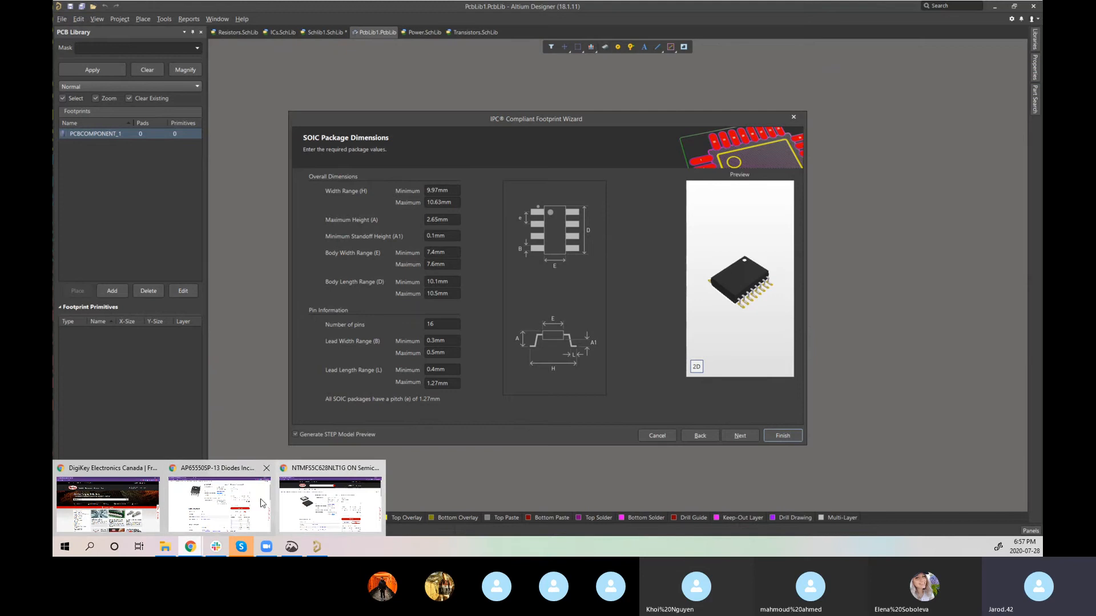
left_click(251, 494)
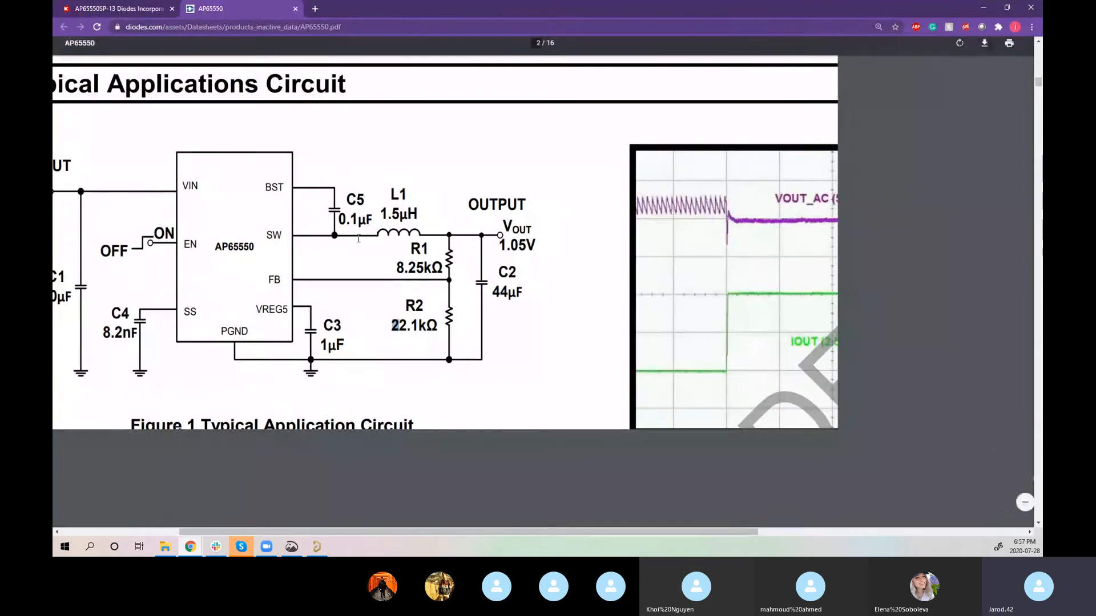
scroll(358, 239, "down", 5, "ctrl")
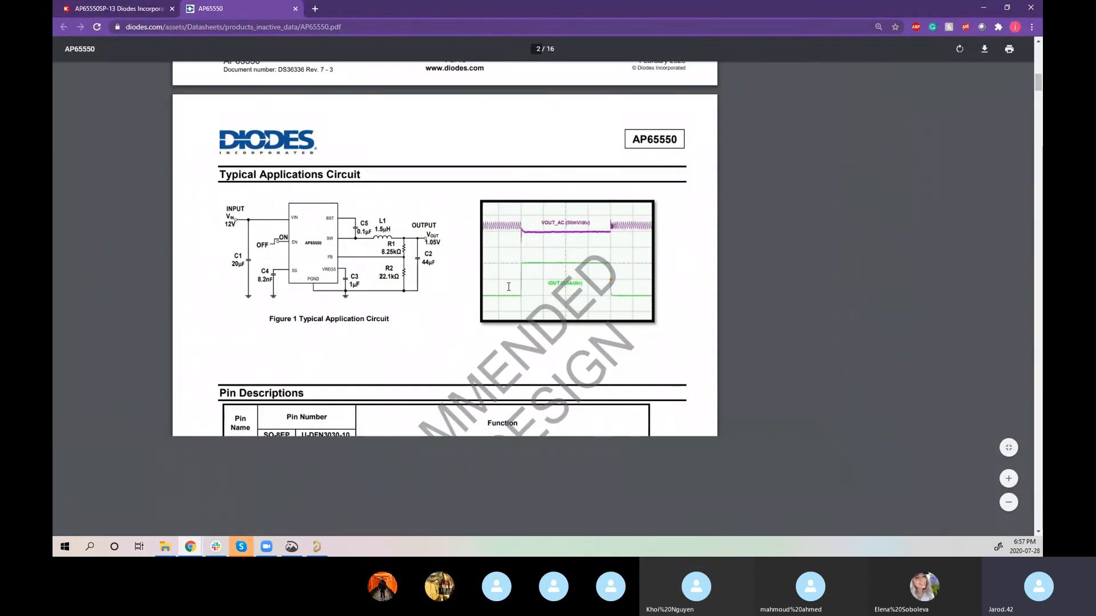
scroll(509, 286, "down", 8)
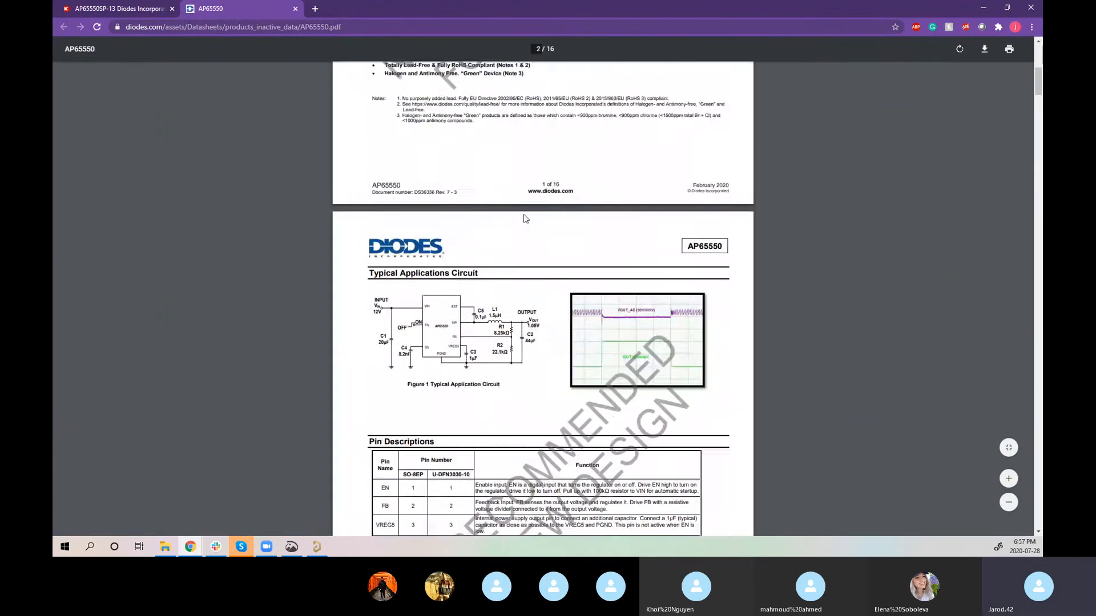
scroll(526, 219, "down", 15)
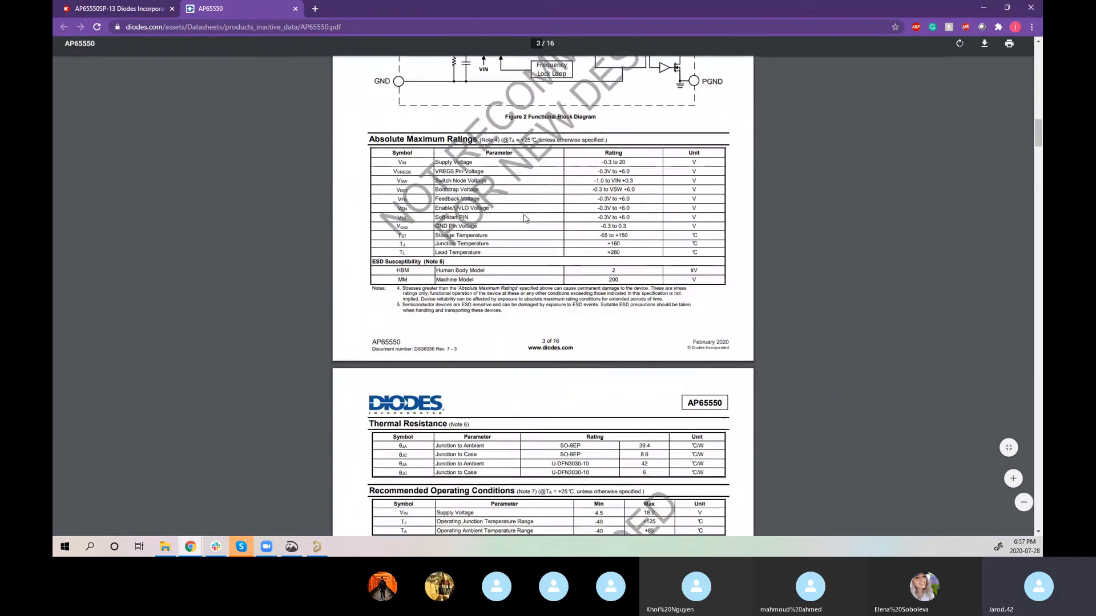
scroll(525, 219, "down", 18)
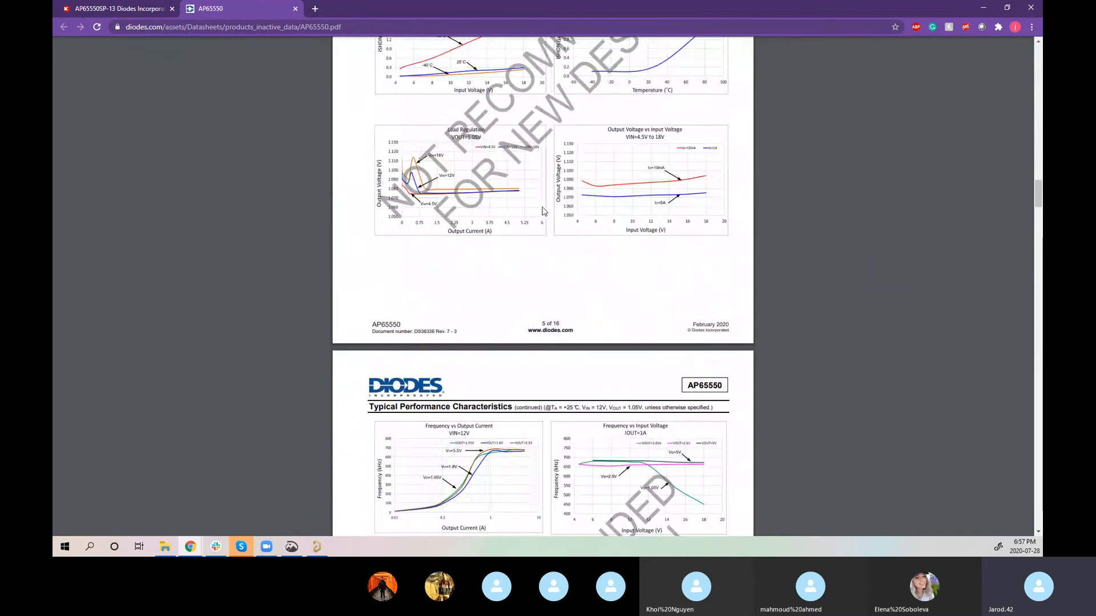
scroll(543, 211, "down", 20)
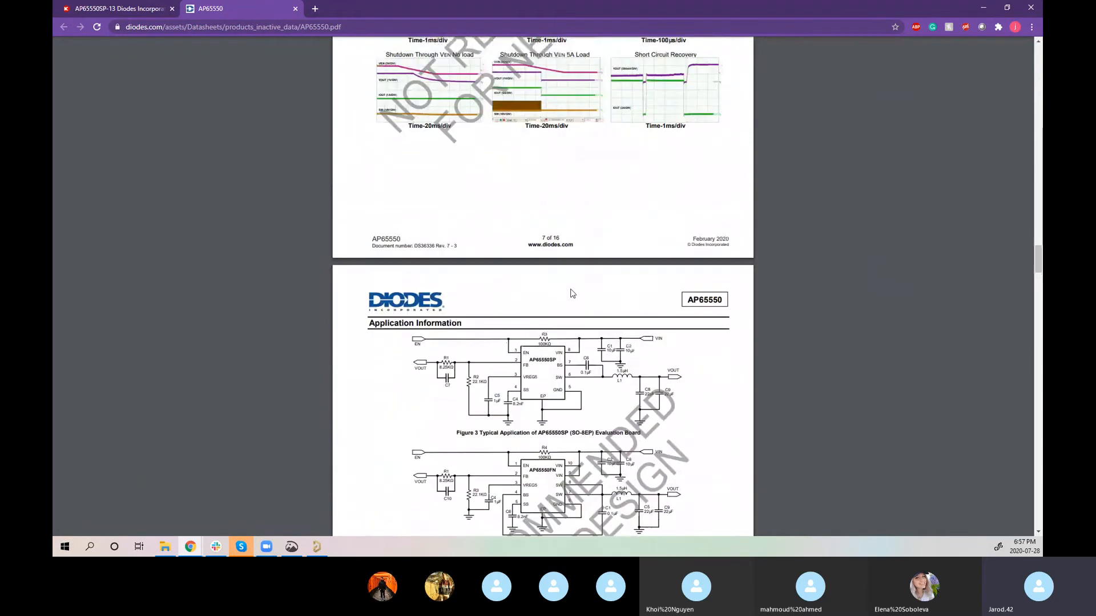
scroll(572, 294, "down", 15)
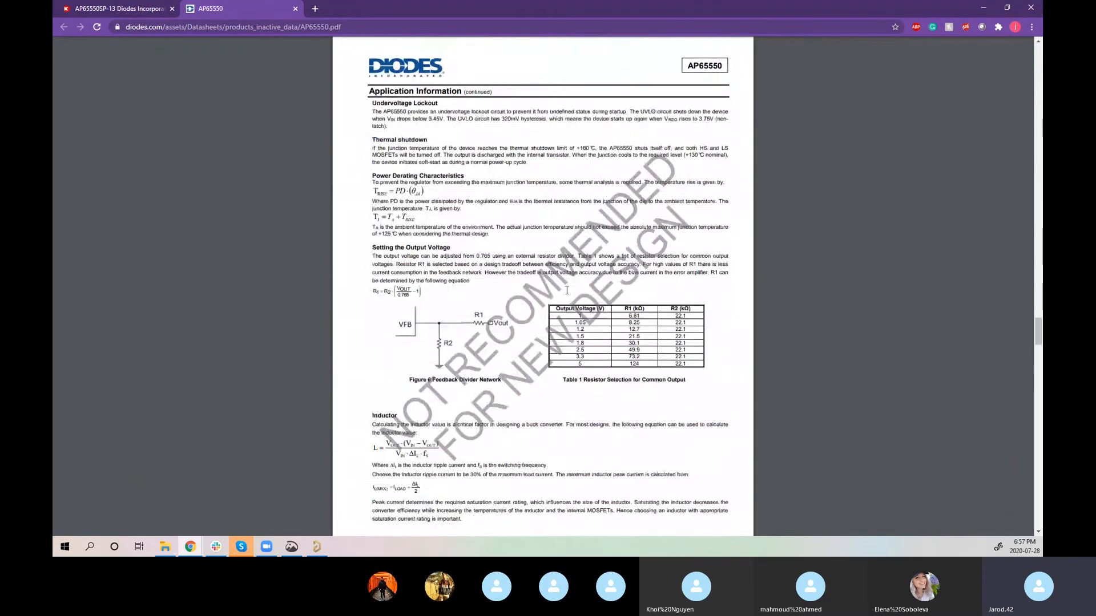
scroll(567, 291, "down", 10)
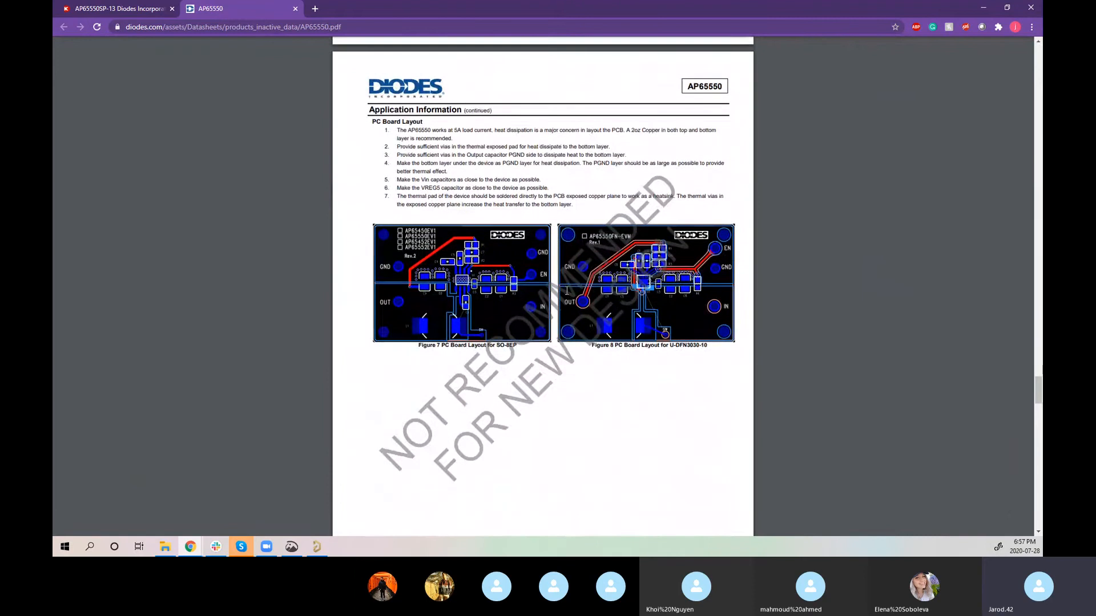
scroll(567, 291, "down", 20)
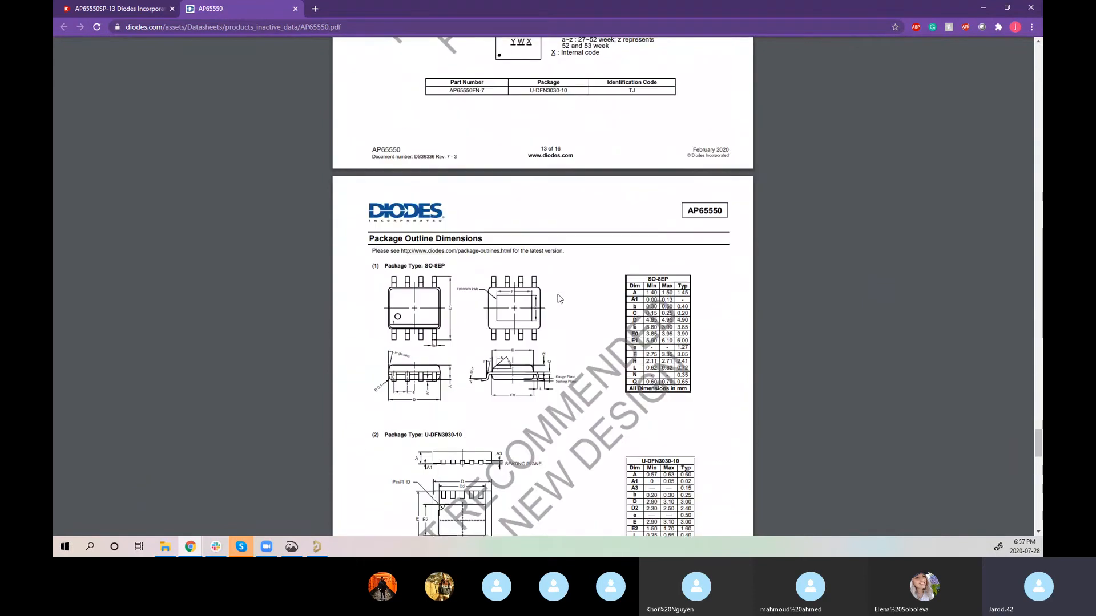
scroll(557, 377, "down", 9)
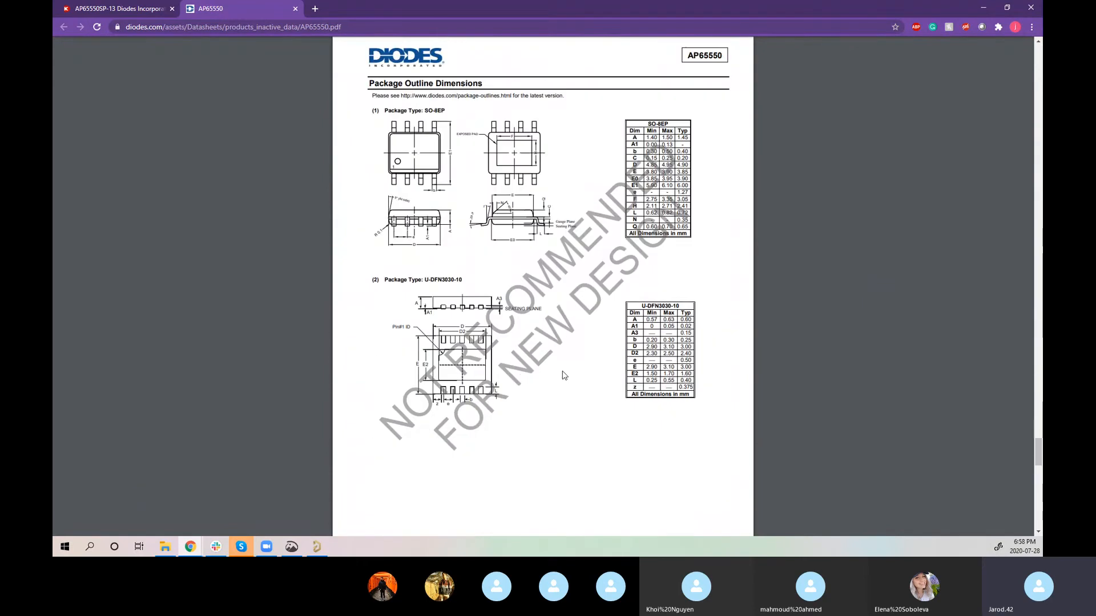
Step: Examine the datasheet's marking information and suggested pad layout pages, returning to the SO-8EP package outline dimensions
scroll(558, 377, "up", 10)
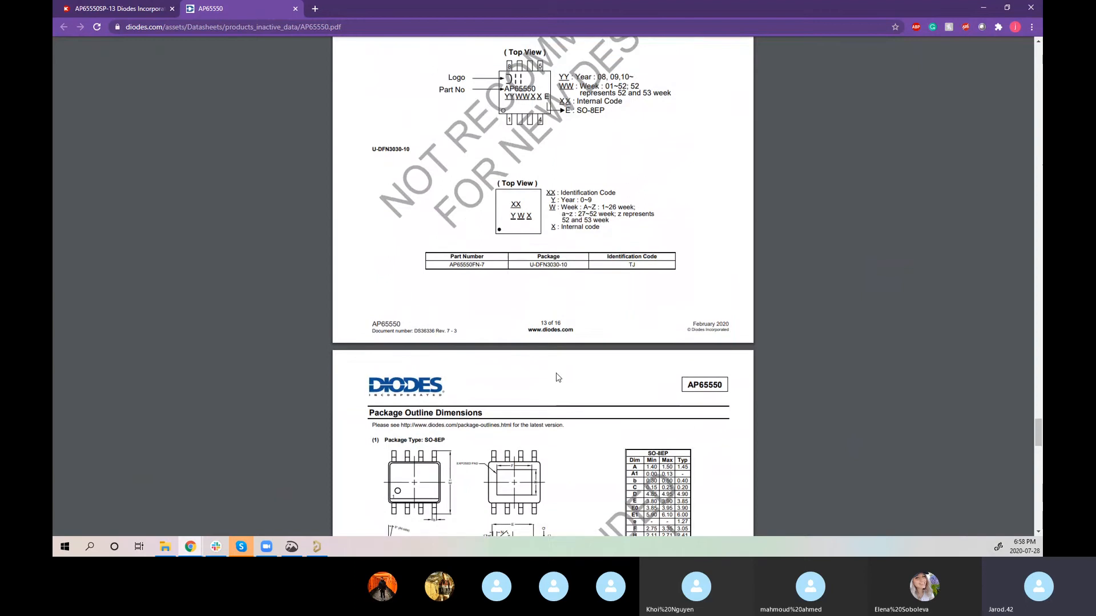
scroll(556, 374, "down", 6)
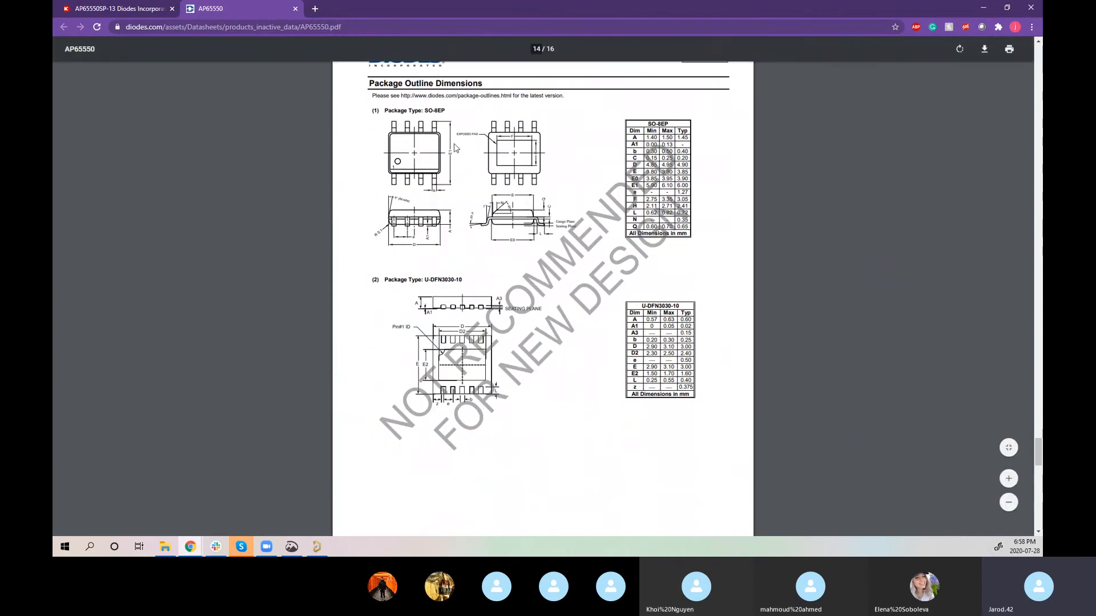
scroll(468, 205, "down", 3)
scroll(469, 207, "down", 3)
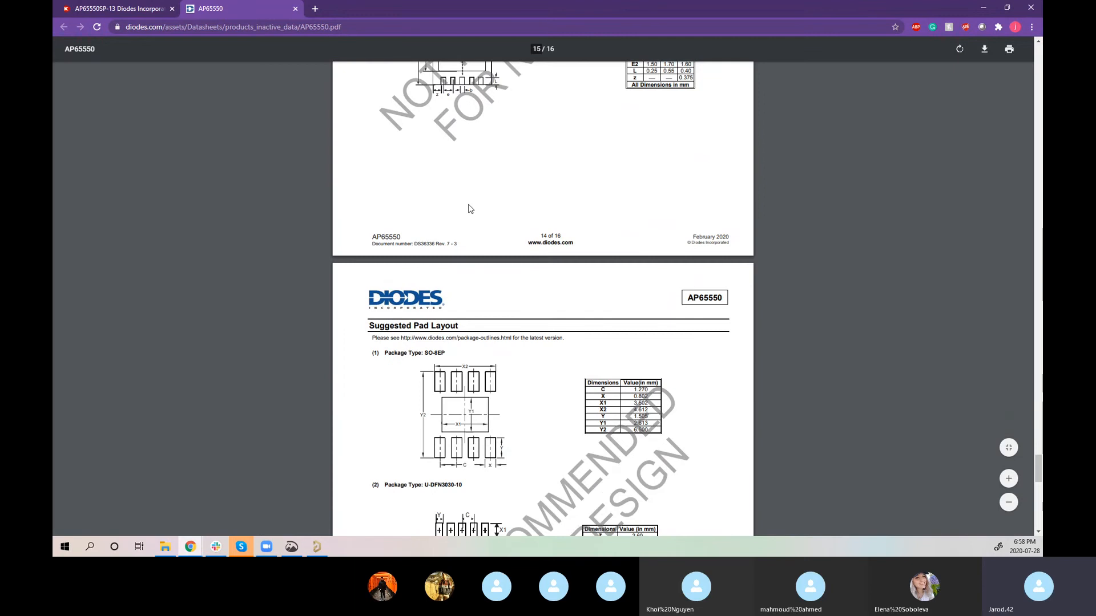
scroll(469, 209, "down", 12)
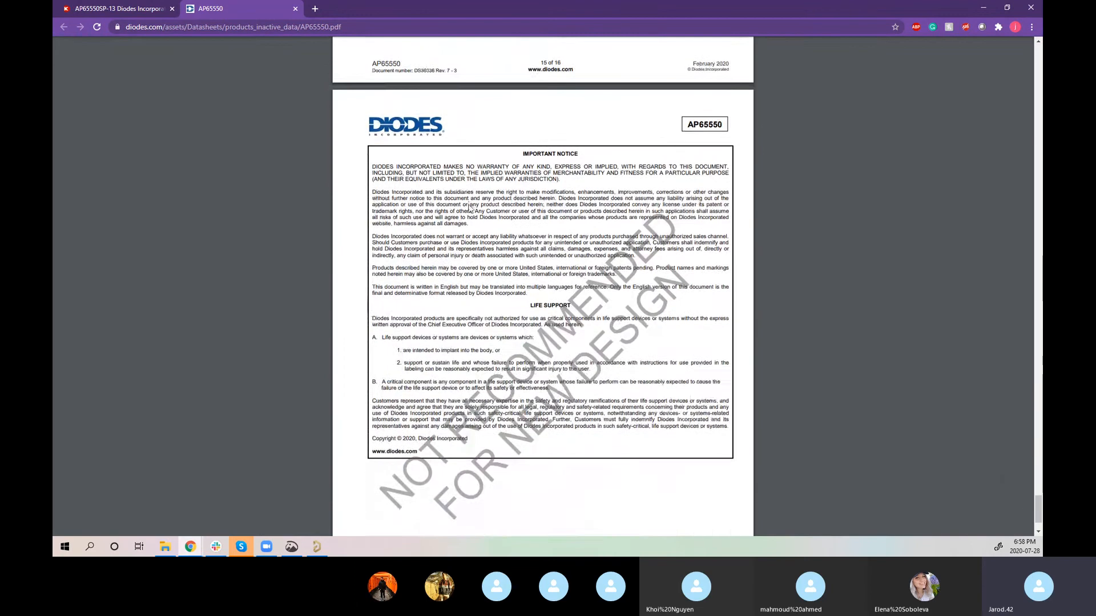
scroll(468, 209, "down", 2)
scroll(469, 209, "up", 20)
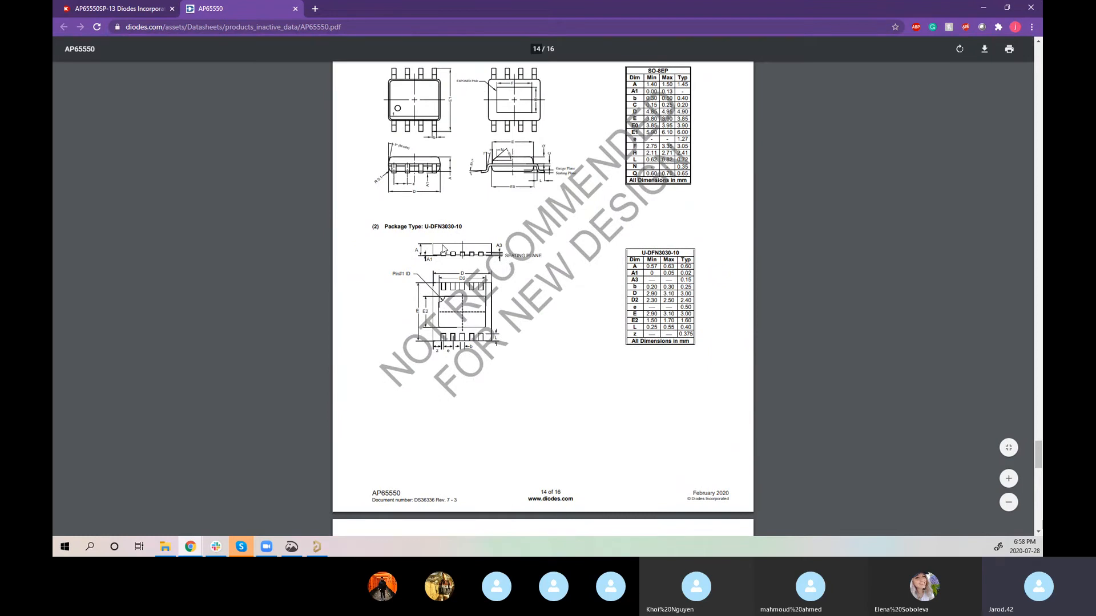
scroll(434, 268, "up", 2)
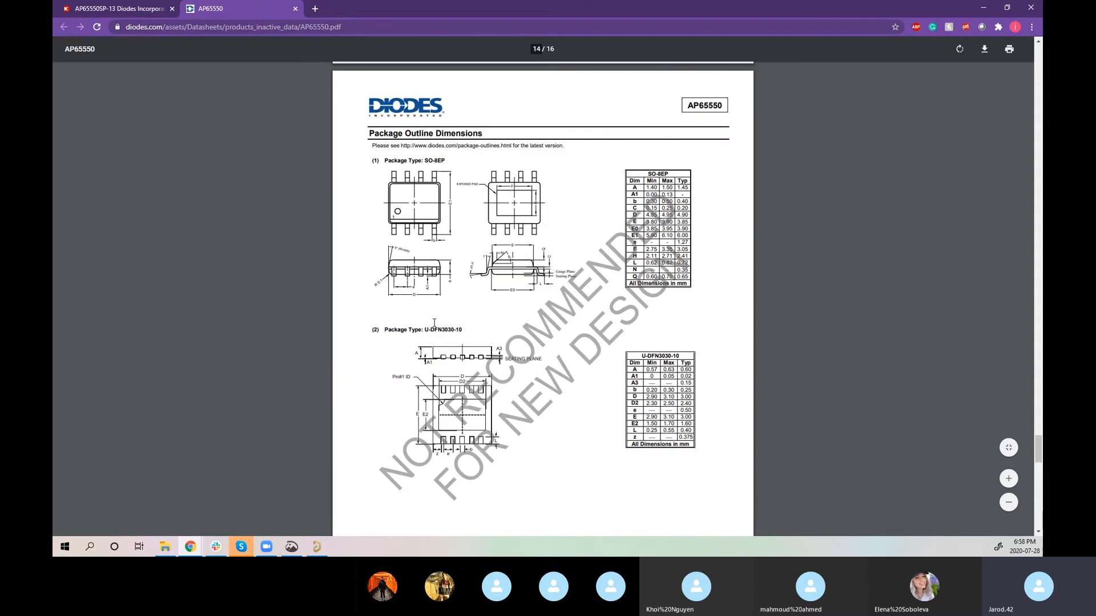
Step: Enlarge the datasheet's SO-8EP outline drawings, dock the datasheet on one half of the screen, and switch to Altium Designer
scroll(563, 244, "up", 5, "ctrl")
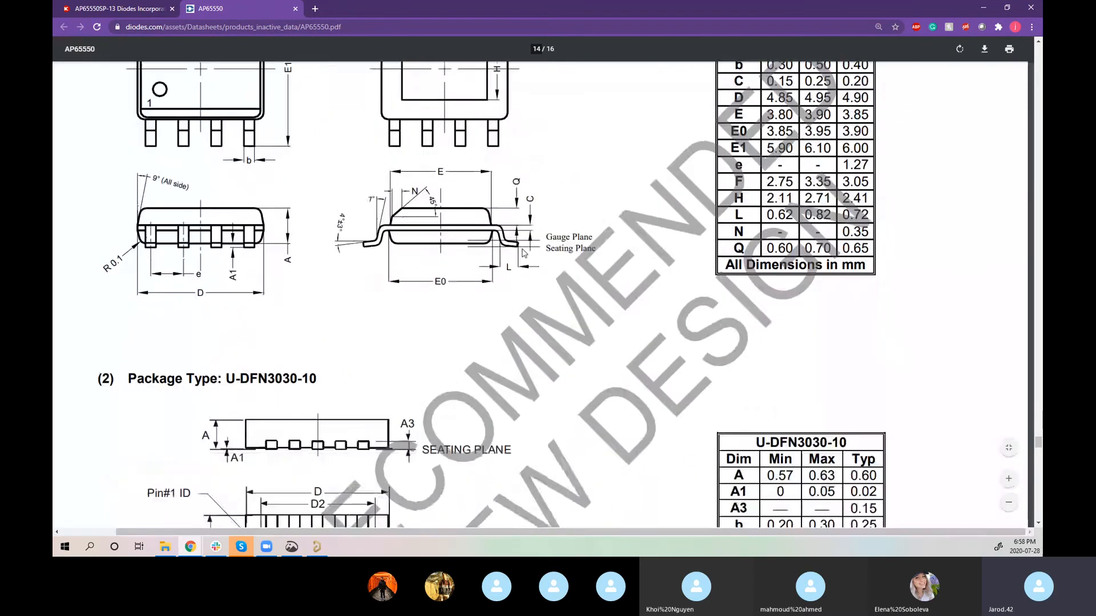
scroll(522, 249, "up", 3)
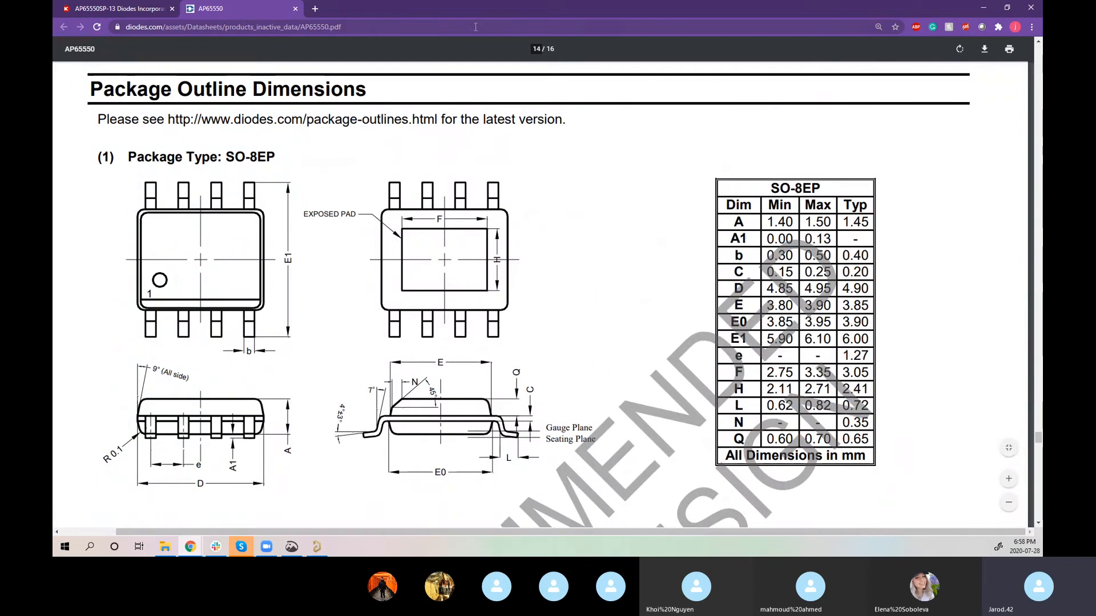
left_click_drag(460, 12, 1040, 143)
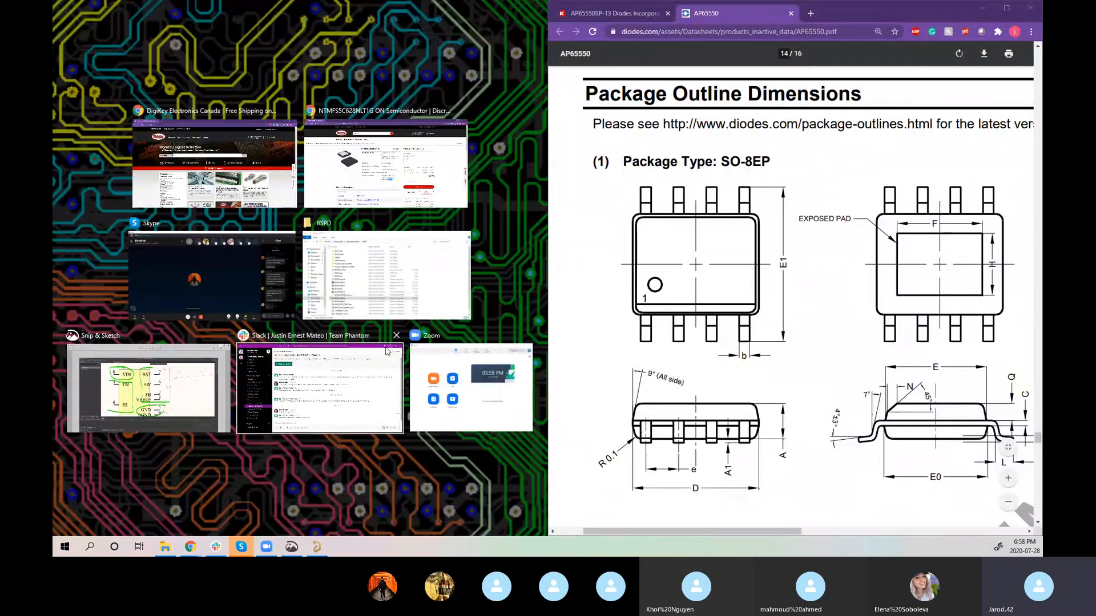
left_click(344, 486)
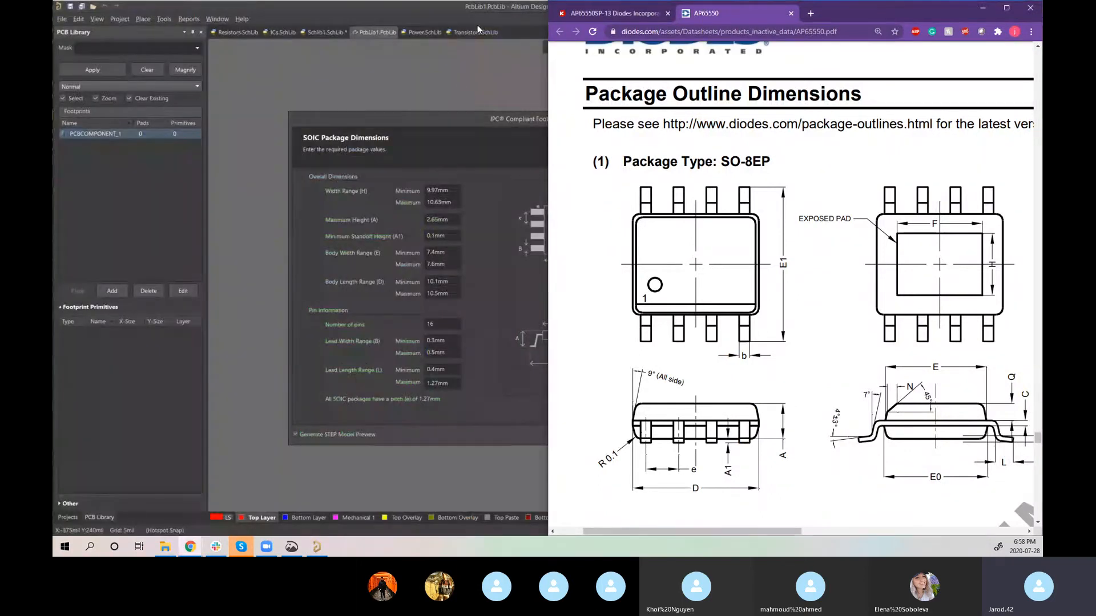
left_click(462, 6)
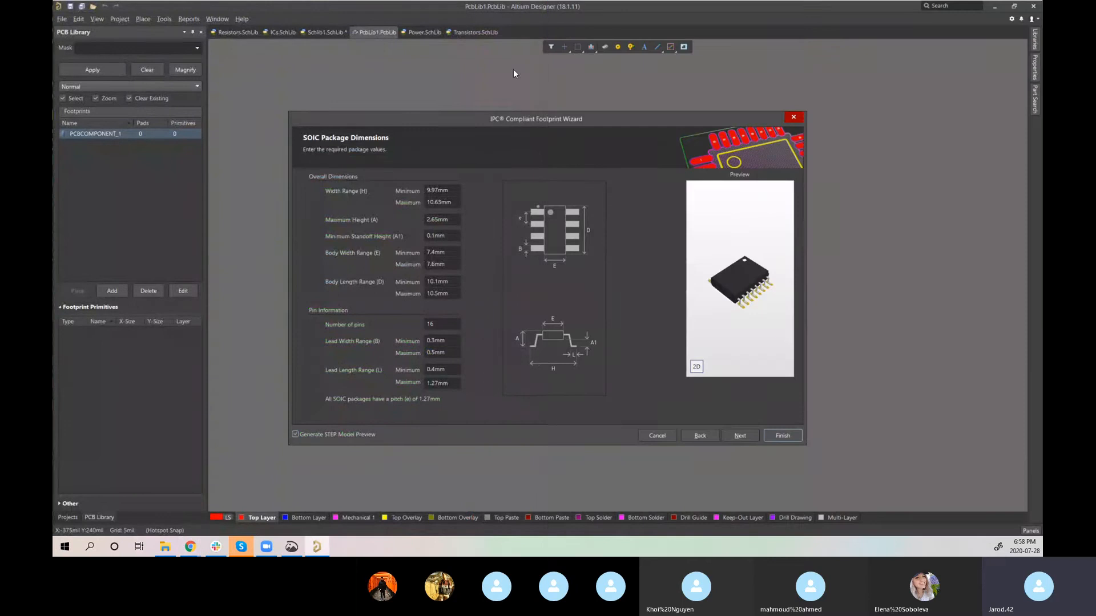
Step: Cancel the footprint wizard and try to arrange the Altium Designer window beside the datasheet
left_click(661, 438)
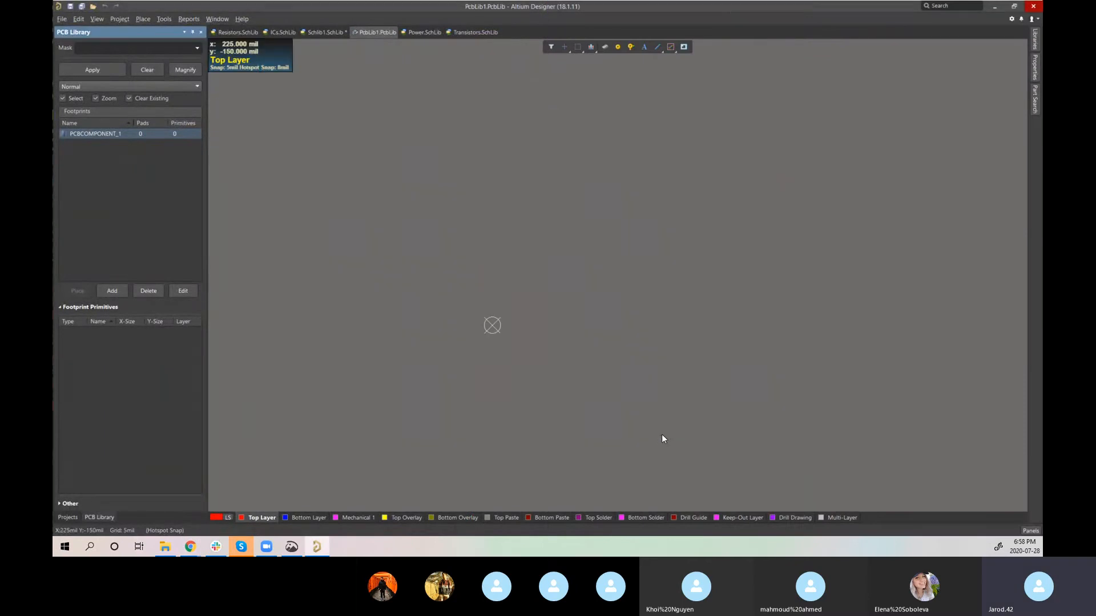
left_click_drag(722, 6, 407, 1)
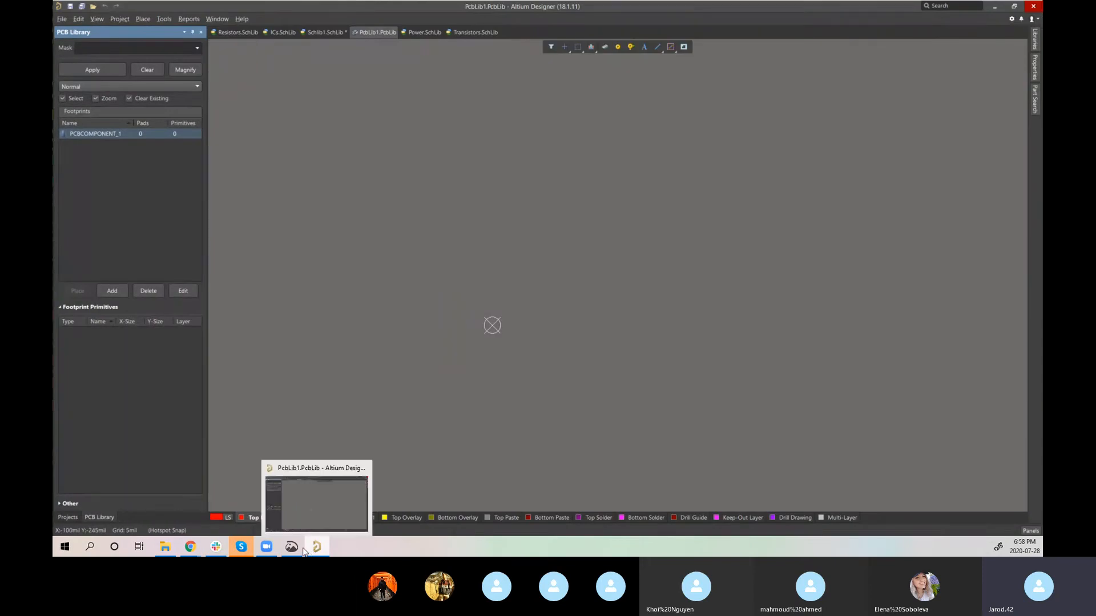
mouse_move(191, 549)
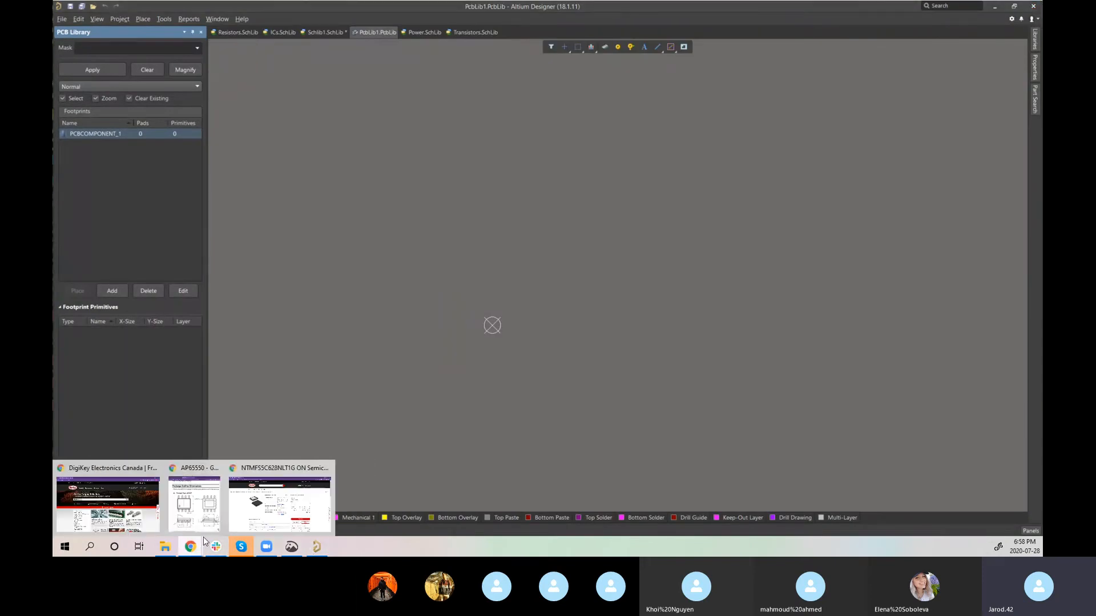
left_click(367, 360)
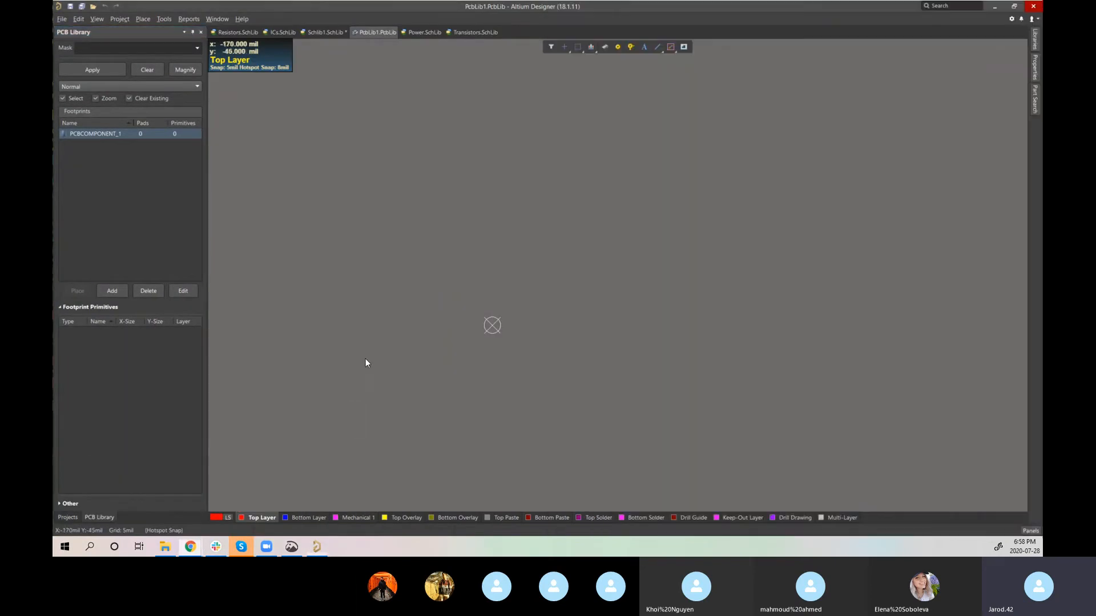
Step: Restart the IPC Compliant Footprint Wizard, advance to the SOIC package dimensions, and enable STEP model preview generation
left_click(169, 18)
left_click(170, 44)
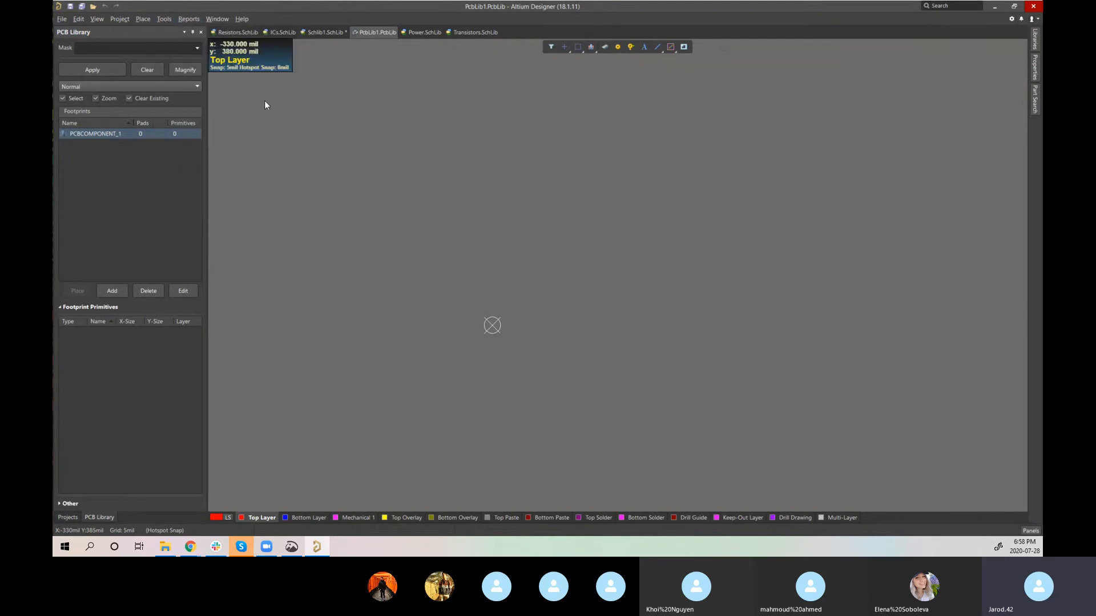
left_click(724, 432)
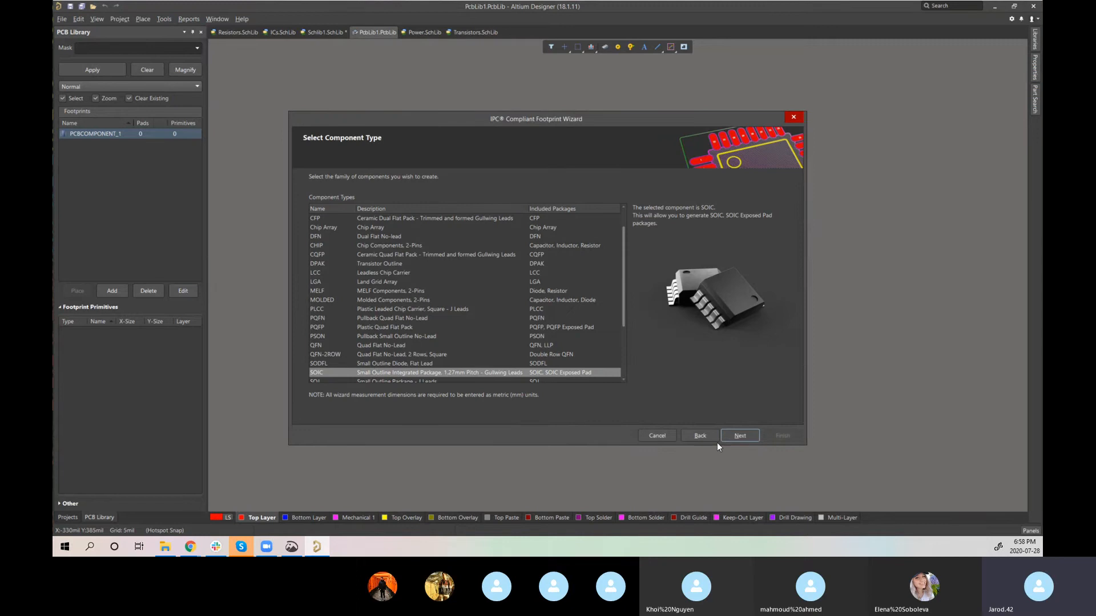
left_click(722, 437)
left_click(295, 435)
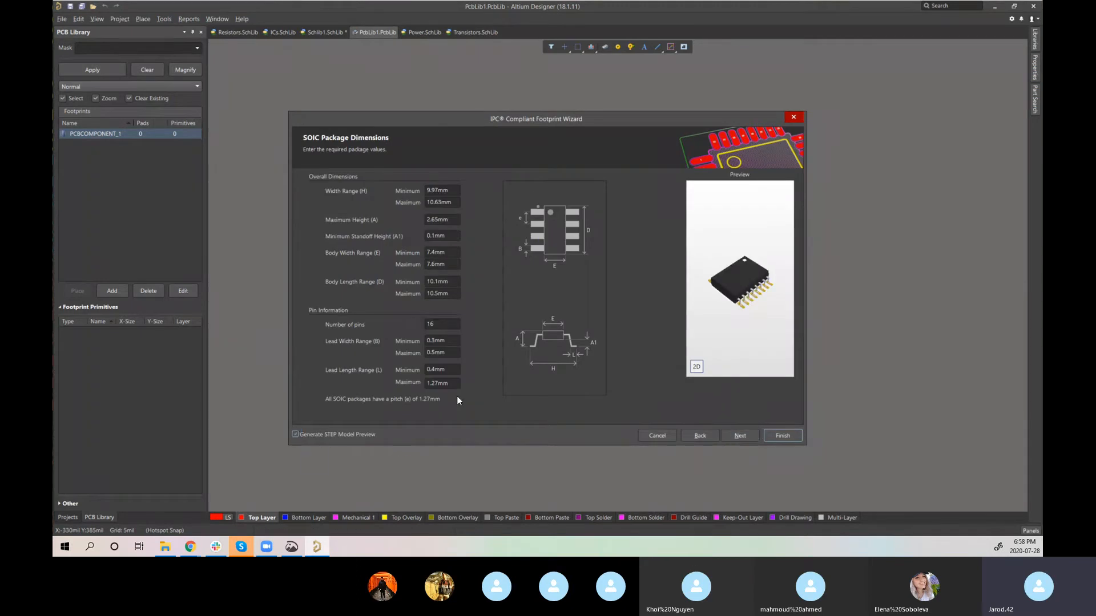
Step: Position the footprint wizard beside the AP65550 datasheet so the dimension fields and package drawings are visible together
left_click_drag(529, 122, 305, 114)
mouse_move(190, 547)
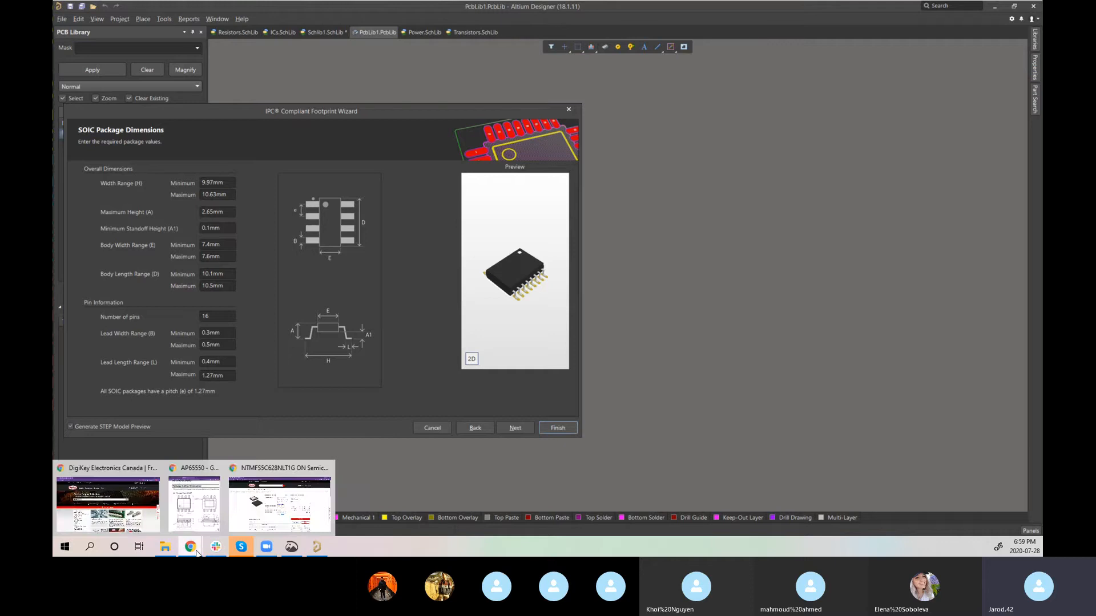
left_click(296, 479)
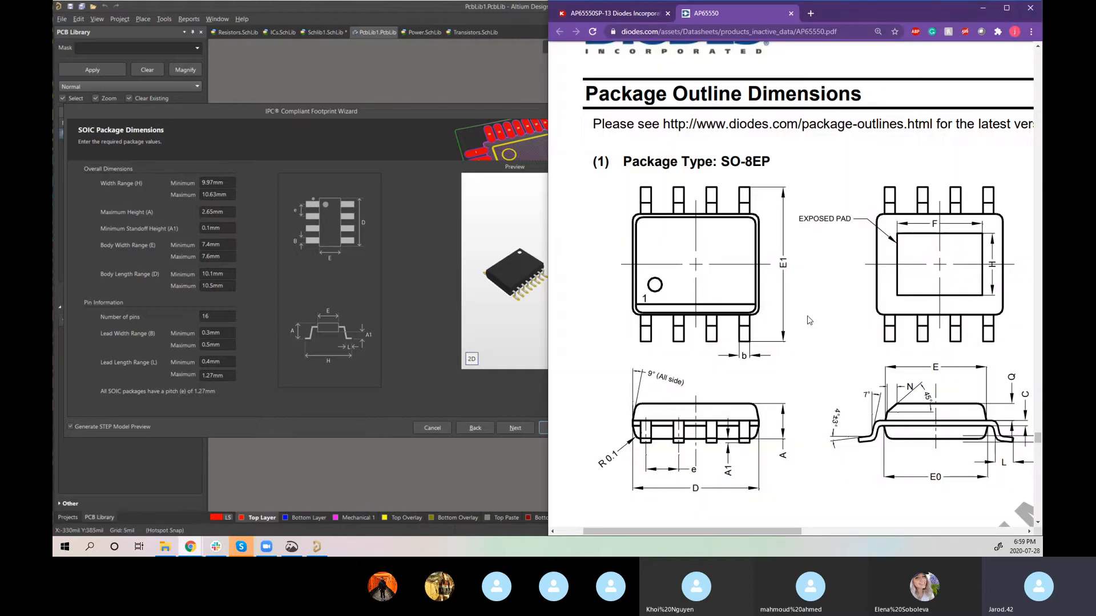
left_click_drag(344, 107, 324, 120)
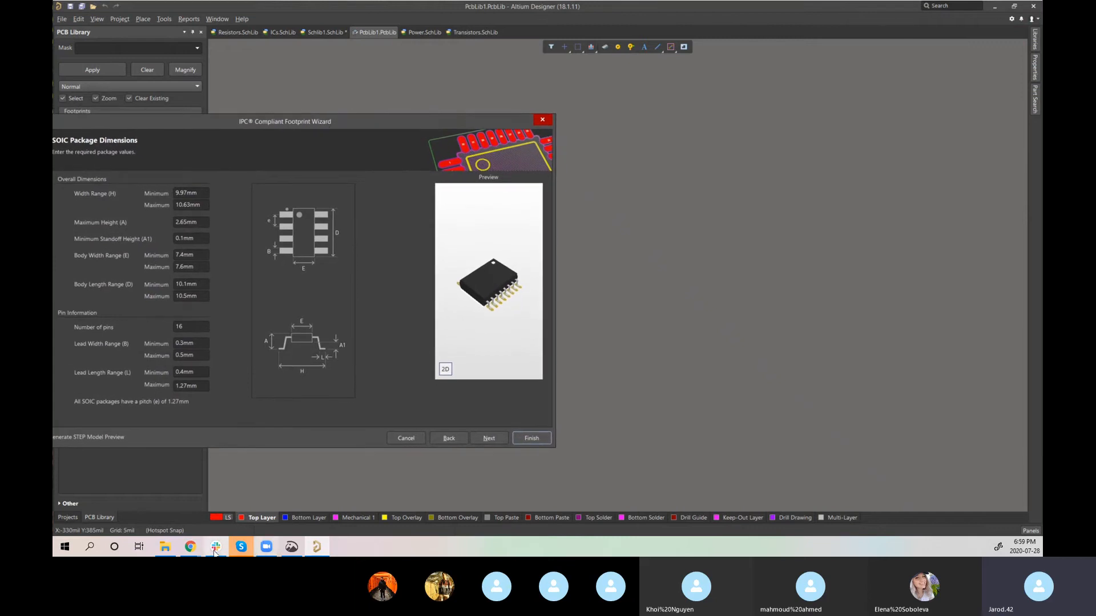
mouse_move(190, 545)
left_click(201, 517)
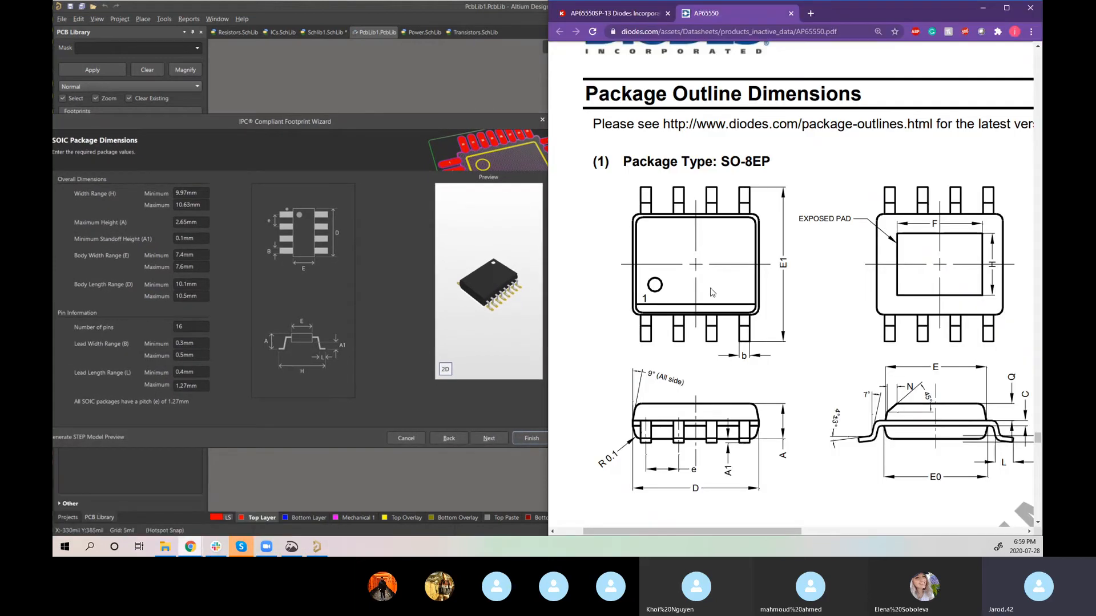
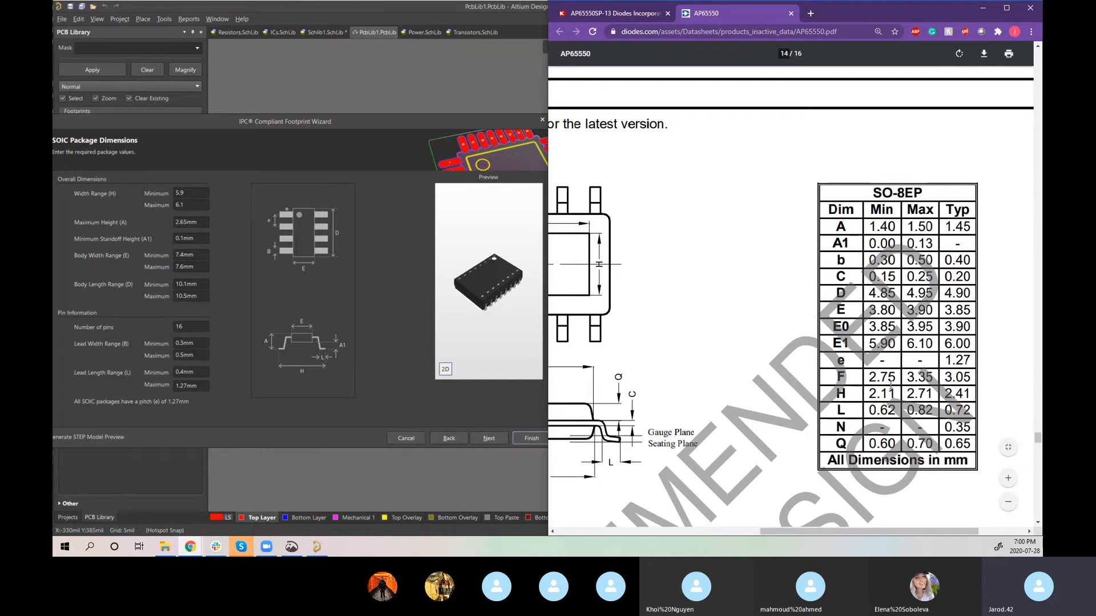
Step: Compare the SO-8EP package drawings with the dimension table in the datasheet
scroll(722, 390, "right", 2)
scroll(725, 393, "left", 5)
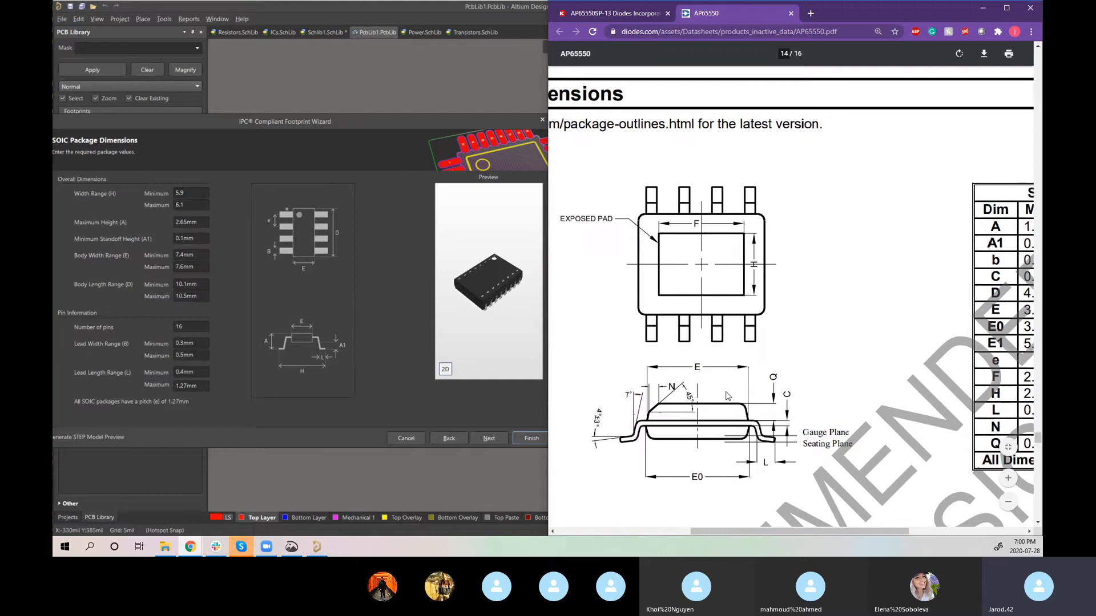
scroll(728, 396, "left", 2)
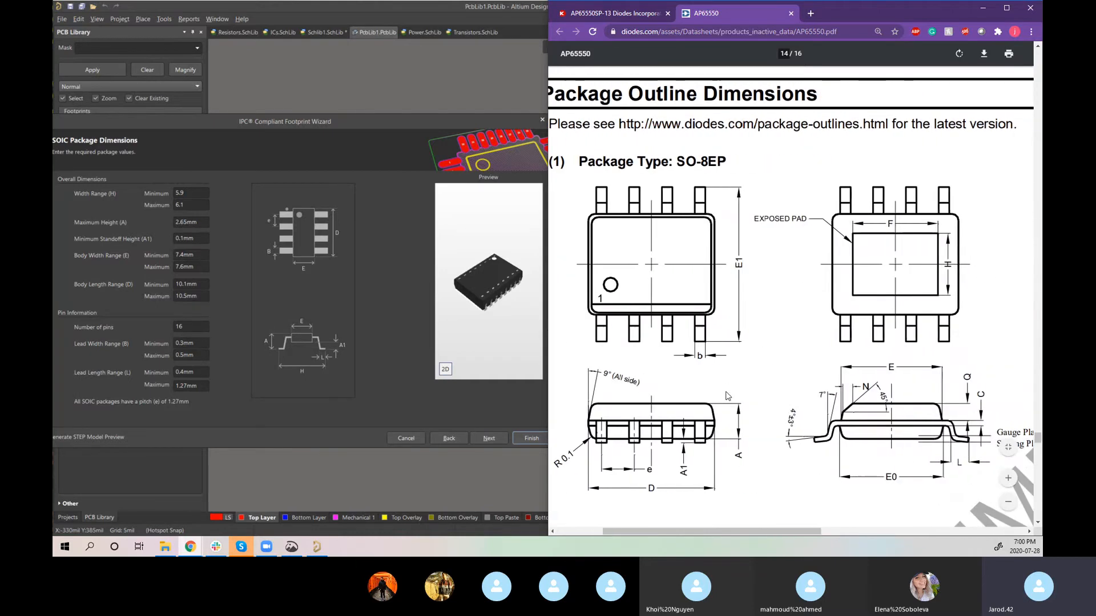
scroll(728, 395, "right", 7)
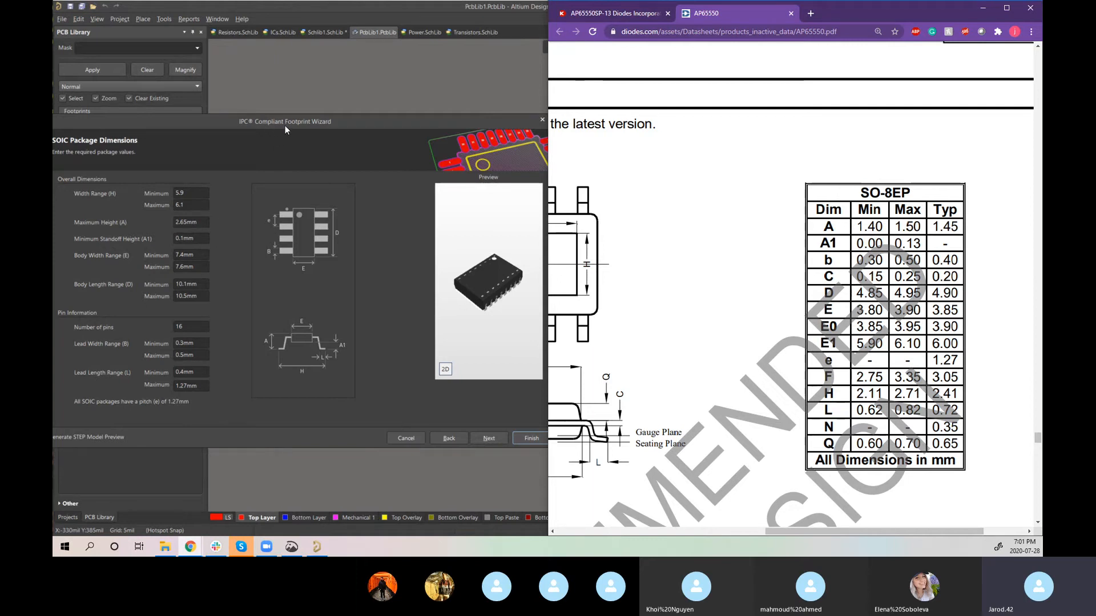
Step: Move the datasheet window onto the adjacent display and bring the footprint wizard back to the middle of the Altium Designer window
left_click(200, 224)
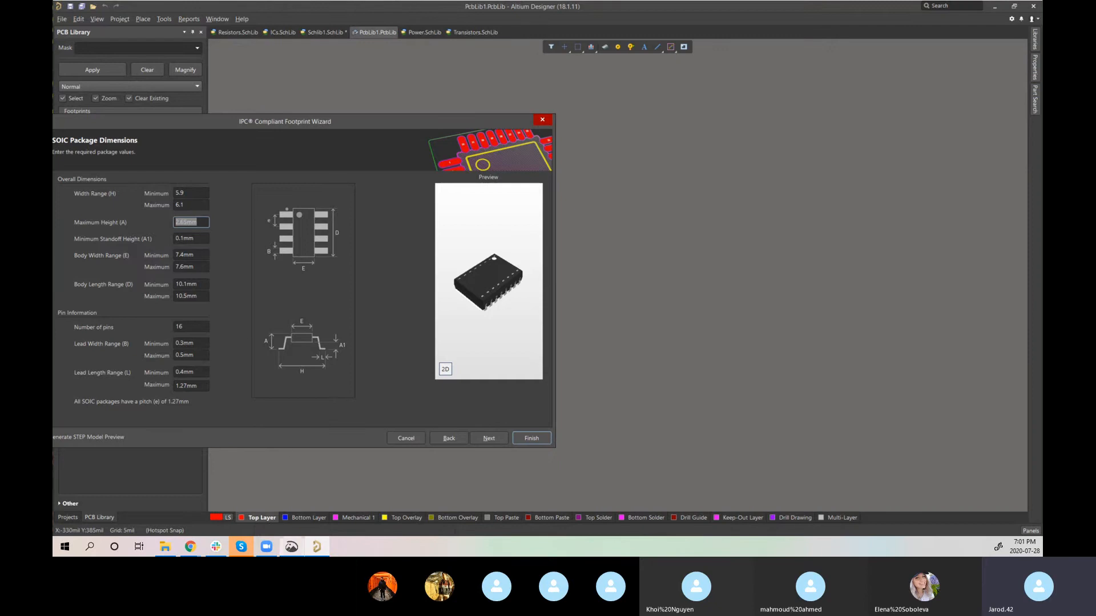
left_click(190, 547)
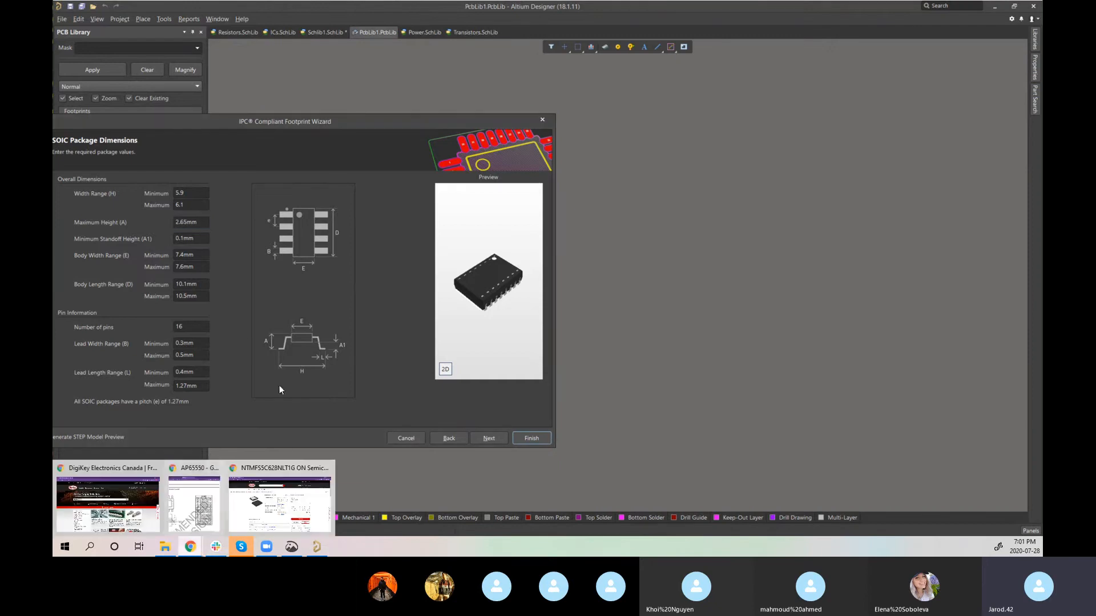
left_click(199, 513)
left_click_drag(897, 7, 53, 75)
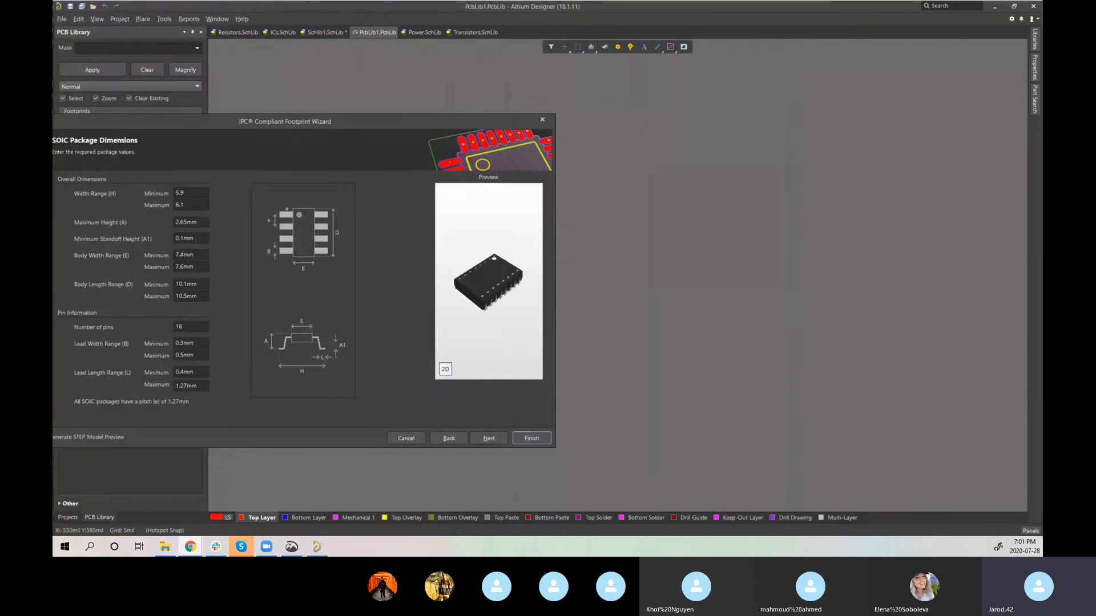
left_click(305, 118)
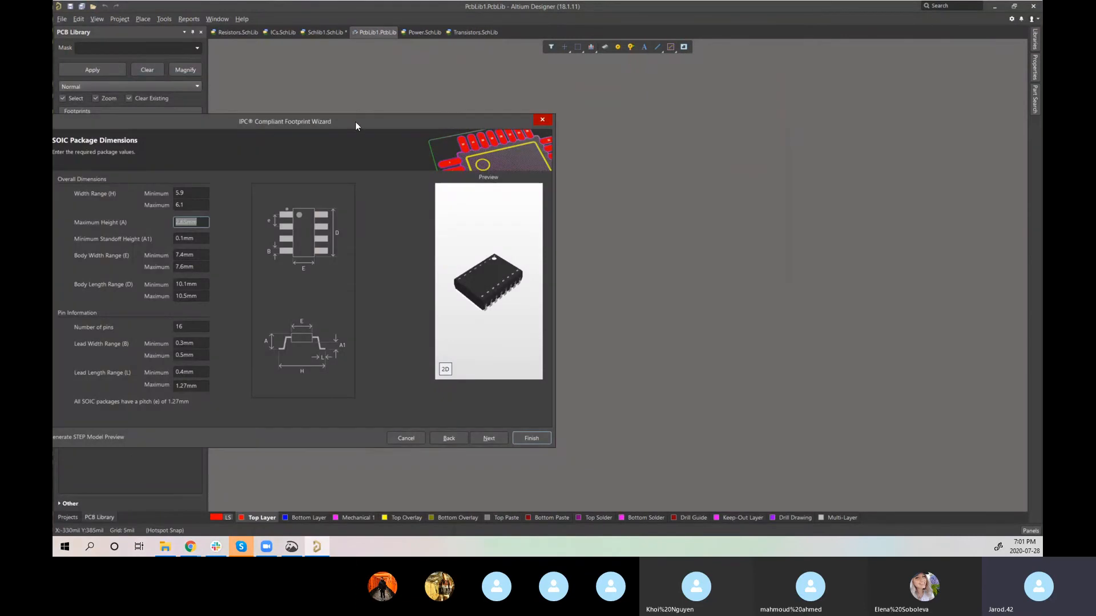
left_click_drag(355, 122, 628, 123)
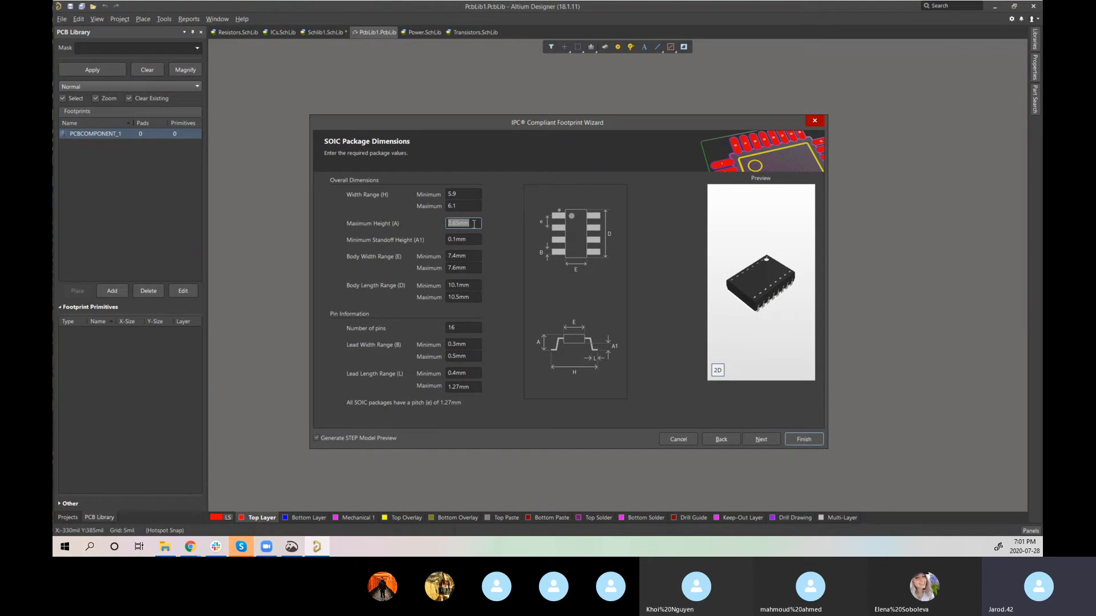
Step: Set the maximum height (A) to 1.5 mm and the number of pins to 8, checking the footprint preview in 2D and 3D
type("1.5")
key("Tab")
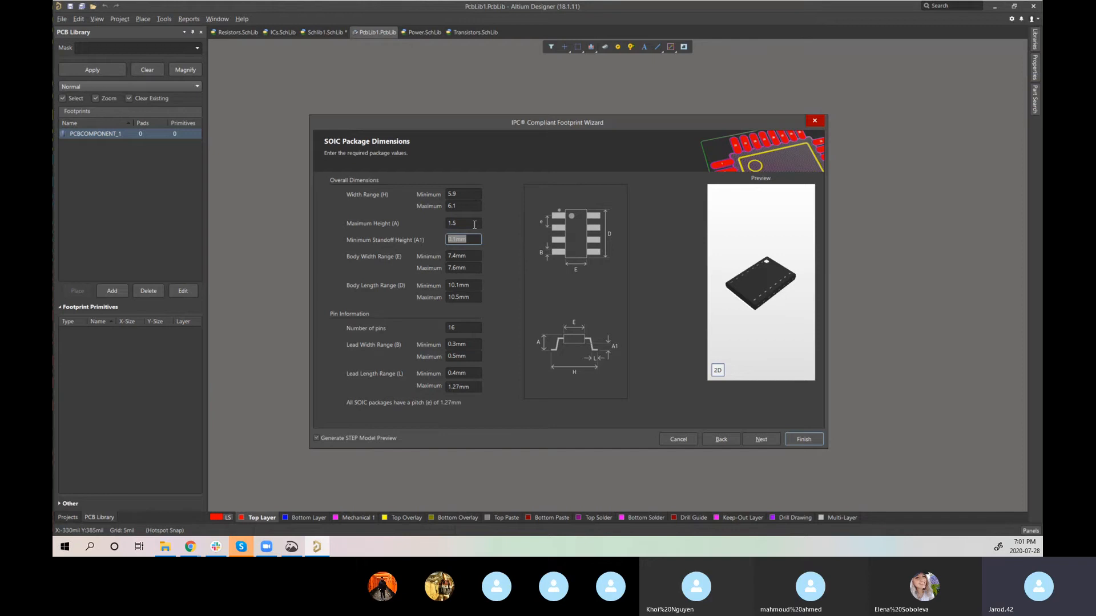
left_click(461, 327)
type("8")
double_click(459, 327)
left_click(717, 371)
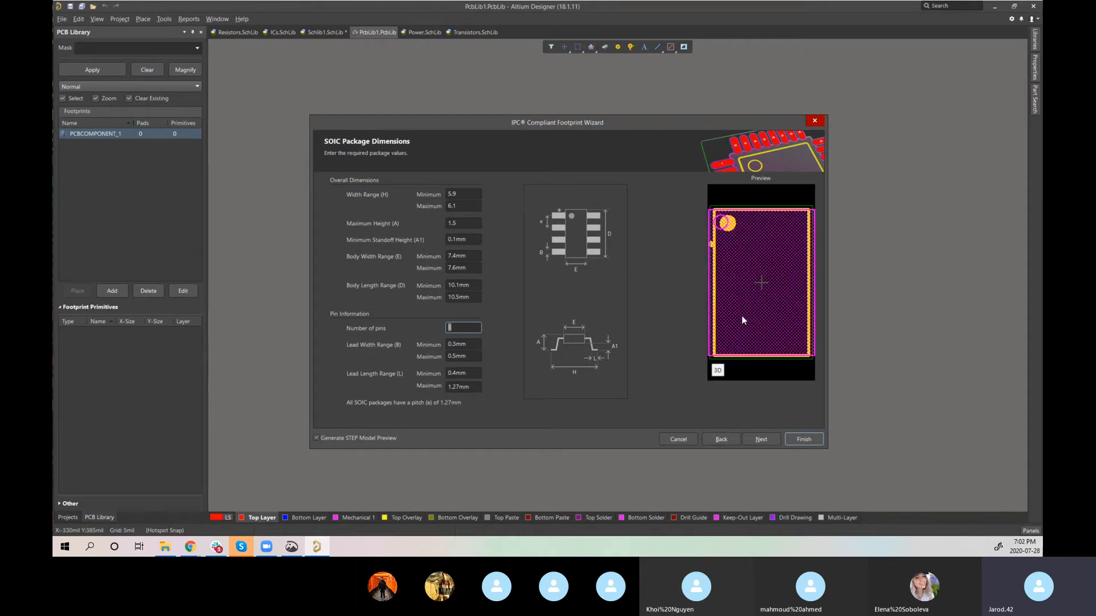
left_click(718, 371)
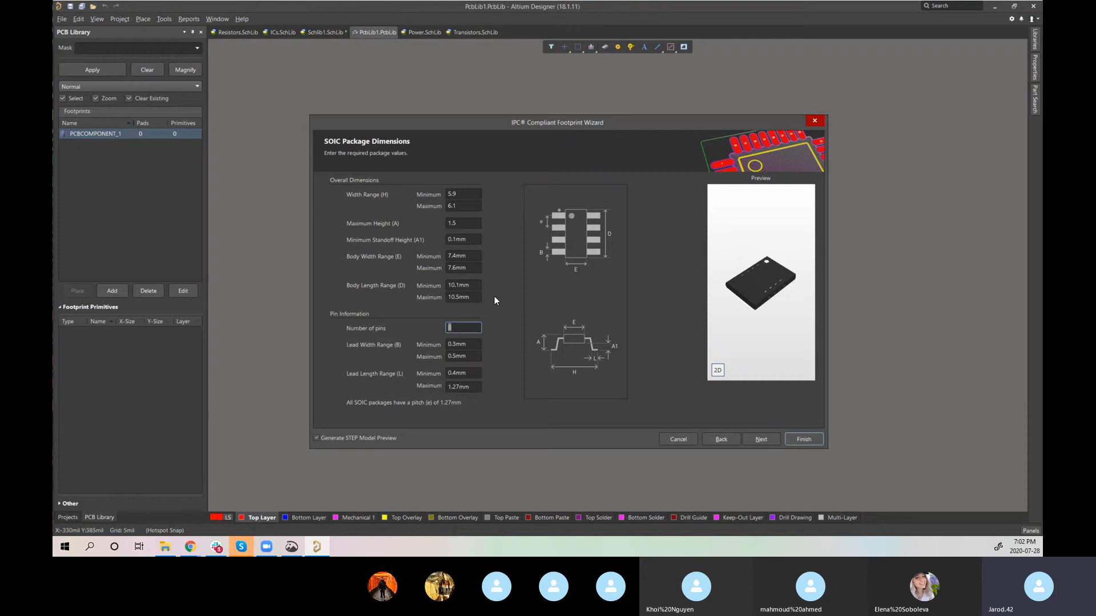
Step: Set the minimum standoff height (A1) to 0.13 mm
left_click(463, 224)
left_click(474, 327)
left_click(460, 239)
type("0.13")
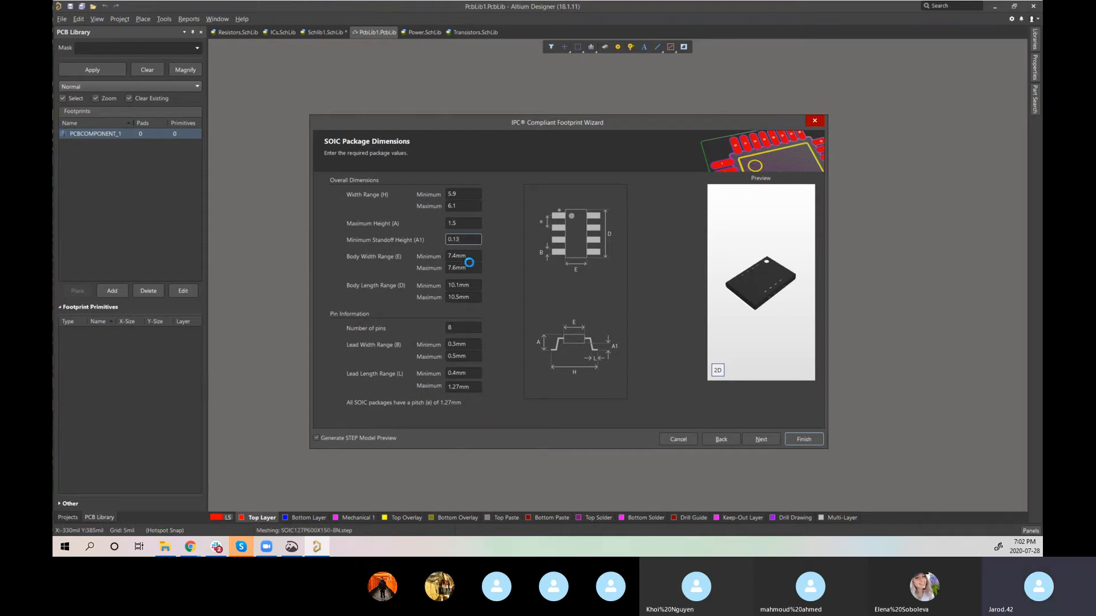
Step: Set the body width range (E) to a minimum of 3.8 mm and a maximum of 3.9 mm
left_click(460, 257)
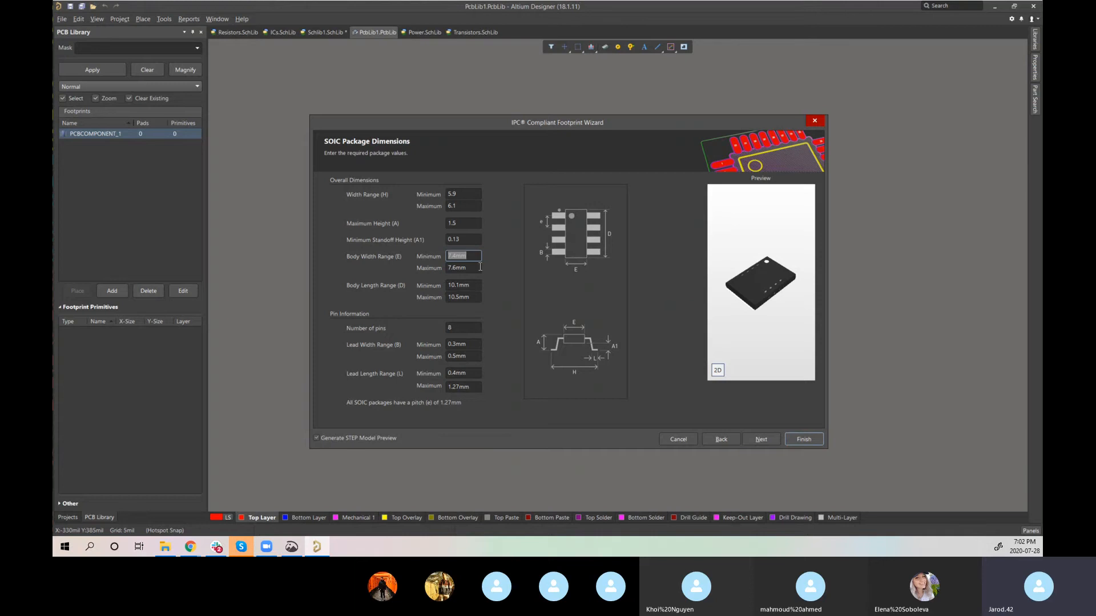
type("3.8")
key("Tab")
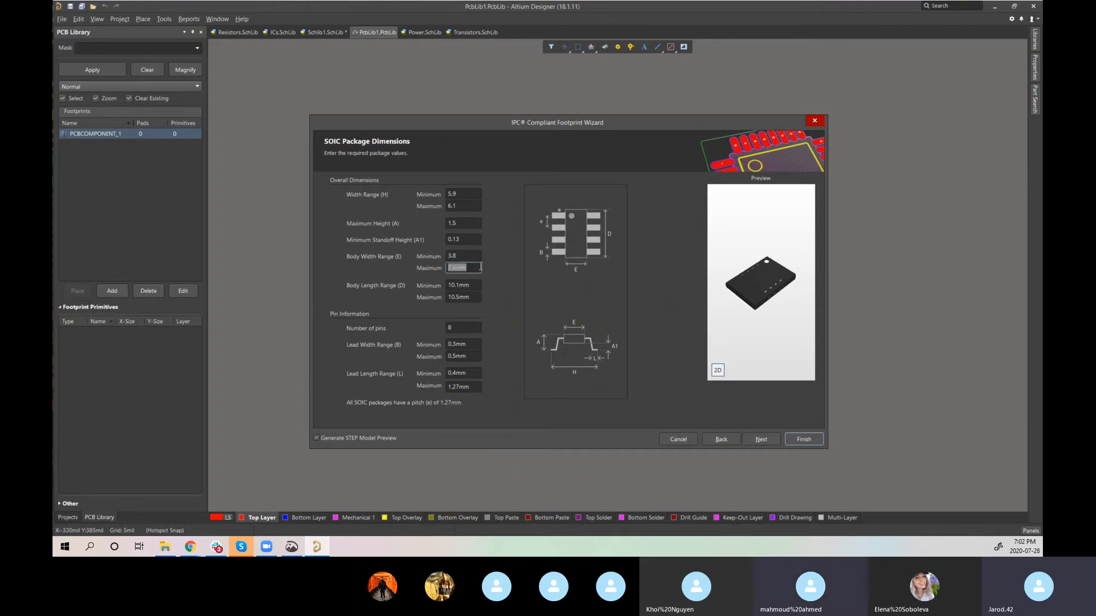
type("3.9")
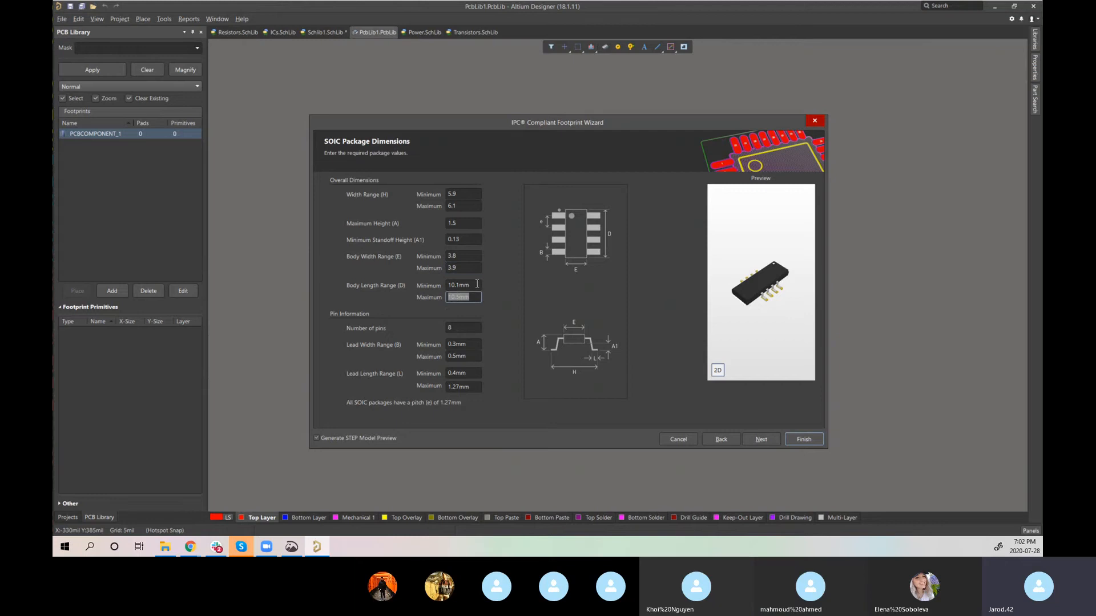
Step: Consult the SO-8EP dimensions in the datasheet and set the body length range (D) to a minimum of 4.85 mm and a maximum of 4.95 mm
left_click(477, 284)
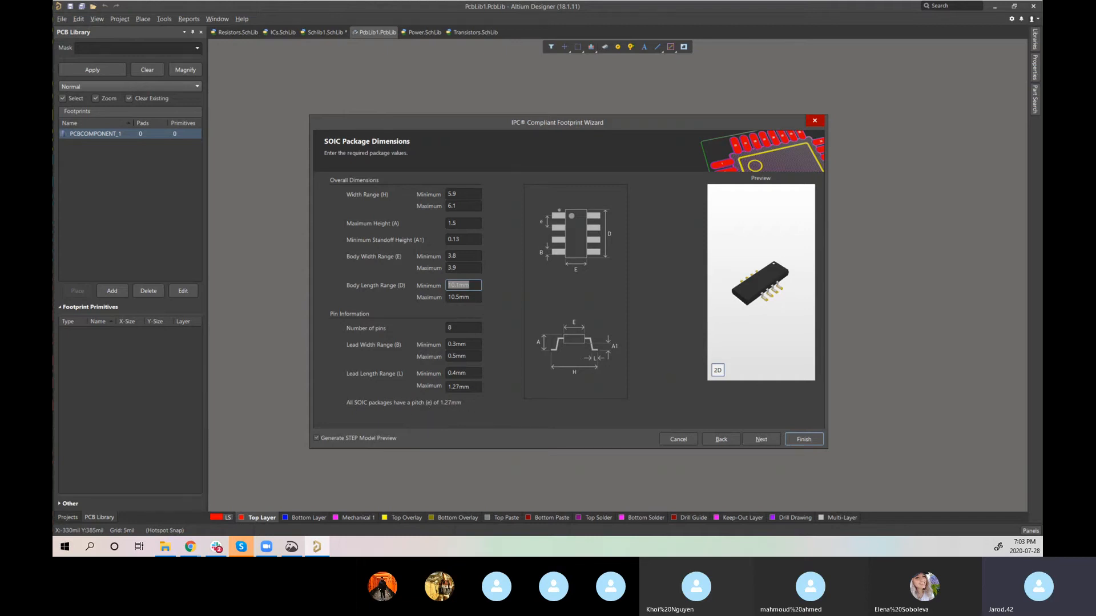
key("alt+Tab")
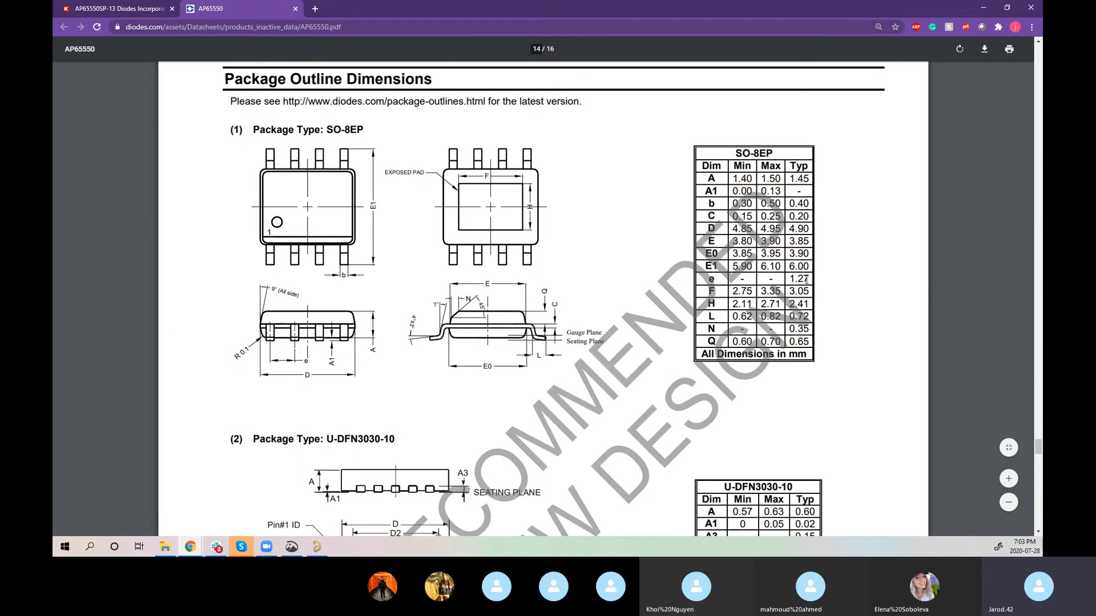
left_click_drag(723, 13, 54, 108)
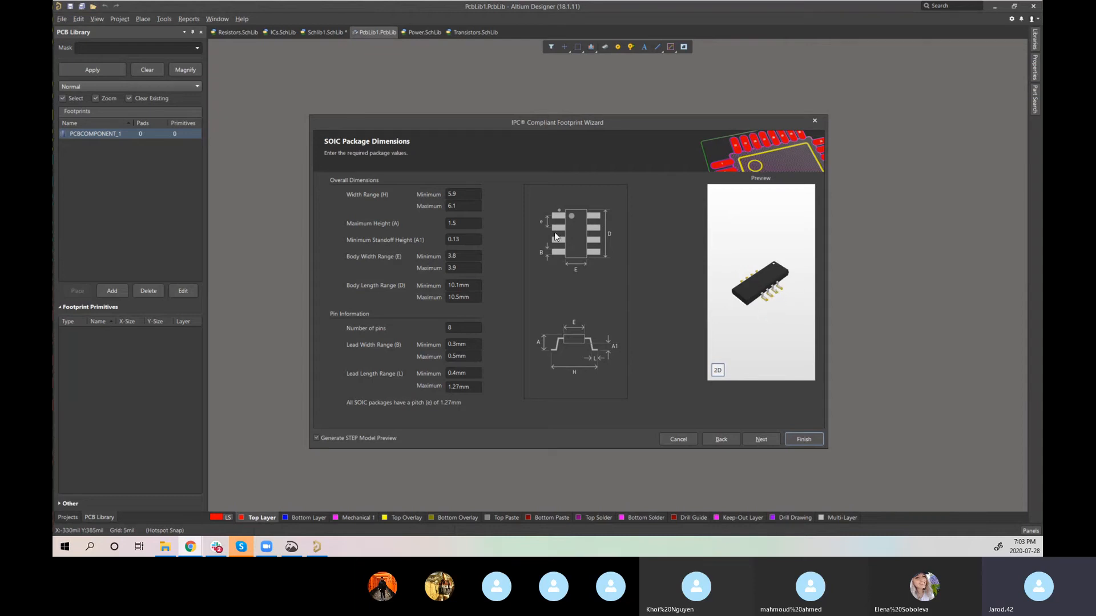
left_click(462, 204)
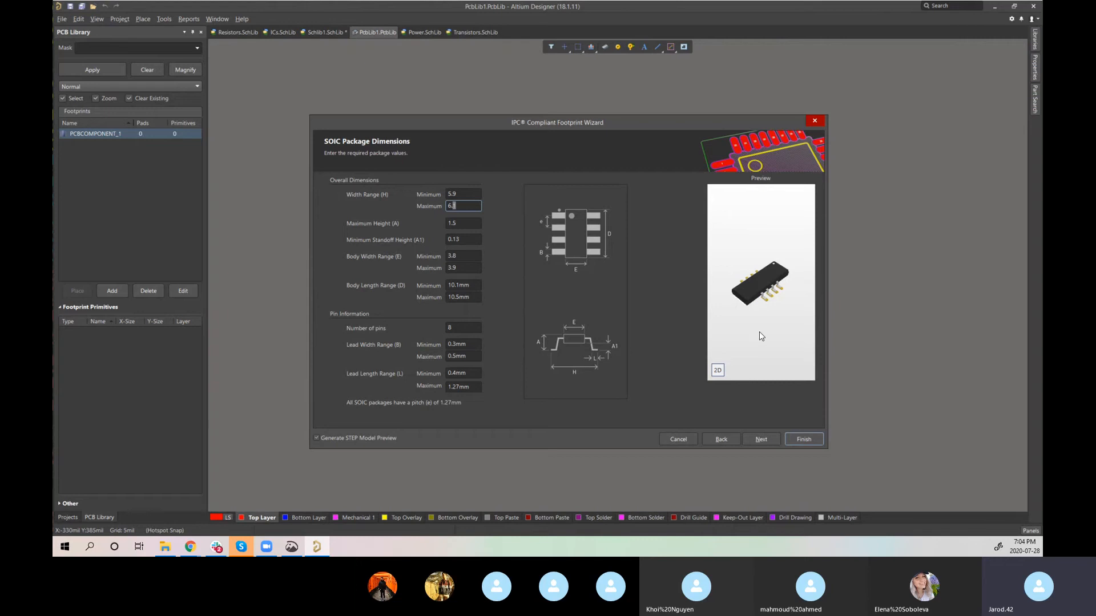
left_click(460, 285)
type("4")
type(".85")
type("4")
type(".96")
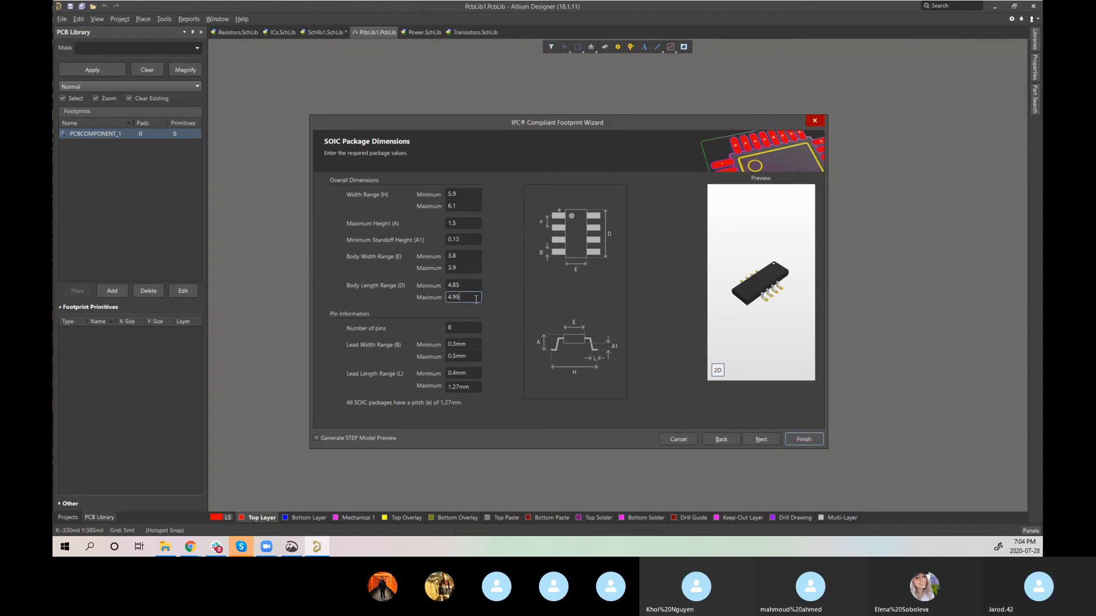
key("Tab")
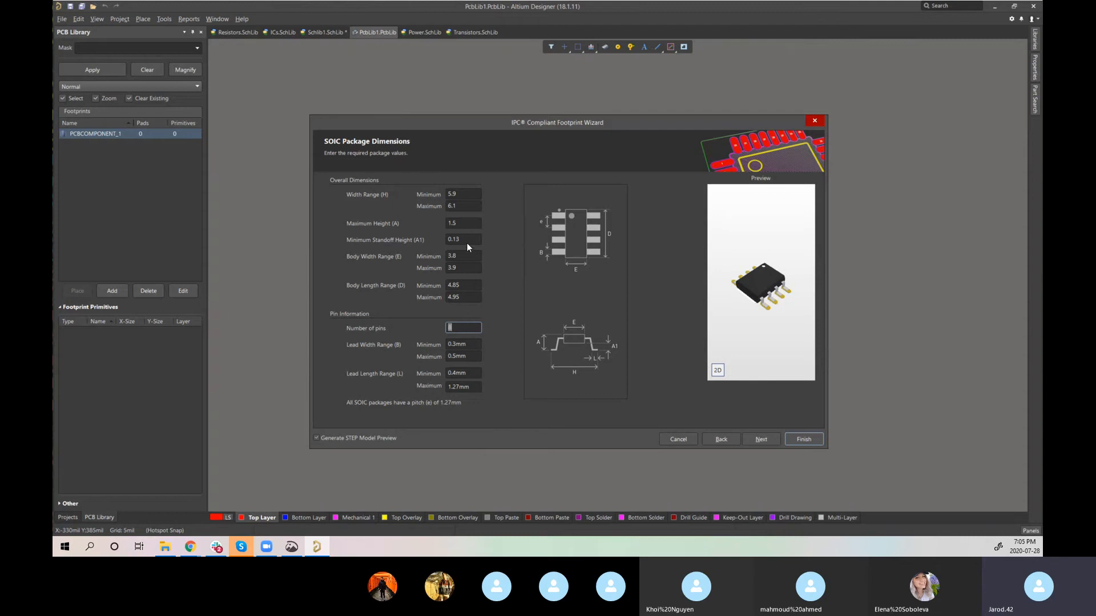
Step: Set the lead length range (L) to a minimum of 0.62 mm and a maximum of 0.82 mm
left_click(469, 346)
left_click(478, 373)
key("Tab")
Step: Try an exaggerated maximum height (A) in the 3D preview and restore it to 1.5 mm
double_click(463, 223)
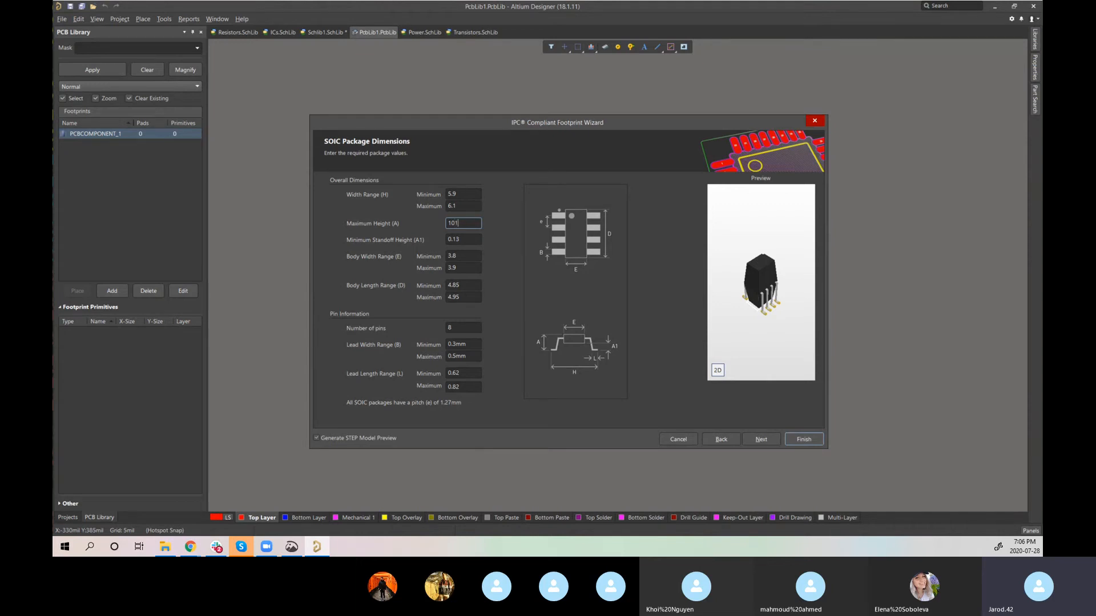
key("BackSpace")
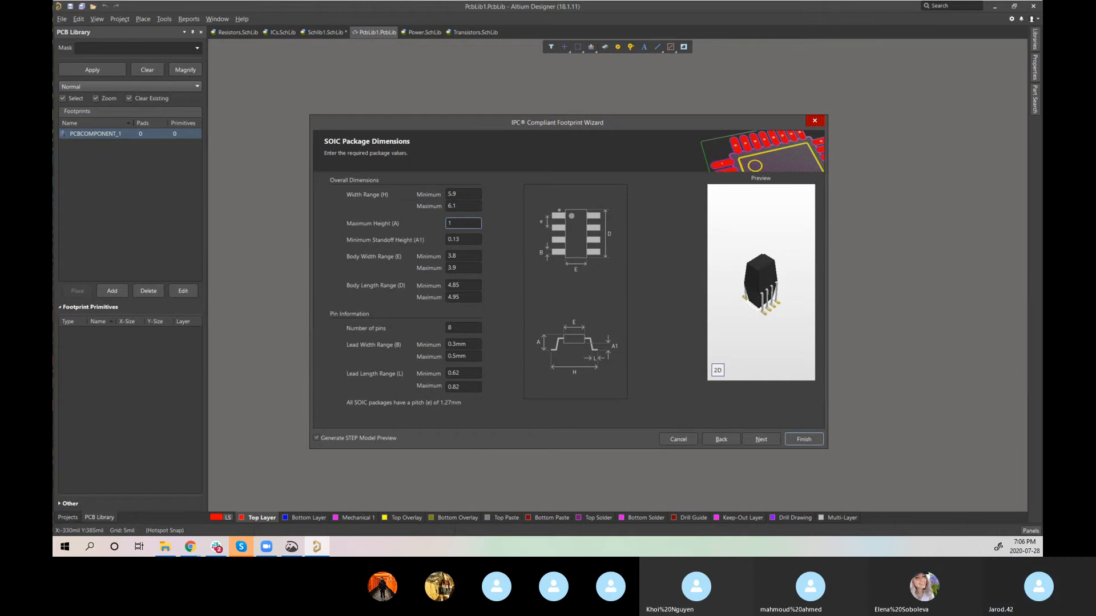
type(".5")
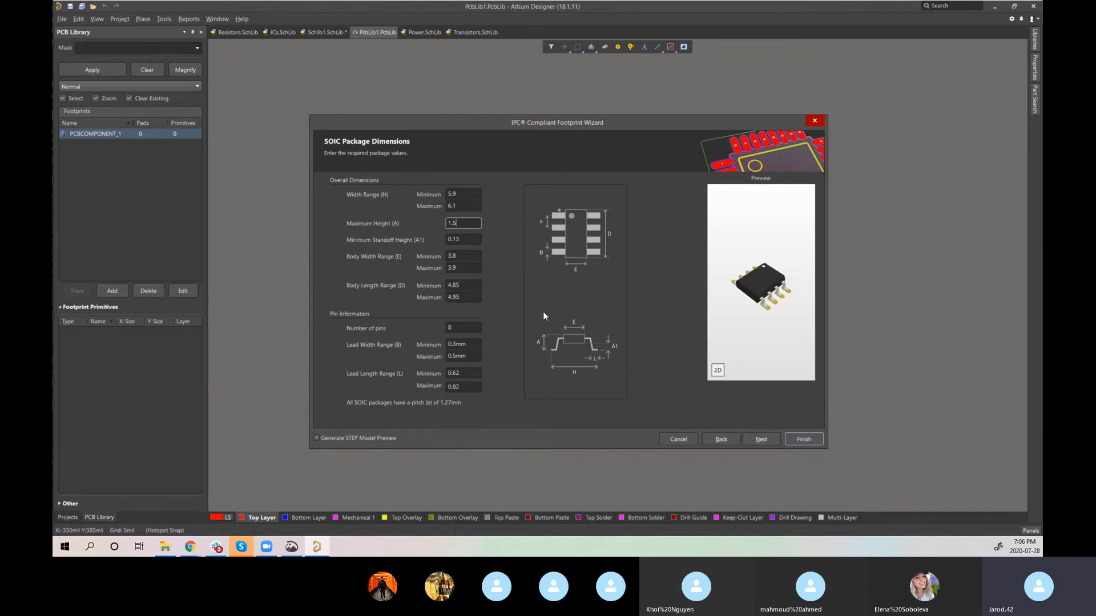
Step: Add a thermal pad to the package with the default E2 and D2 ranges and show the footprint preview in 2D
left_click(762, 439)
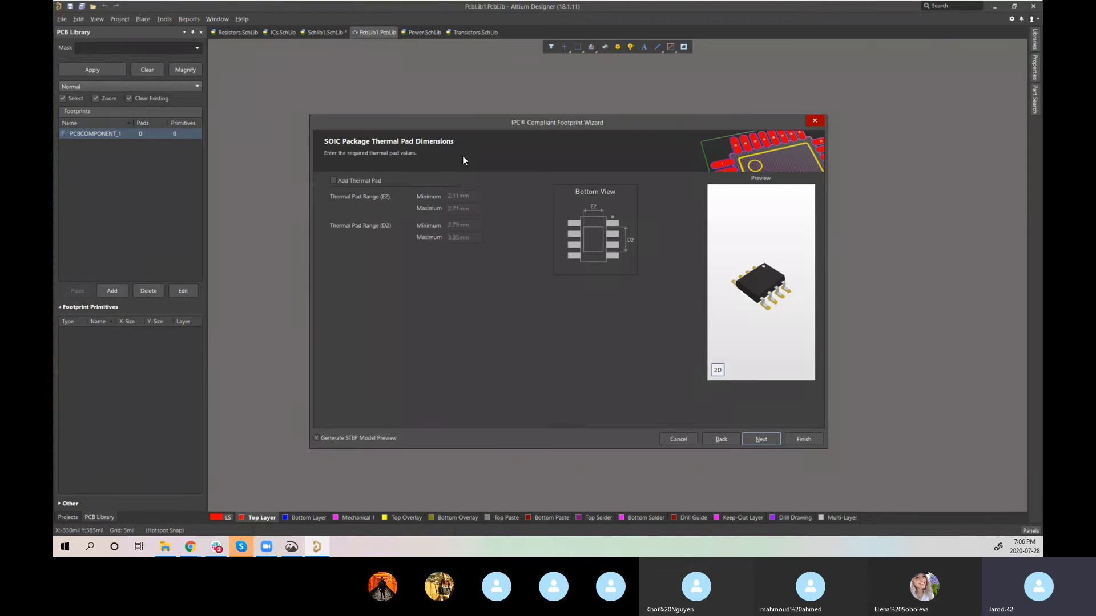
left_click(333, 181)
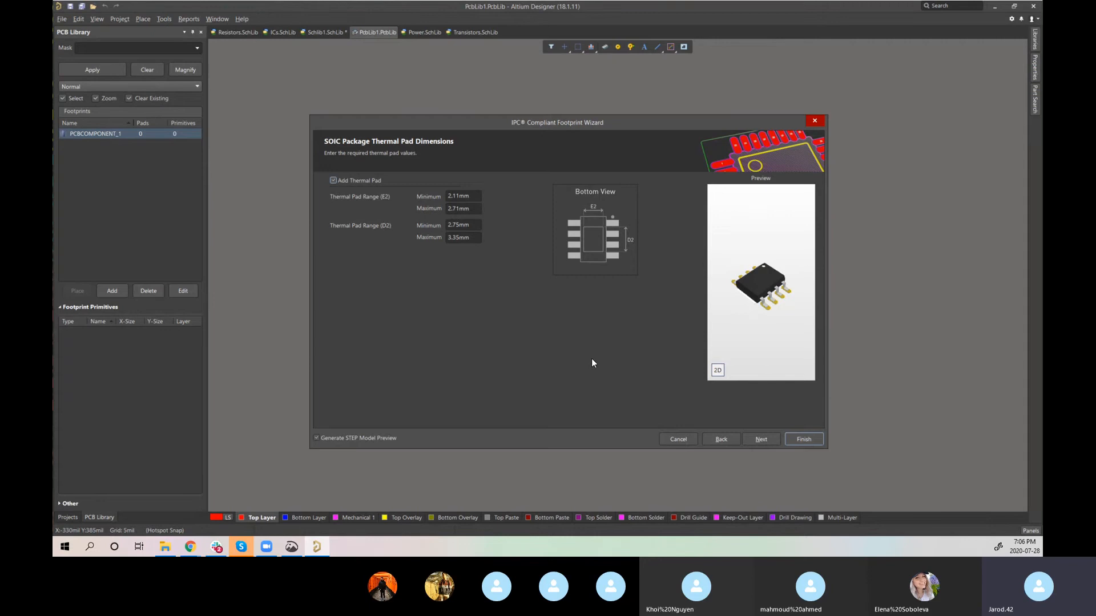
left_click(718, 370)
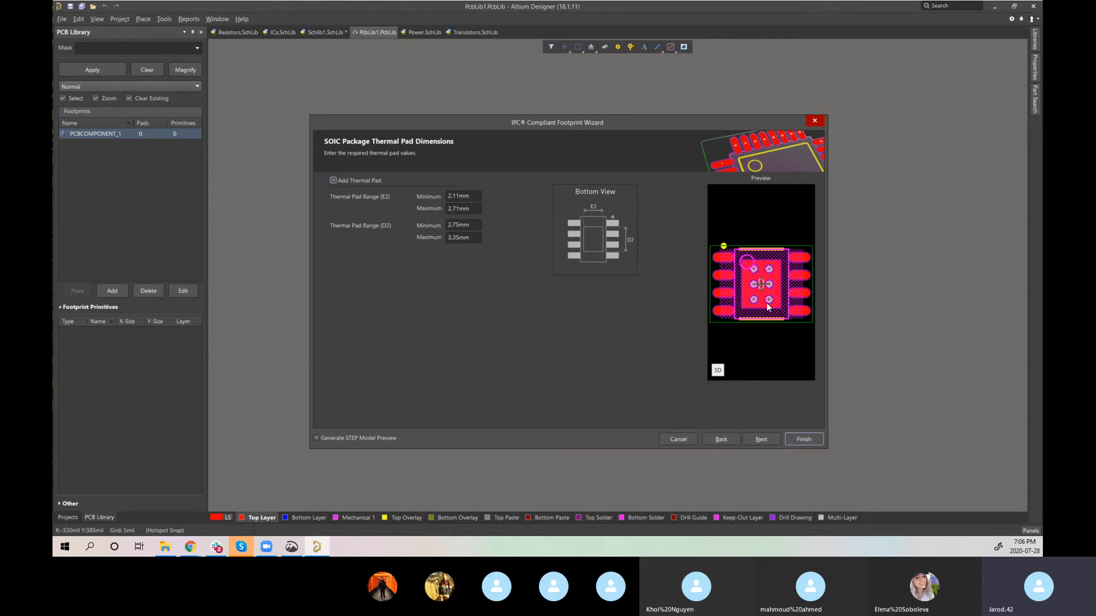
Step: Review the wizard's heel spacing, solder fillet, component tolerance and IPC tolerance pages, then return to the package dimensions
left_click(762, 441)
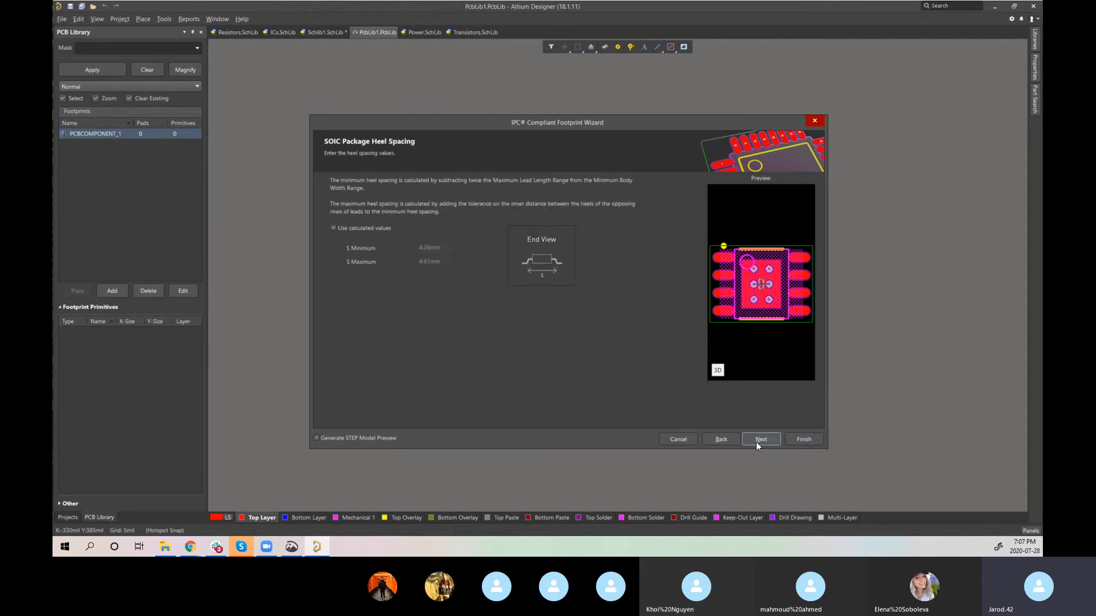
left_click(724, 439)
left_click(750, 438)
left_click(752, 438)
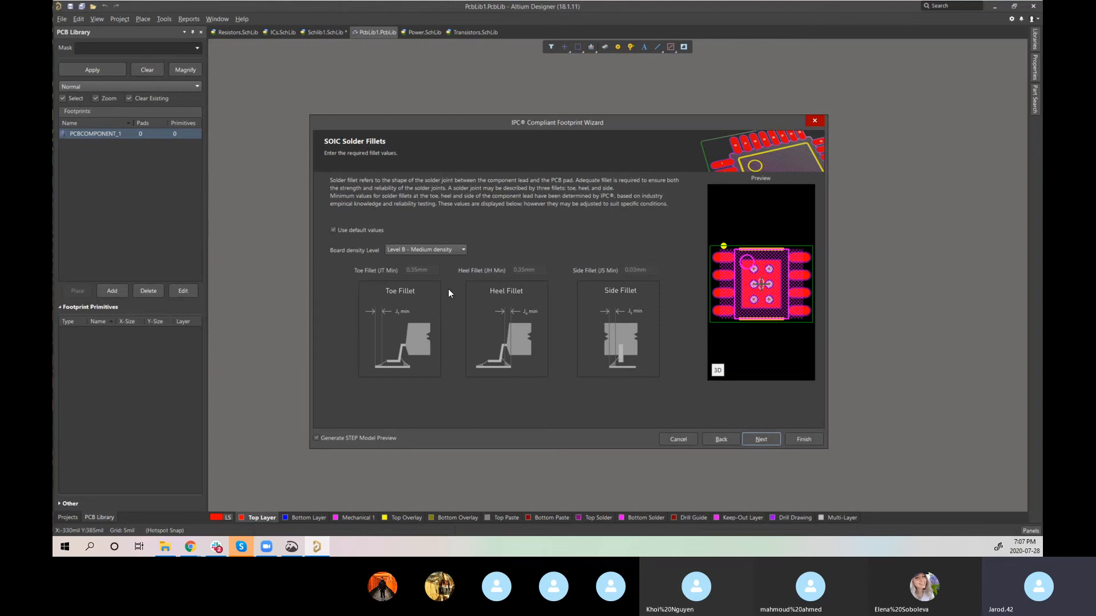
left_click(749, 440)
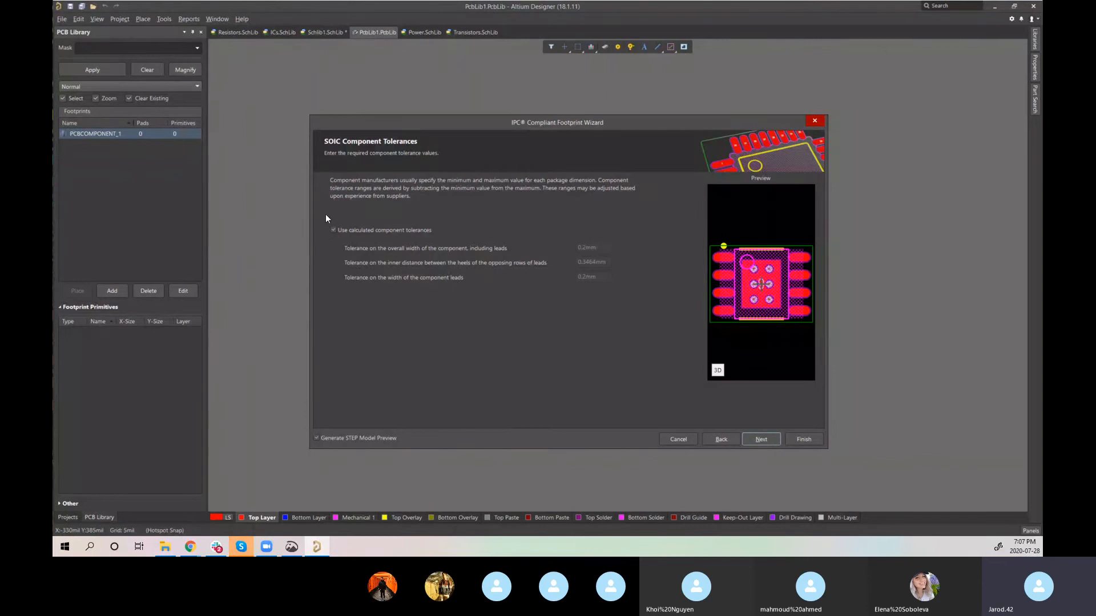
left_click(748, 440)
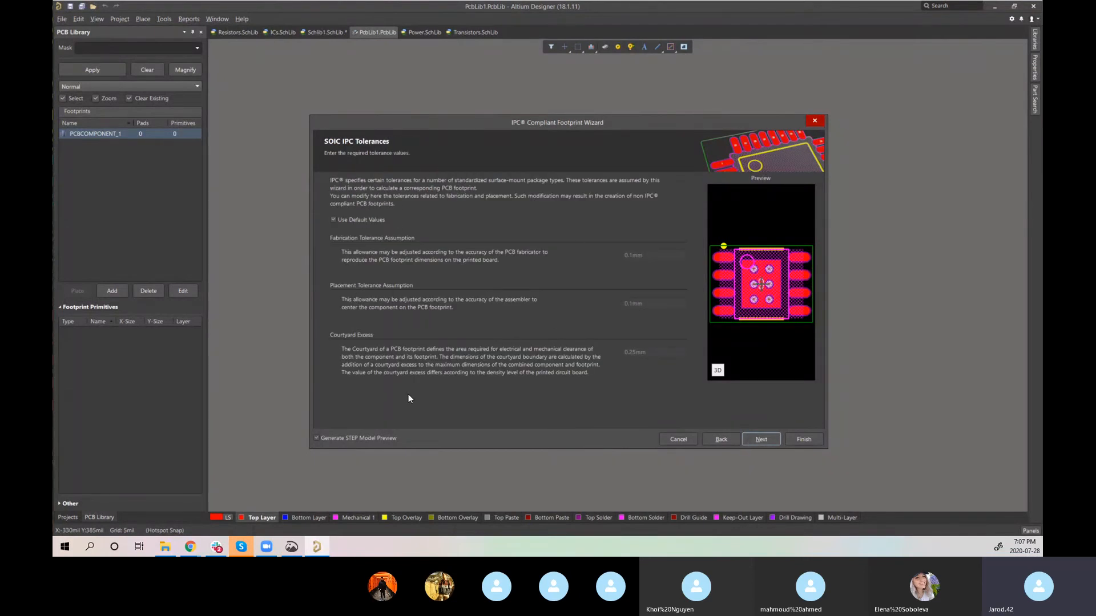
left_click(720, 439)
left_click(721, 439)
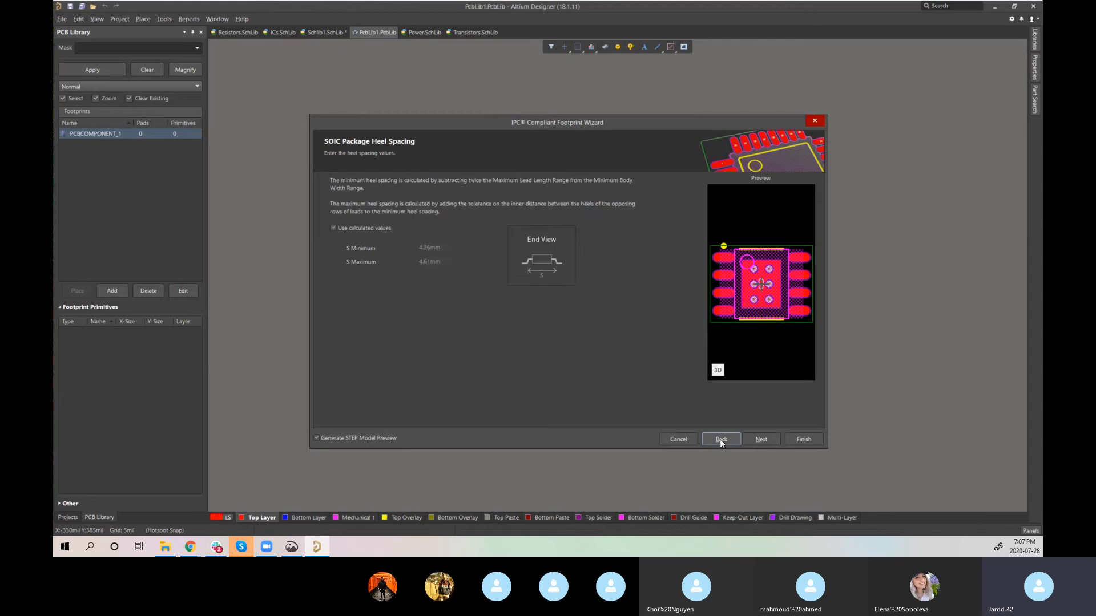
left_click(720, 440)
left_click(720, 439)
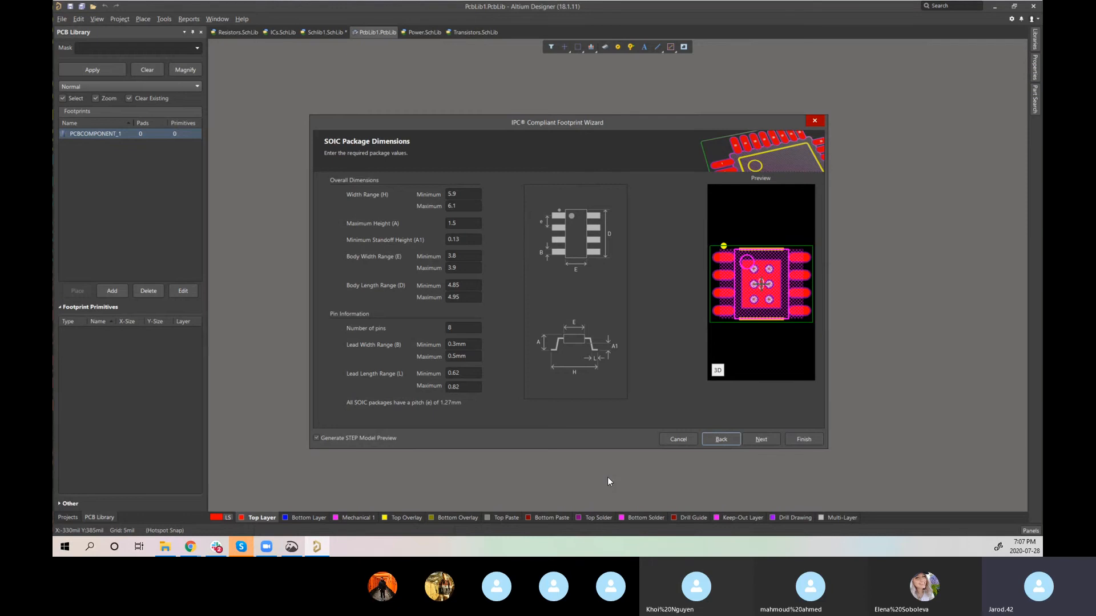
Step: Keep the thermal pad and calculated heel spacing settings and finish the wizard to generate the SOIC footprint
left_click(771, 443)
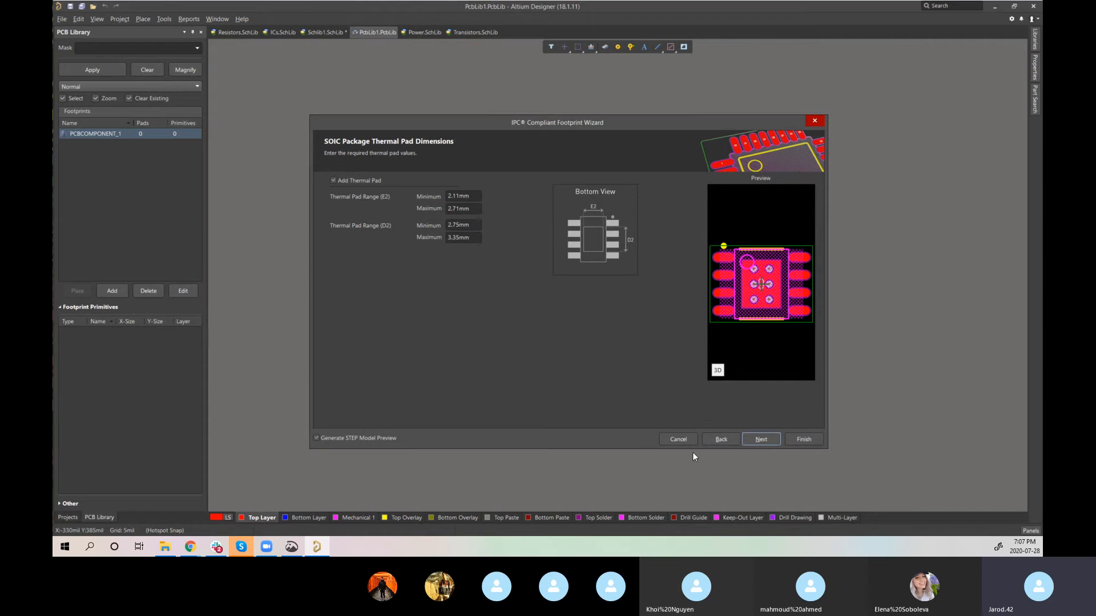
left_click(756, 440)
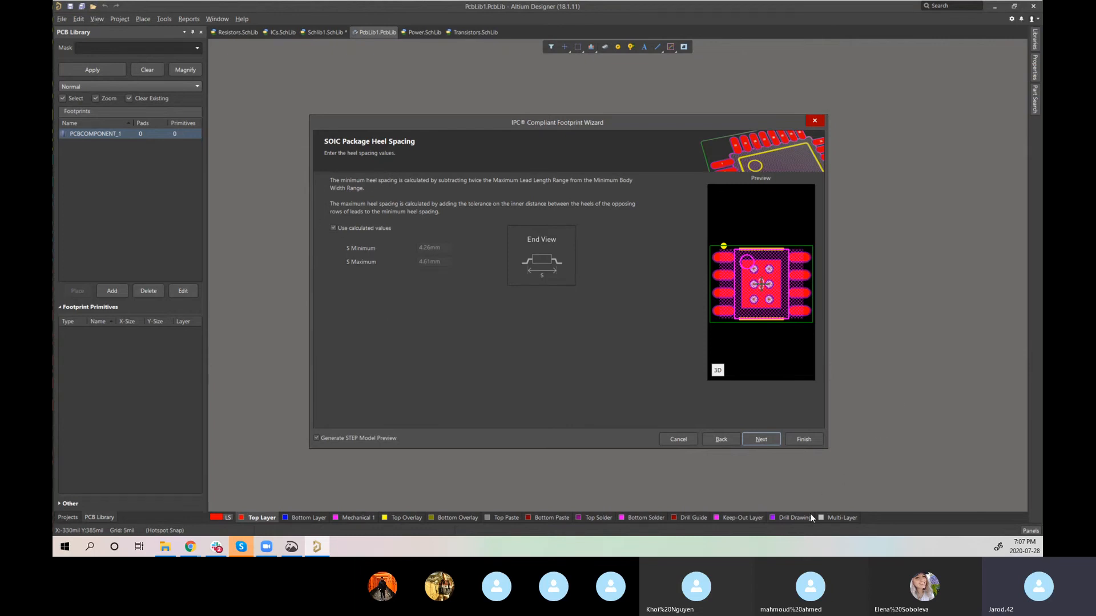
left_click(810, 440)
Step: Examine the generated footprint's pads and thermal vias in 2D and its component body and leads in 3D, then return to 2D
scroll(578, 455, "up", 3, "ctrl")
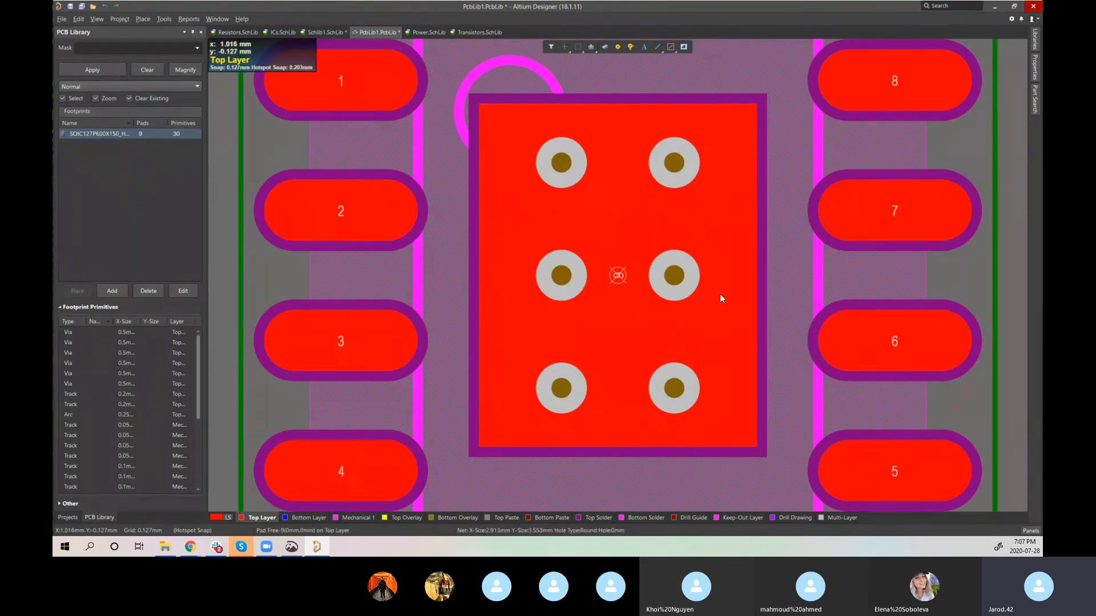
scroll(727, 308, "down", 1)
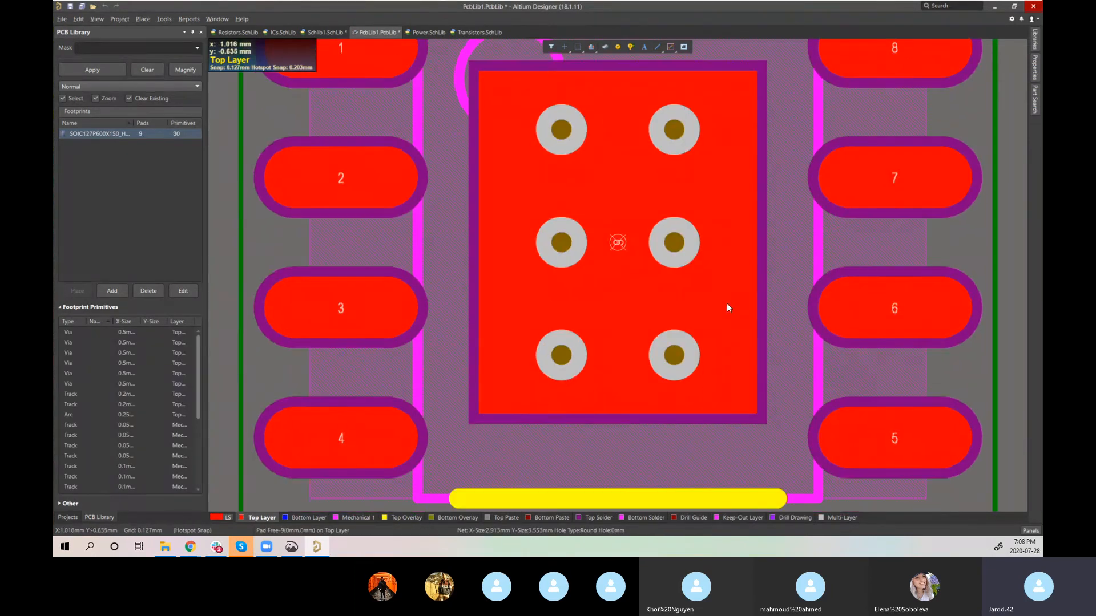
scroll(727, 304, "up", 2)
scroll(724, 306, "down", 5, "ctrl")
scroll(722, 308, "up", 2, "ctrl")
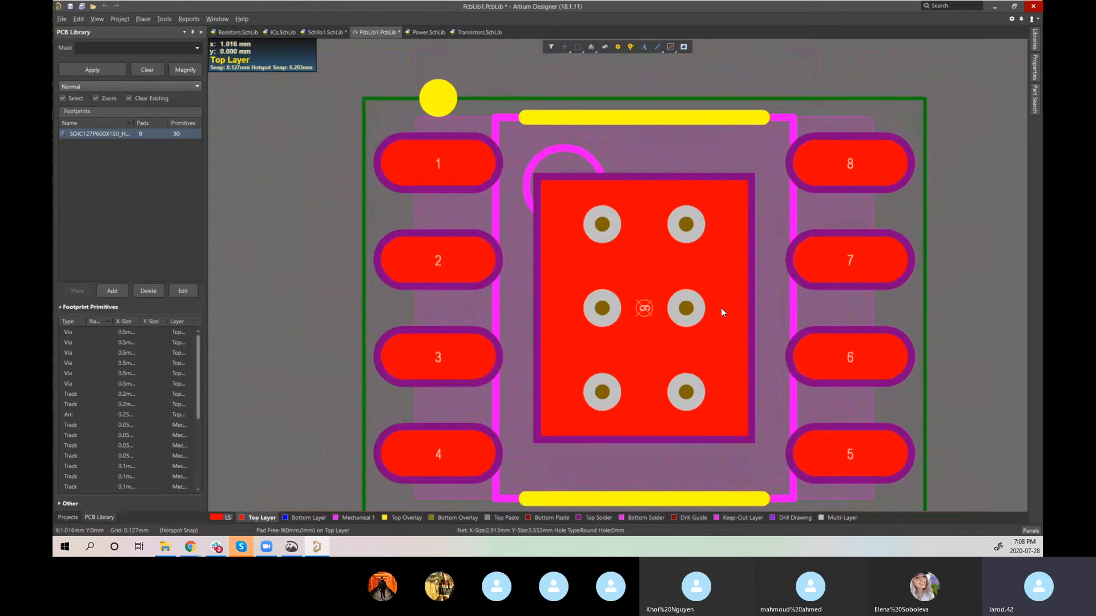
scroll(714, 302, "down", 1, "ctrl")
key("3")
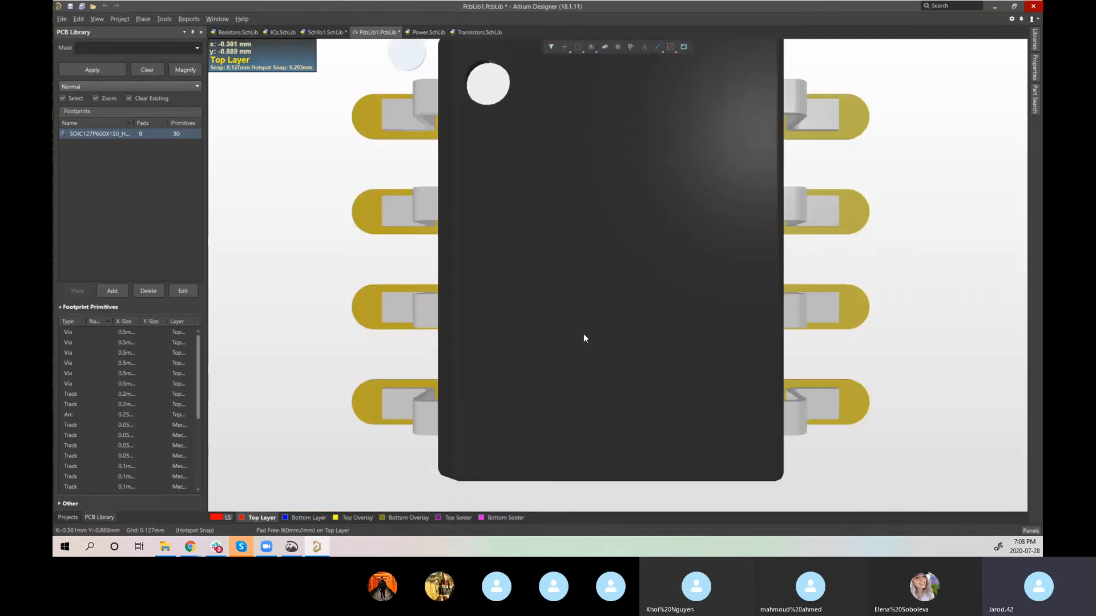
scroll(591, 336, "down", 3, "ctrl")
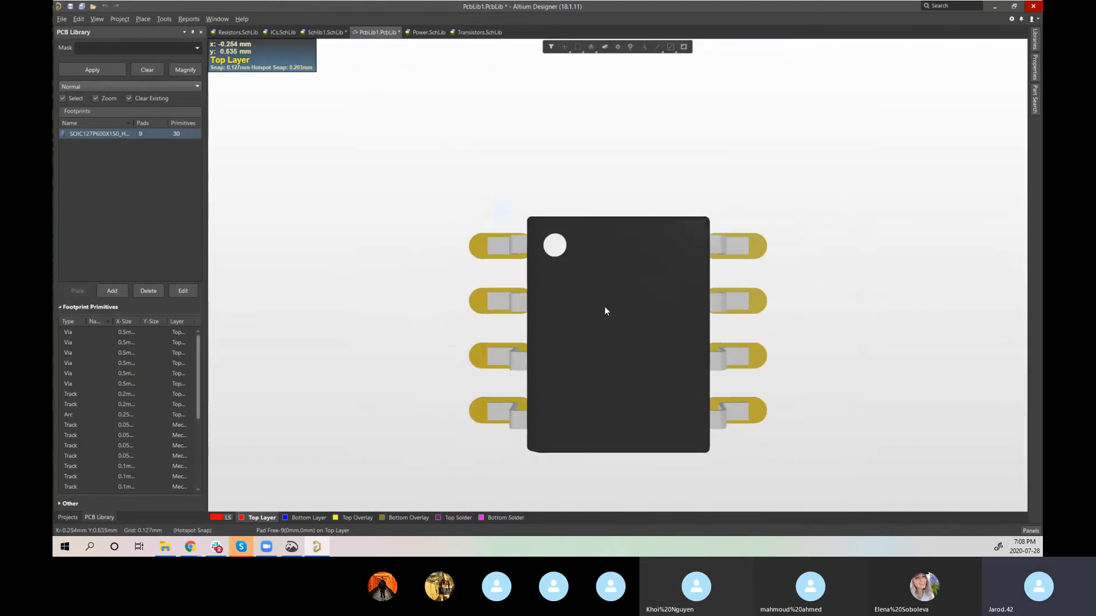
right_click_drag(608, 415, 727, 232, "shift")
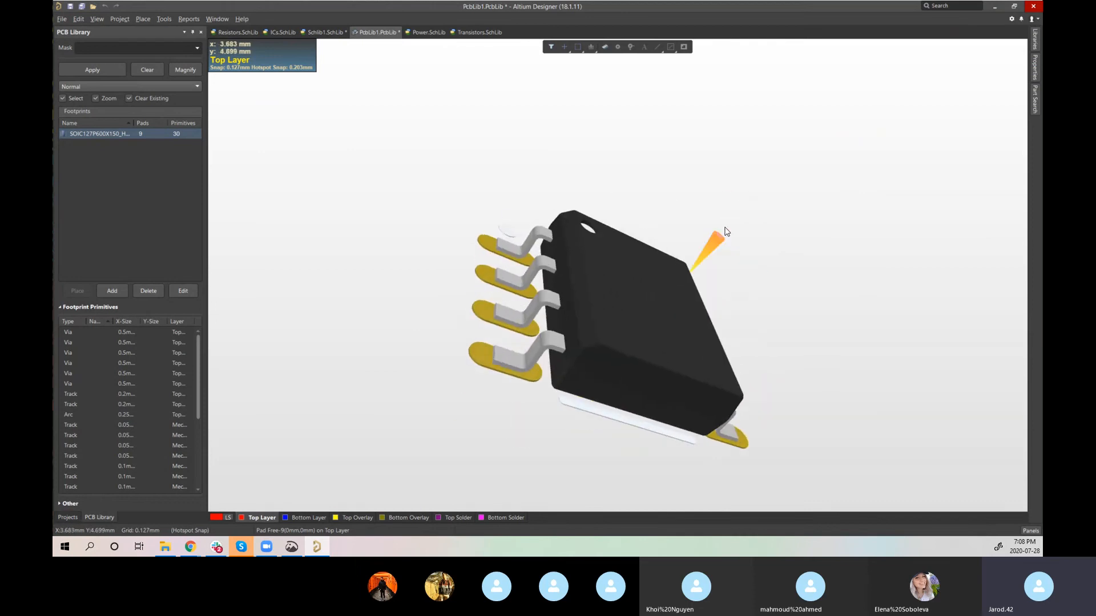
key("2")
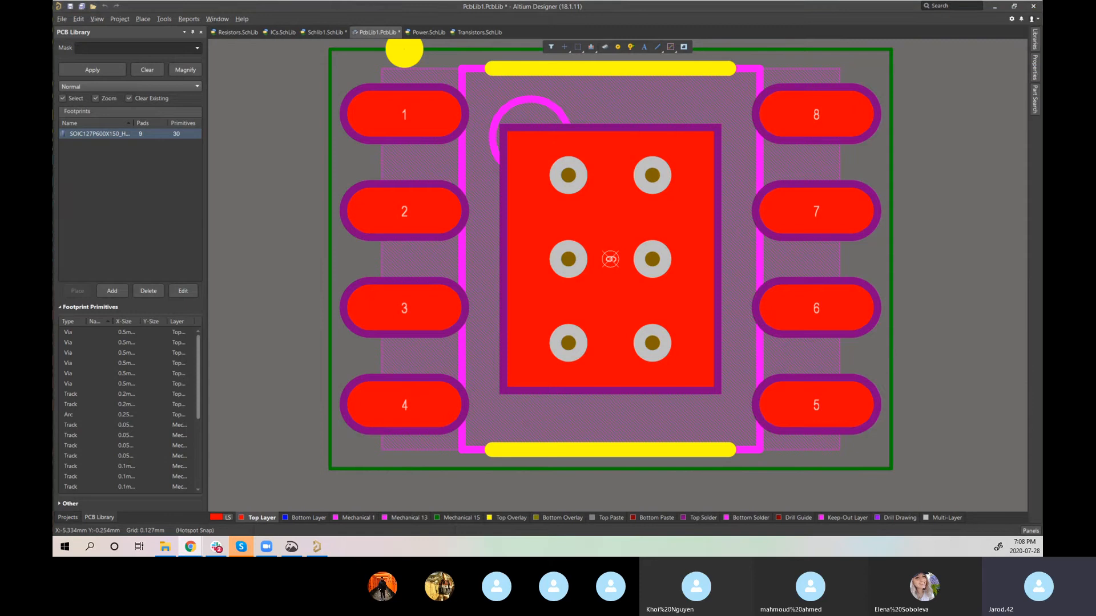
Step: Compare the footprint's pad numbering with the SO-8EP pin assignments in the AP65550 datasheet, and move the datasheet window back out of the way
key("alt+Tab")
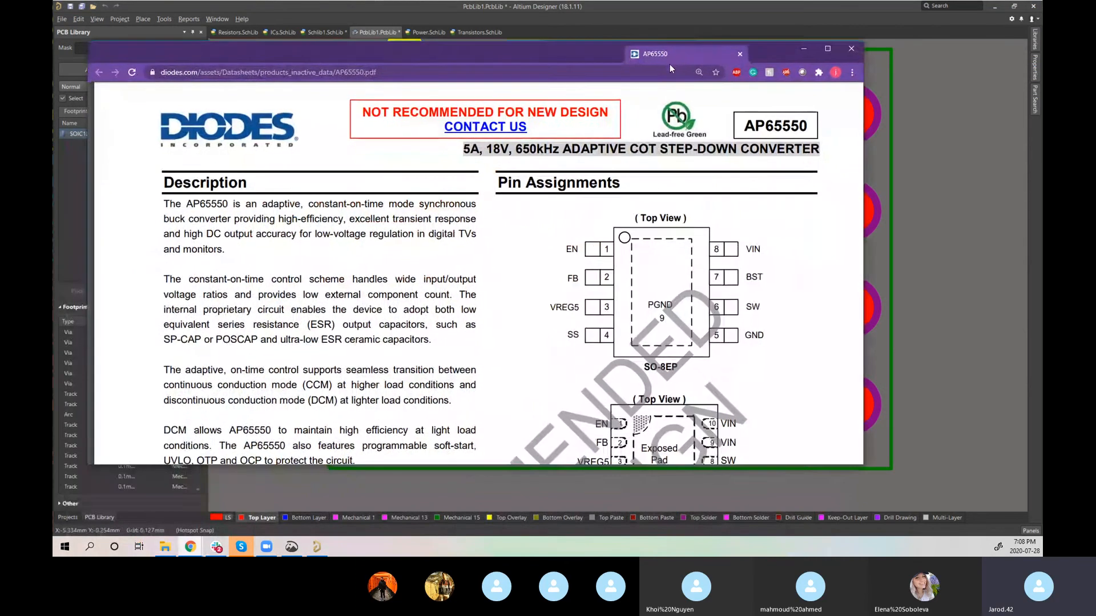
double_click(670, 68)
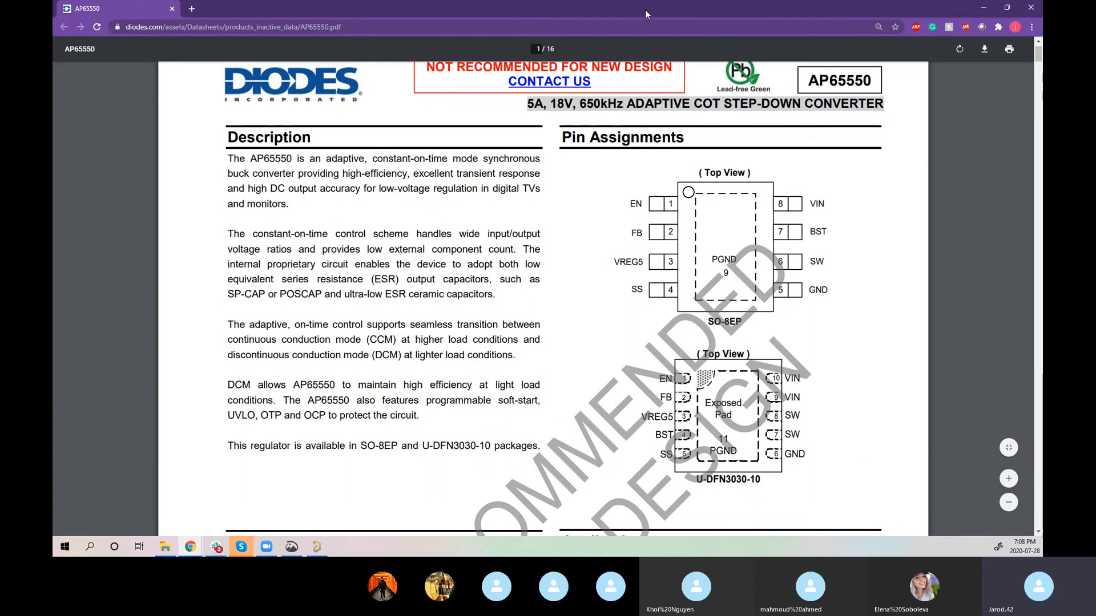
left_click_drag(645, 9, 53, 72)
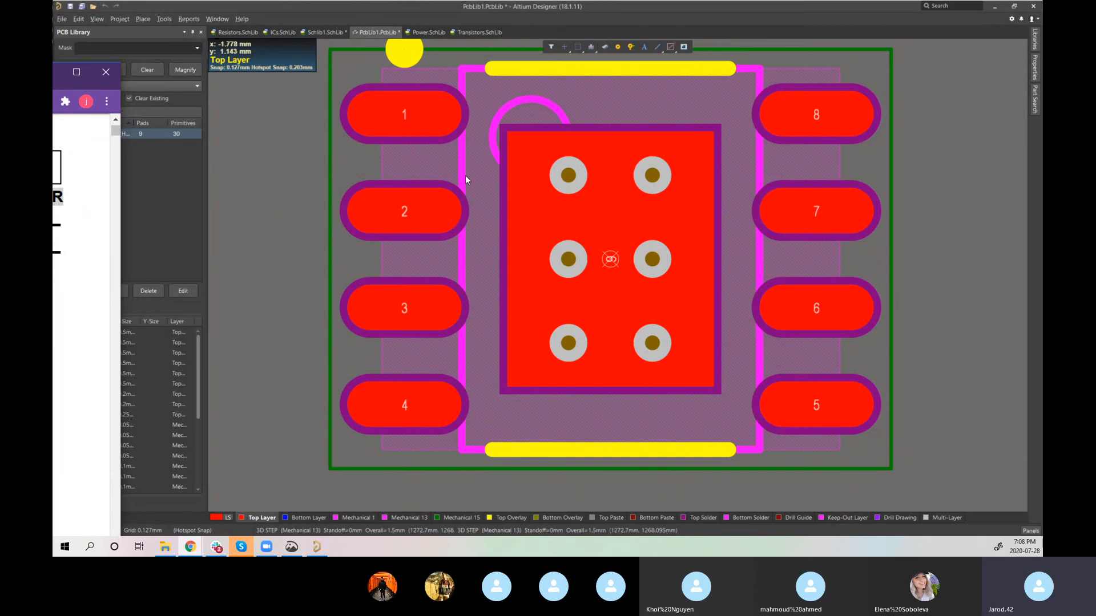
scroll(500, 217, "up", 1)
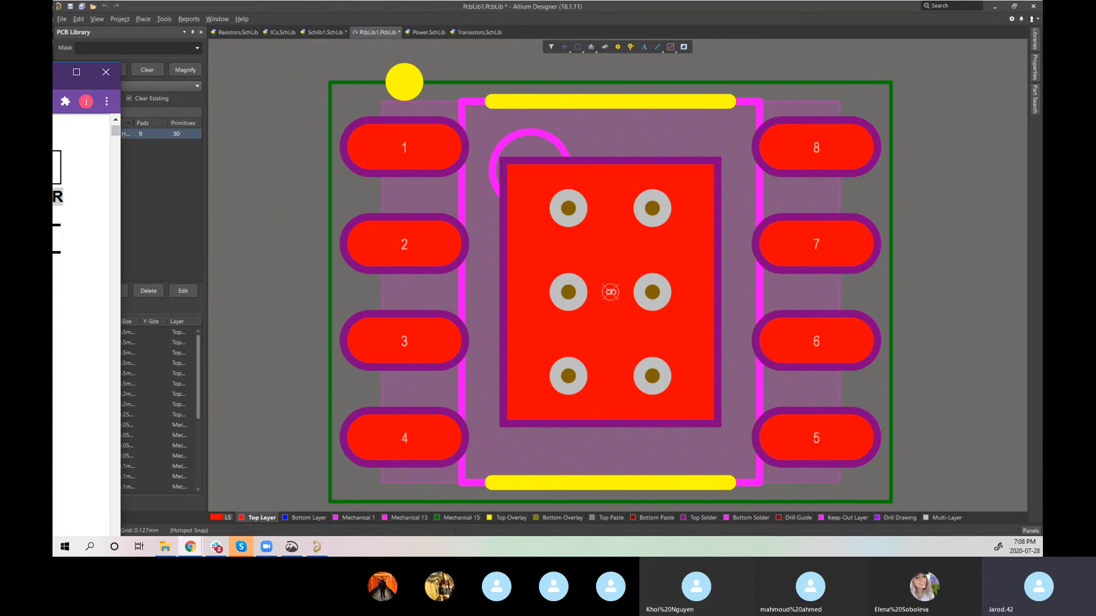
left_click_drag(53, 68, 337, 1)
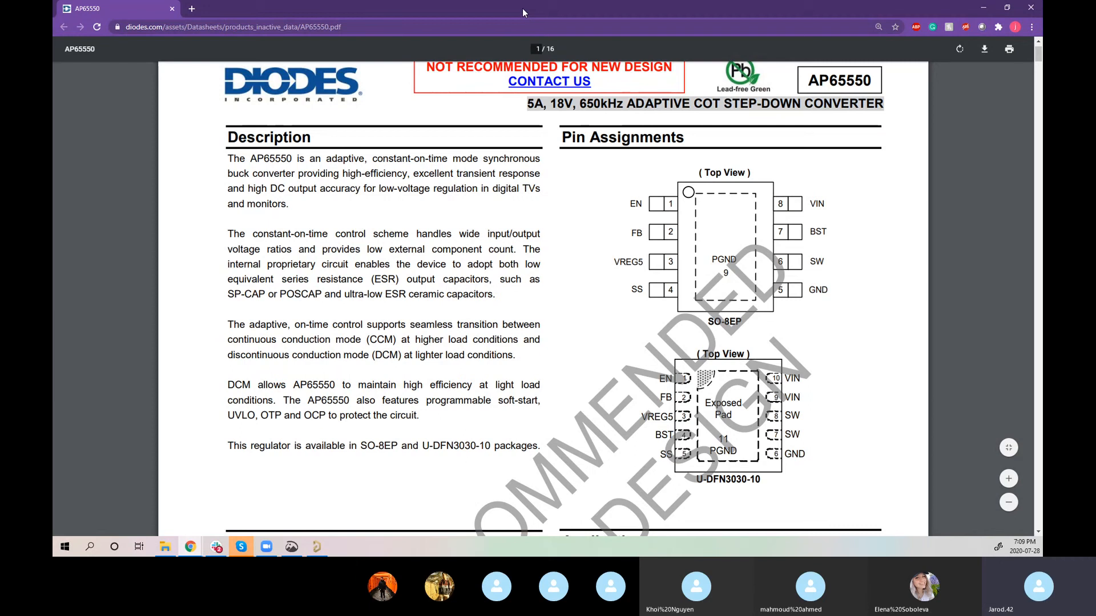
left_click_drag(523, 10, 53, 72)
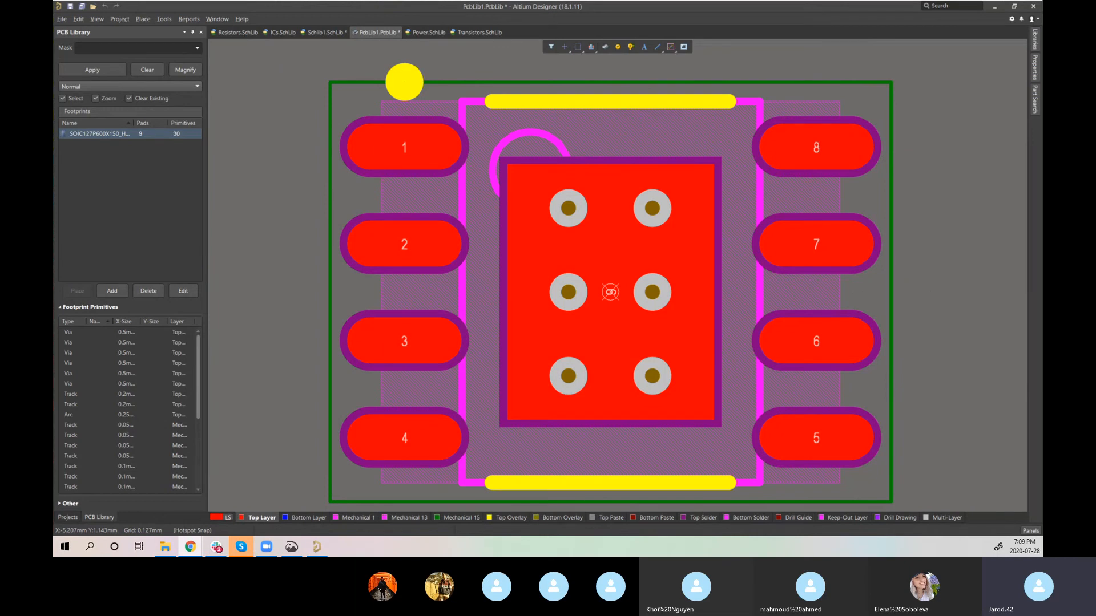
Step: Switch to the browser and open the NTMFS5C628NL MOSFET datasheet from its Digi-Key product page
key("alt+Tab")
left_click(354, 331)
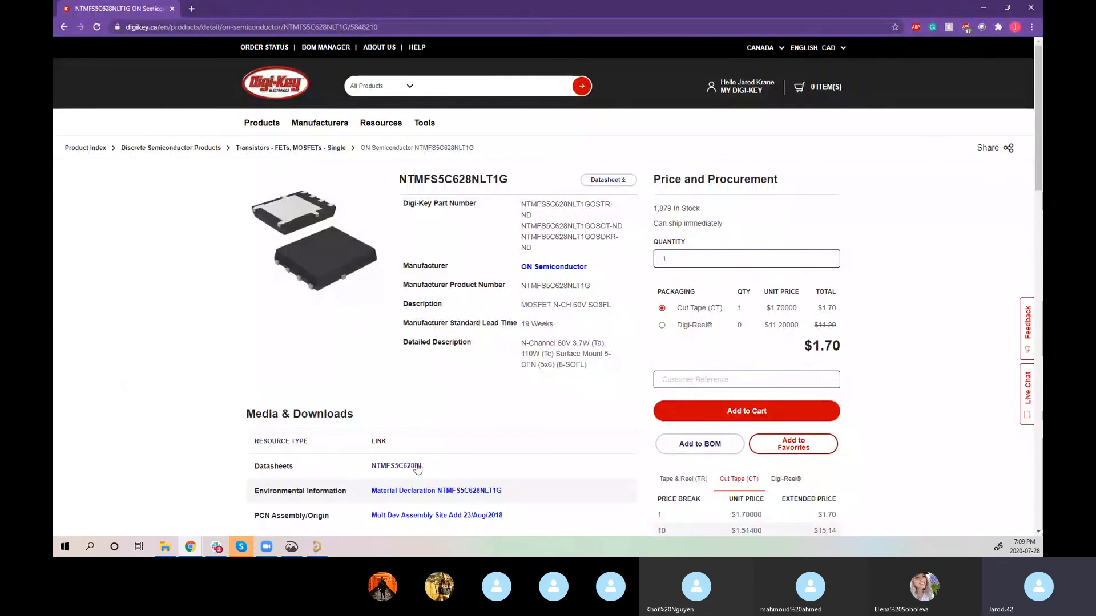
left_click(416, 466)
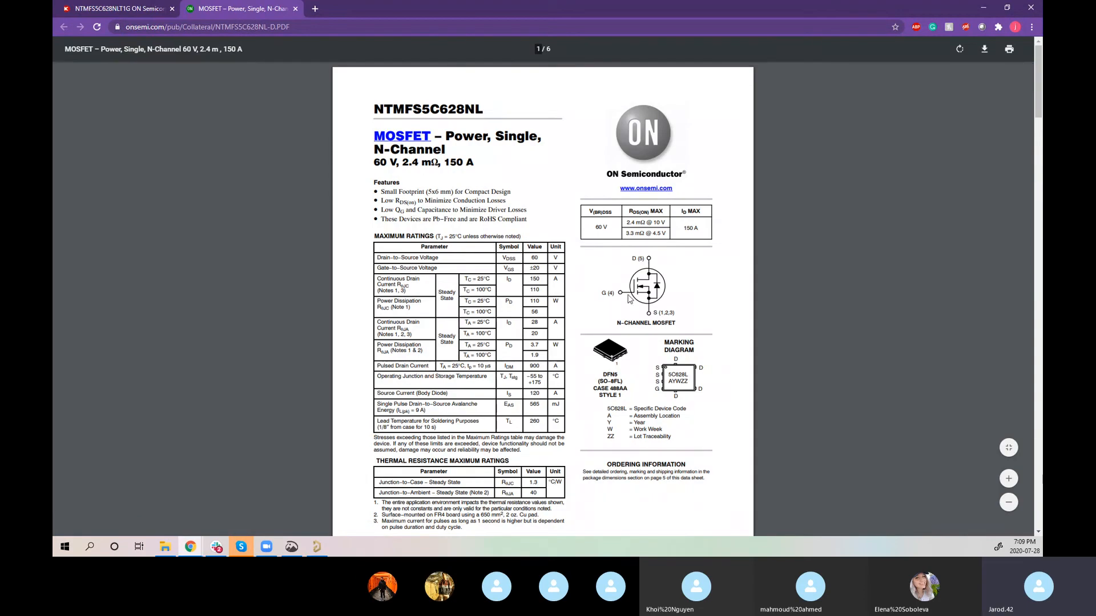
Step: Examine the N-channel MOSFET symbol's pin numbers and the DFN5 (SO-8FL) marking diagram in the NTMFS5C628NL datasheet
scroll(642, 303, "up", 2, "ctrl")
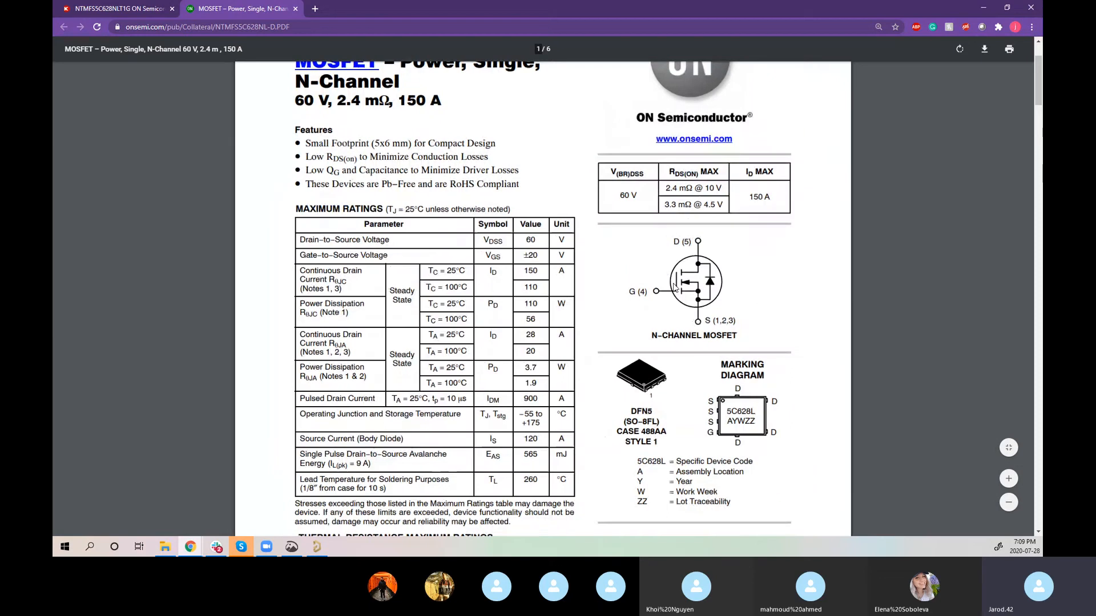
scroll(643, 303, "up", 2, "ctrl")
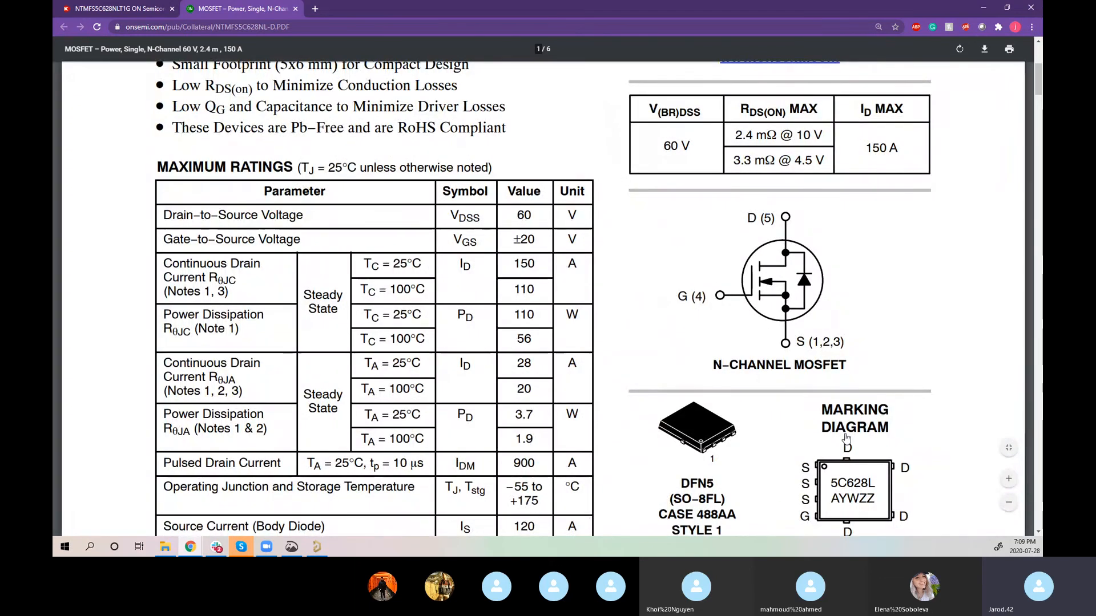
scroll(835, 330, "down", 3)
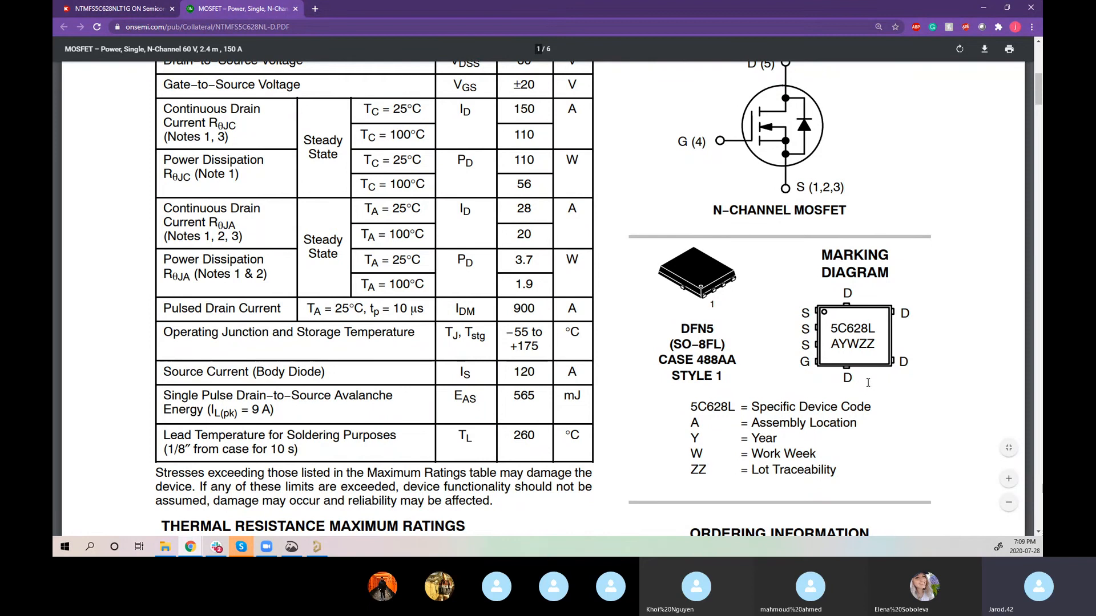
scroll(867, 387, "up", 1)
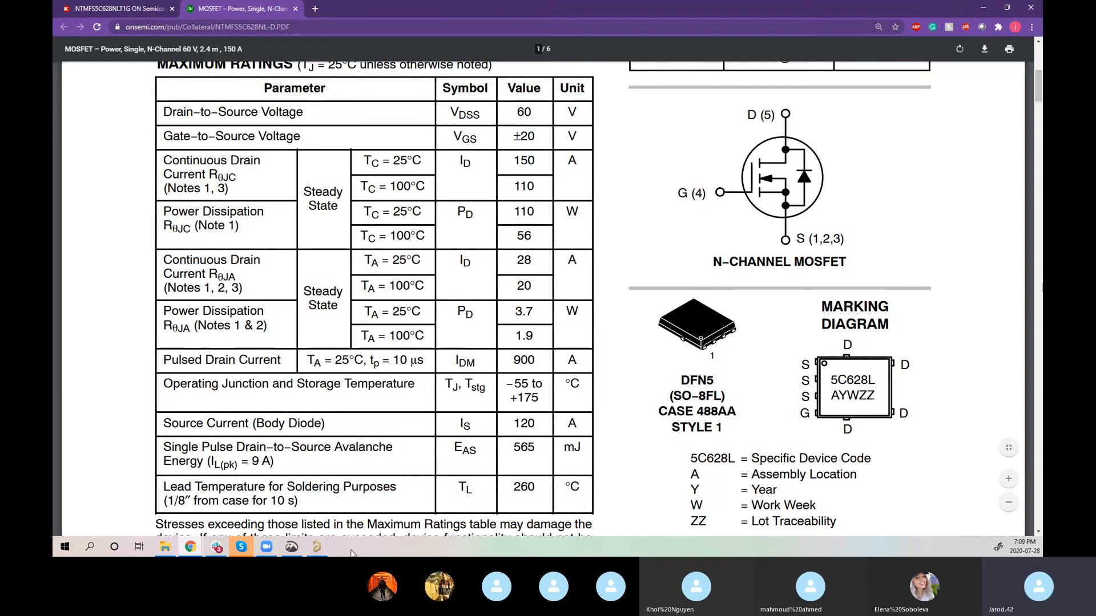
Step: Switch to Altium Designer and inspect the gate, drain and source pins of the Component_1 MOSFET symbol in Schlib1.SchLib
left_click(318, 544)
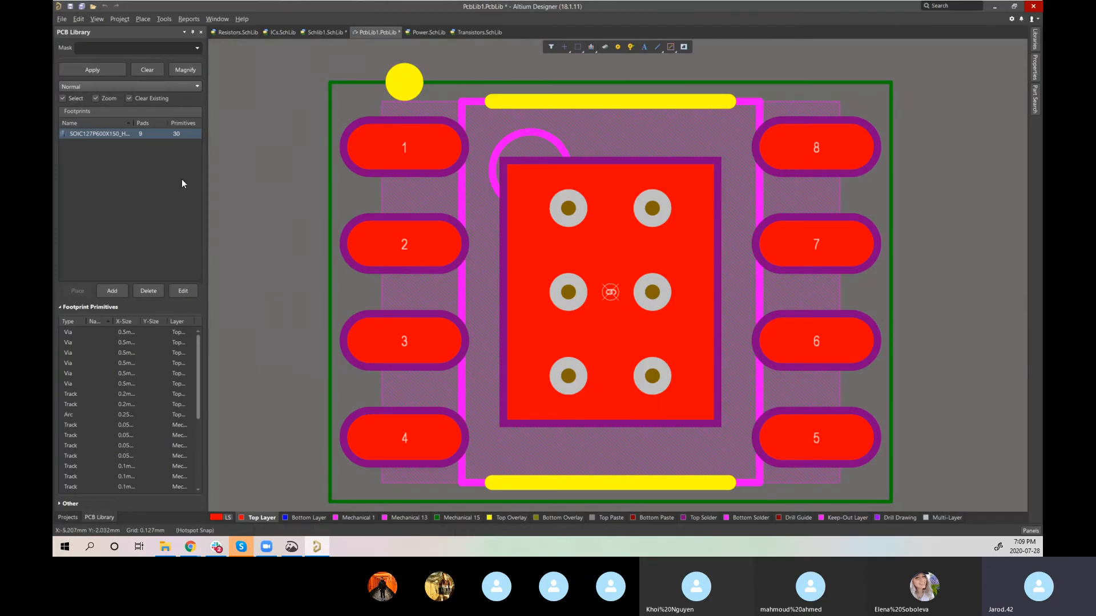
left_click(319, 33)
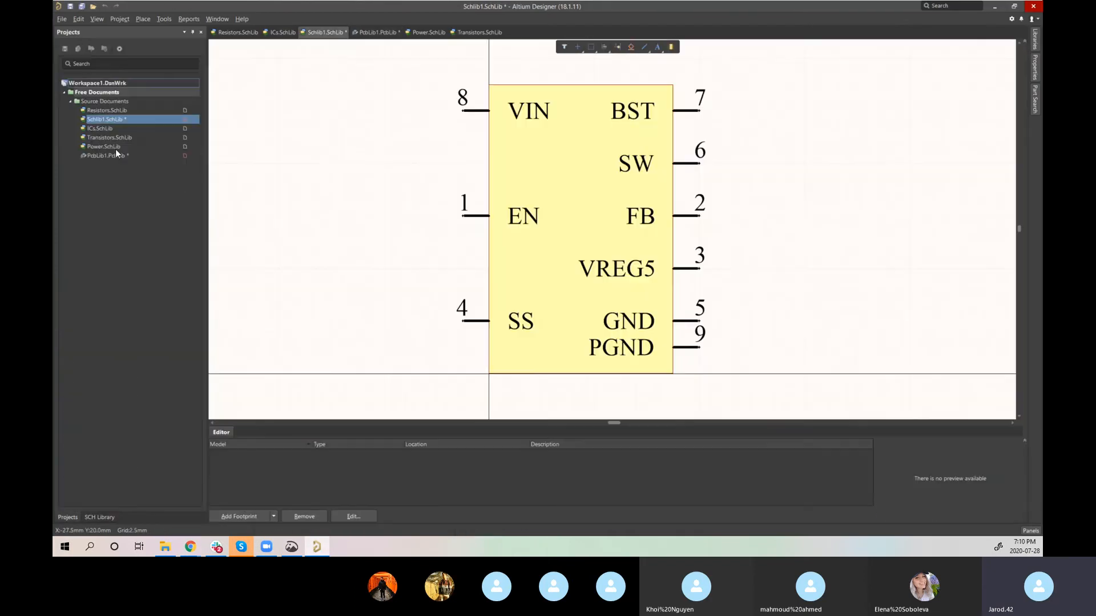
left_click(100, 517)
left_click(88, 82)
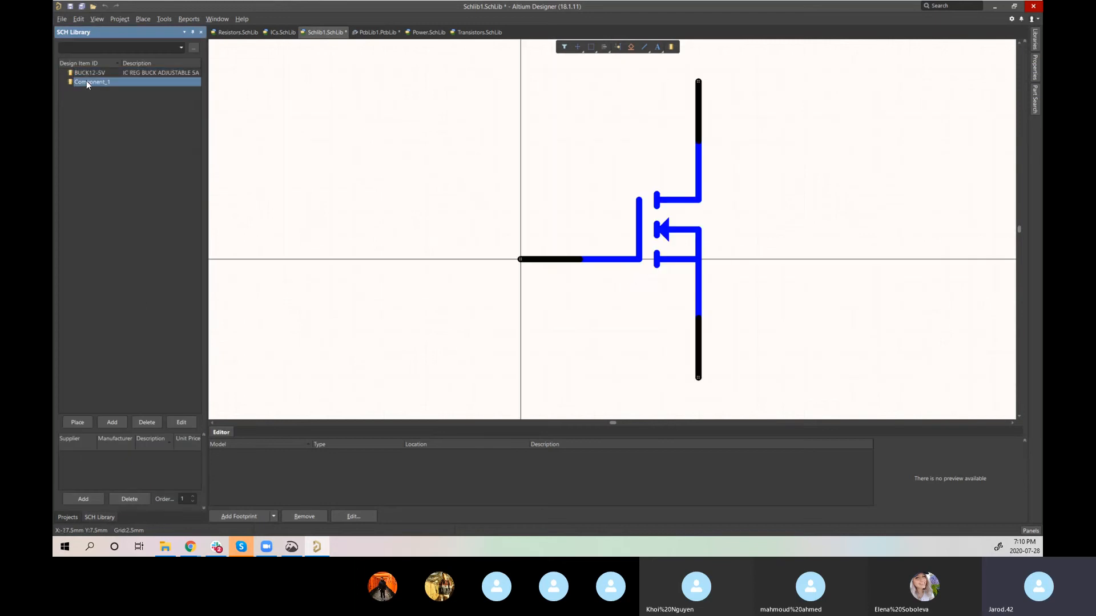
left_click(517, 258)
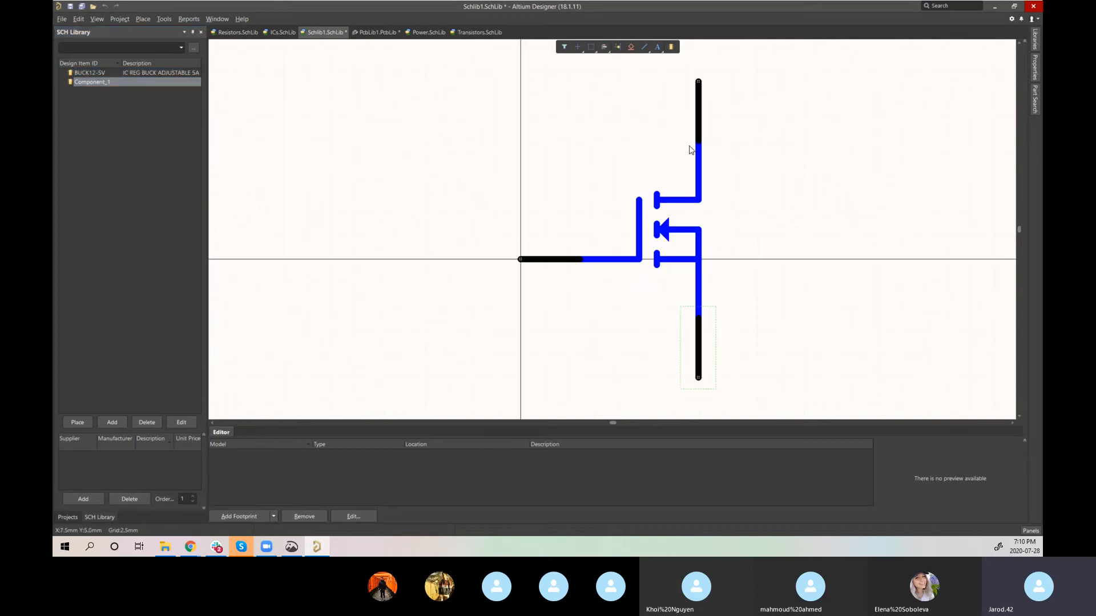
left_click(700, 102)
left_click(699, 368)
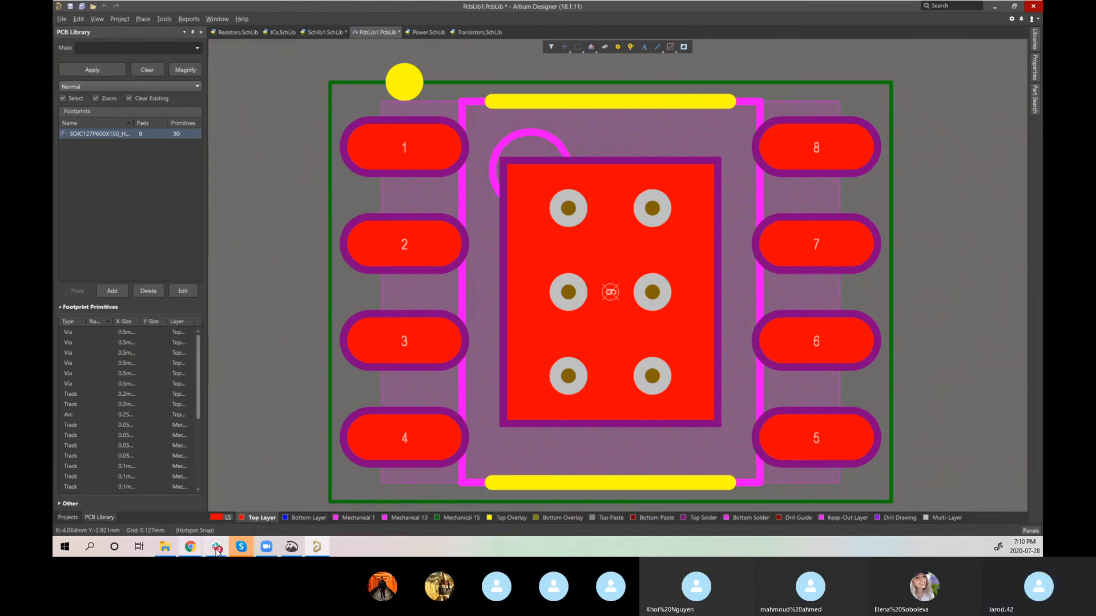
Step: Return to the MOSFET datasheet, and open PCBLibrary.PcbLib from the Phantom Library folder in File Explorer
mouse_move(191, 548)
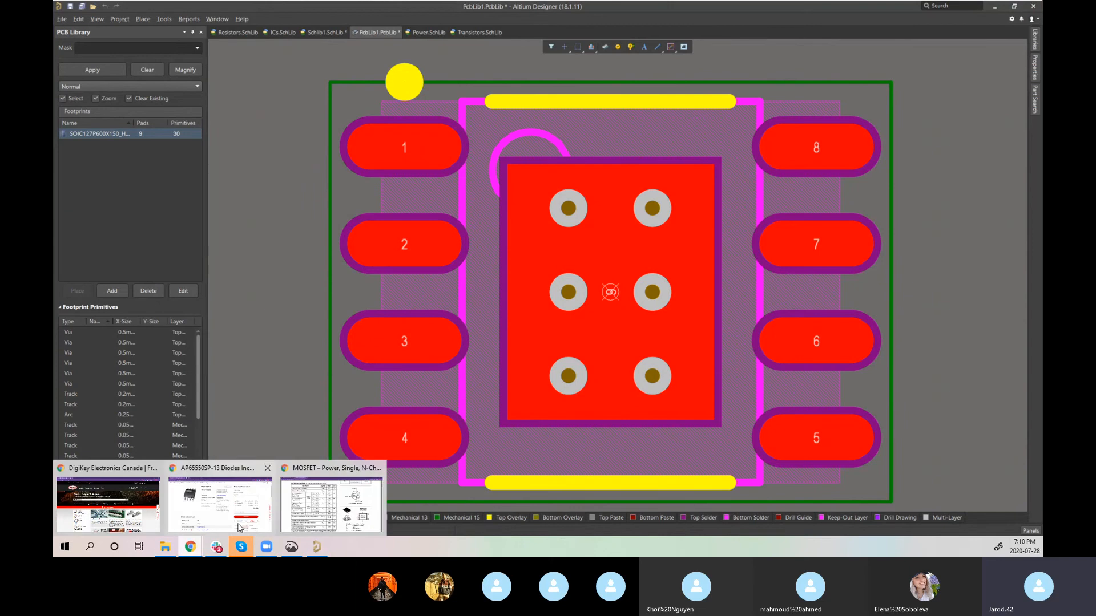
left_click(336, 508)
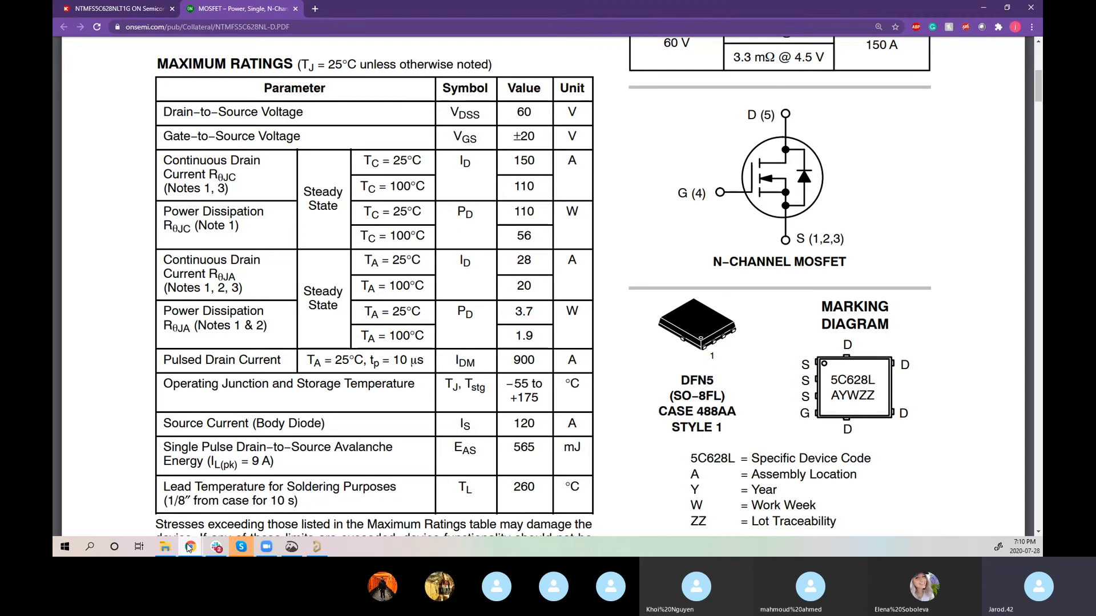
left_click(169, 547)
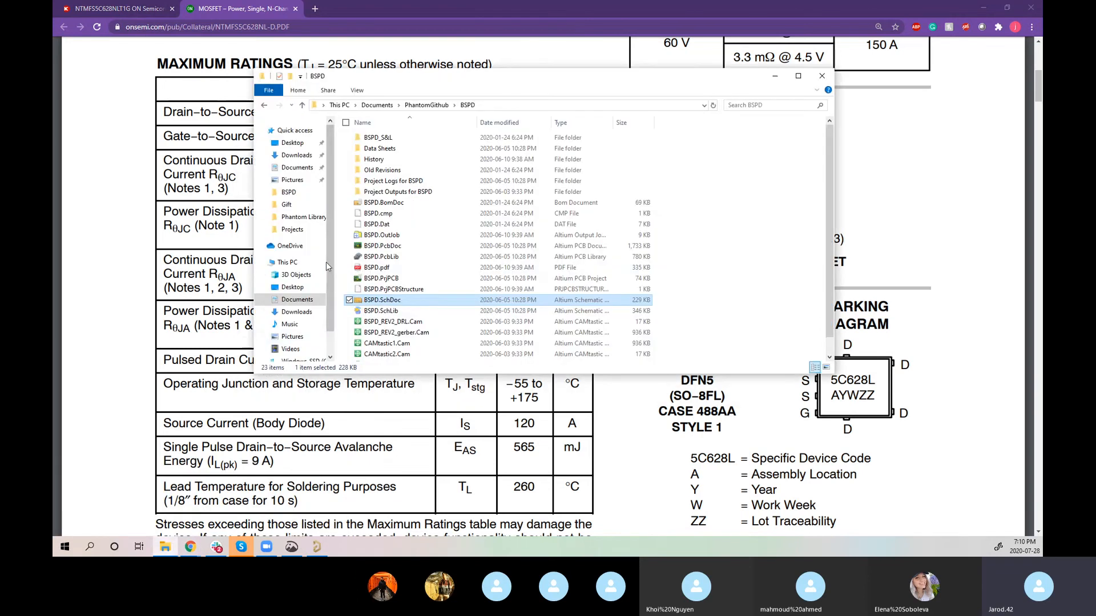
left_click(294, 217)
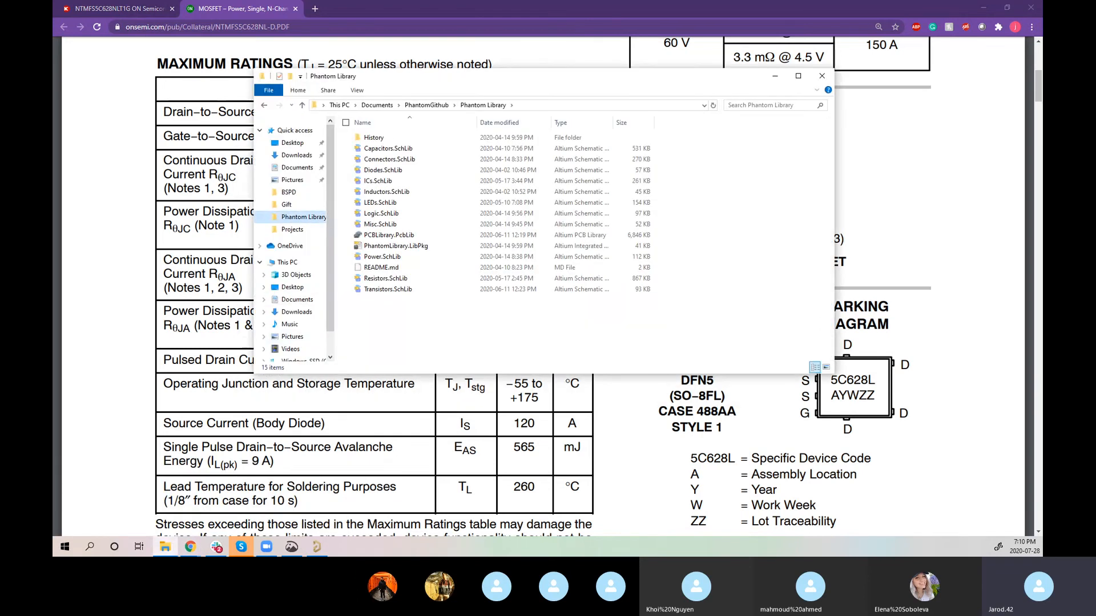
double_click(444, 235)
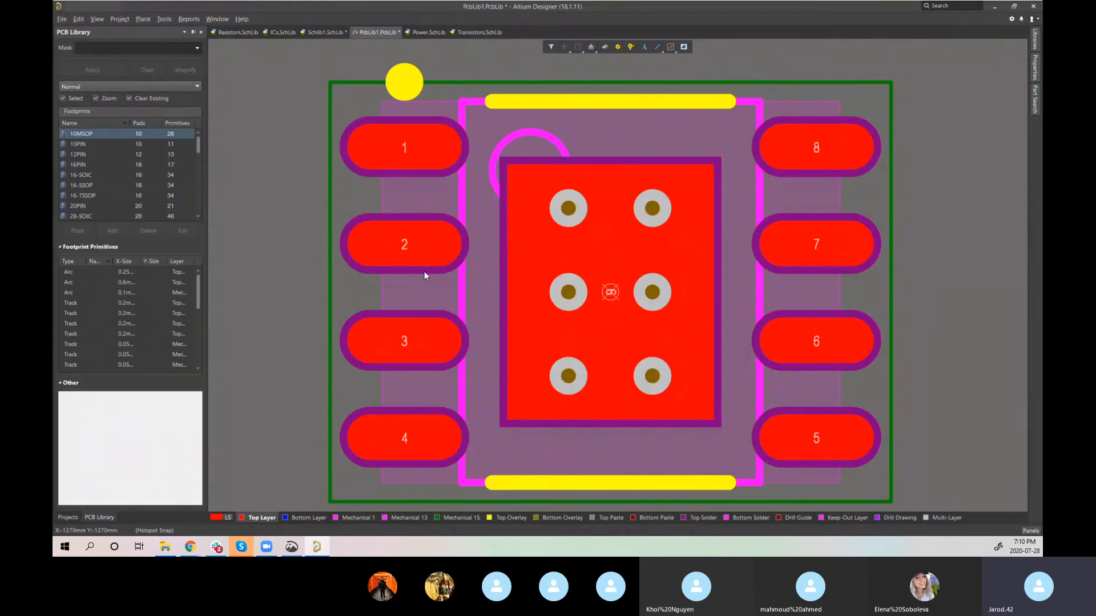
Step: Browse the PCBLibrary footprints, previewing 8-SOIC W/O THRM, BQ76PL455A, DO-214AA and DIODE-SOD323
scroll(104, 187, "down", 1)
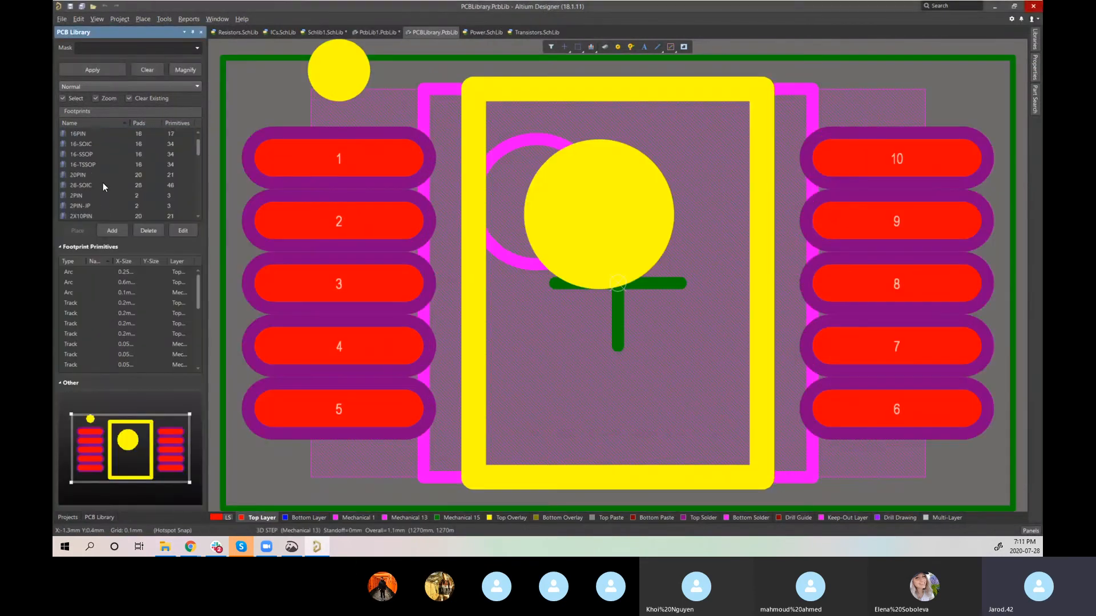
scroll(104, 187, "down", 3)
scroll(104, 184, "down", 3)
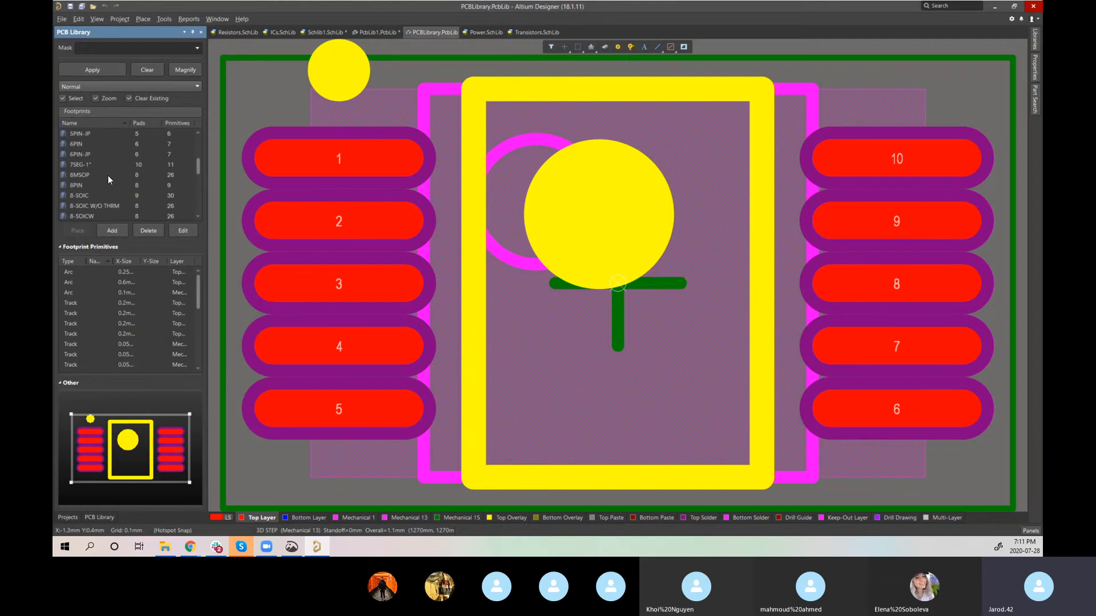
scroll(108, 180, "down", 1)
left_click(105, 177)
scroll(106, 182, "down", 1)
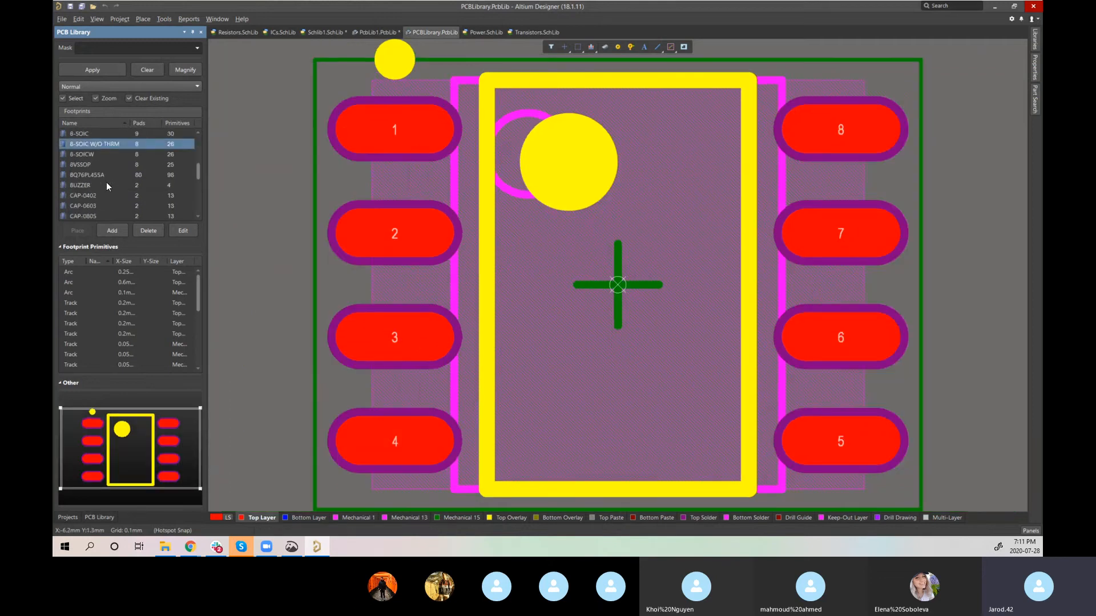
left_click(101, 178)
scroll(100, 178, "down", 4)
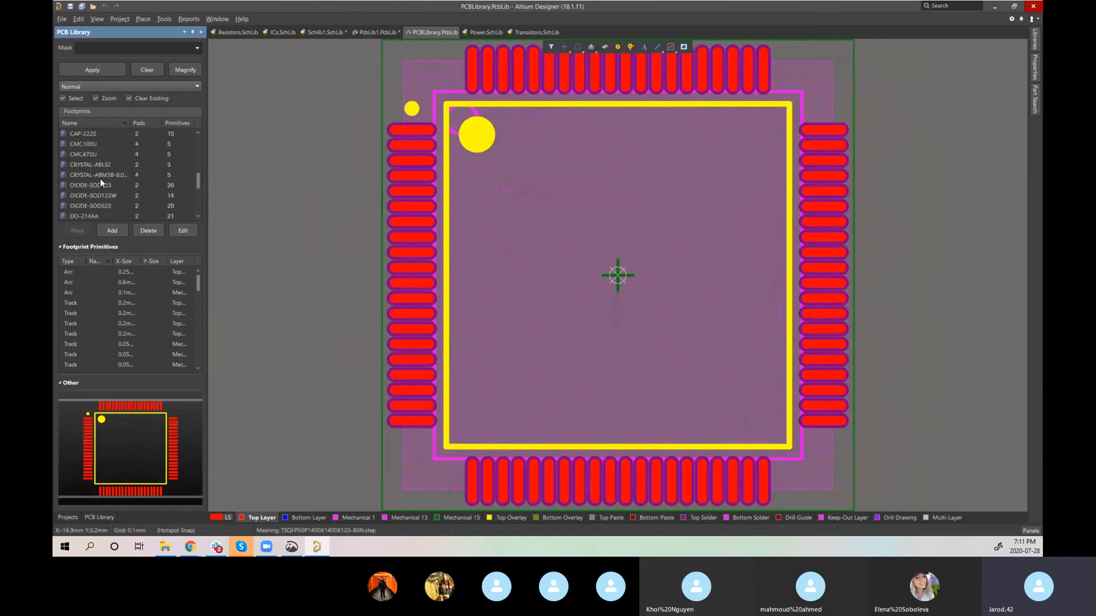
scroll(101, 182, "down", 2)
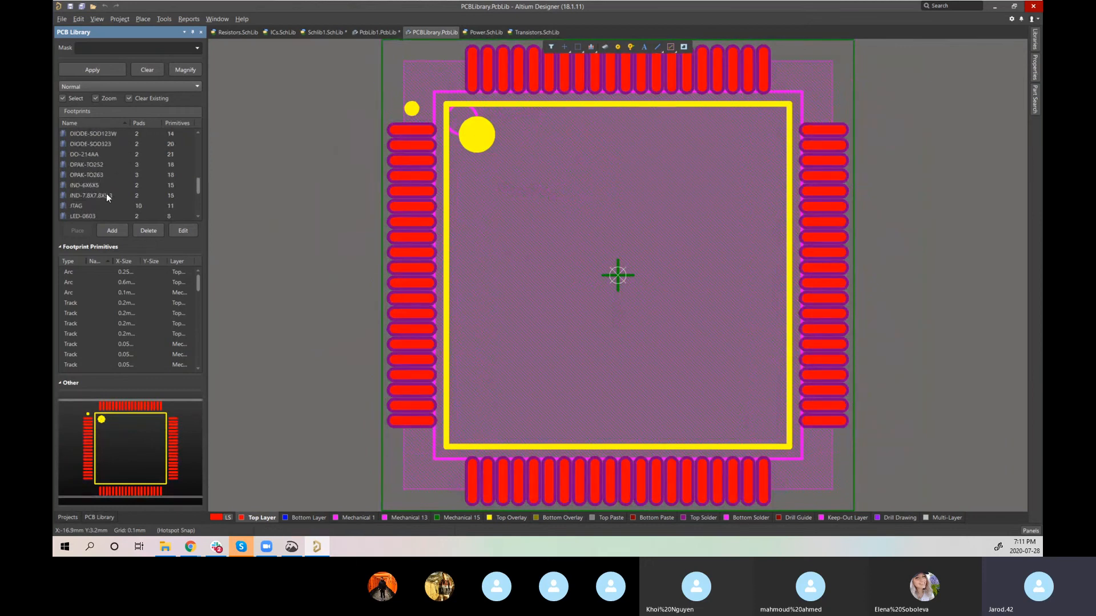
left_click(106, 194)
left_click(108, 174)
left_click(101, 154)
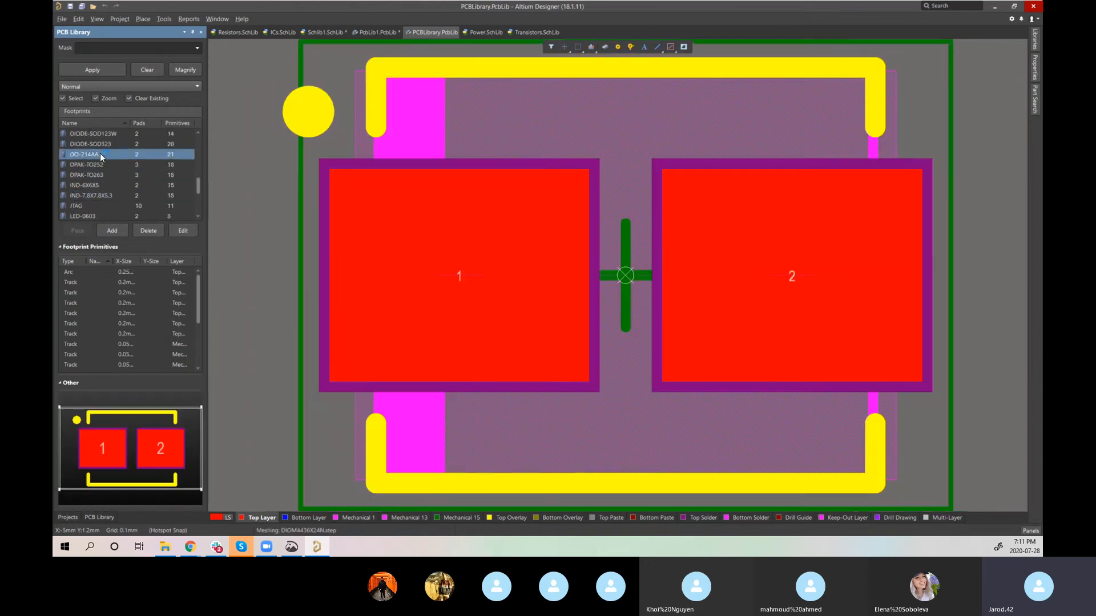
left_click(102, 163)
left_click(105, 146)
scroll(105, 148, "down", 1)
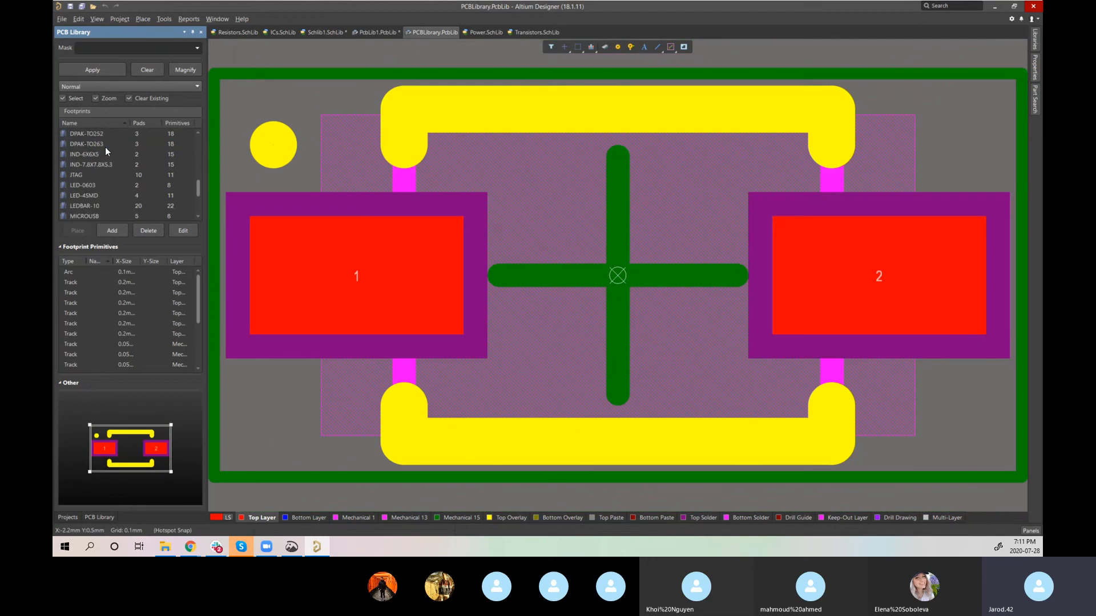
Step: Preview the QFN-32 and TMS5701227 footprints further along the library, and open the SO-8FL footprint
left_click(102, 205)
scroll(102, 204, "down", 1)
left_click(102, 206)
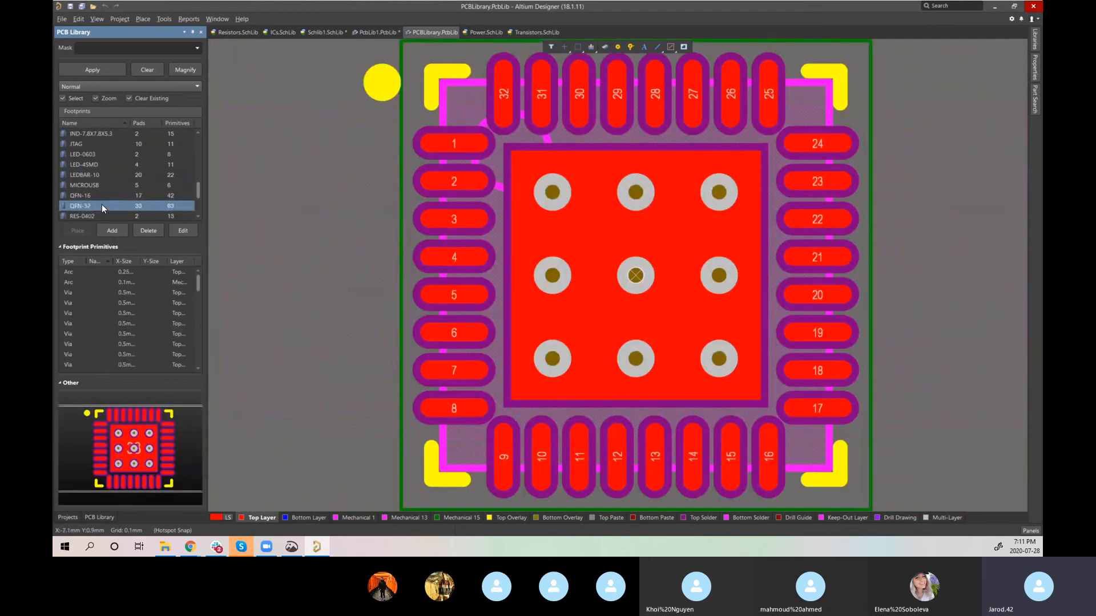
left_click(105, 195)
left_click(101, 183)
left_click(91, 205)
scroll(96, 211, "down", 1)
scroll(95, 212, "down", 4)
left_click(94, 174)
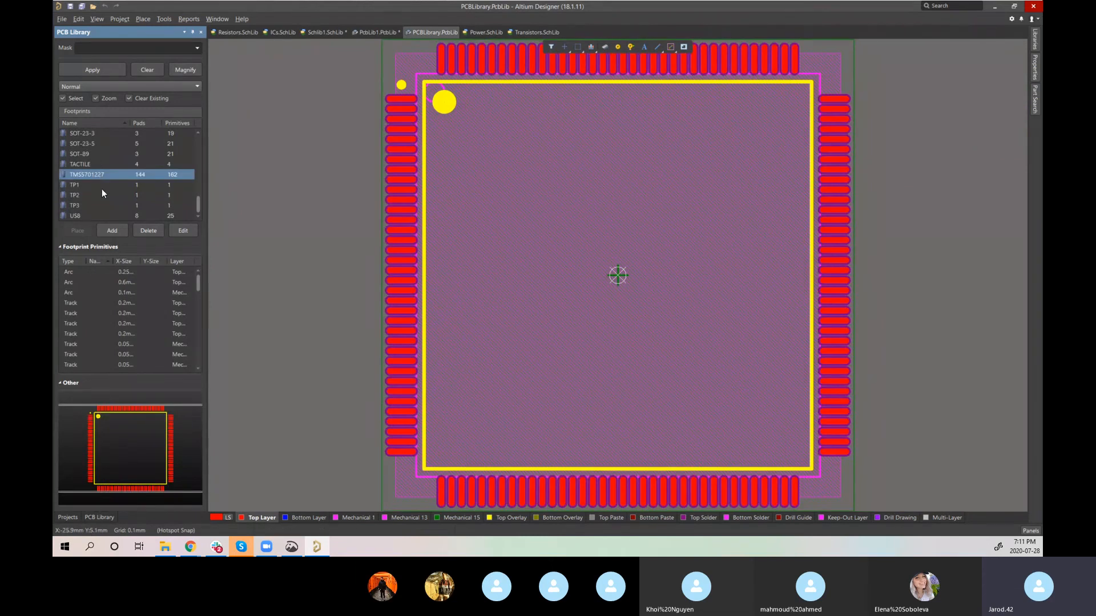
scroll(85, 158, "up", 2)
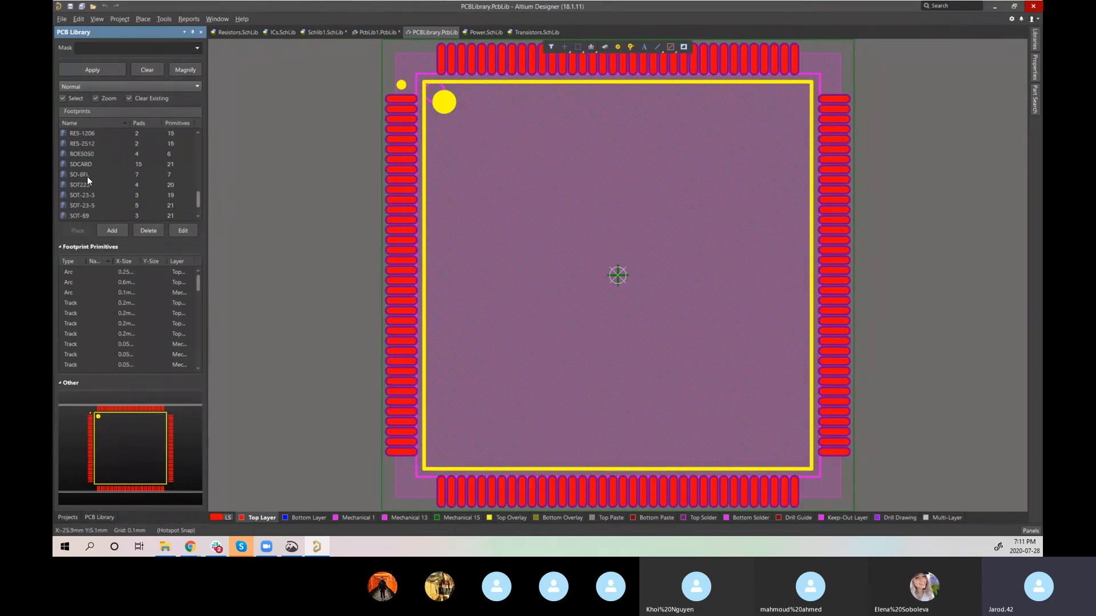
left_click(88, 175)
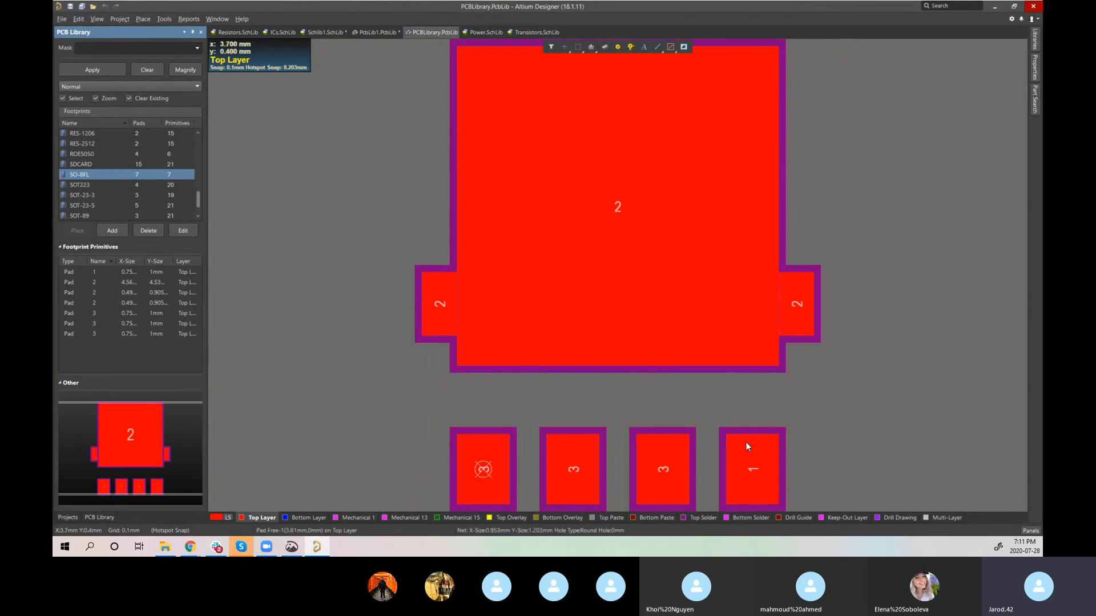
Step: Inspect the SO-8FL footprint's pad numbering: pad 1, the side pads numbered 2, and the row of pads numbered 3
scroll(744, 445, "down", 1)
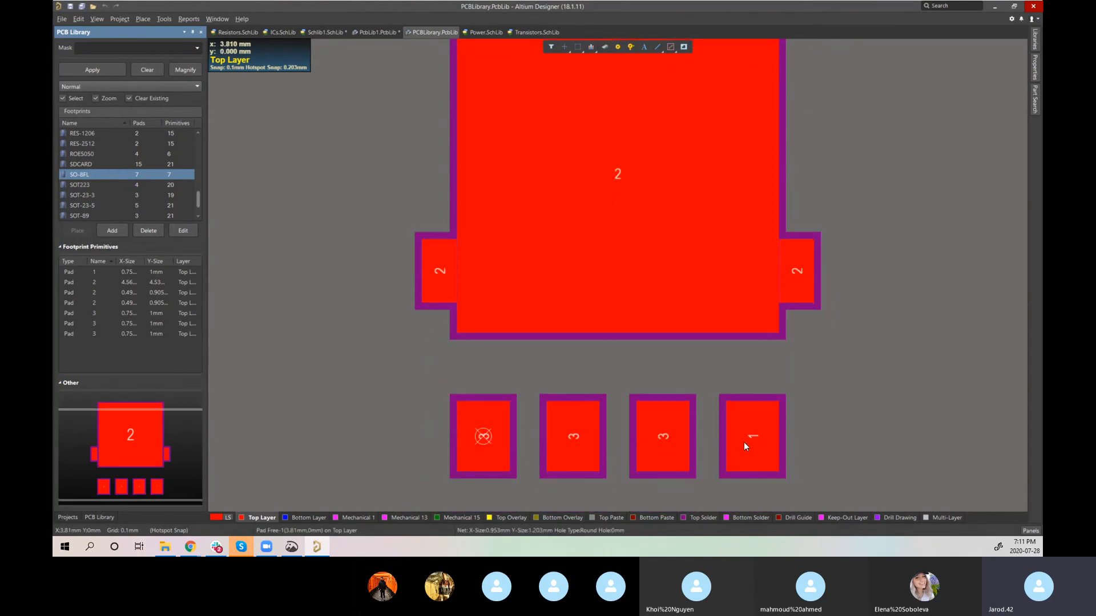
left_click(730, 438)
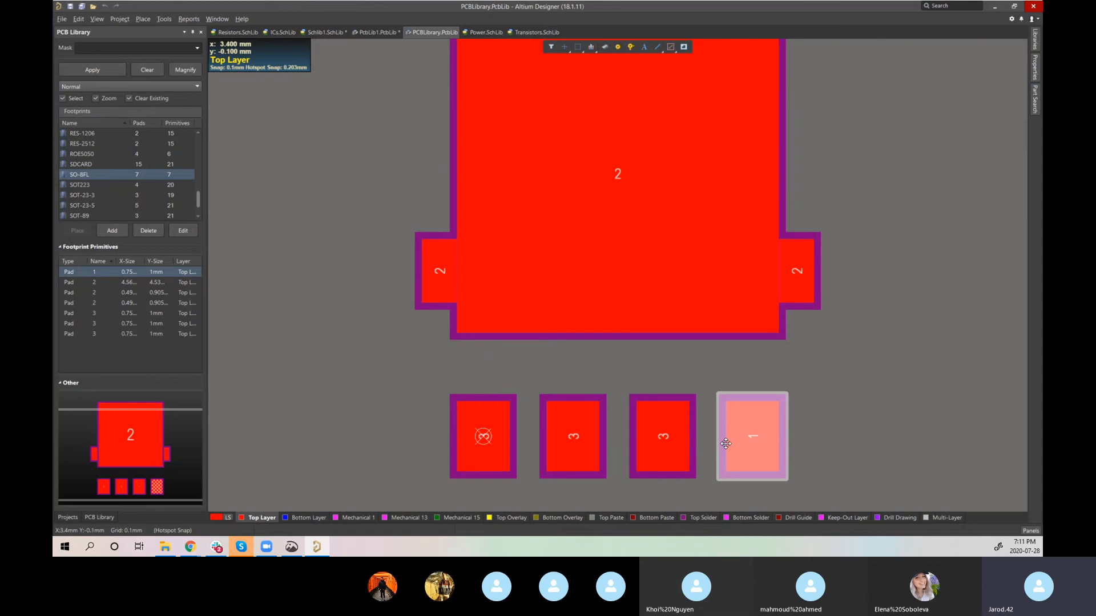
left_click(736, 442)
scroll(525, 316, "up", 1)
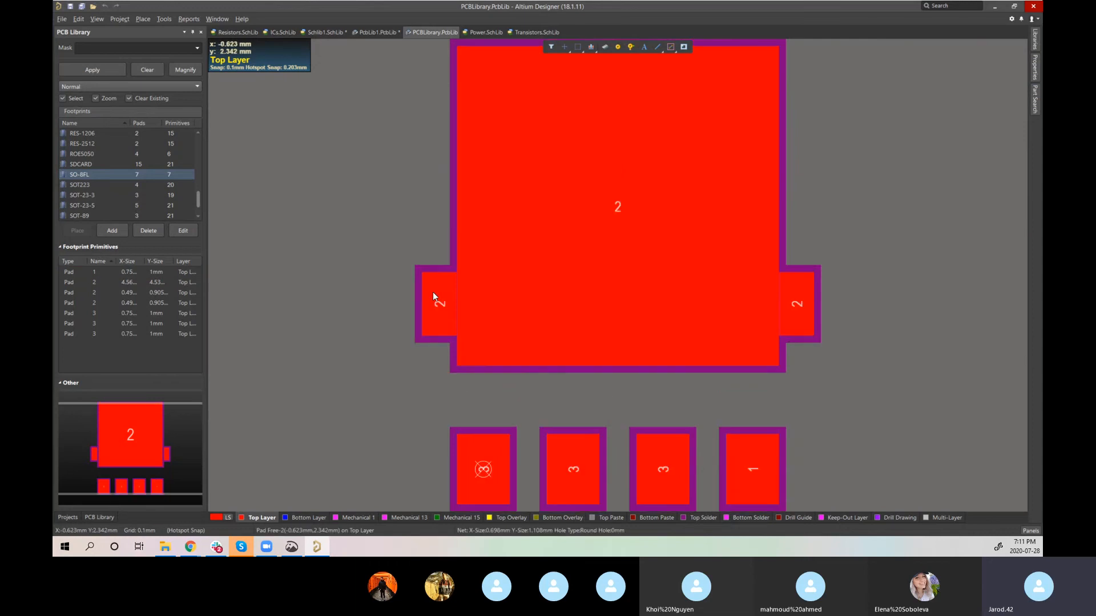
left_click(437, 293)
left_click(508, 293)
left_click(818, 298)
left_click(808, 301)
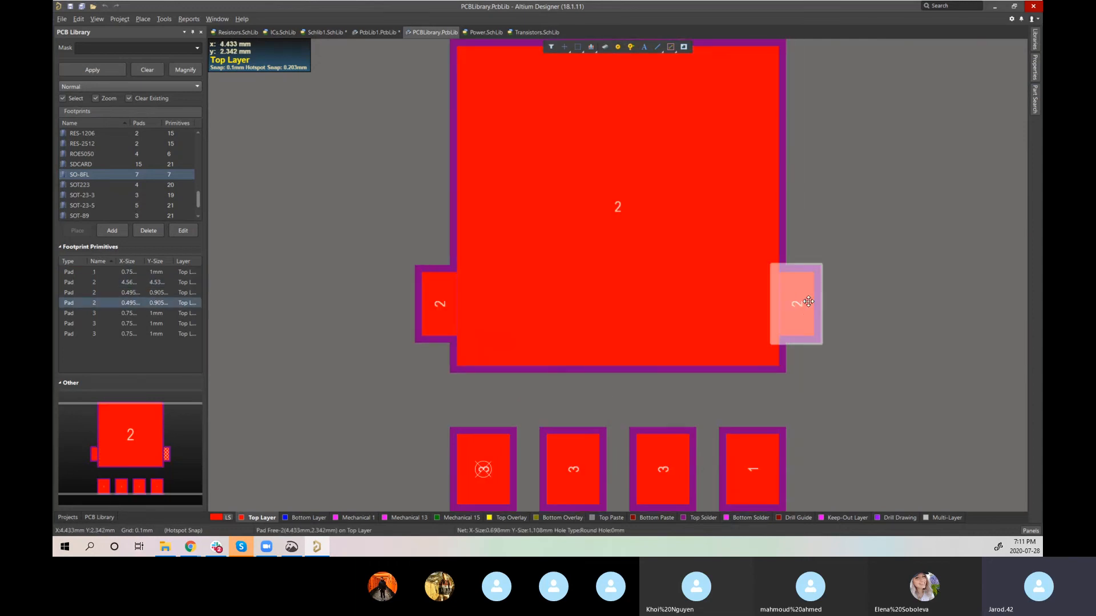
scroll(727, 396, "down", 2)
left_click(668, 402)
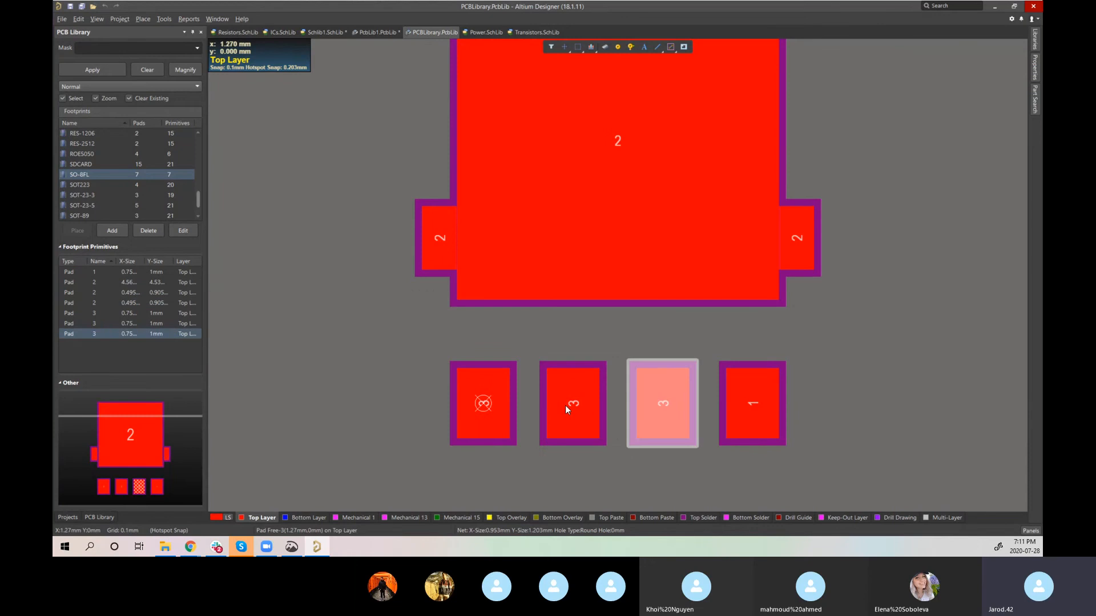
left_click(566, 409)
left_click(513, 406)
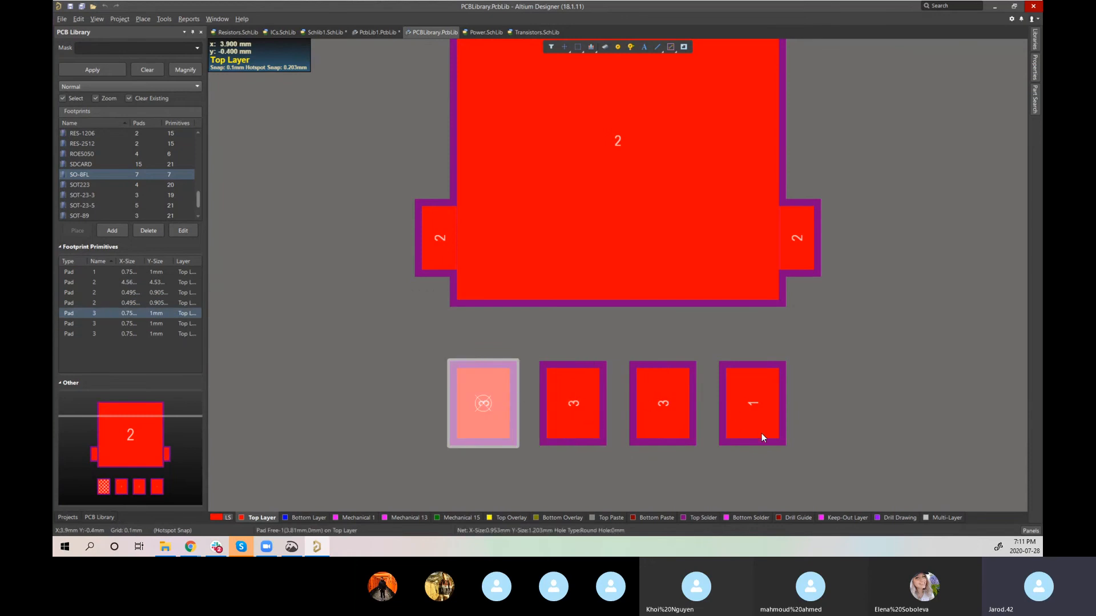
Step: Compare the Component_1 MOSFET symbol's pins with the SO-8FL pads, checking the PcbLib1 SOIC footprint on the way back
left_click(324, 32)
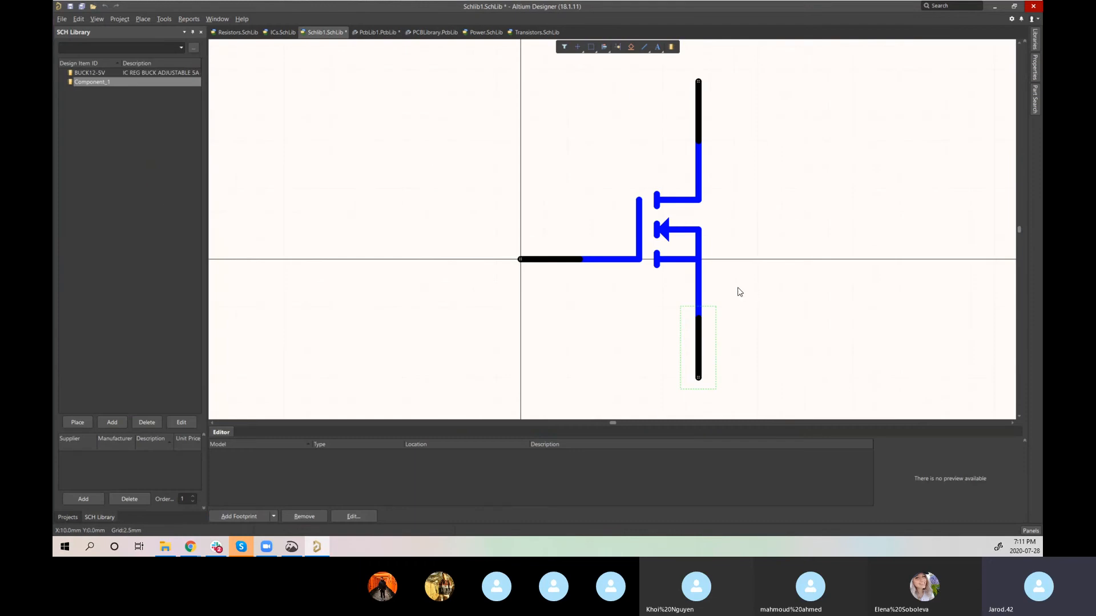
left_click(545, 260)
left_click(702, 342)
left_click(374, 32)
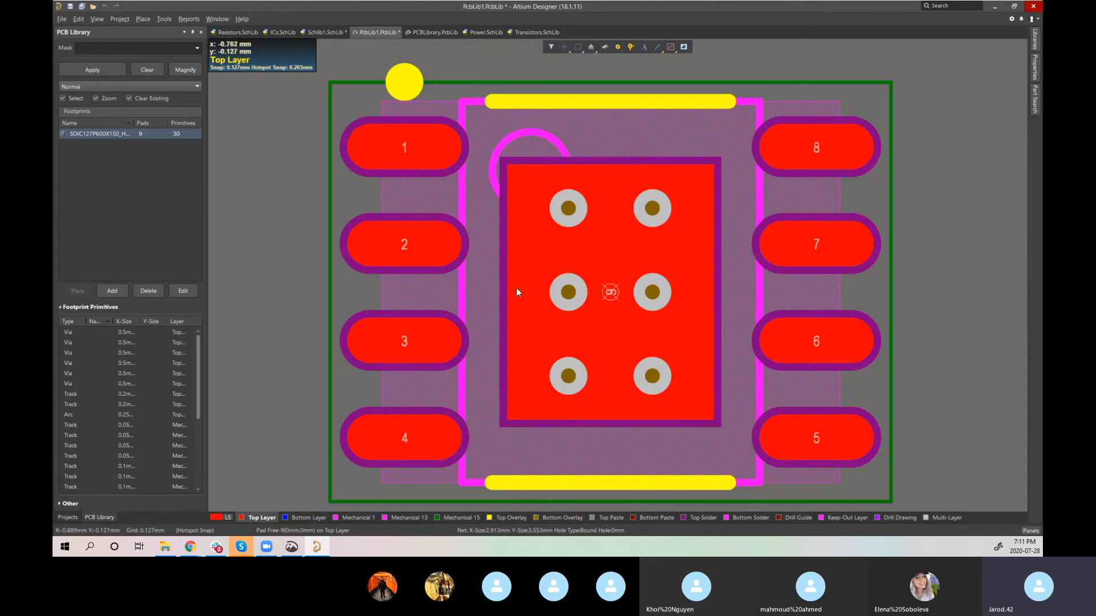
left_click(437, 32)
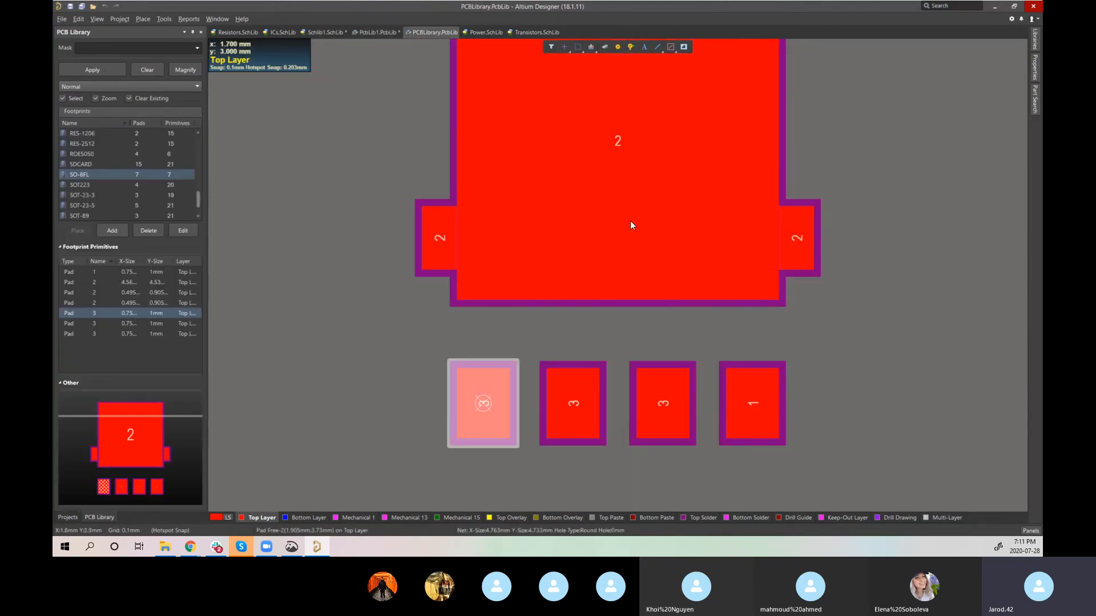
left_click(724, 467)
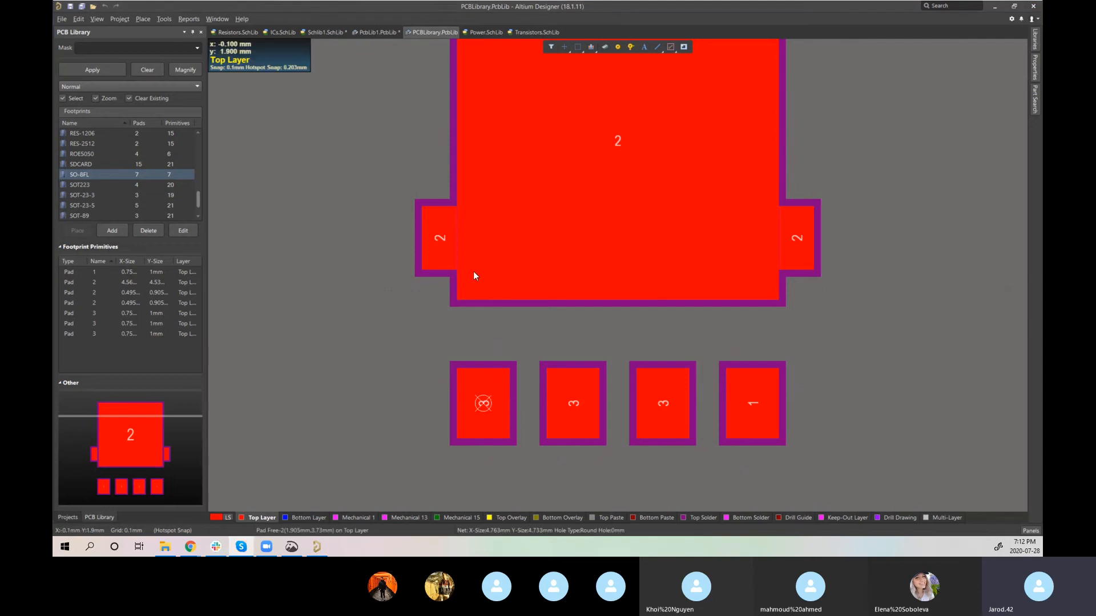
Step: Go back to the SOIC footprint in PcbLib1 and review its pads, thermal vias and outline
scroll(433, 171, "up", 1)
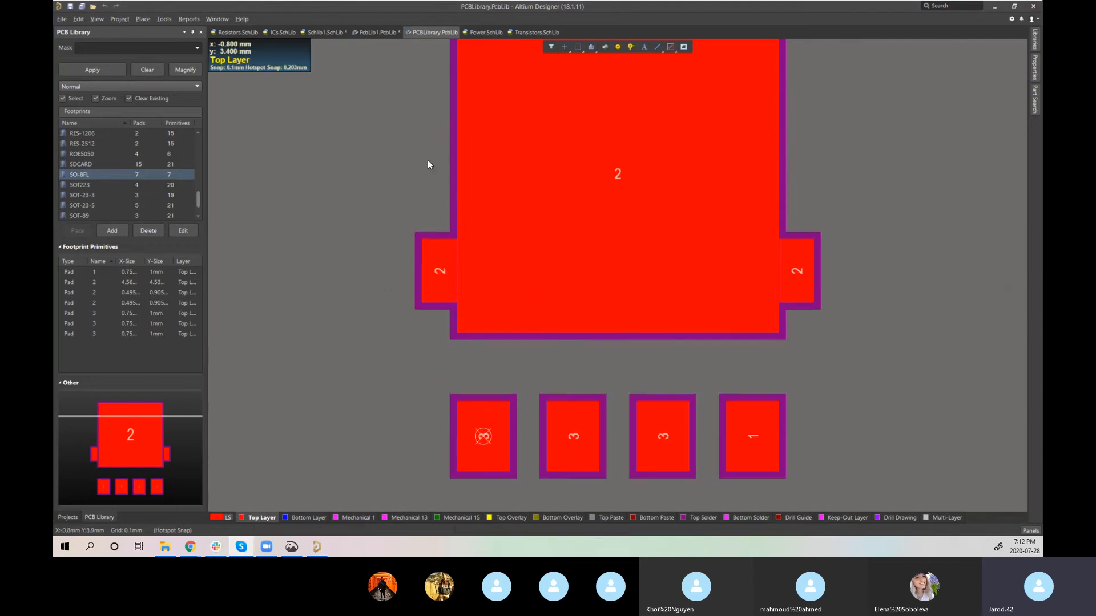
left_click(378, 32)
scroll(698, 273, "down", 1, "ctrl")
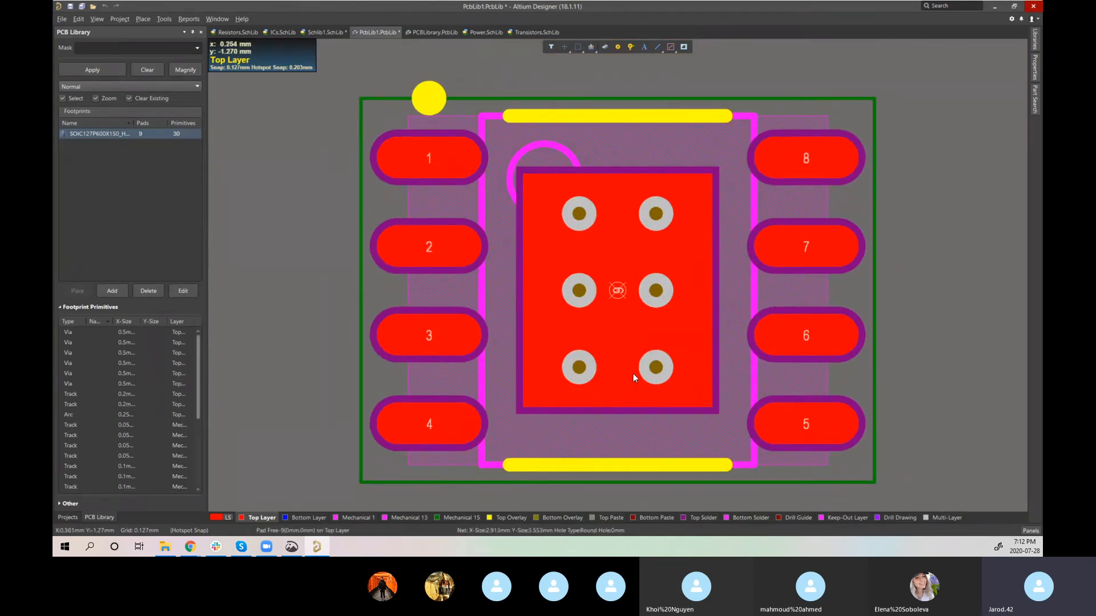
right_click_drag(632, 373, 589, 363)
scroll(585, 320, "down", 2, "ctrl")
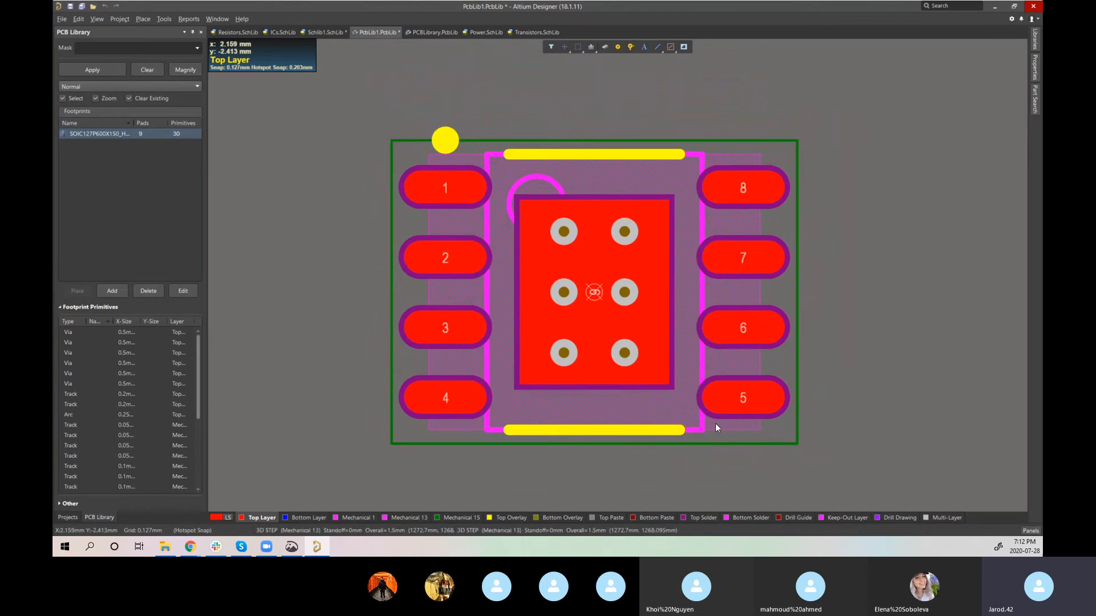
right_click_drag(704, 412, 679, 387)
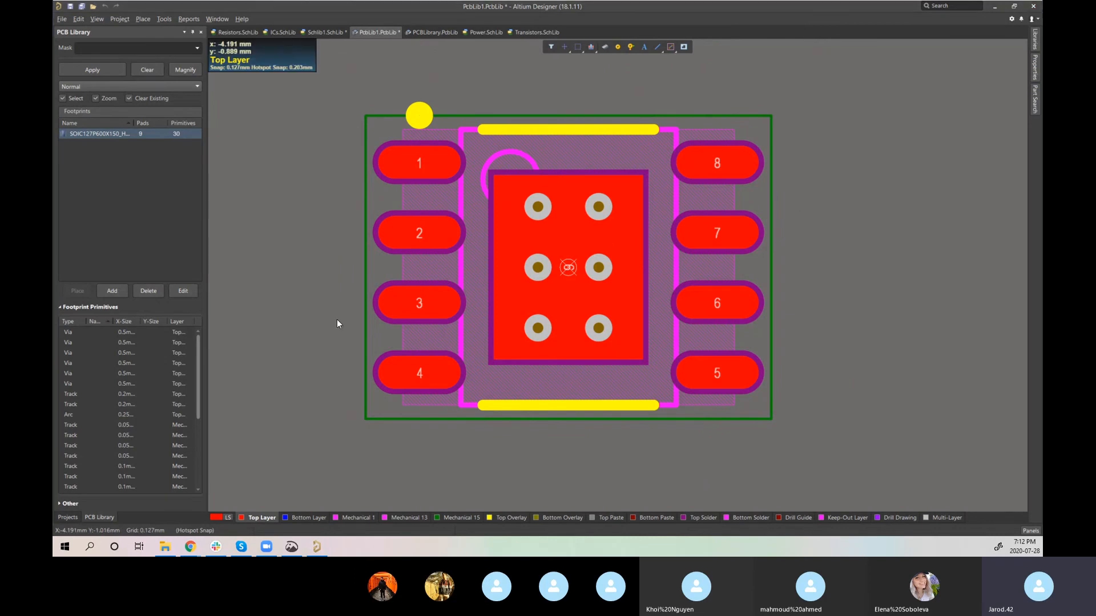
right_click_drag(345, 327, 359, 293)
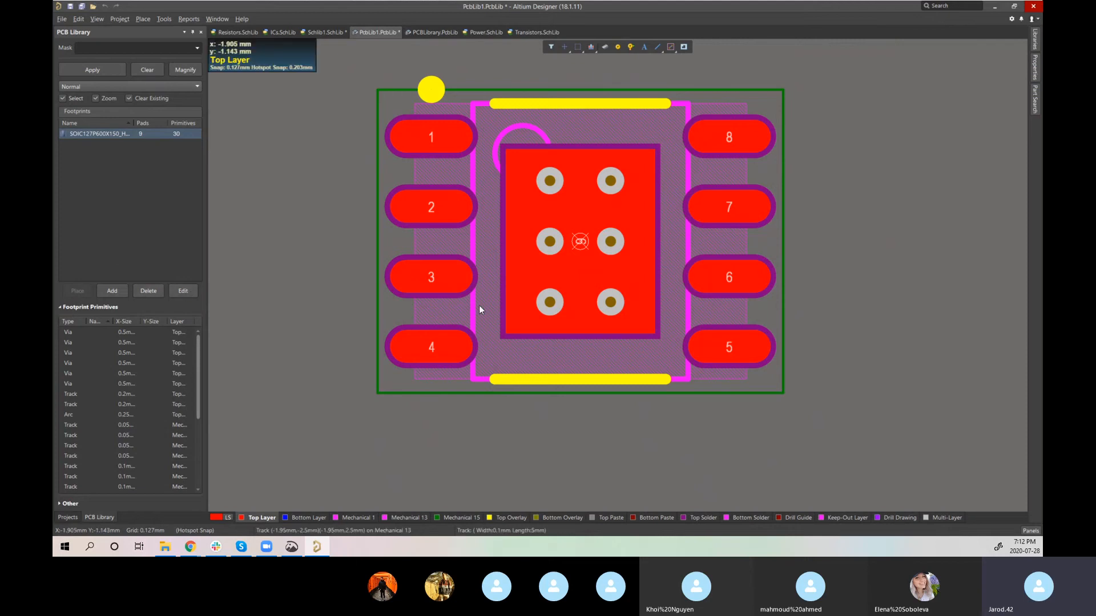
Step: Add a new blank footprint to the PcbLib1 library
left_click(112, 292)
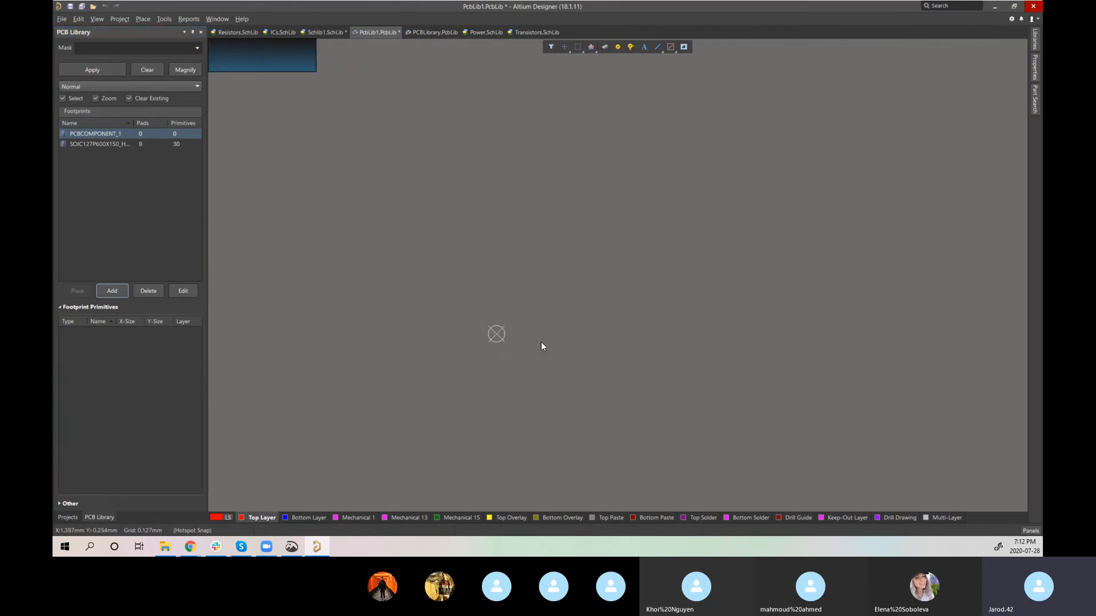
mouse_move(541, 343)
right_mouse_down()
mouse_move(348, 293)
mouse_move(422, 296)
right_mouse_up()
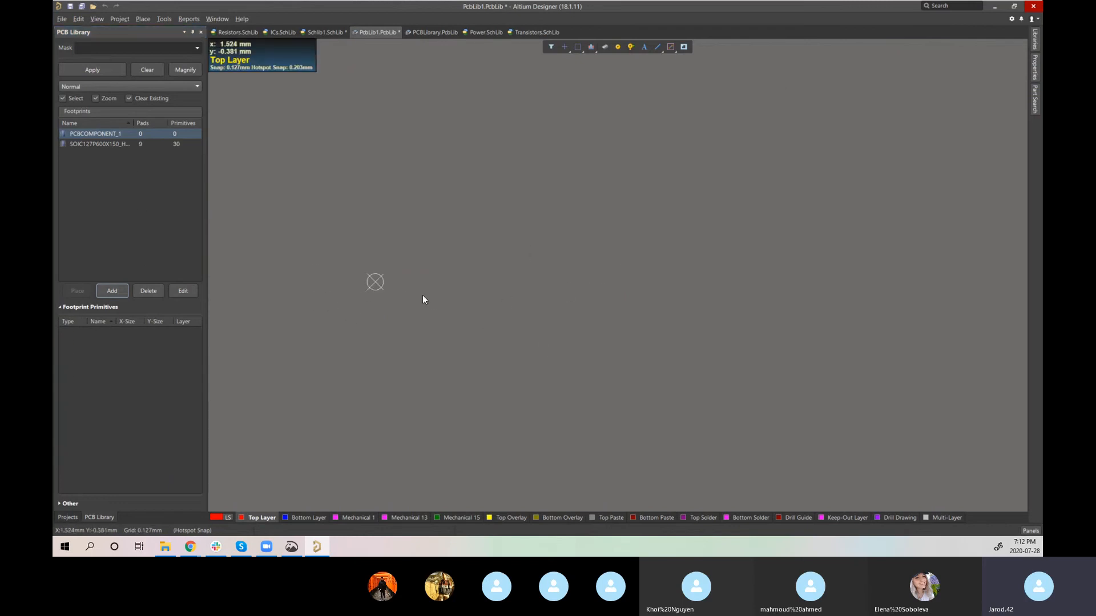
right_click(381, 313)
left_click(333, 214)
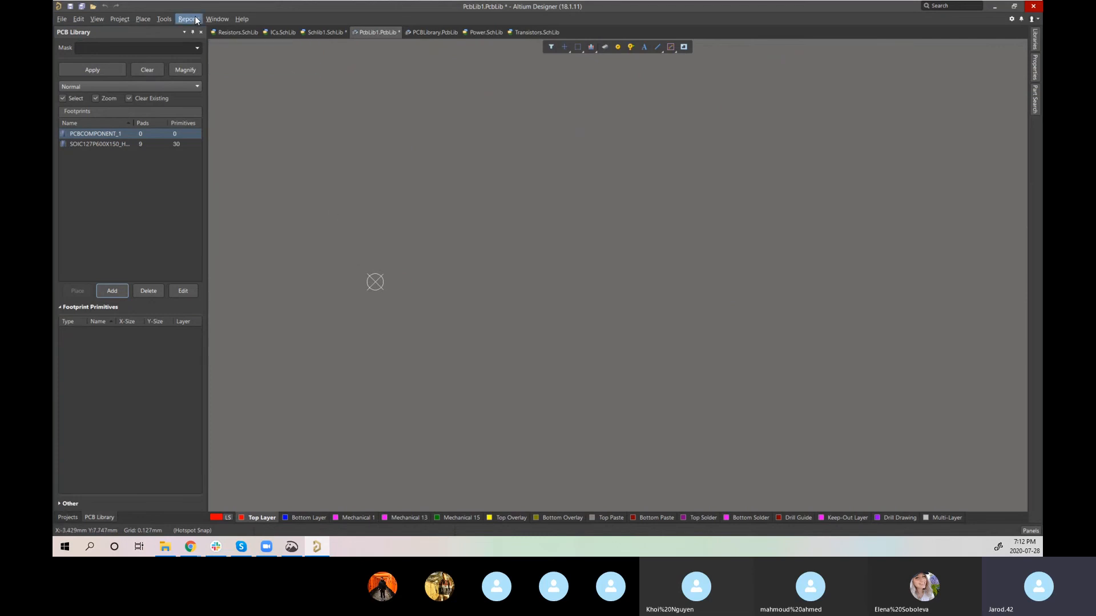
Step: Browse the component types offered by the IPC Compliant Footprint Wizard and cancel the wizard without creating a footprint
left_click(165, 20)
left_click(193, 43)
left_click(740, 435)
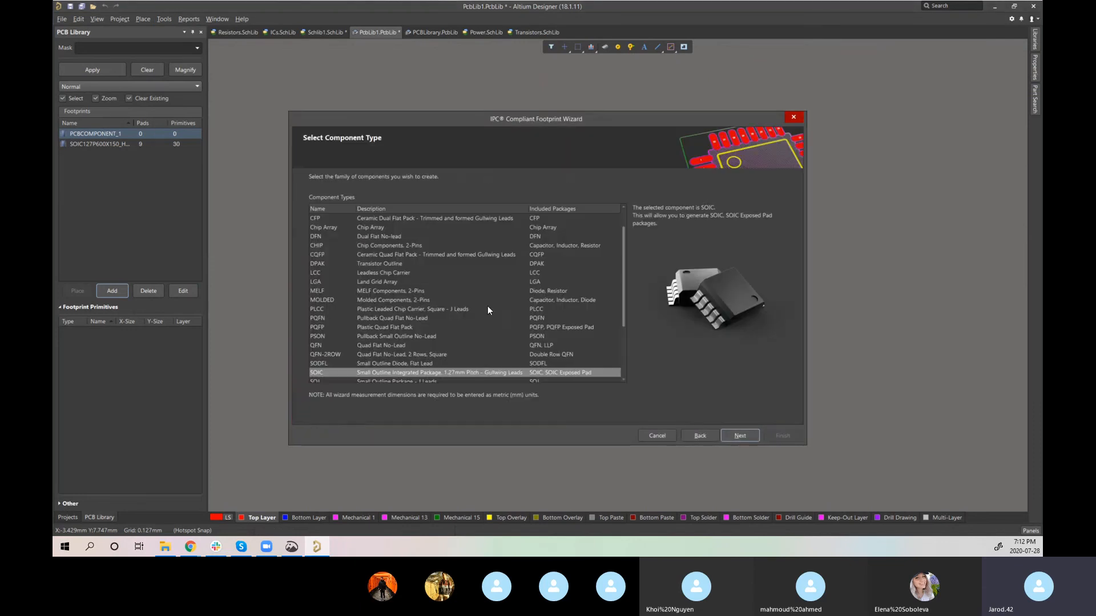
scroll(472, 292, "down", 3)
scroll(473, 290, "down", 2)
scroll(486, 317, "up", 4)
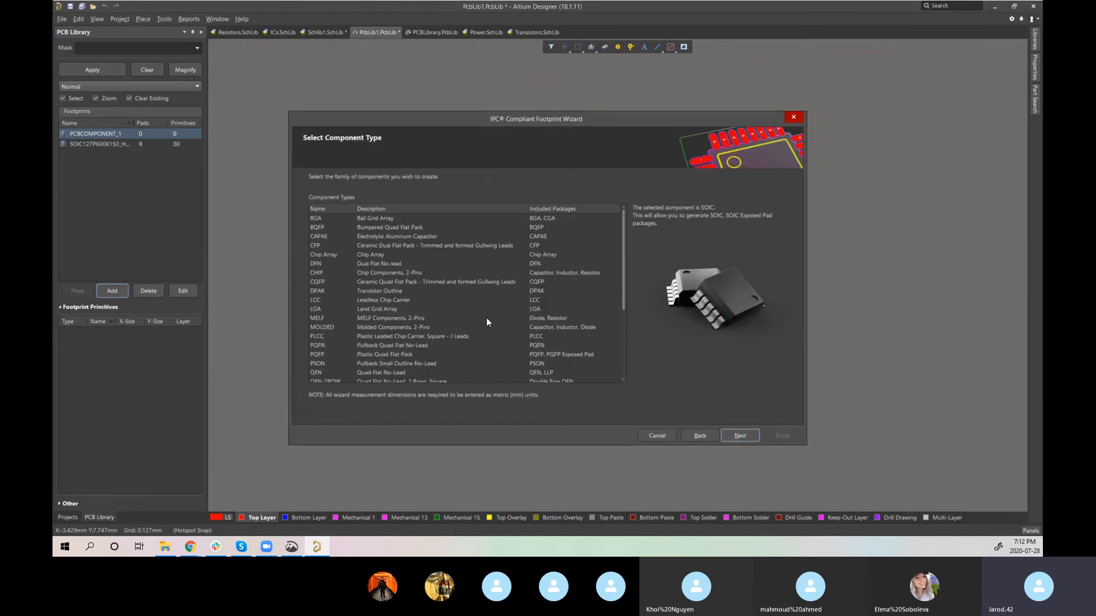
scroll(458, 297, "down", 4)
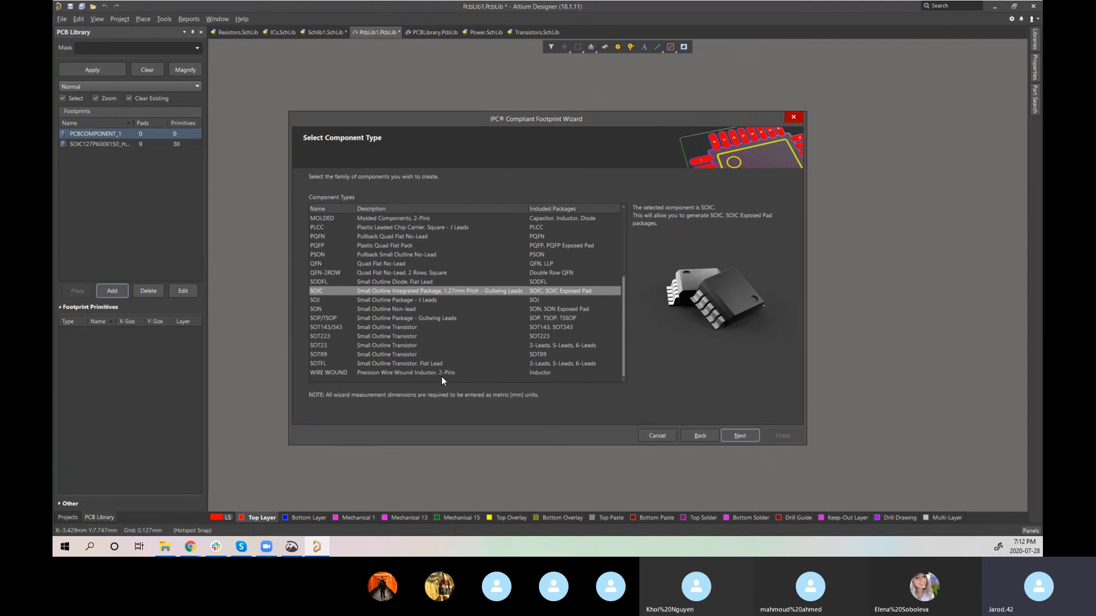
scroll(438, 322, "up", 3)
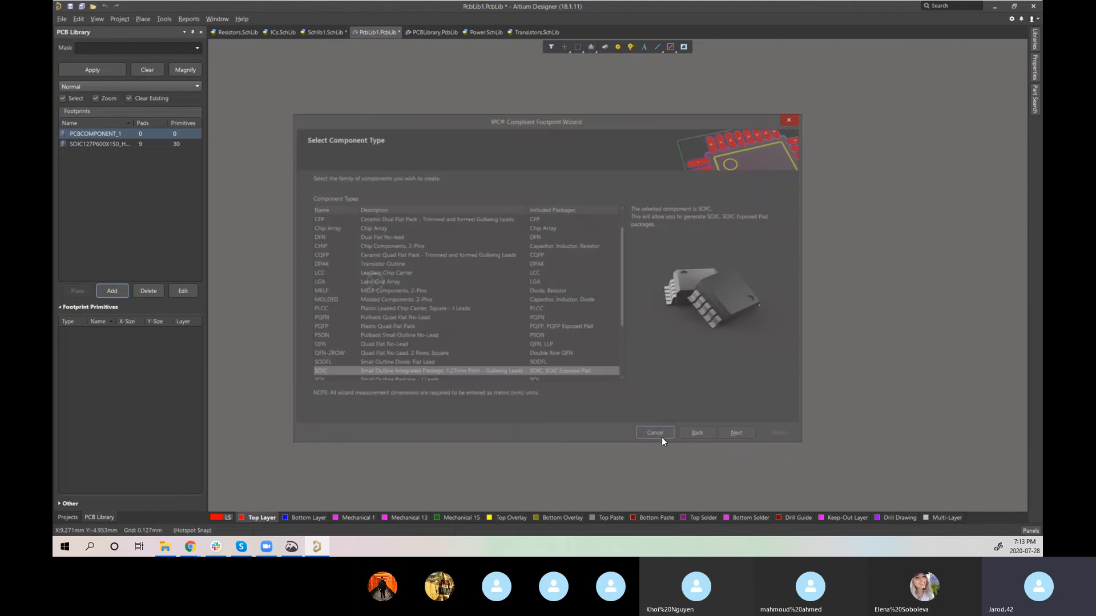
left_click(662, 437)
Step: Place a through-hole pad with designator 1 at the origin of the new footprint
key("p")
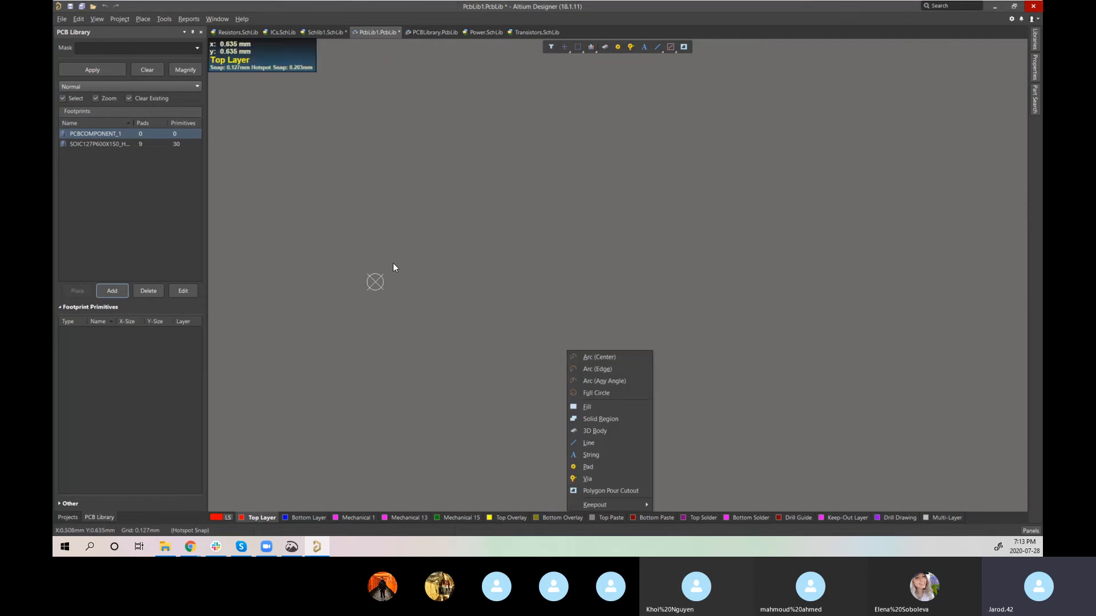
key("p")
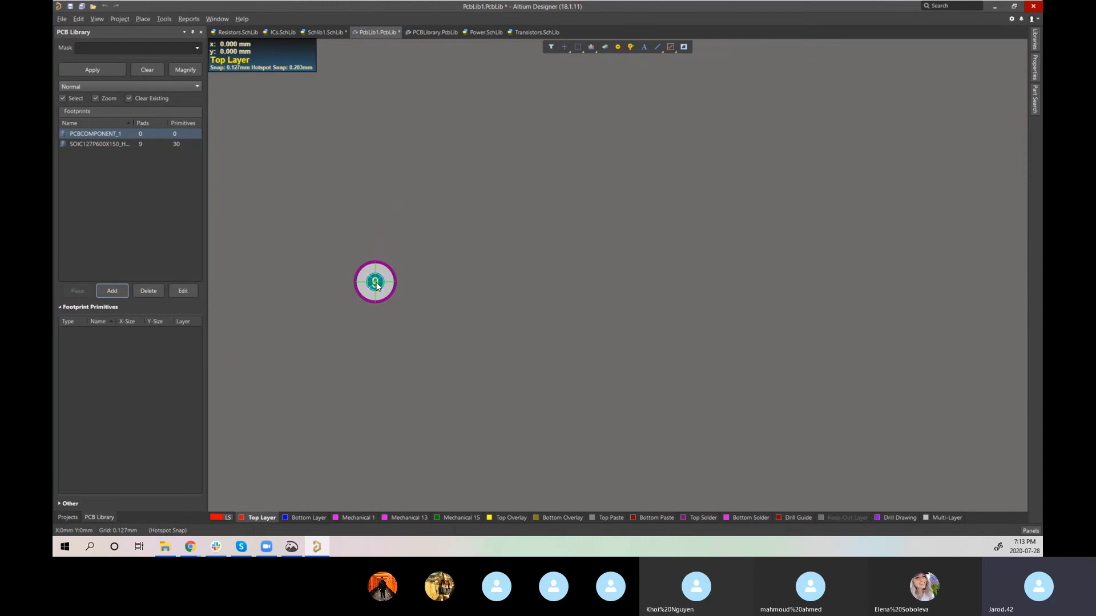
key("Tab")
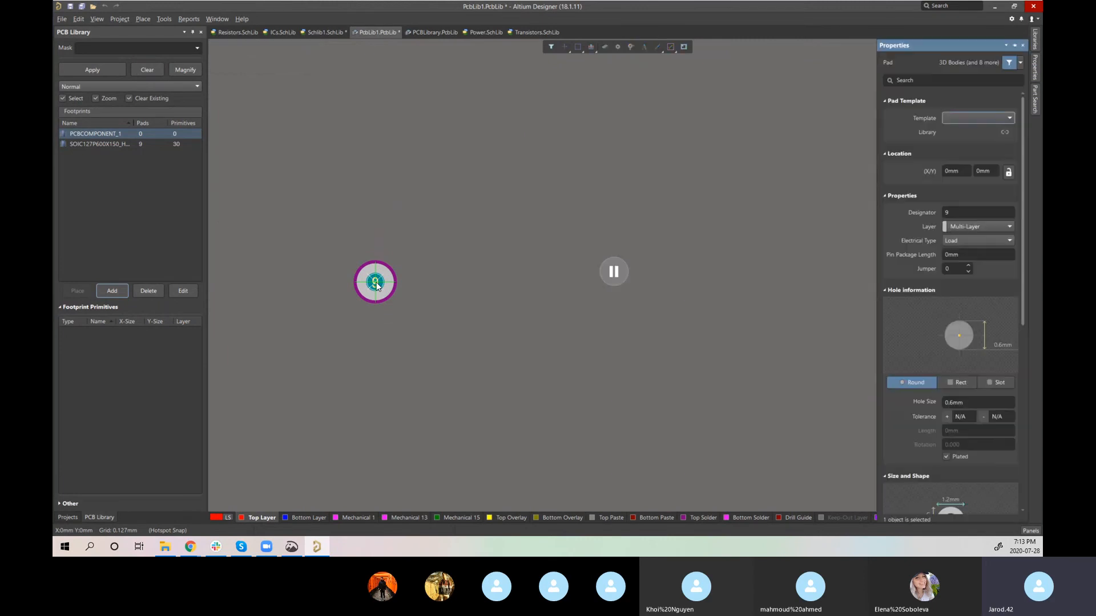
double_click(958, 213)
key("Return")
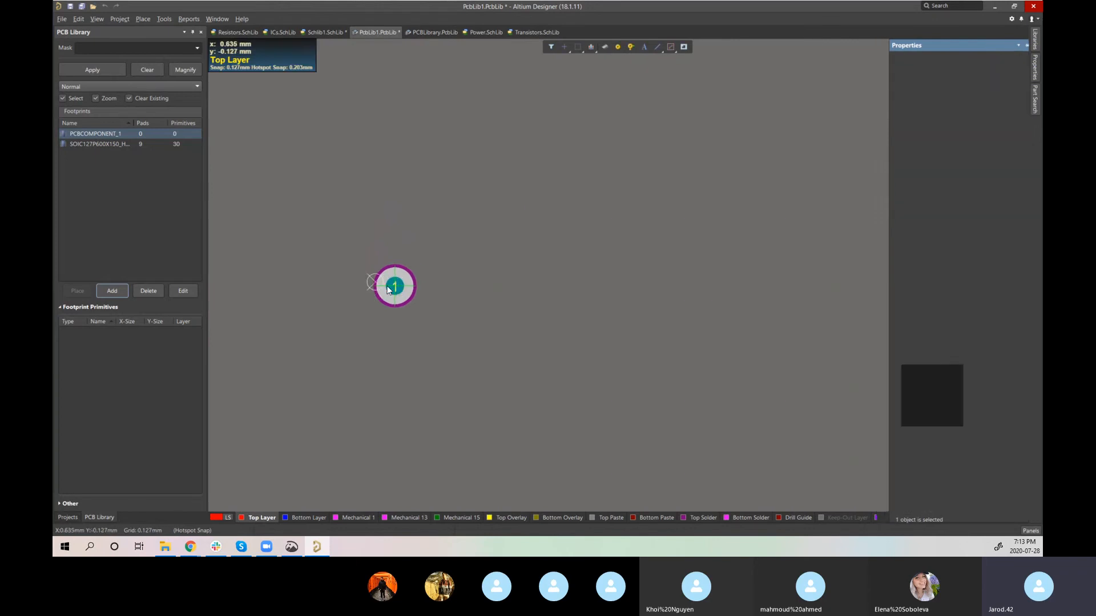
left_click(375, 282)
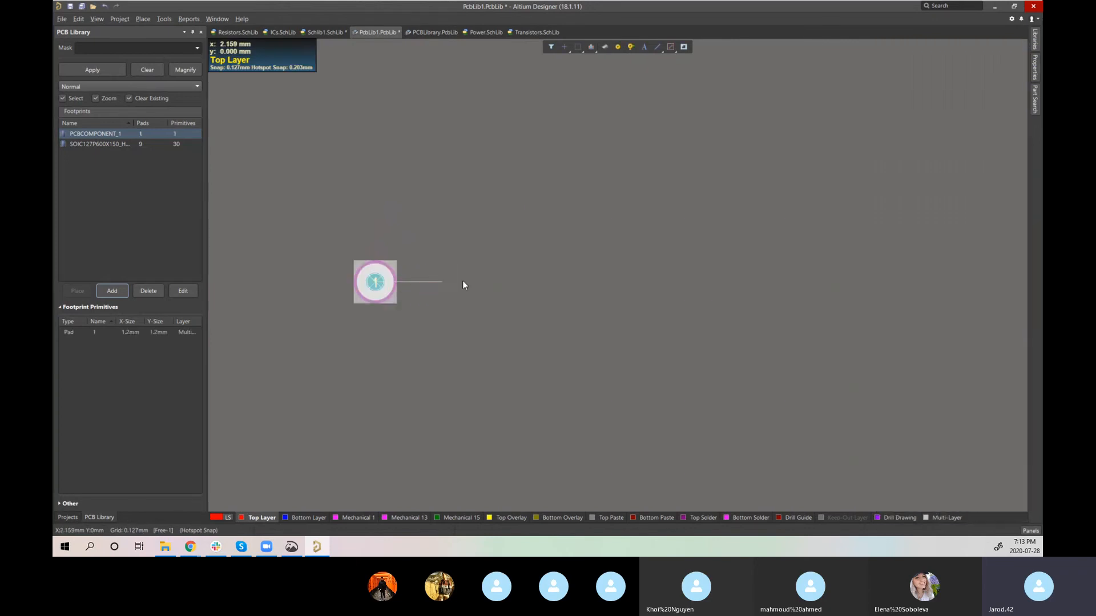
Step: Place pads 2 to 5 in a horizontal row to the right of pad 1, and nudge pad 4 slightly downwards
left_click(442, 282)
left_click(517, 282)
left_click(591, 282)
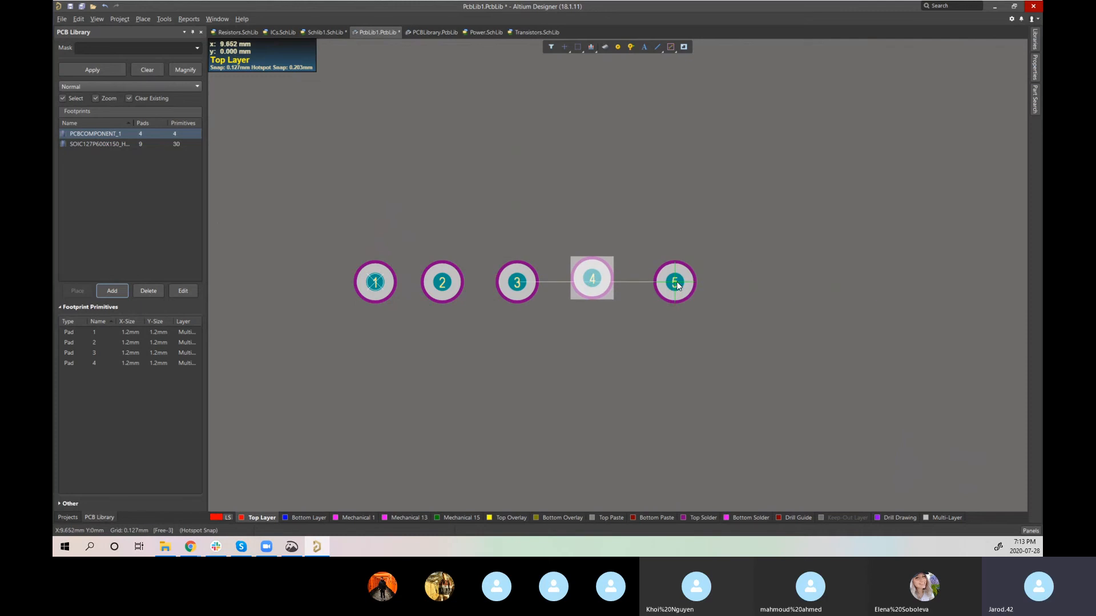
left_click(683, 282)
left_click_drag(590, 284, 590, 291)
Step: Set pad 2's X location to 2.5 mm from the origin
left_click(387, 285)
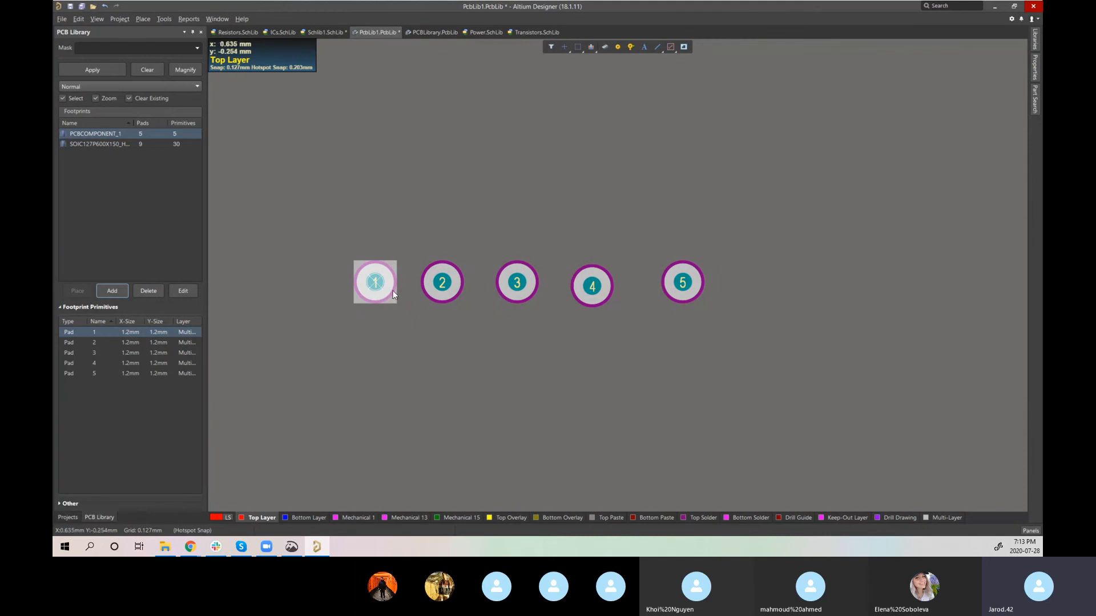
left_click(440, 283)
left_click(440, 283)
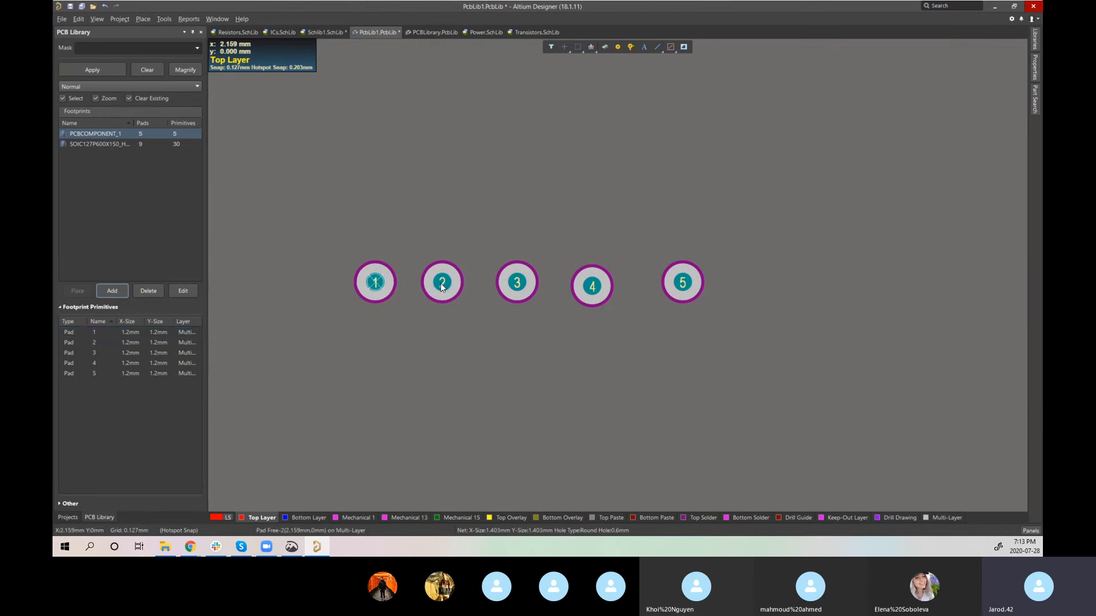
double_click(370, 284)
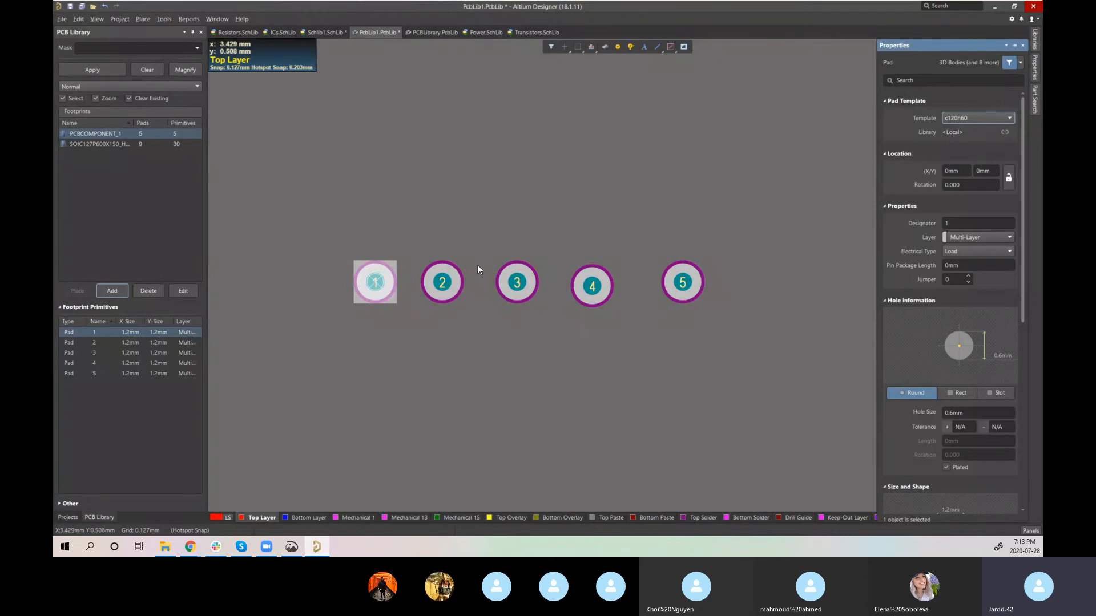
left_click(457, 276)
left_click(954, 169)
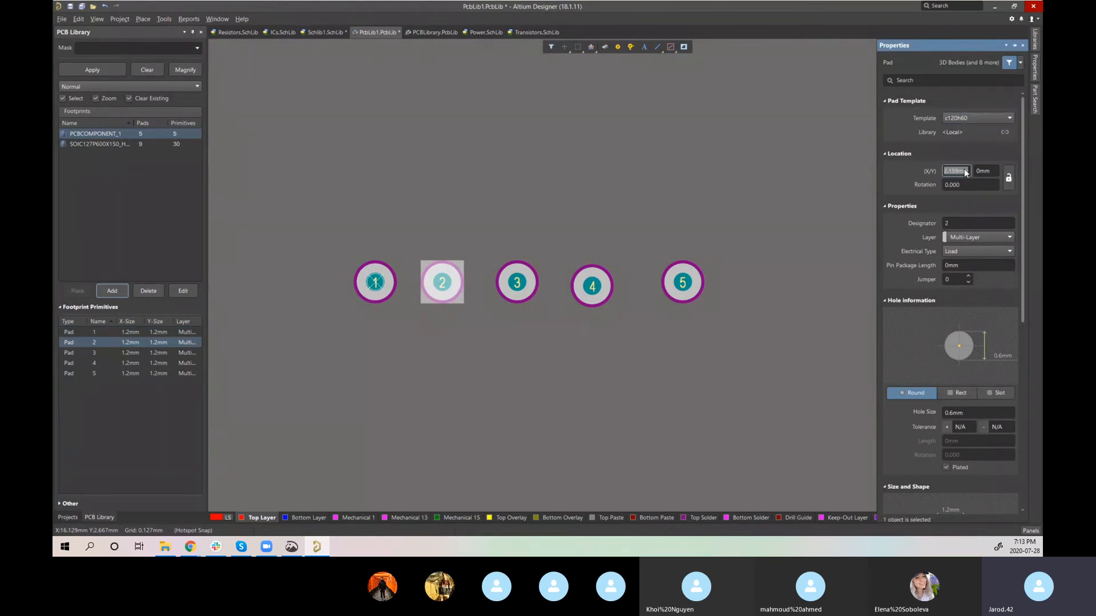
type("2.5")
key("Return")
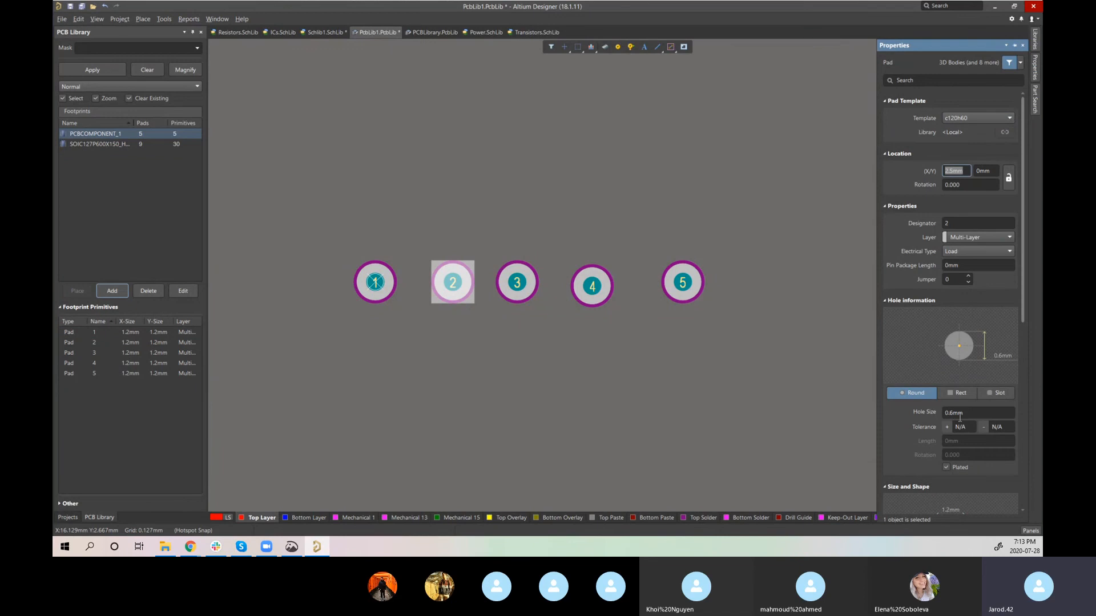
Step: Try a rectangular hole on pad 2 and return the hole shape to round
scroll(960, 417, "down", 1)
scroll(953, 227, "up", 1)
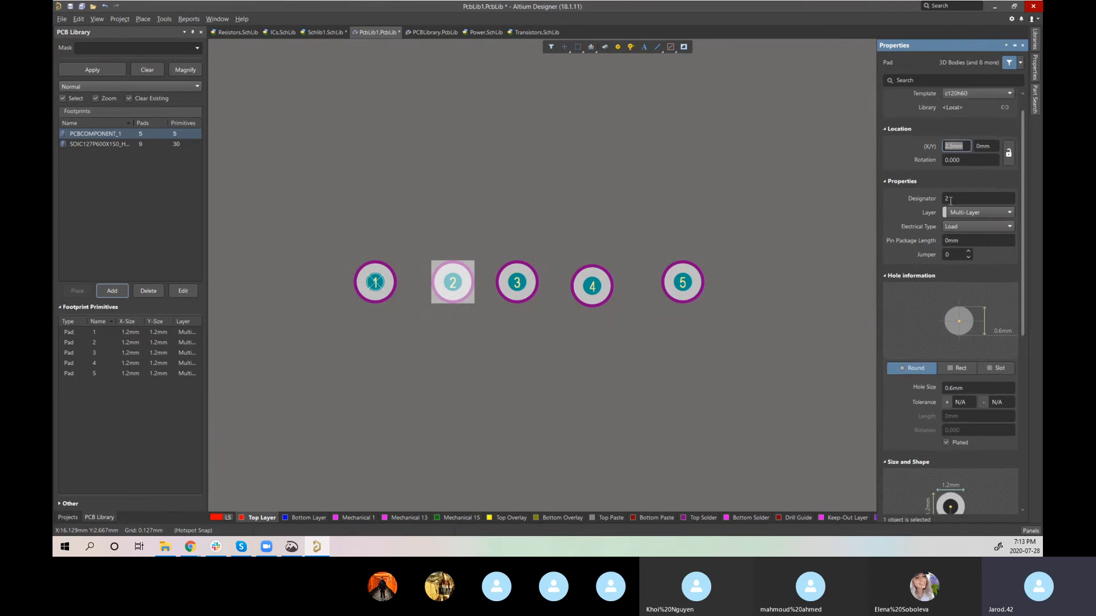
scroll(967, 386, "down", 1)
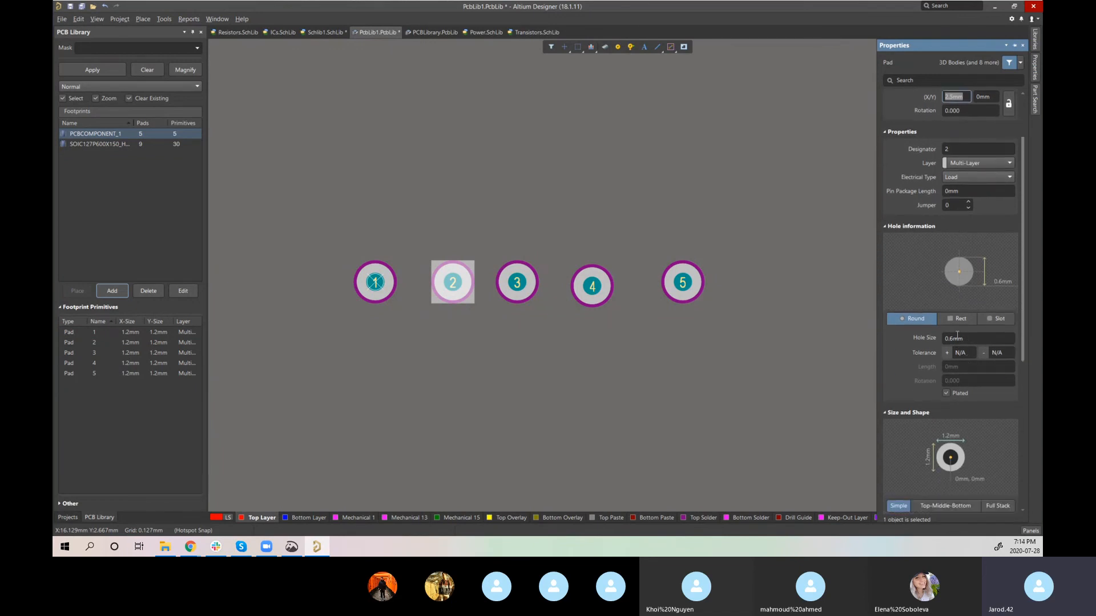
left_click(959, 318)
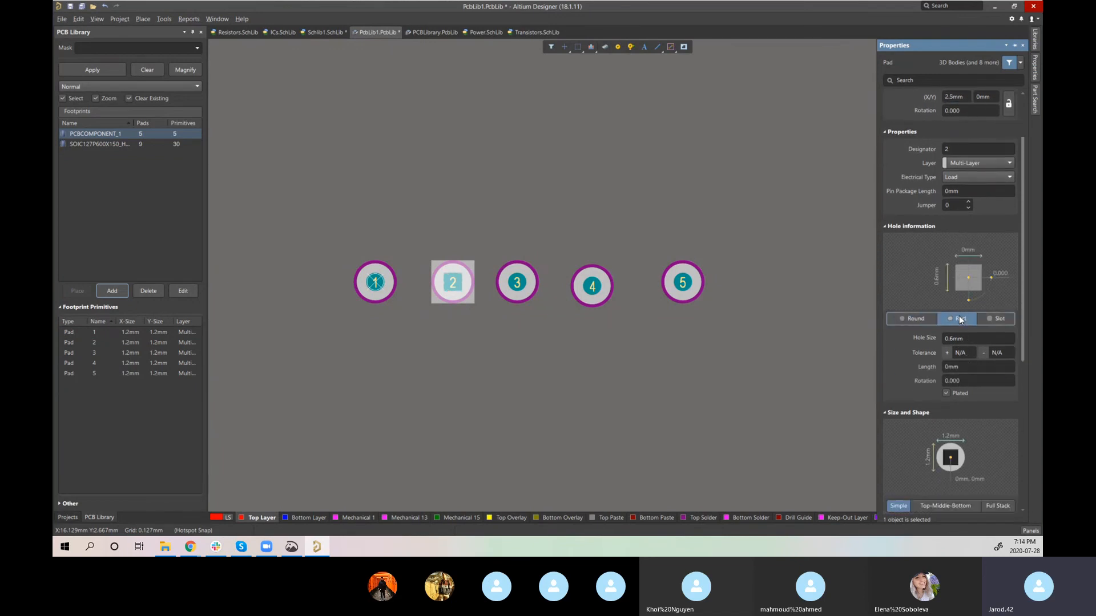
left_click(928, 320)
Step: Set pad 2's hole size to 1 mm
scroll(970, 417, "down", 1)
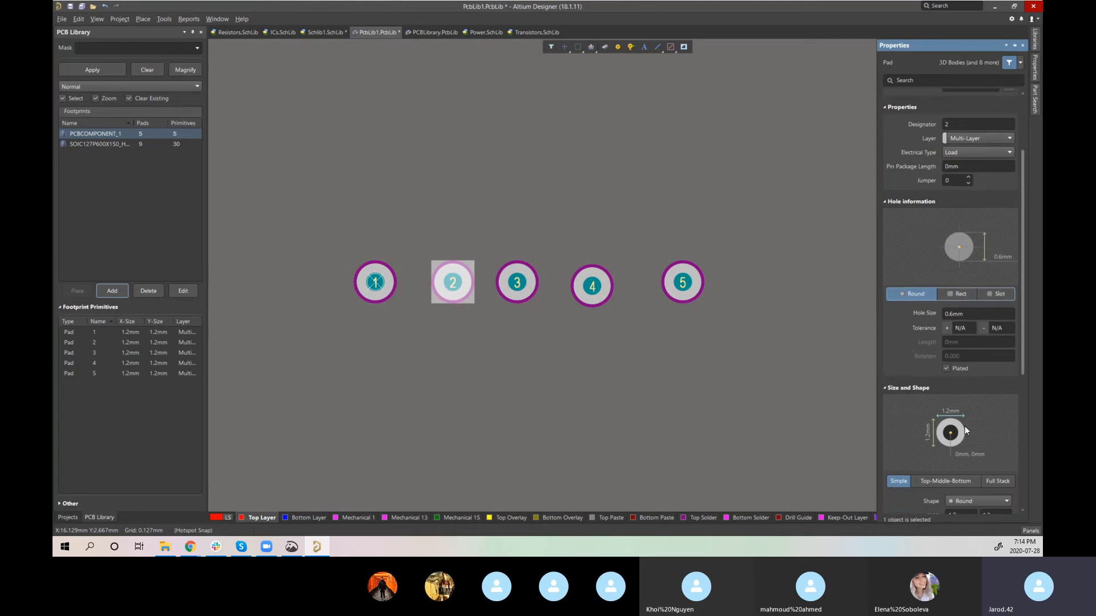
left_click(965, 314)
type("1")
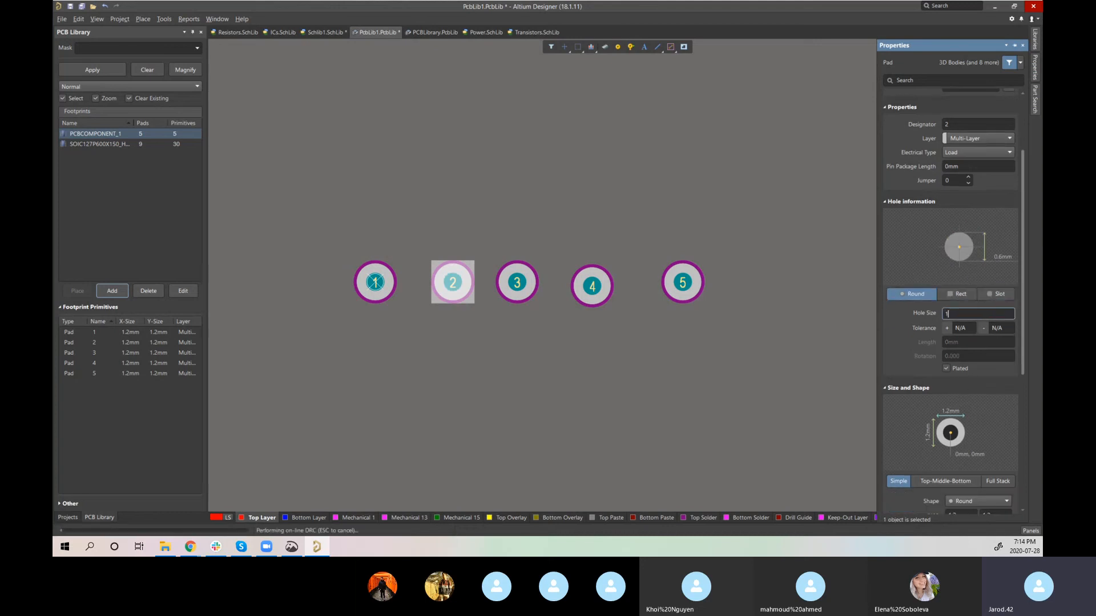
key("Return")
Step: Set pad 2's outer size to 1.5 mm in both X and Y
scroll(973, 342, "down", 4)
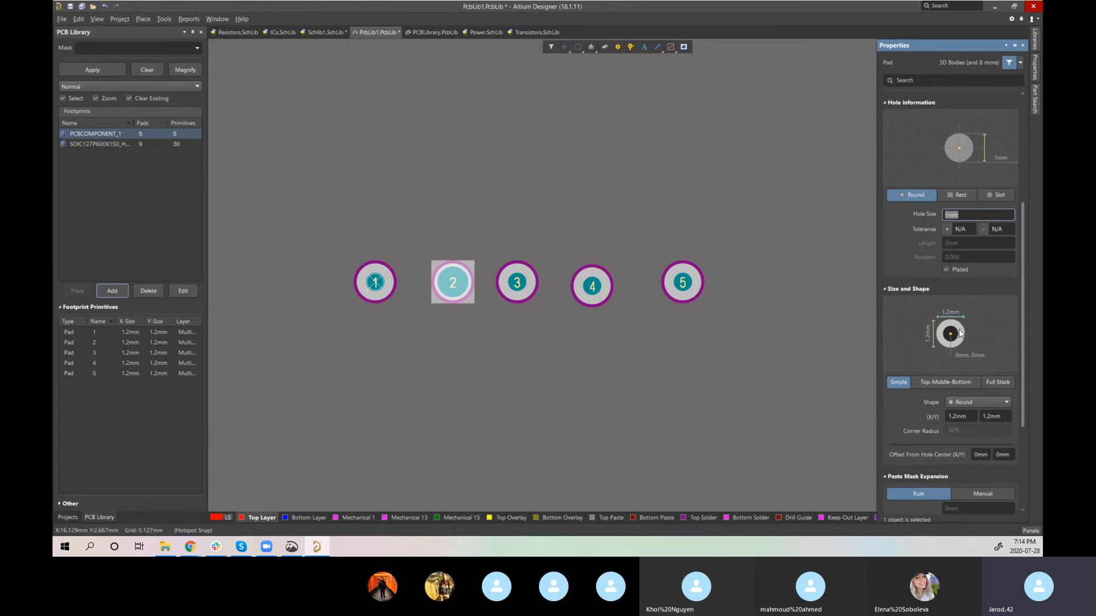
left_click(964, 420)
type("1.5")
key("Return")
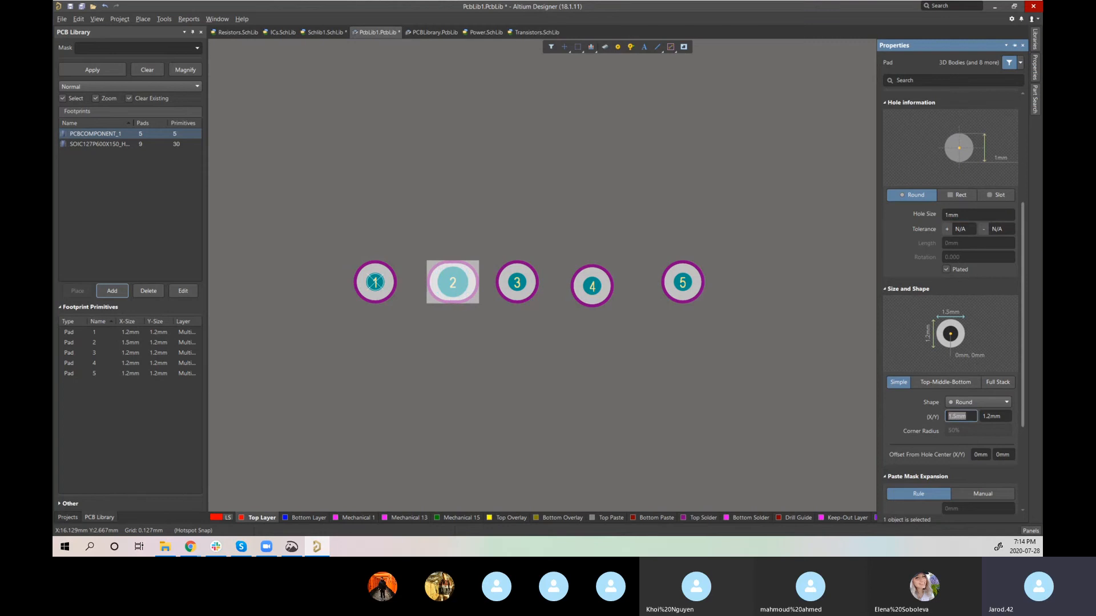
left_click(996, 416)
type("1.5")
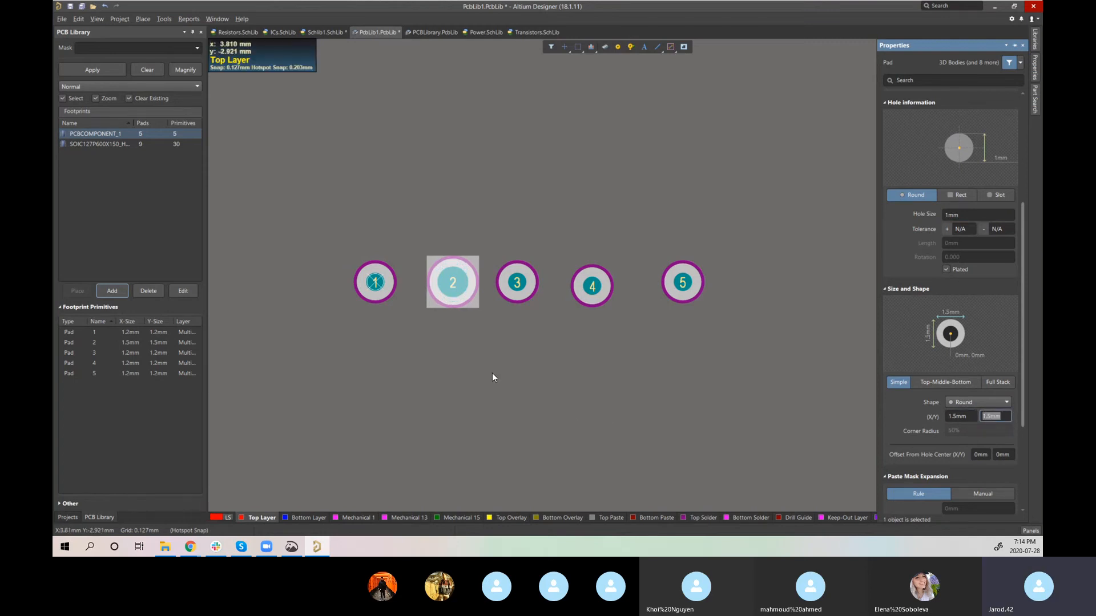
Step: Examine the five through-hole pads in 3D from several angles, comparing pad 2's hole with the others
scroll(474, 300, "up", 2, "ctrl")
scroll(458, 334, "up", 3, "ctrl")
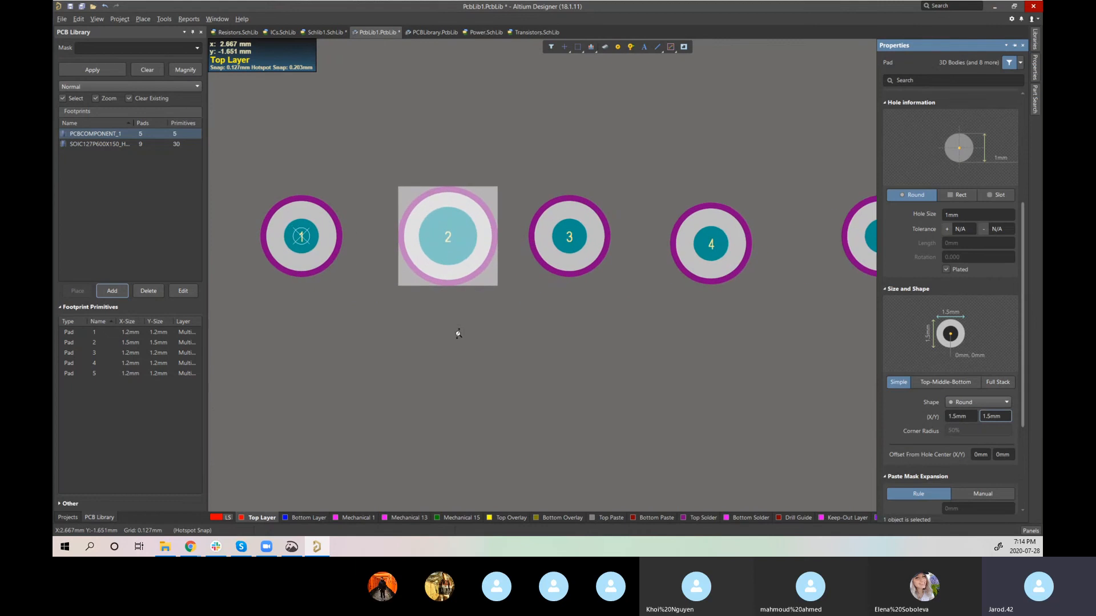
key("3")
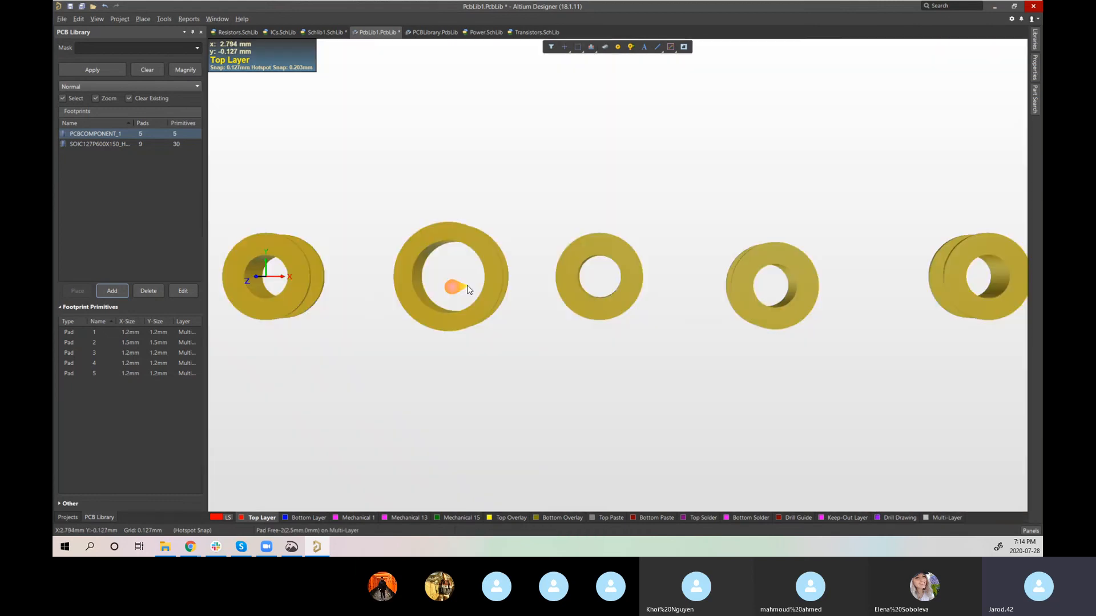
right_click_drag(457, 289, 522, 298, "shift")
scroll(659, 342, "down", 3, "ctrl")
scroll(655, 325, "up", 4, "ctrl")
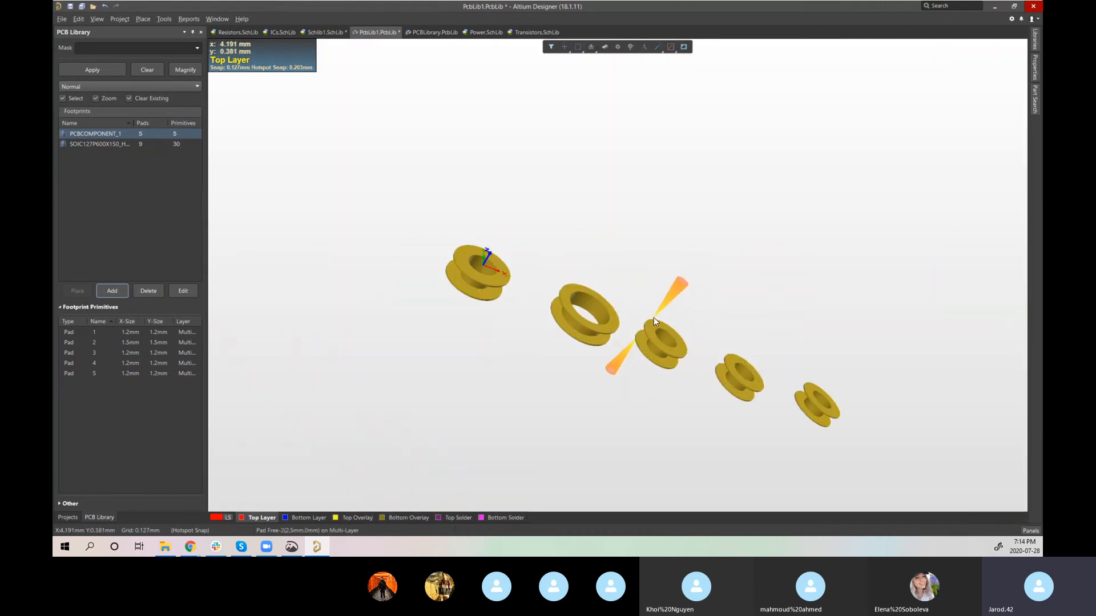
right_click_drag(632, 318, 626, 351, "shift")
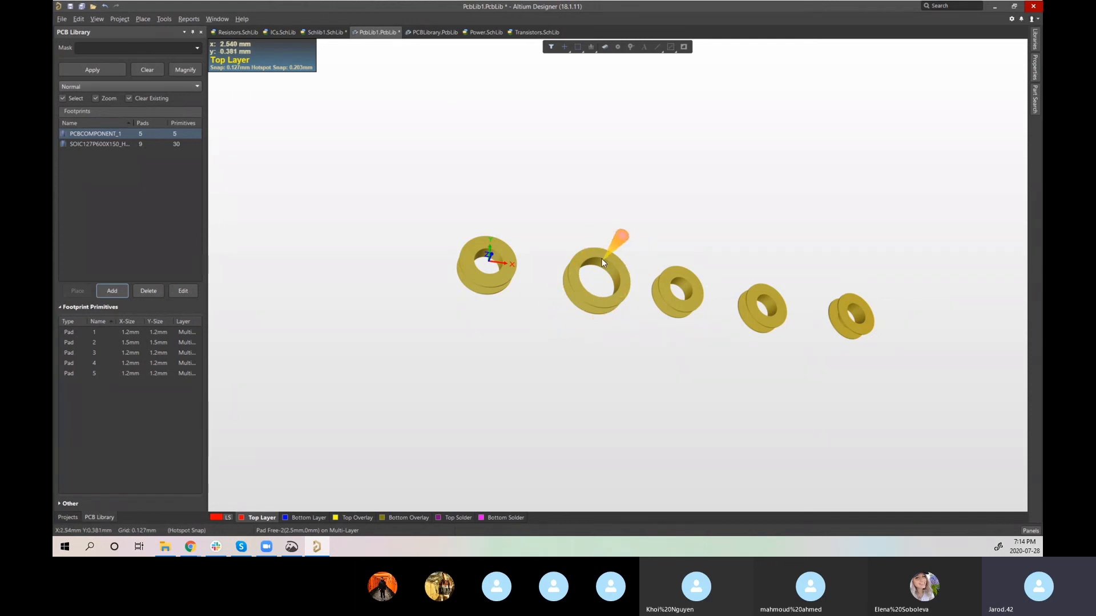
Step: Try an outer size of 1.1 mm in both X and Y on pad 2, keeping its round shape
key("2")
double_click(461, 292)
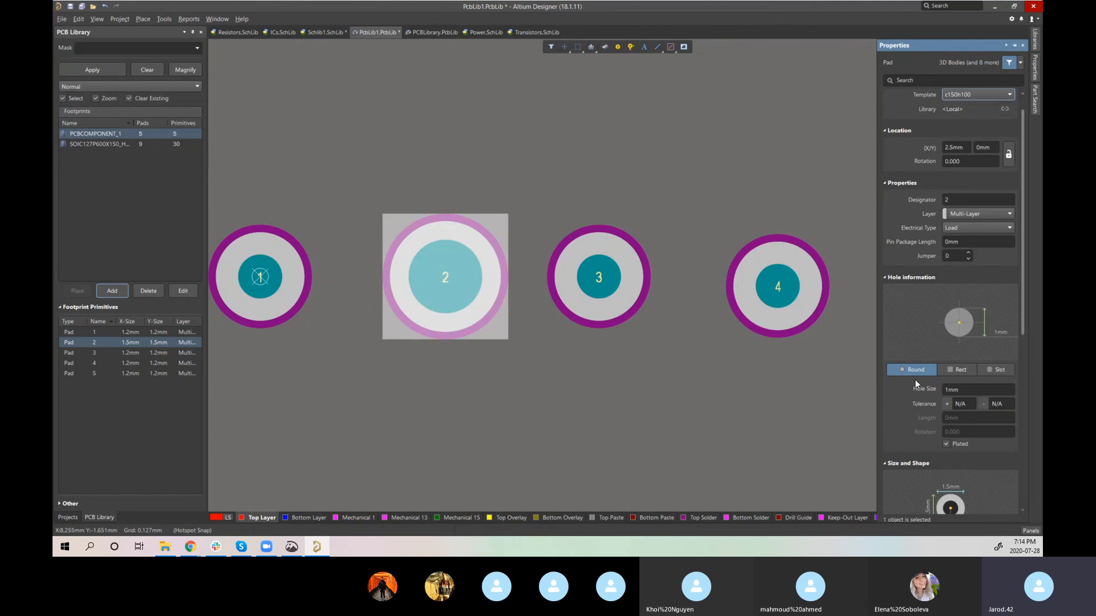
scroll(962, 395, "down", 3)
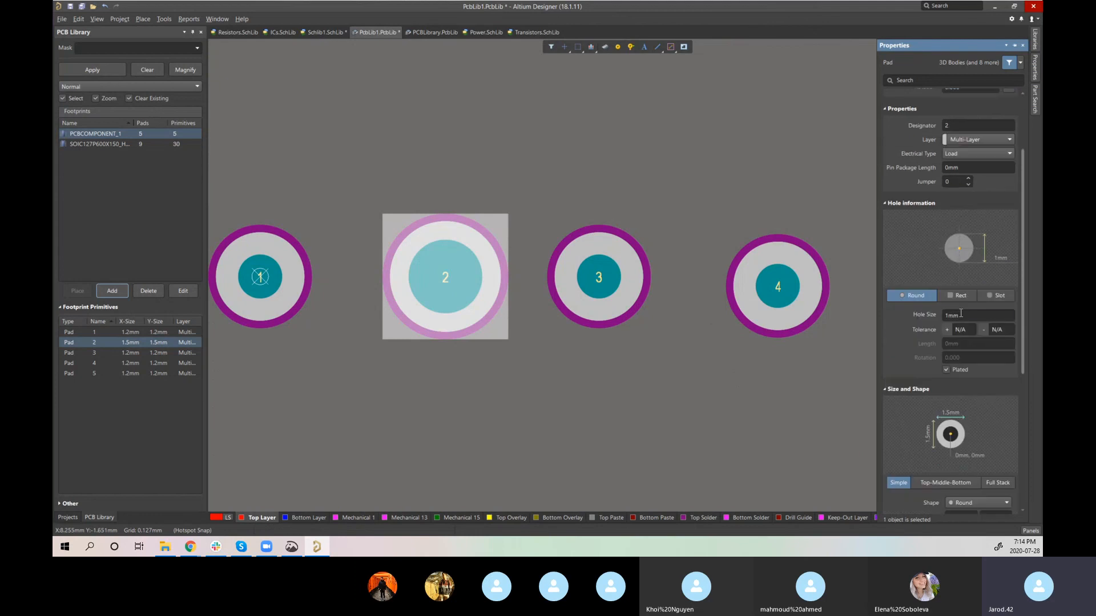
scroll(956, 366, "down", 5)
left_click(964, 396)
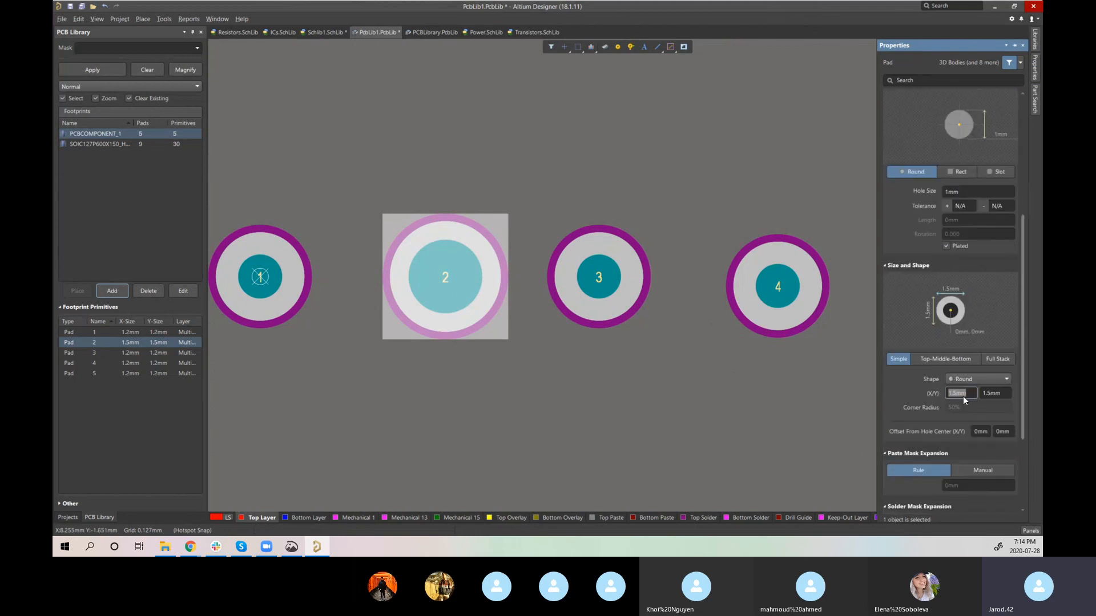
type("1.1")
key("Tab")
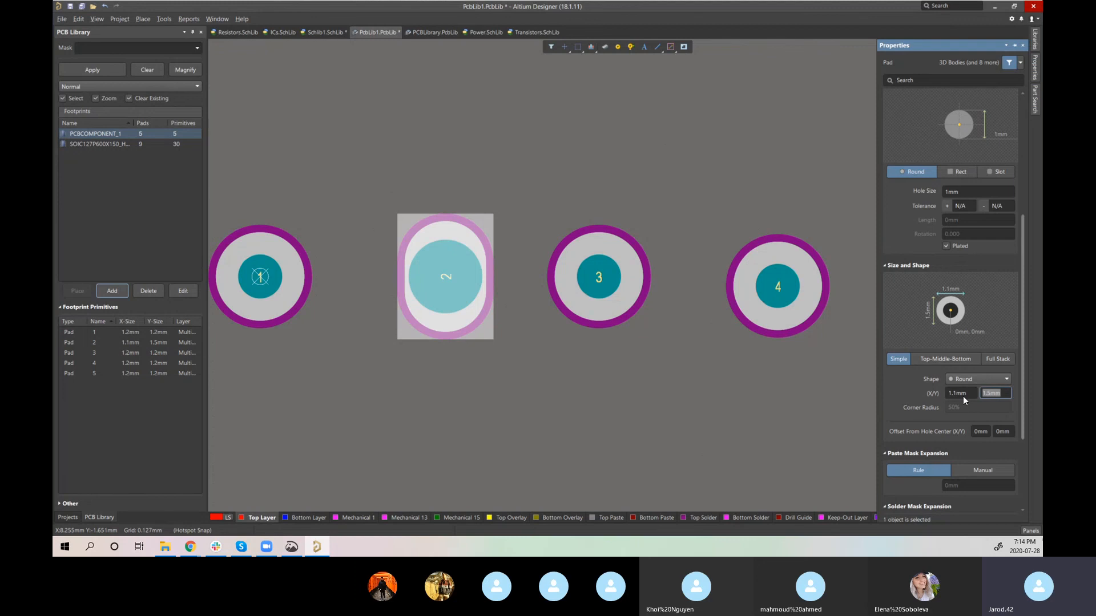
type("1.1")
key("Tab")
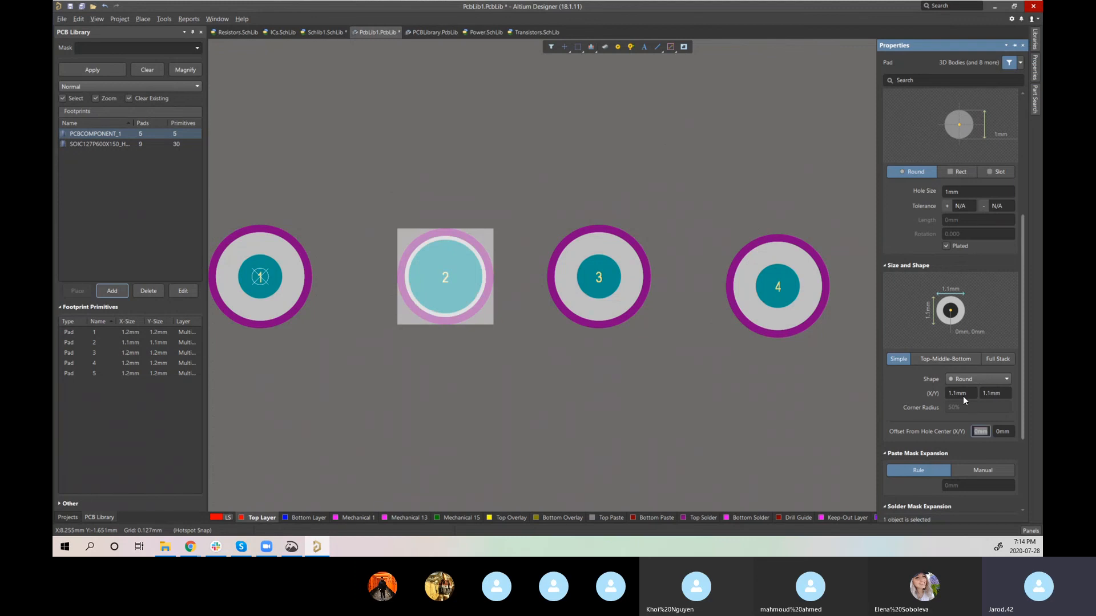
left_click(798, 431)
Step: Examine pad 2's thin copper ring in 3D and compare it with the neighbouring through-hole pads
key("3")
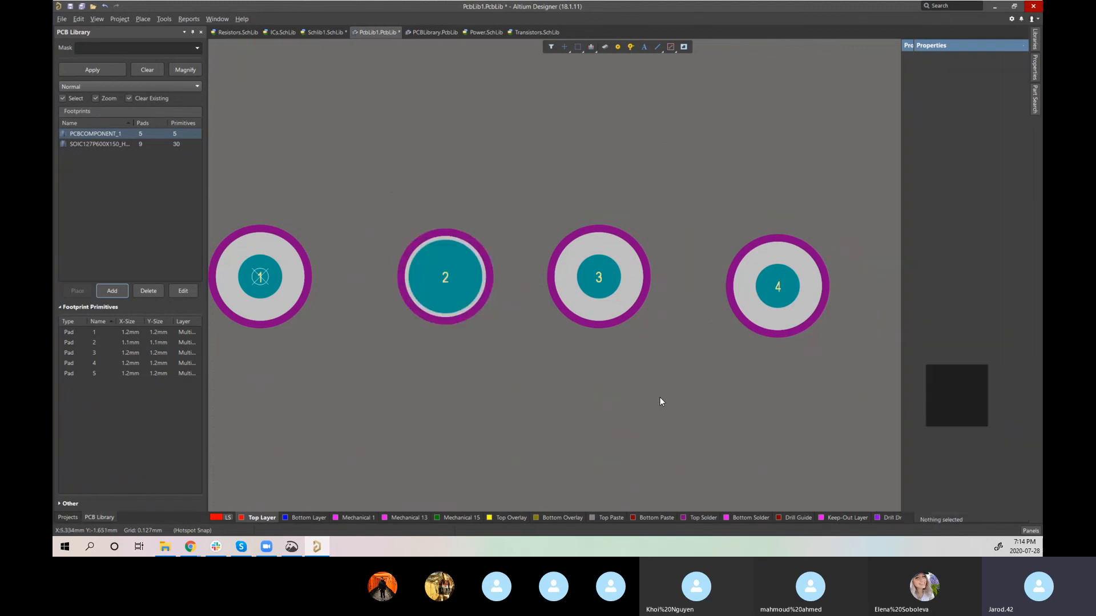
scroll(585, 283, "down", 2)
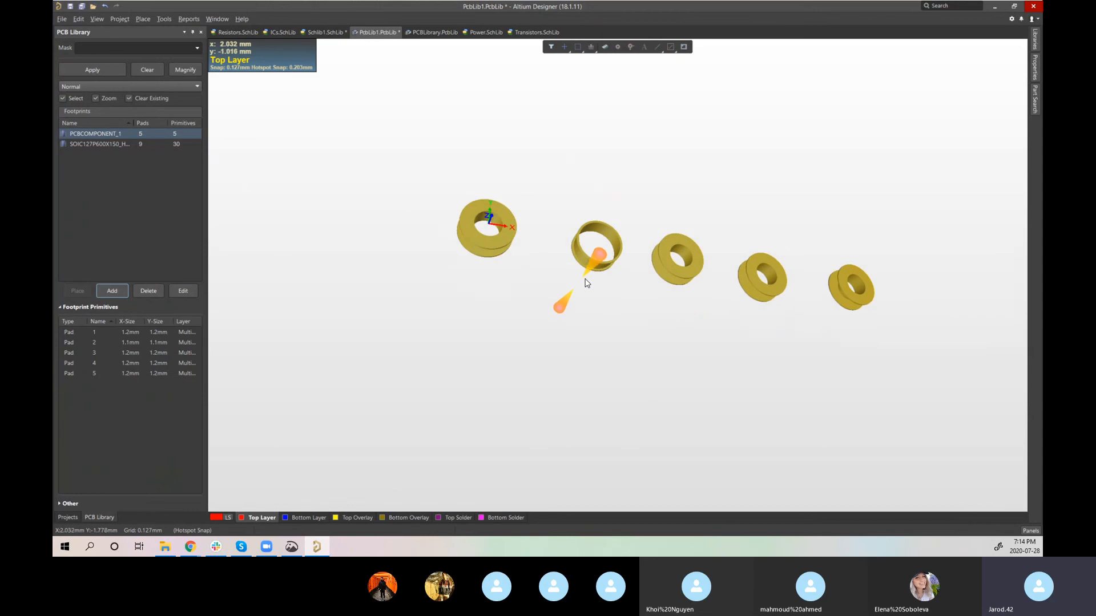
scroll(593, 266, "up", 2)
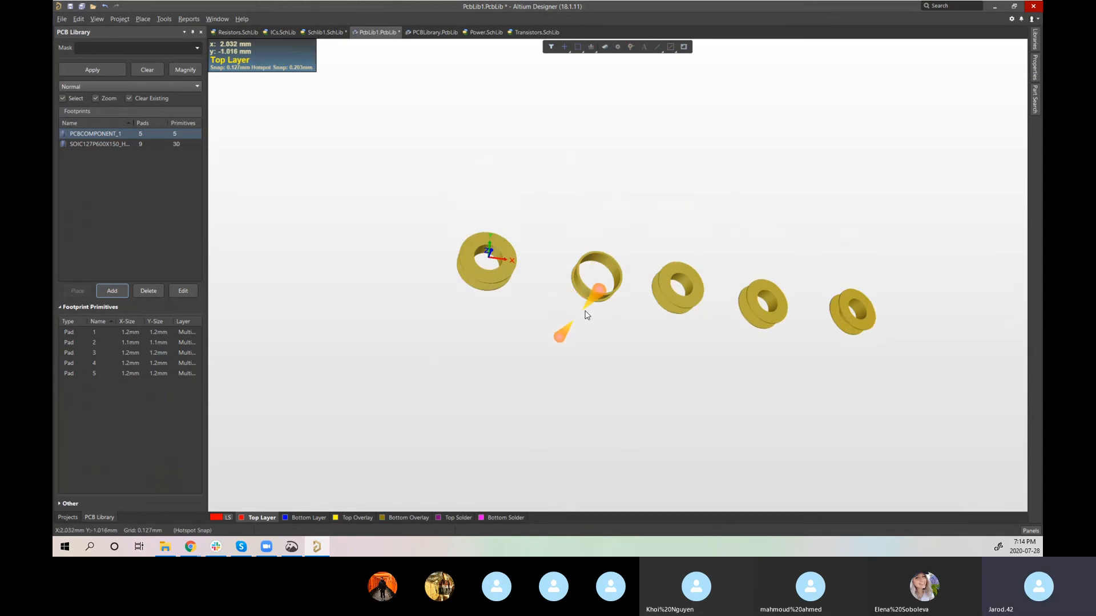
key("0")
scroll(584, 285, "down", 5)
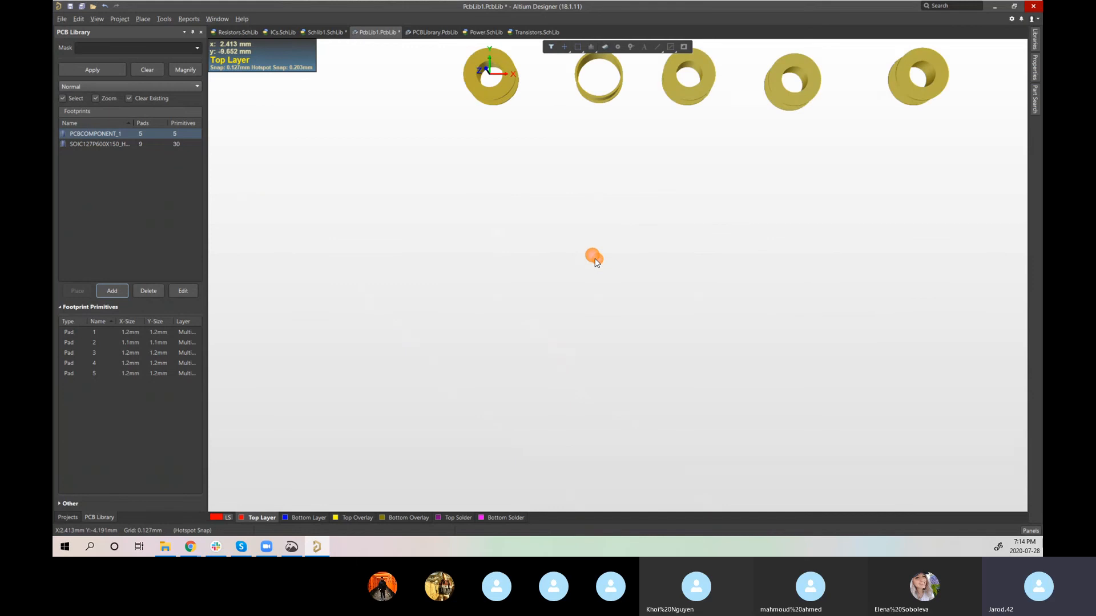
scroll(597, 257, "up", 4)
scroll(601, 249, "up", 3, "ctrl")
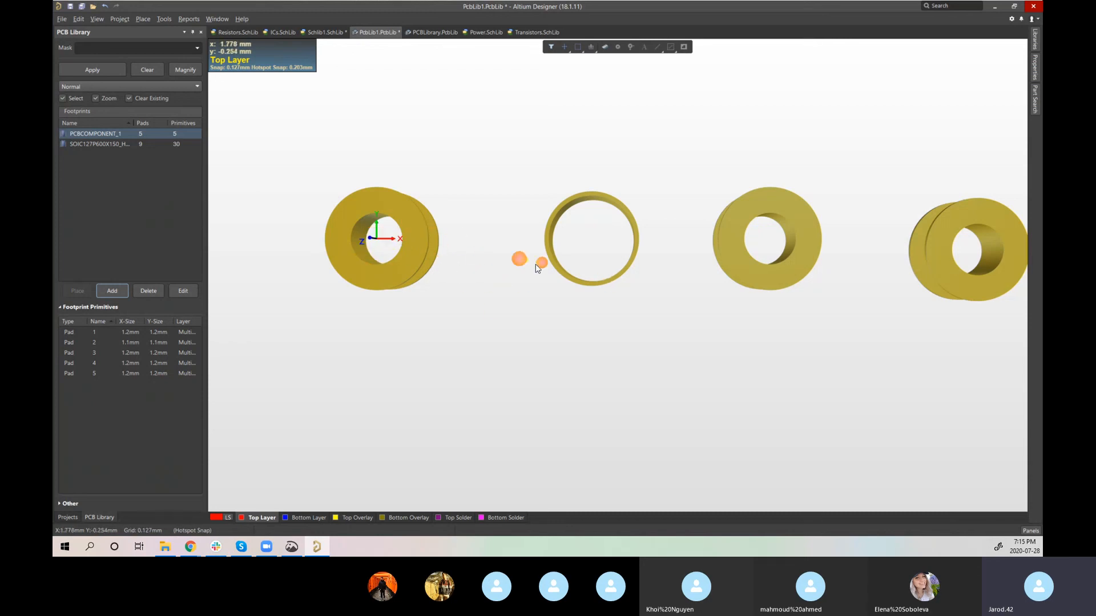
Step: Set pad 2's outer size to 1.5 mm in both X and Y
key("2")
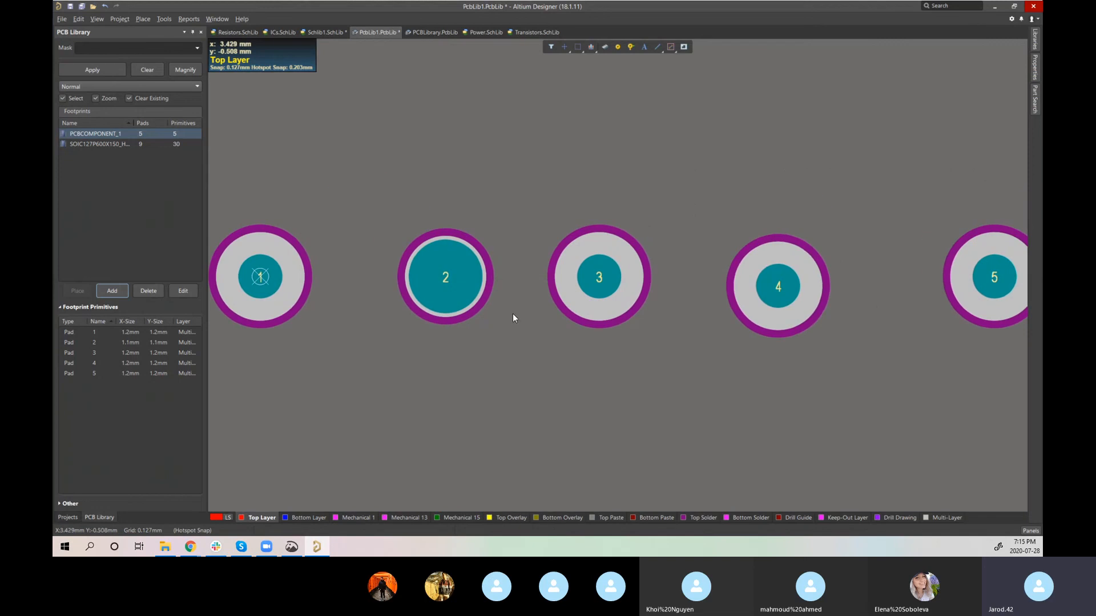
double_click(452, 290)
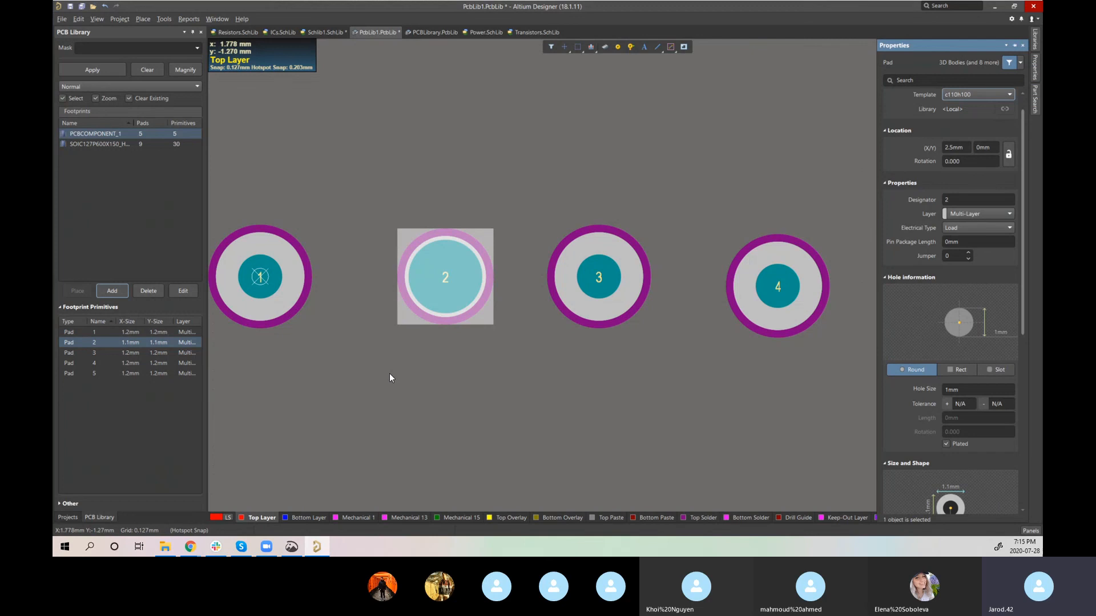
scroll(954, 414, "down", 3)
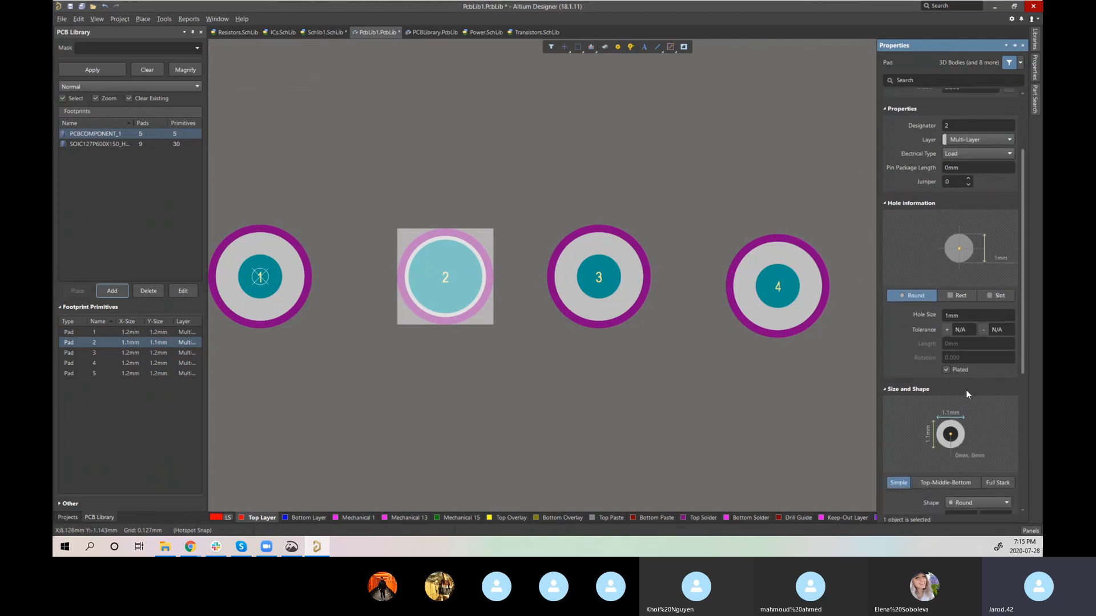
left_click(964, 292)
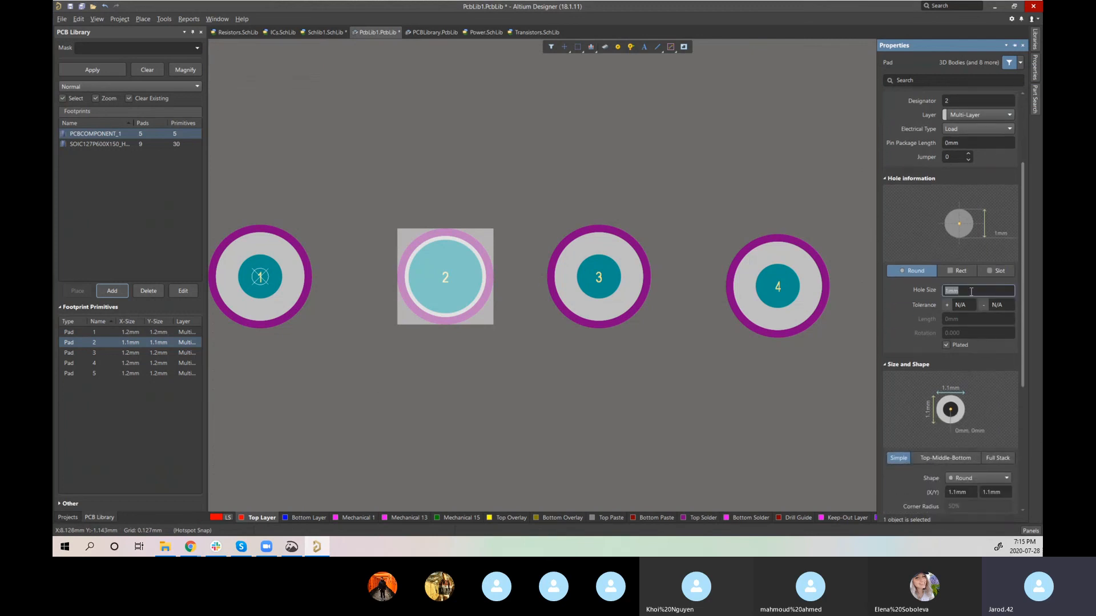
scroll(965, 369, "down", 2)
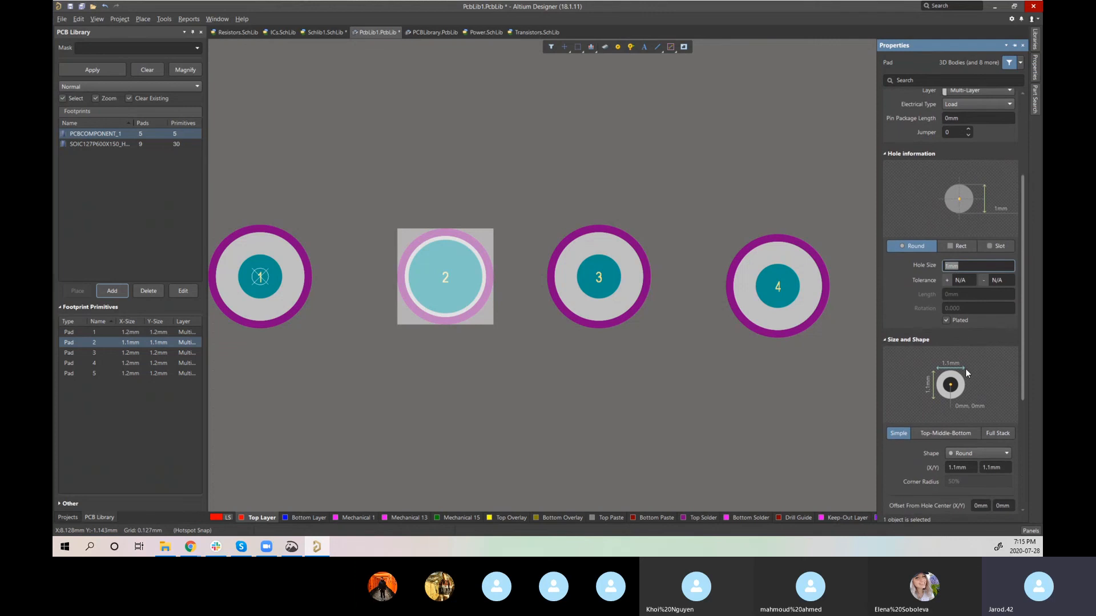
left_click(961, 419)
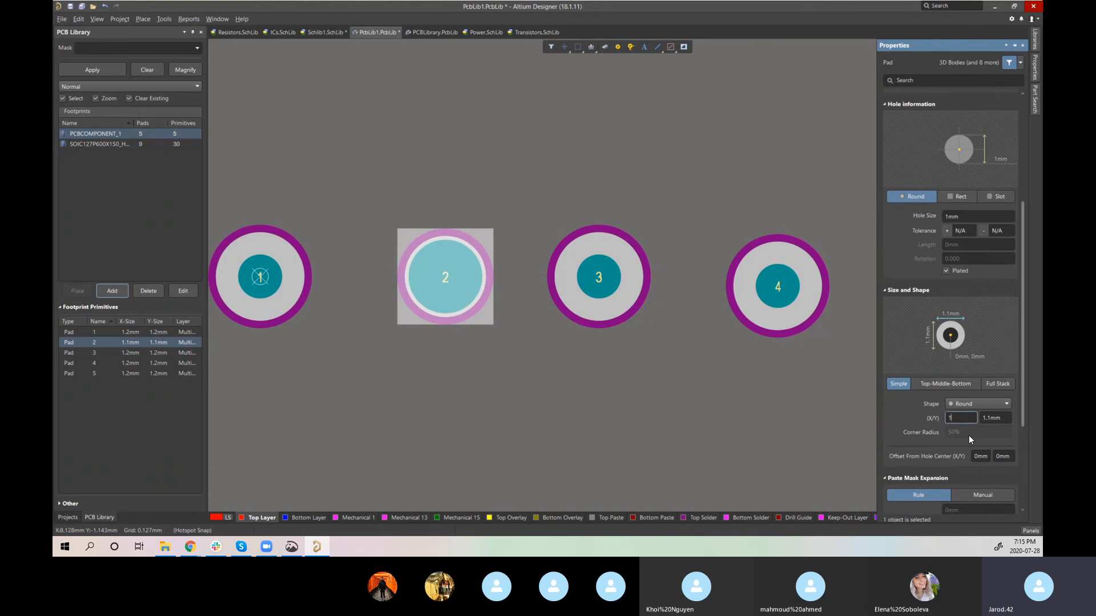
type("1.5")
key("Tab")
type("1")
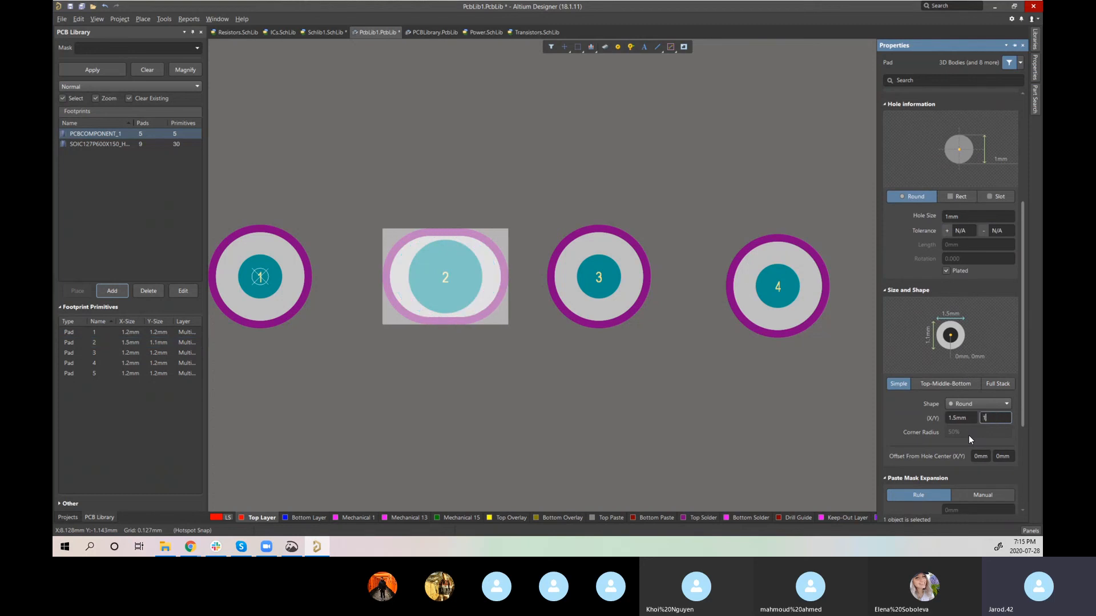
type(".5")
key("Return")
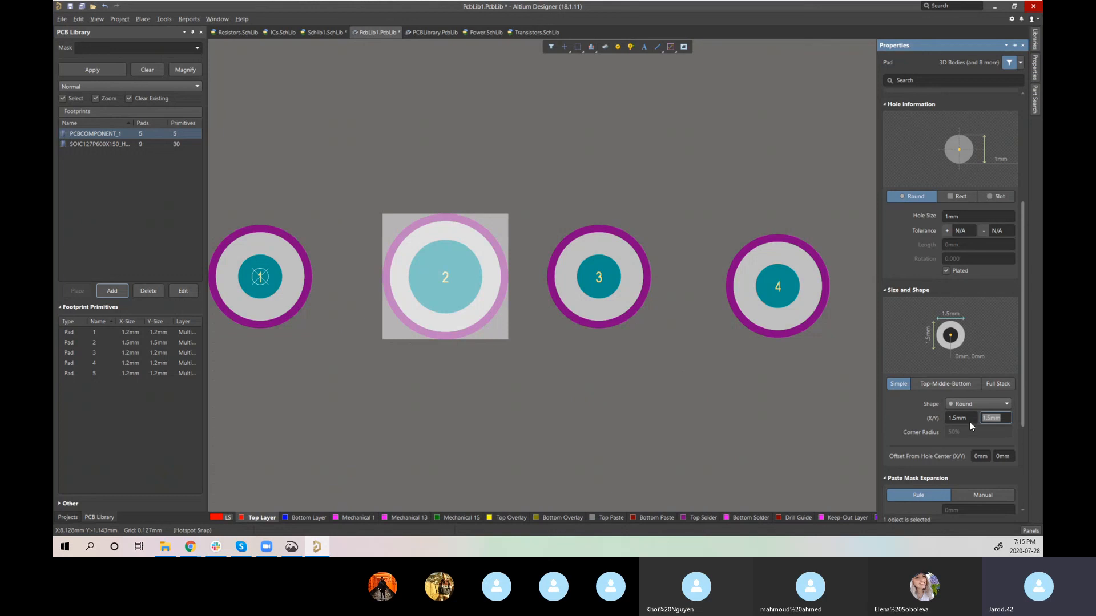
Step: Enlarge pad 2's outer size to 2 mm in both X and Y, and move pad 3 farther away from it
left_click(973, 421)
type("2")
key("Tab")
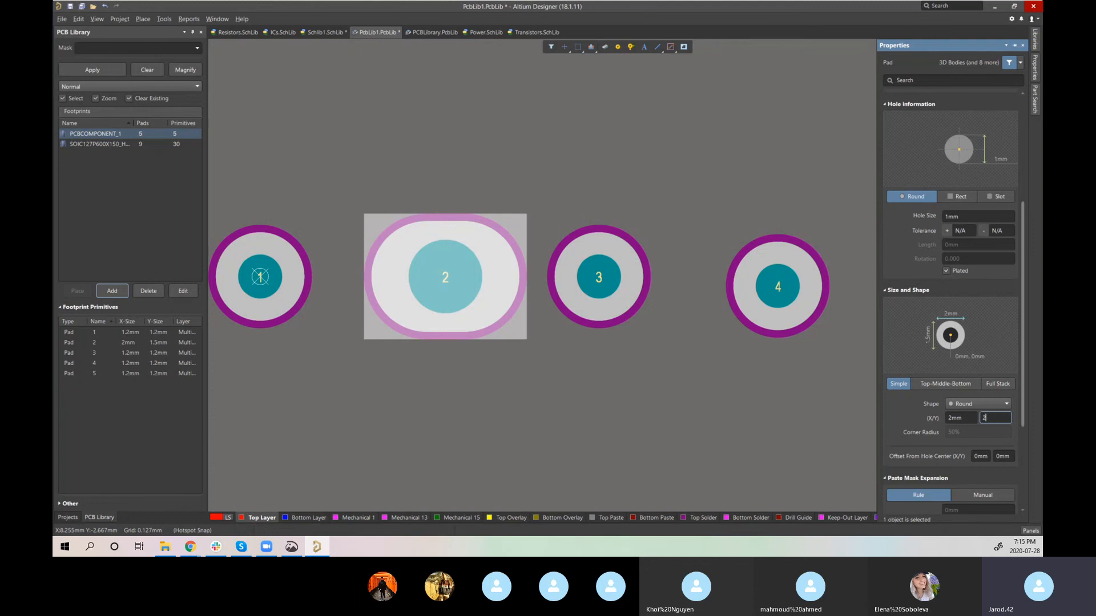
key("Return")
left_click(621, 392)
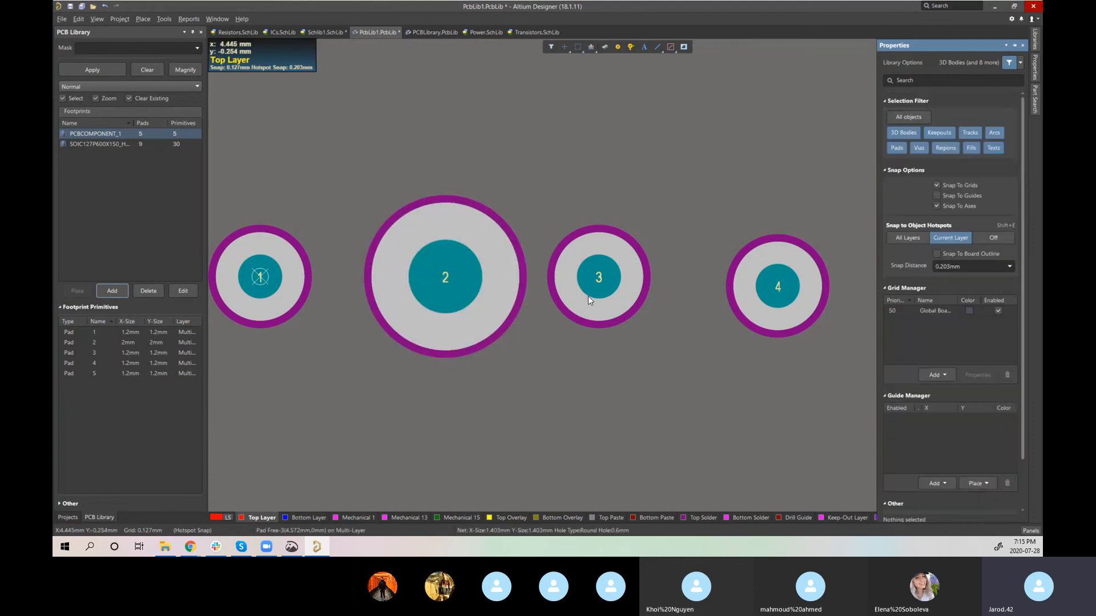
left_click_drag(597, 282, 636, 277)
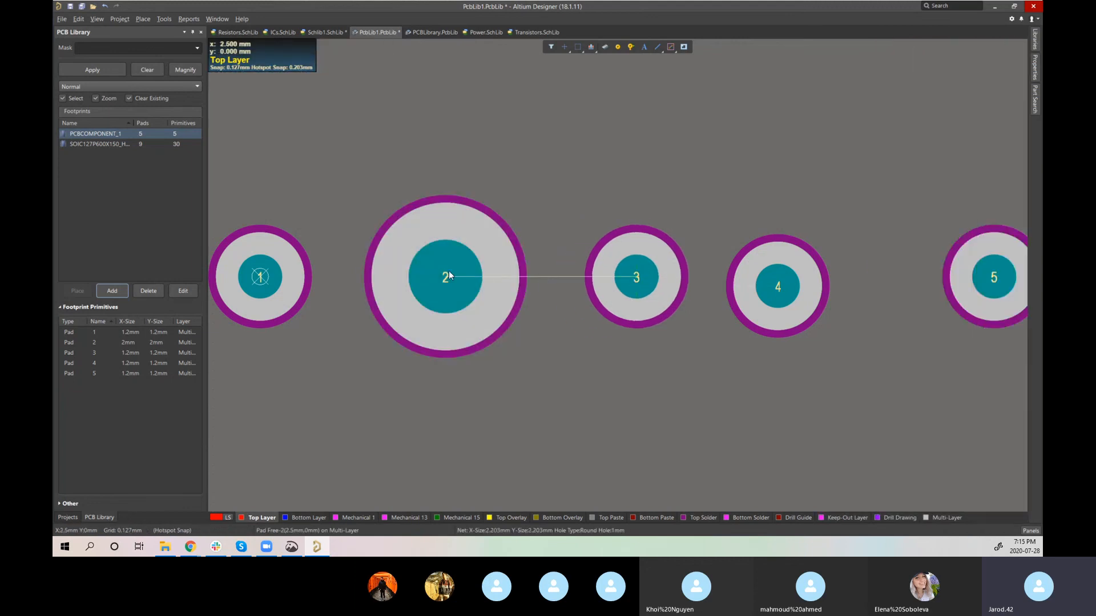
Step: Set pad 1's round hole size to 1 mm
double_click(266, 282)
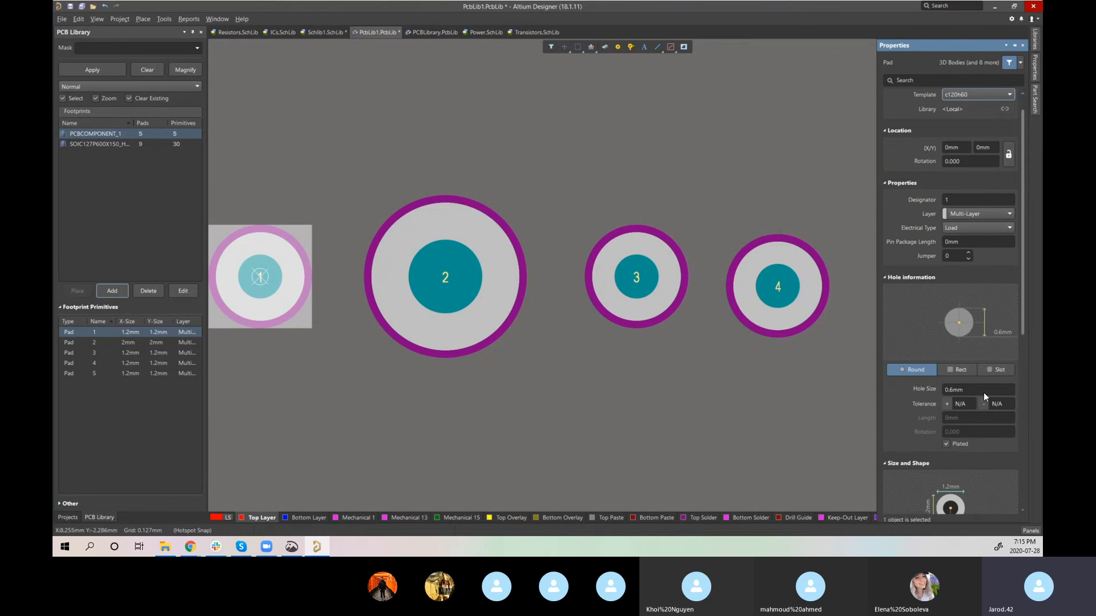
left_click(961, 391)
type("1")
scroll(964, 420, "down", 2)
scroll(953, 483, "down", 3)
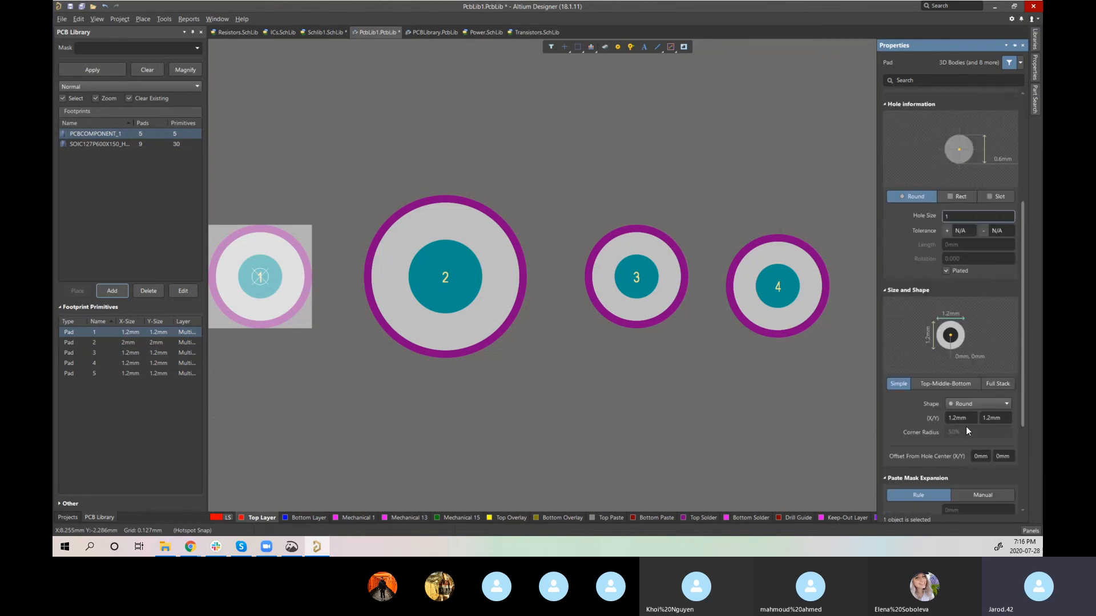
Step: Set pad 1's outer size to 2 mm in both X and Y
left_click(961, 418)
left_click(1000, 419)
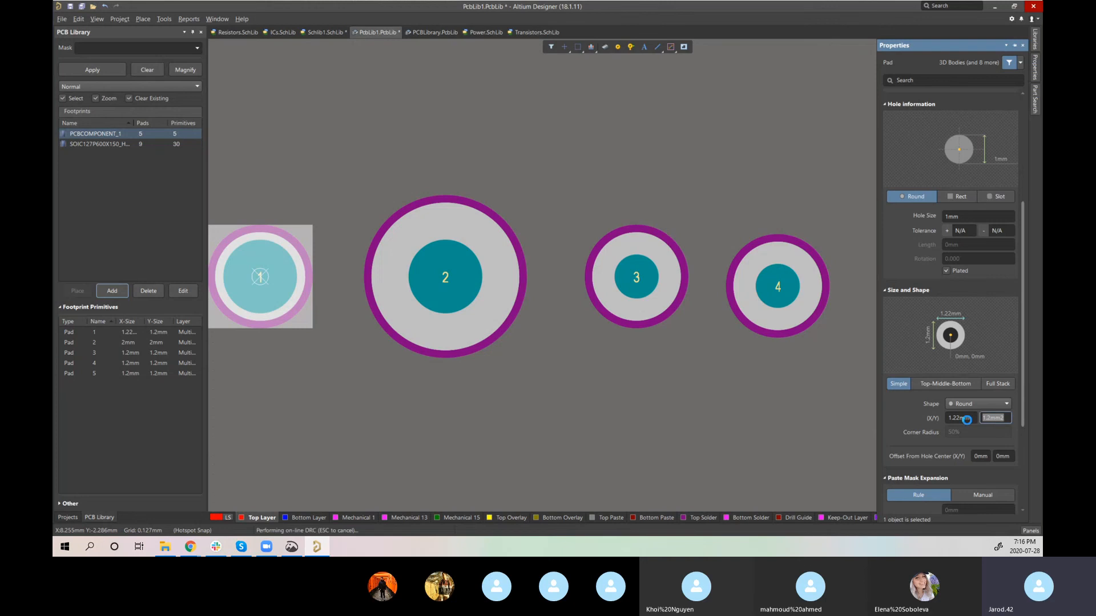
left_click(968, 421)
type("2")
left_click(992, 420)
type("2")
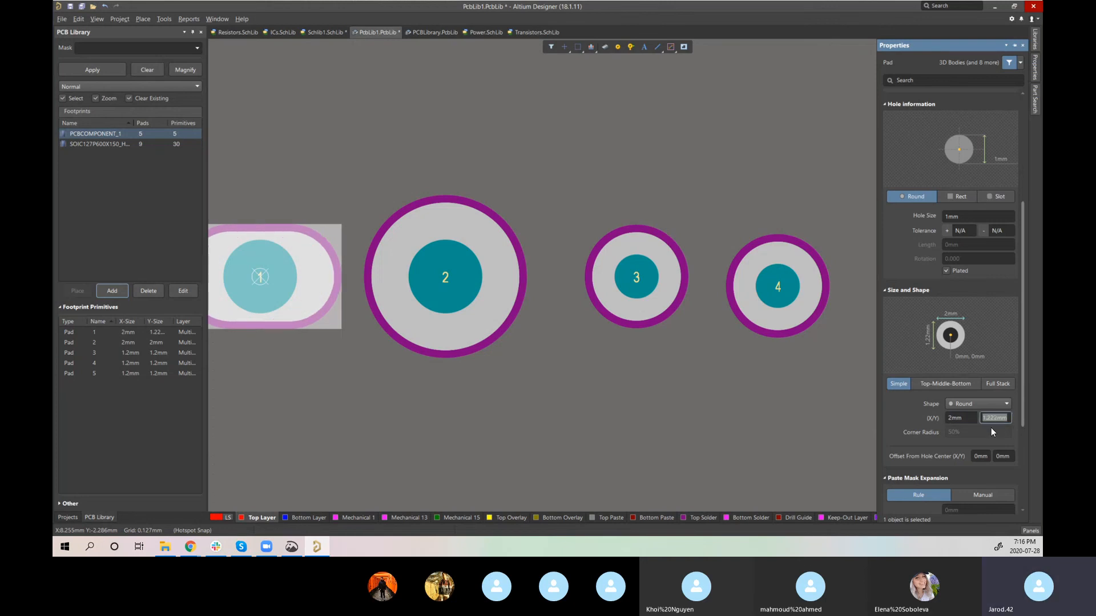
key("Return")
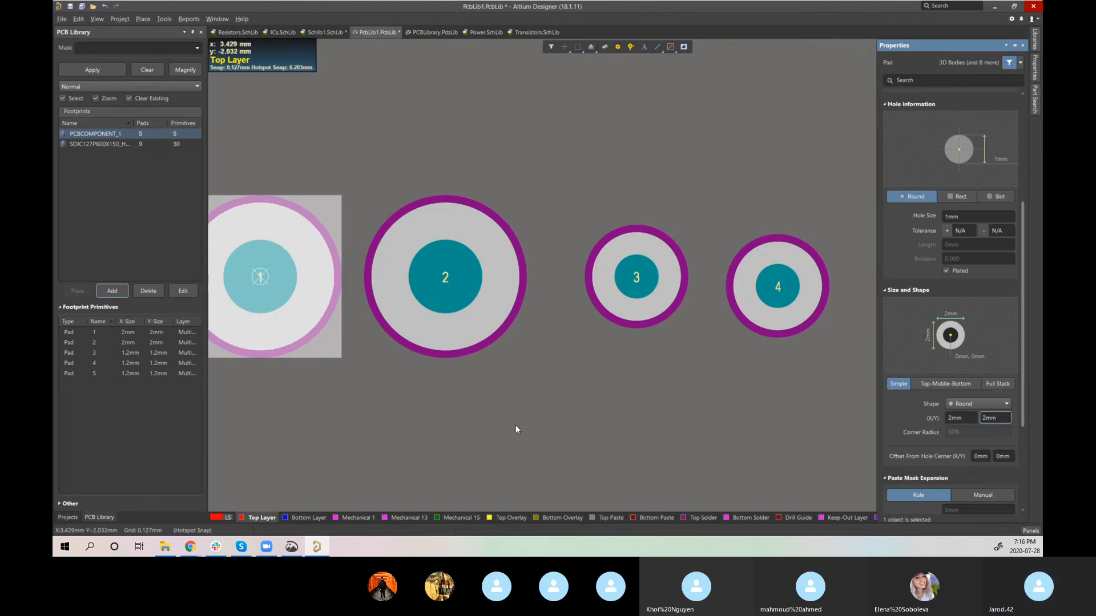
left_click(324, 325)
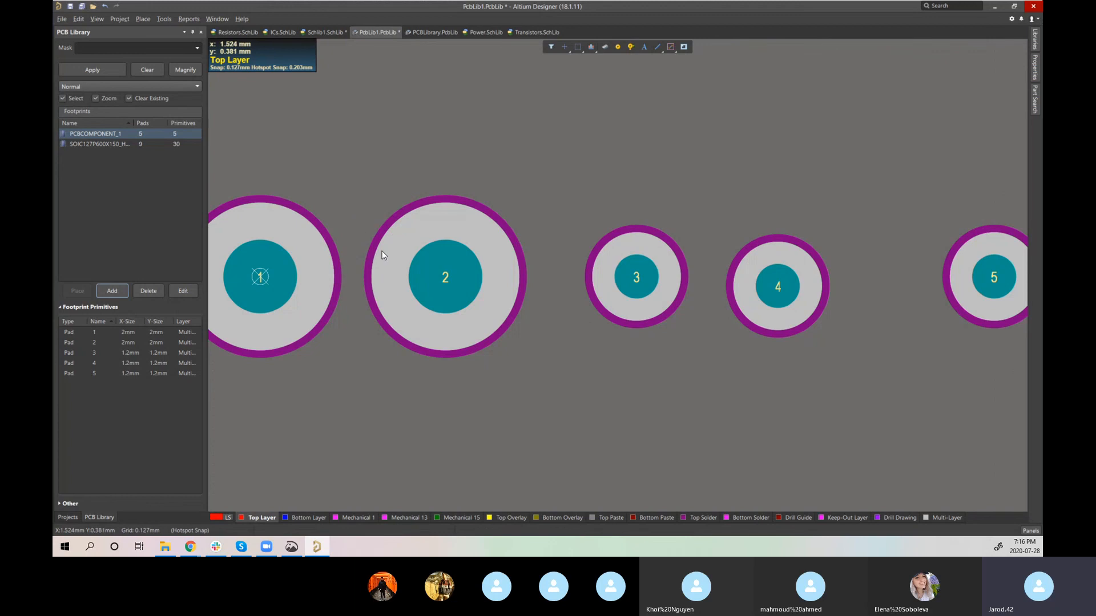
Step: Move pad 2 to an X location of 1.5 mm, overlapping pad 1, and view the pair in 3D
left_click_drag(450, 286, 389, 279)
double_click(389, 280)
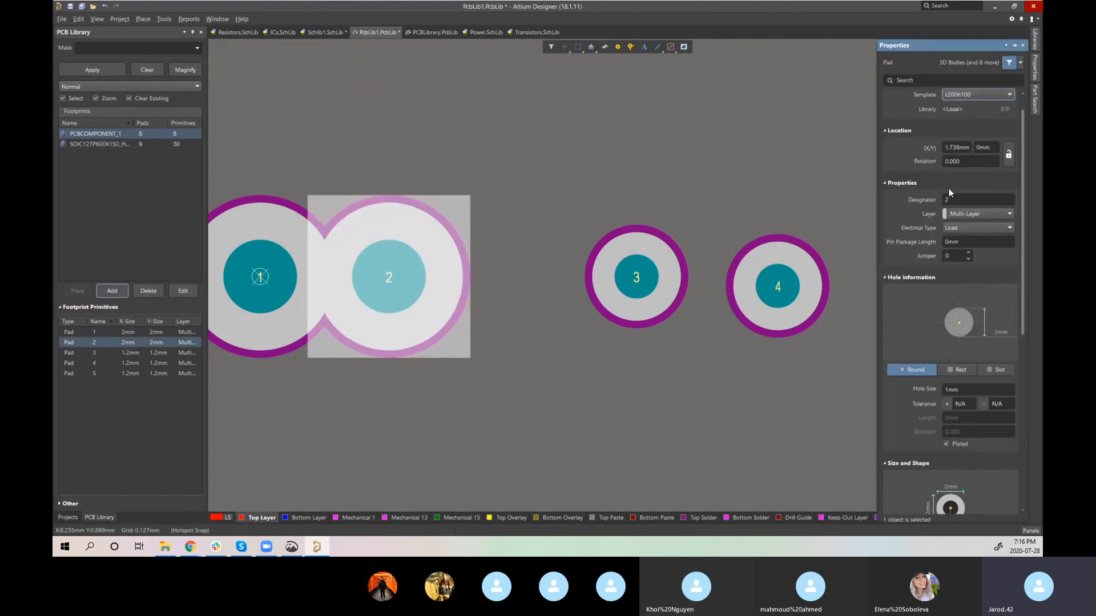
left_click(953, 149)
type("1.5")
key("Return")
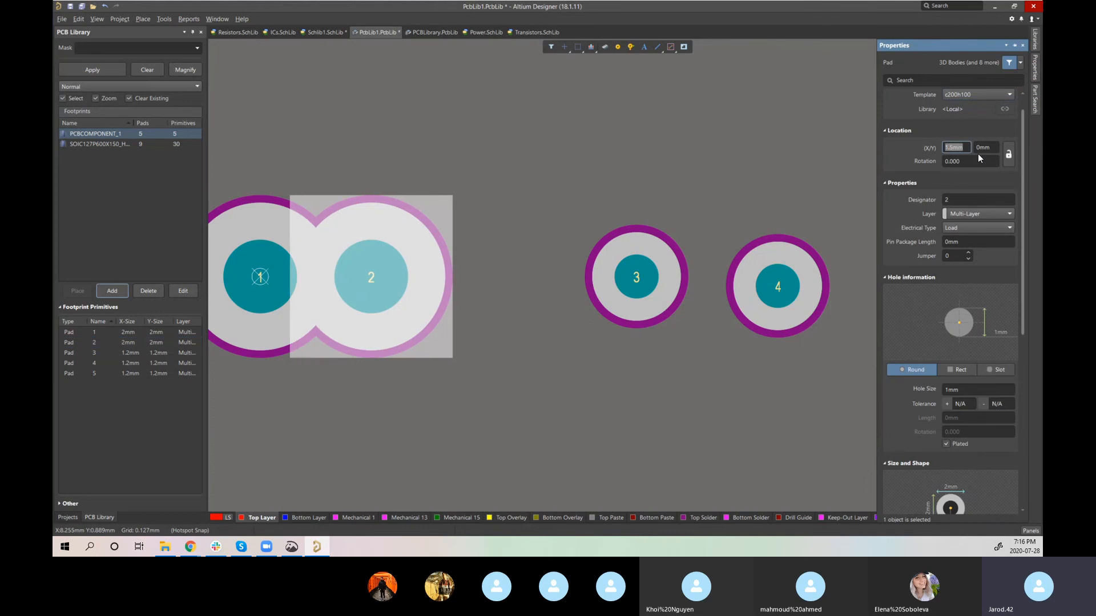
left_click(328, 359)
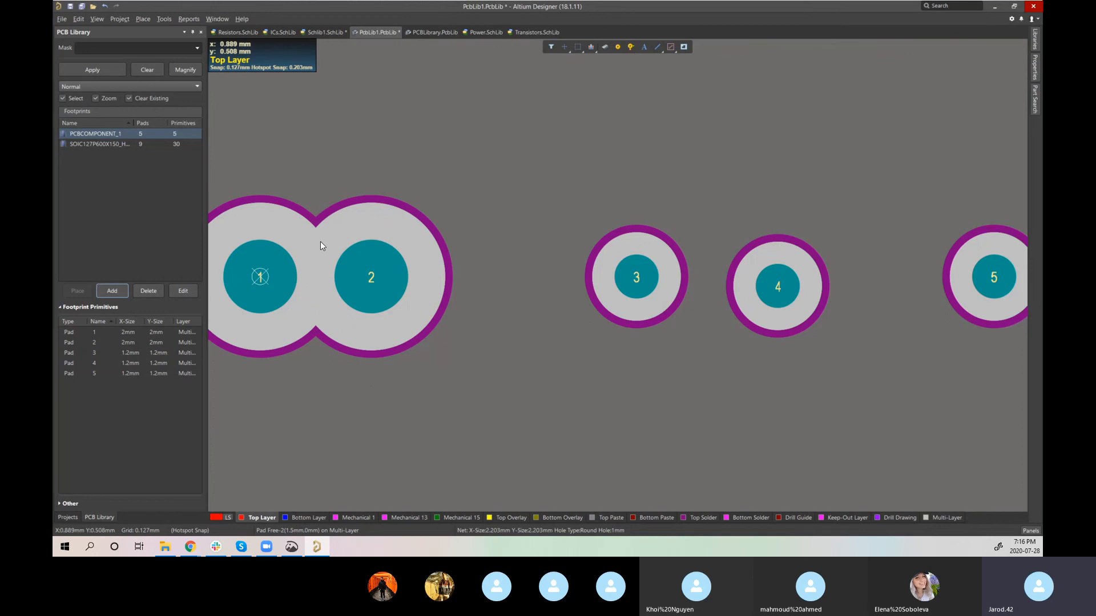
key("3")
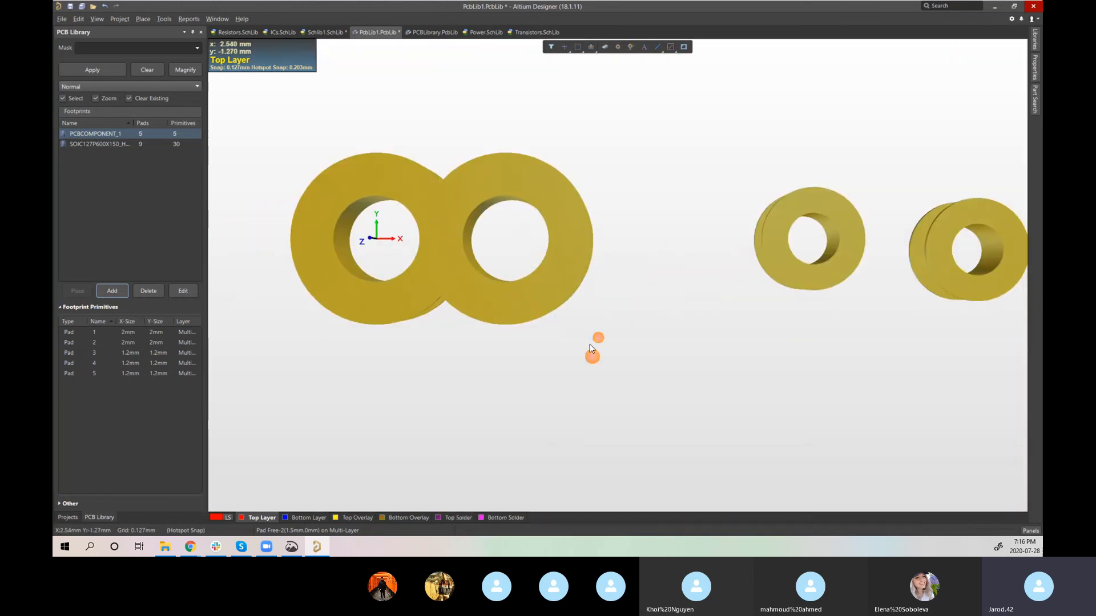
Step: Reposition pad 2 in 2D along the row between pads 1 and 3, leaving a clear gap to pad 1
key("2")
left_click_drag(392, 277, 458, 272)
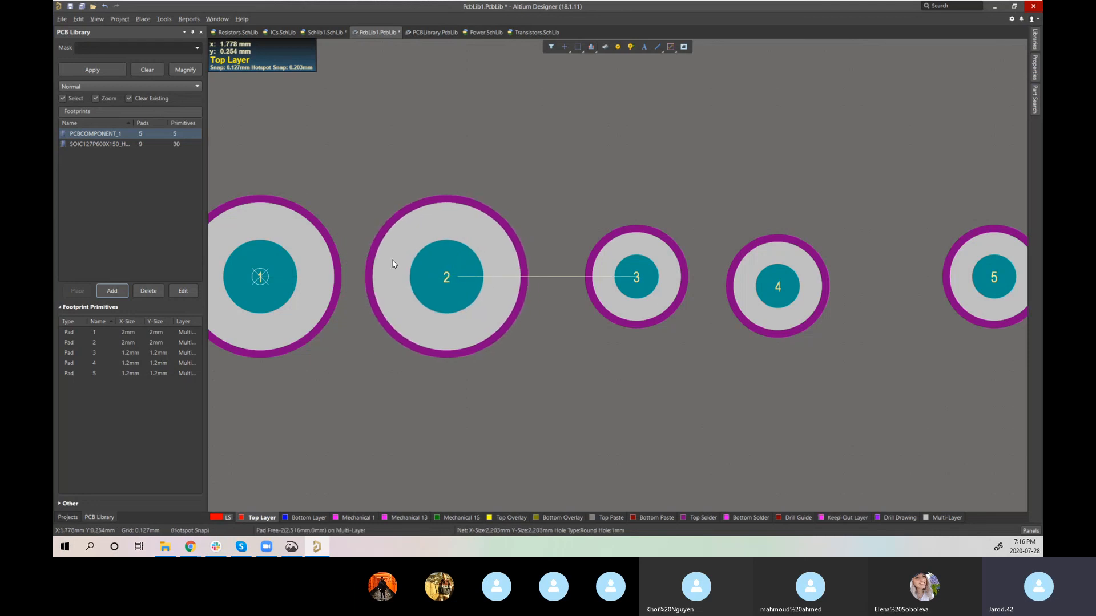
right_click_drag(433, 382, 568, 390)
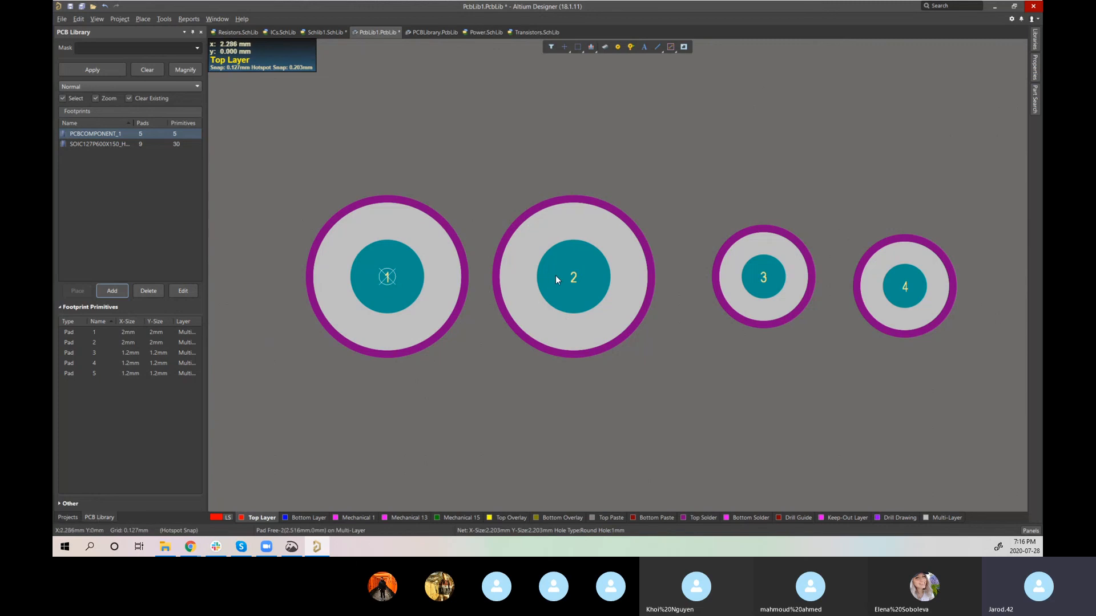
left_click_drag(587, 287, 567, 287)
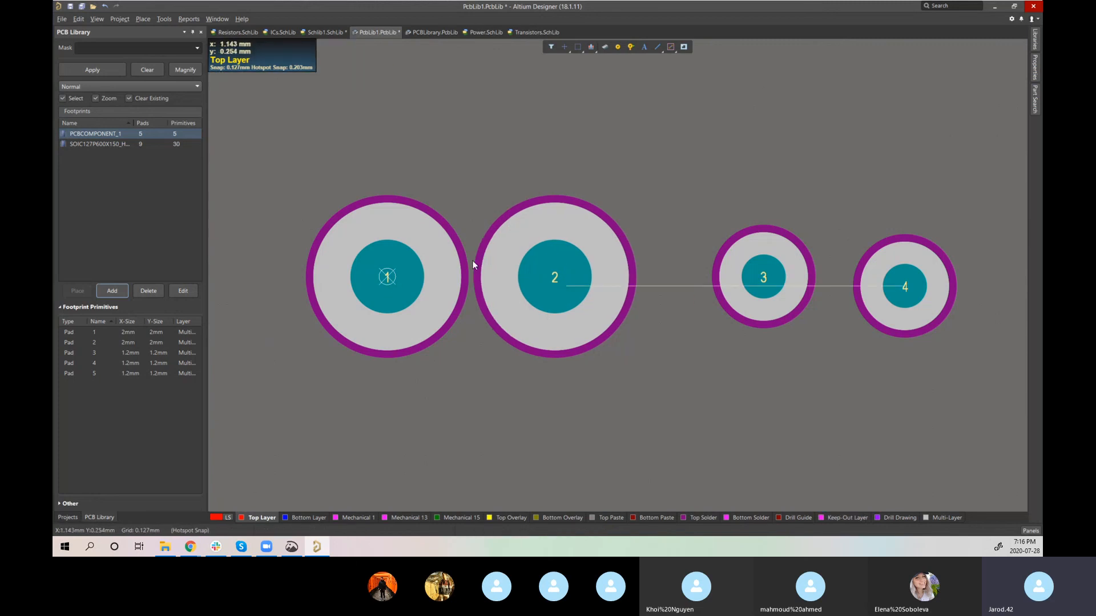
left_click_drag(501, 297, 583, 277)
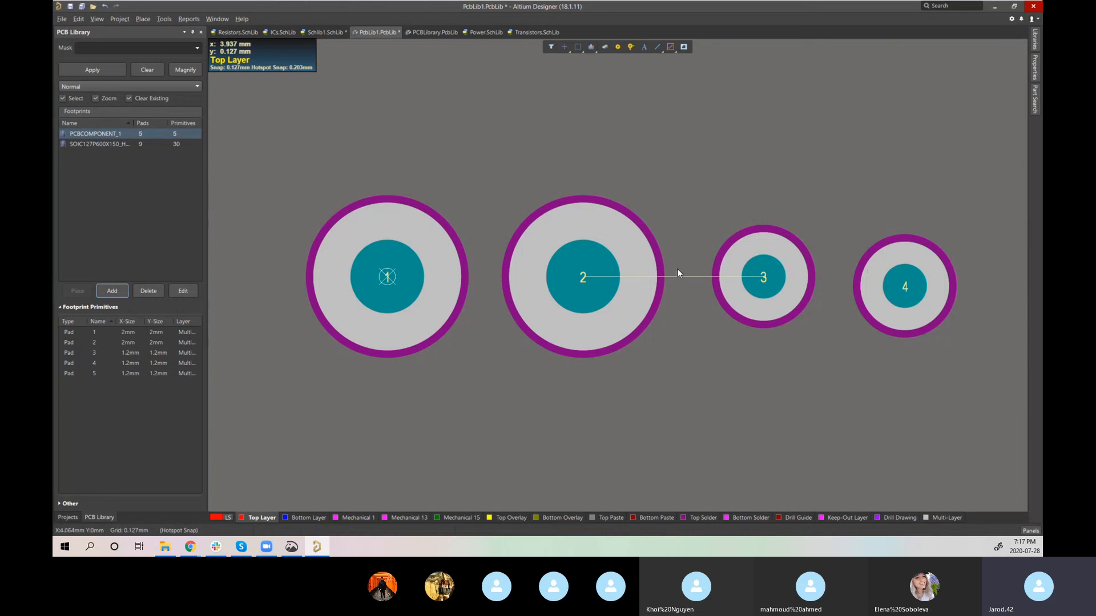
left_click(273, 32)
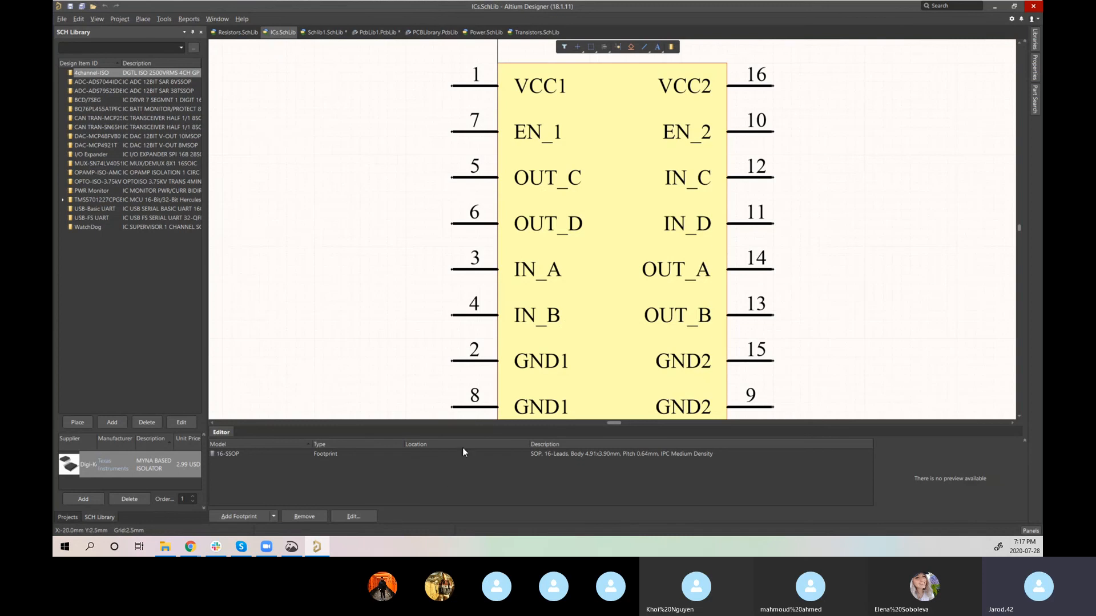
left_click(323, 34)
left_click(237, 517)
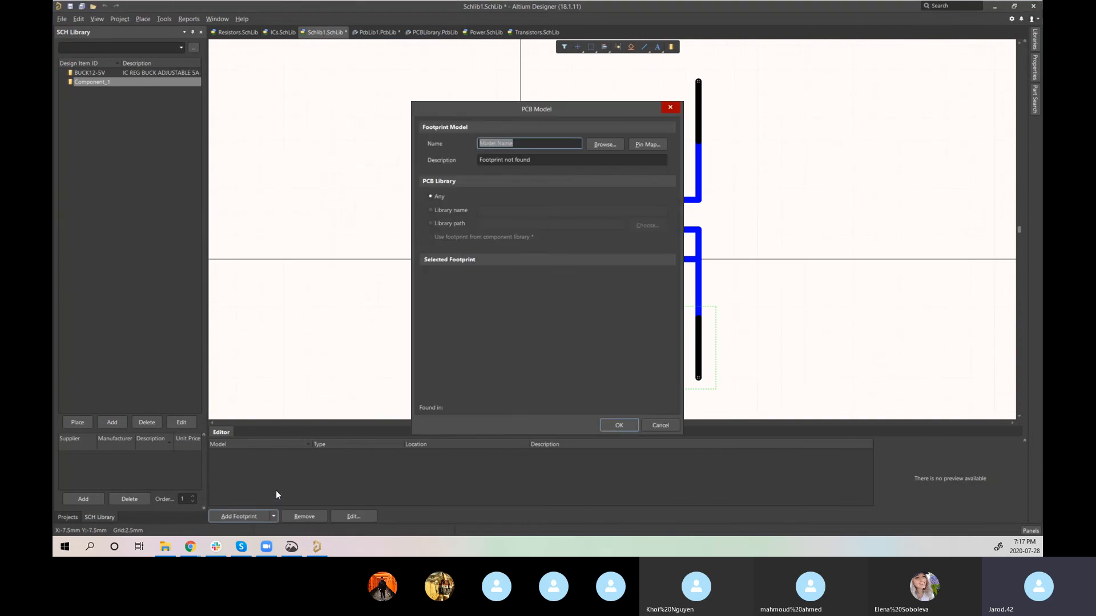
left_click(608, 146)
left_click(670, 375)
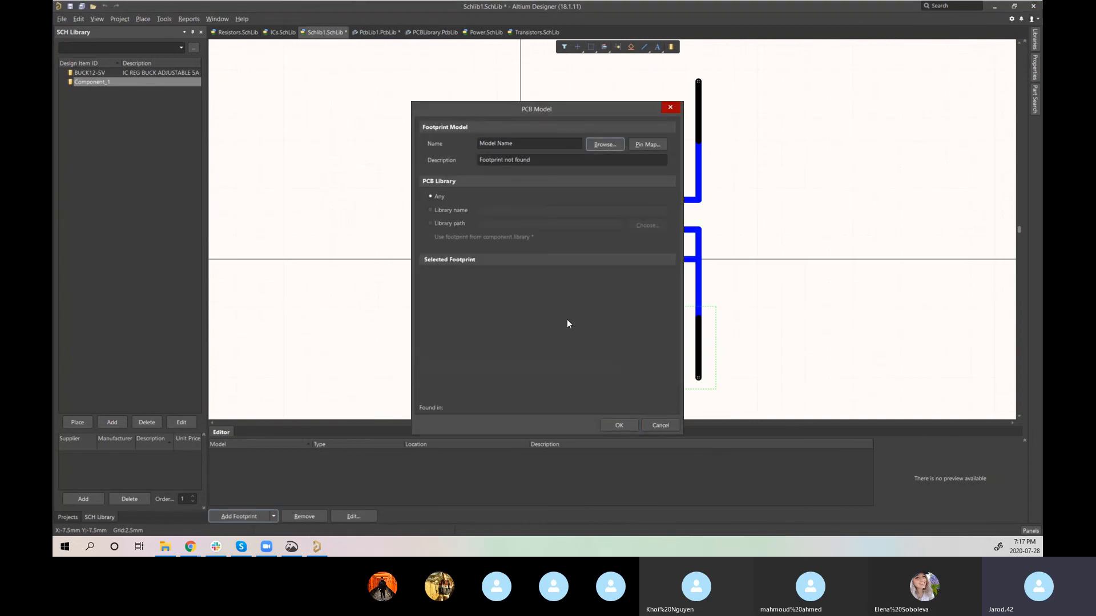
left_click(659, 427)
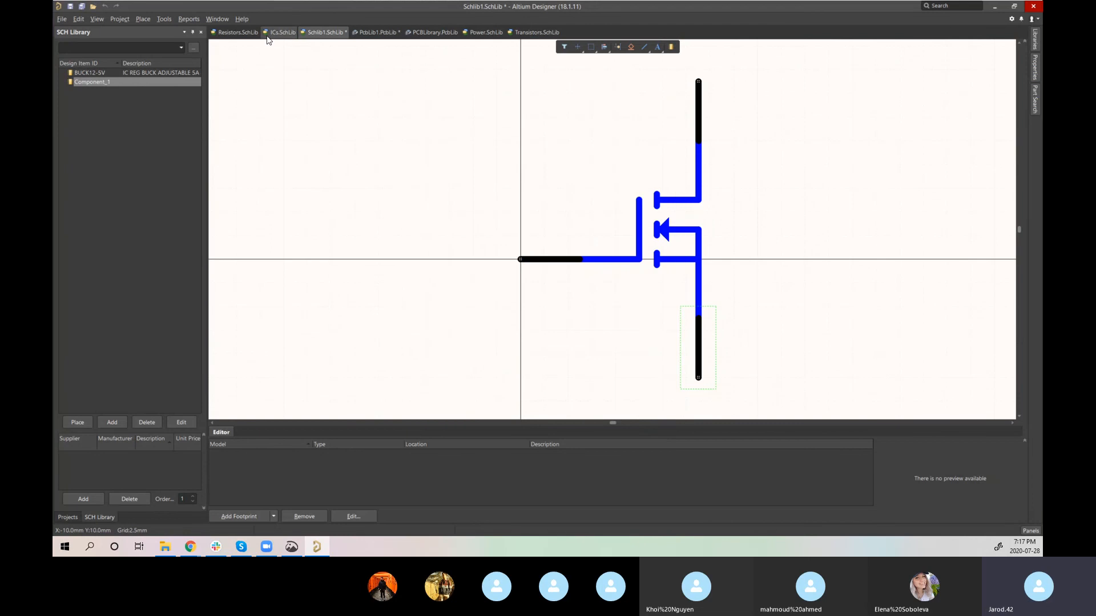
left_click(281, 33)
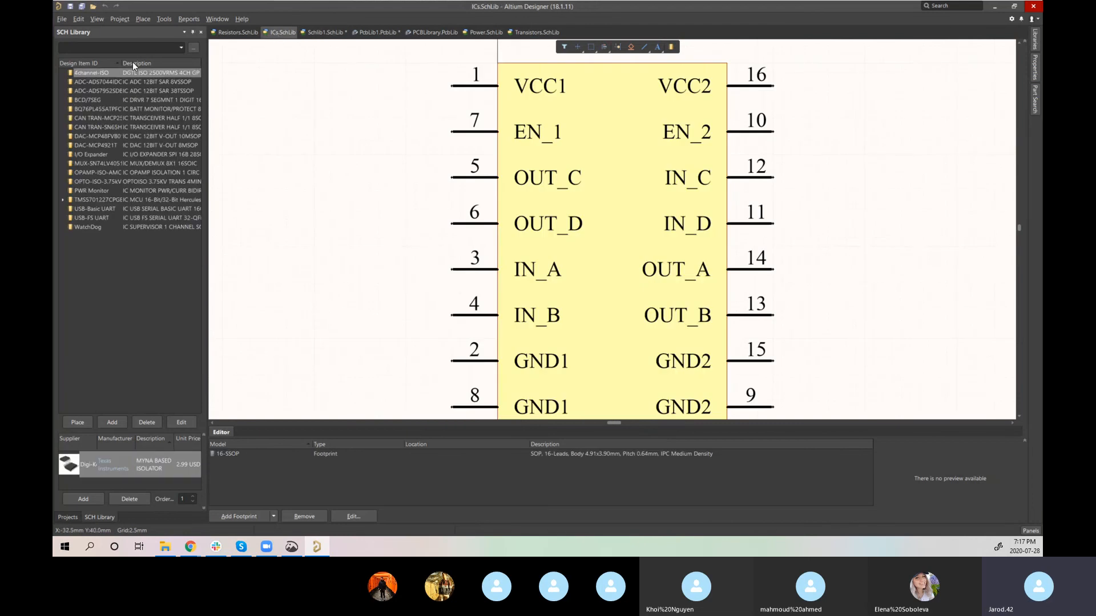
Step: Switch to Power.SchLib and try to browse the available libraries for a footprint for the buck regulator symbol
left_click(485, 32)
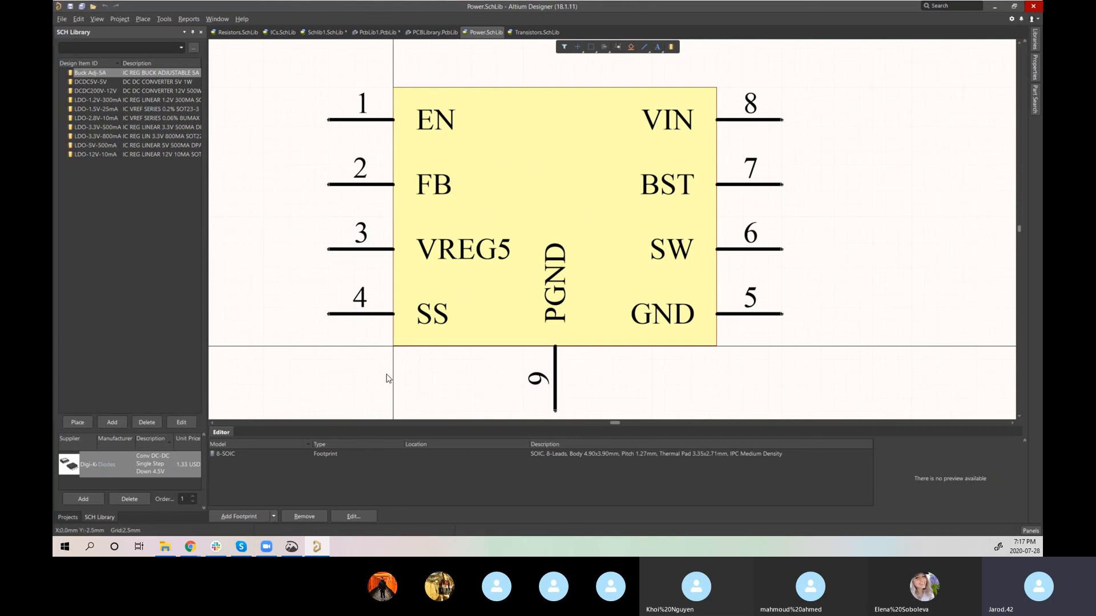
left_click(250, 516)
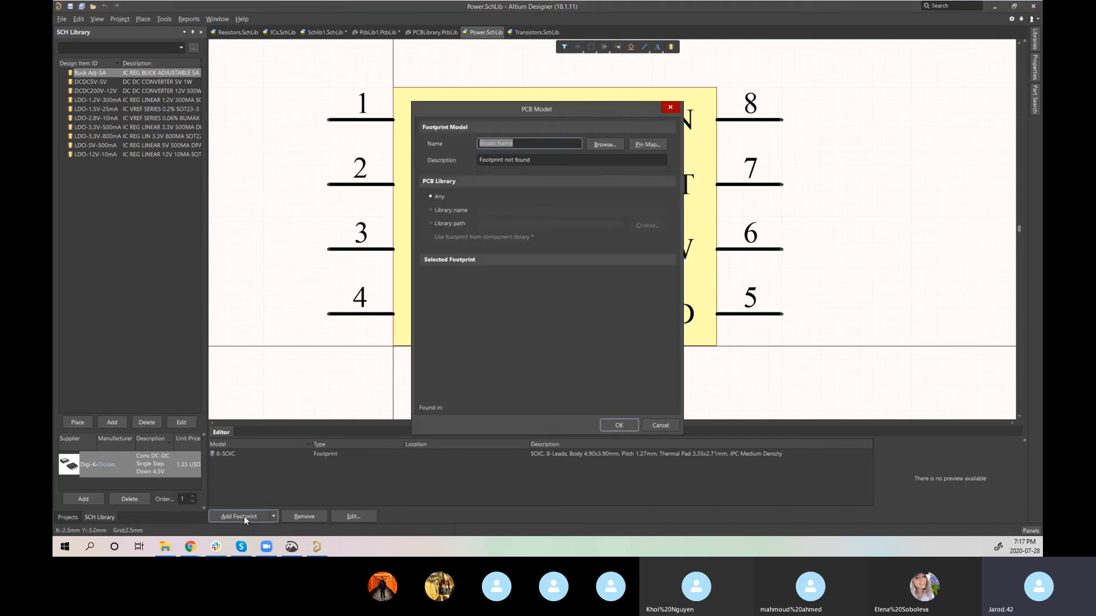
left_click(604, 145)
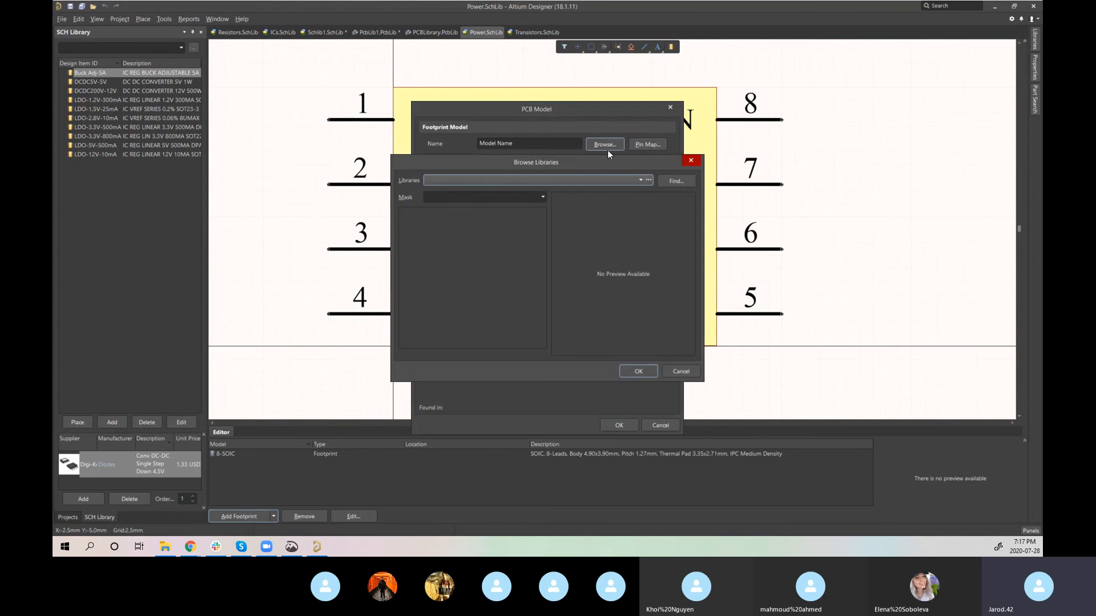
left_click(619, 180)
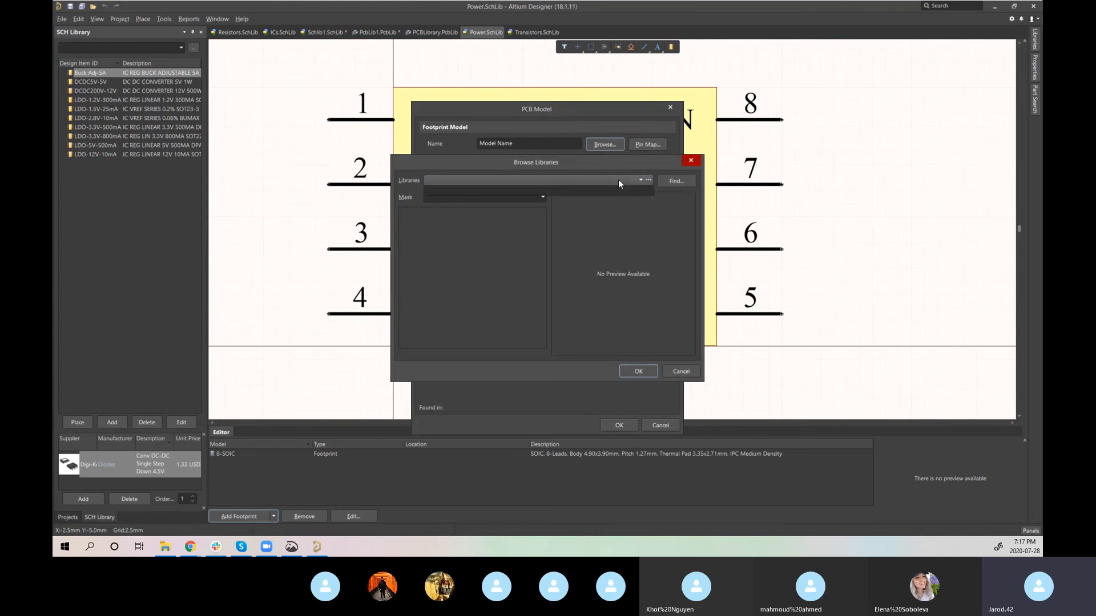
left_click(638, 181)
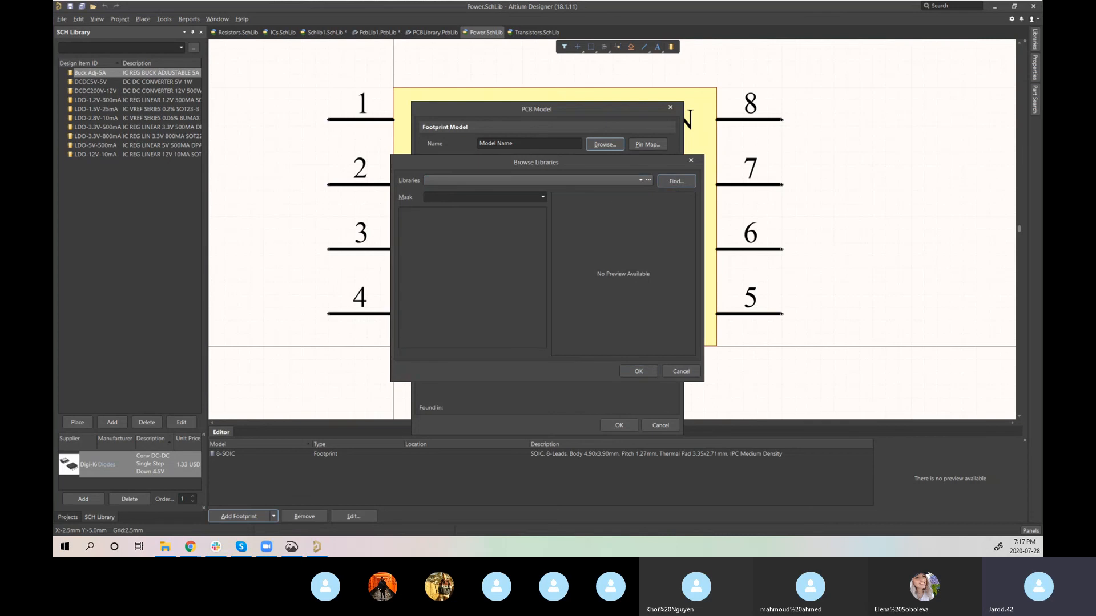
left_click(682, 374)
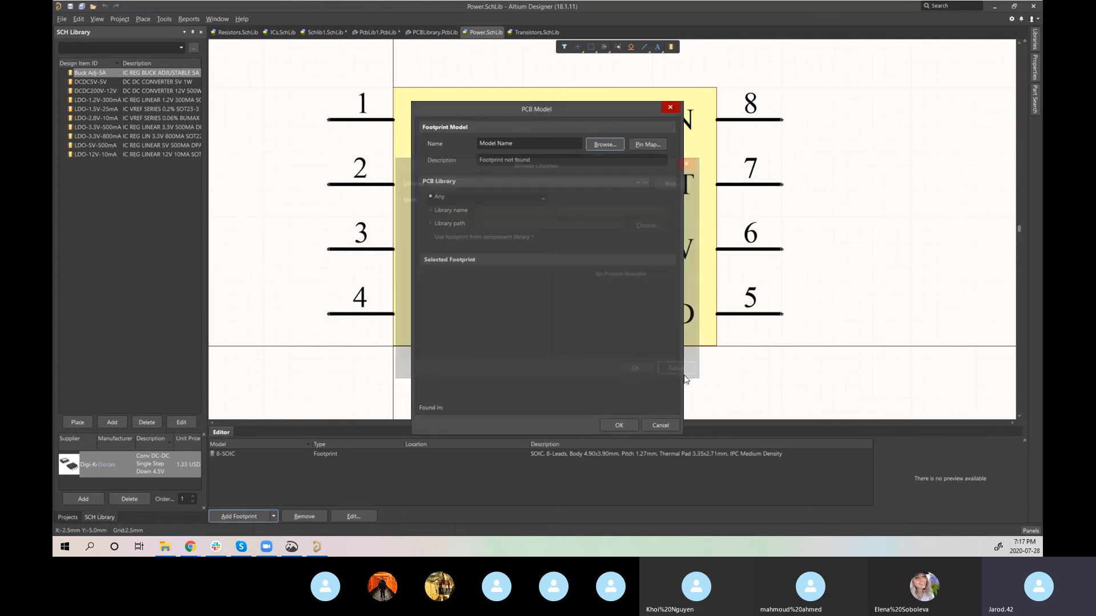
left_click(669, 108)
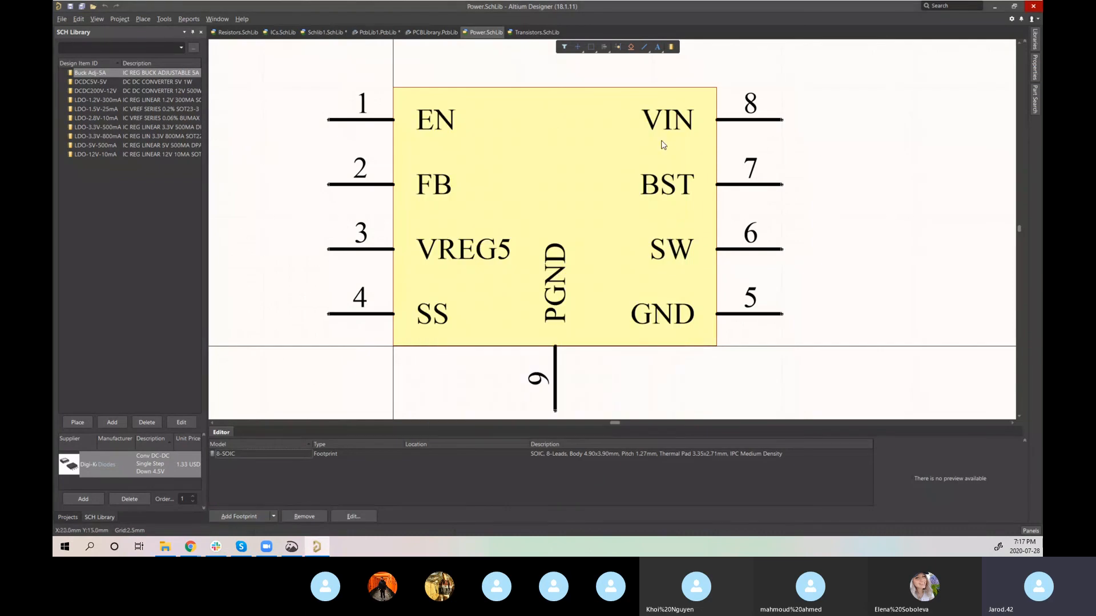
Step: Switch to File Explorer, open PhantomLibrary.LibPkg from the Phantom Library folder, and return to Altium Designer
left_click(165, 547)
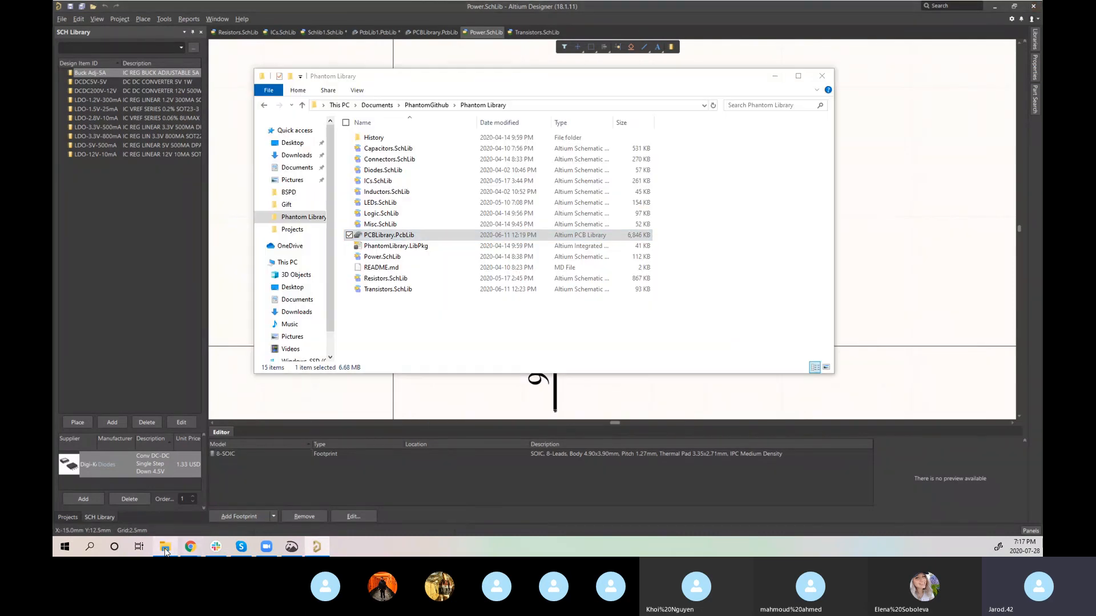
double_click(410, 245)
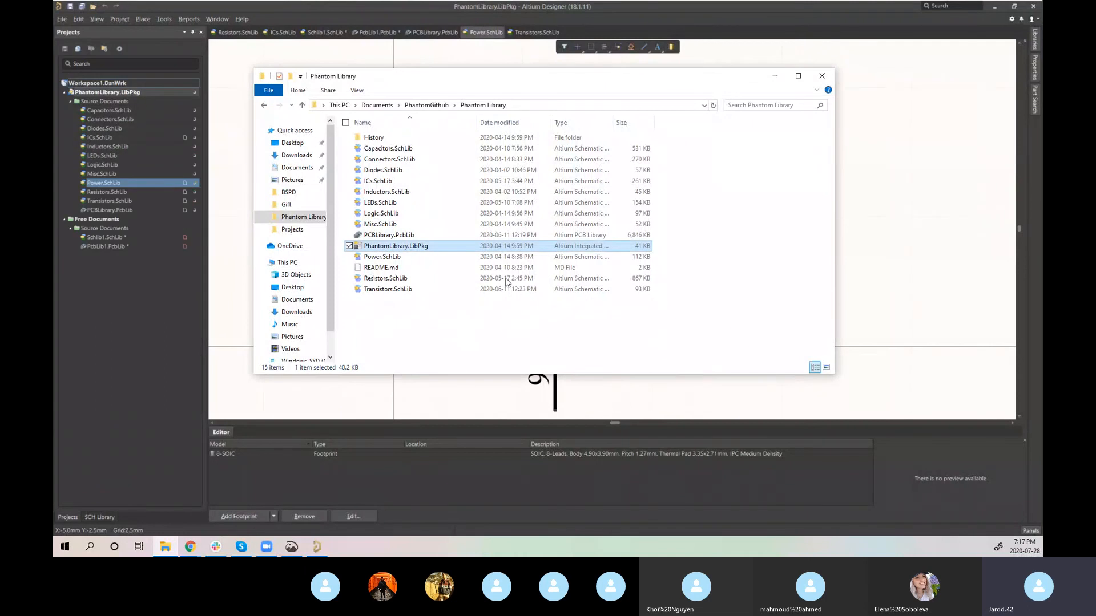
left_click(774, 76)
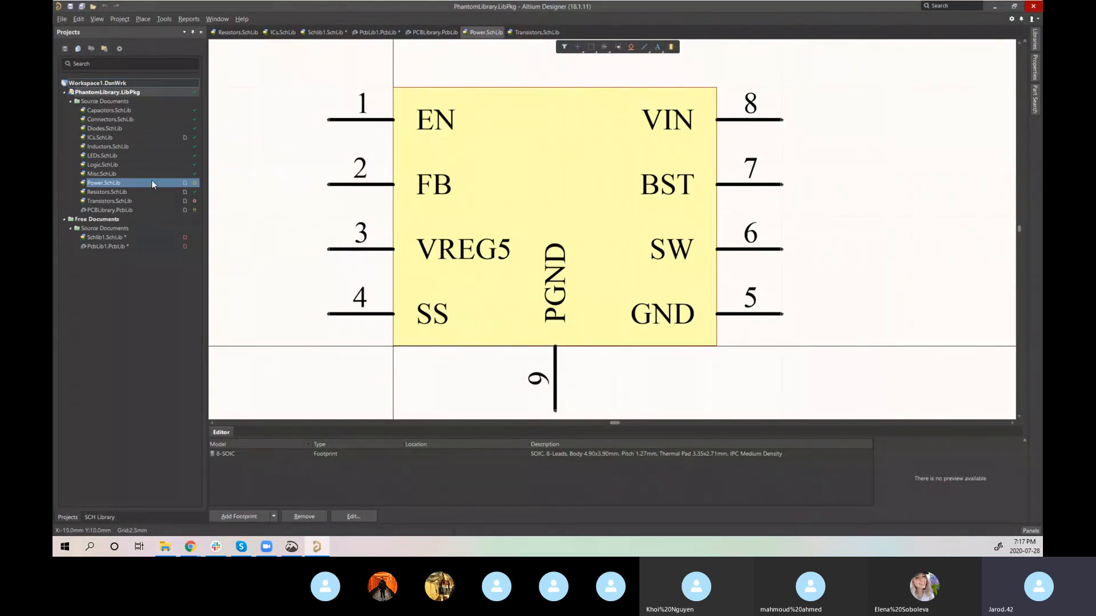
Step: Browse PCBLibrary.PcbLib for a footprint for the buck regulator, preview 8-SOICW and 8-SOIC, and leave without adding one
left_click(248, 516)
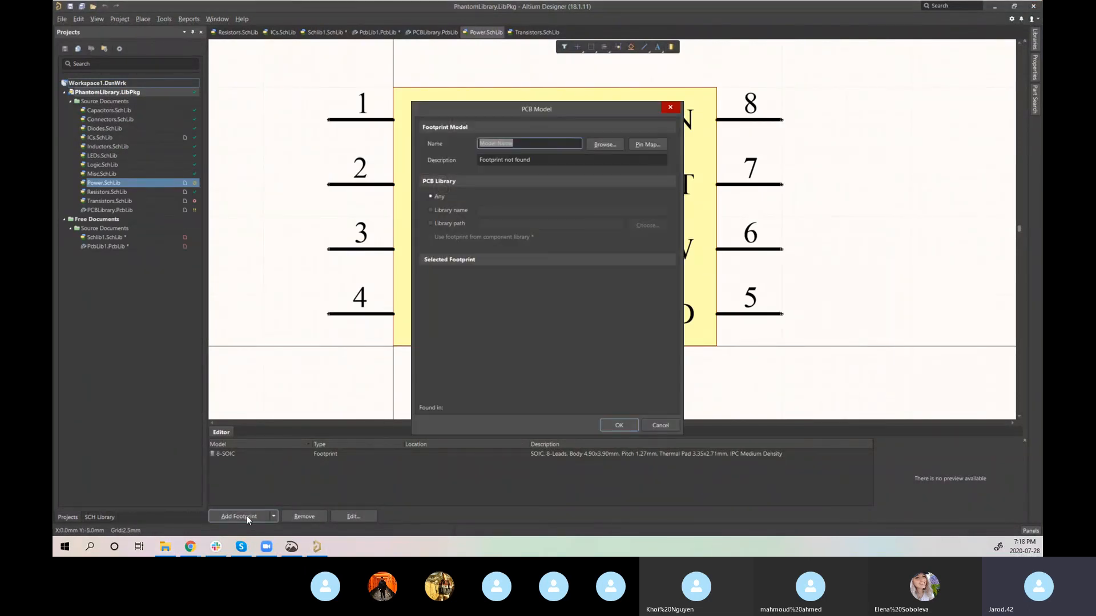
left_click(610, 146)
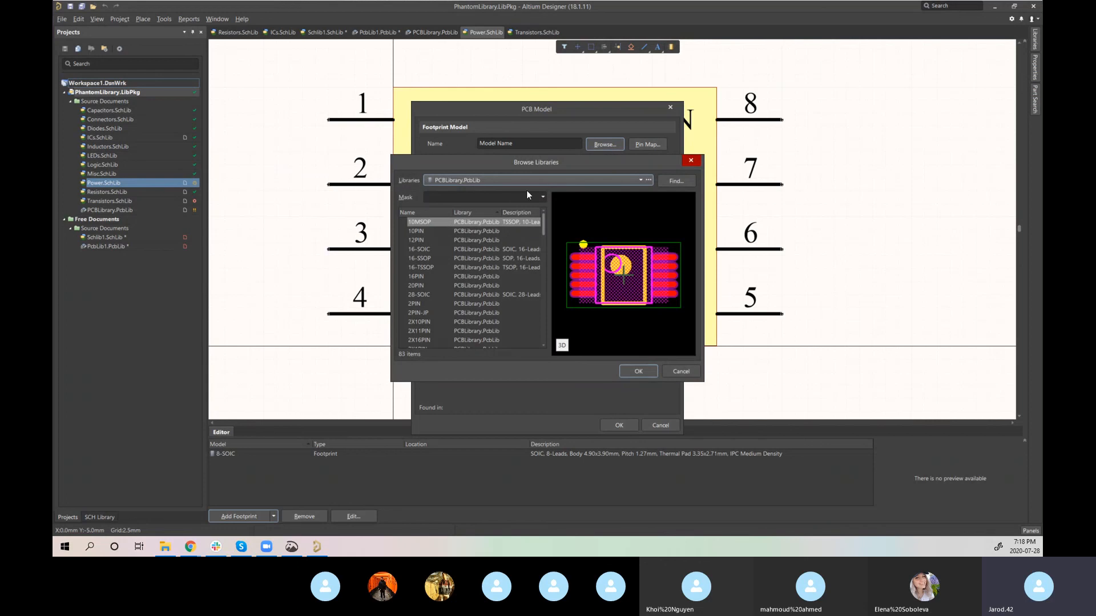
left_click(541, 180)
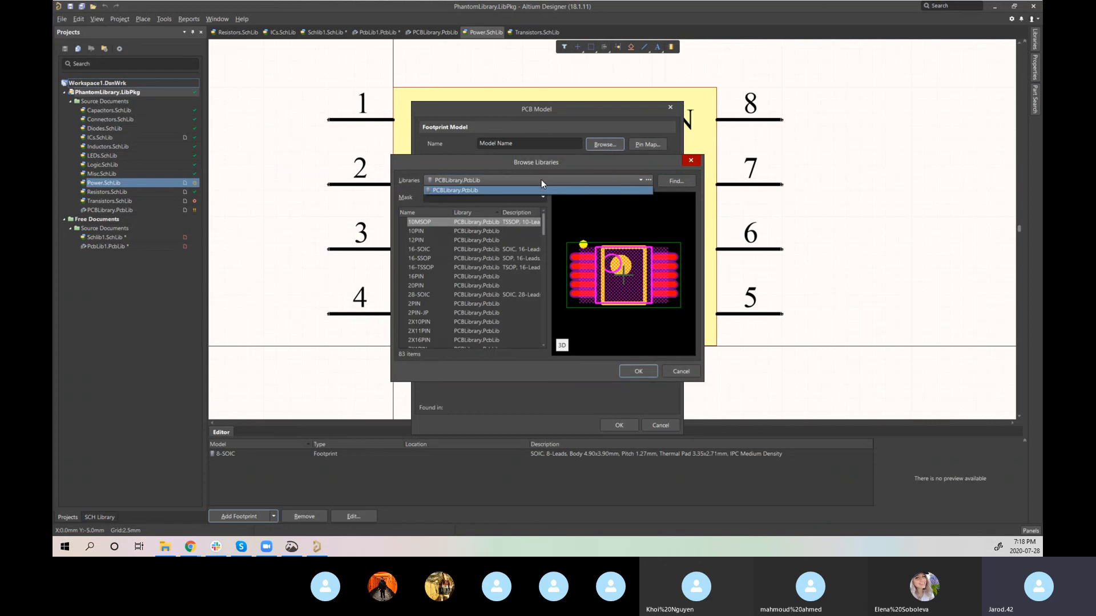
left_click(451, 180)
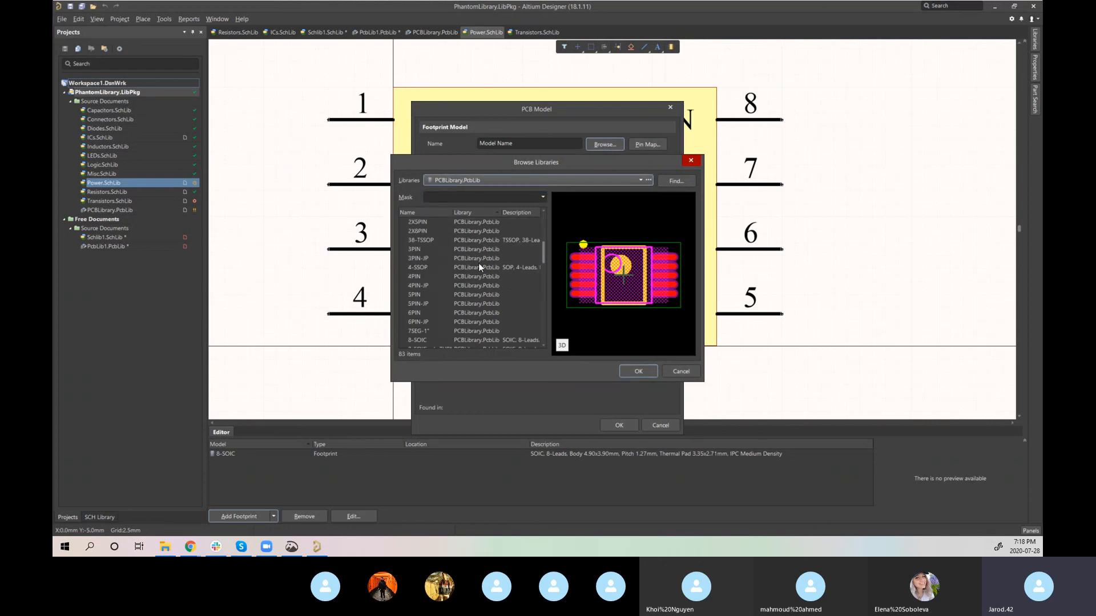
scroll(435, 227, "down", 2)
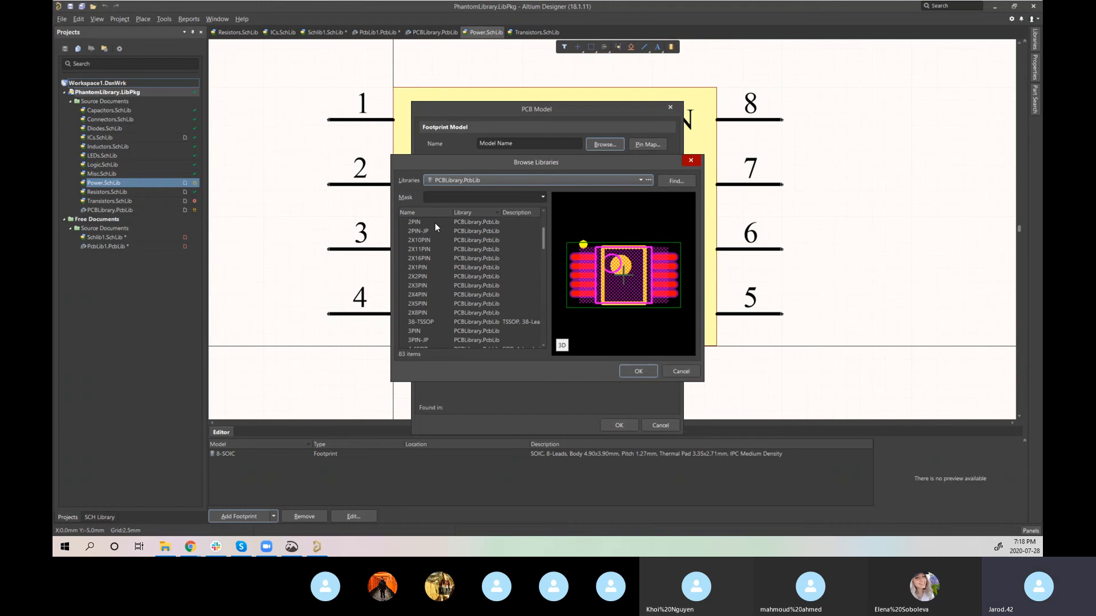
scroll(435, 227, "down", 5)
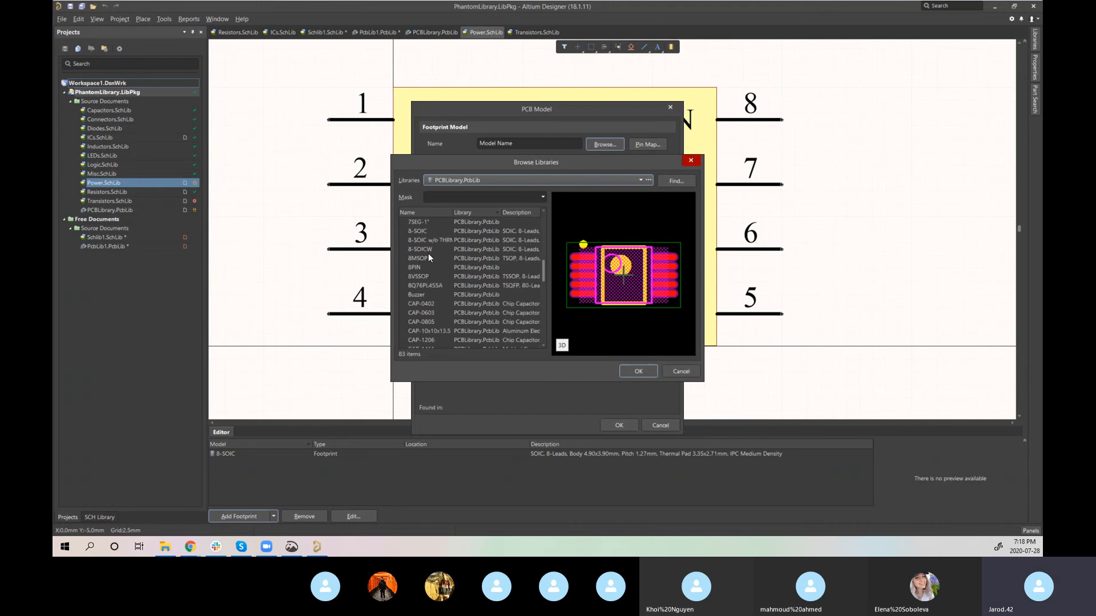
left_click(425, 249)
left_click(419, 232)
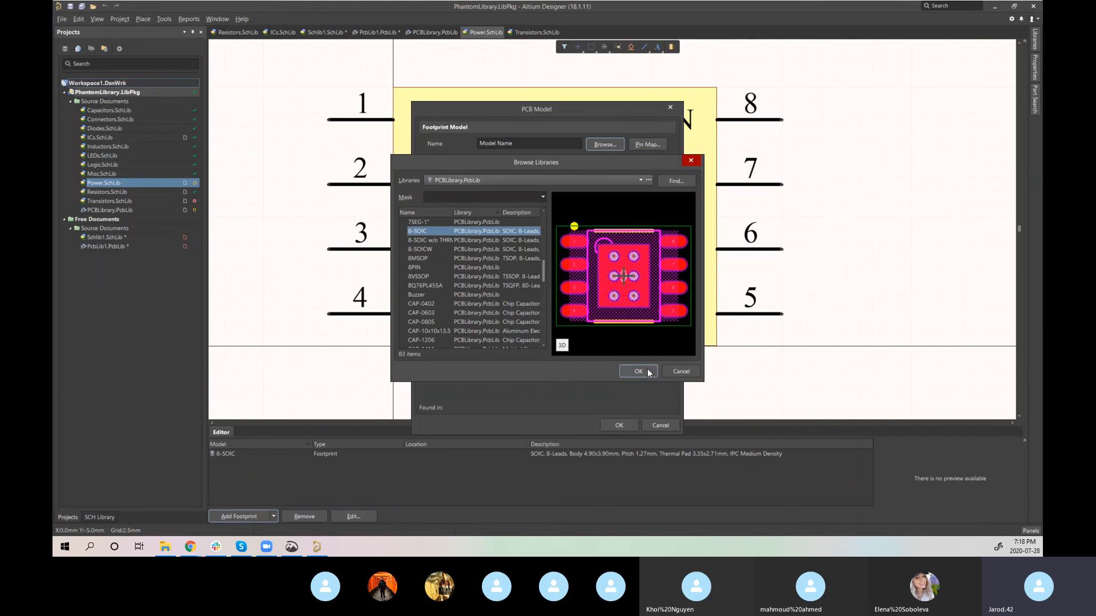
left_click(680, 371)
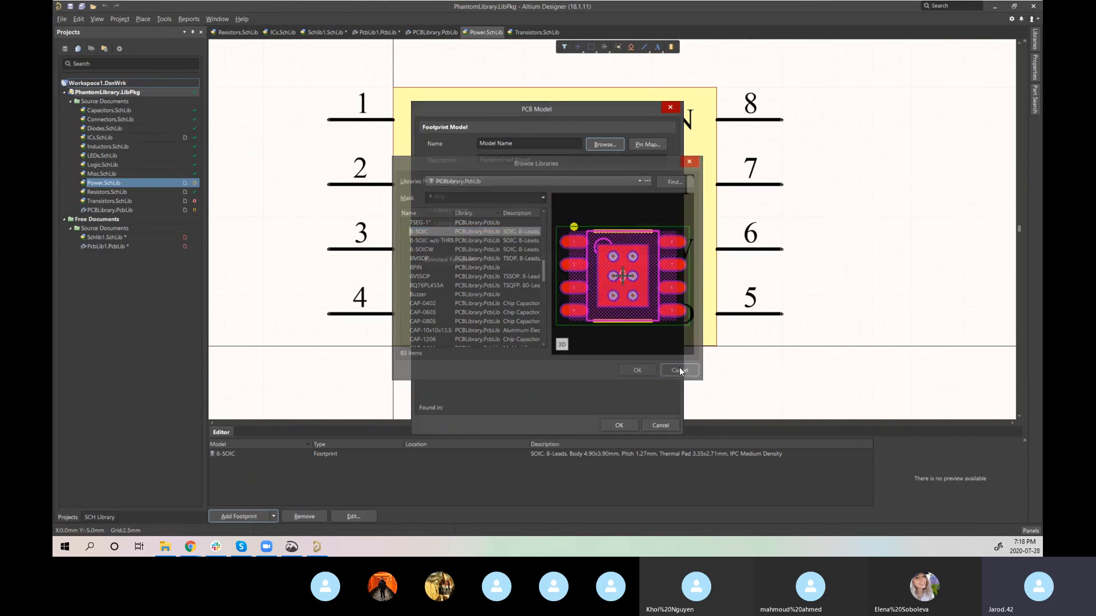
left_click(636, 427)
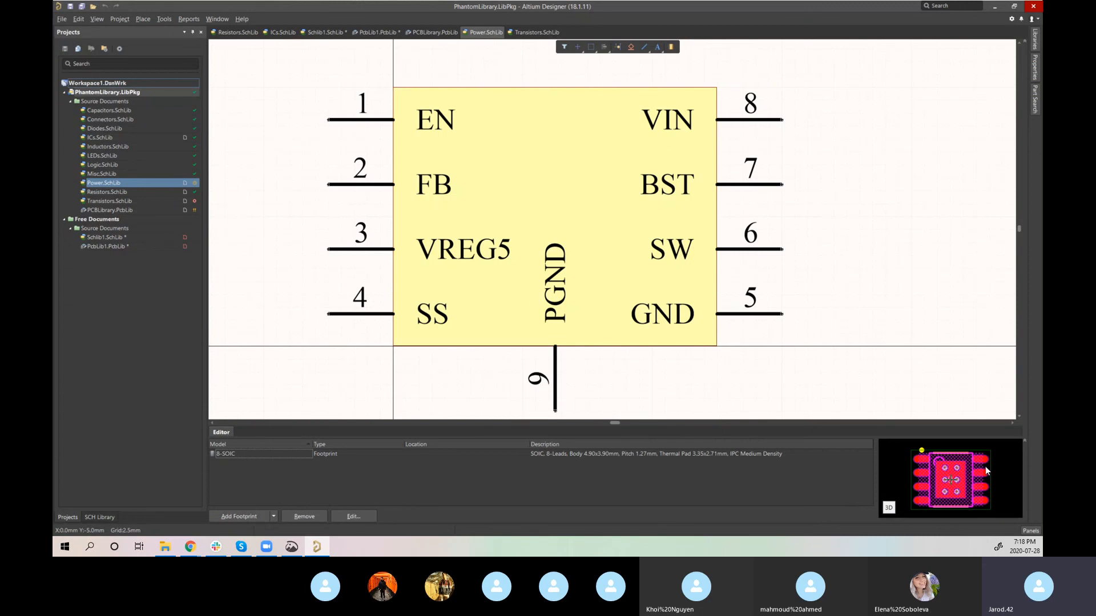
Step: View the 8-SOIC footprint's model preview in 3D and return it to 2D
left_click(888, 507)
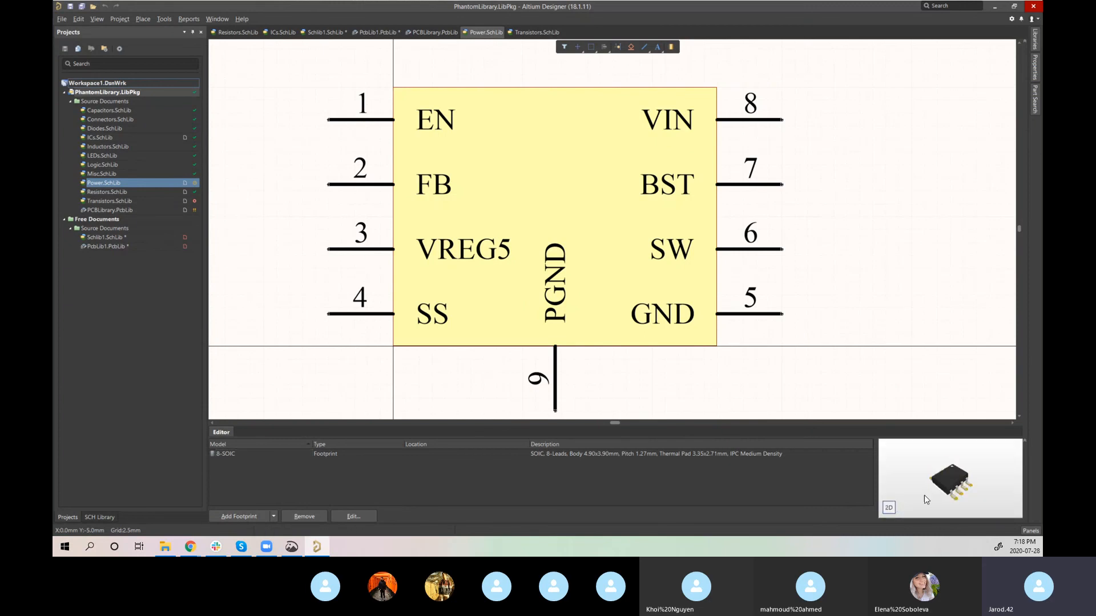
left_click(889, 507)
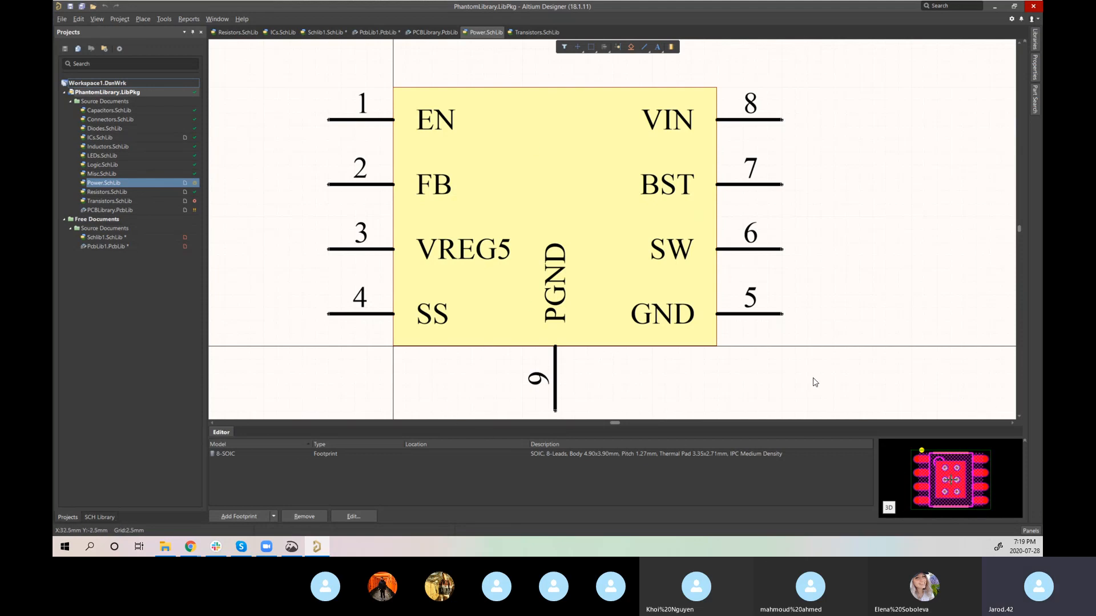
right_click_drag(725, 401, 768, 394)
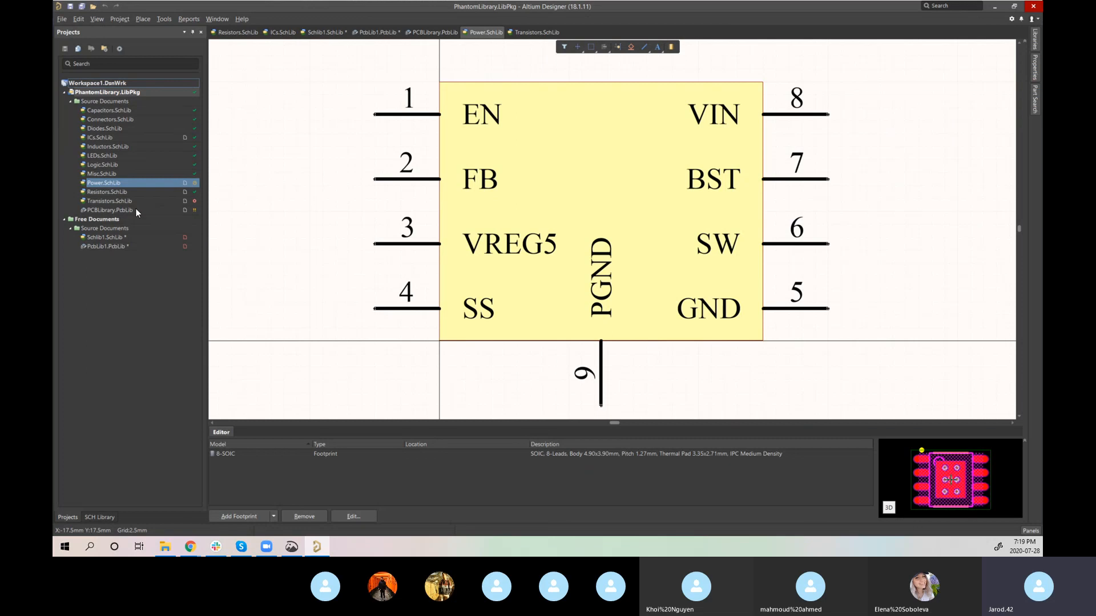
key("space")
key("Escape")
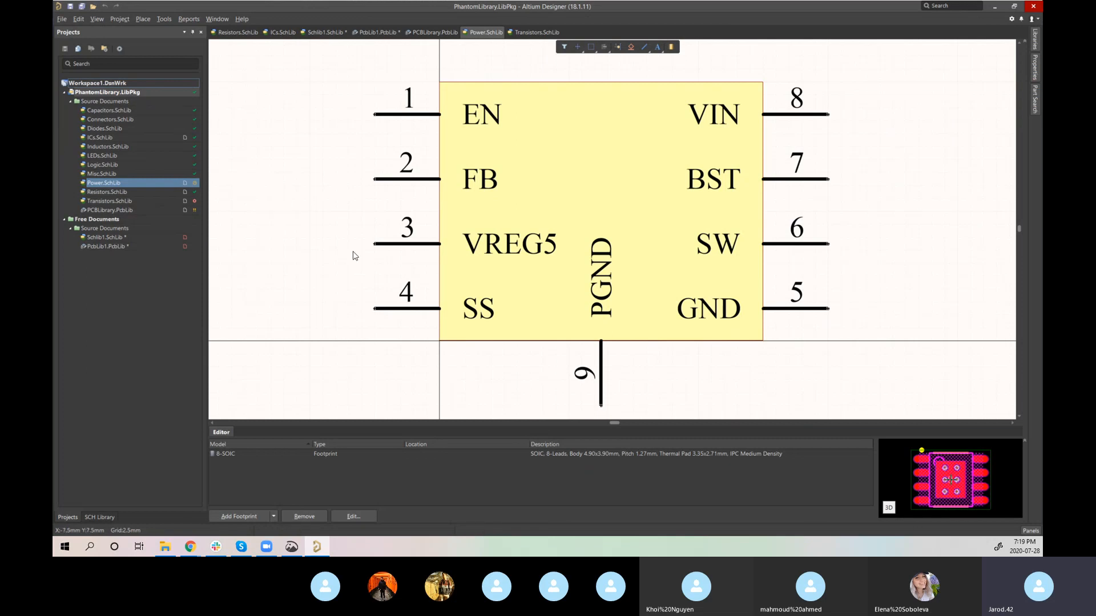